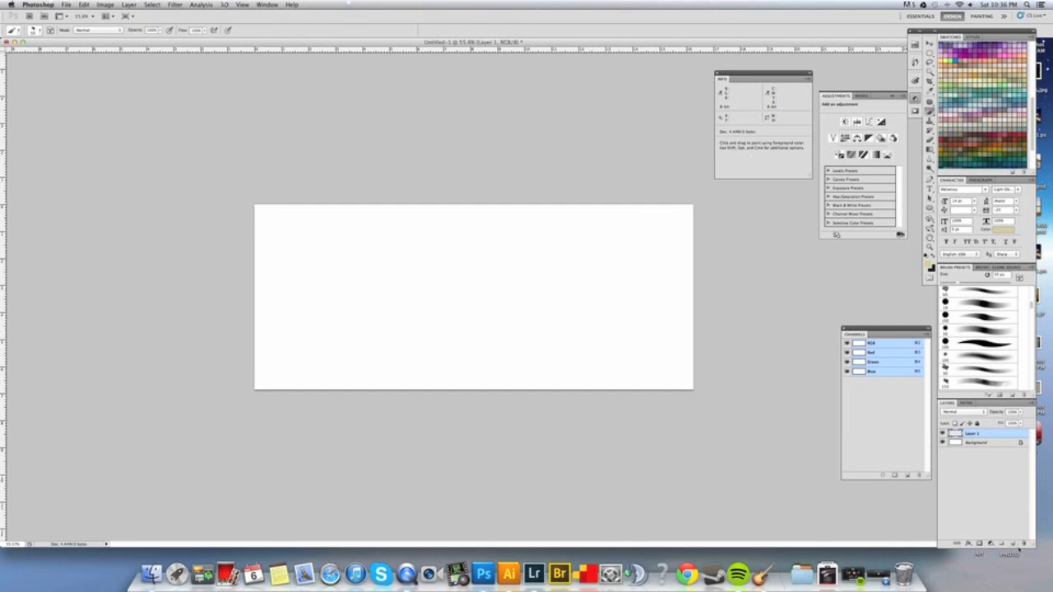
Set the foreground colour to dark blue-grey #161c22 and fill Layer 1 with it.
{"action": "key", "text": "super+space"}
{"action": "left_click_drag", "start_coordinate": [550, 261], "coordinate": [576, 253]}
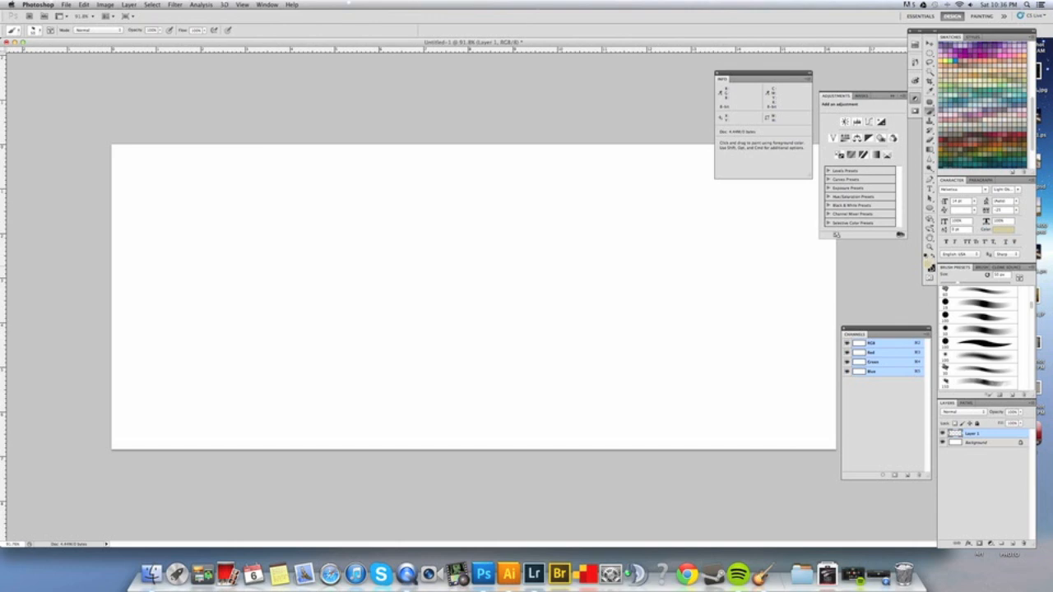
{"action": "left_click", "coordinate": [928, 262]}
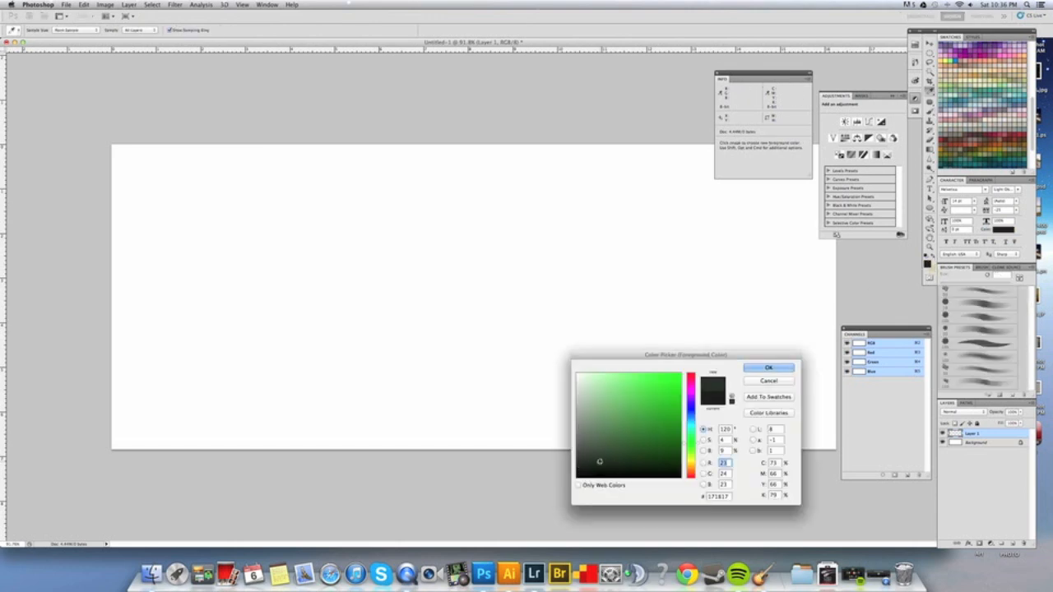
{"action": "left_click_drag", "start_coordinate": [693, 446], "coordinate": [695, 418]}
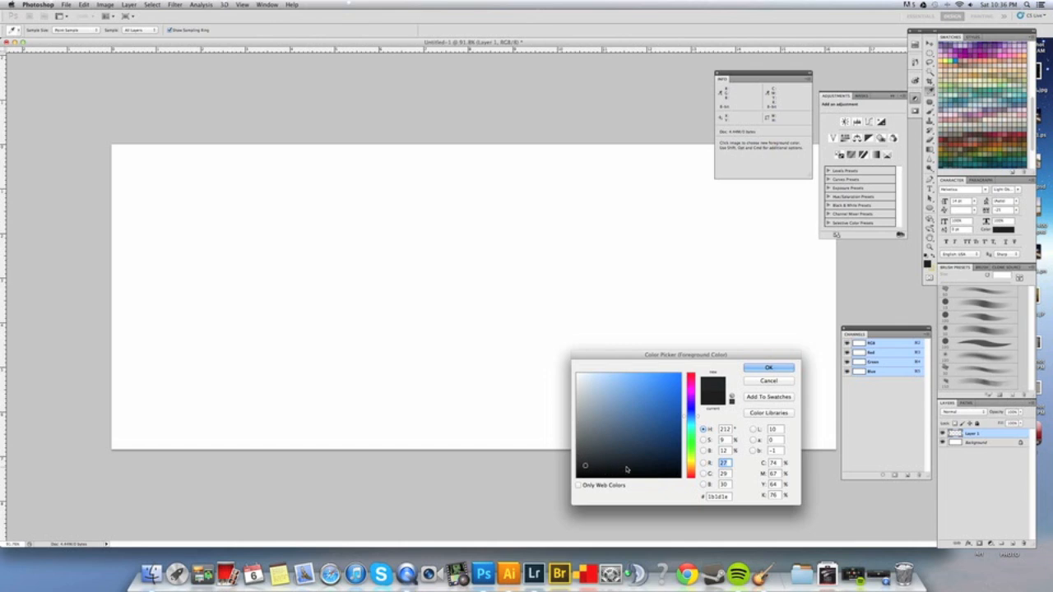
{"action": "left_click_drag", "start_coordinate": [638, 470], "coordinate": [616, 460]}
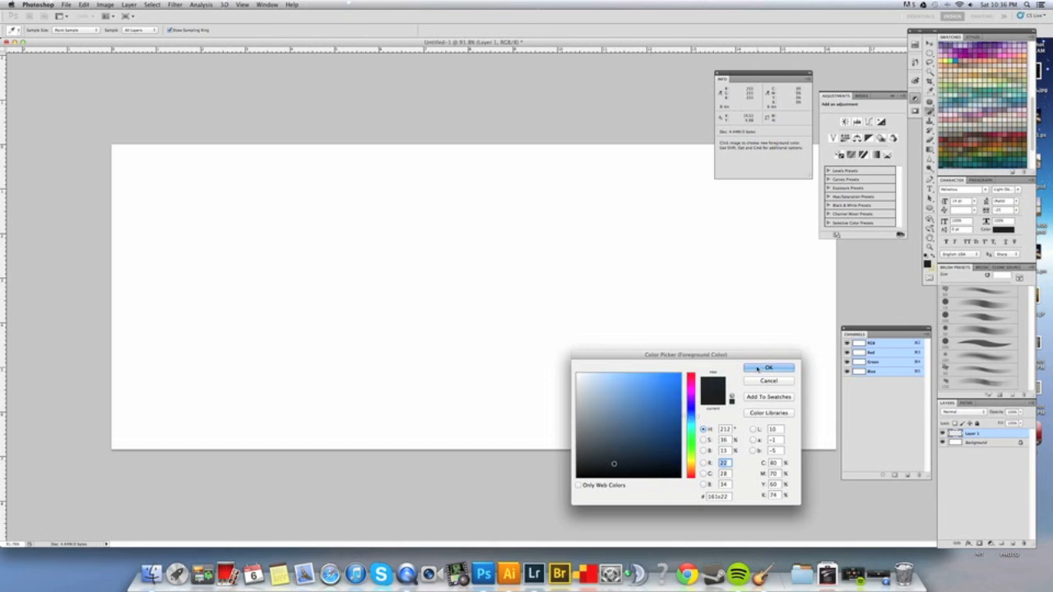
{"action": "left_click", "coordinate": [769, 368]}
{"action": "key", "text": "b"}
{"action": "key", "text": "alt+BackSpace"}
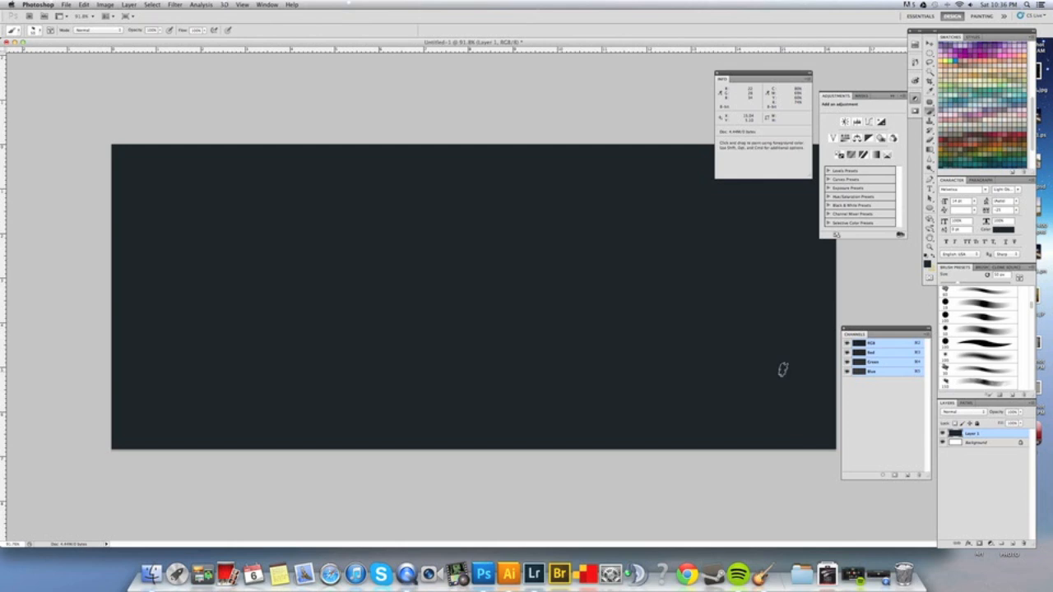
Add a new layer above Layer 1, choose a soft round brush preset and set its size to 60 px.
{"action": "left_click", "coordinate": [1013, 545]}
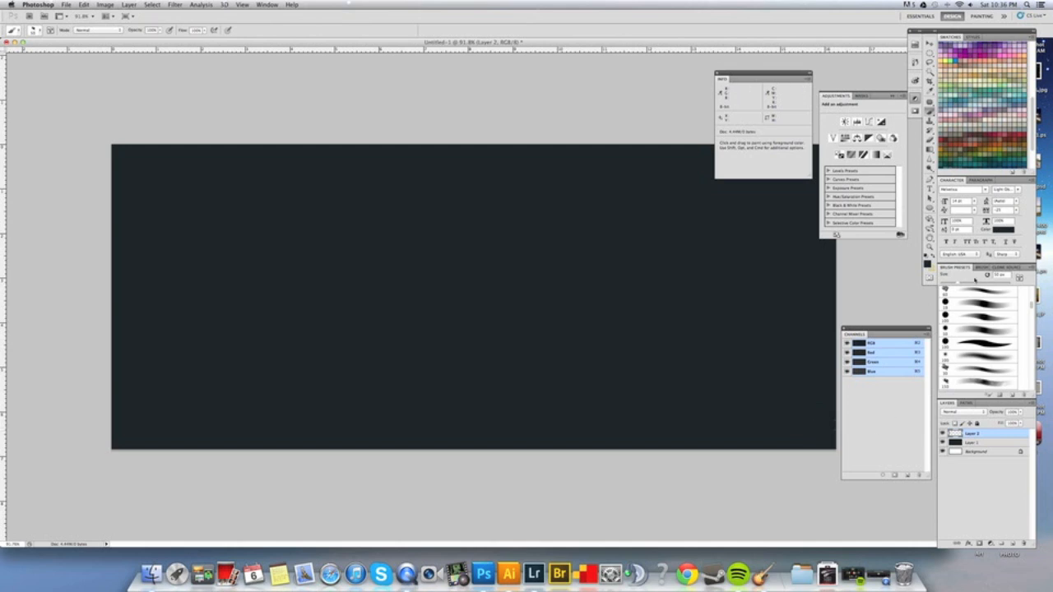
{"action": "left_click", "coordinate": [977, 331]}
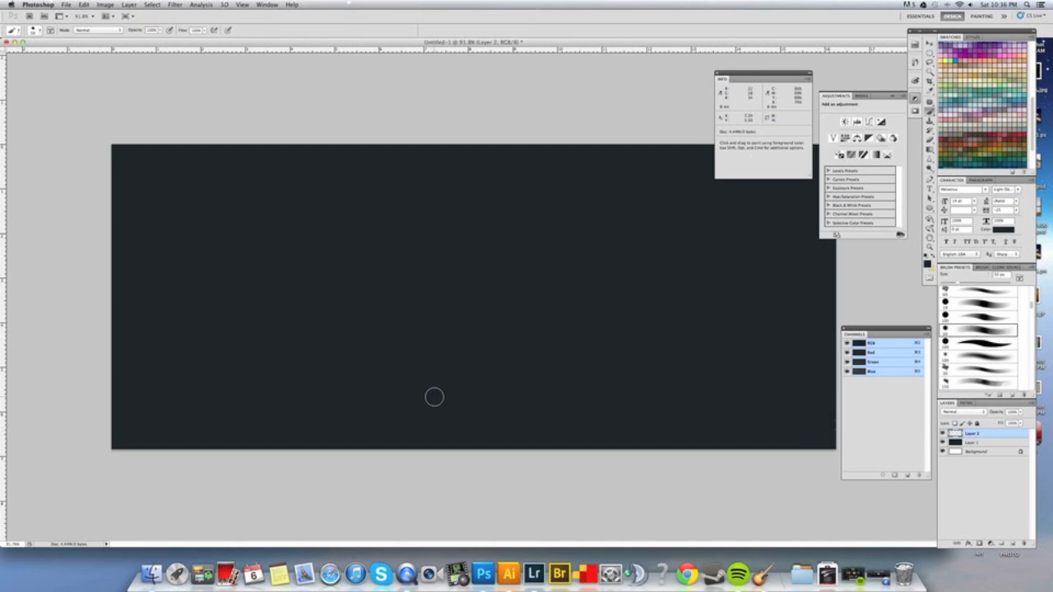
{"action": "key", "text": "]"}
{"action": "key", "text": "]"}
{"action": "key", "text": "]"}
{"action": "key", "text": "["}
{"action": "key", "text": "["}
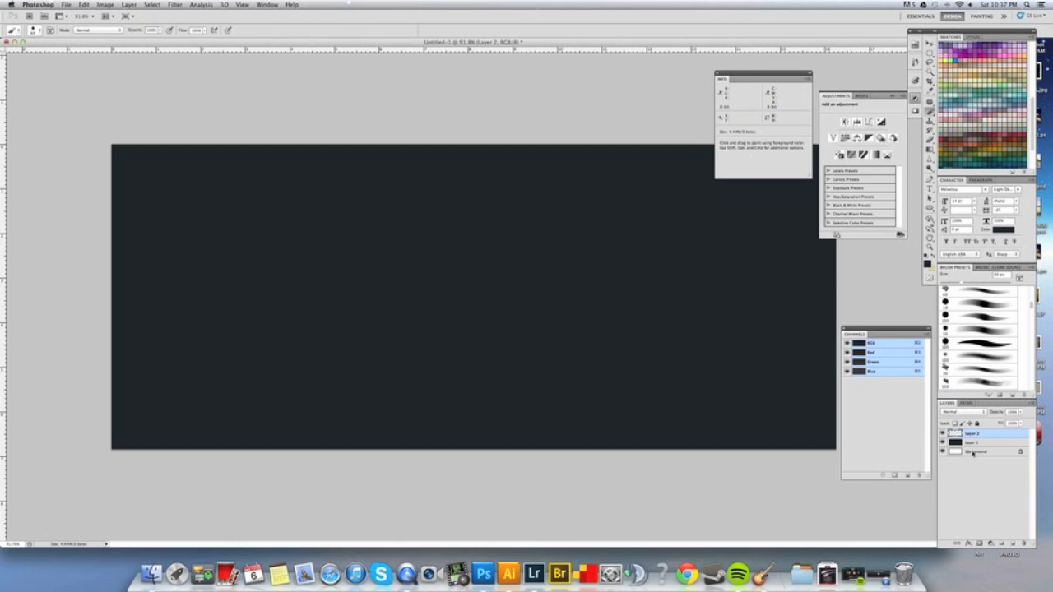
Set the foreground colour to dark blue #163a5e for the Brush tool.
{"action": "left_click", "coordinate": [927, 265]}
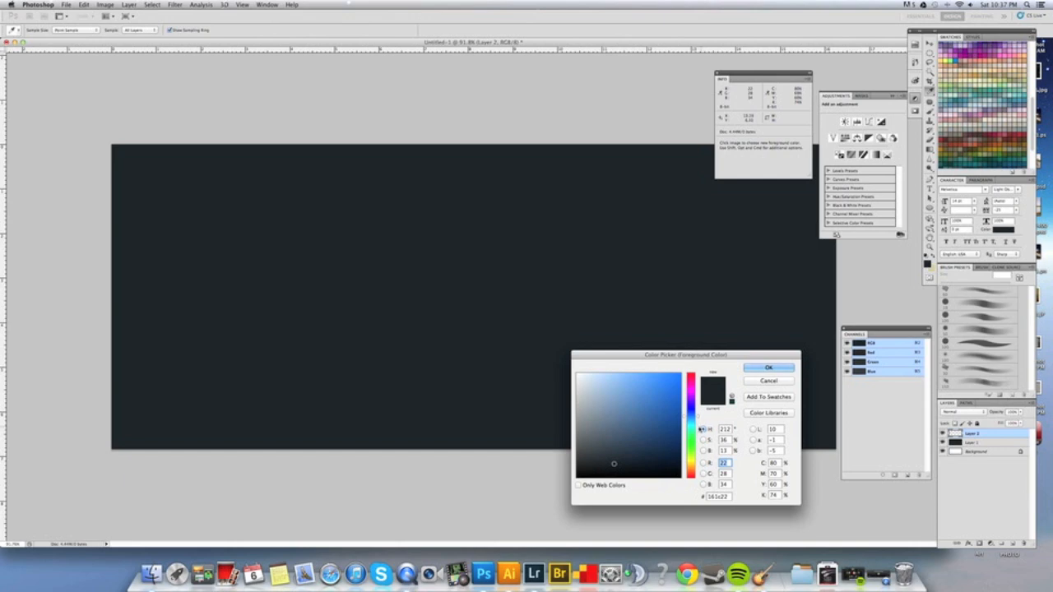
{"action": "left_click", "coordinate": [687, 417]}
{"action": "left_click", "coordinate": [659, 445]}
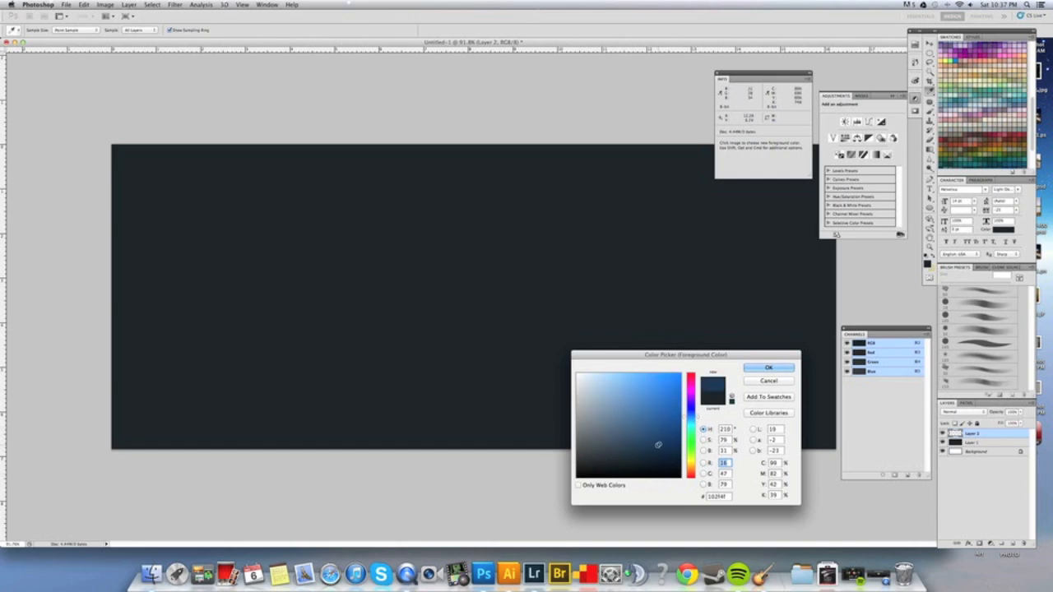
{"action": "left_click", "coordinate": [761, 369]}
{"action": "key", "text": "b"}
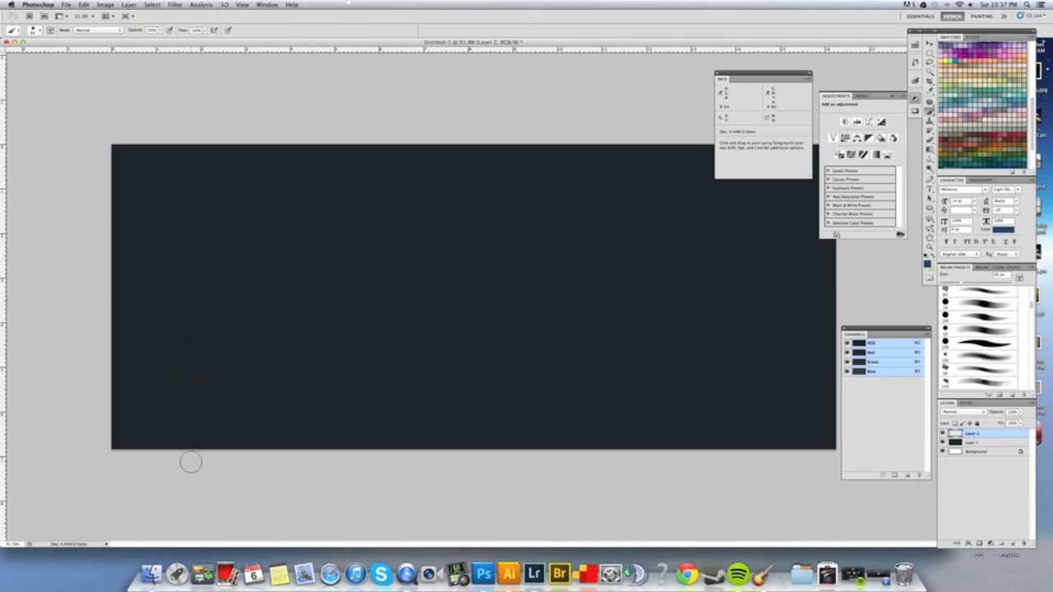
Paint faint blue test strokes in the lower-left part of the canvas, undo the last one and raise the screen brightness.
{"action": "left_click_drag", "start_coordinate": [190, 371], "coordinate": [346, 401]}
{"action": "key", "text": "super+z"}
{"action": "key", "text": "XF86MonBrightnessUp"}
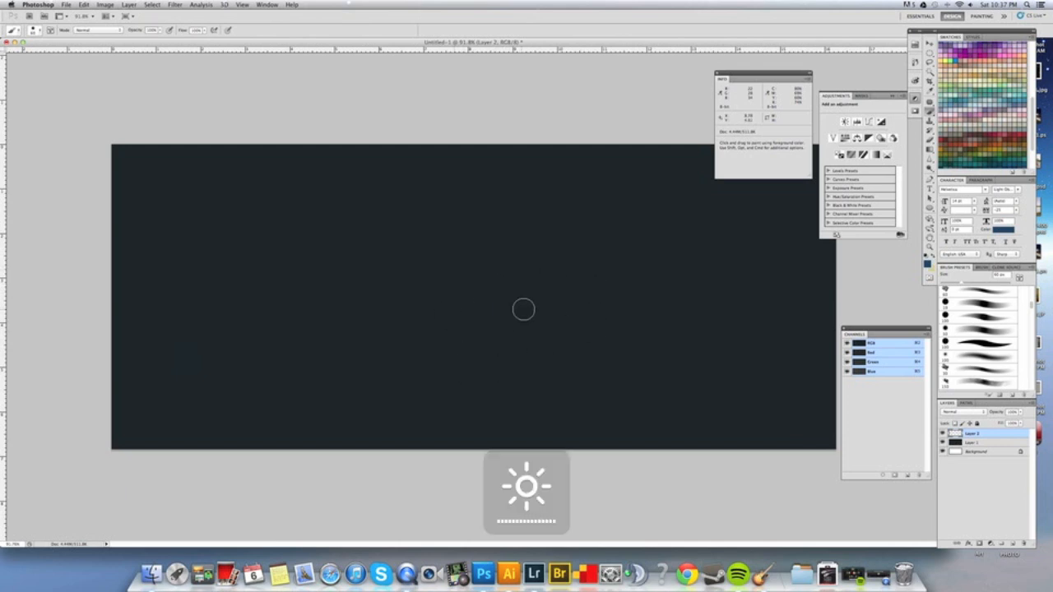
Refill Layer 1 with a darker, near-black foreground colour.
{"action": "left_click", "coordinate": [974, 446]}
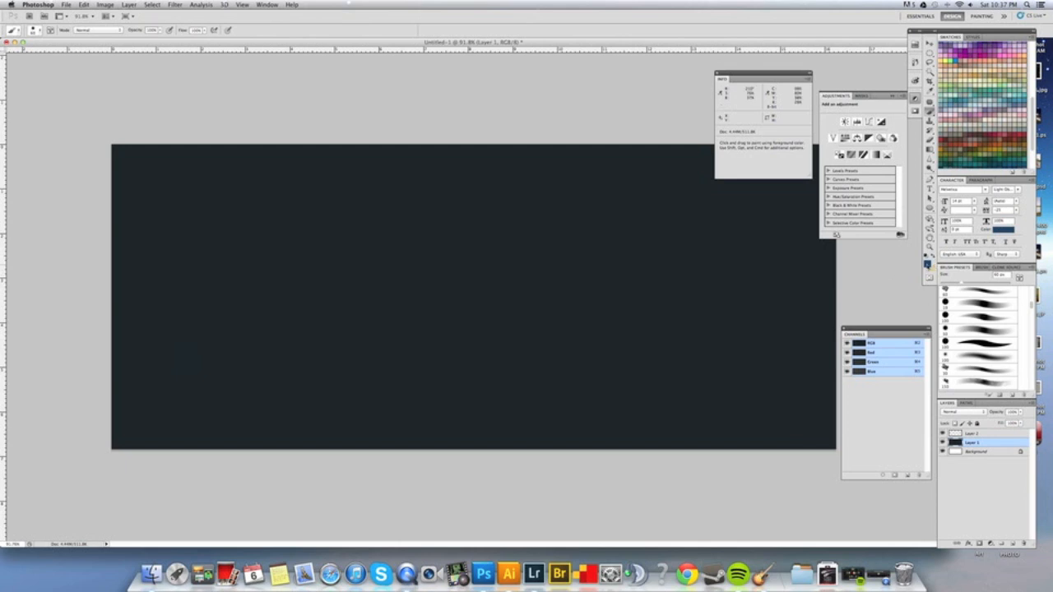
{"action": "left_click", "coordinate": [928, 265]}
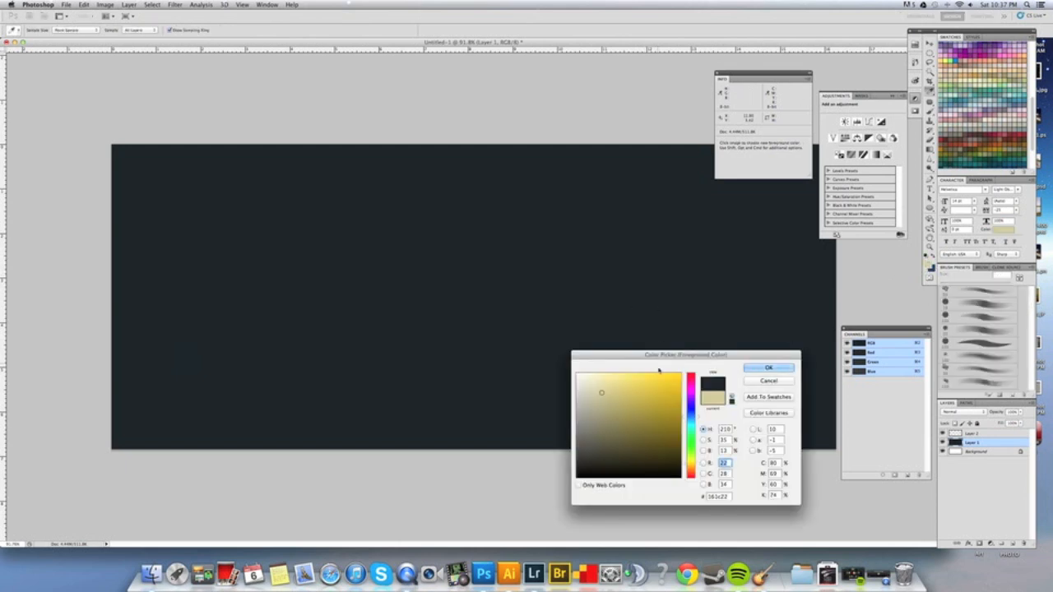
{"action": "left_click", "coordinate": [769, 368]}
{"action": "key", "text": "alt+BackSpace"}
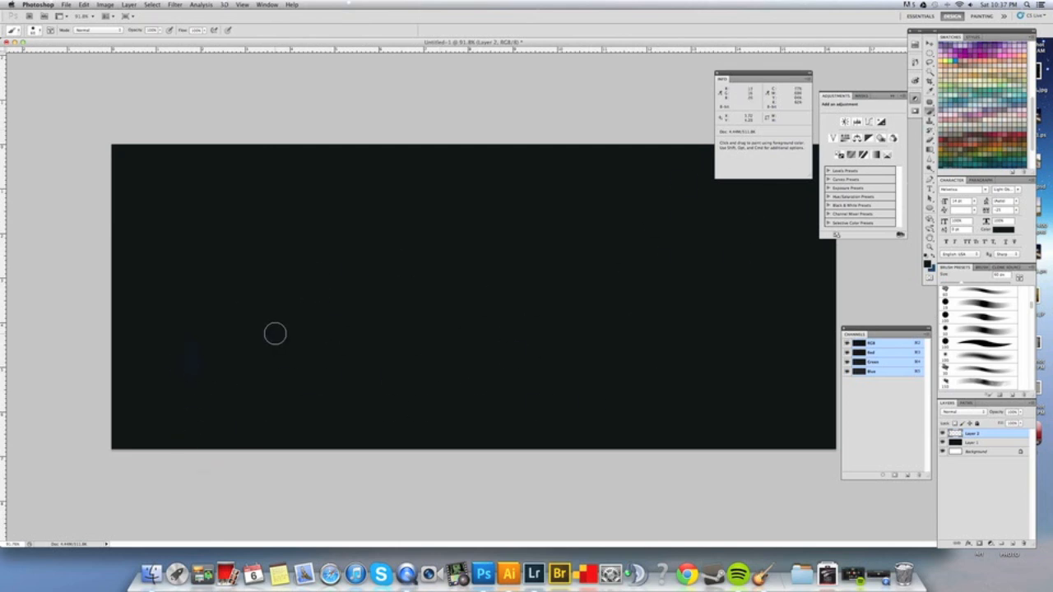
Return to dark blue as the foreground colour and fine-tune its shade for painting on Layer 2.
{"action": "key", "text": "x"}
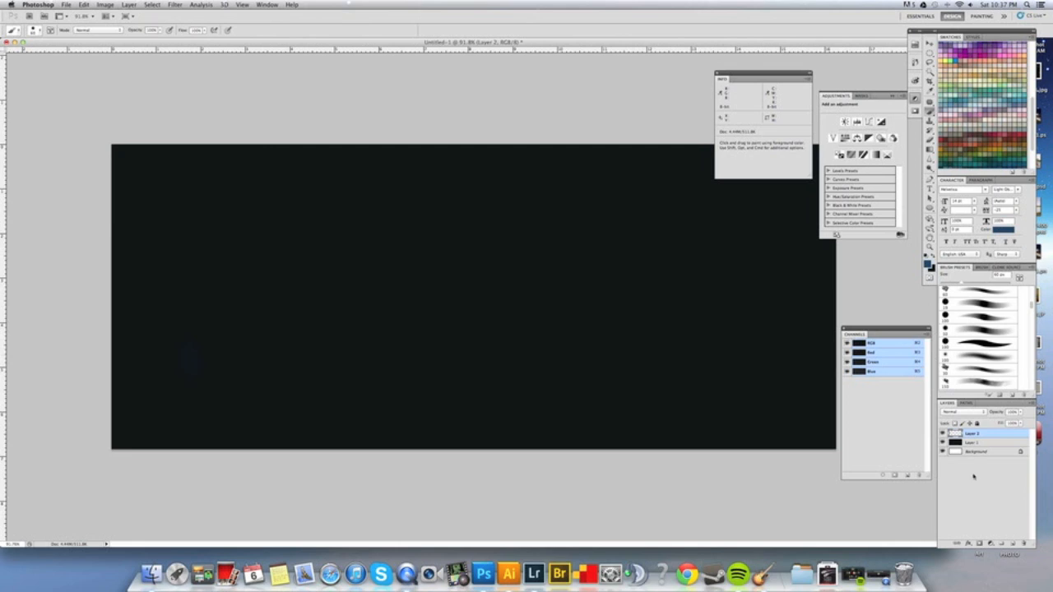
{"action": "left_click", "coordinate": [928, 264]}
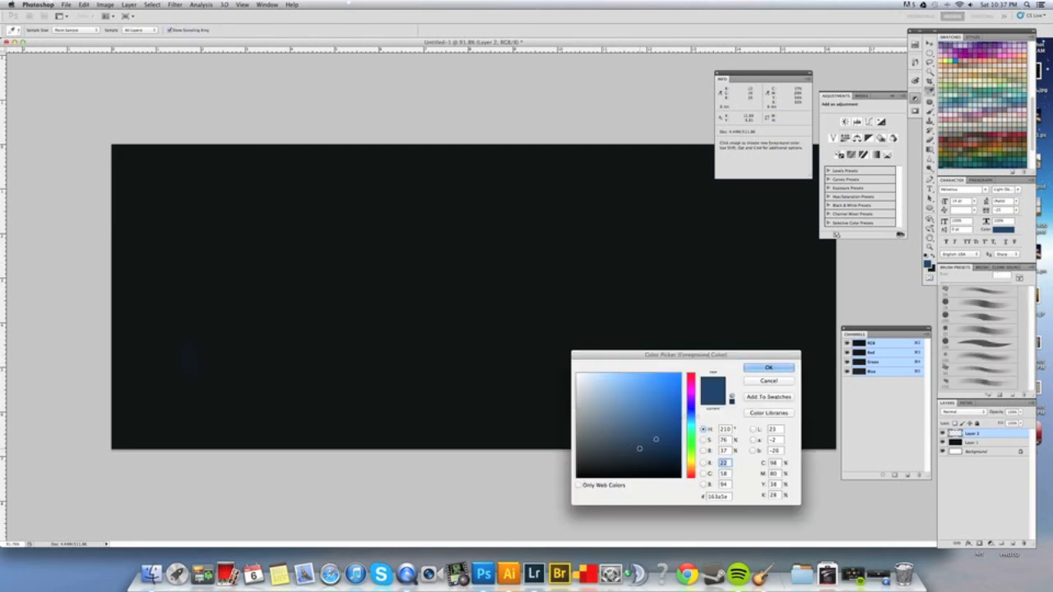
{"action": "left_click", "coordinate": [657, 441]}
{"action": "left_click", "coordinate": [777, 369]}
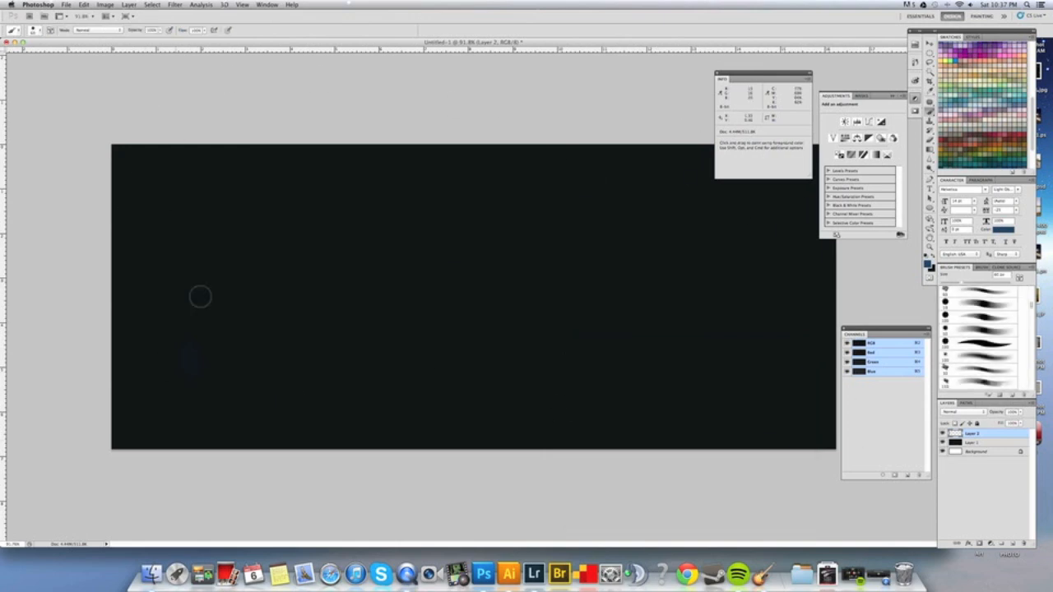
Tuck the floating Info, Adjustments and Channels panels into the icon dock, and shift the panel group and window edge outward to enlarge the workspace.
{"action": "left_click", "coordinate": [808, 75]}
{"action": "left_click_drag", "start_coordinate": [724, 76], "coordinate": [916, 129]}
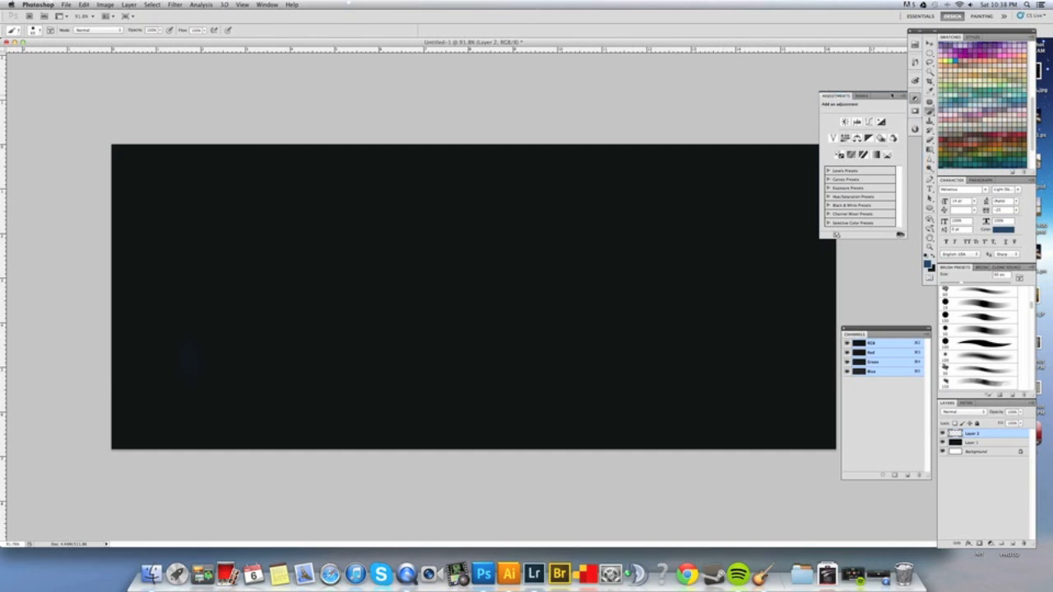
{"action": "left_click", "coordinate": [892, 96]}
{"action": "left_click_drag", "start_coordinate": [890, 329], "coordinate": [915, 146]}
{"action": "left_click", "coordinate": [934, 326]}
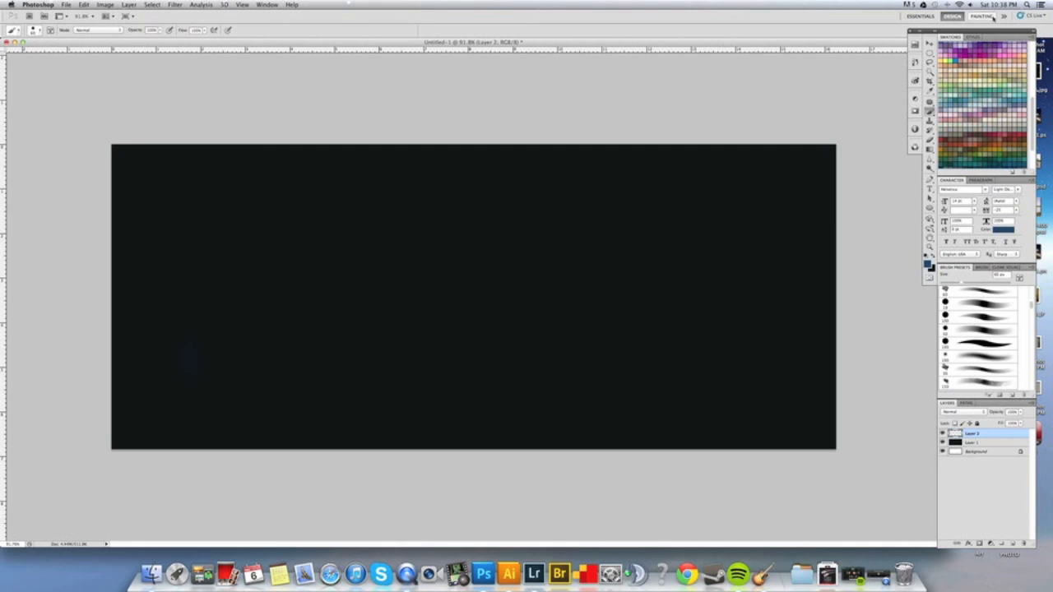
{"action": "mouse_move", "coordinate": [989, 32]}
{"action": "left_mouse_down"}
{"action": "mouse_move", "coordinate": [956, 53]}
{"action": "mouse_move", "coordinate": [1015, 39]}
{"action": "left_mouse_up"}
{"action": "left_click_drag", "start_coordinate": [942, 543], "coordinate": [991, 558]}
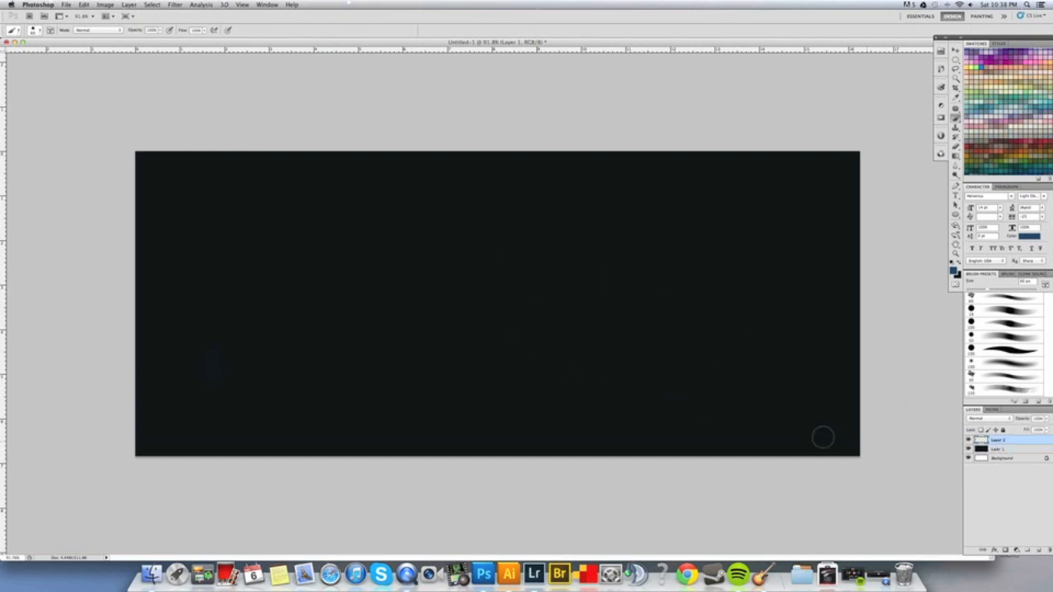
Paint a soft rounded blue patch and a narrow vertical blue strip beside it in the canvas's lower-left area, varying the brush size.
{"action": "key", "text": "bracketright"}
{"action": "key", "text": "bracketright"}
{"action": "key", "text": "bracketright"}
{"action": "key", "text": "bracketright"}
{"action": "key", "text": "bracketright"}
{"action": "key", "text": "bracketright"}
{"action": "left_click_drag", "start_coordinate": [257, 385], "coordinate": [301, 408]}
{"action": "key", "text": "bracketleft"}
{"action": "key", "text": "bracketleft"}
{"action": "left_click_drag", "start_coordinate": [179, 336], "coordinate": [167, 432]}
{"action": "mouse_move", "coordinate": [180, 269]}
{"action": "left_mouse_down"}
{"action": "mouse_move", "coordinate": [170, 444]}
{"action": "mouse_move", "coordinate": [174, 371]}
{"action": "left_mouse_up"}
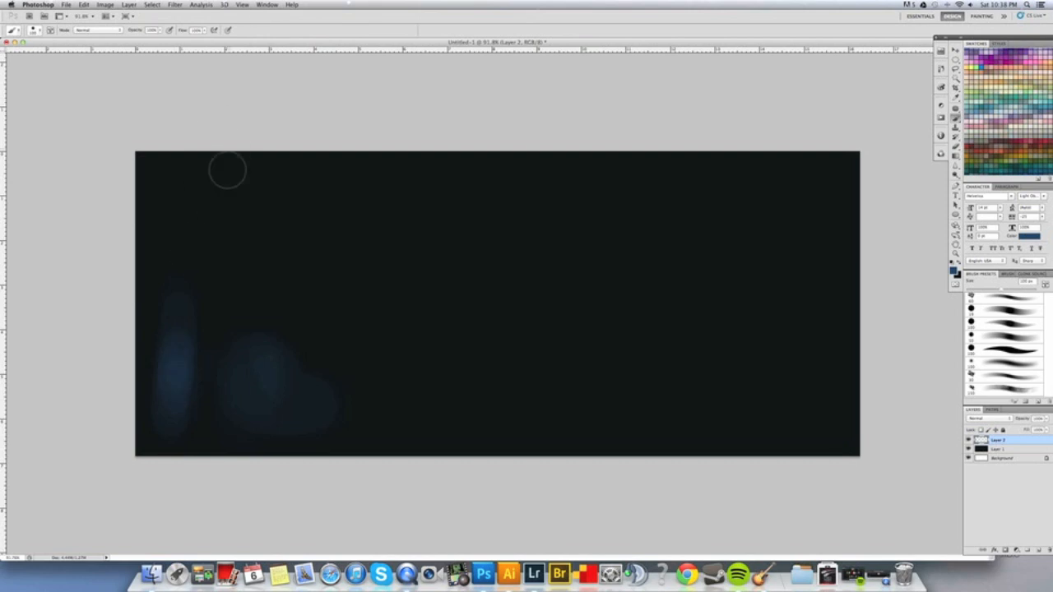
Extend the blue patch upward and strengthen the narrow vertical strip beside it with a smaller brush.
{"action": "mouse_move", "coordinate": [243, 311]}
{"action": "left_mouse_down"}
{"action": "mouse_move", "coordinate": [250, 362]}
{"action": "mouse_move", "coordinate": [279, 379]}
{"action": "mouse_move", "coordinate": [309, 362]}
{"action": "left_mouse_up"}
{"action": "key", "text": "bracketright"}
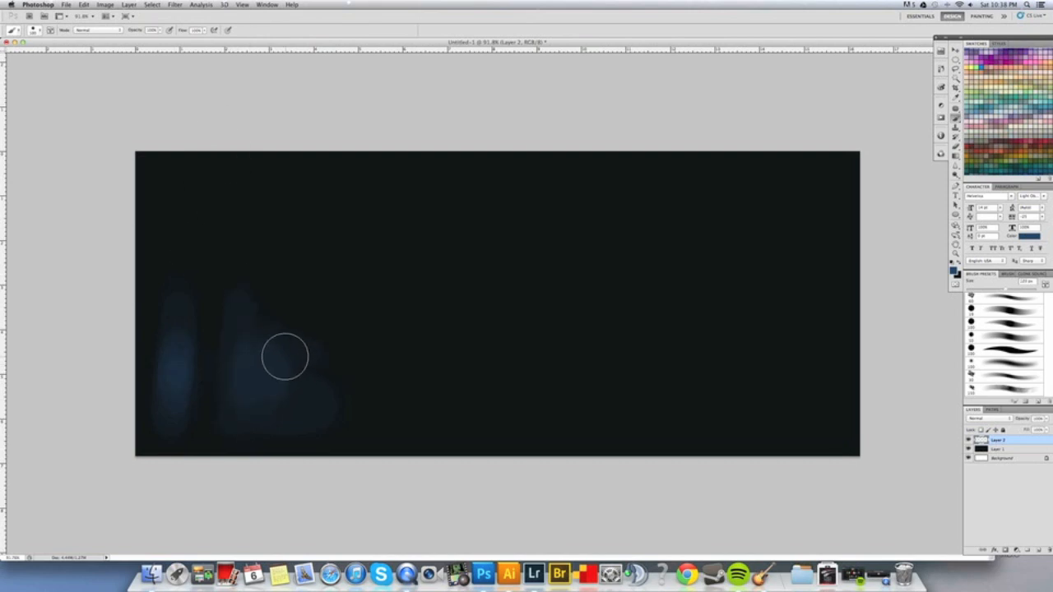
{"action": "key", "text": "bracketleft"}
{"action": "key", "text": "bracketleft"}
{"action": "key", "text": "bracketleft"}
{"action": "key", "text": "bracketleft"}
{"action": "mouse_move", "coordinate": [181, 341]}
{"action": "left_mouse_down"}
{"action": "mouse_move", "coordinate": [186, 431]}
{"action": "mouse_move", "coordinate": [188, 391]}
{"action": "left_mouse_up"}
Enlarge the brush and spread soft blue over the base of the patch along the canvas's lower edge.
{"action": "key", "text": "bracketright"}
{"action": "key", "text": "bracketright"}
{"action": "key", "text": "bracketright"}
{"action": "key", "text": "bracketright"}
{"action": "key", "text": "bracketright"}
{"action": "key", "text": "bracketright"}
{"action": "mouse_move", "coordinate": [273, 424]}
{"action": "left_mouse_down"}
{"action": "mouse_move", "coordinate": [273, 369]}
{"action": "mouse_move", "coordinate": [260, 439]}
{"action": "left_mouse_up"}
Build up the right side of the blue patch, finishing with a 175 px brush stroke slanting down from its upper corner.
{"action": "key", "text": "bracketleft"}
{"action": "key", "text": "bracketleft"}
{"action": "key", "text": "bracketleft"}
{"action": "key", "text": "bracketleft"}
{"action": "key", "text": "bracketleft"}
{"action": "key", "text": "bracketleft"}
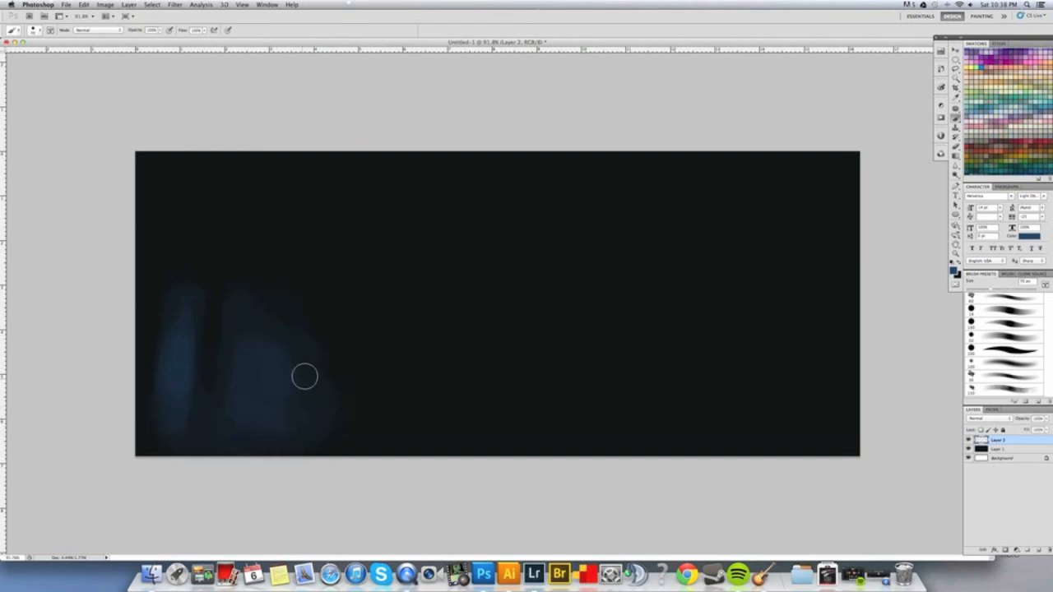
{"action": "key", "text": "bracketright"}
{"action": "key", "text": "bracketright"}
{"action": "key", "text": "bracketright"}
{"action": "key", "text": "bracketright"}
{"action": "key", "text": "bracketright"}
{"action": "key", "text": "bracketright"}
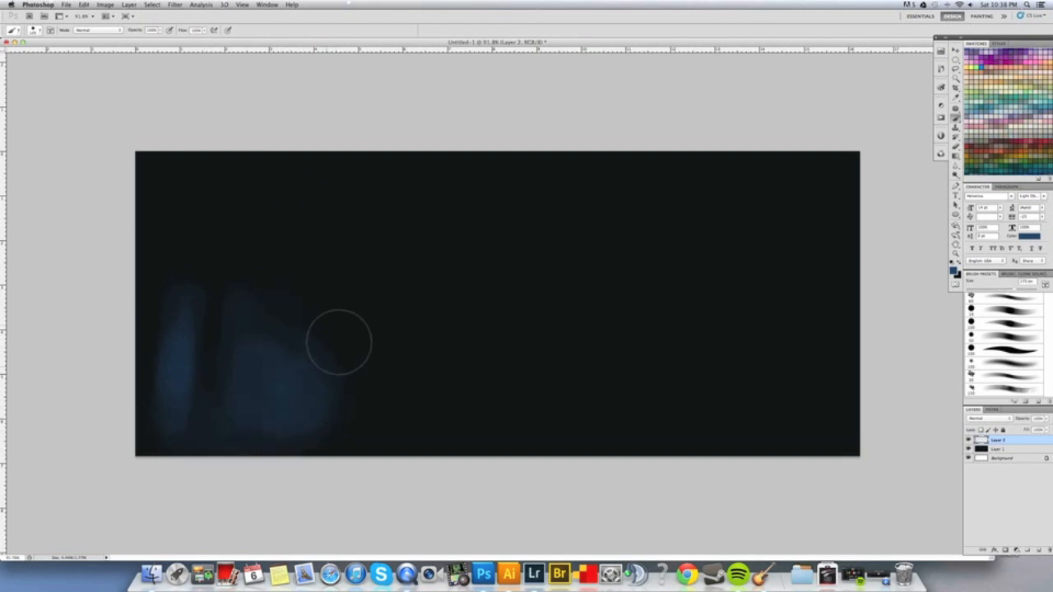
{"action": "left_click_drag", "start_coordinate": [339, 317], "coordinate": [294, 403]}
Reduce the brush size and paint brighter slanted strokes along the right edge of the blue patch.
{"action": "key", "text": "bracketleft"}
{"action": "key", "text": "bracketleft"}
{"action": "key", "text": "bracketleft"}
{"action": "key", "text": "bracketleft"}
{"action": "key", "text": "bracketleft"}
{"action": "key", "text": "bracketleft"}
{"action": "key", "text": "bracketleft"}
{"action": "key", "text": "bracketleft"}
{"action": "key", "text": "bracketleft"}
{"action": "key", "text": "bracketright"}
{"action": "mouse_move", "coordinate": [310, 452]}
{"action": "left_mouse_down"}
{"action": "mouse_move", "coordinate": [355, 304]}
{"action": "mouse_move", "coordinate": [311, 412]}
{"action": "mouse_move", "coordinate": [340, 340]}
{"action": "mouse_move", "coordinate": [301, 314]}
{"action": "left_mouse_up"}
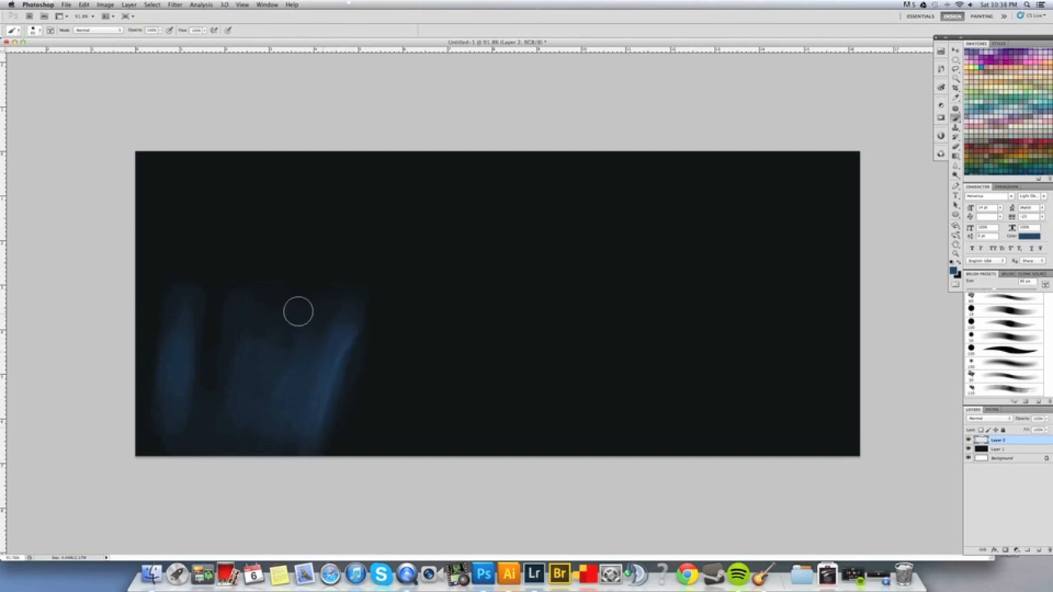
With a smaller brush, paint a thin blue arc curving up and over to the right from the patch's slanted edge.
{"action": "key", "text": "bracketleft"}
{"action": "key", "text": "bracketleft"}
{"action": "key", "text": "bracketleft"}
{"action": "key", "text": "bracketleft"}
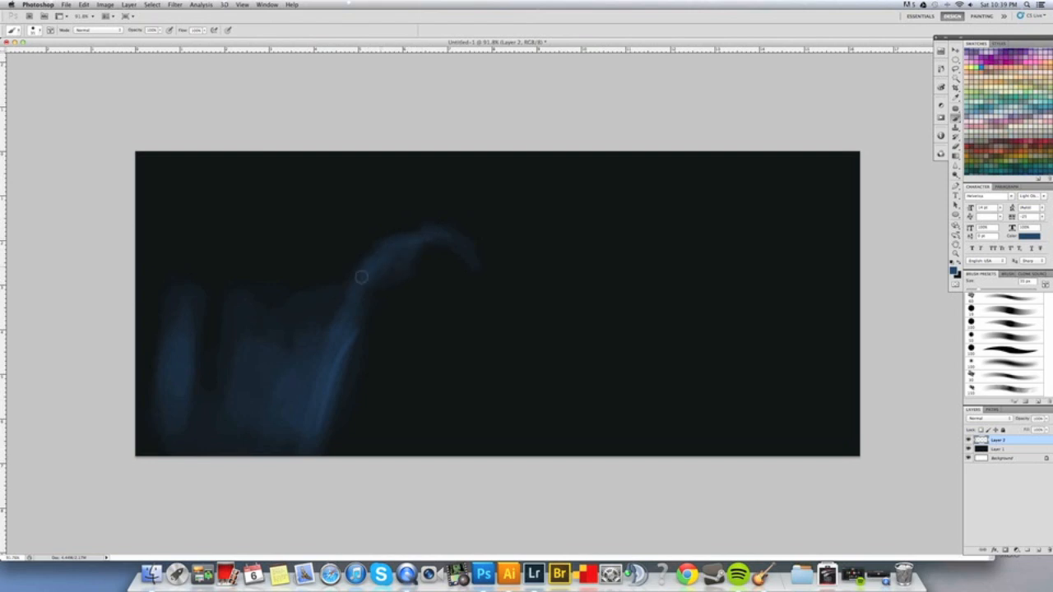
Enlarge the brush and paint a broad diagonal blue band from the patch up to the canvas's upper edge.
{"action": "key", "text": "bracketright"}
{"action": "key", "text": "bracketright"}
{"action": "key", "text": "bracketright"}
{"action": "key", "text": "bracketright"}
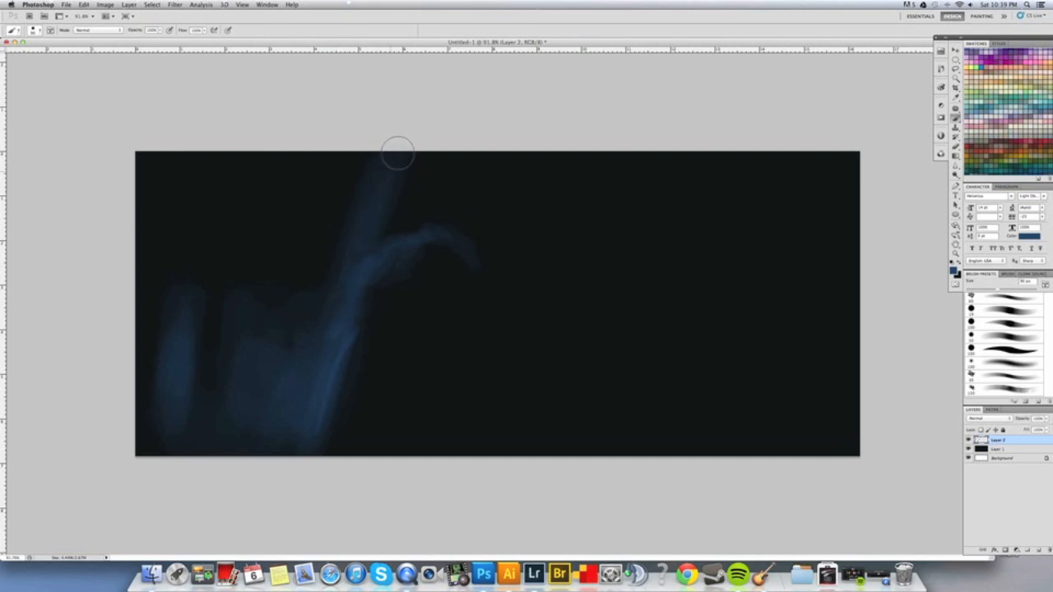
Select the 50 px soft round brush preset, try two short vertical strokes above the blue patch and undo both.
{"action": "left_click", "coordinate": [1012, 337]}
{"action": "mouse_move", "coordinate": [327, 245]}
{"action": "left_mouse_down"}
{"action": "mouse_move", "coordinate": [316, 313]}
{"action": "mouse_move", "coordinate": [289, 316]}
{"action": "mouse_move", "coordinate": [299, 214]}
{"action": "left_mouse_up"}
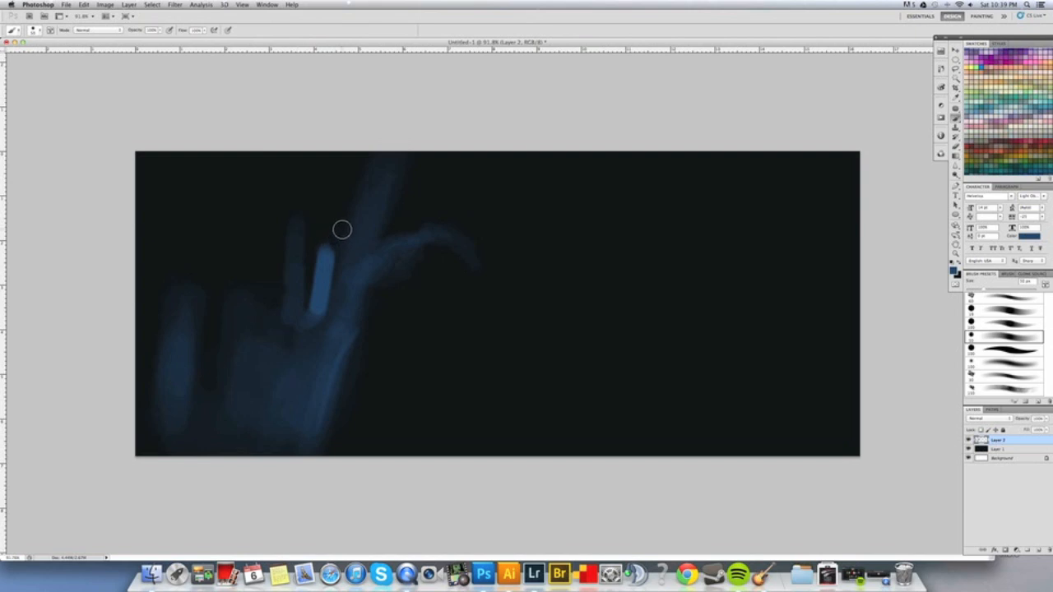
{"action": "key", "text": "super+alt+z"}
{"action": "key", "text": "super+alt+z"}
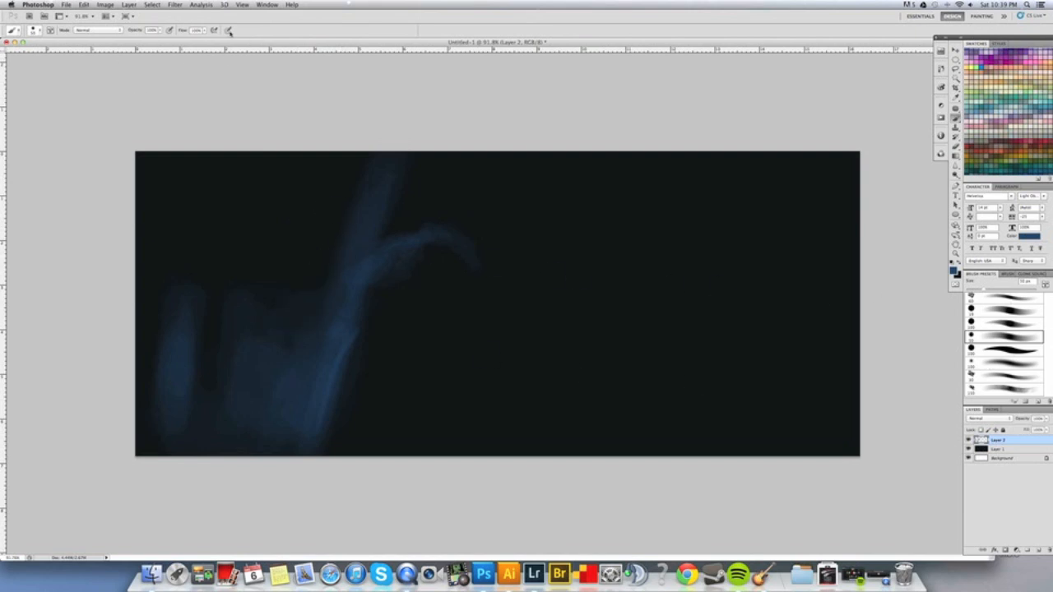
Open the brush settings, reposition the panel group, and try Shape Dynamics on the current brush before turning it back off.
{"action": "left_click", "coordinate": [51, 30]}
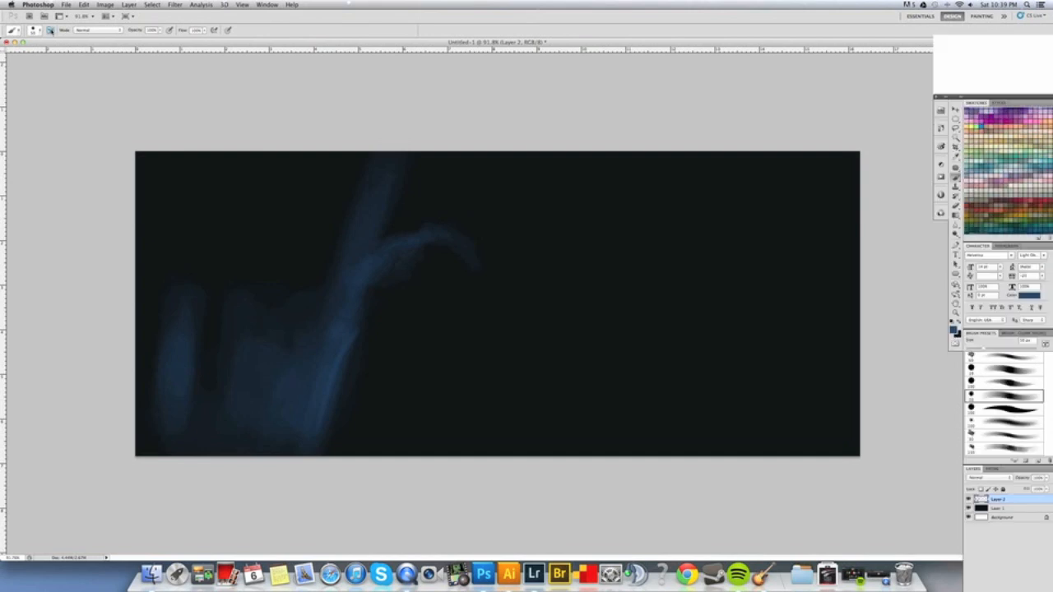
{"action": "left_click_drag", "start_coordinate": [1001, 40], "coordinate": [948, 40]}
{"action": "left_click", "coordinate": [921, 304]}
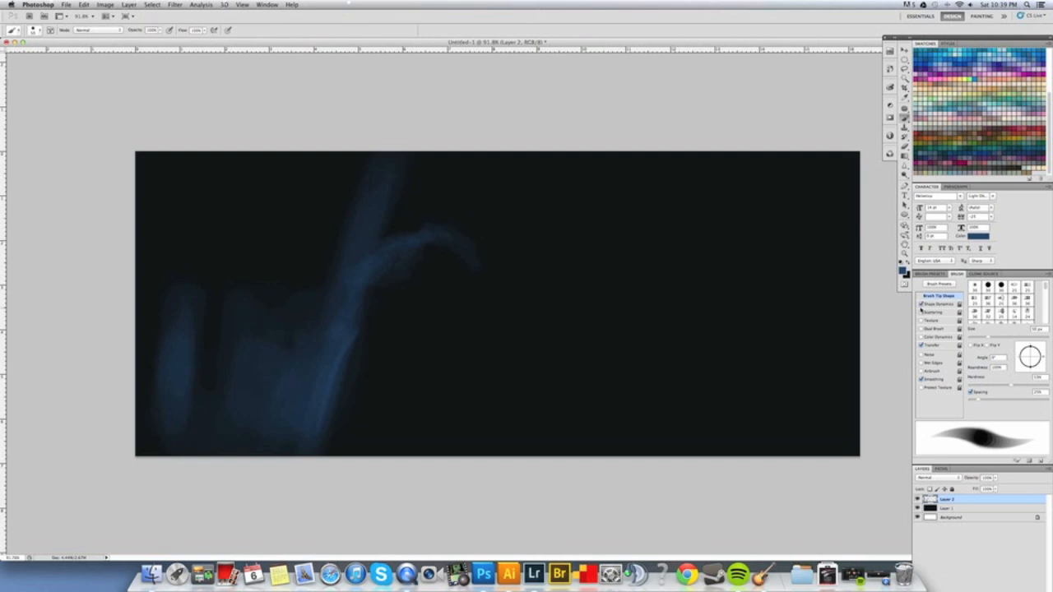
{"action": "left_click", "coordinate": [920, 305]}
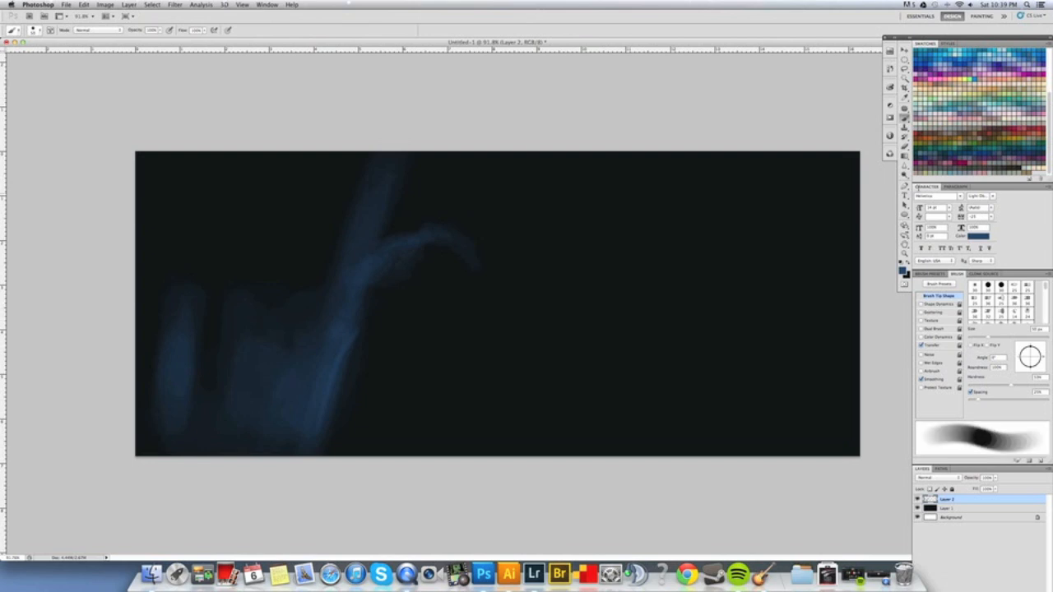
{"action": "left_click", "coordinate": [904, 129]}
{"action": "left_click", "coordinate": [935, 272]}
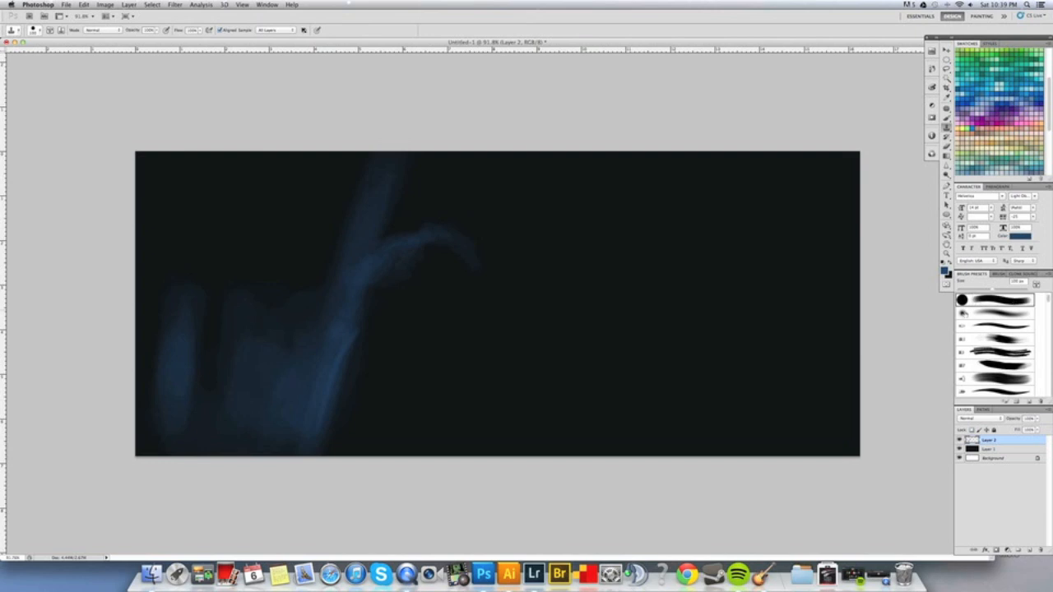
{"action": "left_click", "coordinate": [301, 244]}
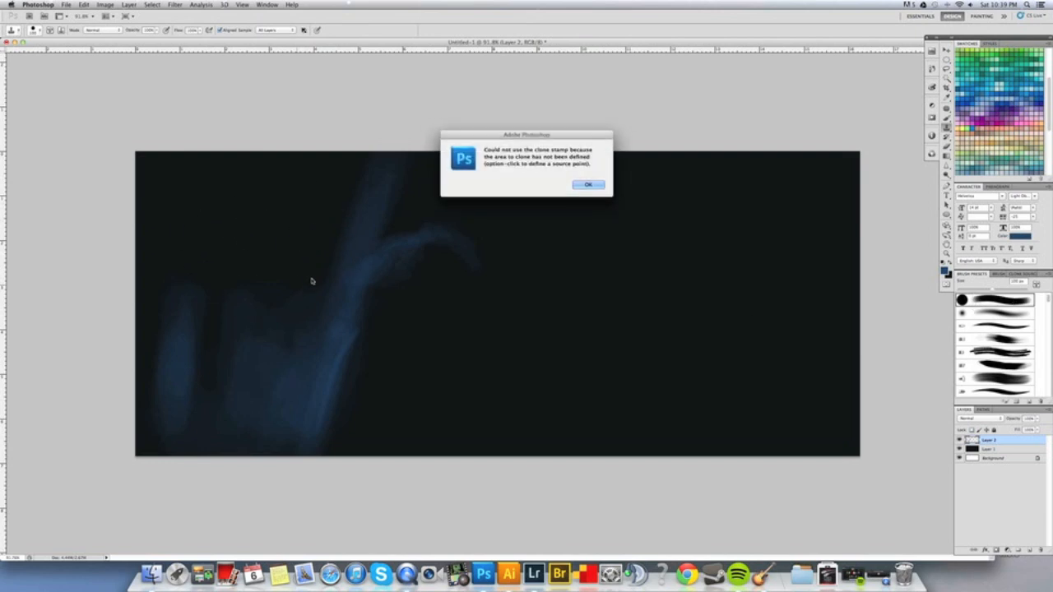
{"action": "left_click", "coordinate": [589, 185]}
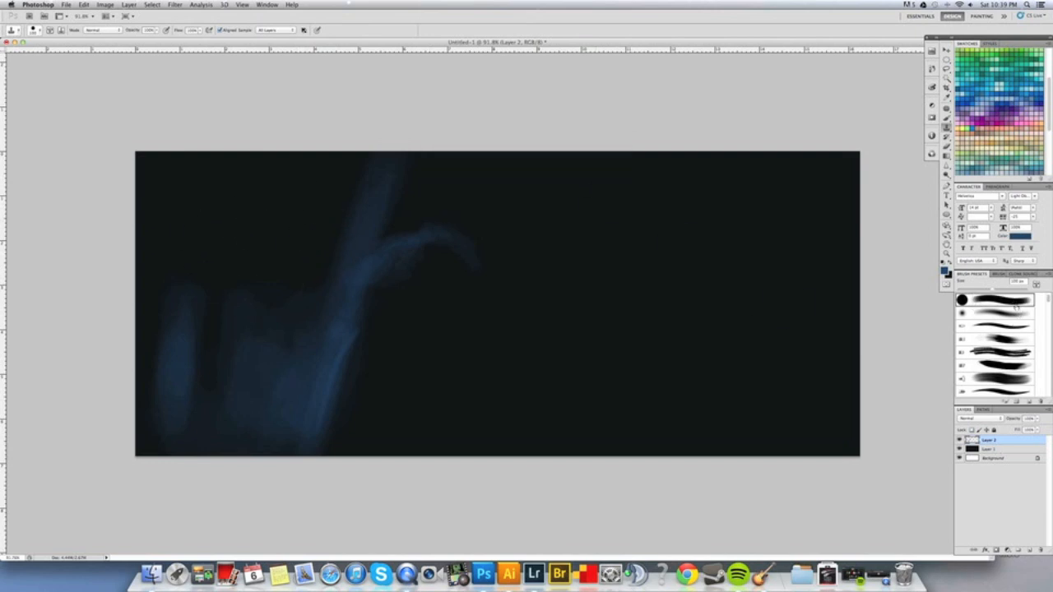
{"action": "key", "text": "b"}
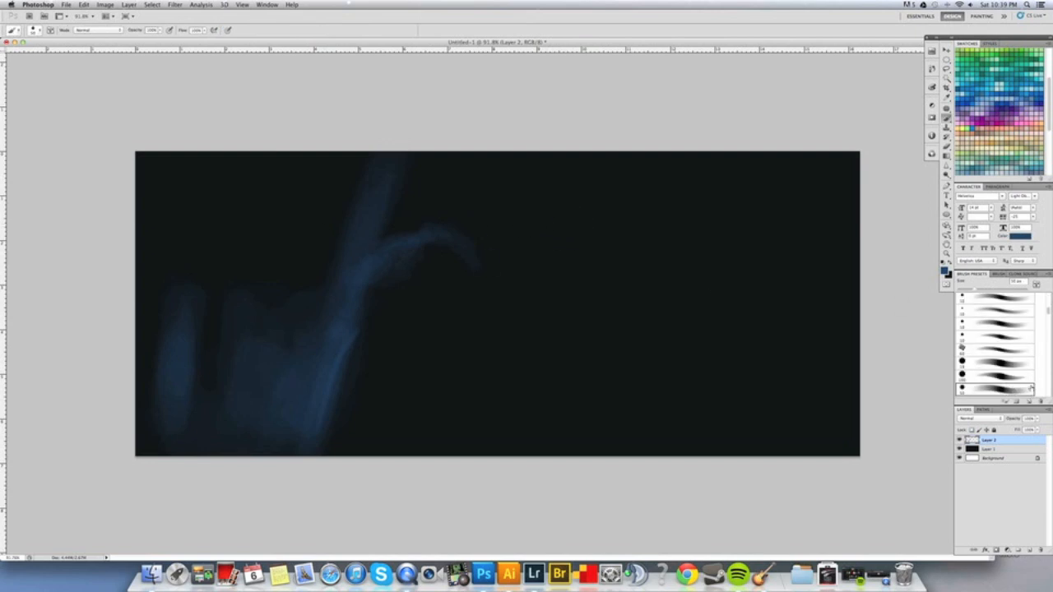
Choose a tapered round brush preset near the start of the preset list, test one diagonal stroke above the patch and undo it.
{"action": "scroll", "coordinate": [1048, 311], "scroll_direction": "down", "scroll_amount": 5}
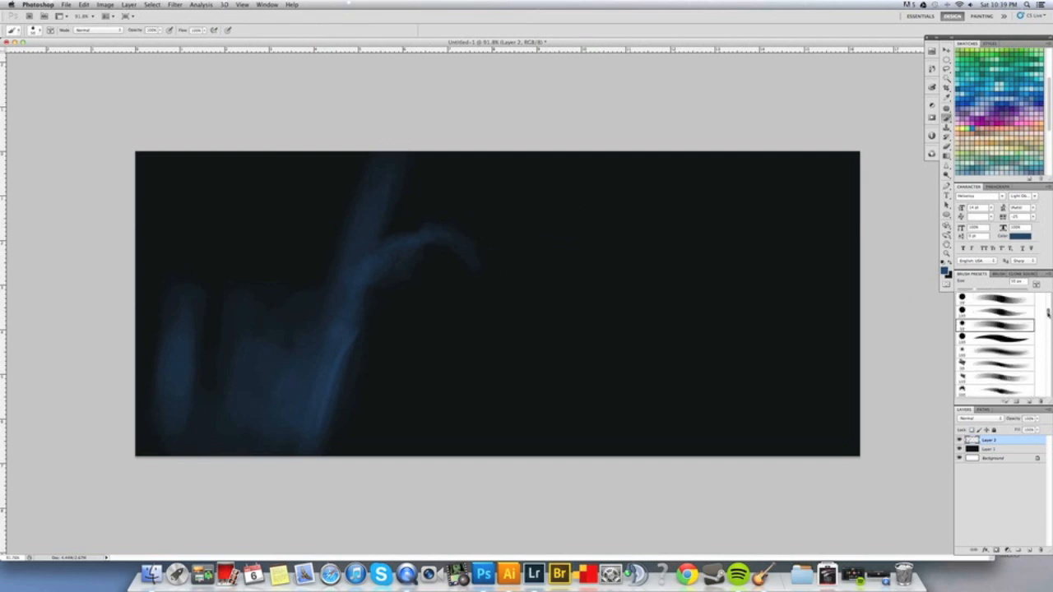
{"action": "mouse_move", "coordinate": [1048, 312]}
{"action": "left_mouse_down"}
{"action": "mouse_move", "coordinate": [1046, 395]}
{"action": "mouse_move", "coordinate": [1048, 298]}
{"action": "left_mouse_up"}
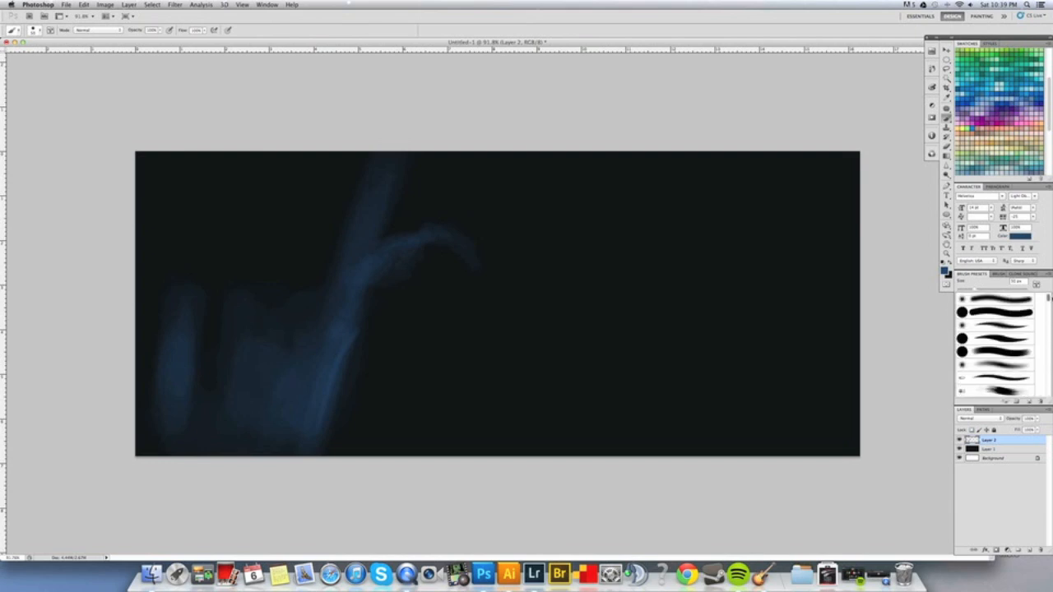
{"action": "left_click", "coordinate": [999, 356]}
{"action": "mouse_move", "coordinate": [310, 204]}
{"action": "left_mouse_down"}
{"action": "mouse_move", "coordinate": [304, 263]}
{"action": "mouse_move", "coordinate": [282, 268]}
{"action": "left_mouse_up"}
{"action": "key", "text": "super+z"}
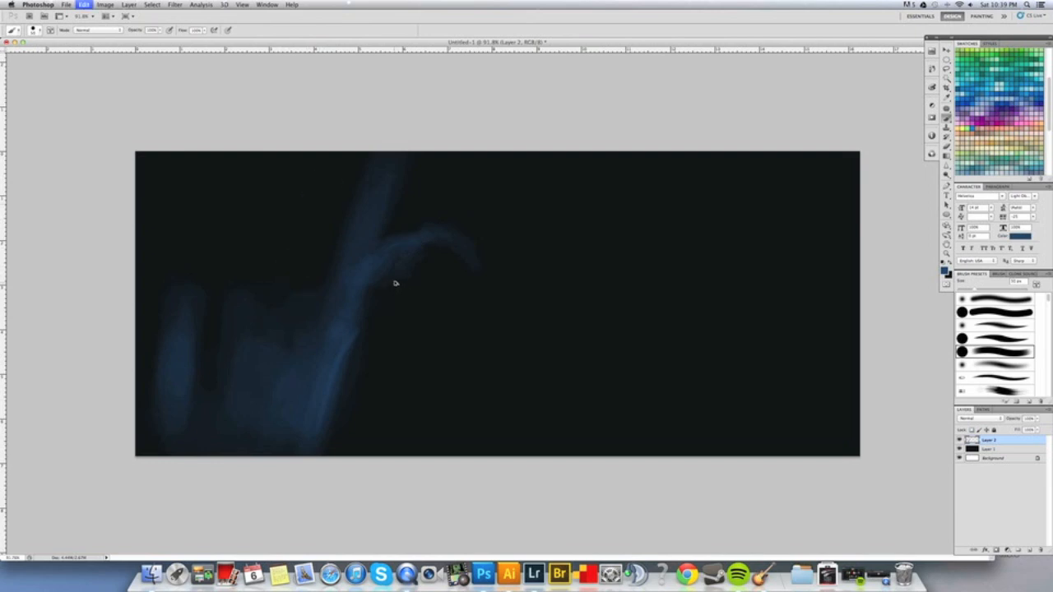
Sample blues around the diagonal band and paint the gap between it and the patch, enlarging the brush for the final stroke.
{"action": "left_click", "coordinate": [363, 224], "text": "alt"}
{"action": "left_click_drag", "start_coordinate": [313, 323], "coordinate": [343, 245]}
{"action": "left_click", "coordinate": [322, 310], "text": "alt"}
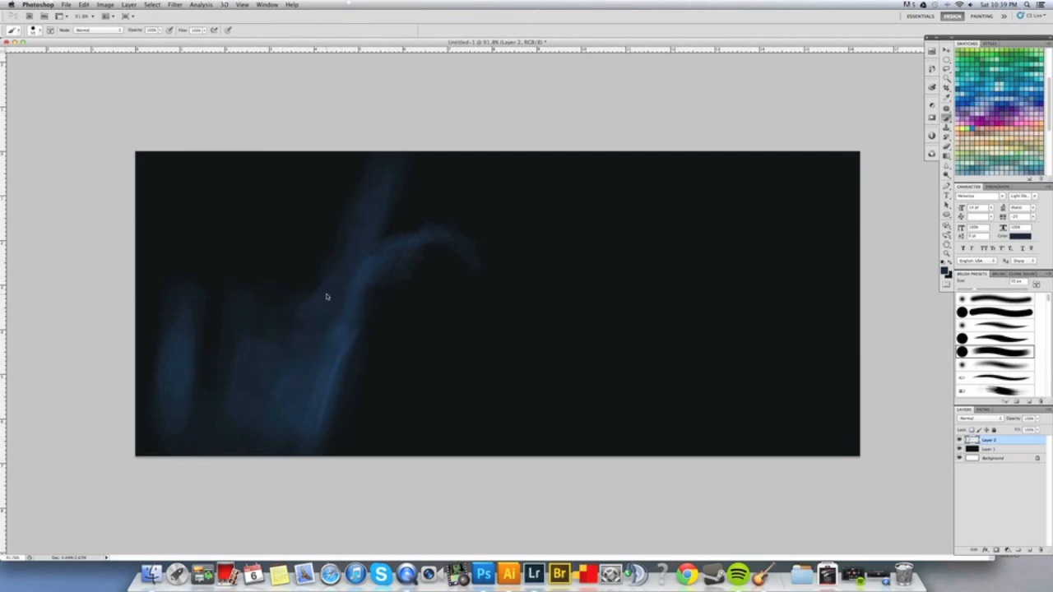
{"action": "key", "text": "bracketright"}
{"action": "key", "text": "bracketright"}
{"action": "key", "text": "bracketright"}
{"action": "key", "text": "bracketright"}
{"action": "key", "text": "bracketright"}
{"action": "key", "text": "bracketright"}
{"action": "mouse_move", "coordinate": [306, 301]}
{"action": "left_mouse_down"}
{"action": "mouse_move", "coordinate": [318, 278]}
{"action": "mouse_move", "coordinate": [311, 296]}
{"action": "mouse_move", "coordinate": [280, 311]}
{"action": "mouse_move", "coordinate": [288, 334]}
{"action": "mouse_move", "coordinate": [331, 291]}
{"action": "left_mouse_up"}
With a smaller brush and sampled dark tones, cut back the right edge of the blue shape into a curved dark contour.
{"action": "left_click", "coordinate": [315, 214], "text": "alt"}
{"action": "key", "text": "bracketleft"}
{"action": "key", "text": "bracketleft"}
{"action": "key", "text": "bracketleft"}
{"action": "key", "text": "bracketleft"}
{"action": "key", "text": "bracketleft"}
{"action": "key", "text": "bracketleft"}
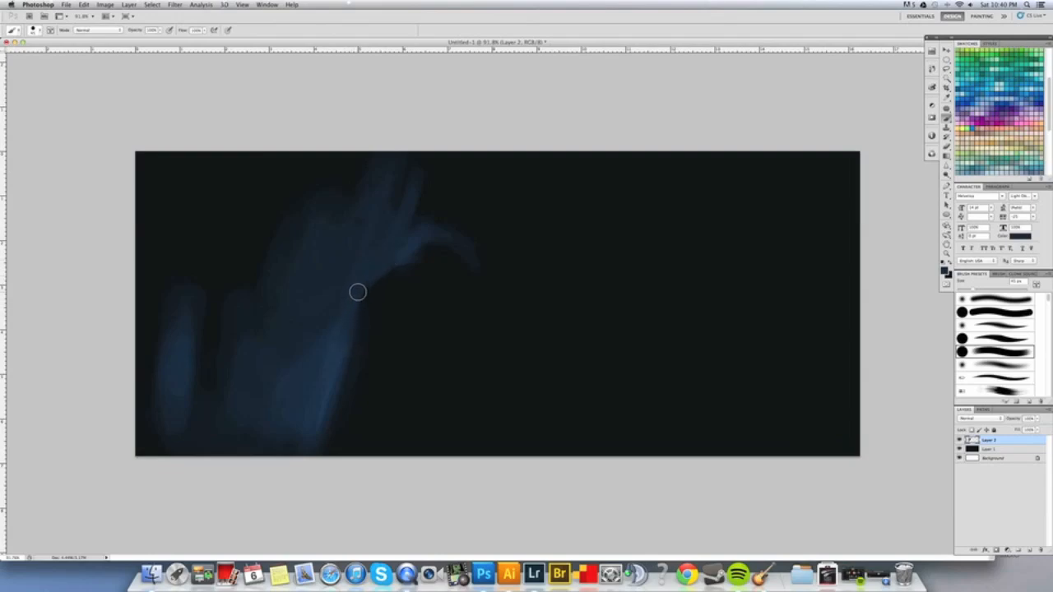
{"action": "left_click", "coordinate": [381, 329], "text": "alt"}
{"action": "left_click_drag", "start_coordinate": [361, 335], "coordinate": [380, 329]}
{"action": "left_click", "coordinate": [355, 306], "text": "alt"}
{"action": "left_click", "coordinate": [341, 358], "text": "alt"}
{"action": "left_click", "coordinate": [354, 385], "text": "alt"}
{"action": "left_click", "coordinate": [370, 371], "text": "alt"}
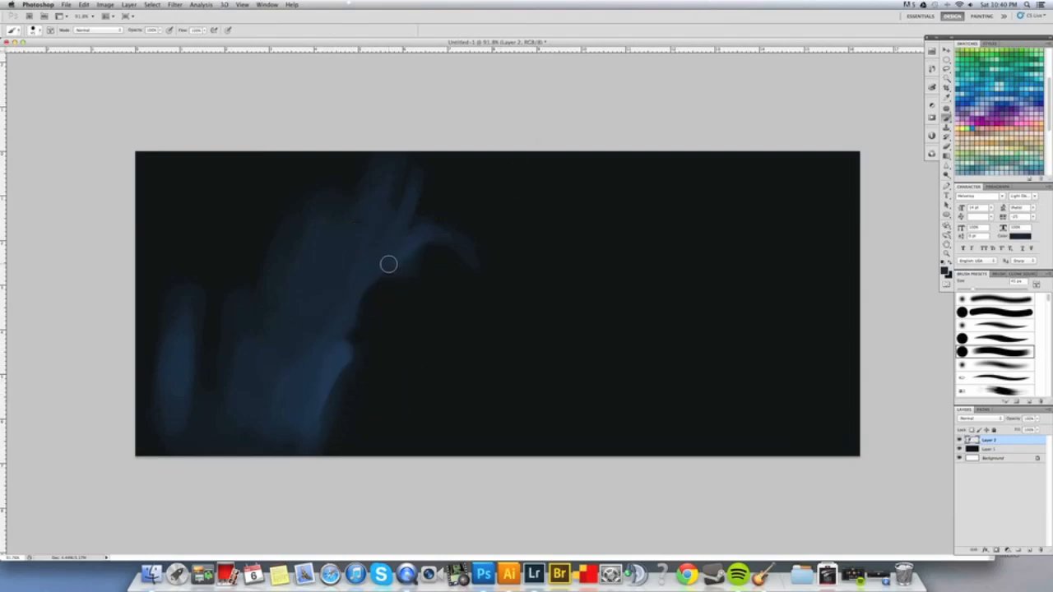
Reshape the branches above the arc with sampled colors and extend the blue mass in vertical streaks to the canvas's upper edge.
{"action": "left_click", "coordinate": [406, 290], "text": "alt"}
{"action": "left_click", "coordinate": [411, 237], "text": "alt"}
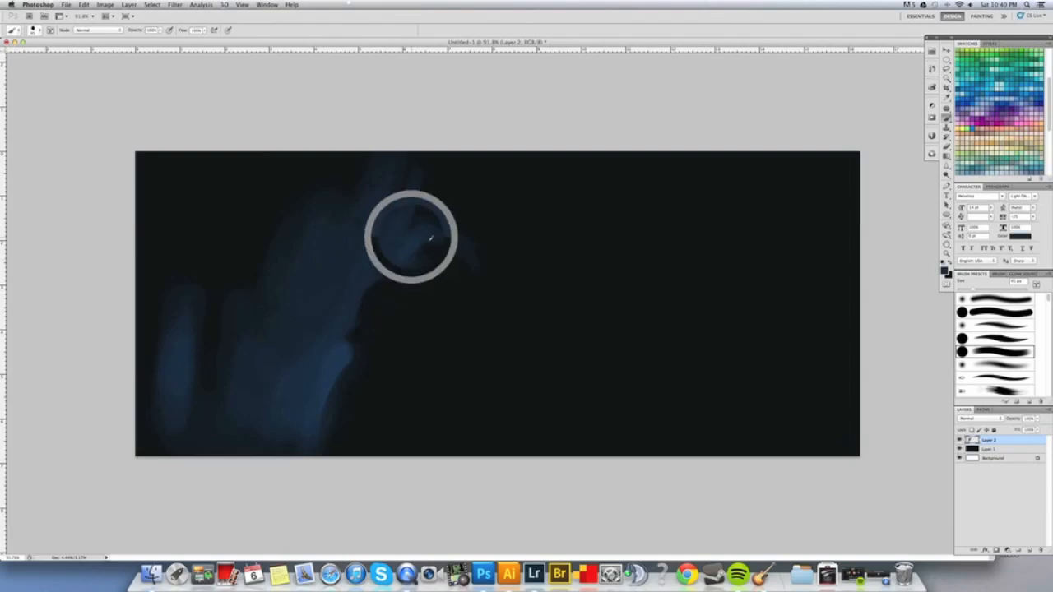
{"action": "mouse_move", "coordinate": [449, 164]}
{"action": "left_mouse_down"}
{"action": "mouse_move", "coordinate": [406, 234]}
{"action": "mouse_move", "coordinate": [390, 225]}
{"action": "mouse_move", "coordinate": [401, 173]}
{"action": "left_mouse_up"}
{"action": "left_click", "coordinate": [495, 191], "text": "alt"}
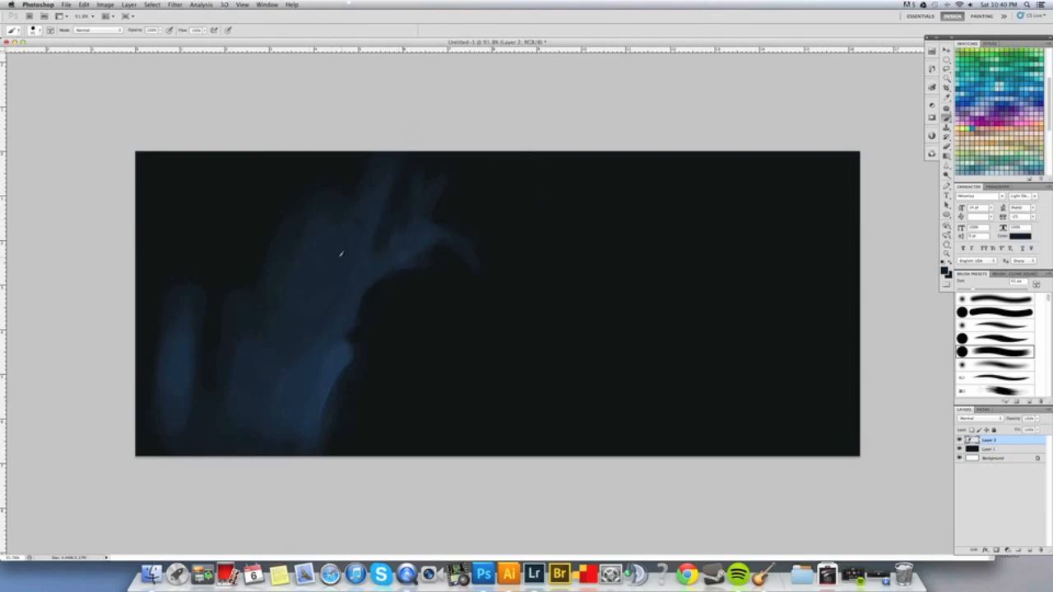
{"action": "left_click", "coordinate": [337, 251], "text": "alt"}
{"action": "left_click", "coordinate": [244, 314], "text": "alt"}
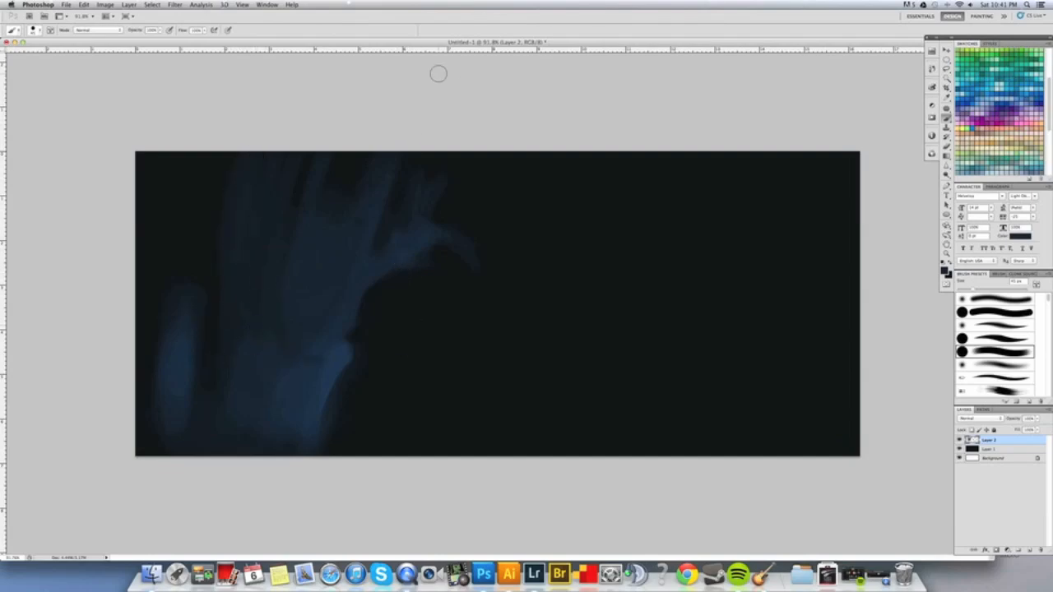
Trim the patch's lower right edge with near-black and brush sampled blue across its base toward the left column.
{"action": "left_click", "coordinate": [333, 429], "text": "alt"}
{"action": "left_click_drag", "start_coordinate": [332, 414], "coordinate": [326, 446]}
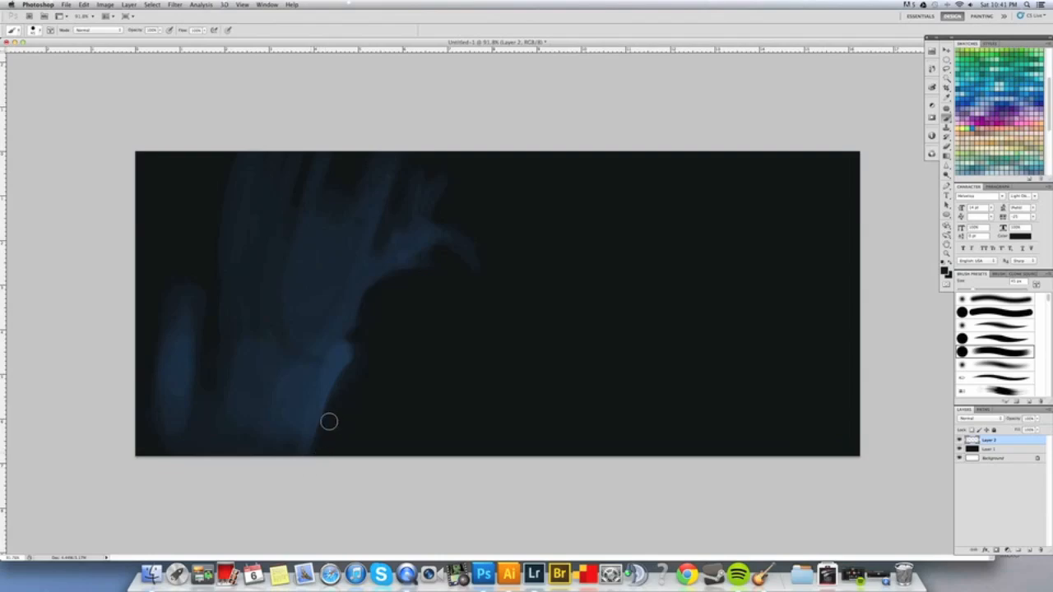
{"action": "left_click", "coordinate": [327, 383], "text": "alt"}
{"action": "left_click_drag", "start_coordinate": [276, 437], "coordinate": [287, 423]}
{"action": "mouse_move", "coordinate": [209, 410]}
{"action": "left_mouse_down"}
{"action": "mouse_move", "coordinate": [260, 434]}
{"action": "mouse_move", "coordinate": [253, 401]}
{"action": "mouse_move", "coordinate": [270, 437]}
{"action": "mouse_move", "coordinate": [301, 445]}
{"action": "mouse_move", "coordinate": [197, 431]}
{"action": "left_mouse_up"}
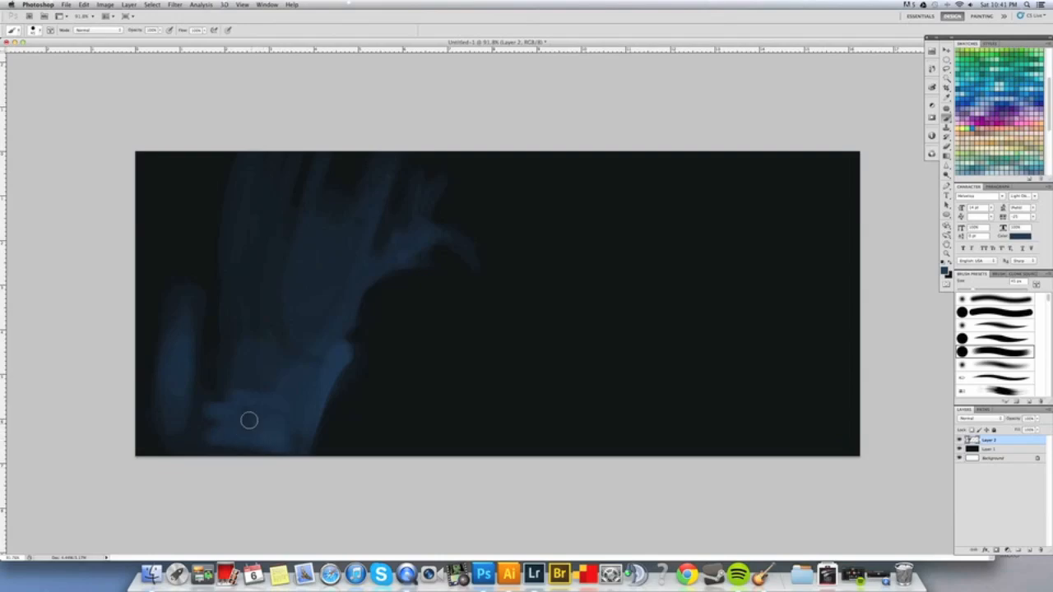
Sample a muted blue and paint a slanted strip down to the canvas's lower edge on the right side of the dark silhouette.
{"action": "left_click", "coordinate": [387, 371], "text": "alt"}
{"action": "left_click", "coordinate": [330, 393], "text": "alt"}
{"action": "left_click_drag", "start_coordinate": [492, 371], "coordinate": [514, 413]}
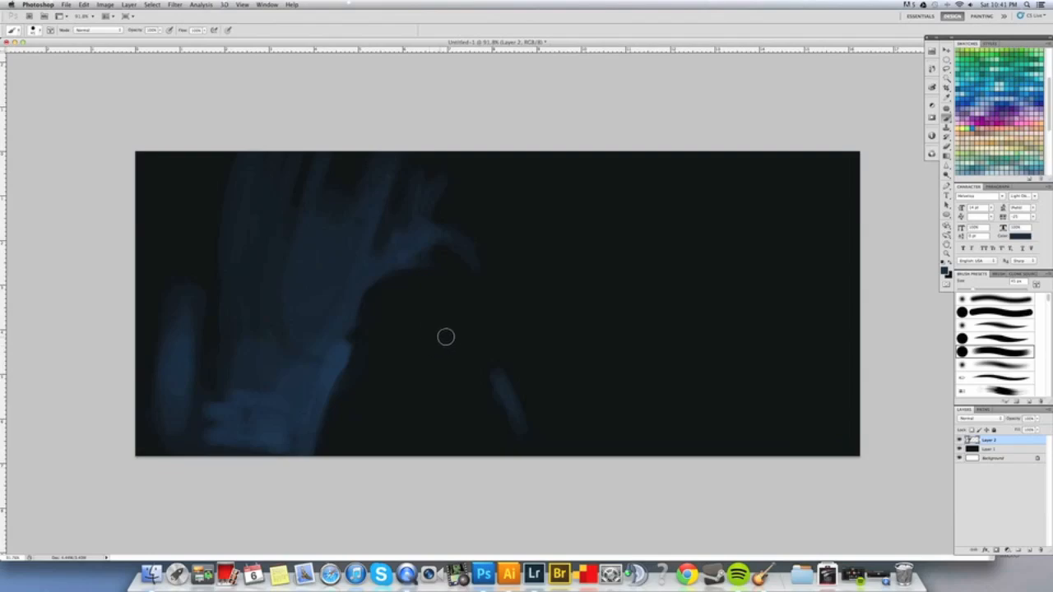
{"action": "mouse_move", "coordinate": [454, 325]}
{"action": "left_mouse_down"}
{"action": "mouse_move", "coordinate": [477, 389]}
{"action": "mouse_move", "coordinate": [456, 346]}
{"action": "mouse_move", "coordinate": [505, 409]}
{"action": "mouse_move", "coordinate": [514, 450]}
{"action": "left_mouse_up"}
Widen the slanted strip to the right with a larger brush, filling it down to the canvas's lower edge.
{"action": "left_click_drag", "start_coordinate": [473, 338], "coordinate": [516, 368]}
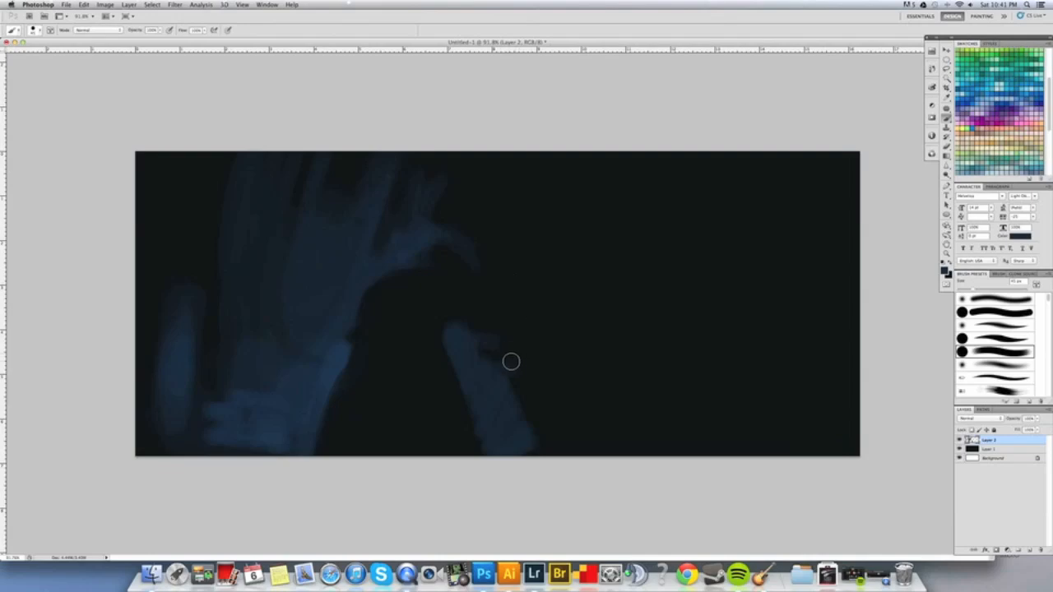
{"action": "key", "text": "bracketright"}
{"action": "key", "text": "bracketright"}
{"action": "key", "text": "bracketright"}
{"action": "key", "text": "bracketright"}
{"action": "mouse_move", "coordinate": [472, 336]}
{"action": "left_mouse_down"}
{"action": "mouse_move", "coordinate": [527, 383]}
{"action": "mouse_move", "coordinate": [516, 417]}
{"action": "left_mouse_up"}
{"action": "key", "text": "bracketleft"}
{"action": "key", "text": "bracketleft"}
{"action": "mouse_move", "coordinate": [498, 380]}
{"action": "left_mouse_down"}
{"action": "mouse_move", "coordinate": [525, 378]}
{"action": "mouse_move", "coordinate": [524, 394]}
{"action": "mouse_move", "coordinate": [560, 419]}
{"action": "mouse_move", "coordinate": [567, 449]}
{"action": "left_mouse_up"}
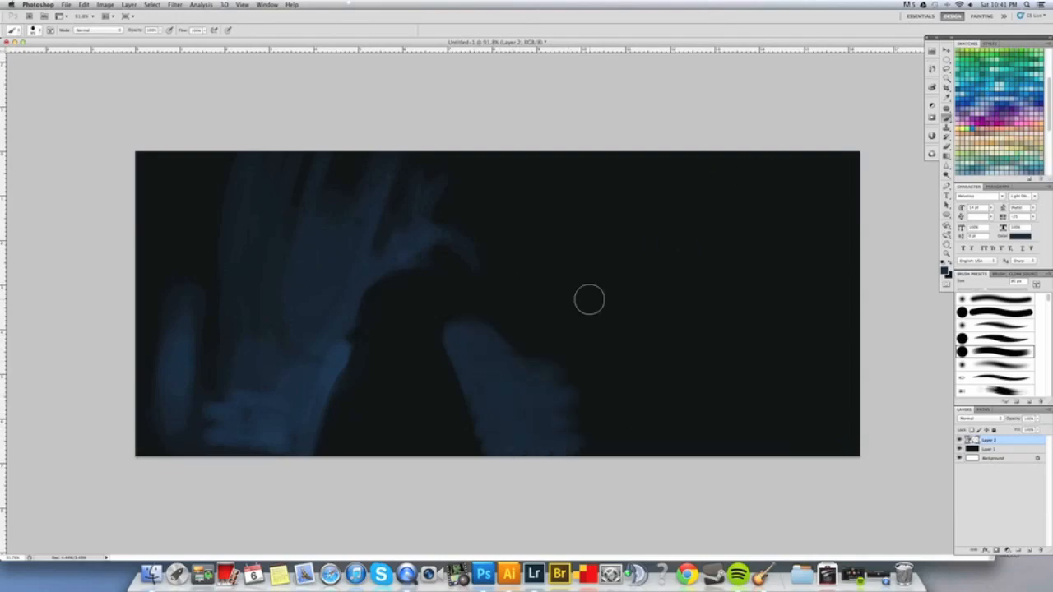
Enlarge the brush and paint a broad blue ground area across the lower right of the canvas.
{"action": "key", "text": "bracketright"}
{"action": "key", "text": "bracketright"}
{"action": "key", "text": "bracketright"}
{"action": "key", "text": "bracketright"}
{"action": "mouse_move", "coordinate": [828, 390]}
{"action": "left_mouse_down"}
{"action": "mouse_move", "coordinate": [537, 370]}
{"action": "mouse_move", "coordinate": [585, 418]}
{"action": "mouse_move", "coordinate": [905, 412]}
{"action": "mouse_move", "coordinate": [562, 383]}
{"action": "left_mouse_up"}
With a smaller brush, paint a faint vertical blue column from the canvas's upper edge down to the ground area.
{"action": "key", "text": "bracketleft"}
{"action": "key", "text": "bracketleft"}
{"action": "key", "text": "bracketleft"}
{"action": "key", "text": "bracketleft"}
{"action": "mouse_move", "coordinate": [601, 293]}
{"action": "left_mouse_down"}
{"action": "mouse_move", "coordinate": [606, 160]}
{"action": "mouse_move", "coordinate": [618, 267]}
{"action": "left_mouse_up"}
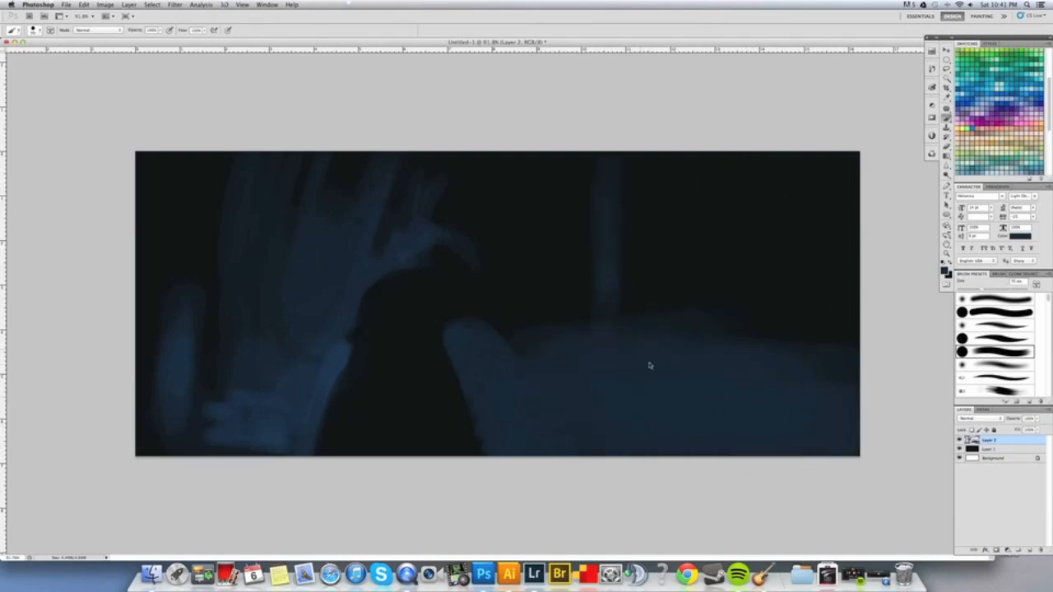
Enlarge the brush and even out the blue ground and its horizon on the right part of the canvas.
{"action": "key", "text": "bracketright"}
{"action": "key", "text": "bracketright"}
{"action": "key", "text": "bracketright"}
{"action": "left_click_drag", "start_coordinate": [777, 335], "coordinate": [783, 341]}
{"action": "key", "text": "bracketright"}
{"action": "mouse_move", "coordinate": [820, 397]}
{"action": "left_mouse_down"}
{"action": "mouse_move", "coordinate": [837, 378]}
{"action": "mouse_move", "coordinate": [728, 352]}
{"action": "mouse_move", "coordinate": [711, 337]}
{"action": "mouse_move", "coordinate": [724, 383]}
{"action": "left_mouse_up"}
Shrink the brush, sample dark blues and paint a dim blue area above and to the right of the silhouette's head.
{"action": "key", "text": "bracketleft"}
{"action": "key", "text": "bracketleft"}
{"action": "key", "text": "bracketleft"}
{"action": "key", "text": "bracketleft"}
{"action": "left_click", "coordinate": [547, 286], "text": "alt"}
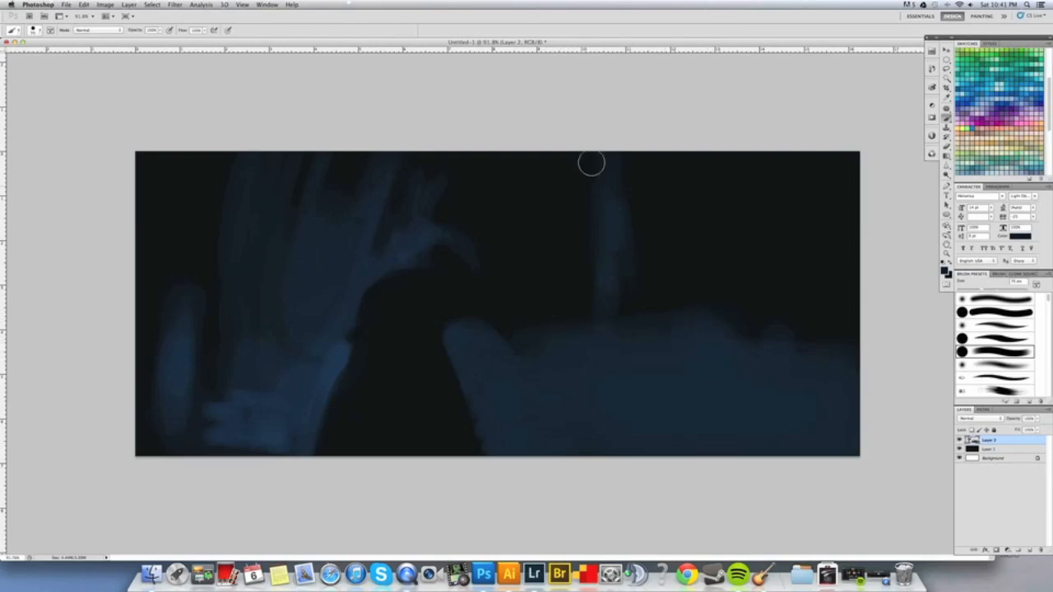
{"action": "key", "text": "bracketleft"}
{"action": "key", "text": "bracketleft"}
{"action": "key", "text": "bracketleft"}
{"action": "left_click", "coordinate": [462, 248], "text": "alt"}
{"action": "left_click_drag", "start_coordinate": [492, 245], "coordinate": [492, 280]}
Blend the branches above the silhouette's head into the surrounding blue with short strokes of sampled colors.
{"action": "left_click", "coordinate": [393, 249], "text": "alt"}
{"action": "left_click_drag", "start_coordinate": [407, 195], "coordinate": [393, 260]}
{"action": "left_click", "coordinate": [415, 234], "text": "alt"}
{"action": "mouse_move", "coordinate": [424, 223]}
{"action": "left_mouse_down"}
{"action": "mouse_move", "coordinate": [413, 242]}
{"action": "mouse_move", "coordinate": [400, 215]}
{"action": "left_mouse_up"}
{"action": "left_click_drag", "start_coordinate": [384, 227], "coordinate": [376, 252]}
{"action": "left_click", "coordinate": [379, 262], "text": "alt"}
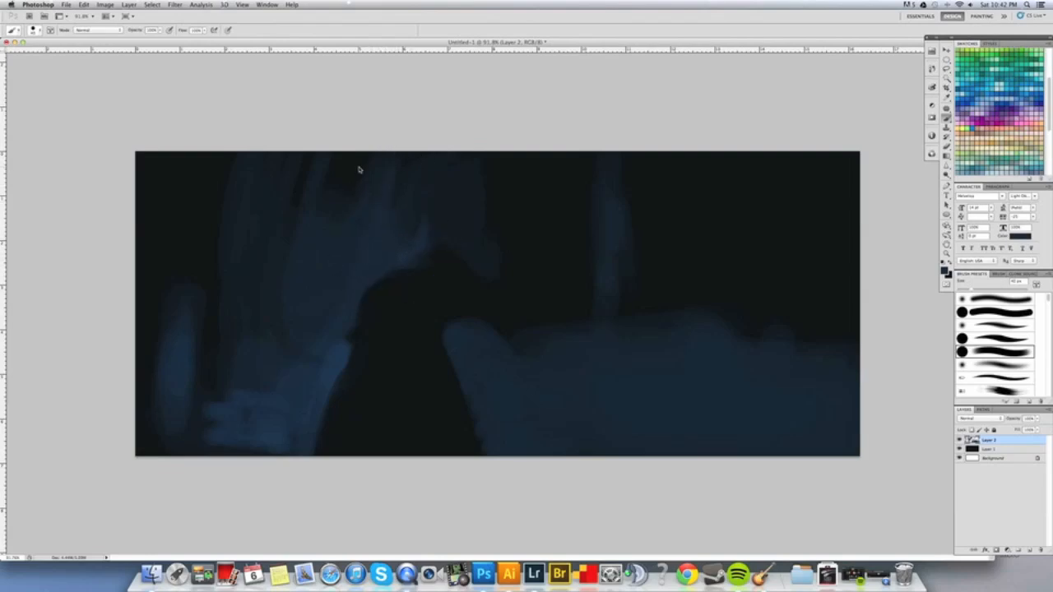
Sample nearby blues and blend the streaks left of the silhouette, filling the upper part of the lower blue patch.
{"action": "left_click", "coordinate": [343, 246], "text": "alt"}
{"action": "left_click", "coordinate": [303, 196], "text": "alt"}
{"action": "left_click", "coordinate": [332, 365], "text": "alt"}
{"action": "mouse_move", "coordinate": [252, 352]}
{"action": "left_mouse_down"}
{"action": "mouse_move", "coordinate": [240, 351]}
{"action": "mouse_move", "coordinate": [273, 381]}
{"action": "mouse_move", "coordinate": [271, 345]}
{"action": "mouse_move", "coordinate": [296, 339]}
{"action": "mouse_move", "coordinate": [287, 326]}
{"action": "mouse_move", "coordinate": [241, 371]}
{"action": "mouse_move", "coordinate": [231, 353]}
{"action": "mouse_move", "coordinate": [245, 338]}
{"action": "mouse_move", "coordinate": [228, 400]}
{"action": "mouse_move", "coordinate": [223, 369]}
{"action": "left_mouse_up"}
With a larger brush, extend the patch leftward and merge its base with the separate left column using sampled blues.
{"action": "key", "text": "]"}
{"action": "left_click", "coordinate": [229, 306], "text": "alt"}
{"action": "left_click_drag", "start_coordinate": [230, 317], "coordinate": [219, 452]}
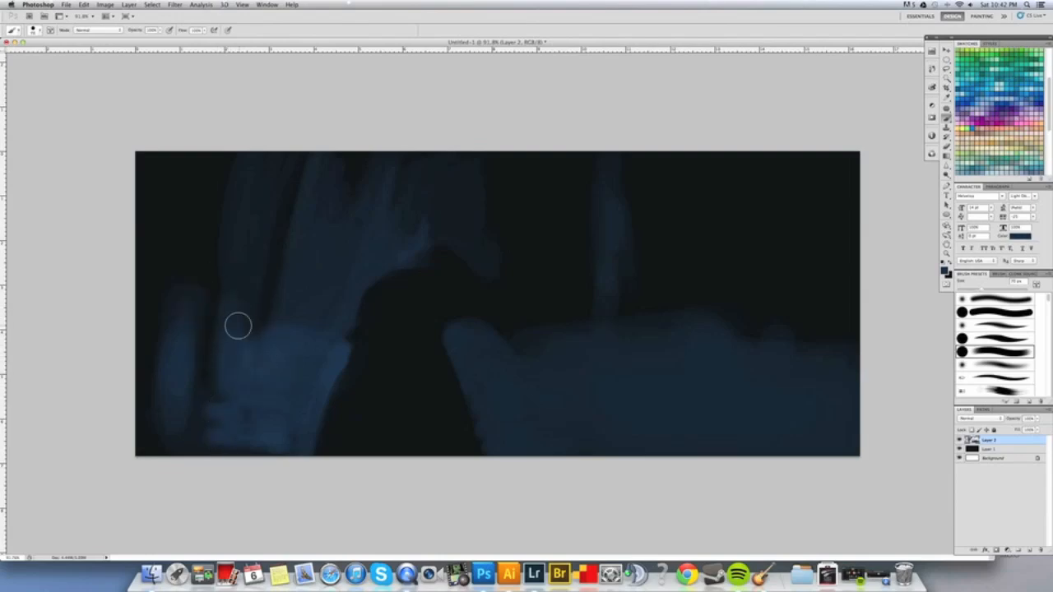
{"action": "left_click", "coordinate": [182, 342], "text": "alt"}
{"action": "mouse_move", "coordinate": [182, 342]}
{"action": "left_mouse_down"}
{"action": "mouse_move", "coordinate": [170, 431]}
{"action": "mouse_move", "coordinate": [165, 398]}
{"action": "mouse_move", "coordinate": [204, 417]}
{"action": "left_mouse_up"}
Paint dim blue strokes along the silhouette's right shoulder and a short faint column near the canvas's upper edge above it.
{"action": "left_click_drag", "start_coordinate": [531, 309], "coordinate": [543, 325]}
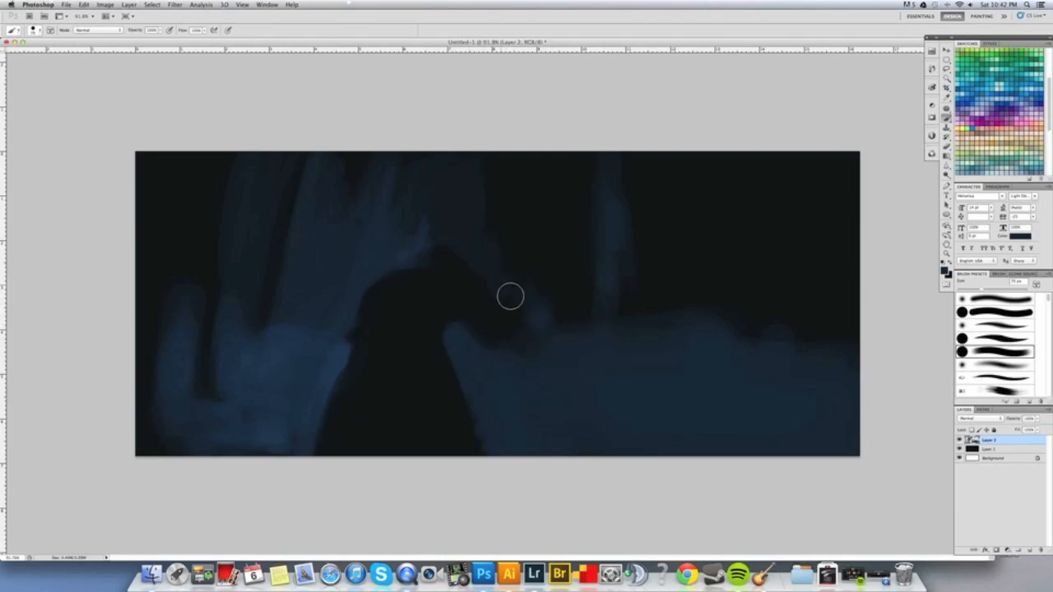
{"action": "left_click_drag", "start_coordinate": [470, 233], "coordinate": [501, 278]}
{"action": "left_click_drag", "start_coordinate": [514, 192], "coordinate": [515, 218]}
{"action": "left_click_drag", "start_coordinate": [502, 288], "coordinate": [508, 274]}
{"action": "left_click_drag", "start_coordinate": [506, 180], "coordinate": [508, 224]}
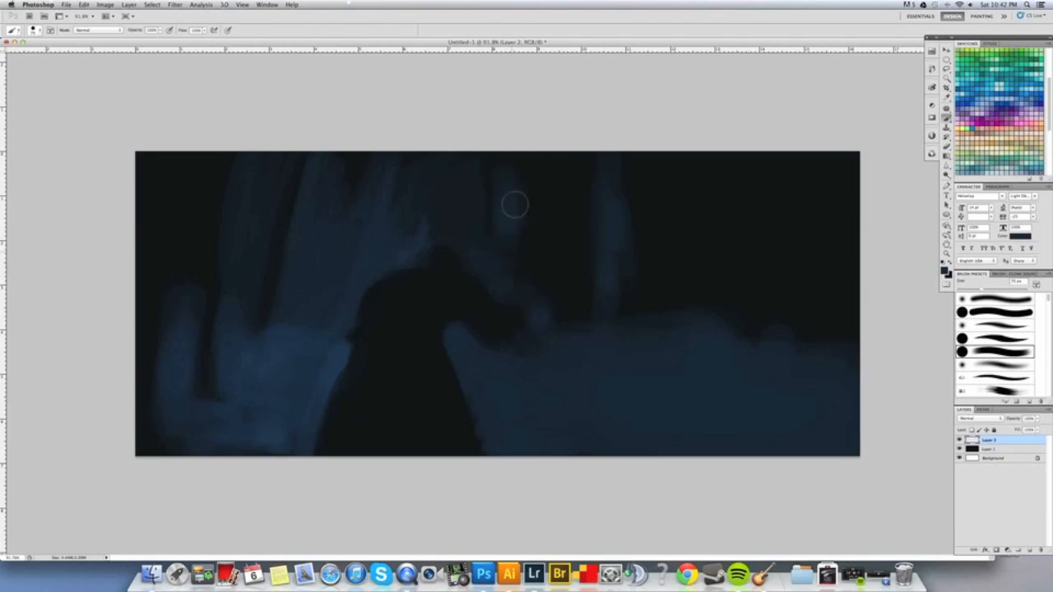
With a small near-black brush, draw a sword grip and two straight blade lines from the silhouette's hand toward the lower right.
{"action": "left_click", "coordinate": [504, 322], "text": "alt"}
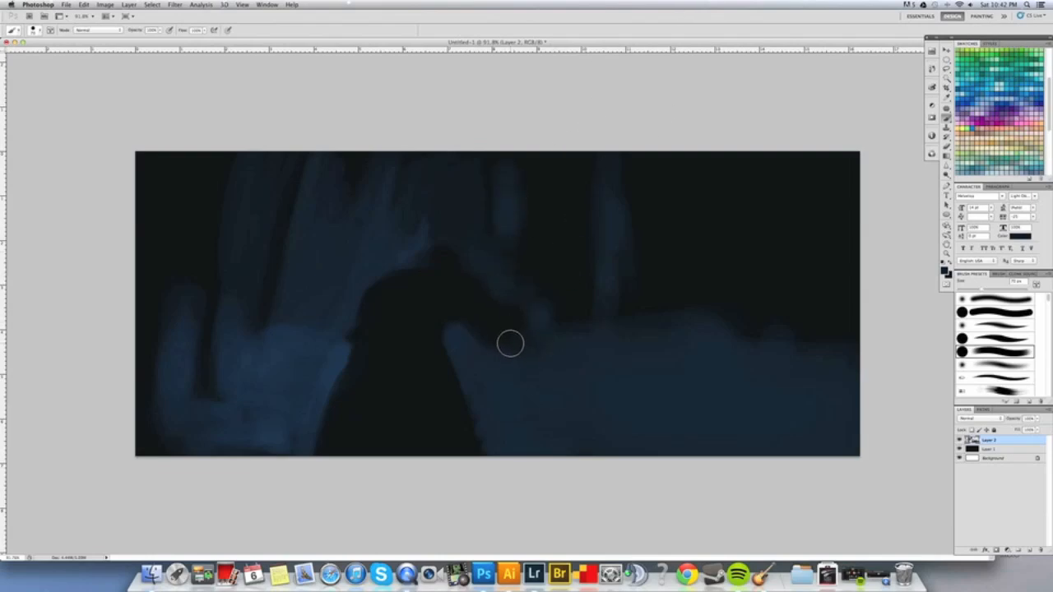
{"action": "key", "text": "bracketleft"}
{"action": "key", "text": "bracketleft"}
{"action": "key", "text": "bracketleft"}
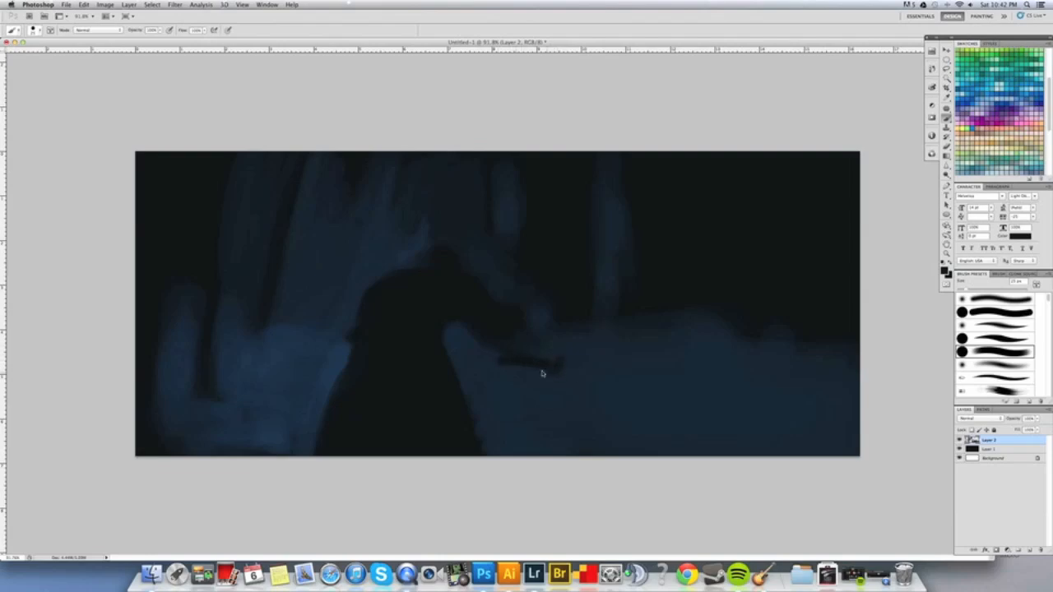
{"action": "left_click", "coordinate": [693, 395], "text": "shift"}
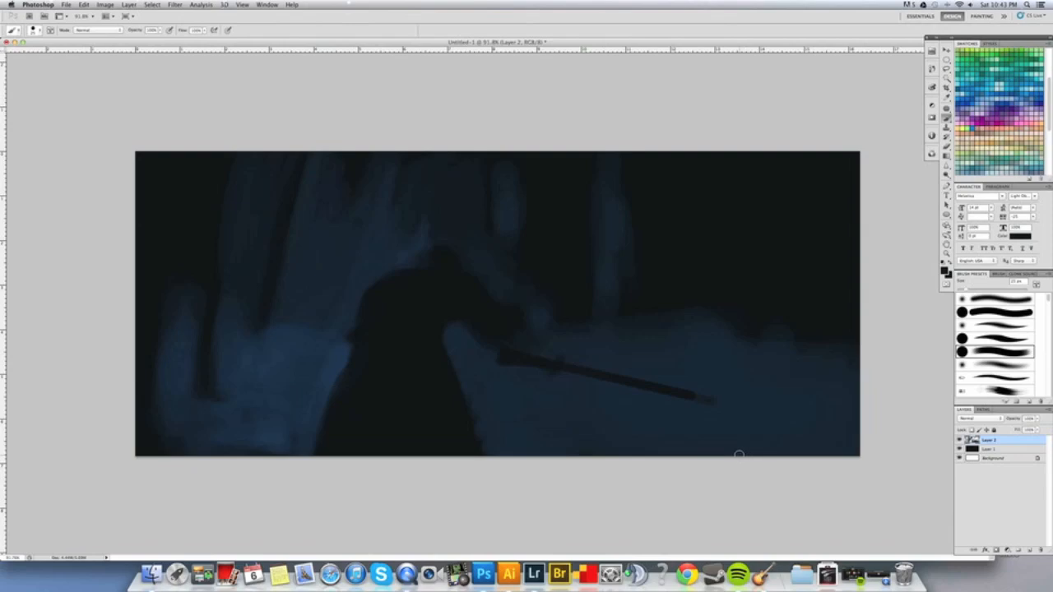
{"action": "left_click", "coordinate": [500, 359], "text": "shift"}
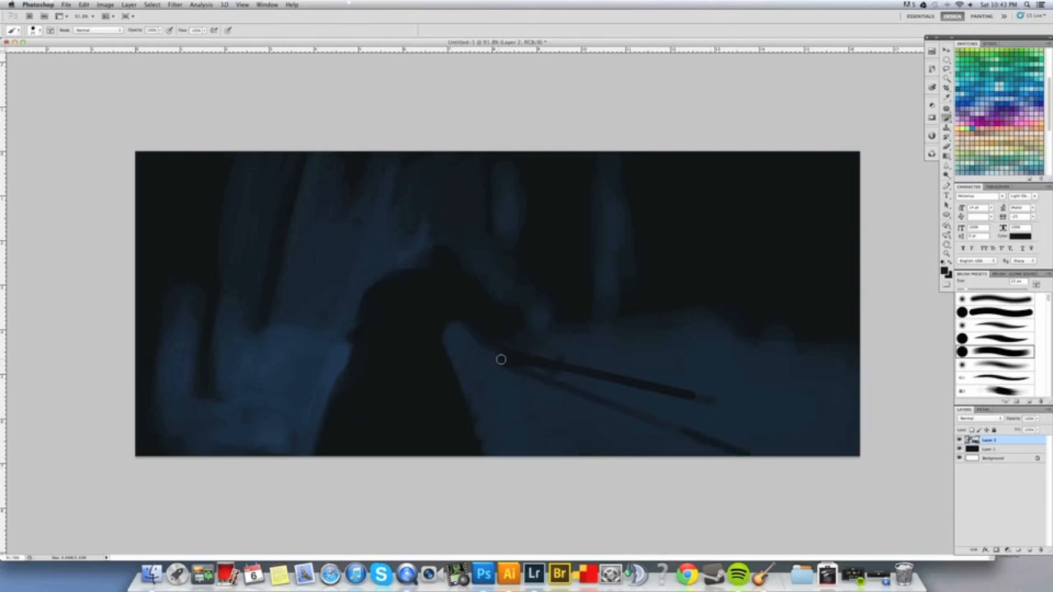
Cover the upper blade line with sampled ground blue and paint a dark crossguard on the remaining blade.
{"action": "left_click", "coordinate": [752, 414], "text": "alt"}
{"action": "mouse_move", "coordinate": [706, 397]}
{"action": "left_mouse_down"}
{"action": "mouse_move", "coordinate": [609, 362]}
{"action": "mouse_move", "coordinate": [568, 366]}
{"action": "left_mouse_up"}
{"action": "left_click", "coordinate": [576, 388], "text": "alt"}
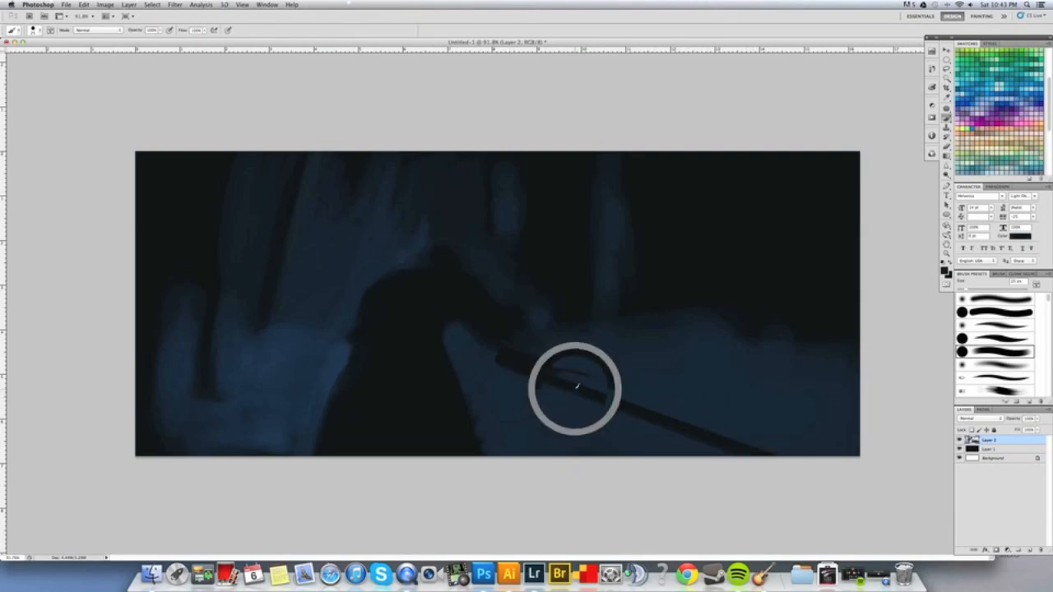
{"action": "left_click_drag", "start_coordinate": [571, 374], "coordinate": [558, 390]}
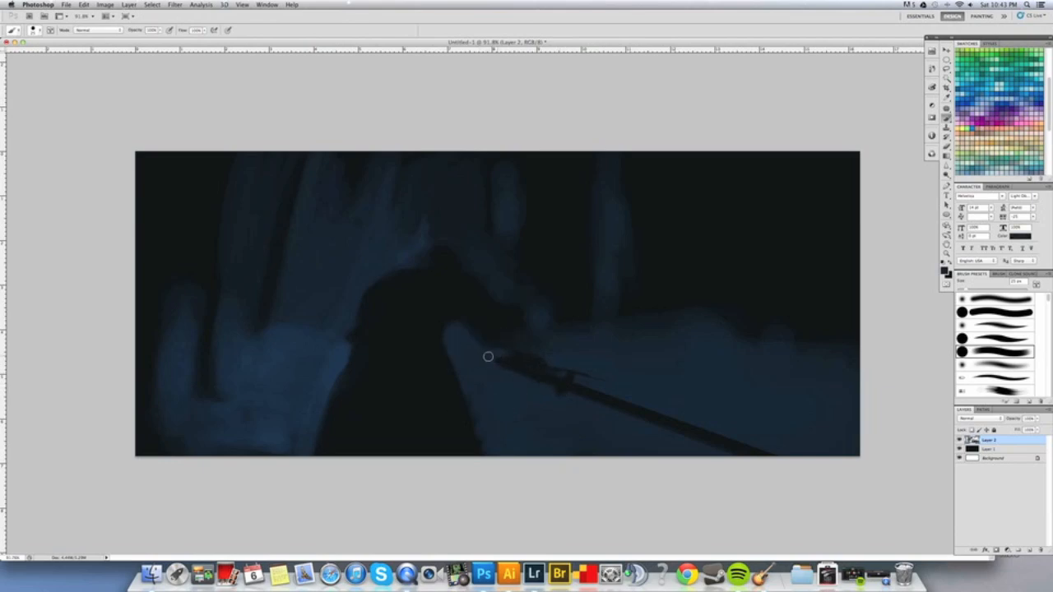
Refine the outline of the sword's grip and crossguard with short strokes of sampled blue and near-black.
{"action": "left_click", "coordinate": [495, 372], "text": "alt"}
{"action": "left_click_drag", "start_coordinate": [503, 354], "coordinate": [525, 362]}
{"action": "left_click", "coordinate": [532, 370], "text": "alt"}
{"action": "left_click_drag", "start_coordinate": [533, 371], "coordinate": [520, 368]}
{"action": "mouse_move", "coordinate": [560, 397]}
{"action": "left_mouse_down"}
{"action": "mouse_move", "coordinate": [572, 375]}
{"action": "mouse_move", "coordinate": [555, 399]}
{"action": "mouse_move", "coordinate": [570, 401]}
{"action": "left_mouse_up"}
{"action": "left_click", "coordinate": [550, 405], "text": "alt"}
{"action": "left_click_drag", "start_coordinate": [592, 377], "coordinate": [573, 372]}
Set the foreground color to a brighter, slightly more cyan blue.
{"action": "left_click", "coordinate": [945, 270]}
{"action": "left_click", "coordinate": [655, 438]}
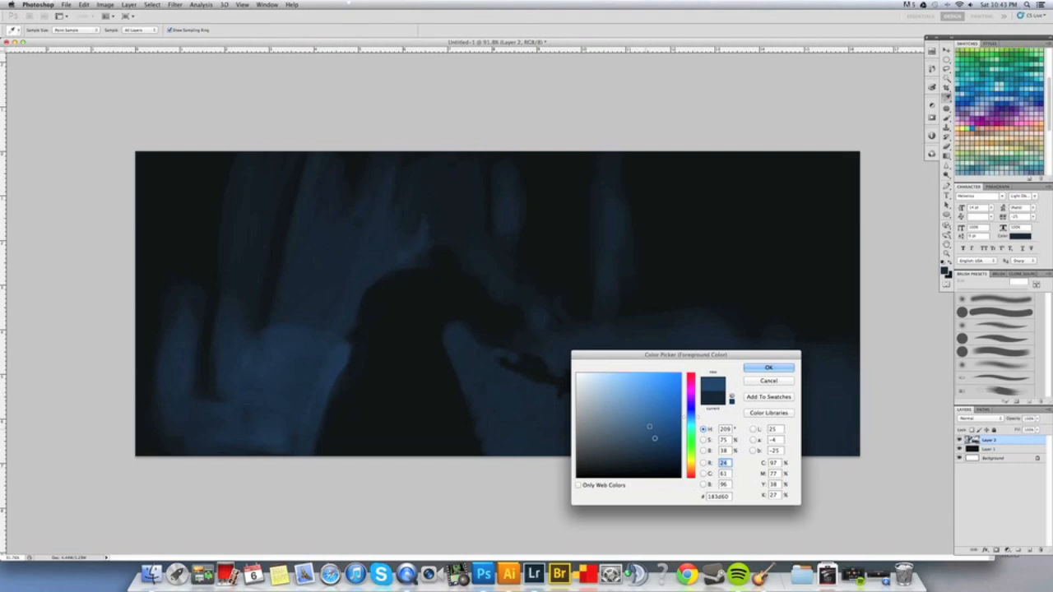
{"action": "left_click_drag", "start_coordinate": [656, 430], "coordinate": [649, 434]}
{"action": "left_click", "coordinate": [693, 420]}
{"action": "left_click", "coordinate": [768, 368]}
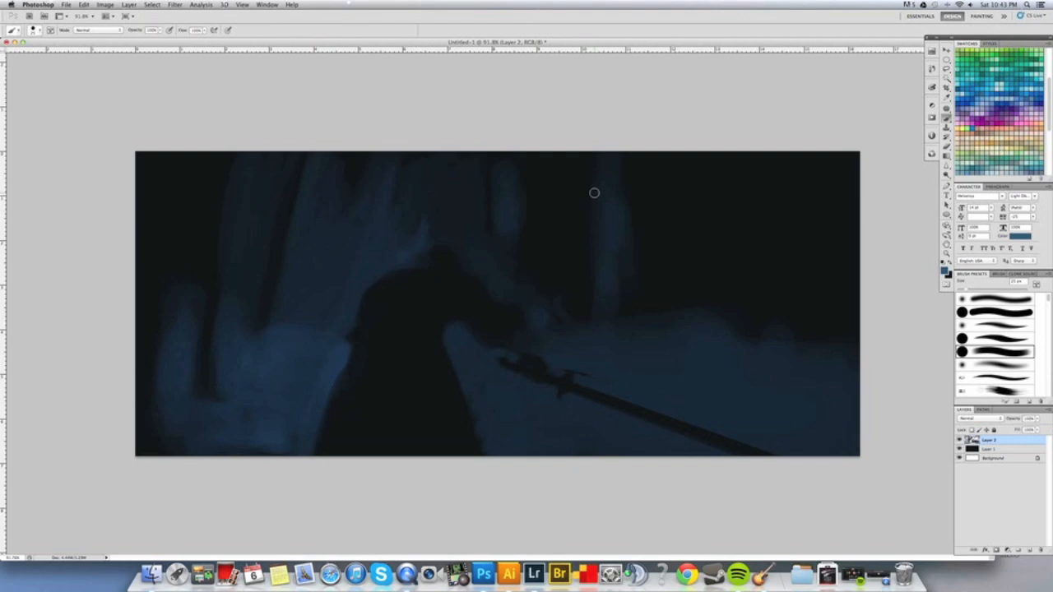
Enlarge the brush, paint two soft glowing blue spots low on the left side of the canvas, and reduce the brush again.
{"action": "key", "text": "bracketright"}
{"action": "key", "text": "bracketright"}
{"action": "key", "text": "bracketright"}
{"action": "key", "text": "bracketright"}
{"action": "key", "text": "bracketright"}
{"action": "key", "text": "bracketright"}
{"action": "key", "text": "bracketright"}
{"action": "key", "text": "bracketright"}
{"action": "mouse_move", "coordinate": [174, 393]}
{"action": "left_mouse_down"}
{"action": "mouse_move", "coordinate": [191, 416]}
{"action": "mouse_move", "coordinate": [175, 399]}
{"action": "mouse_move", "coordinate": [212, 421]}
{"action": "mouse_move", "coordinate": [266, 419]}
{"action": "left_mouse_up"}
{"action": "key", "text": "bracketleft"}
{"action": "key", "text": "bracketleft"}
{"action": "key", "text": "bracketleft"}
{"action": "key", "text": "bracketleft"}
{"action": "key", "text": "bracketleft"}
{"action": "key", "text": "bracketleft"}
{"action": "key", "text": "bracketleft"}
{"action": "key", "text": "bracketleft"}
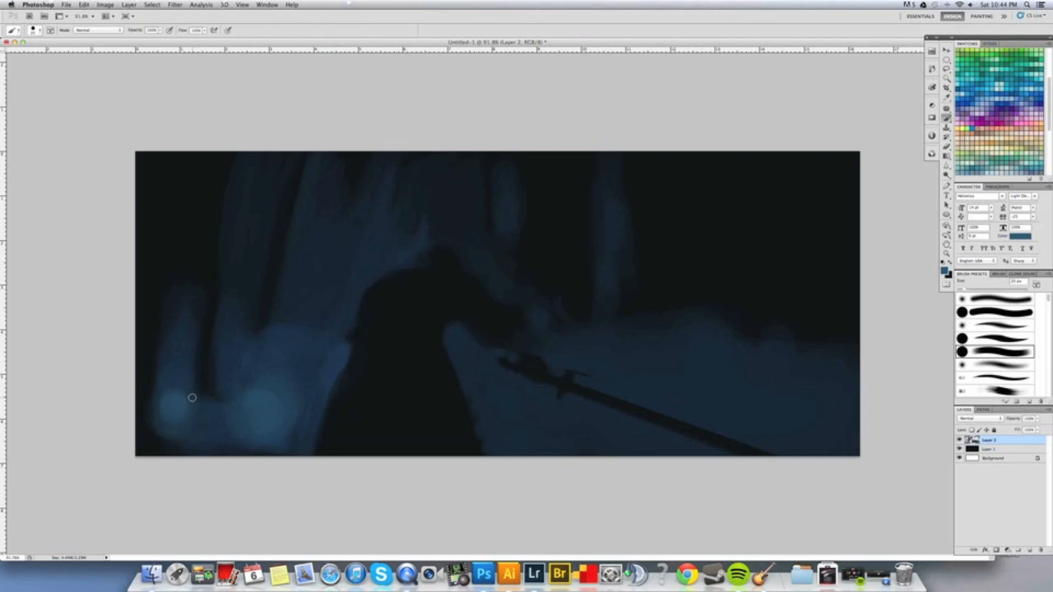
With a large brush, extend the glow at the lower left and paint soft bright blue bands on both sides of the sword.
{"action": "key", "text": "bracketright"}
{"action": "key", "text": "bracketright"}
{"action": "key", "text": "bracketright"}
{"action": "key", "text": "bracketright"}
{"action": "key", "text": "bracketright"}
{"action": "key", "text": "bracketright"}
{"action": "key", "text": "bracketright"}
{"action": "key", "text": "bracketright"}
{"action": "key", "text": "bracketright"}
{"action": "mouse_move", "coordinate": [204, 427]}
{"action": "left_mouse_down"}
{"action": "mouse_move", "coordinate": [188, 430]}
{"action": "mouse_move", "coordinate": [204, 433]}
{"action": "mouse_move", "coordinate": [191, 440]}
{"action": "left_mouse_up"}
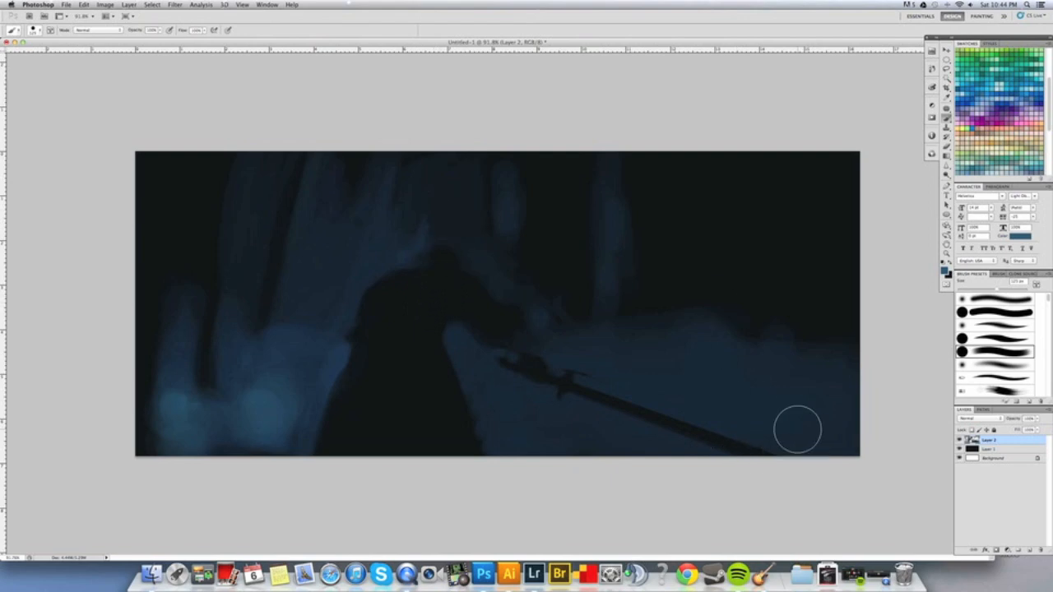
{"action": "mouse_move", "coordinate": [677, 376]}
{"action": "left_mouse_down"}
{"action": "mouse_move", "coordinate": [747, 417]}
{"action": "mouse_move", "coordinate": [784, 415]}
{"action": "mouse_move", "coordinate": [714, 387]}
{"action": "mouse_move", "coordinate": [781, 431]}
{"action": "mouse_move", "coordinate": [805, 422]}
{"action": "mouse_move", "coordinate": [546, 432]}
{"action": "mouse_move", "coordinate": [512, 402]}
{"action": "mouse_move", "coordinate": [636, 459]}
{"action": "mouse_move", "coordinate": [621, 459]}
{"action": "mouse_move", "coordinate": [495, 403]}
{"action": "mouse_move", "coordinate": [528, 431]}
{"action": "mouse_move", "coordinate": [562, 431]}
{"action": "left_mouse_up"}
Shrink the brush and paint a thin bright blue highlight along the edge beside the silhouette's head.
{"action": "key", "text": "bracketleft"}
{"action": "key", "text": "bracketleft"}
{"action": "key", "text": "bracketleft"}
{"action": "key", "text": "bracketleft"}
{"action": "key", "text": "bracketleft"}
{"action": "left_click_drag", "start_coordinate": [426, 253], "coordinate": [412, 267]}
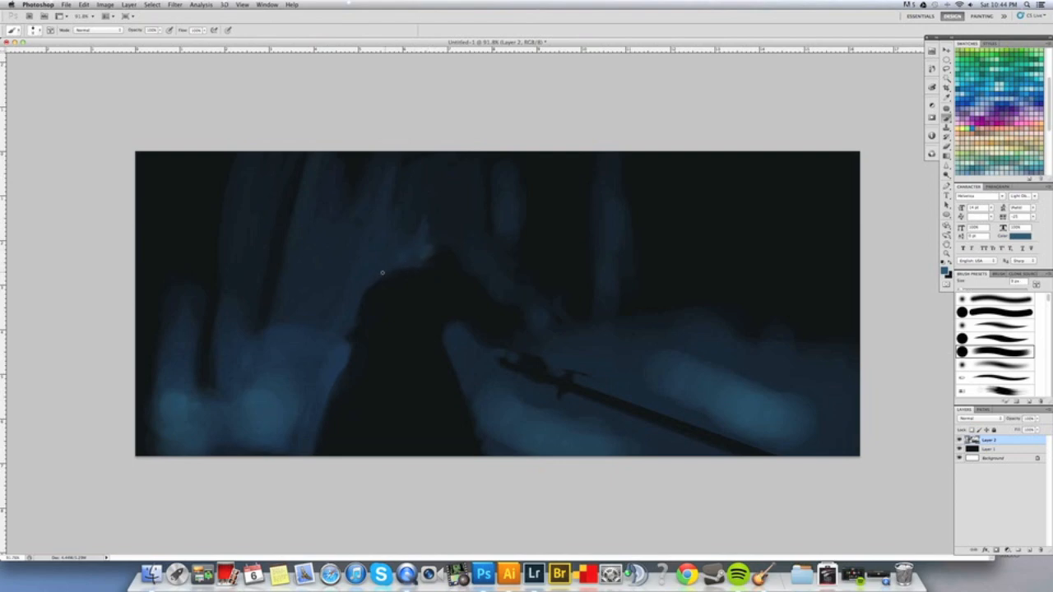
Paint a thin blue rim highlight along the silhouette's shoulder and blend it using colors sampled from the surrounding area.
{"action": "left_click_drag", "start_coordinate": [412, 270], "coordinate": [372, 287]}
{"action": "left_click", "coordinate": [407, 259], "text": "alt"}
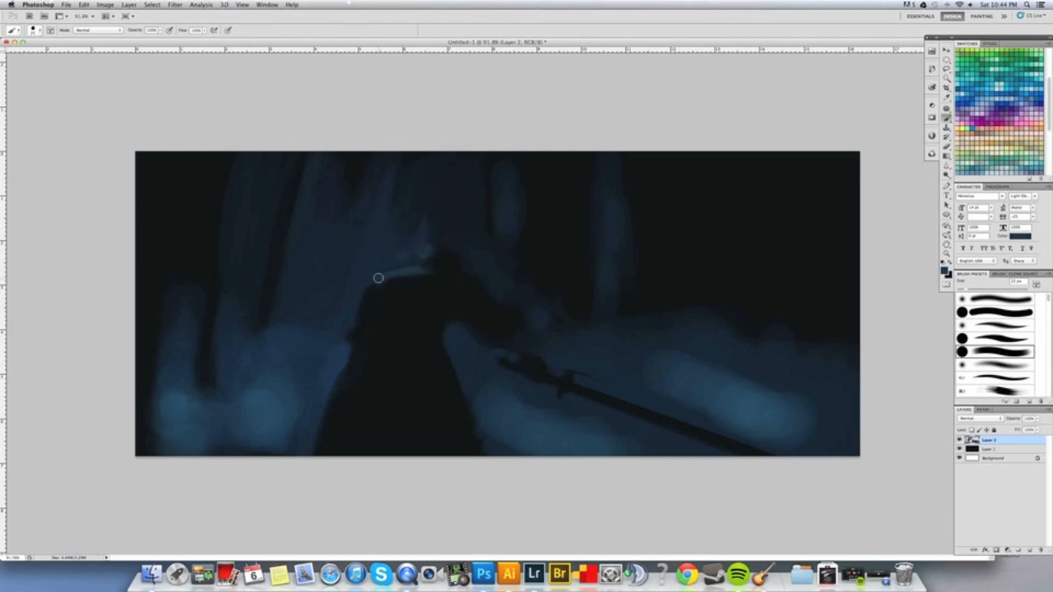
{"action": "left_click", "coordinate": [403, 284], "text": "alt"}
{"action": "mouse_move", "coordinate": [382, 282]}
{"action": "left_mouse_down"}
{"action": "mouse_move", "coordinate": [441, 272]}
{"action": "mouse_move", "coordinate": [426, 278]}
{"action": "left_mouse_up"}
{"action": "left_click", "coordinate": [420, 265], "text": "alt"}
{"action": "left_click", "coordinate": [443, 260], "text": "alt"}
{"action": "left_click", "coordinate": [401, 291], "text": "alt"}
{"action": "left_click_drag", "start_coordinate": [447, 279], "coordinate": [384, 282]}
{"action": "left_click", "coordinate": [389, 280], "text": "alt"}
Touch up the edge of the silhouette's arm with sampled colors and paint a light blue horizon streak beside it.
{"action": "left_click", "coordinate": [338, 328], "text": "alt"}
{"action": "left_click_drag", "start_coordinate": [345, 336], "coordinate": [336, 352]}
{"action": "left_click", "coordinate": [344, 362], "text": "alt"}
{"action": "left_click_drag", "start_coordinate": [340, 352], "coordinate": [335, 355]}
{"action": "left_click", "coordinate": [344, 347], "text": "alt"}
{"action": "left_click_drag", "start_coordinate": [337, 339], "coordinate": [335, 355]}
{"action": "left_click_drag", "start_coordinate": [319, 342], "coordinate": [286, 338]}
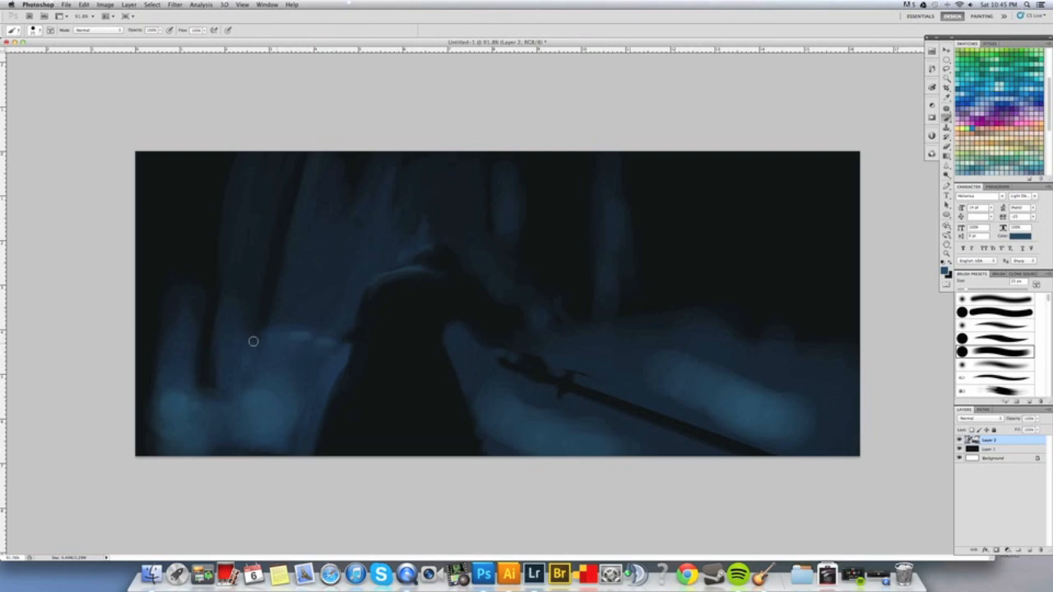
Sample a dark blue near the trunks, enlarge the brush, and paint faint vertical haze across the canvas's upper-left trees.
{"action": "left_click", "coordinate": [265, 313], "text": "alt"}
{"action": "key", "text": "bracketright"}
{"action": "key", "text": "bracketright"}
{"action": "key", "text": "bracketright"}
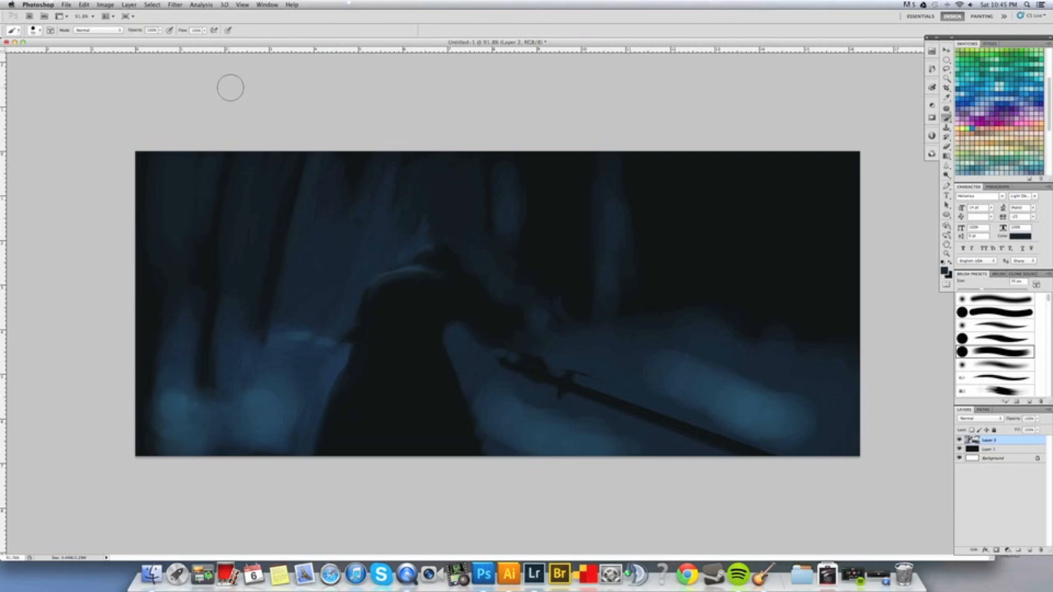
{"action": "key", "text": "bracketright"}
{"action": "key", "text": "bracketright"}
{"action": "key", "text": "bracketright"}
{"action": "key", "text": "bracketright"}
Shrink the brush and rework the leftmost dark trunk and its edges with sampled dark and blue tones.
{"action": "key", "text": "bracketleft"}
{"action": "key", "text": "bracketleft"}
{"action": "key", "text": "bracketleft"}
{"action": "key", "text": "bracketleft"}
{"action": "key", "text": "bracketleft"}
{"action": "key", "text": "bracketleft"}
{"action": "key", "text": "bracketleft"}
{"action": "key", "text": "bracketleft"}
{"action": "key", "text": "bracketleft"}
{"action": "key", "text": "bracketleft"}
{"action": "left_click_drag", "start_coordinate": [194, 364], "coordinate": [199, 371]}
{"action": "left_click", "coordinate": [200, 334], "text": "alt"}
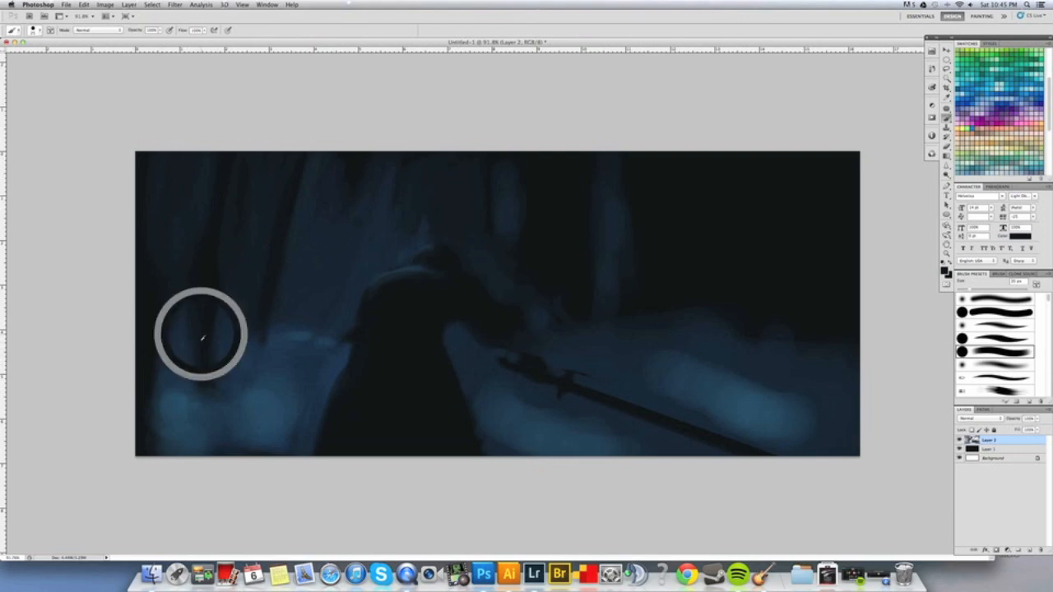
{"action": "left_click", "coordinate": [179, 357], "text": "alt"}
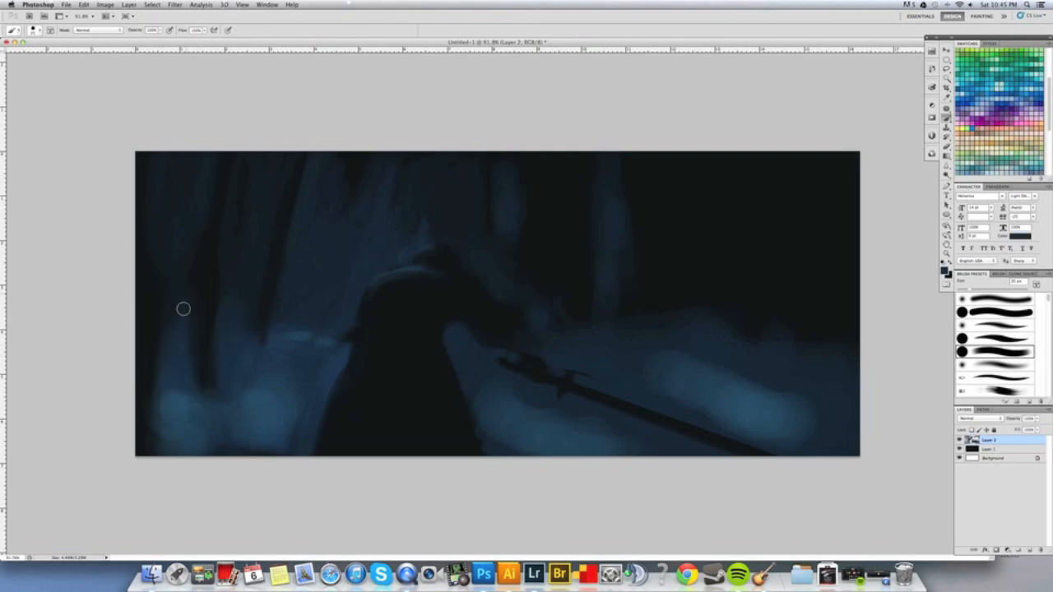
{"action": "left_click", "coordinate": [168, 359], "text": "alt"}
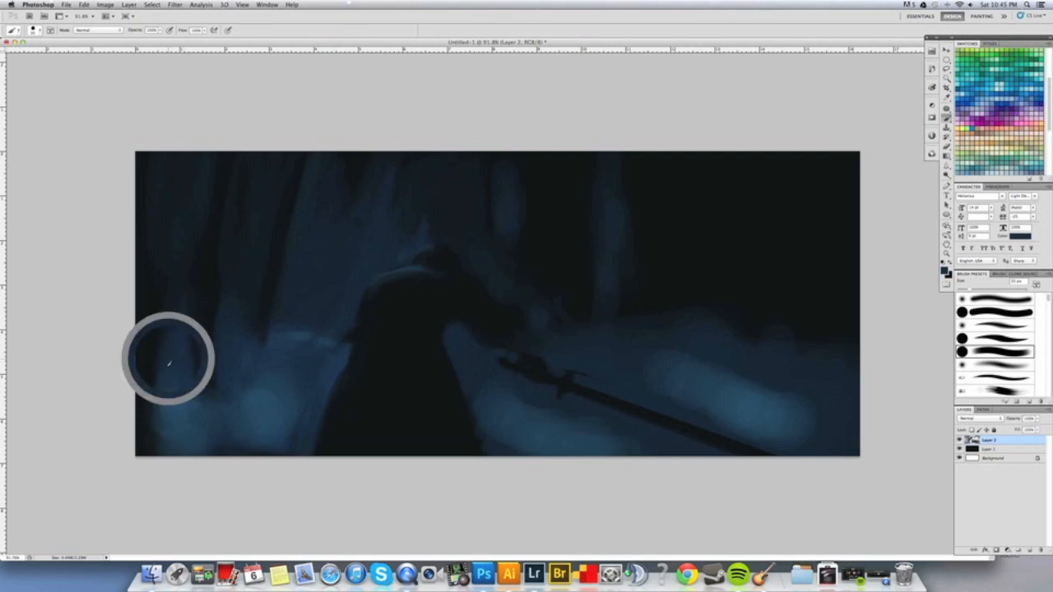
Choose the softer brush preset, sample the ground glow, and set the foreground color to a brighter blue.
{"action": "left_click", "coordinate": [990, 364]}
{"action": "left_click", "coordinate": [266, 408], "text": "alt"}
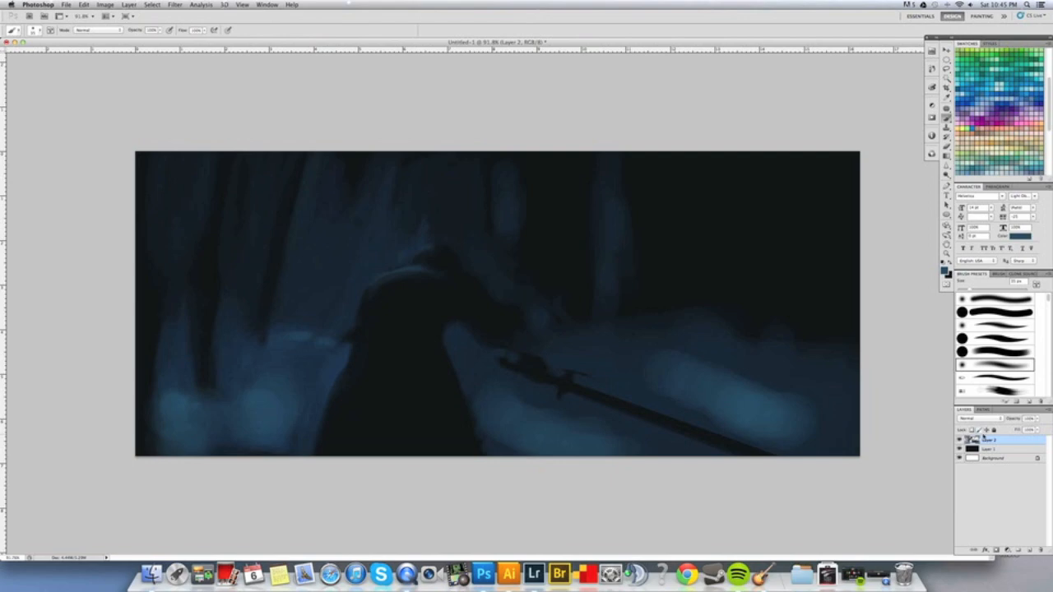
{"action": "left_click", "coordinate": [944, 271]}
{"action": "left_click", "coordinate": [645, 426]}
{"action": "left_click", "coordinate": [782, 371]}
Adjust the brush size and paint a soft blue glow rising along the outer side of the leftmost trunk.
{"action": "left_click_drag", "start_coordinate": [165, 403], "coordinate": [168, 362]}
{"action": "key", "text": "bracketleft"}
{"action": "key", "text": "bracketleft"}
{"action": "key", "text": "bracketleft"}
{"action": "key", "text": "bracketleft"}
{"action": "key", "text": "bracketleft"}
{"action": "key", "text": "bracketleft"}
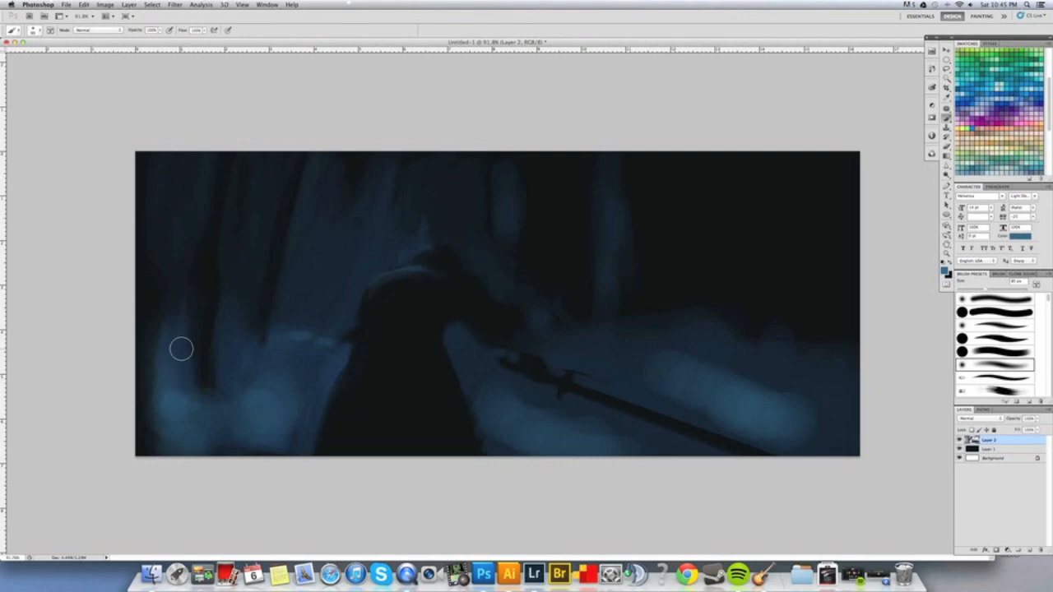
{"action": "key", "text": "bracketright"}
{"action": "key", "text": "bracketright"}
{"action": "key", "text": "bracketright"}
{"action": "key", "text": "bracketright"}
{"action": "left_click_drag", "start_coordinate": [179, 309], "coordinate": [175, 365]}
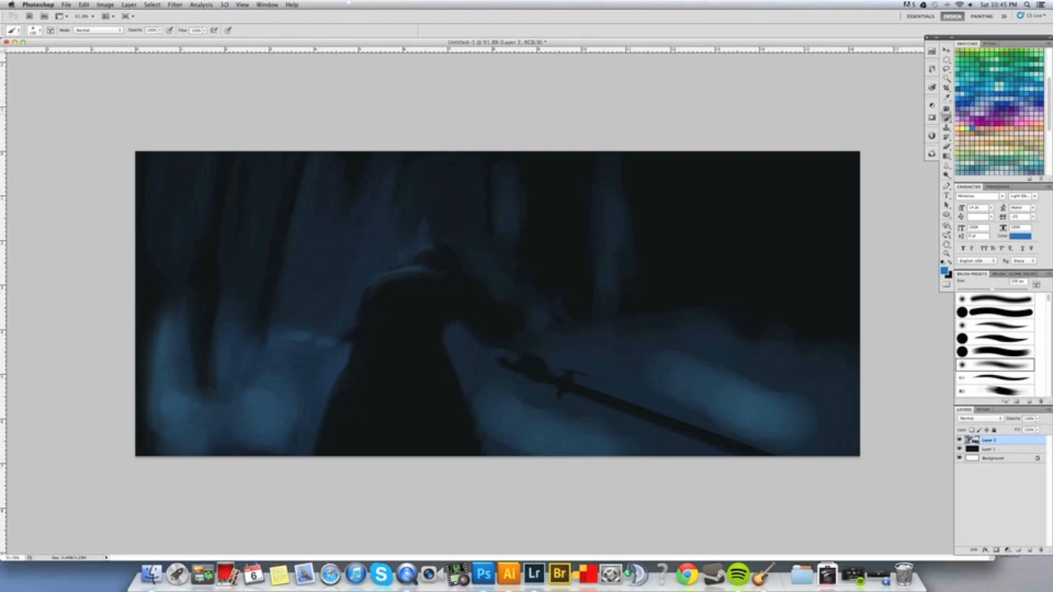
With a more saturated blue, adjust the brush size and paint a soft glow between the two dark trunks.
{"action": "key", "text": "bracketleft"}
{"action": "key", "text": "bracketleft"}
{"action": "key", "text": "bracketleft"}
{"action": "key", "text": "bracketleft"}
{"action": "key", "text": "bracketleft"}
{"action": "key", "text": "bracketleft"}
{"action": "key", "text": "bracketright"}
{"action": "key", "text": "bracketright"}
{"action": "key", "text": "bracketright"}
{"action": "key", "text": "bracketright"}
{"action": "key", "text": "bracketright"}
{"action": "key", "text": "bracketright"}
{"action": "key", "text": "bracketleft"}
{"action": "key", "text": "bracketleft"}
{"action": "key", "text": "bracketright"}
{"action": "key", "text": "bracketright"}
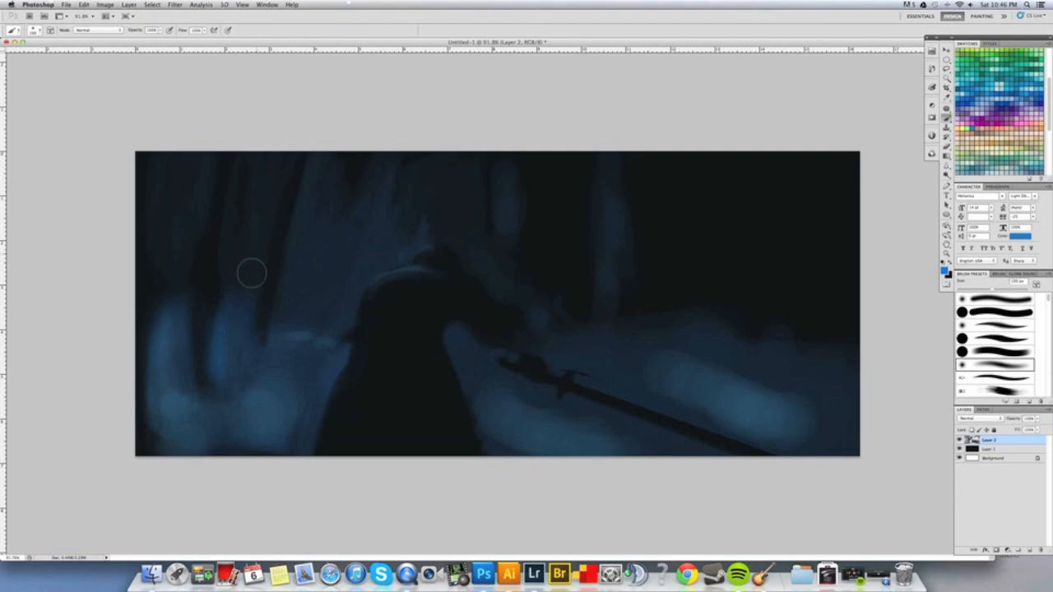
Extend the saturated blue glow upward in a long streak between the trunks to the canvas's upper edge.
{"action": "key", "text": "bracketleft"}
{"action": "key", "text": "bracketleft"}
{"action": "key", "text": "bracketleft"}
{"action": "key", "text": "bracketleft"}
{"action": "mouse_move", "coordinate": [187, 285]}
{"action": "left_mouse_down"}
{"action": "mouse_move", "coordinate": [241, 281]}
{"action": "mouse_move", "coordinate": [241, 304]}
{"action": "mouse_move", "coordinate": [271, 164]}
{"action": "left_mouse_up"}
{"action": "key", "text": "bracketright"}
{"action": "key", "text": "bracketright"}
{"action": "key", "text": "bracketright"}
{"action": "key", "text": "bracketright"}
{"action": "key", "text": "bracketright"}
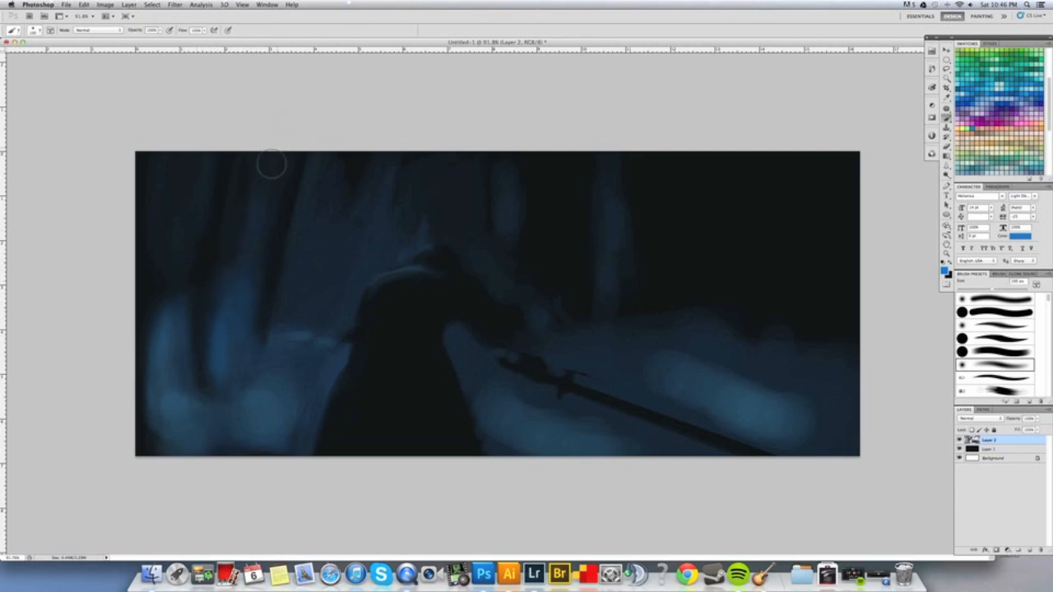
{"action": "left_click_drag", "start_coordinate": [238, 320], "coordinate": [276, 136]}
Enlarge the brush, add saturated blue to the ground beside the figure, and blend the lower-left ground with a sampled blue.
{"action": "key", "text": "bracketright"}
{"action": "key", "text": "bracketright"}
{"action": "key", "text": "bracketright"}
{"action": "left_click_drag", "start_coordinate": [268, 376], "coordinate": [282, 368]}
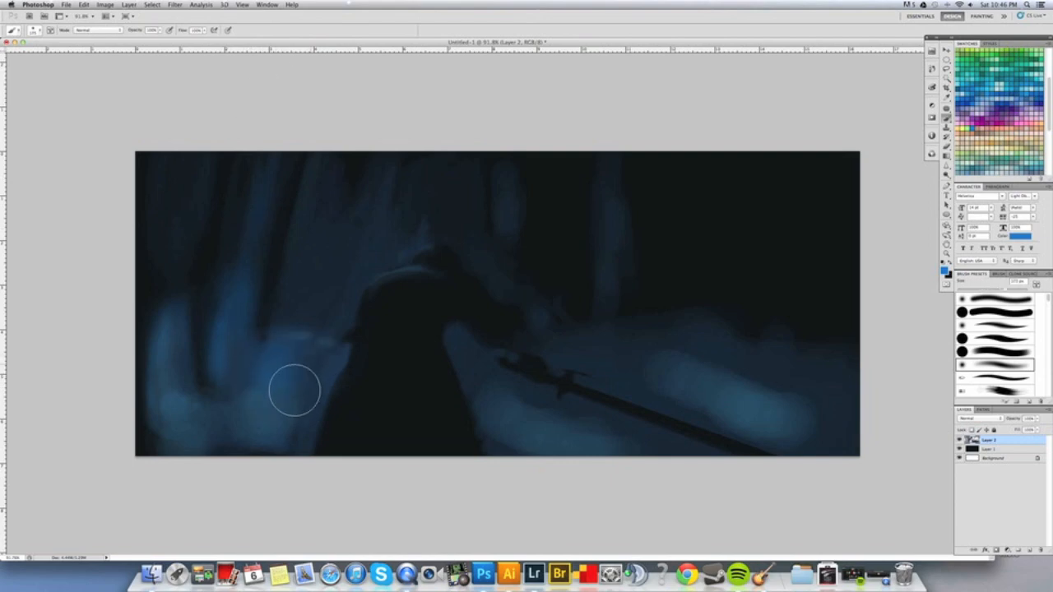
{"action": "left_click", "coordinate": [183, 407], "text": "alt"}
{"action": "mouse_move", "coordinate": [167, 394]}
{"action": "left_mouse_down"}
{"action": "mouse_move", "coordinate": [179, 461]}
{"action": "mouse_move", "coordinate": [200, 431]}
{"action": "mouse_move", "coordinate": [228, 440]}
{"action": "mouse_move", "coordinate": [202, 437]}
{"action": "mouse_move", "coordinate": [217, 438]}
{"action": "mouse_move", "coordinate": [205, 446]}
{"action": "mouse_move", "coordinate": [241, 441]}
{"action": "mouse_move", "coordinate": [279, 424]}
{"action": "mouse_move", "coordinate": [319, 327]}
{"action": "mouse_move", "coordinate": [288, 445]}
{"action": "left_mouse_up"}
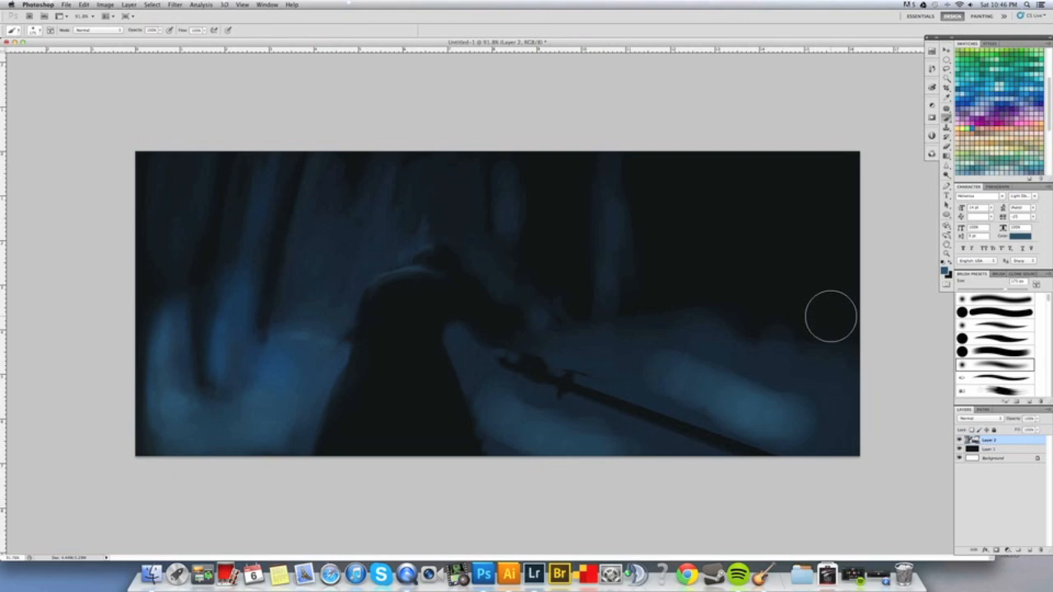
Switch back to the firmer brush, sample a dark trunk tone, and repaint the leftmost trunk with a smaller brush.
{"action": "left_click", "coordinate": [990, 351]}
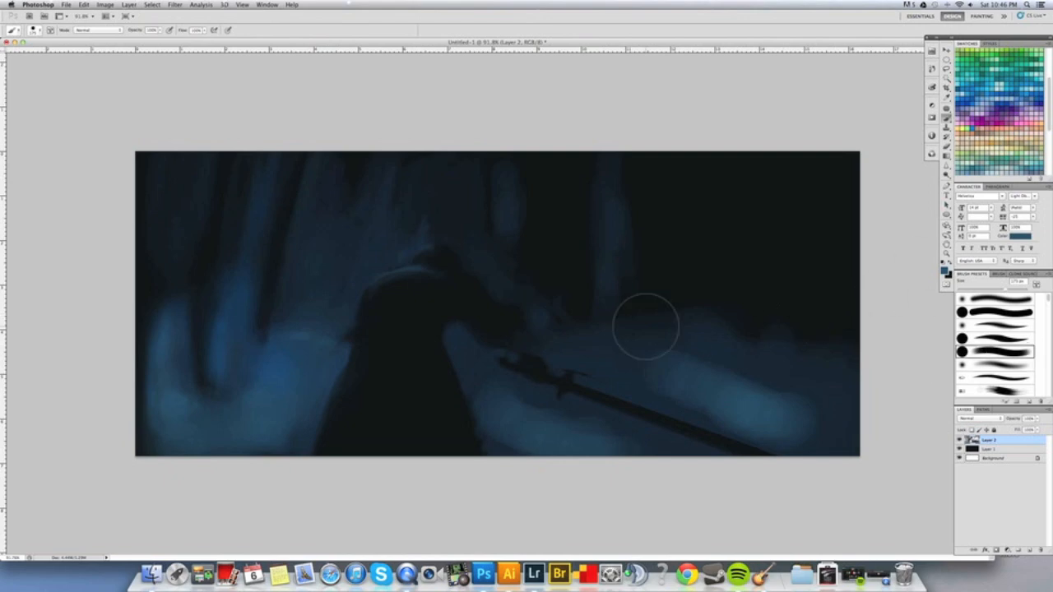
{"action": "left_click", "coordinate": [209, 322], "text": "alt"}
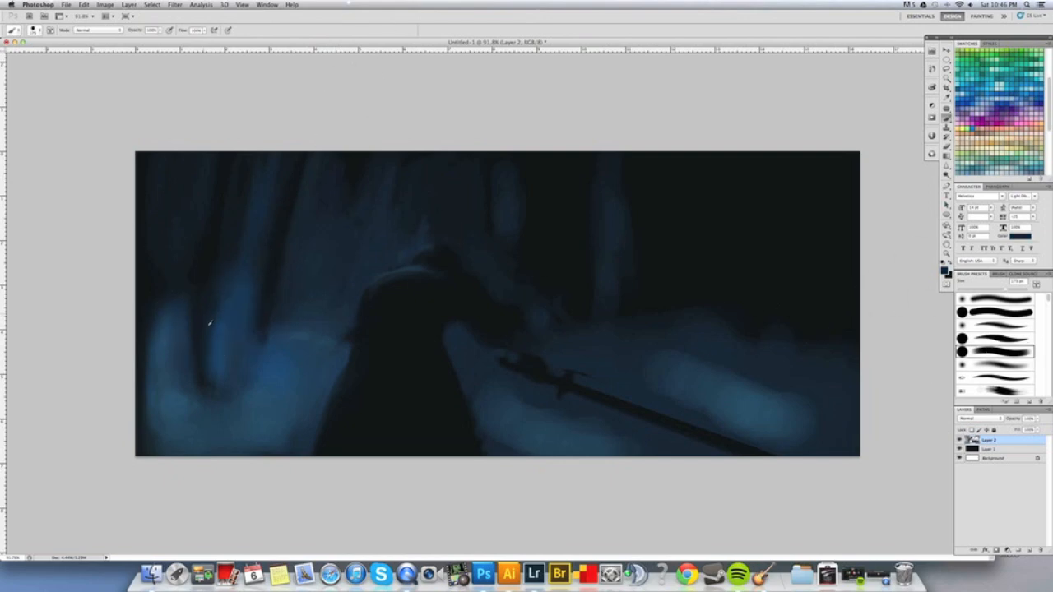
{"action": "key", "text": "bracketleft"}
{"action": "key", "text": "bracketleft"}
{"action": "key", "text": "bracketleft"}
{"action": "key", "text": "bracketleft"}
{"action": "key", "text": "bracketleft"}
{"action": "key", "text": "bracketleft"}
{"action": "key", "text": "bracketleft"}
{"action": "key", "text": "bracketleft"}
{"action": "left_click_drag", "start_coordinate": [190, 390], "coordinate": [195, 369]}
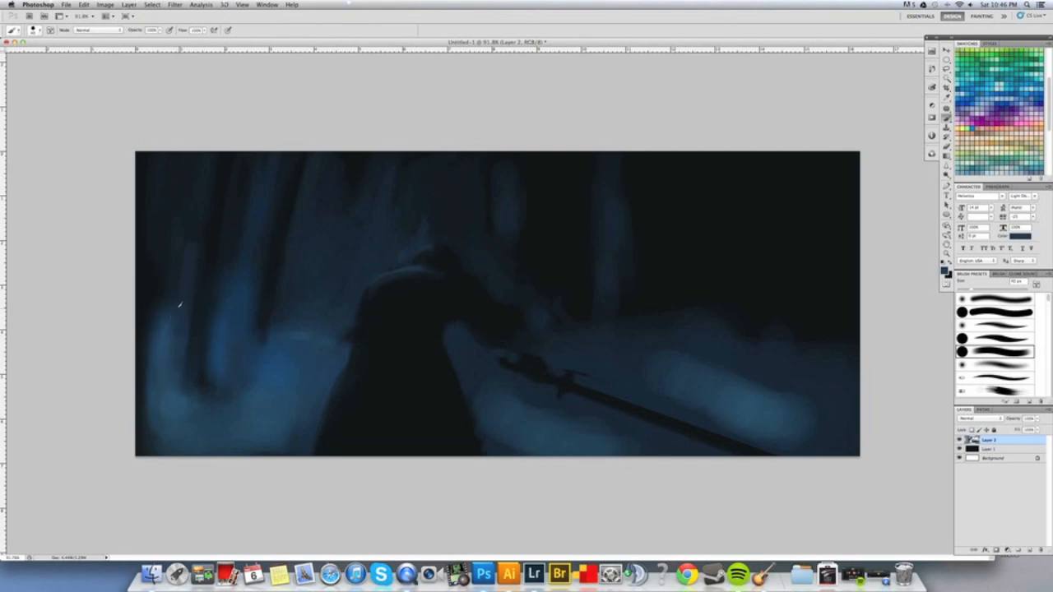
Set the brush opacity to 50% and blend the left trunks into the blue glow using sampled colors.
{"action": "key", "text": "super+space"}
{"action": "mouse_move", "coordinate": [209, 307]}
{"action": "left_mouse_down"}
{"action": "mouse_move", "coordinate": [186, 312]}
{"action": "mouse_move", "coordinate": [195, 312]}
{"action": "left_mouse_up"}
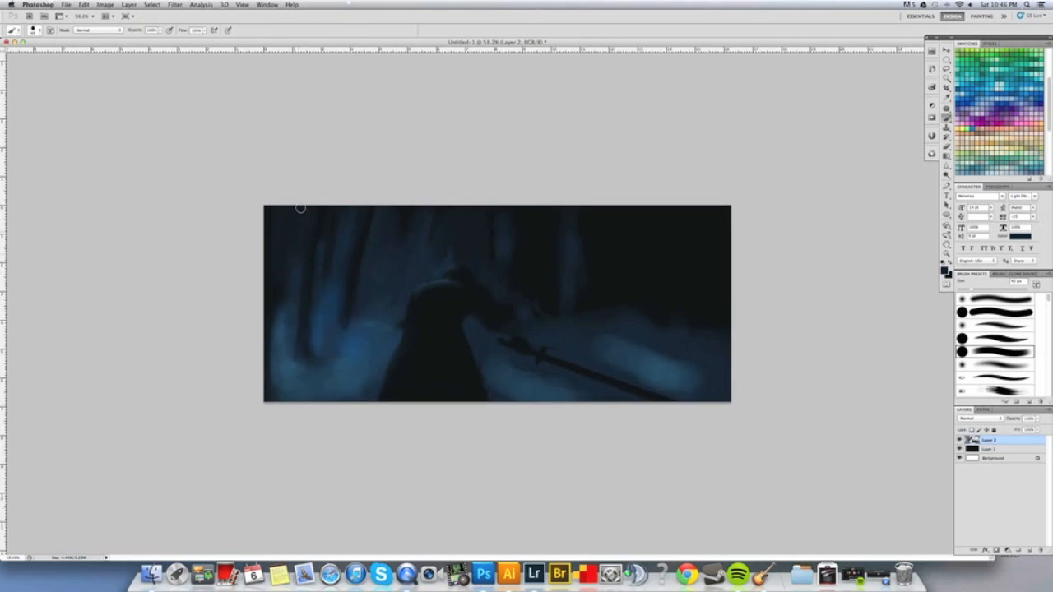
{"action": "left_click", "coordinate": [321, 278], "text": "alt"}
{"action": "key", "text": "5"}
{"action": "scroll", "coordinate": [333, 303], "scroll_direction": "up", "scroll_amount": 5}
{"action": "scroll", "coordinate": [334, 301], "scroll_direction": "down", "scroll_amount": 1}
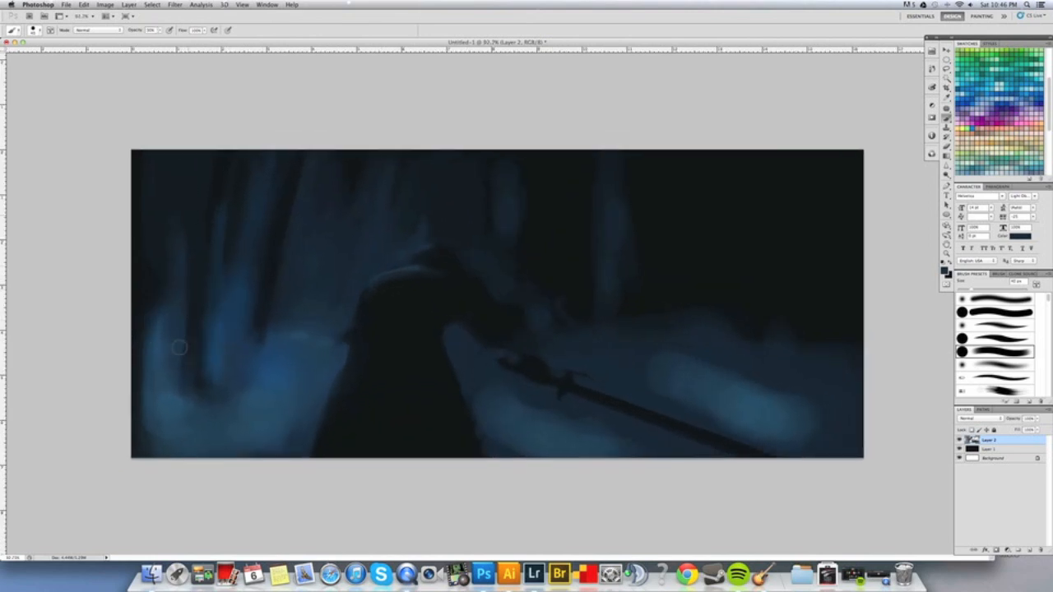
{"action": "left_click", "coordinate": [194, 303], "text": "alt"}
{"action": "left_click", "coordinate": [219, 335], "text": "alt"}
{"action": "left_click", "coordinate": [196, 306], "text": "alt"}
{"action": "left_click", "coordinate": [173, 267], "text": "alt"}
{"action": "left_click", "coordinate": [157, 283], "text": "alt"}
{"action": "left_click", "coordinate": [153, 338], "text": "alt"}
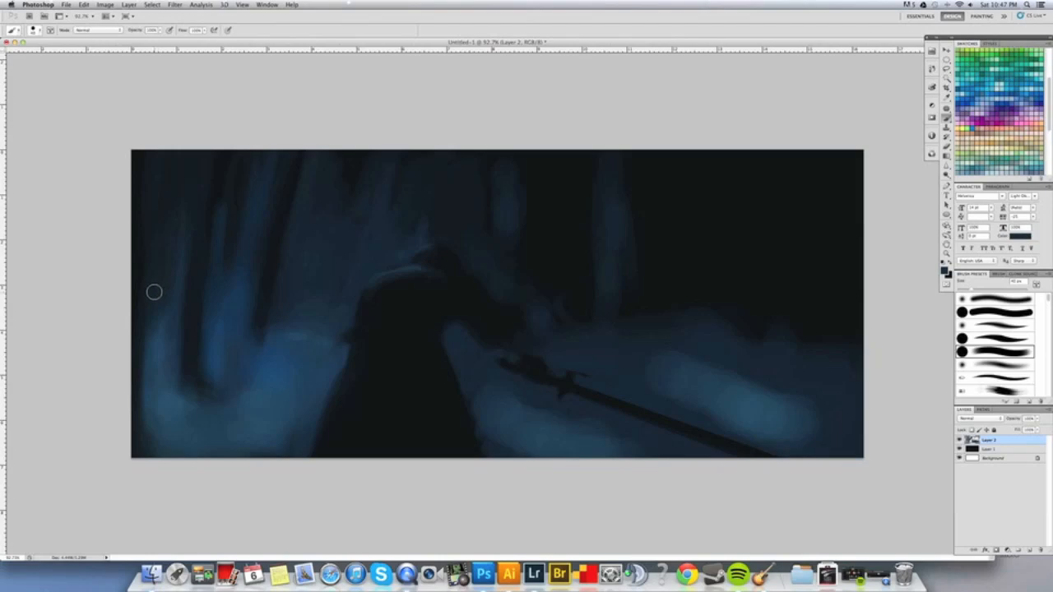
Adjust the brush size and blend the glow in the painting's lower-left corner using sampled blues.
{"action": "key", "text": "bracketright"}
{"action": "key", "text": "bracketright"}
{"action": "key", "text": "bracketright"}
{"action": "key", "text": "bracketright"}
{"action": "key", "text": "bracketleft"}
{"action": "key", "text": "bracketleft"}
{"action": "key", "text": "bracketleft"}
{"action": "key", "text": "bracketleft"}
{"action": "left_click", "coordinate": [160, 346], "text": "alt"}
{"action": "left_click", "coordinate": [173, 399], "text": "alt"}
{"action": "key", "text": "bracketleft"}
{"action": "key", "text": "bracketleft"}
{"action": "key", "text": "bracketleft"}
{"action": "left_click_drag", "start_coordinate": [198, 443], "coordinate": [185, 424]}
Sample a dark tone, enlarge the brush, and darken the painting's left edge with downward strokes.
{"action": "left_click", "coordinate": [184, 188], "text": "alt"}
{"action": "key", "text": "bracketright"}
{"action": "key", "text": "bracketright"}
{"action": "key", "text": "bracketright"}
{"action": "key", "text": "bracketright"}
{"action": "key", "text": "bracketright"}
{"action": "left_click_drag", "start_coordinate": [157, 286], "coordinate": [134, 434]}
{"action": "left_click_drag", "start_coordinate": [146, 314], "coordinate": [137, 445]}
{"action": "left_click_drag", "start_coordinate": [142, 354], "coordinate": [132, 471]}
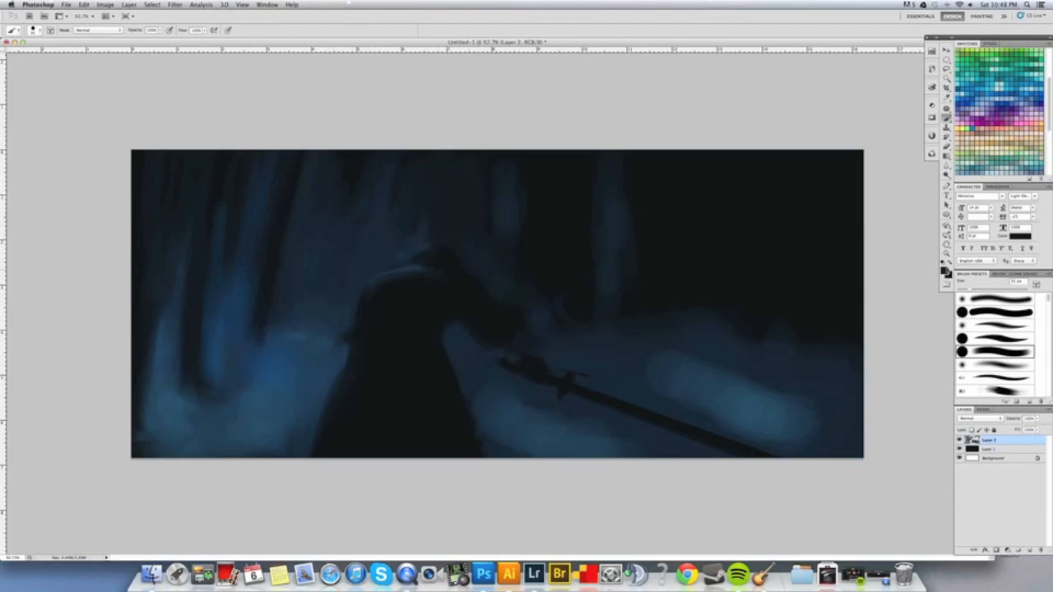
Set the foreground to a slightly lighter dark blue and paint soft haze around and above the silhouette's head.
{"action": "left_click", "coordinate": [945, 270]}
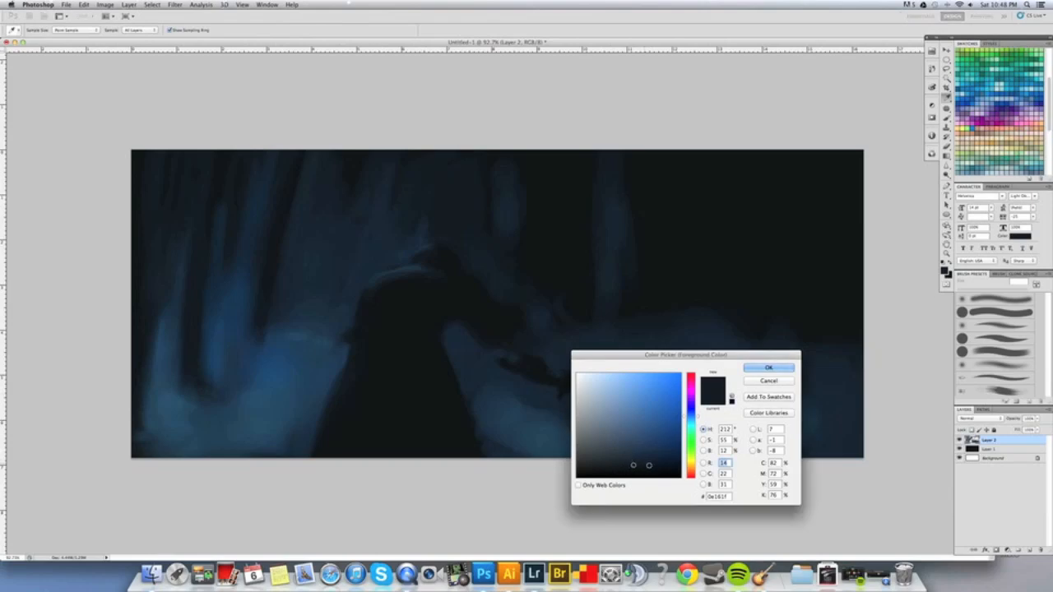
{"action": "left_click", "coordinate": [654, 457]}
{"action": "left_click", "coordinate": [765, 369]}
{"action": "key", "text": "bracketright"}
{"action": "key", "text": "bracketright"}
{"action": "key", "text": "bracketright"}
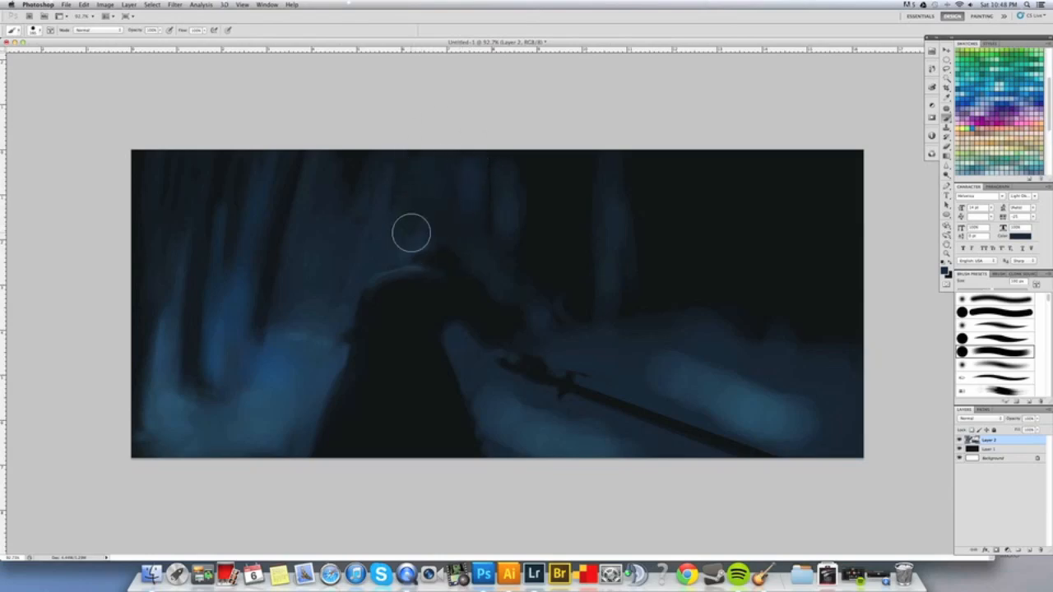
{"action": "key", "text": "bracketleft"}
{"action": "key", "text": "bracketleft"}
{"action": "key", "text": "bracketleft"}
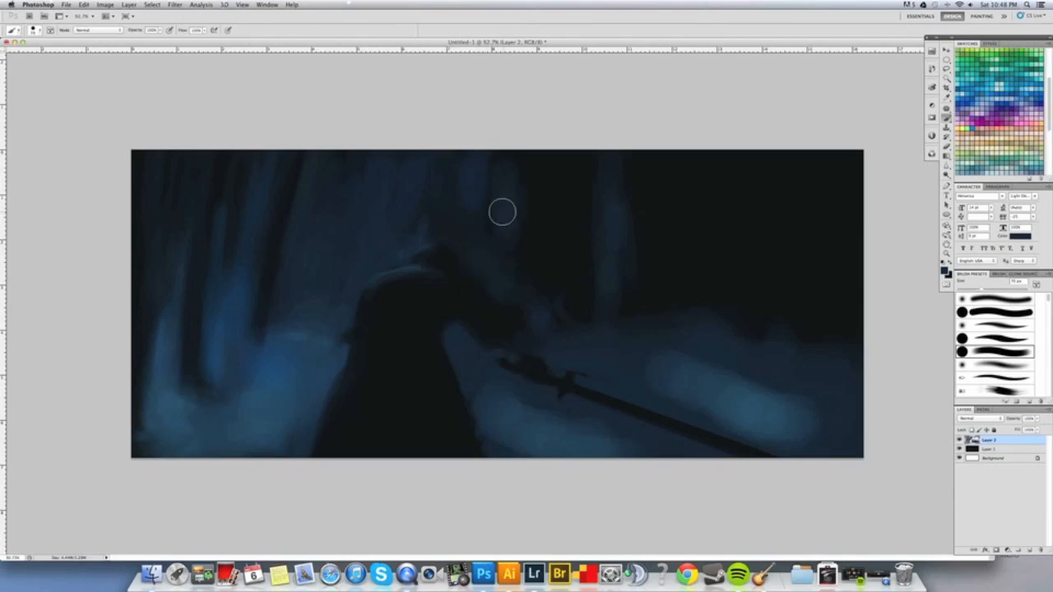
Enlarge the brush and spread dark blue haze across the background between the head and the dark right side.
{"action": "key", "text": "bracketright"}
{"action": "key", "text": "bracketright"}
{"action": "key", "text": "bracketright"}
{"action": "key", "text": "bracketright"}
{"action": "left_click_drag", "start_coordinate": [538, 253], "coordinate": [550, 211]}
{"action": "key", "text": "bracketright"}
{"action": "key", "text": "bracketright"}
{"action": "left_click_drag", "start_coordinate": [644, 164], "coordinate": [642, 223]}
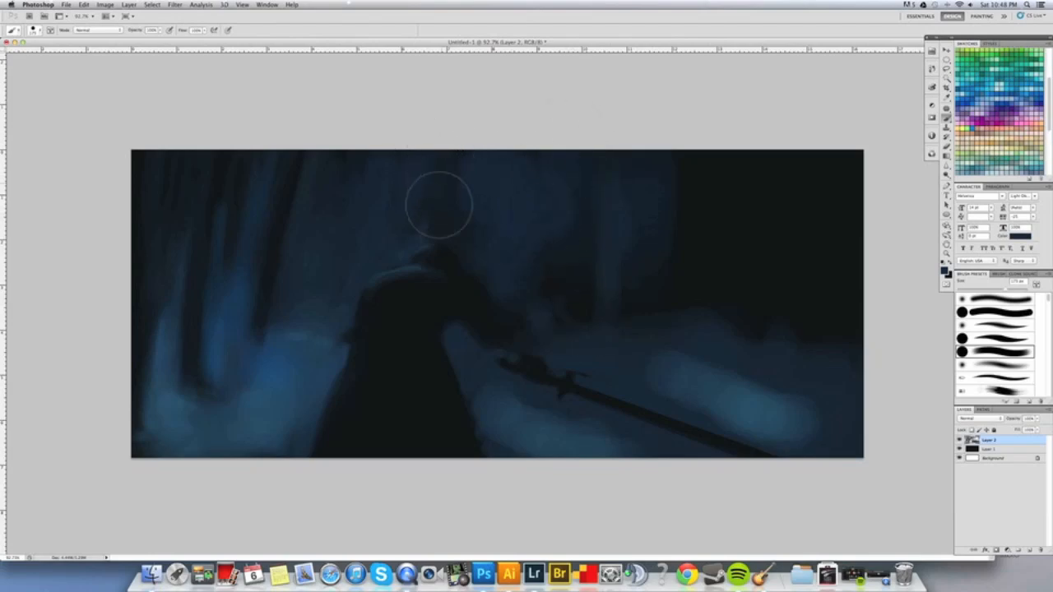
Finish the haze on the dark right side, shrink the brush, sample a tone by the head, and reshape the hood's back edge.
{"action": "left_click_drag", "start_coordinate": [696, 164], "coordinate": [721, 215]}
{"action": "key", "text": "bracketleft"}
{"action": "key", "text": "bracketleft"}
{"action": "key", "text": "bracketleft"}
{"action": "key", "text": "bracketleft"}
{"action": "key", "text": "bracketleft"}
{"action": "key", "text": "bracketleft"}
{"action": "key", "text": "bracketleft"}
{"action": "key", "text": "bracketleft"}
{"action": "key", "text": "bracketleft"}
{"action": "key", "text": "bracketleft"}
{"action": "key", "text": "bracketleft"}
{"action": "key", "text": "bracketleft"}
{"action": "key", "text": "bracketleft"}
{"action": "left_click", "coordinate": [425, 247], "text": "alt"}
{"action": "left_click_drag", "start_coordinate": [432, 258], "coordinate": [451, 240]}
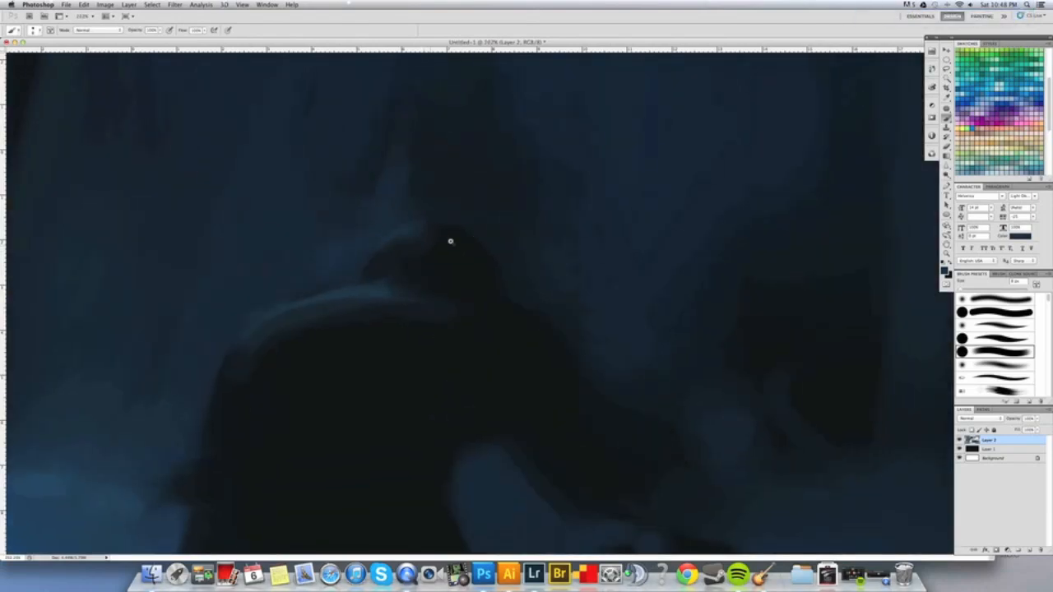
{"action": "mouse_move", "coordinate": [369, 277]}
{"action": "left_mouse_down"}
{"action": "mouse_move", "coordinate": [419, 232]}
{"action": "mouse_move", "coordinate": [443, 229]}
{"action": "left_mouse_up"}
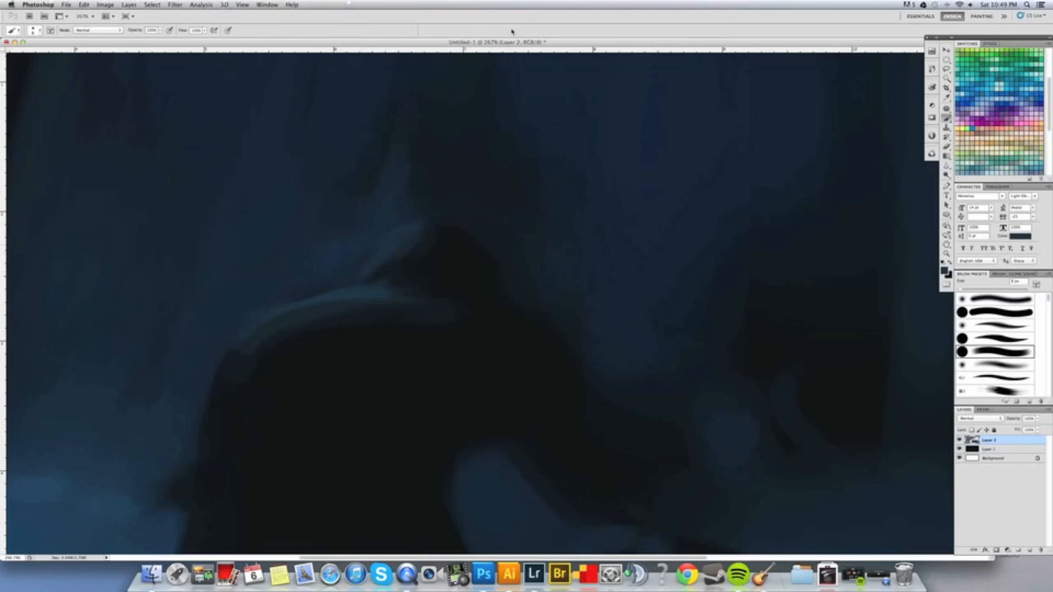
{"action": "left_click", "coordinate": [444, 250], "text": "alt"}
{"action": "left_click_drag", "start_coordinate": [410, 220], "coordinate": [377, 245]}
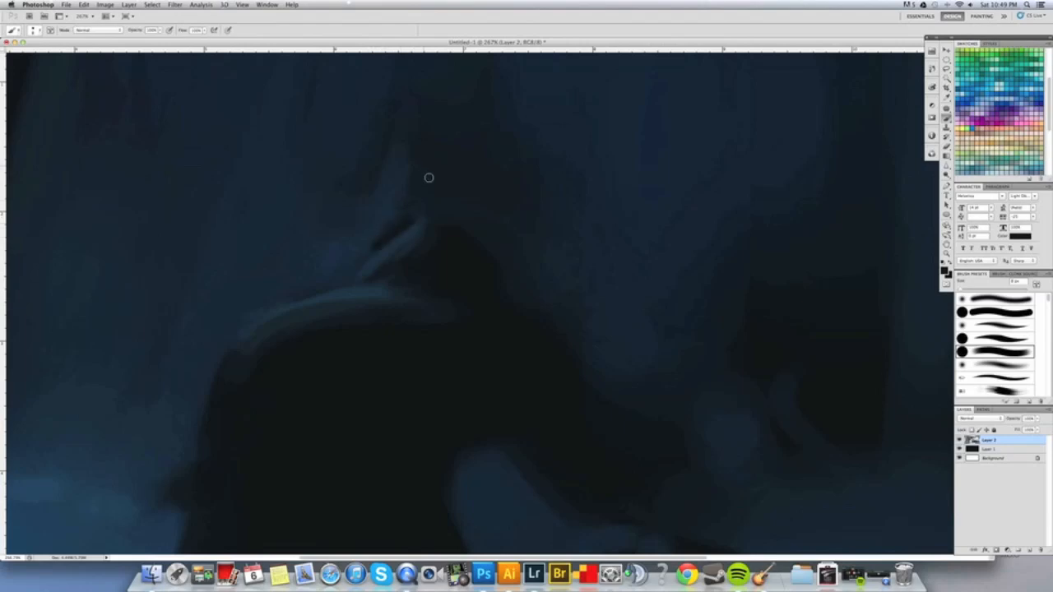
{"action": "key", "text": "super+z"}
Enlarge the brush and darken the background directly behind and above the figure's hood.
{"action": "key", "text": "bracketright"}
{"action": "key", "text": "bracketright"}
{"action": "key", "text": "bracketright"}
{"action": "key", "text": "bracketright"}
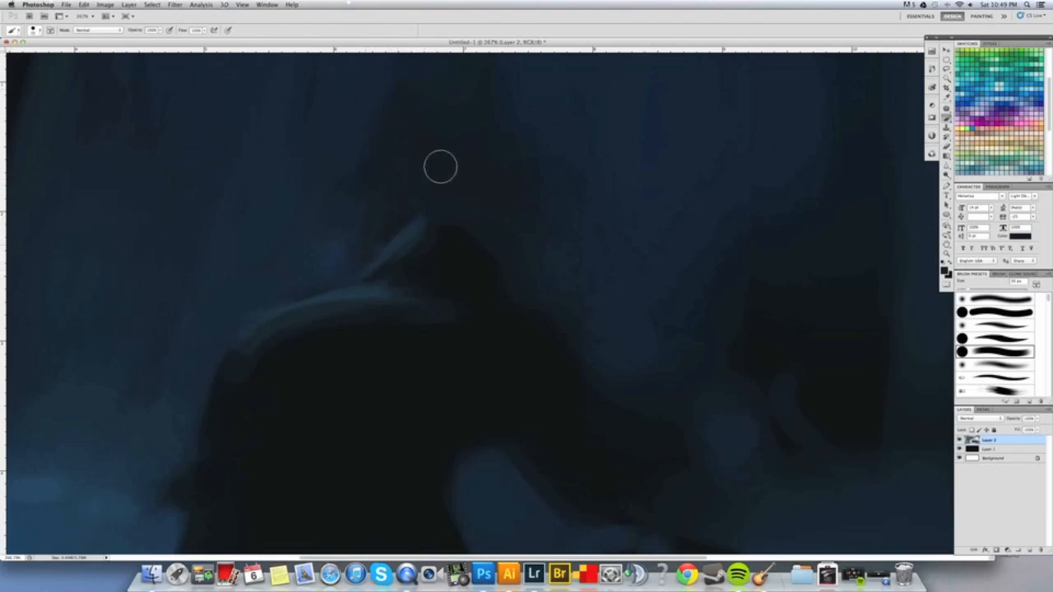
{"action": "key", "text": "bracketright"}
{"action": "left_click_drag", "start_coordinate": [362, 269], "coordinate": [367, 230]}
Sample the background blue, shrink the brush, and refine the hood's back edge where it meets the shoulder.
{"action": "left_click", "coordinate": [336, 244], "text": "alt"}
{"action": "key", "text": "bracketleft"}
{"action": "key", "text": "bracketleft"}
{"action": "key", "text": "bracketleft"}
{"action": "key", "text": "super+space"}
{"action": "left_click_drag", "start_coordinate": [420, 249], "coordinate": [362, 269]}
{"action": "key", "text": "super+0"}
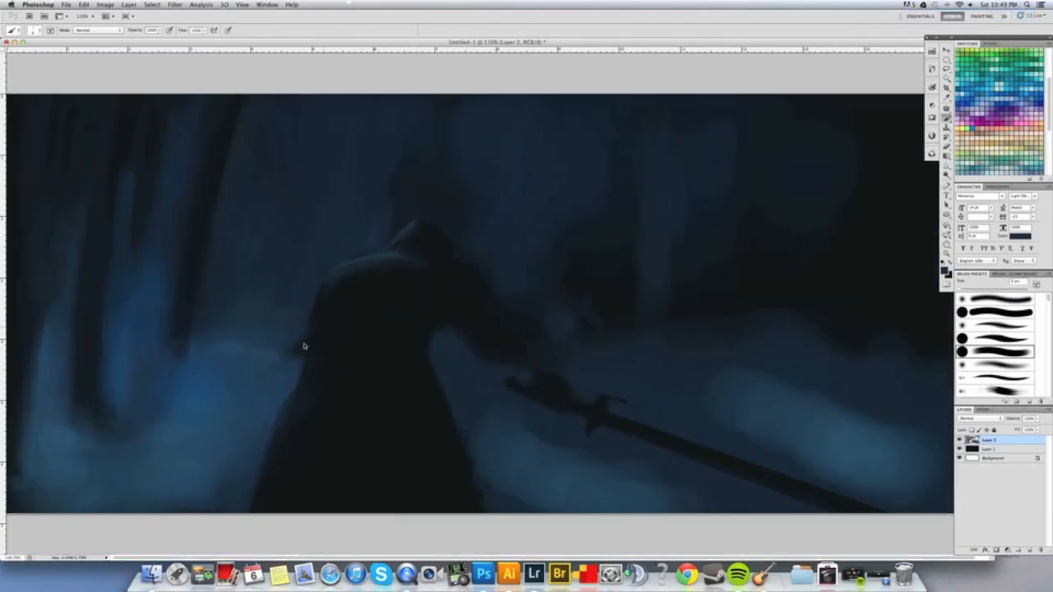
{"action": "key", "text": "super+space"}
{"action": "left_click_drag", "start_coordinate": [418, 226], "coordinate": [479, 230]}
{"action": "left_click_drag", "start_coordinate": [411, 254], "coordinate": [394, 261]}
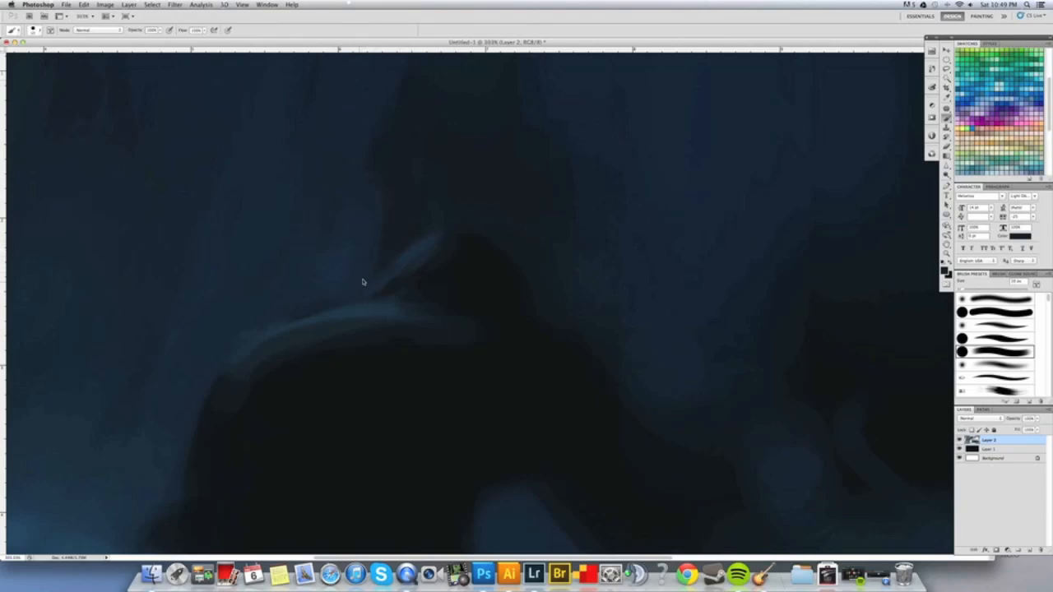
Sample a near-black with a smaller brush and sharpen the contour between the hood and the shoulder's rim highlight.
{"action": "left_click", "coordinate": [416, 252], "text": "alt"}
{"action": "key", "text": "bracketleft"}
{"action": "key", "text": "bracketleft"}
{"action": "key", "text": "bracketleft"}
{"action": "key", "text": "bracketleft"}
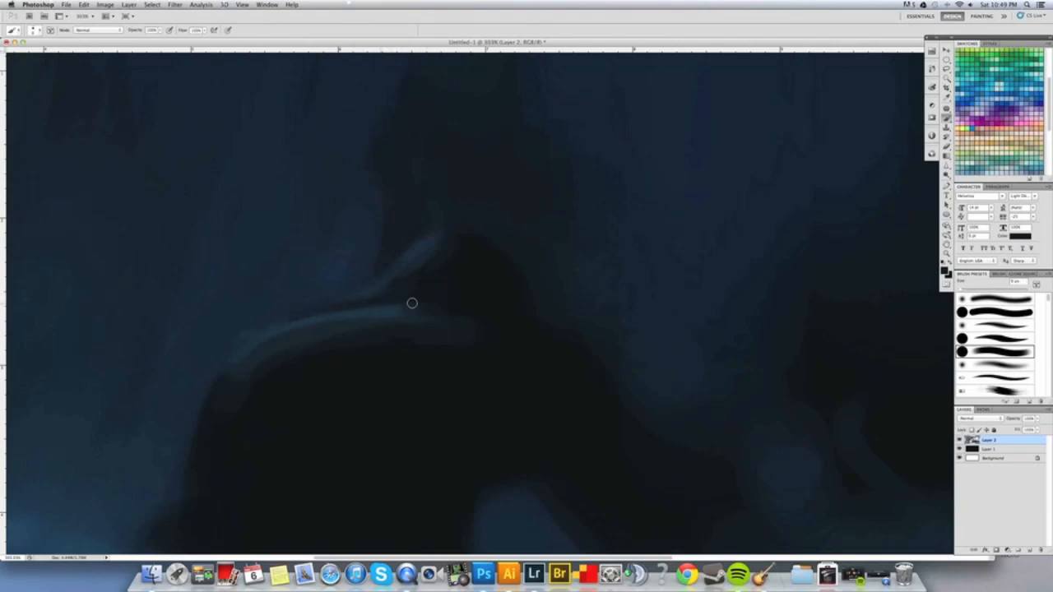
{"action": "left_click", "coordinate": [381, 307], "text": "alt"}
{"action": "left_click_drag", "start_coordinate": [424, 301], "coordinate": [329, 316]}
{"action": "left_click_drag", "start_coordinate": [352, 229], "coordinate": [339, 265]}
{"action": "mouse_move", "coordinate": [302, 318]}
{"action": "left_mouse_down"}
{"action": "mouse_move", "coordinate": [264, 343]}
{"action": "mouse_move", "coordinate": [324, 317]}
{"action": "mouse_move", "coordinate": [378, 309]}
{"action": "left_mouse_up"}
Enlarge the brush and paint dark sampled tones behind the shoulder and up into a faint trunk beside the hood.
{"action": "left_click", "coordinate": [403, 224], "text": "alt"}
{"action": "left_click", "coordinate": [456, 247], "text": "alt"}
{"action": "key", "text": "bracketright"}
{"action": "key", "text": "bracketright"}
{"action": "key", "text": "bracketright"}
{"action": "key", "text": "bracketright"}
{"action": "key", "text": "bracketright"}
{"action": "key", "text": "bracketright"}
{"action": "mouse_move", "coordinate": [324, 288]}
{"action": "left_mouse_down"}
{"action": "mouse_move", "coordinate": [312, 123]}
{"action": "mouse_move", "coordinate": [296, 285]}
{"action": "mouse_move", "coordinate": [303, 104]}
{"action": "mouse_move", "coordinate": [330, 98]}
{"action": "mouse_move", "coordinate": [247, 313]}
{"action": "left_mouse_up"}
{"action": "key", "text": "bracketright"}
{"action": "mouse_move", "coordinate": [378, 265]}
{"action": "left_mouse_down"}
{"action": "mouse_move", "coordinate": [330, 264]}
{"action": "mouse_move", "coordinate": [372, 96]}
{"action": "left_mouse_up"}
{"action": "key", "text": "bracketright"}
{"action": "left_click", "coordinate": [355, 224], "text": "alt"}
{"action": "mouse_move", "coordinate": [310, 289]}
{"action": "left_mouse_down"}
{"action": "mouse_move", "coordinate": [306, 120]}
{"action": "mouse_move", "coordinate": [247, 301]}
{"action": "left_mouse_up"}
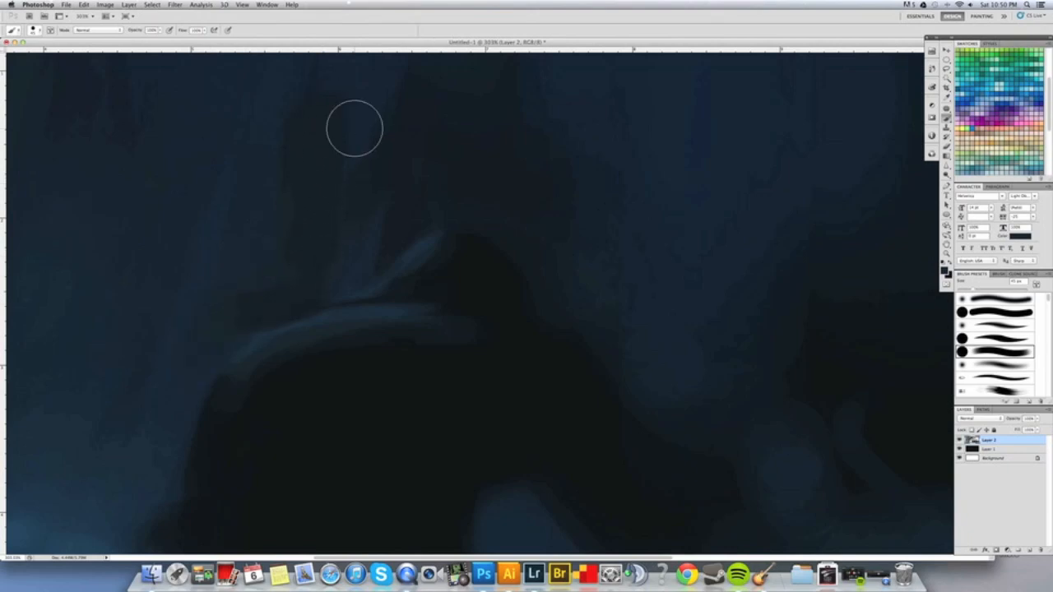
Sample the shoulder's rim-light blue, shrink the brush, and touch up the upper edge of the shoulder highlight.
{"action": "left_click", "coordinate": [354, 311], "text": "alt"}
{"action": "key", "text": "bracketleft"}
{"action": "key", "text": "bracketleft"}
{"action": "key", "text": "bracketleft"}
{"action": "key", "text": "bracketleft"}
{"action": "key", "text": "bracketleft"}
{"action": "key", "text": "bracketleft"}
{"action": "key", "text": "bracketleft"}
{"action": "key", "text": "bracketleft"}
{"action": "key", "text": "bracketleft"}
{"action": "mouse_move", "coordinate": [346, 312]}
{"action": "left_mouse_down"}
{"action": "mouse_move", "coordinate": [245, 346]}
{"action": "mouse_move", "coordinate": [254, 325]}
{"action": "mouse_move", "coordinate": [233, 353]}
{"action": "mouse_move", "coordinate": [319, 316]}
{"action": "mouse_move", "coordinate": [281, 322]}
{"action": "mouse_move", "coordinate": [228, 358]}
{"action": "mouse_move", "coordinate": [256, 334]}
{"action": "mouse_move", "coordinate": [355, 308]}
{"action": "left_mouse_up"}
Enlarge the brush and soften the underside of the shoulder highlight with dark tones sampled from the figure's back.
{"action": "key", "text": "bracketright"}
{"action": "key", "text": "bracketright"}
{"action": "key", "text": "bracketright"}
{"action": "key", "text": "bracketright"}
{"action": "left_click", "coordinate": [333, 379], "text": "alt"}
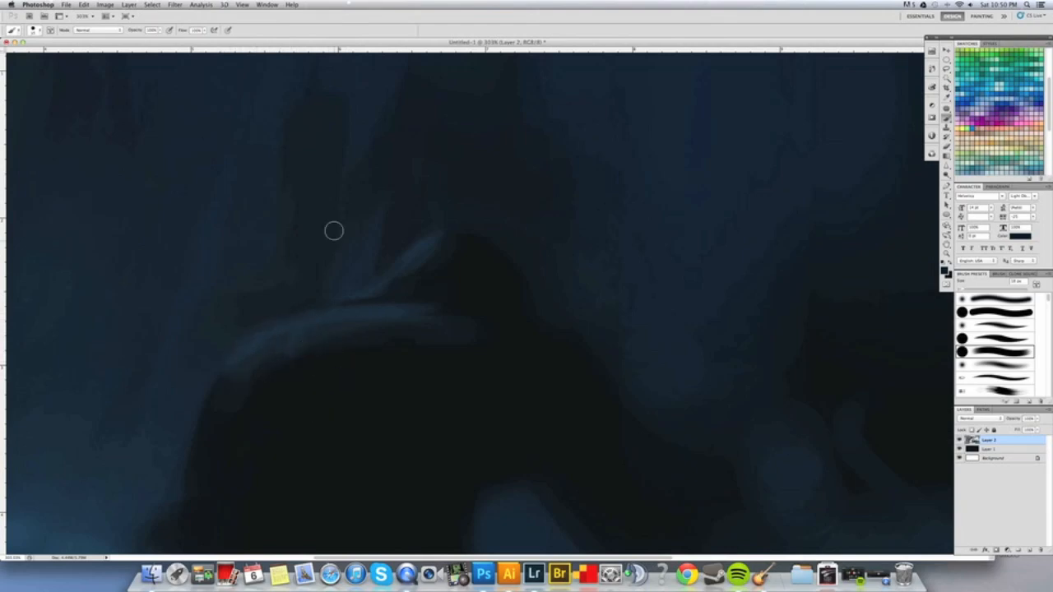
{"action": "key", "text": "bracketright"}
{"action": "key", "text": "bracketright"}
{"action": "key", "text": "bracketright"}
{"action": "key", "text": "bracketright"}
{"action": "mouse_move", "coordinate": [279, 360]}
{"action": "left_mouse_down"}
{"action": "mouse_move", "coordinate": [259, 375]}
{"action": "mouse_move", "coordinate": [239, 368]}
{"action": "mouse_move", "coordinate": [339, 342]}
{"action": "left_mouse_up"}
{"action": "left_click", "coordinate": [285, 367], "text": "alt"}
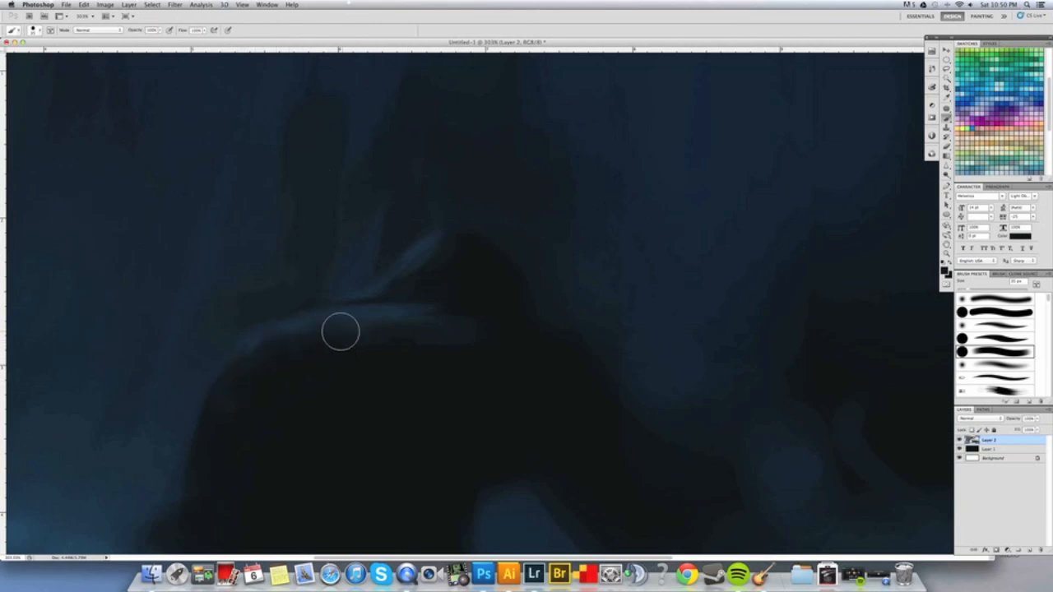
Shrink the brush, sample the rim-light blue, and extend the shoulder highlight toward the base of the hood.
{"action": "key", "text": "bracketleft"}
{"action": "key", "text": "bracketleft"}
{"action": "left_click", "coordinate": [416, 310], "text": "alt"}
{"action": "mouse_move", "coordinate": [329, 312]}
{"action": "left_mouse_down"}
{"action": "mouse_move", "coordinate": [454, 303]}
{"action": "mouse_move", "coordinate": [424, 329]}
{"action": "mouse_move", "coordinate": [367, 341]}
{"action": "mouse_move", "coordinate": [477, 338]}
{"action": "left_mouse_up"}
Enlarge the brush, sample near-black from the figure, and darken the area around the front of the hood.
{"action": "key", "text": "bracketright"}
{"action": "key", "text": "bracketright"}
{"action": "key", "text": "bracketright"}
{"action": "key", "text": "bracketright"}
{"action": "left_click", "coordinate": [426, 377], "text": "alt"}
{"action": "mouse_move", "coordinate": [590, 221]}
{"action": "left_mouse_down"}
{"action": "mouse_move", "coordinate": [392, 341]}
{"action": "mouse_move", "coordinate": [295, 344]}
{"action": "mouse_move", "coordinate": [477, 305]}
{"action": "left_mouse_up"}
{"action": "key", "text": "super+space"}
{"action": "left_click_drag", "start_coordinate": [403, 277], "coordinate": [462, 273]}
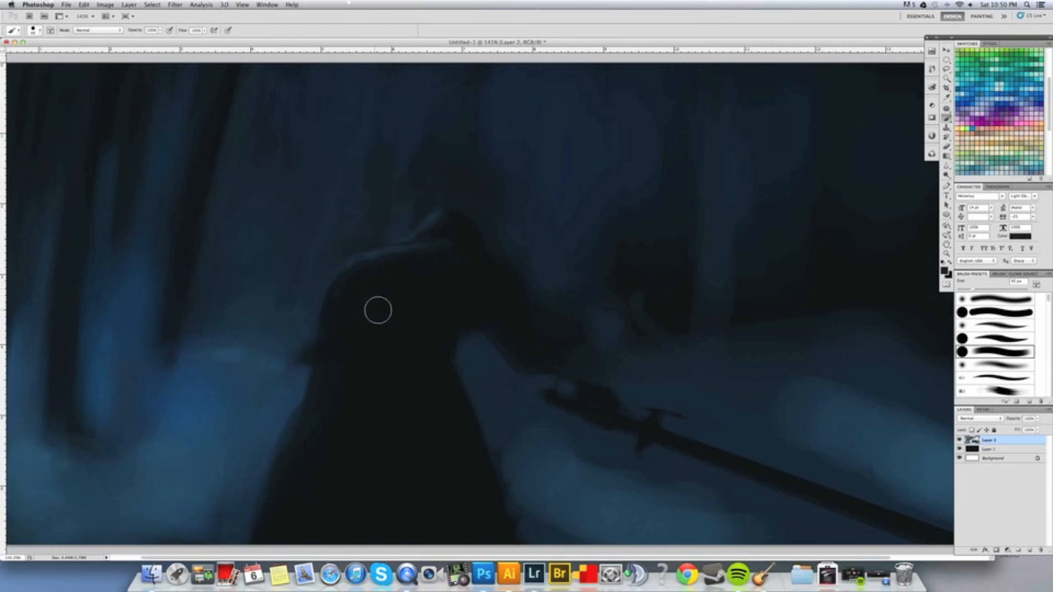
Shrink the brush and paint subtle cloth folds on the figure's upper back below the shoulder highlight.
{"action": "key", "text": "bracketleft"}
{"action": "key", "text": "bracketleft"}
{"action": "key", "text": "bracketleft"}
{"action": "mouse_move", "coordinate": [341, 300]}
{"action": "left_mouse_down"}
{"action": "mouse_move", "coordinate": [378, 270]}
{"action": "mouse_move", "coordinate": [348, 290]}
{"action": "left_mouse_up"}
{"action": "left_click", "coordinate": [354, 278], "text": "alt"}
Sample a bright blue and paint a thin vertical streak from the painting's upper edge down behind the figure's back.
{"action": "left_click", "coordinate": [109, 350], "text": "alt"}
{"action": "mouse_move", "coordinate": [301, 339]}
{"action": "left_mouse_down"}
{"action": "mouse_move", "coordinate": [330, 69]}
{"action": "mouse_move", "coordinate": [302, 332]}
{"action": "left_mouse_up"}
{"action": "mouse_move", "coordinate": [375, 237]}
{"action": "left_mouse_down"}
{"action": "mouse_move", "coordinate": [312, 248]}
{"action": "mouse_move", "coordinate": [351, 249]}
{"action": "mouse_move", "coordinate": [285, 336]}
{"action": "left_mouse_up"}
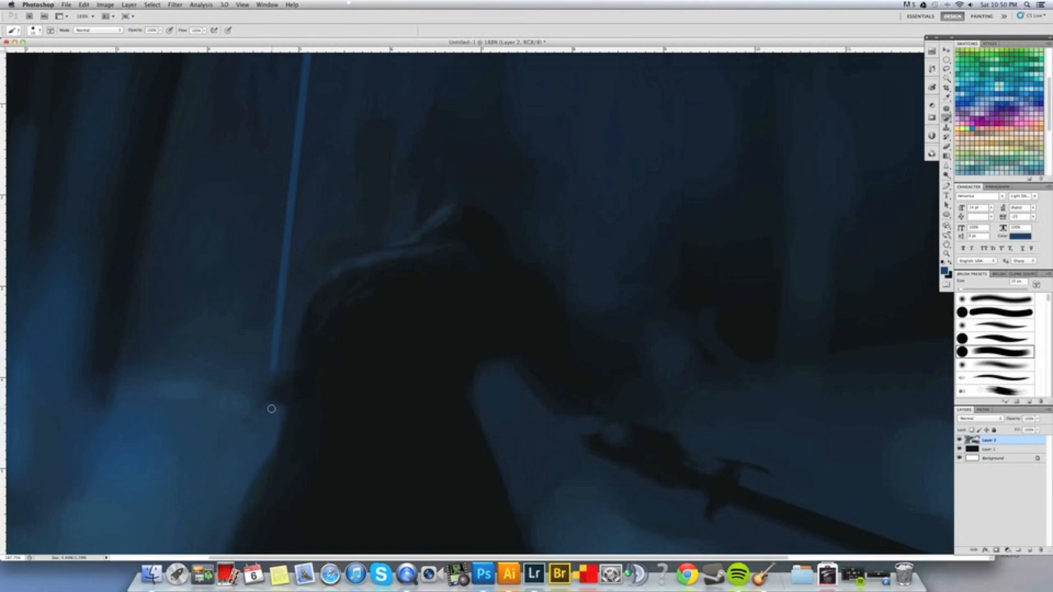
{"action": "left_click_drag", "start_coordinate": [266, 447], "coordinate": [277, 428]}
{"action": "left_click", "coordinate": [107, 511], "text": "alt"}
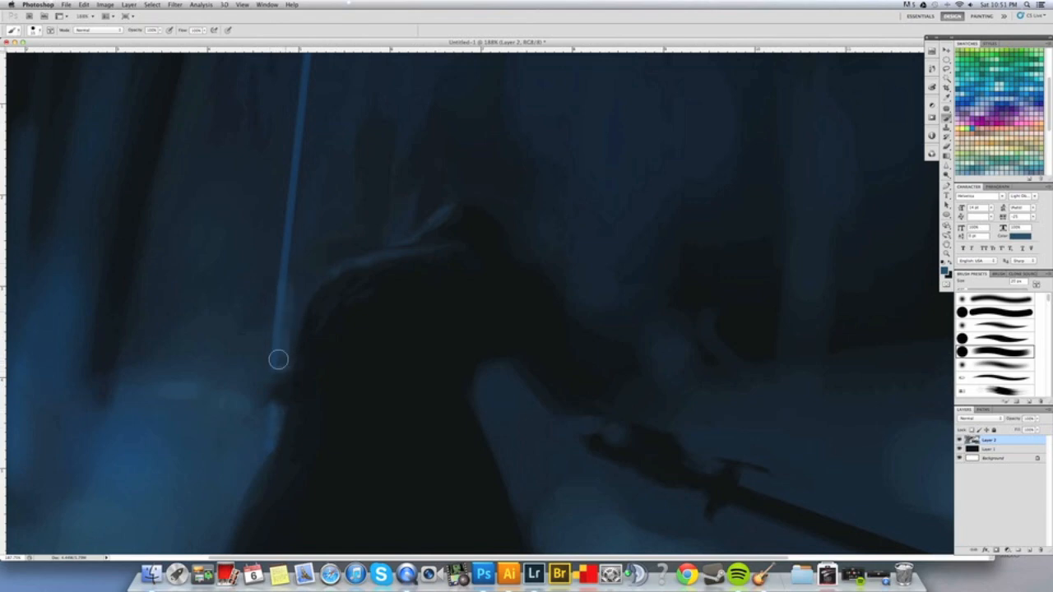
{"action": "scroll", "coordinate": [304, 310], "scroll_direction": "down", "scroll_amount": 2}
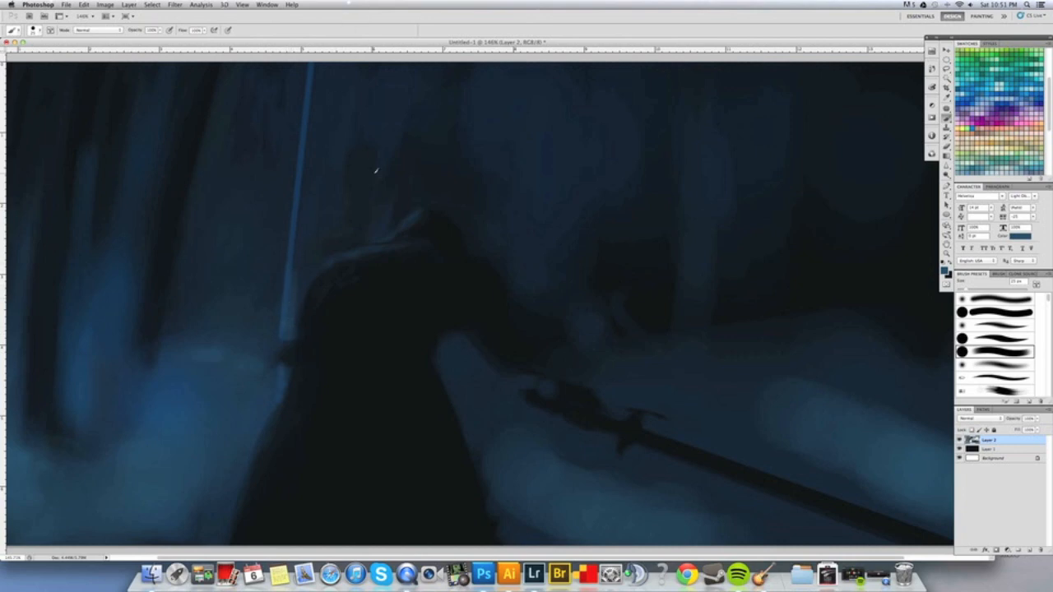
Sample a dark tone, enlarge the brush, and paint a dark trunk along the right side of the blue streak.
{"action": "left_click", "coordinate": [180, 166], "text": "alt"}
{"action": "left_click", "coordinate": [316, 213], "text": "alt"}
{"action": "key", "text": "bracketright"}
{"action": "key", "text": "bracketright"}
{"action": "key", "text": "bracketright"}
{"action": "left_click_drag", "start_coordinate": [321, 168], "coordinate": [312, 256]}
{"action": "key", "text": "bracketright"}
{"action": "left_click_drag", "start_coordinate": [324, 144], "coordinate": [310, 239]}
Shrink the brush and narrow the blue streak with dark blues sampled from the surrounding background.
{"action": "key", "text": "bracketleft"}
{"action": "key", "text": "bracketleft"}
{"action": "key", "text": "bracketleft"}
{"action": "key", "text": "bracketleft"}
{"action": "key", "text": "bracketleft"}
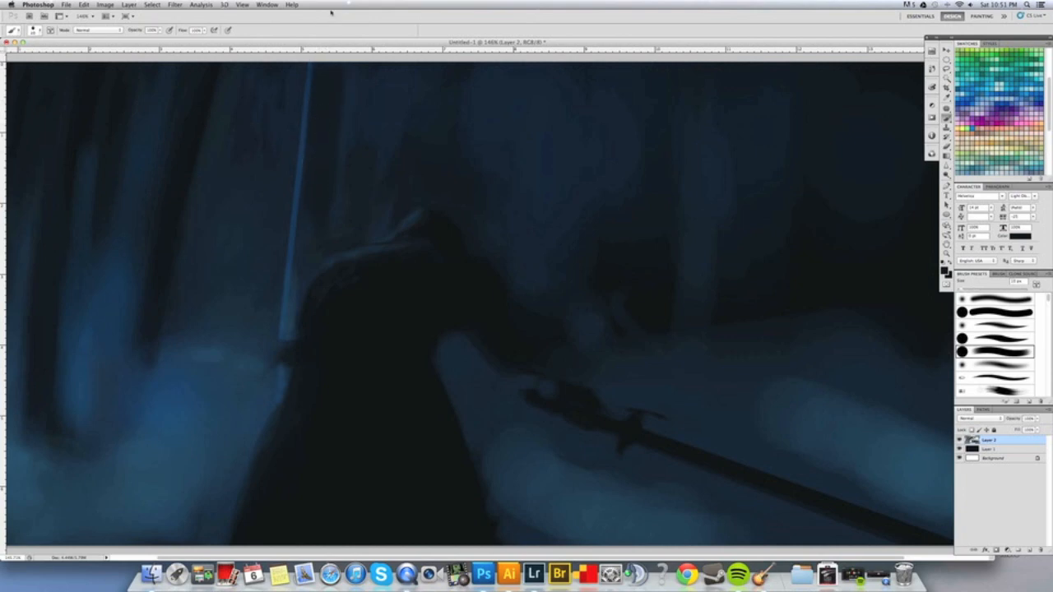
{"action": "scroll", "coordinate": [321, 164], "scroll_direction": "down", "scroll_amount": 2}
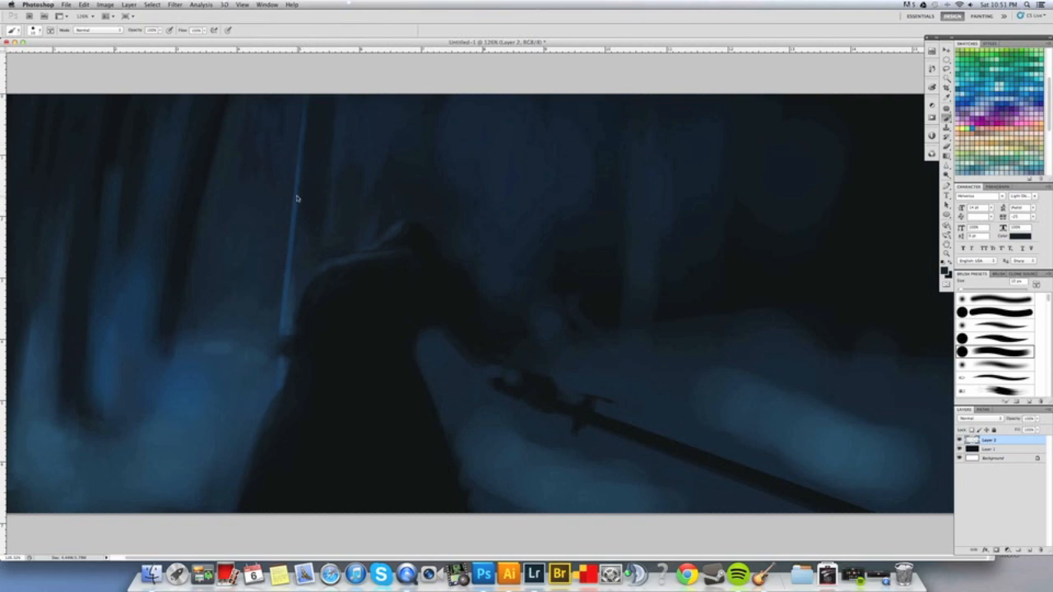
{"action": "left_click", "coordinate": [288, 302], "text": "alt"}
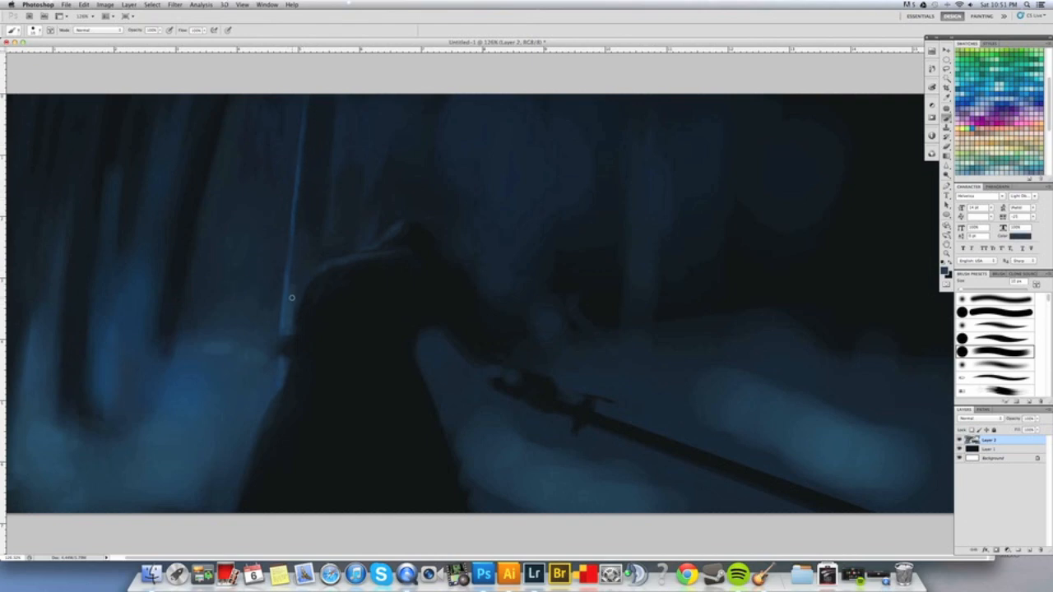
{"action": "left_click", "coordinate": [285, 243], "text": "alt"}
{"action": "left_click_drag", "start_coordinate": [286, 243], "coordinate": [280, 300]}
{"action": "left_click", "coordinate": [294, 221], "text": "alt"}
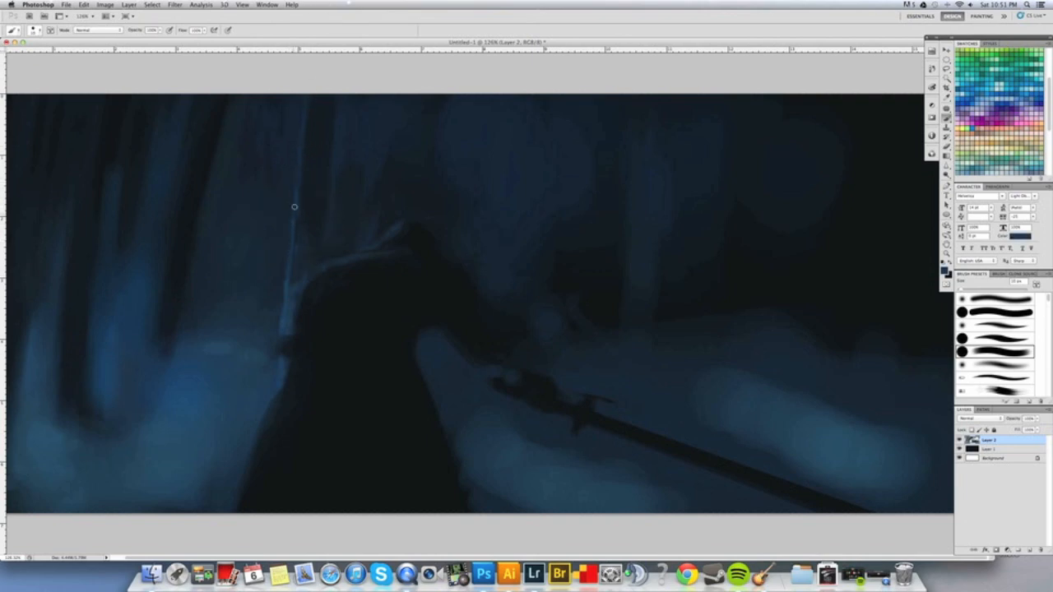
Sample tones along the streak and break it into an uneven rim light on the trunk's edge.
{"action": "left_click", "coordinate": [306, 161], "text": "alt"}
{"action": "left_click_drag", "start_coordinate": [304, 148], "coordinate": [304, 167]}
{"action": "left_click_drag", "start_coordinate": [310, 99], "coordinate": [309, 151]}
{"action": "left_click", "coordinate": [295, 223], "text": "alt"}
{"action": "left_click_drag", "start_coordinate": [294, 238], "coordinate": [300, 200]}
{"action": "left_click", "coordinate": [299, 232], "text": "alt"}
{"action": "left_click", "coordinate": [288, 287], "text": "alt"}
{"action": "left_click_drag", "start_coordinate": [287, 319], "coordinate": [292, 284]}
Add dark vertical bark strokes between the streak and the hood using tones sampled from the trunk.
{"action": "left_click_drag", "start_coordinate": [320, 154], "coordinate": [311, 201]}
{"action": "left_click", "coordinate": [318, 158], "text": "alt"}
{"action": "left_click_drag", "start_coordinate": [314, 229], "coordinate": [319, 185]}
{"action": "left_click", "coordinate": [305, 224], "text": "alt"}
{"action": "left_click", "coordinate": [312, 157], "text": "alt"}
{"action": "left_click", "coordinate": [287, 297]}
{"action": "left_click_drag", "start_coordinate": [303, 275], "coordinate": [260, 278]}
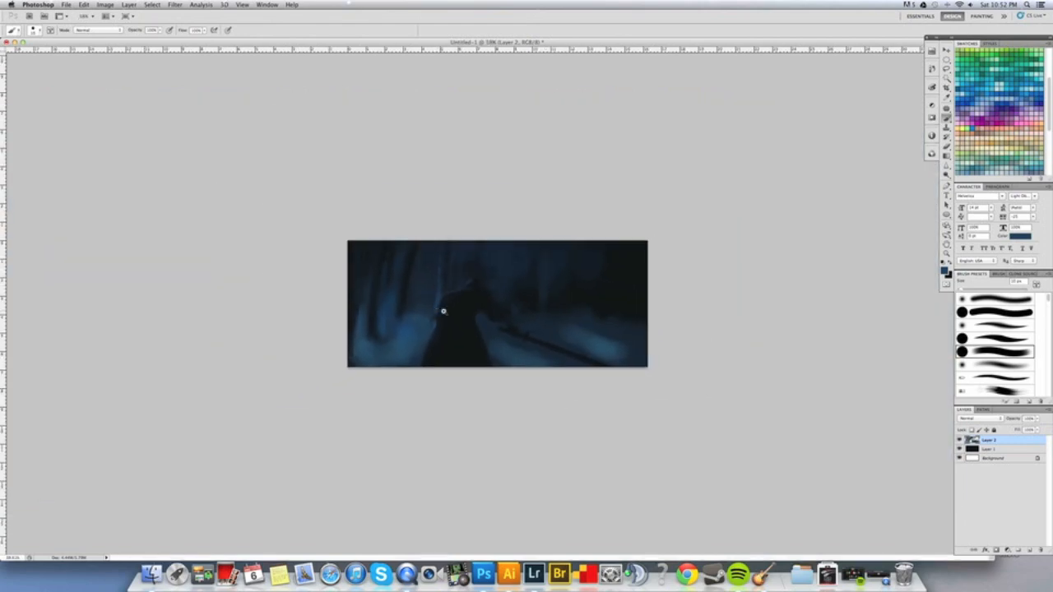
{"action": "left_click_drag", "start_coordinate": [443, 311], "coordinate": [466, 308]}
{"action": "left_click_drag", "start_coordinate": [372, 304], "coordinate": [369, 165]}
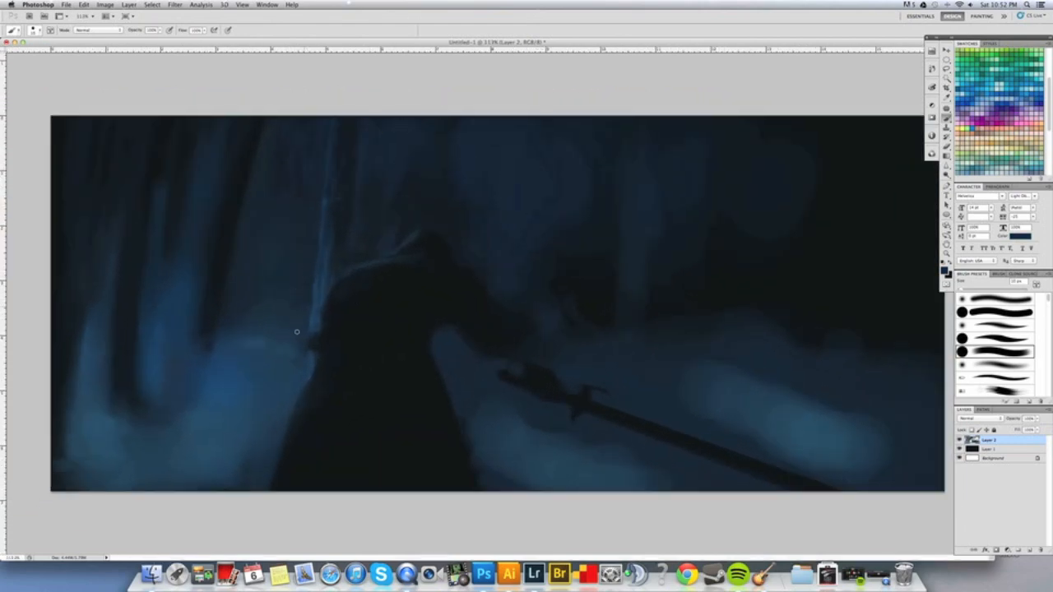
Enlarge the brush and blend the misty ground and blue glow between the left trunks and the figure.
{"action": "key", "text": "bracketright"}
{"action": "key", "text": "bracketright"}
{"action": "key", "text": "bracketright"}
{"action": "key", "text": "bracketright"}
{"action": "key", "text": "bracketright"}
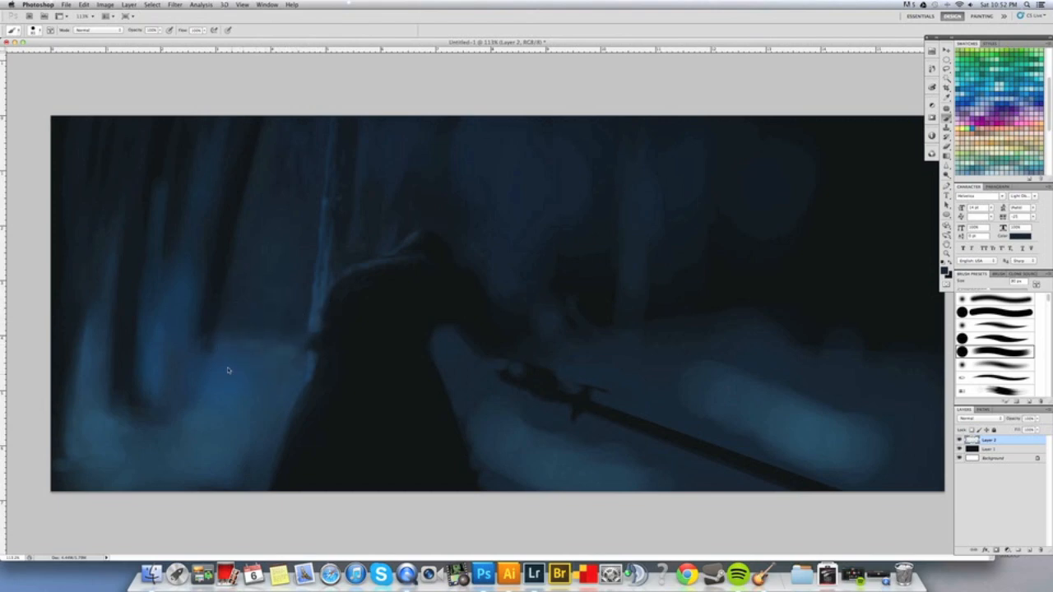
{"action": "key", "text": "bracketleft"}
{"action": "mouse_move", "coordinate": [270, 341]}
{"action": "left_mouse_down"}
{"action": "mouse_move", "coordinate": [210, 367]}
{"action": "mouse_move", "coordinate": [203, 347]}
{"action": "mouse_move", "coordinate": [202, 371]}
{"action": "left_mouse_up"}
{"action": "left_click", "coordinate": [212, 339], "text": "alt"}
{"action": "left_click_drag", "start_coordinate": [214, 306], "coordinate": [179, 385]}
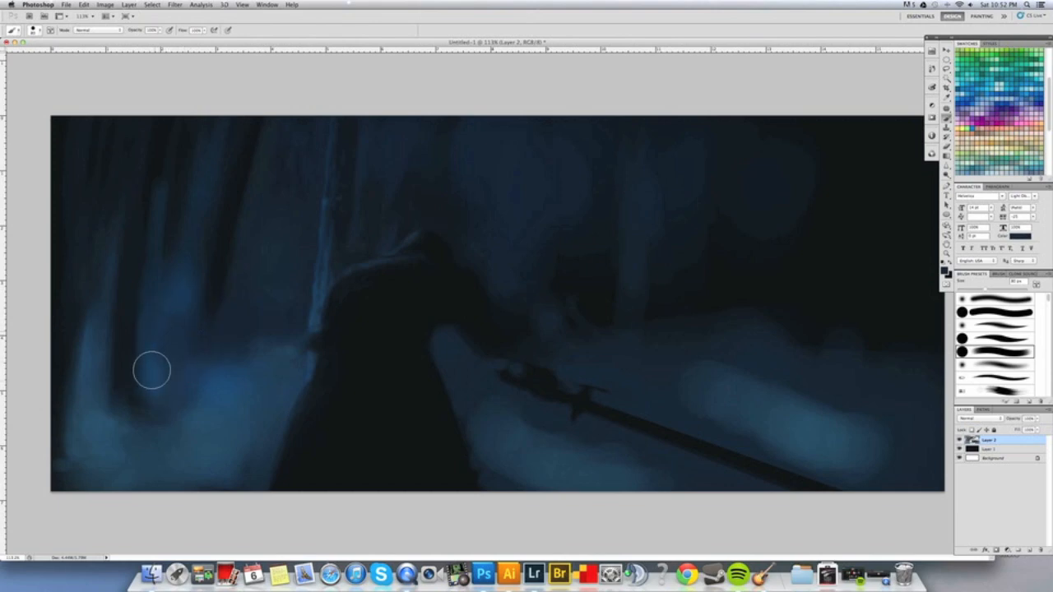
Shrink the brush and soften the dark and blue tones between the left trunks using colors sampled from the surrounding forest.
{"action": "left_click", "coordinate": [219, 289], "text": "alt"}
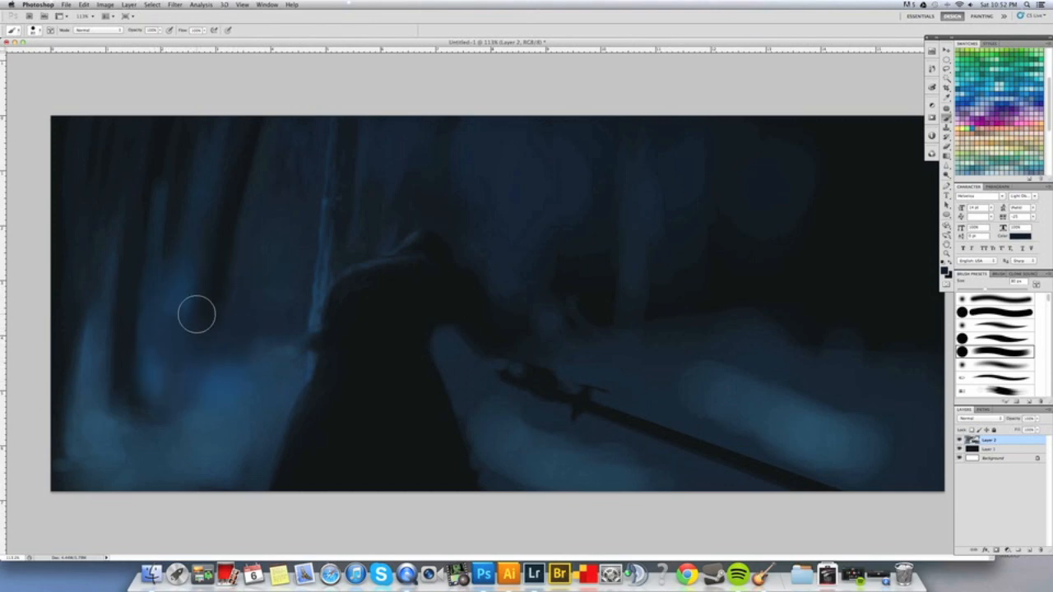
{"action": "key", "text": "bracketleft"}
{"action": "key", "text": "bracketleft"}
{"action": "key", "text": "bracketleft"}
{"action": "key", "text": "bracketleft"}
{"action": "left_click", "coordinate": [293, 254], "text": "alt"}
{"action": "key", "text": "bracketleft"}
{"action": "key", "text": "bracketleft"}
{"action": "key", "text": "bracketright"}
{"action": "key", "text": "bracketright"}
{"action": "left_click", "coordinate": [224, 357], "text": "alt"}
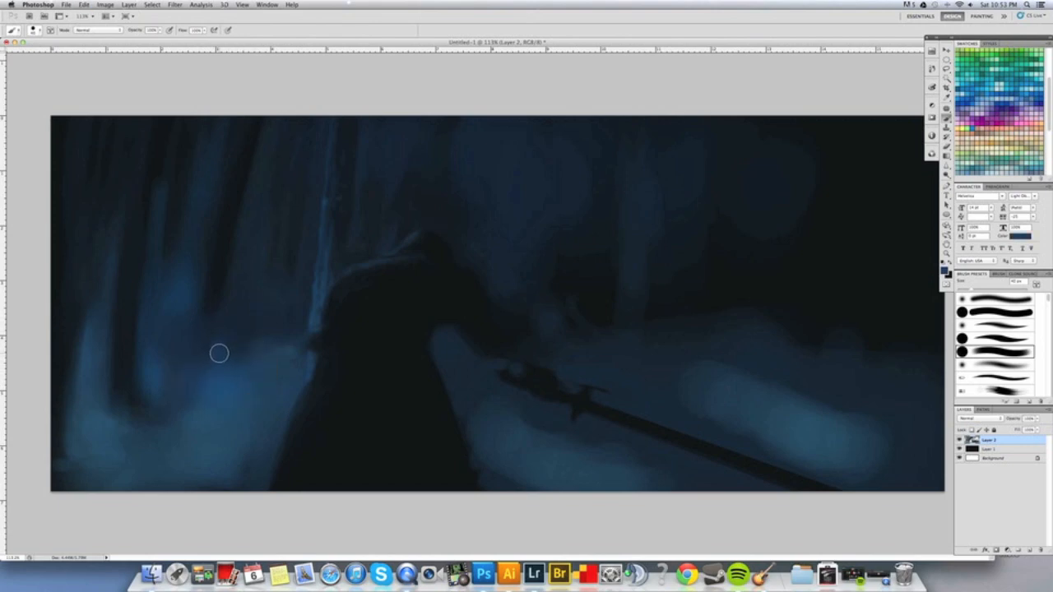
{"action": "key", "text": "bracketright"}
{"action": "key", "text": "bracketright"}
{"action": "key", "text": "bracketright"}
{"action": "key", "text": "bracketleft"}
{"action": "key", "text": "bracketleft"}
{"action": "key", "text": "bracketleft"}
{"action": "mouse_move", "coordinate": [543, 372]}
{"action": "left_mouse_down"}
{"action": "mouse_move", "coordinate": [649, 402]}
{"action": "mouse_move", "coordinate": [581, 409]}
{"action": "left_mouse_up"}
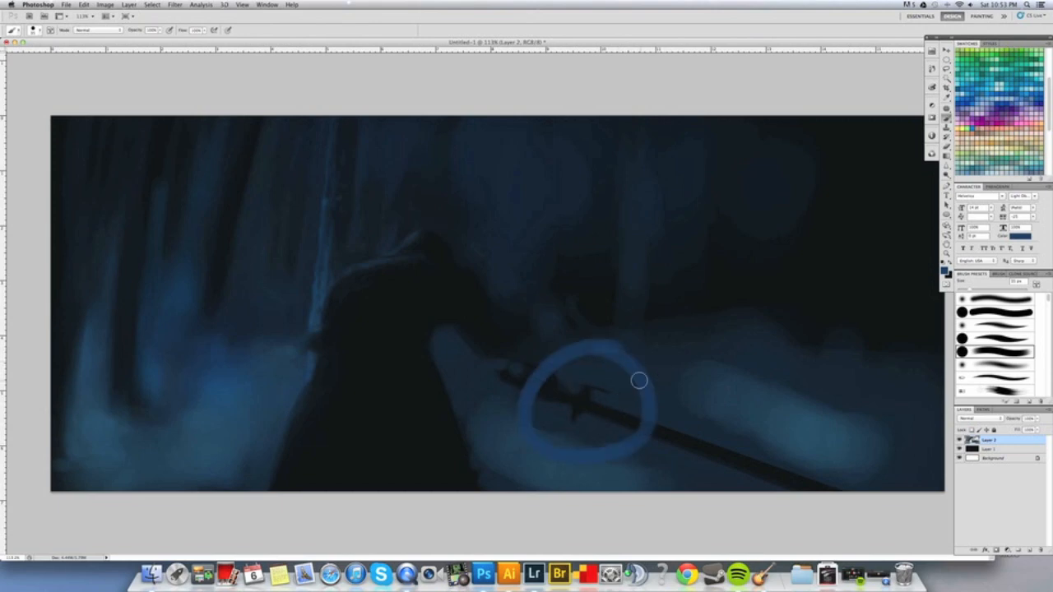
{"action": "key", "text": "super+z"}
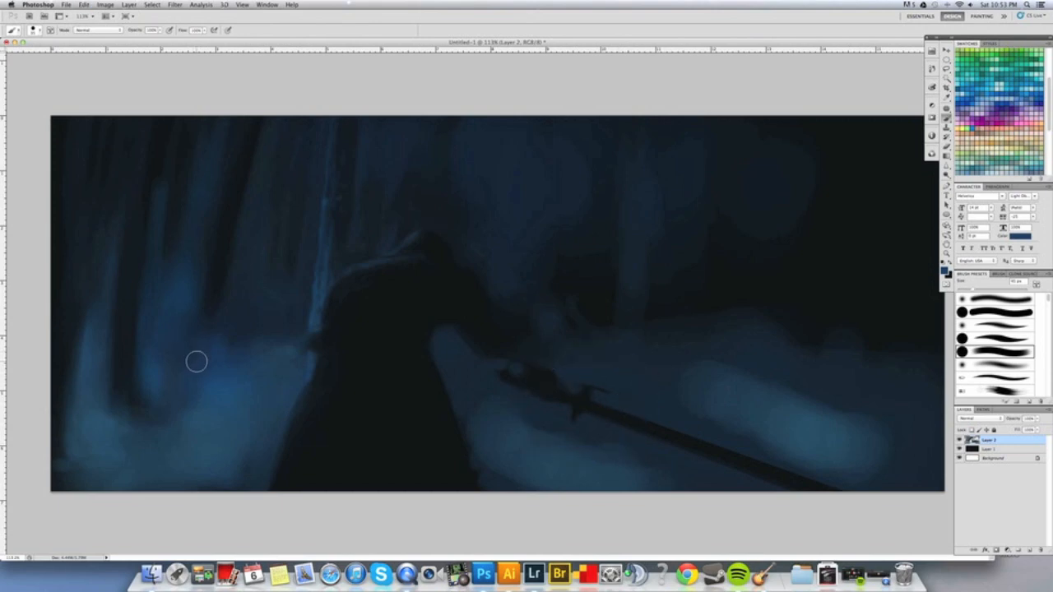
Sample a dark blue and blend the foot of the left trunk into the misty ground.
{"action": "left_click", "coordinate": [141, 387], "text": "alt"}
{"action": "left_click_drag", "start_coordinate": [143, 362], "coordinate": [153, 395]}
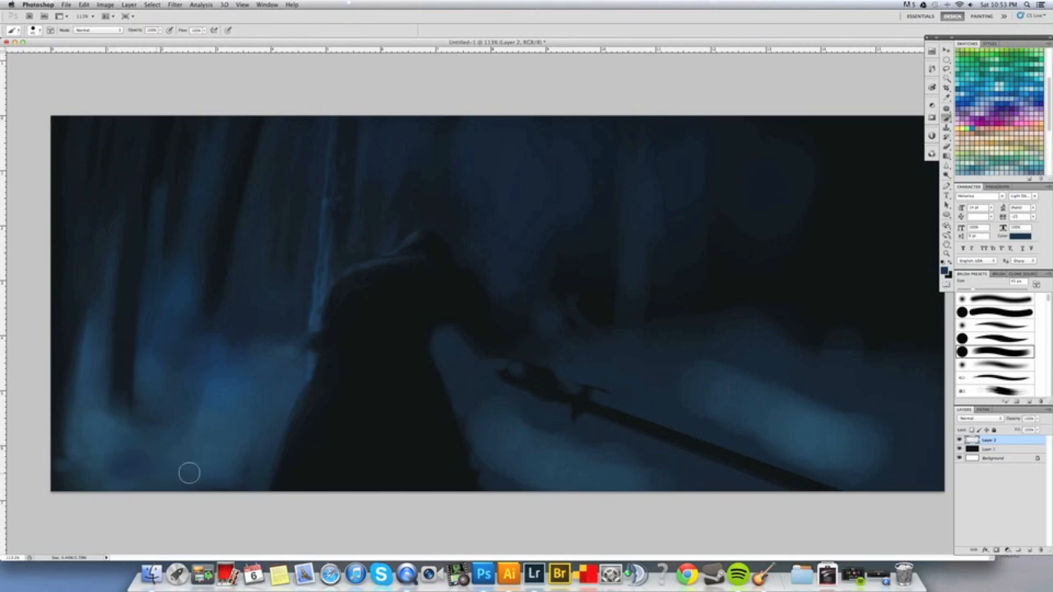
{"action": "mouse_move", "coordinate": [101, 475]}
{"action": "left_mouse_down"}
{"action": "mouse_move", "coordinate": [139, 454]}
{"action": "mouse_move", "coordinate": [130, 458]}
{"action": "left_mouse_up"}
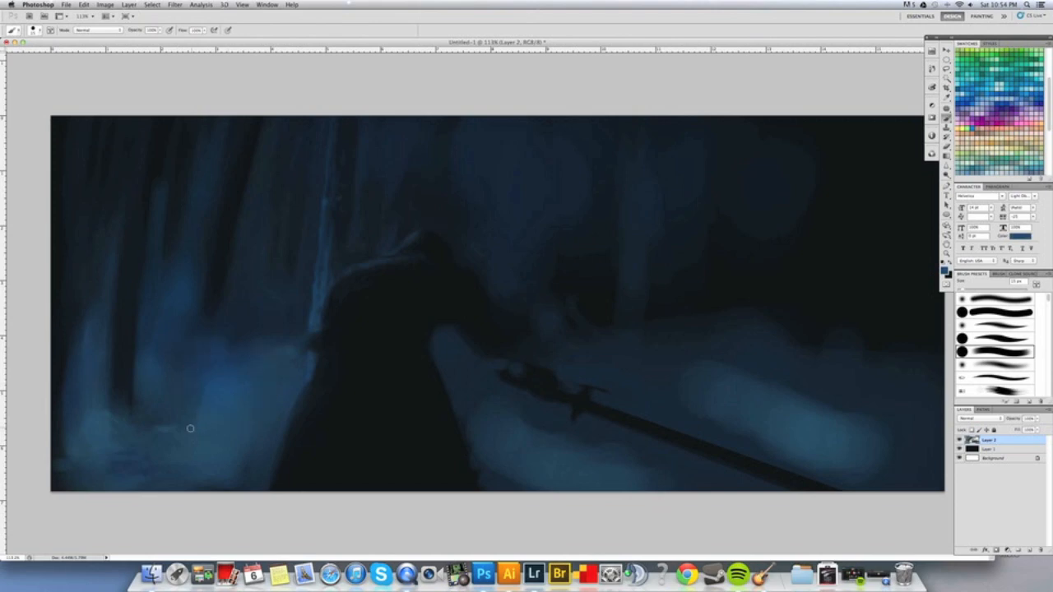
Choose a lighter grey-blue (H 208, S 51, B 51) and paint highlights on the misty ground near the left trunks.
{"action": "left_click", "coordinate": [946, 273]}
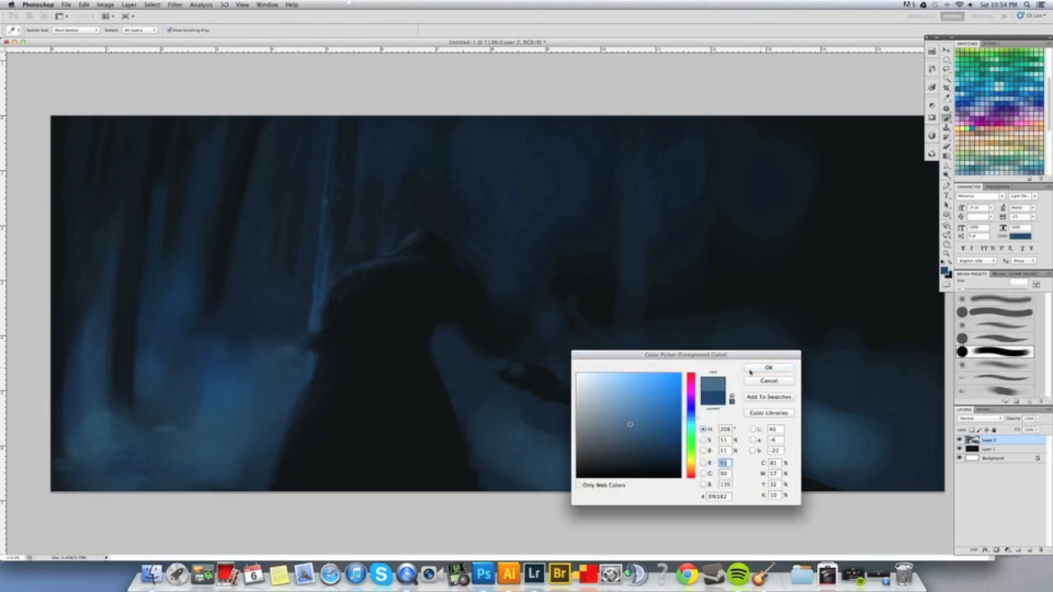
{"action": "key", "text": "Return"}
{"action": "left_click_drag", "start_coordinate": [162, 433], "coordinate": [218, 448]}
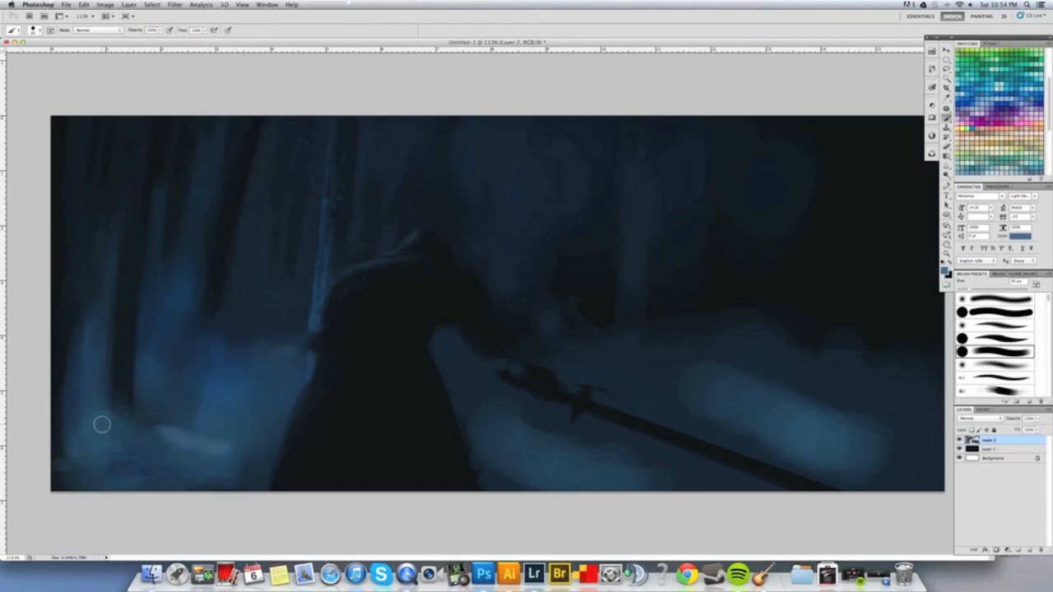
{"action": "key", "text": "["}
{"action": "key", "text": "["}
{"action": "key", "text": "["}
{"action": "key", "text": "["}
{"action": "key", "text": "["}
{"action": "key", "text": "["}
{"action": "key", "text": "["}
Blend the ground highlights into the mist beside the cloak using several blues sampled nearby.
{"action": "left_click", "coordinate": [246, 418], "text": "alt"}
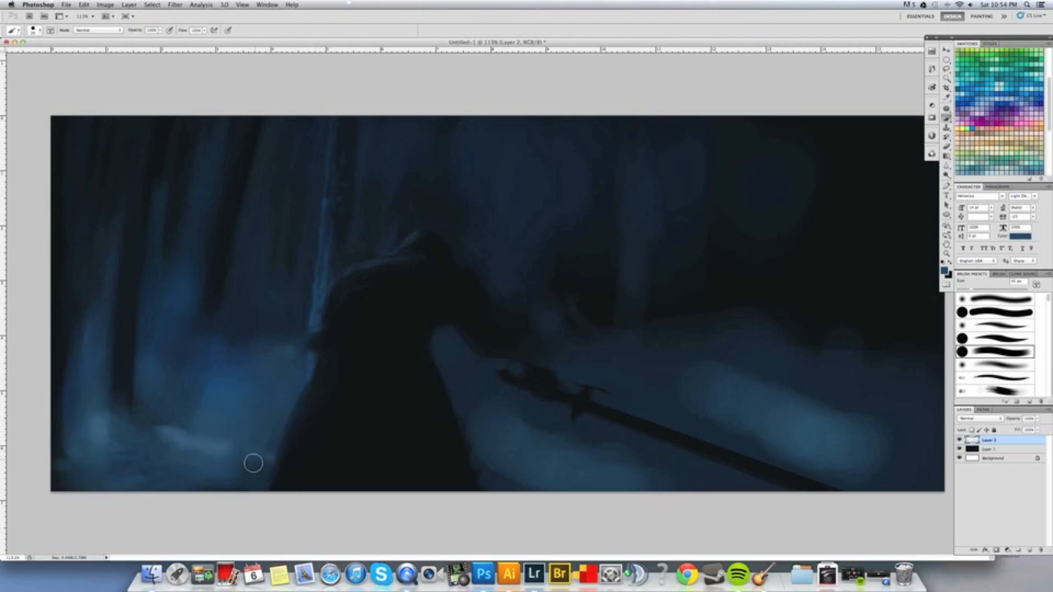
{"action": "mouse_move", "coordinate": [259, 466]}
{"action": "left_mouse_down"}
{"action": "mouse_move", "coordinate": [268, 457]}
{"action": "mouse_move", "coordinate": [236, 483]}
{"action": "left_mouse_up"}
{"action": "scroll", "coordinate": [288, 400], "scroll_direction": "down", "scroll_amount": 5}
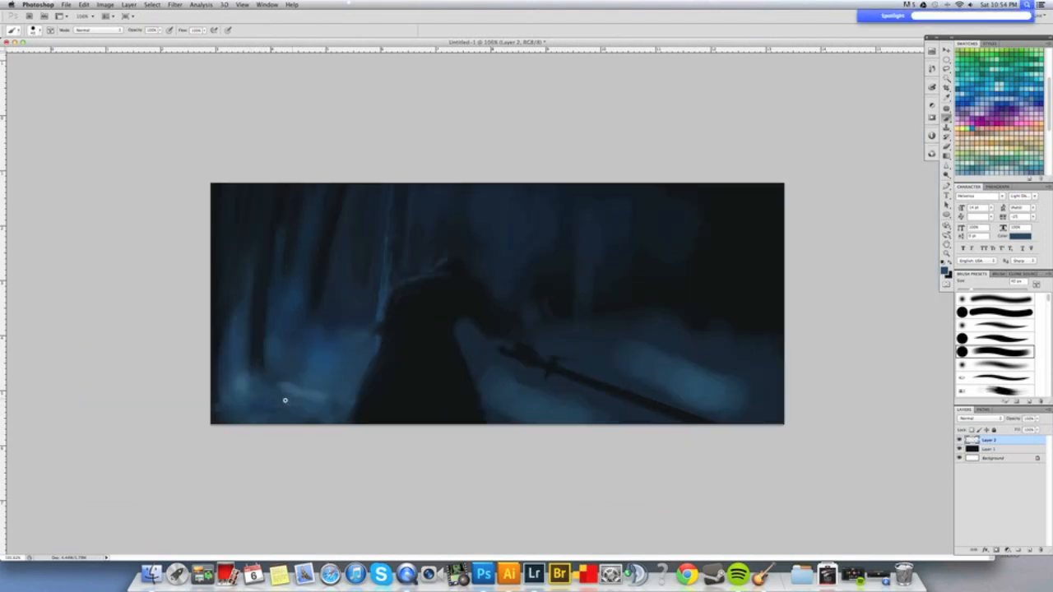
{"action": "scroll", "coordinate": [301, 405], "scroll_direction": "up", "scroll_amount": 3}
{"action": "scroll", "coordinate": [301, 406], "scroll_direction": "up", "scroll_amount": 1}
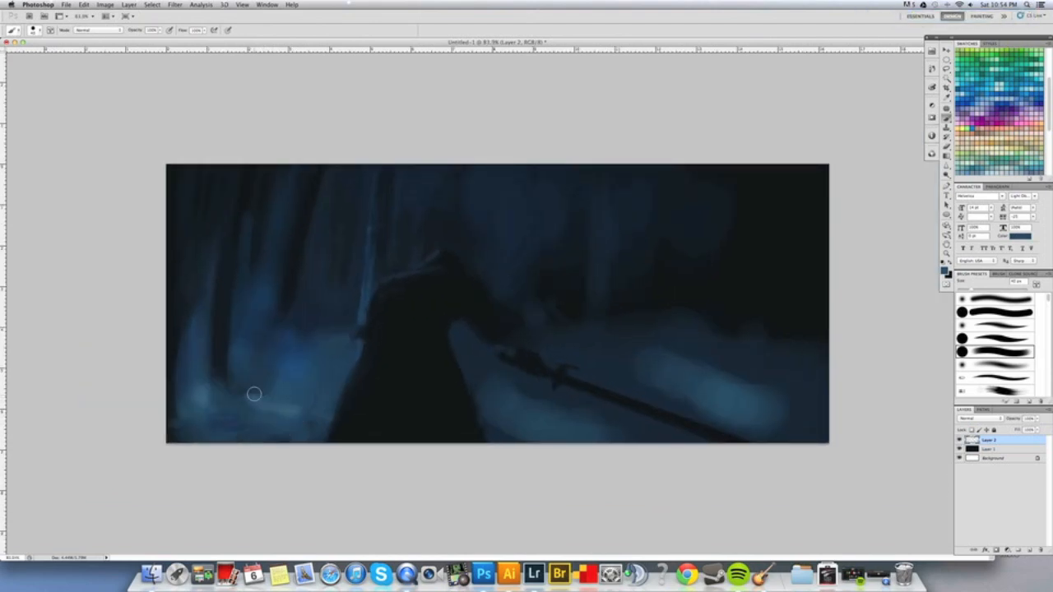
{"action": "left_click", "coordinate": [256, 409], "text": "alt"}
{"action": "left_click", "coordinate": [276, 407], "text": "alt"}
{"action": "left_click", "coordinate": [293, 387], "text": "alt"}
{"action": "left_click", "coordinate": [288, 374], "text": "alt"}
{"action": "left_click", "coordinate": [300, 370], "text": "alt"}
{"action": "scroll", "coordinate": [282, 404], "scroll_direction": "down", "scroll_amount": 5}
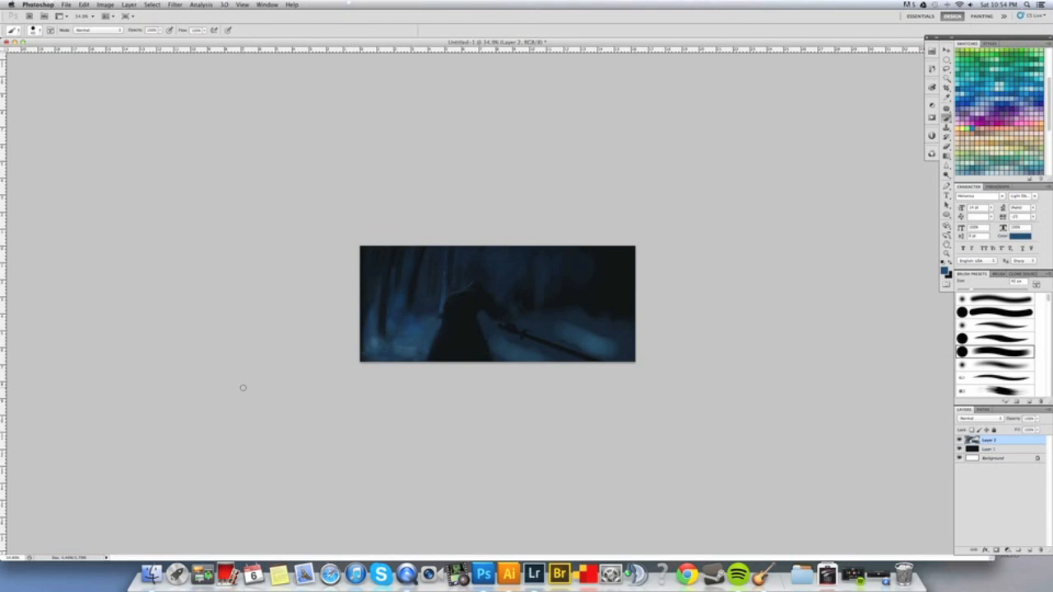
{"action": "scroll", "coordinate": [445, 335], "scroll_direction": "up", "scroll_amount": 4}
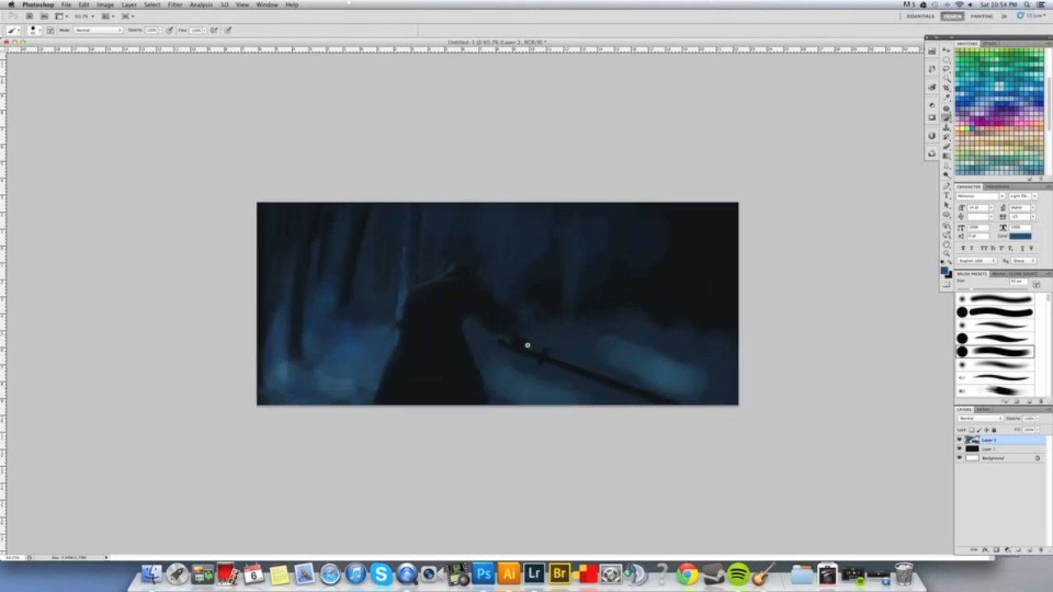
Move the painted layer slightly to the left to reposition the figure on the canvas.
{"action": "left_click", "coordinate": [947, 52]}
{"action": "left_click_drag", "start_coordinate": [509, 324], "coordinate": [486, 325]}
{"action": "key", "text": "shift+Left"}
{"action": "key", "text": "shift+Left"}
{"action": "key", "text": "Right"}
{"action": "key", "text": "Right"}
{"action": "key", "text": "Right"}
{"action": "key", "text": "Right"}
{"action": "key", "text": "Right"}
{"action": "key", "text": "Right"}
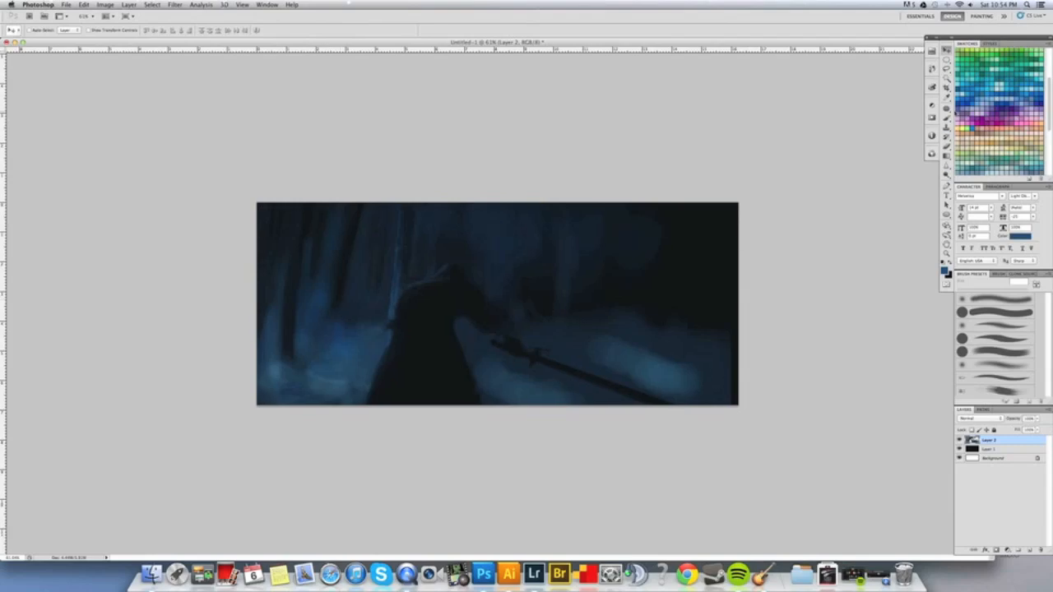
Enlarge the brush and cover the empty dark strip along the canvas's right edge with blue sampled beside it.
{"action": "key", "text": "b"}
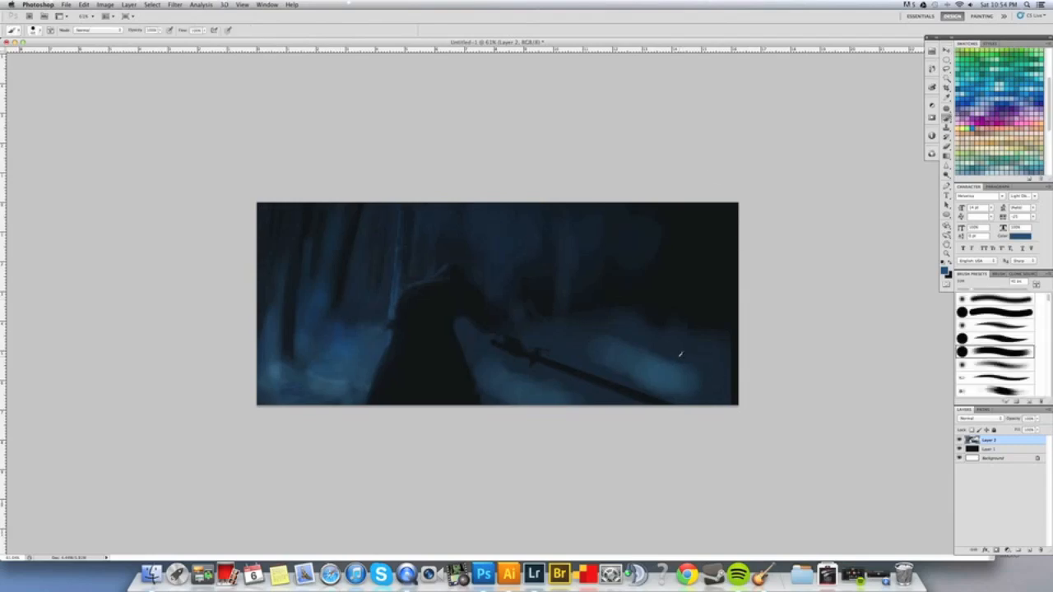
{"action": "left_click", "coordinate": [711, 360], "text": "alt"}
{"action": "key", "text": "bracketright"}
{"action": "key", "text": "bracketright"}
{"action": "key", "text": "bracketright"}
{"action": "key", "text": "bracketright"}
{"action": "left_click_drag", "start_coordinate": [724, 358], "coordinate": [705, 381]}
Spread sampled mist blues and muted dark blue across the dark background to the right of the figure.
{"action": "left_click", "coordinate": [661, 368], "text": "alt"}
{"action": "mouse_move", "coordinate": [649, 350]}
{"action": "left_mouse_down"}
{"action": "mouse_move", "coordinate": [593, 344]}
{"action": "mouse_move", "coordinate": [678, 335]}
{"action": "mouse_move", "coordinate": [703, 381]}
{"action": "mouse_move", "coordinate": [729, 355]}
{"action": "mouse_move", "coordinate": [687, 358]}
{"action": "mouse_move", "coordinate": [567, 228]}
{"action": "mouse_move", "coordinate": [492, 297]}
{"action": "left_mouse_up"}
{"action": "left_click", "coordinate": [690, 342], "text": "alt"}
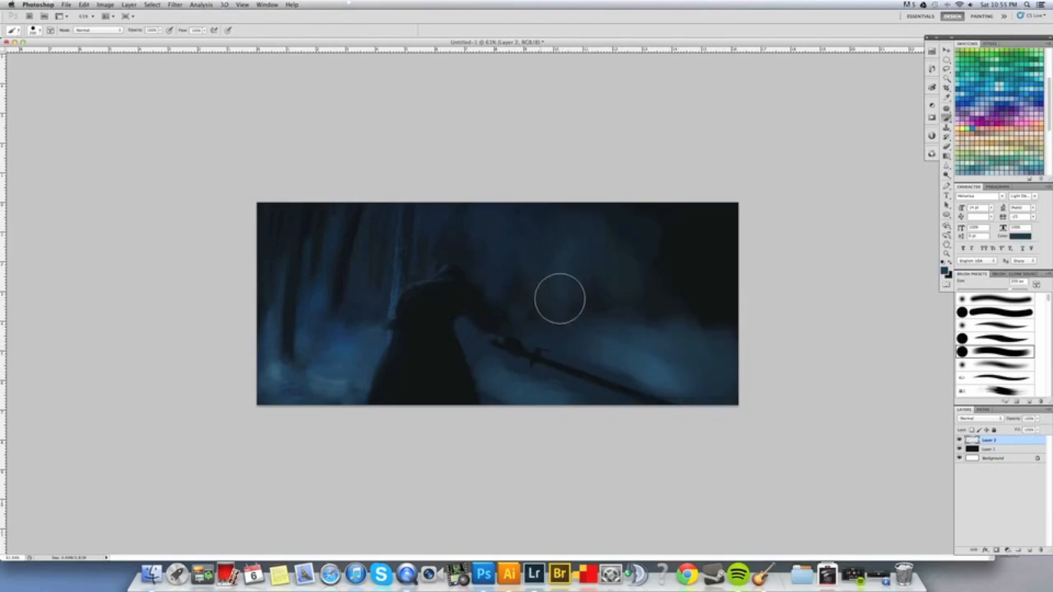
{"action": "mouse_move", "coordinate": [604, 293]}
{"action": "left_mouse_down"}
{"action": "mouse_move", "coordinate": [701, 334]}
{"action": "mouse_move", "coordinate": [725, 278]}
{"action": "mouse_move", "coordinate": [720, 306]}
{"action": "left_mouse_up"}
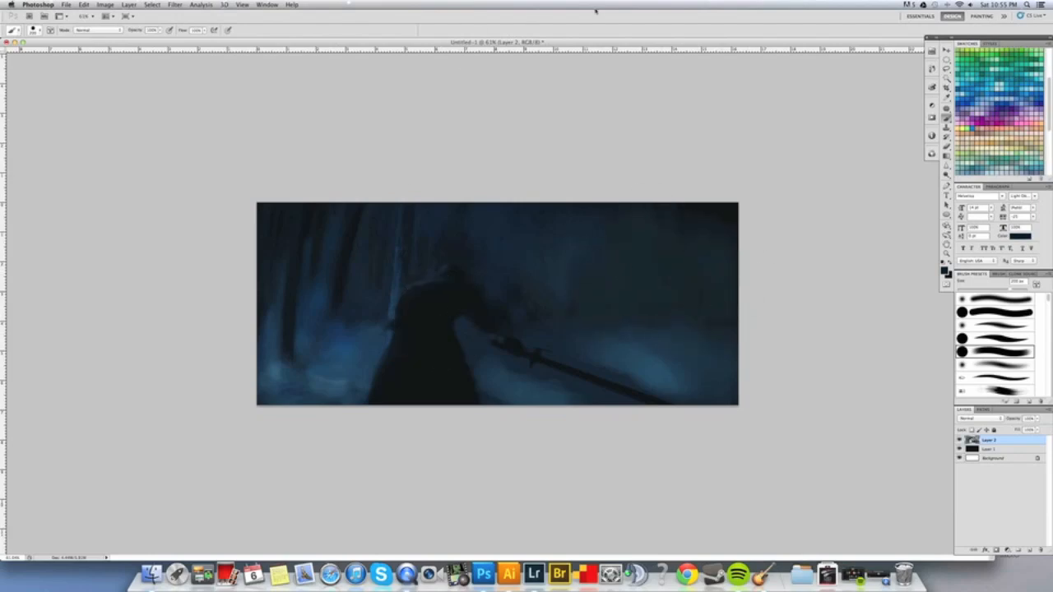
Enlarge the brush and paint a broad dark vertical trunk in the background beyond the sword hilt.
{"action": "left_click", "coordinate": [584, 368], "text": "alt"}
{"action": "key", "text": "bracketright"}
{"action": "key", "text": "bracketright"}
{"action": "key", "text": "bracketright"}
{"action": "key", "text": "bracketright"}
{"action": "key", "text": "bracketright"}
{"action": "left_click_drag", "start_coordinate": [564, 204], "coordinate": [583, 336]}
Shrink the brush, define that trunk, and add more dark trunks across the right side of the forest.
{"action": "key", "text": "bracketleft"}
{"action": "key", "text": "bracketleft"}
{"action": "key", "text": "bracketleft"}
{"action": "key", "text": "bracketleft"}
{"action": "left_click_drag", "start_coordinate": [570, 260], "coordinate": [585, 341]}
{"action": "mouse_move", "coordinate": [717, 231]}
{"action": "left_mouse_down"}
{"action": "mouse_move", "coordinate": [723, 325]}
{"action": "mouse_move", "coordinate": [710, 286]}
{"action": "mouse_move", "coordinate": [728, 366]}
{"action": "mouse_move", "coordinate": [705, 203]}
{"action": "mouse_move", "coordinate": [715, 308]}
{"action": "mouse_move", "coordinate": [701, 208]}
{"action": "left_mouse_up"}
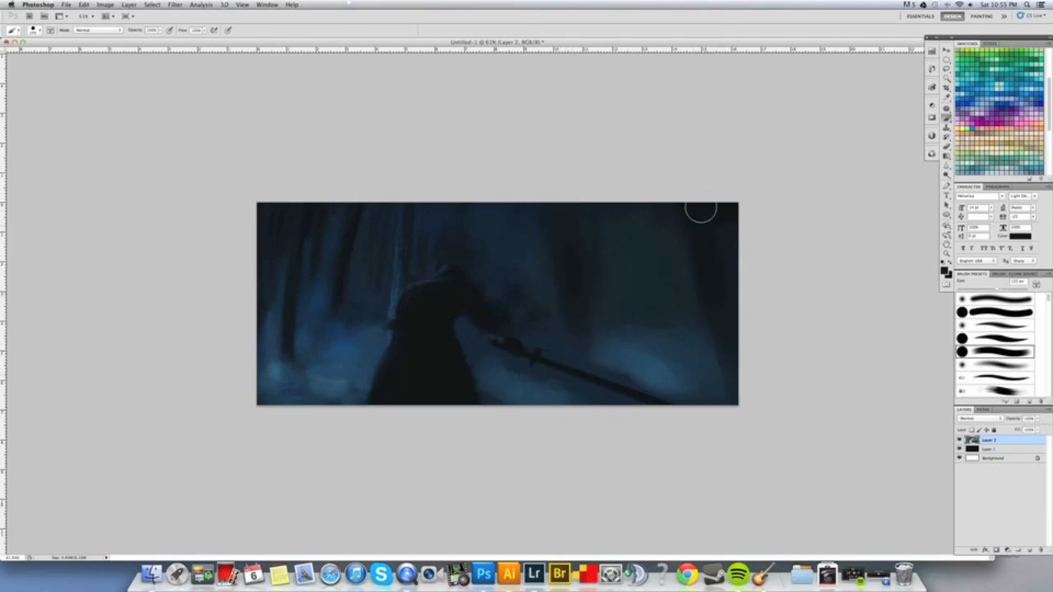
{"action": "mouse_move", "coordinate": [651, 181]}
{"action": "left_mouse_down"}
{"action": "mouse_move", "coordinate": [672, 347]}
{"action": "mouse_move", "coordinate": [641, 212]}
{"action": "left_mouse_up"}
Sample the brighter blue of the left mist and paint glowing haze between the right trunks and behind the sword hilt.
{"action": "left_click", "coordinate": [345, 351], "text": "alt"}
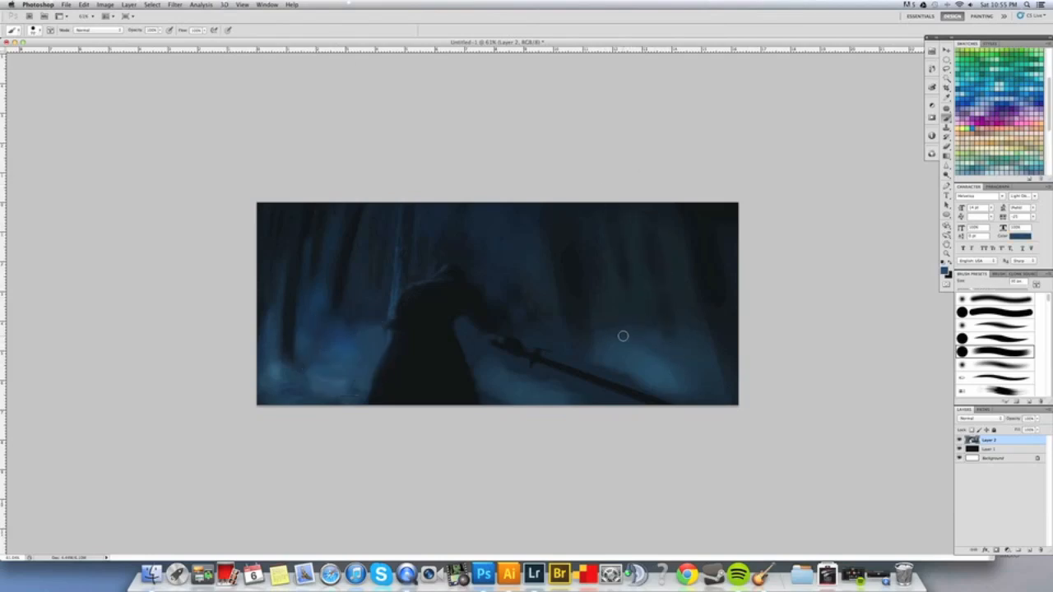
{"action": "mouse_move", "coordinate": [612, 319]}
{"action": "left_mouse_down"}
{"action": "mouse_move", "coordinate": [608, 351]}
{"action": "mouse_move", "coordinate": [628, 322]}
{"action": "mouse_move", "coordinate": [636, 352]}
{"action": "left_mouse_up"}
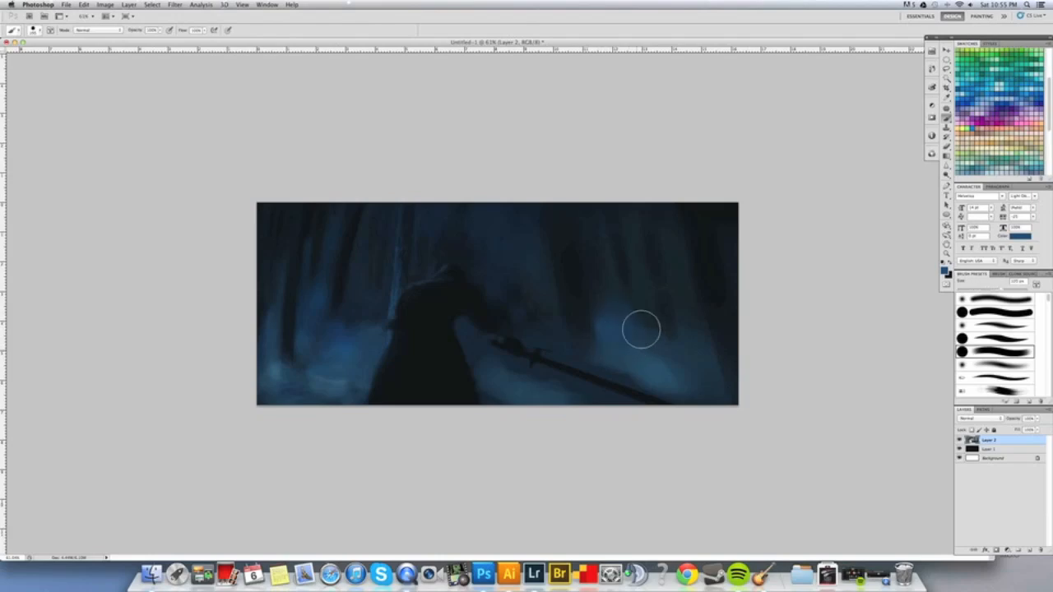
{"action": "key", "text": "bracketleft"}
{"action": "key", "text": "bracketleft"}
{"action": "key", "text": "bracketleft"}
{"action": "key", "text": "bracketleft"}
{"action": "mouse_move", "coordinate": [487, 334]}
{"action": "left_mouse_down"}
{"action": "mouse_move", "coordinate": [463, 324]}
{"action": "mouse_move", "coordinate": [482, 364]}
{"action": "mouse_move", "coordinate": [469, 337]}
{"action": "mouse_move", "coordinate": [515, 347]}
{"action": "mouse_move", "coordinate": [523, 333]}
{"action": "mouse_move", "coordinate": [550, 345]}
{"action": "left_mouse_up"}
Vary the brush size and paint blue haze on the ground below the sword blade.
{"action": "key", "text": "bracketright"}
{"action": "key", "text": "bracketleft"}
{"action": "key", "text": "bracketleft"}
{"action": "key", "text": "bracketleft"}
{"action": "key", "text": "bracketright"}
{"action": "key", "text": "bracketright"}
{"action": "key", "text": "bracketright"}
{"action": "key", "text": "bracketright"}
{"action": "left_click_drag", "start_coordinate": [592, 390], "coordinate": [590, 406]}
{"action": "key", "text": "bracketright"}
{"action": "key", "text": "bracketleft"}
{"action": "key", "text": "bracketleft"}
{"action": "key", "text": "bracketleft"}
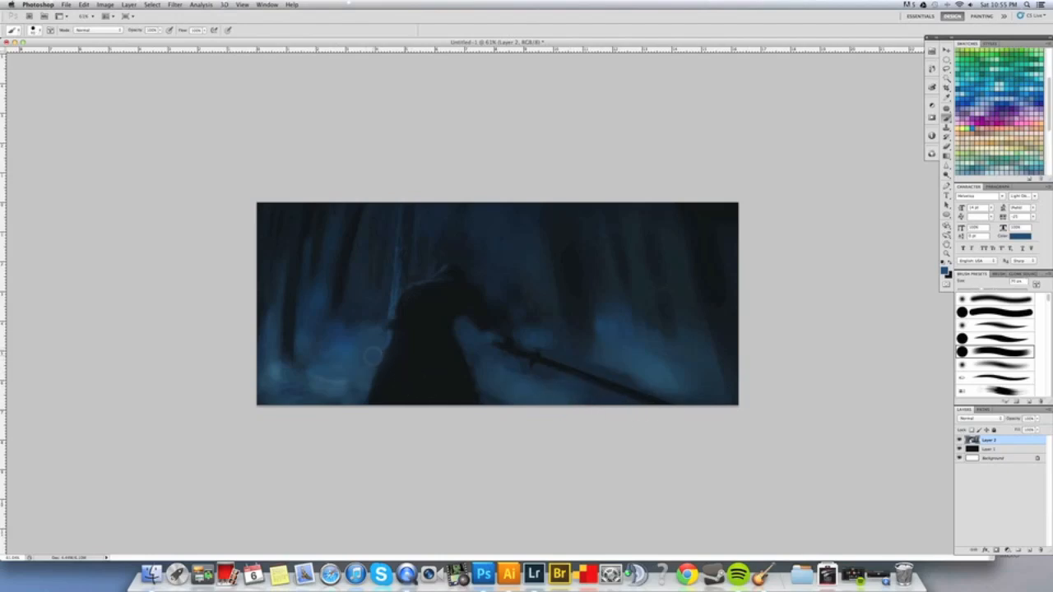
Keep adjusting the brush size while softening the mist around the sword's crossguard.
{"action": "key", "text": "bracketright"}
{"action": "key", "text": "bracketright"}
{"action": "key", "text": "bracketright"}
{"action": "key", "text": "bracketright"}
{"action": "key", "text": "bracketright"}
{"action": "key", "text": "bracketright"}
{"action": "key", "text": "bracketright"}
{"action": "key", "text": "bracketright"}
{"action": "key", "text": "bracketright"}
{"action": "key", "text": "bracketright"}
{"action": "key", "text": "bracketleft"}
{"action": "key", "text": "bracketleft"}
{"action": "key", "text": "bracketleft"}
{"action": "key", "text": "bracketleft"}
{"action": "key", "text": "bracketleft"}
{"action": "key", "text": "bracketright"}
{"action": "key", "text": "bracketright"}
{"action": "key", "text": "bracketright"}
{"action": "key", "text": "bracketright"}
{"action": "key", "text": "bracketright"}
{"action": "key", "text": "bracketleft"}
{"action": "key", "text": "bracketleft"}
{"action": "key", "text": "bracketleft"}
{"action": "key", "text": "bracketleft"}
{"action": "key", "text": "bracketleft"}
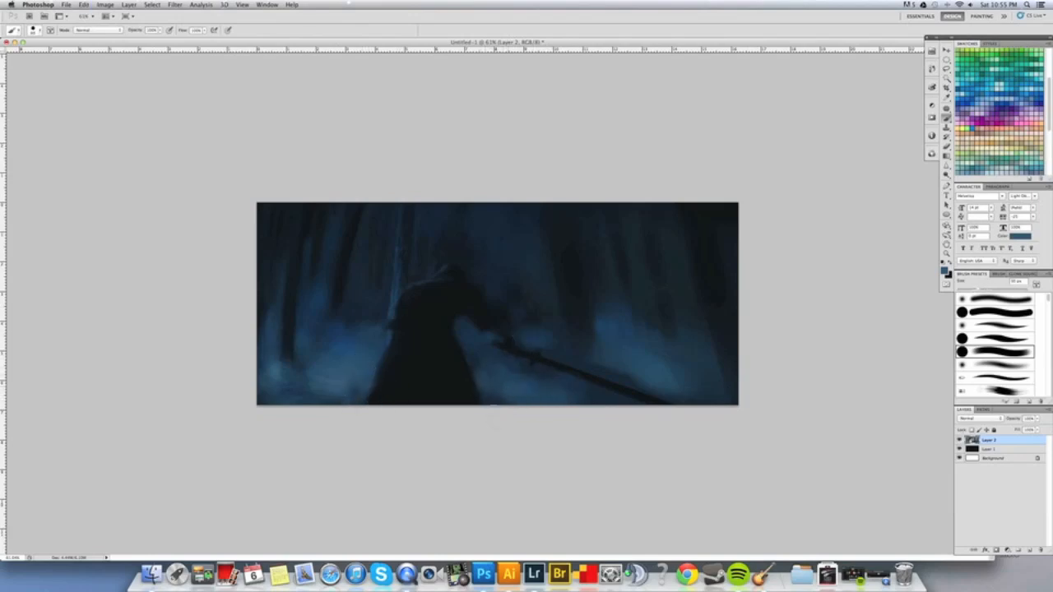
Sample the silhouette's near-black and repaint the cloak's edge, the sword arm and the hilt.
{"action": "left_click", "coordinate": [451, 365], "text": "alt"}
{"action": "left_click", "coordinate": [531, 352], "text": "alt"}
{"action": "scroll", "coordinate": [517, 348], "scroll_direction": "down", "scroll_amount": 7}
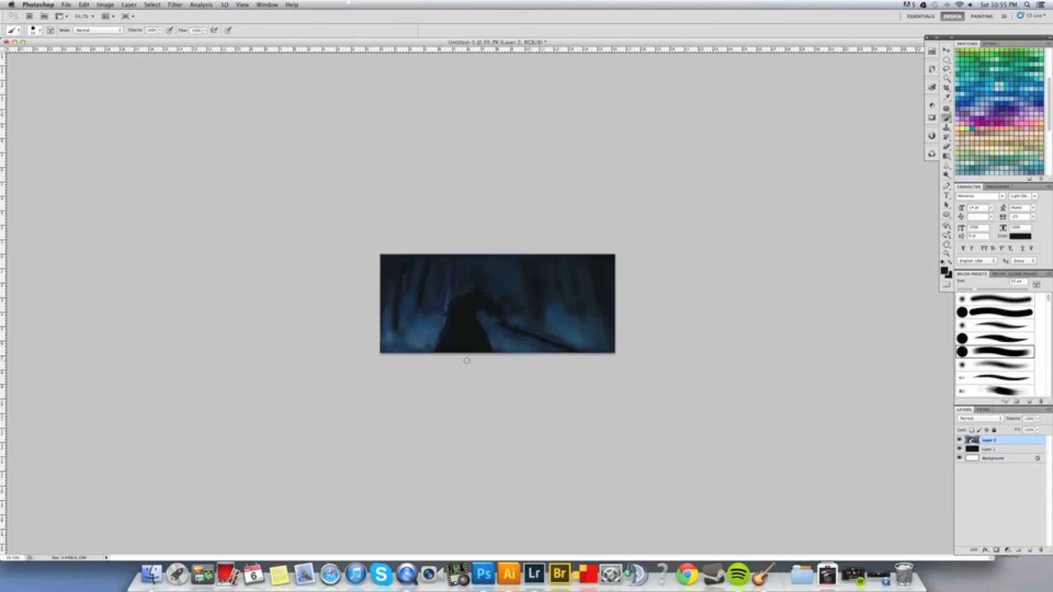
{"action": "scroll", "coordinate": [496, 306], "scroll_direction": "up", "scroll_amount": 8}
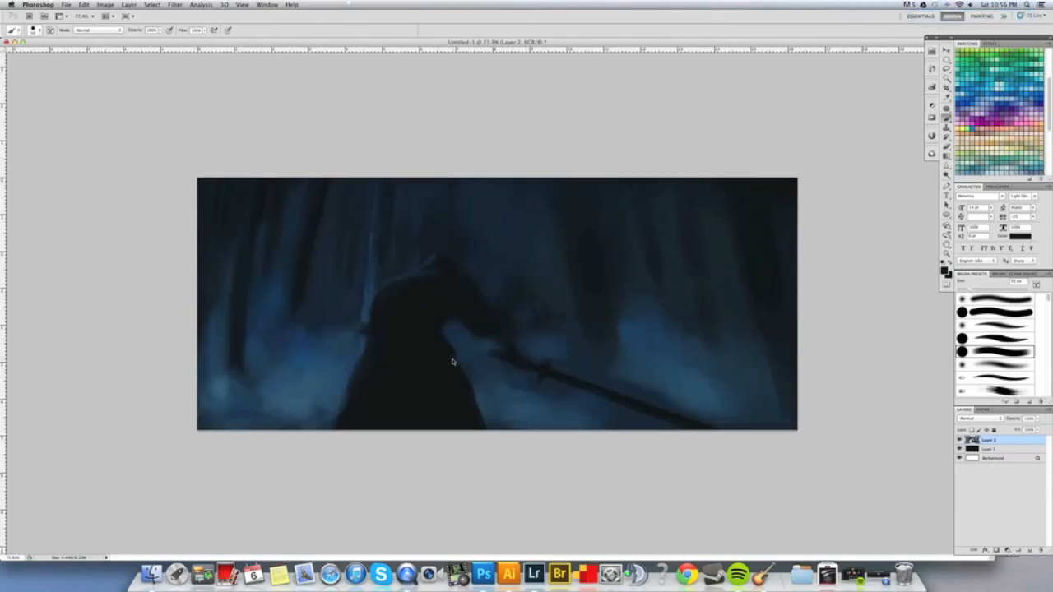
{"action": "left_click_drag", "start_coordinate": [463, 391], "coordinate": [463, 409]}
{"action": "mouse_move", "coordinate": [527, 341]}
{"action": "left_mouse_down"}
{"action": "mouse_move", "coordinate": [513, 341]}
{"action": "mouse_move", "coordinate": [543, 343]}
{"action": "left_mouse_up"}
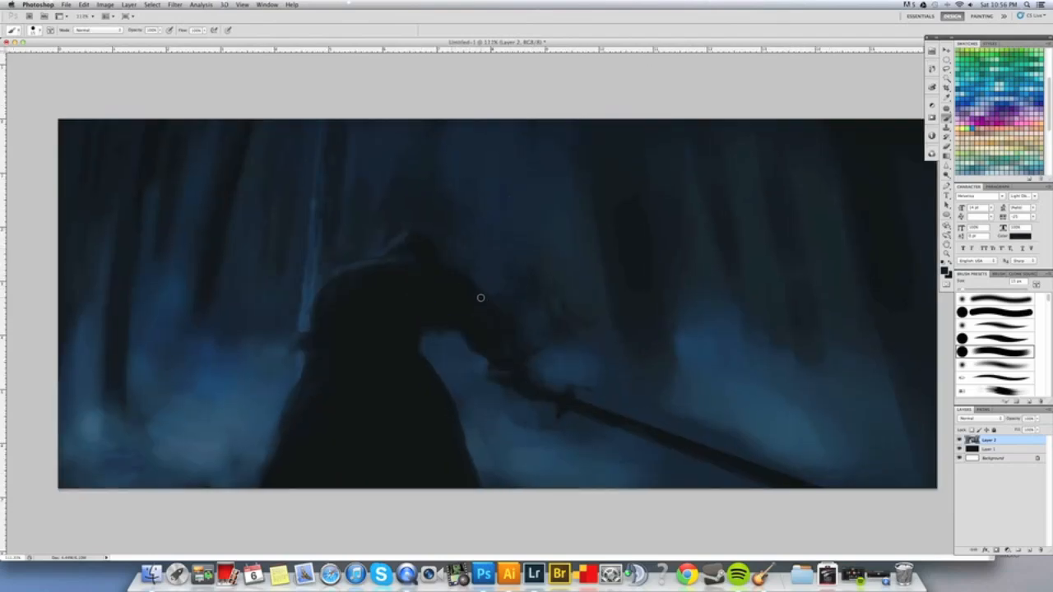
{"action": "key", "text": "F2"}
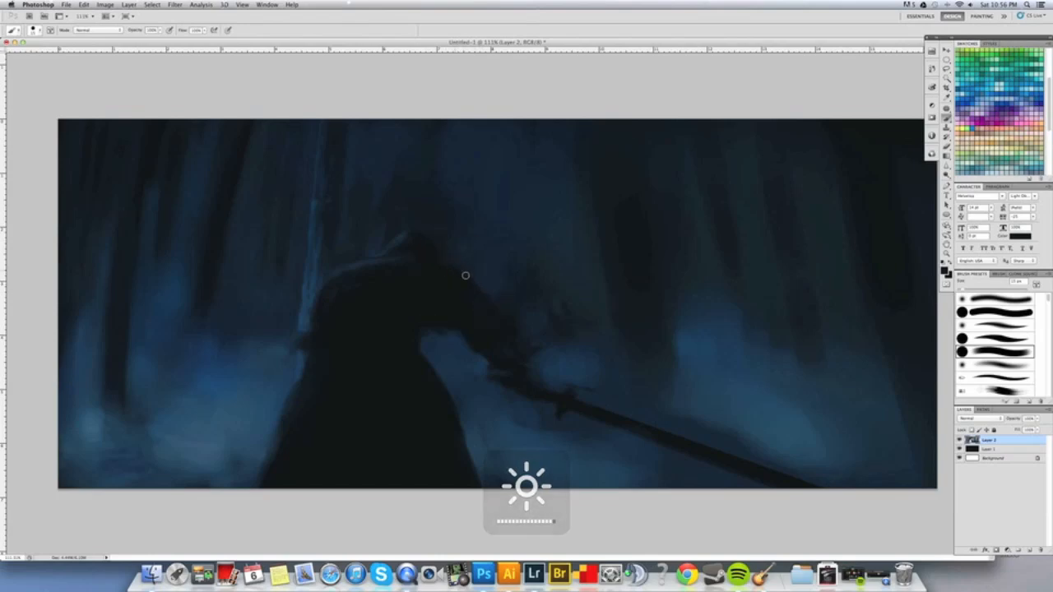
Refine the sword arm's outline and the gap beneath it with tones sampled from the background and silhouette.
{"action": "left_click", "coordinate": [503, 298], "text": "alt"}
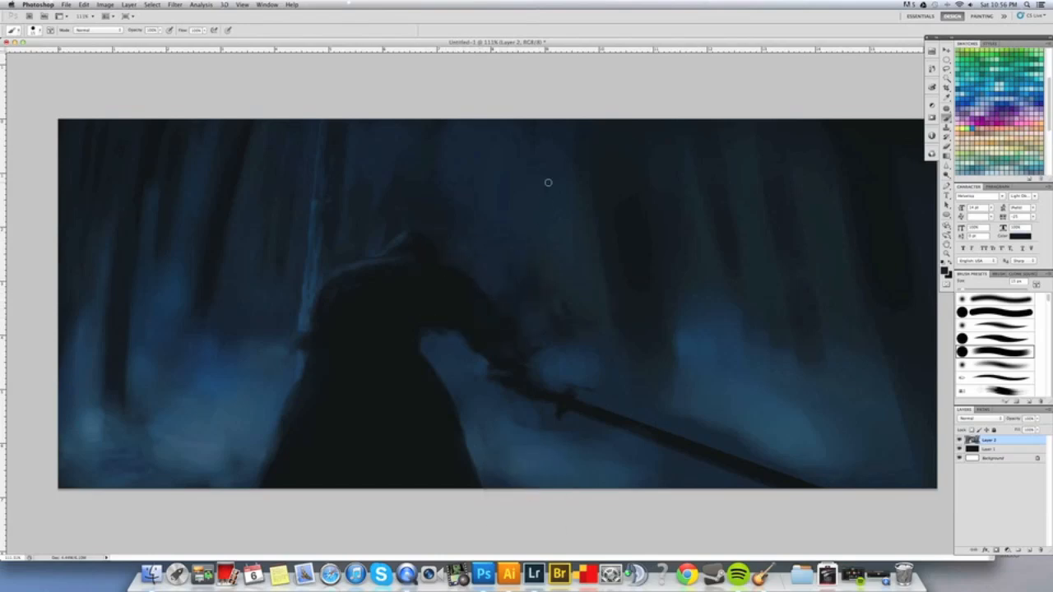
{"action": "key", "text": "bracketright"}
{"action": "left_click", "coordinate": [445, 357], "text": "alt"}
{"action": "mouse_move", "coordinate": [440, 341]}
{"action": "left_mouse_down"}
{"action": "mouse_move", "coordinate": [429, 340]}
{"action": "mouse_move", "coordinate": [465, 338]}
{"action": "mouse_move", "coordinate": [486, 369]}
{"action": "mouse_move", "coordinate": [470, 358]}
{"action": "left_mouse_up"}
{"action": "left_click", "coordinate": [531, 304], "text": "alt"}
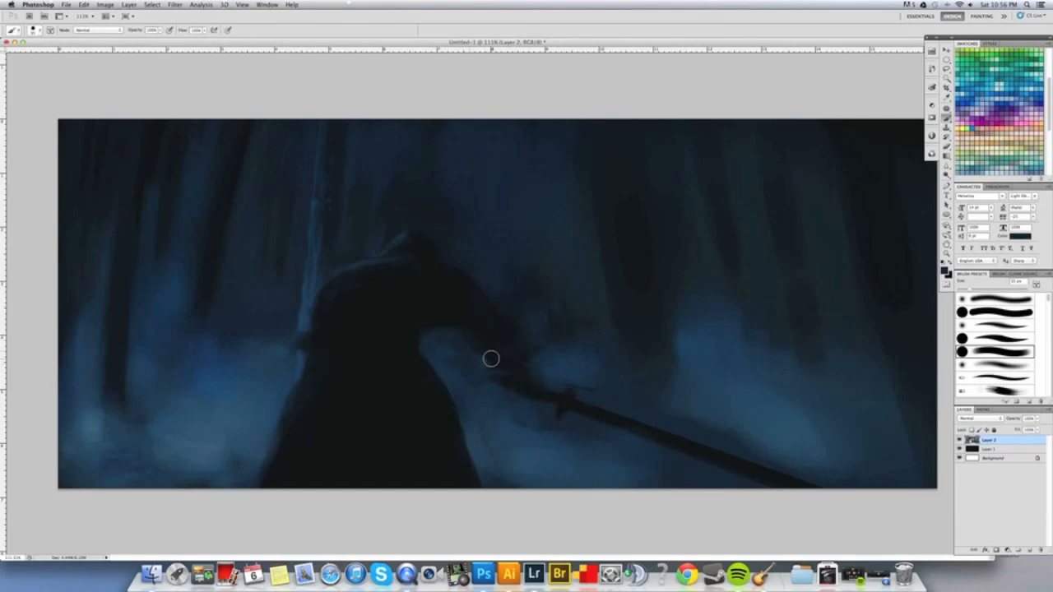
{"action": "left_click", "coordinate": [448, 354], "text": "alt"}
{"action": "left_click_drag", "start_coordinate": [493, 362], "coordinate": [505, 369]}
Pick a bright red swatch and paint two short crossguard blades plus a straight blade from the hilt to the canvas's bottom edge.
{"action": "key", "text": "super+space"}
{"action": "key", "text": "Escape"}
{"action": "key", "text": "super+minus"}
{"action": "key", "text": "super+minus"}
{"action": "key", "text": "super+minus"}
{"action": "key", "text": "super+minus"}
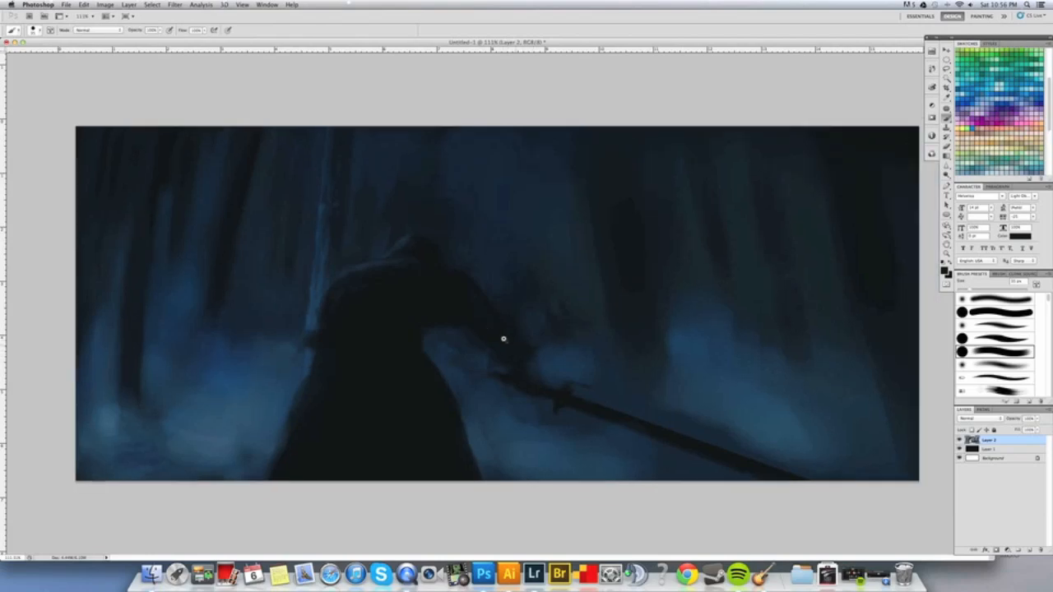
{"action": "key", "text": "super+space"}
{"action": "left_click_drag", "start_coordinate": [536, 352], "coordinate": [658, 354]}
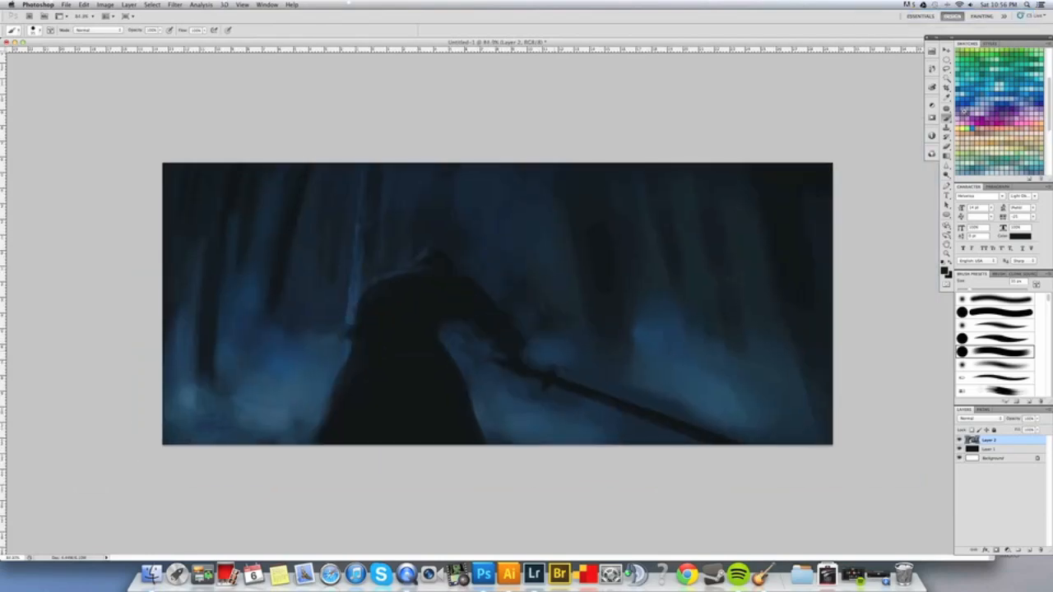
{"action": "scroll", "coordinate": [1044, 74], "scroll_direction": "up", "scroll_amount": 10}
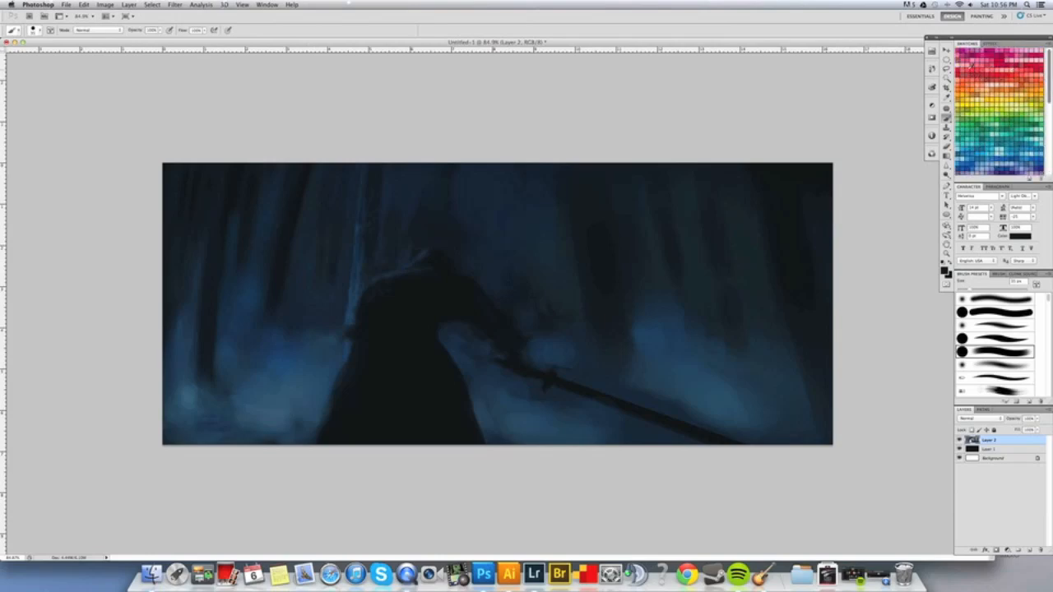
{"action": "left_click", "coordinate": [958, 68]}
{"action": "left_click_drag", "start_coordinate": [556, 366], "coordinate": [558, 350]}
{"action": "left_click_drag", "start_coordinate": [544, 403], "coordinate": [548, 386]}
{"action": "left_click", "coordinate": [558, 379]}
{"action": "left_click", "coordinate": [742, 444], "text": "shift"}
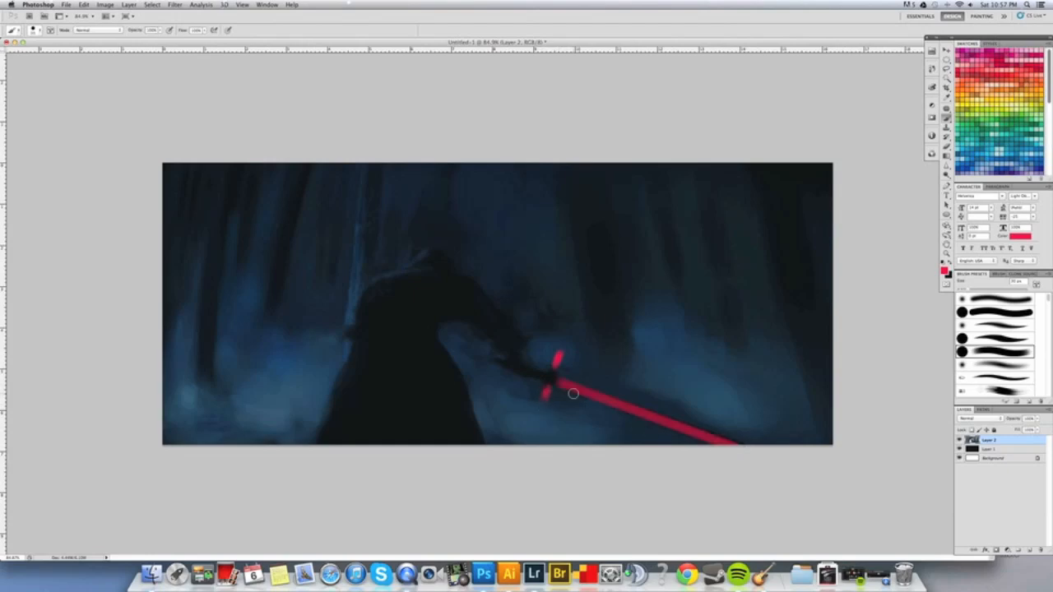
Sample a pale blue from the lower-left mist and paint a thin light tree trunk rising just above the sword's blade.
{"action": "key", "text": "super+space"}
{"action": "mouse_move", "coordinate": [665, 401]}
{"action": "left_mouse_down"}
{"action": "mouse_move", "coordinate": [630, 404]}
{"action": "mouse_move", "coordinate": [683, 401]}
{"action": "left_mouse_up"}
{"action": "left_click", "coordinate": [127, 468], "text": "alt"}
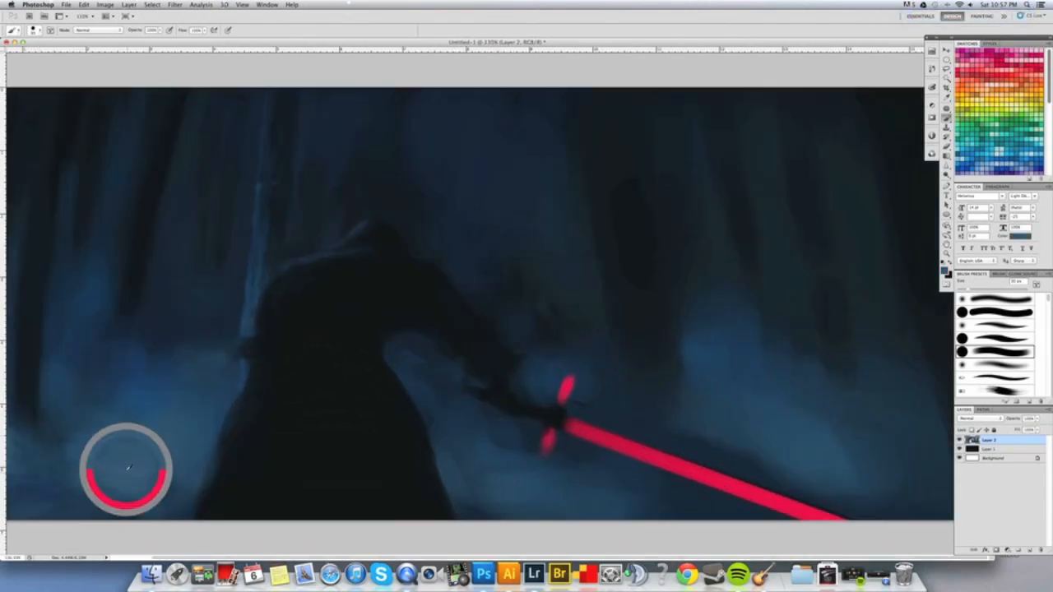
{"action": "mouse_move", "coordinate": [617, 429]}
{"action": "left_mouse_down"}
{"action": "mouse_move", "coordinate": [608, 349]}
{"action": "mouse_move", "coordinate": [616, 423]}
{"action": "mouse_move", "coordinate": [612, 274]}
{"action": "mouse_move", "coordinate": [617, 304]}
{"action": "mouse_move", "coordinate": [602, 229]}
{"action": "mouse_move", "coordinate": [633, 299]}
{"action": "mouse_move", "coordinate": [607, 260]}
{"action": "mouse_move", "coordinate": [620, 336]}
{"action": "mouse_move", "coordinate": [605, 201]}
{"action": "left_mouse_up"}
{"action": "key", "text": "]"}
{"action": "key", "text": "]"}
{"action": "key", "text": "]"}
{"action": "key", "text": "]"}
{"action": "key", "text": "]"}
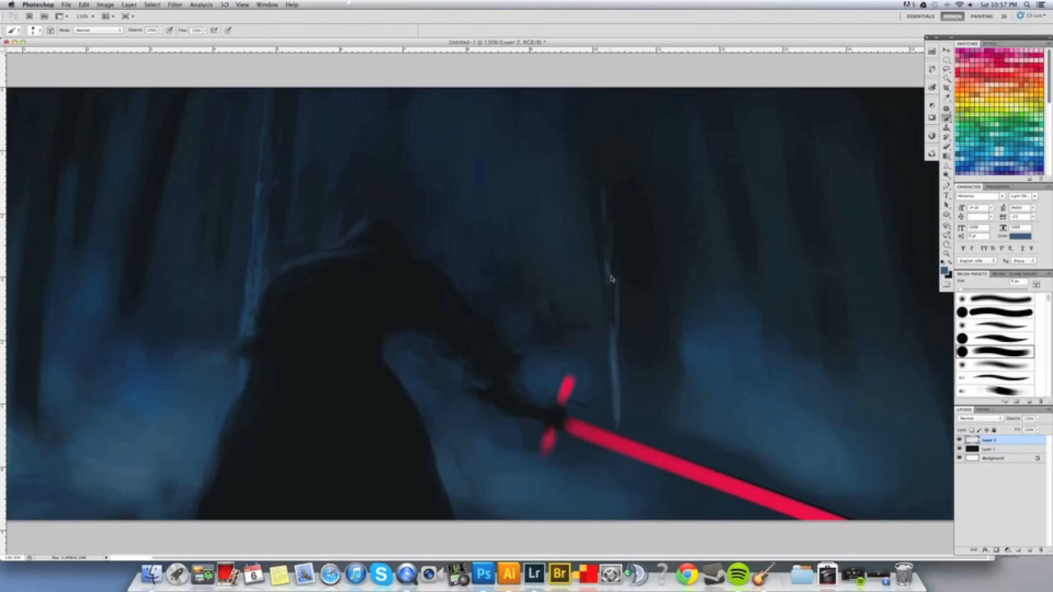
Choose a tapered brush preset and paint fine bare branches atop the pale trunk and among the upper-right trees, trimming with a sampled dark tone.
{"action": "left_click", "coordinate": [981, 338]}
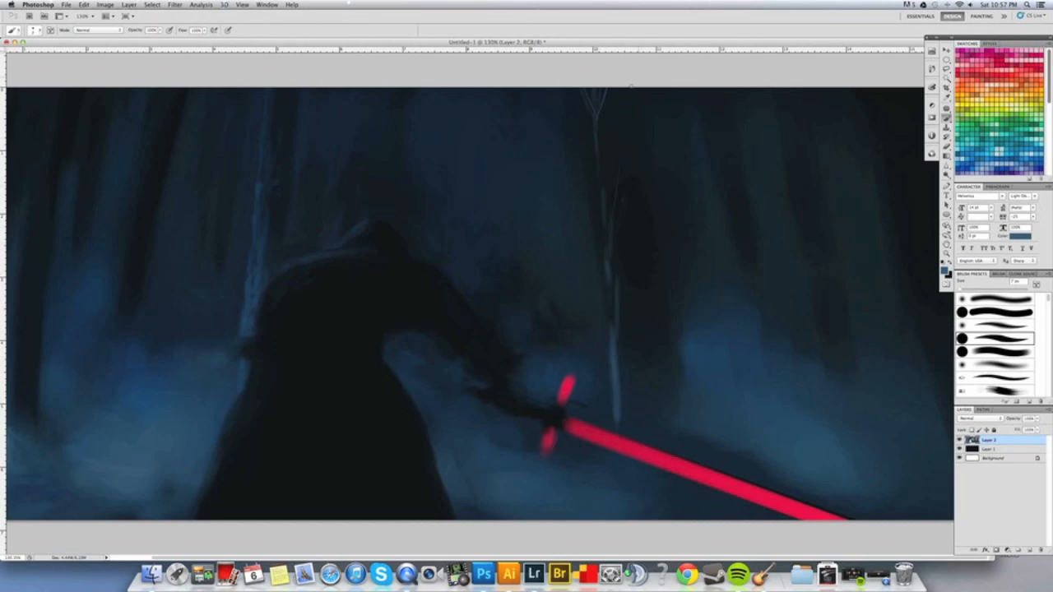
{"action": "scroll", "coordinate": [678, 266], "scroll_direction": "down", "scroll_amount": 5}
{"action": "scroll", "coordinate": [673, 266], "scroll_direction": "up", "scroll_amount": 2}
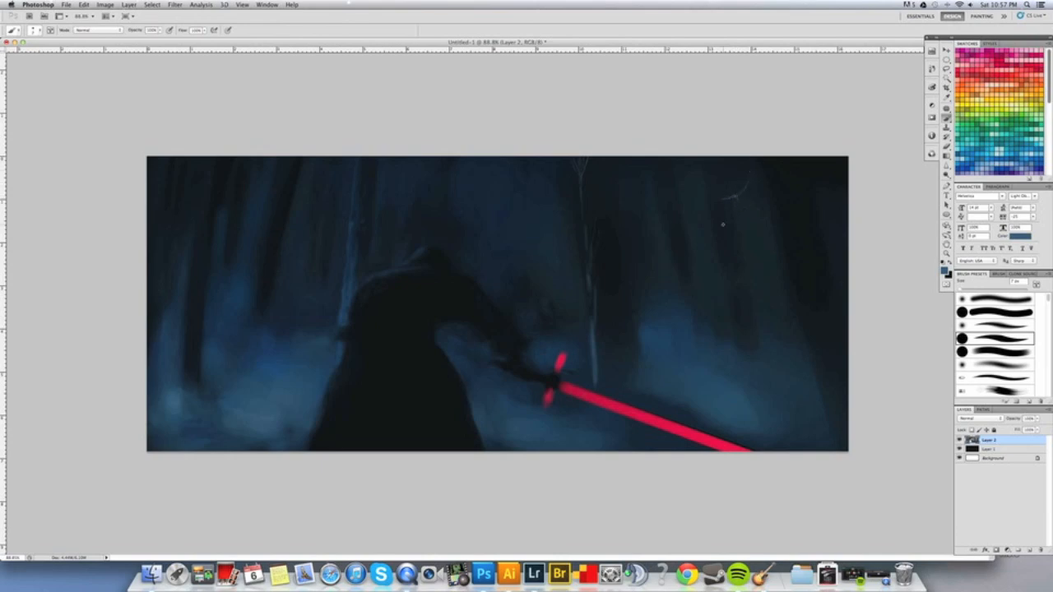
{"action": "left_click", "coordinate": [752, 193], "text": "alt"}
{"action": "left_click_drag", "start_coordinate": [739, 204], "coordinate": [738, 206]}
{"action": "key", "text": "super+space"}
{"action": "left_click_drag", "start_coordinate": [733, 217], "coordinate": [729, 211]}
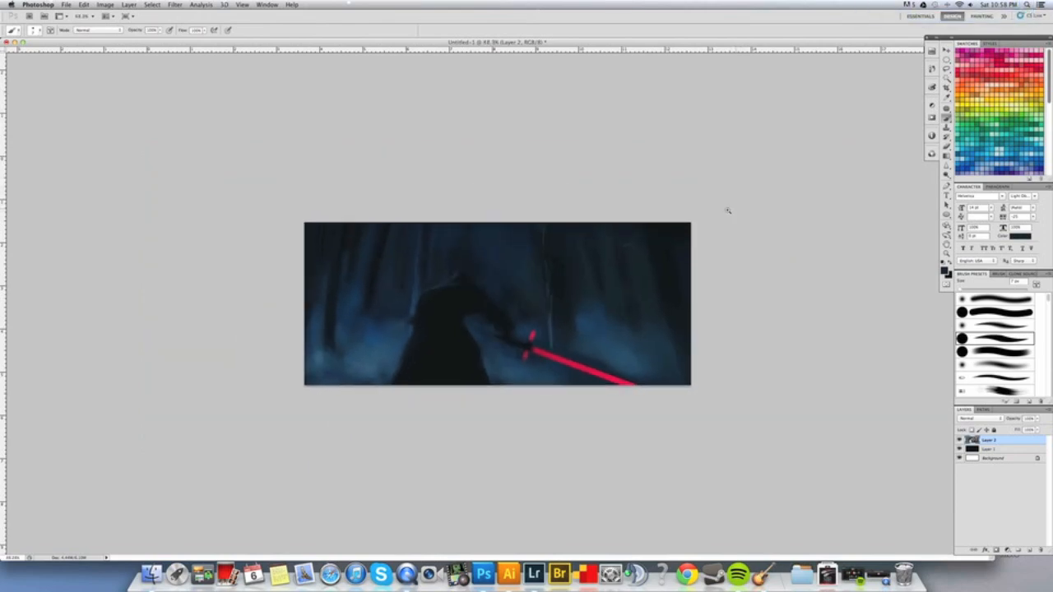
{"action": "left_click_drag", "start_coordinate": [439, 297], "coordinate": [240, 312]}
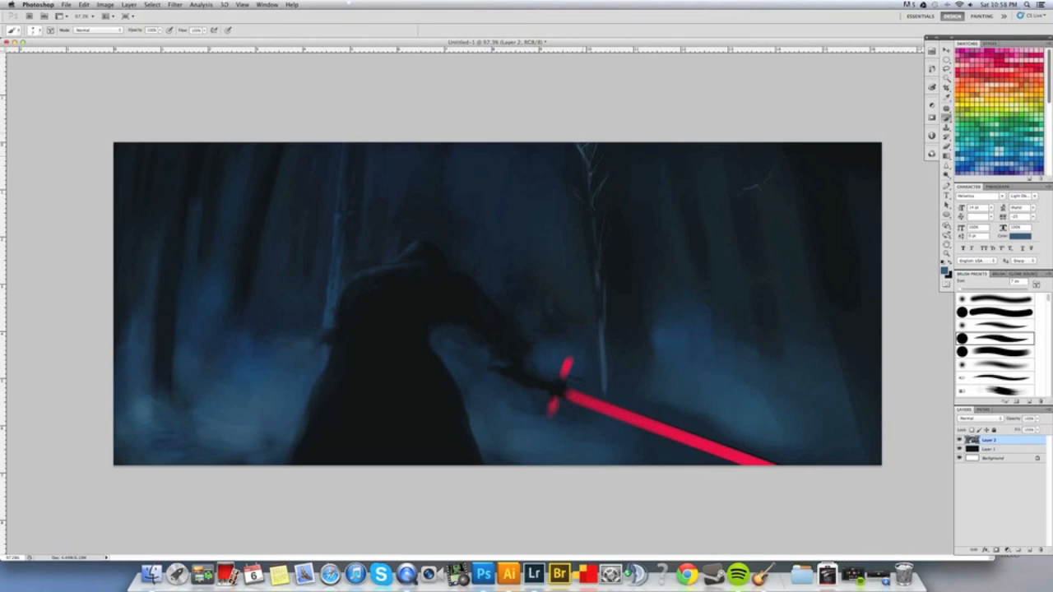
Refine the pale tree's trunk and twigs from top to base using tones sampled along its length.
{"action": "left_click", "coordinate": [598, 280], "text": "alt"}
{"action": "left_click", "coordinate": [605, 331], "text": "alt"}
{"action": "left_click", "coordinate": [605, 354], "text": "alt"}
{"action": "left_click_drag", "start_coordinate": [605, 368], "coordinate": [606, 391]}
{"action": "left_click", "coordinate": [591, 184], "text": "alt"}
{"action": "left_click", "coordinate": [599, 277], "text": "alt"}
{"action": "left_click_drag", "start_coordinate": [601, 265], "coordinate": [599, 238]}
{"action": "left_click_drag", "start_coordinate": [592, 173], "coordinate": [605, 165]}
{"action": "scroll", "coordinate": [582, 235], "scroll_direction": "down", "scroll_amount": 5}
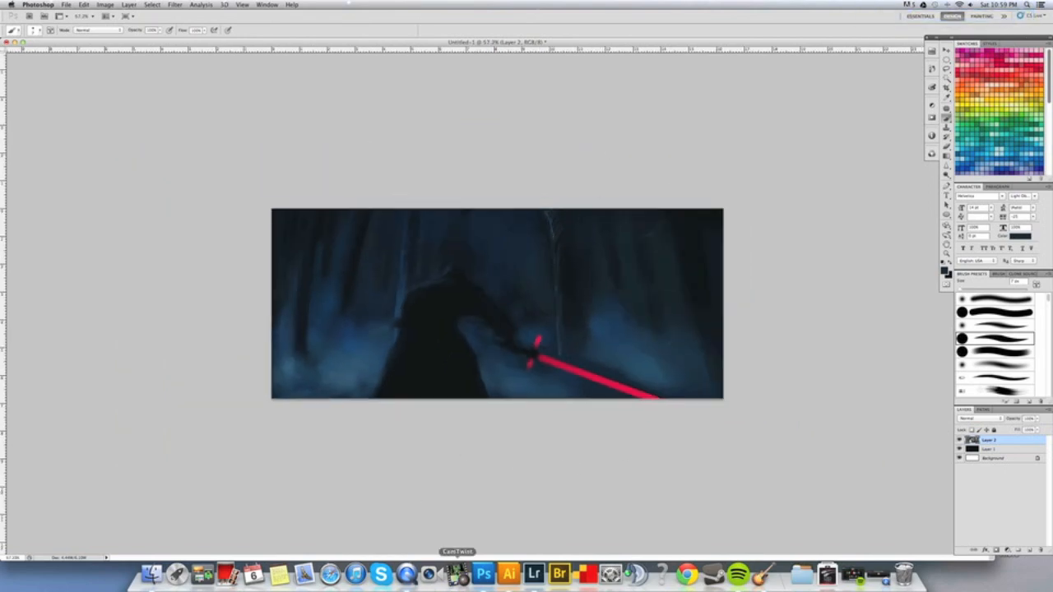
Switch to GarageBand, stop the current voice take, start a new recording on the Male Basic track, and return to Photoshop.
{"action": "left_click", "coordinate": [763, 574]}
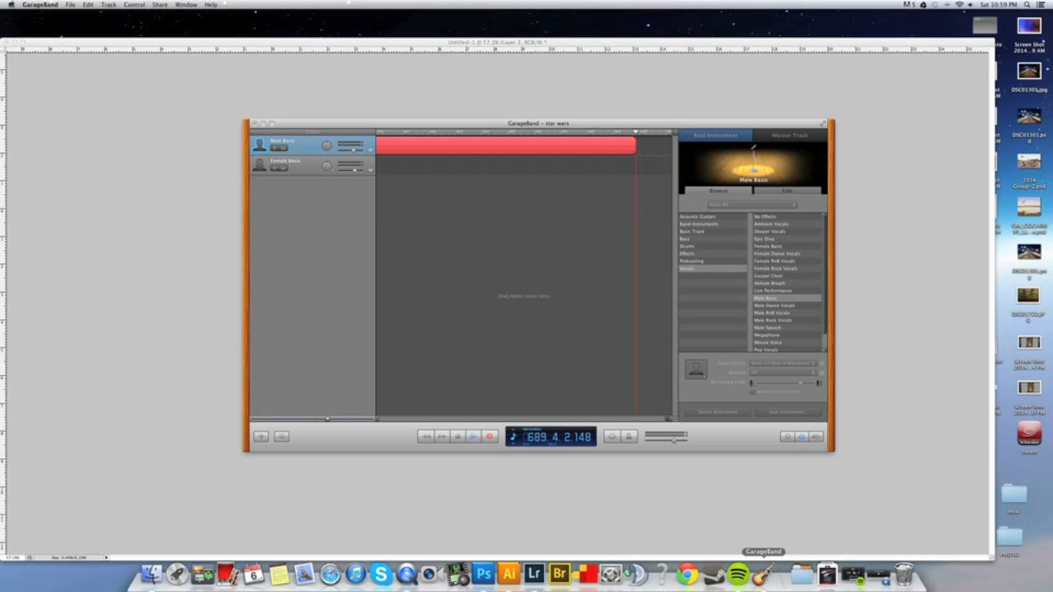
{"action": "left_click", "coordinate": [489, 437]}
{"action": "left_click", "coordinate": [408, 574]}
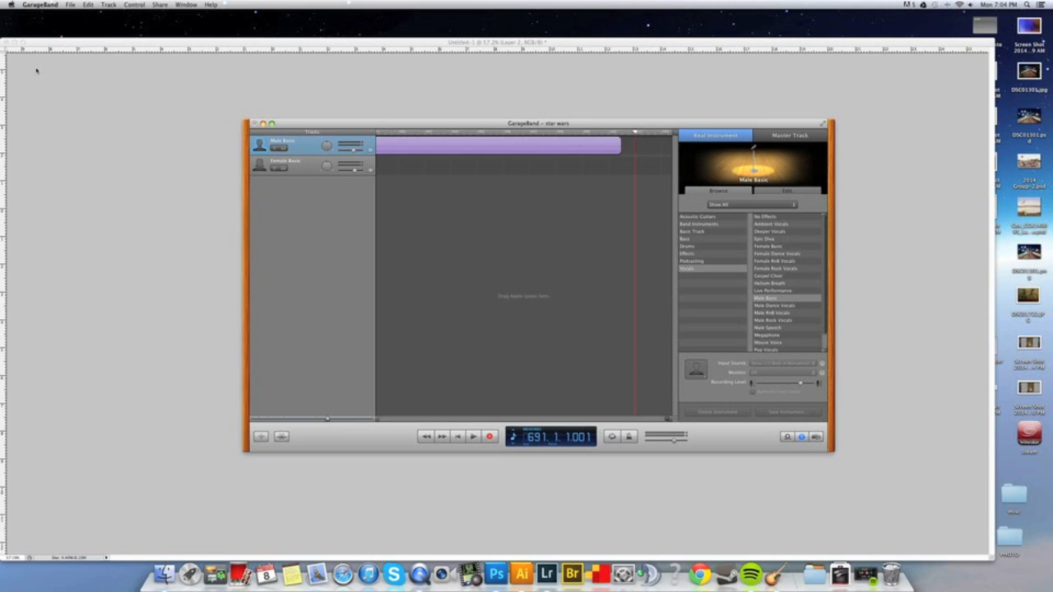
{"action": "key", "text": "r"}
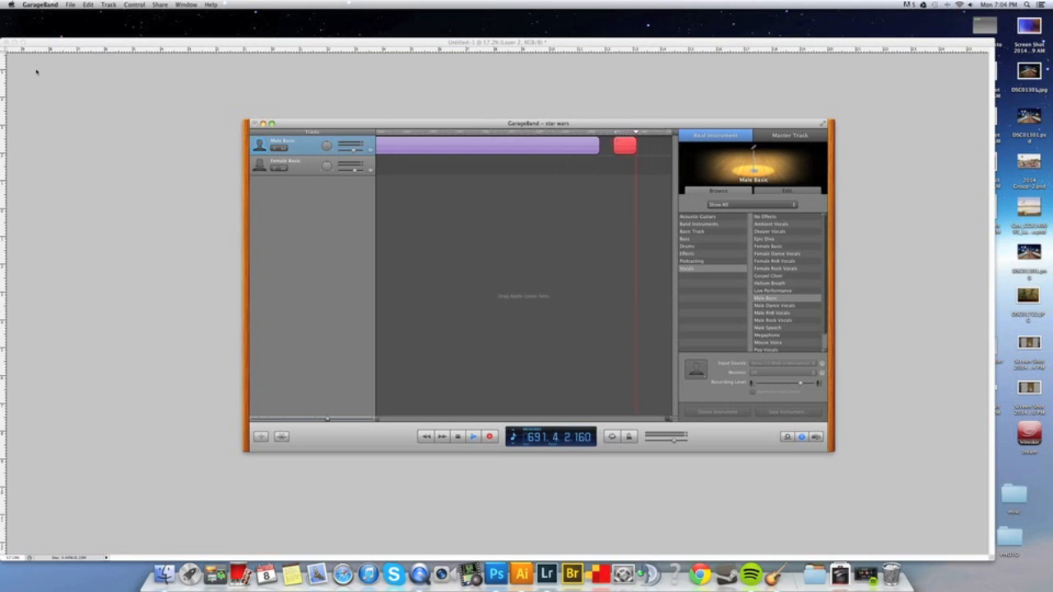
{"action": "key", "text": "super+m"}
{"action": "left_click", "coordinate": [230, 246]}
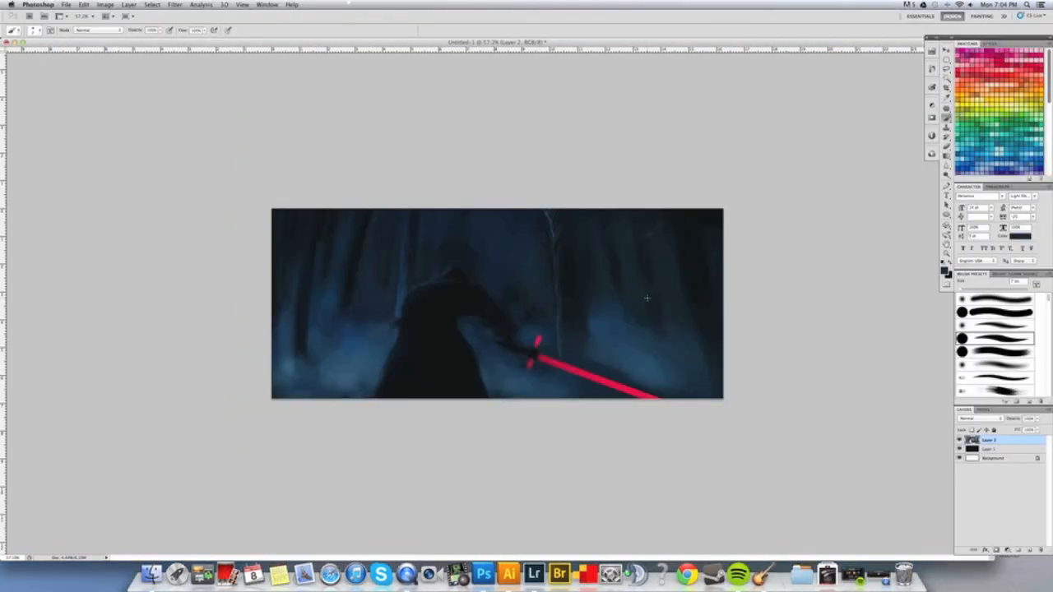
Add a new empty layer above the painted layer.
{"action": "scroll", "coordinate": [565, 345], "scroll_direction": "up", "scroll_amount": 7}
{"action": "scroll", "coordinate": [564, 344], "scroll_direction": "down", "scroll_amount": 3}
{"action": "scroll", "coordinate": [563, 343], "scroll_direction": "down", "scroll_amount": 1}
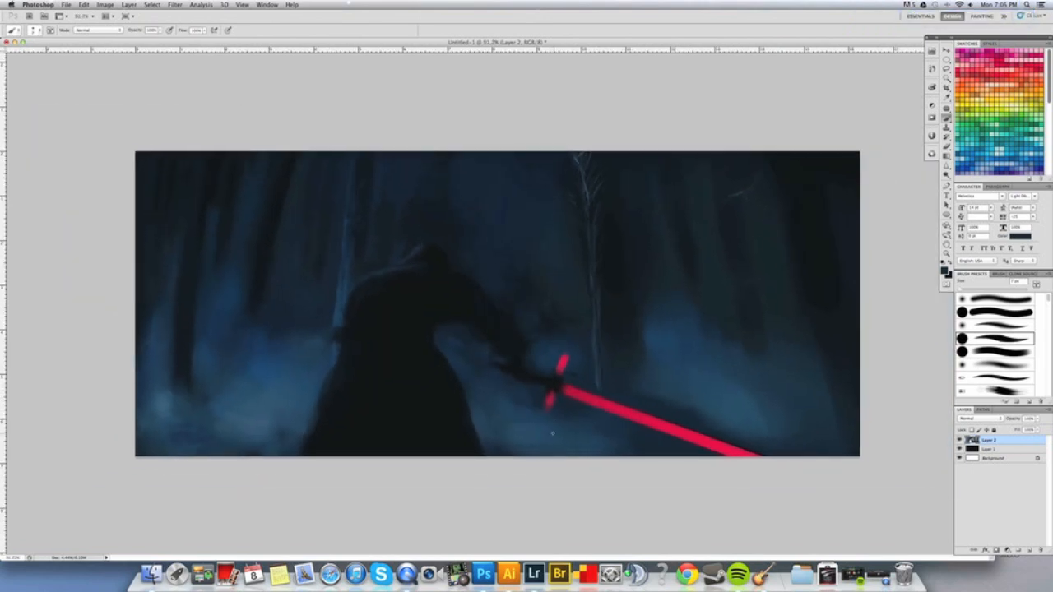
{"action": "scroll", "coordinate": [527, 325], "scroll_direction": "up", "scroll_amount": 3}
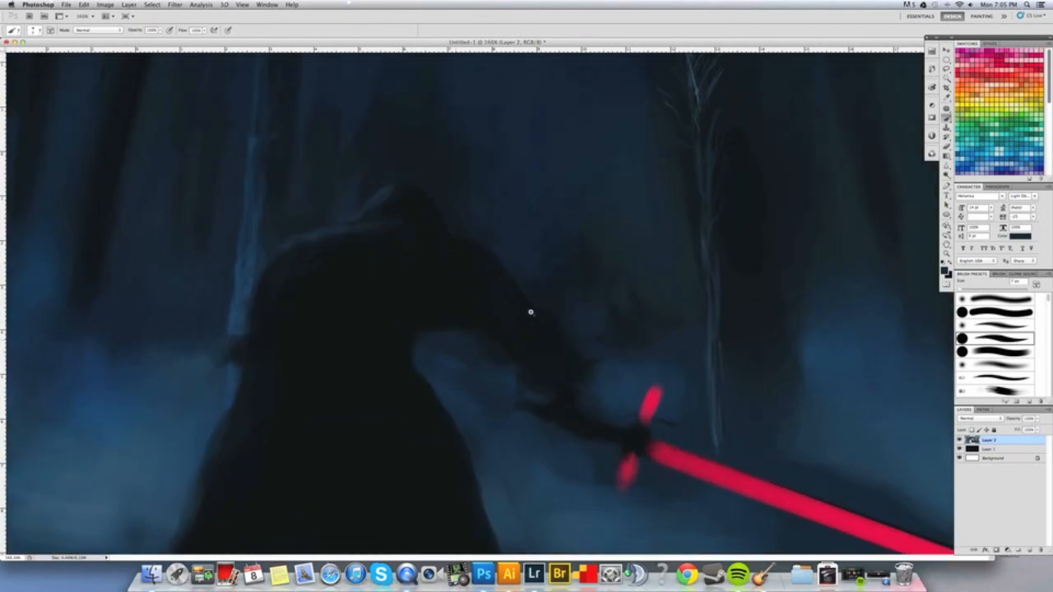
{"action": "left_click", "coordinate": [1030, 551]}
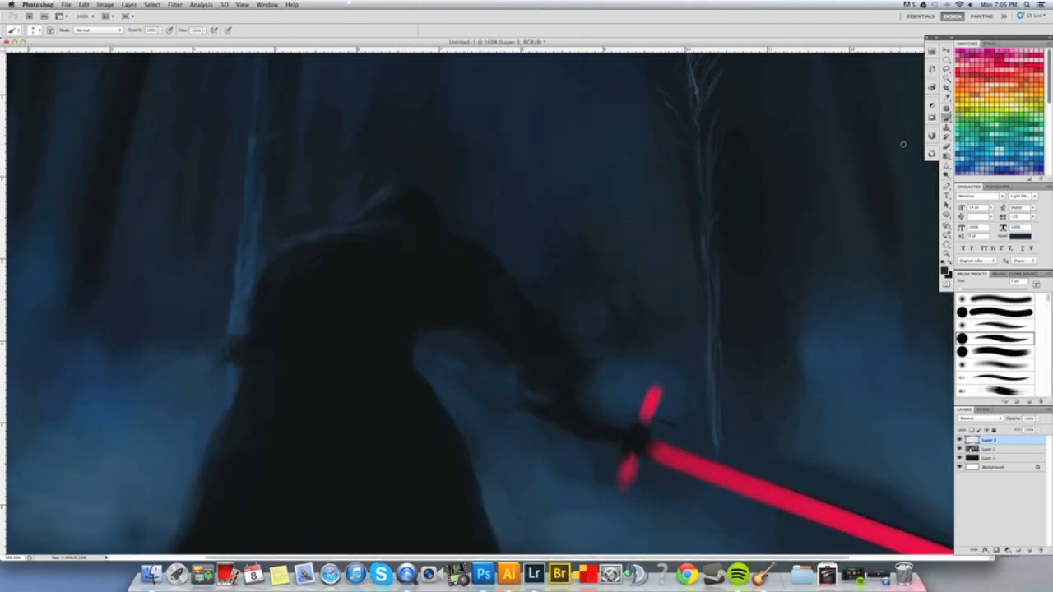
Sample blue from the left tree trunk and paint soft light strokes in the gap beneath the sword arm with a small brush.
{"action": "left_click", "coordinate": [240, 307], "text": "alt"}
{"action": "left_click", "coordinate": [994, 354]}
{"action": "key", "text": "bracketright"}
{"action": "key", "text": "bracketright"}
{"action": "key", "text": "bracketright"}
{"action": "key", "text": "["}
{"action": "key", "text": "["}
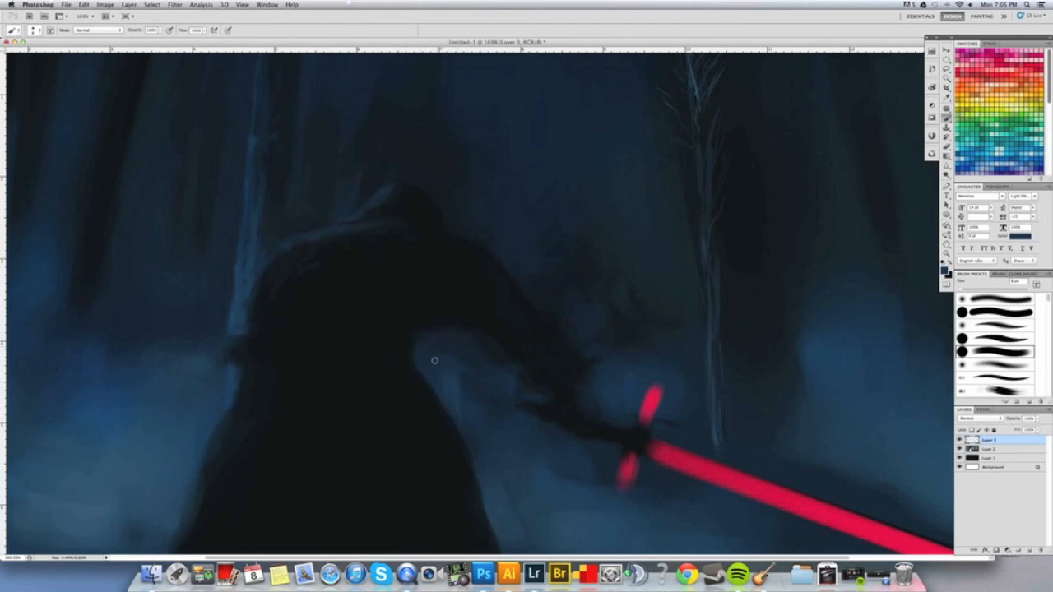
Enlarge the brush and rework the cloak's collar and shoulder edge with tones sampled beneath the arm and beside the hood.
{"action": "left_click", "coordinate": [433, 330], "text": "alt"}
{"action": "key", "text": "bracketright"}
{"action": "key", "text": "bracketright"}
{"action": "key", "text": "bracketright"}
{"action": "key", "text": "bracketright"}
{"action": "key", "text": "bracketright"}
{"action": "key", "text": "bracketright"}
{"action": "key", "text": "bracketright"}
{"action": "left_click", "coordinate": [361, 227], "text": "alt"}
{"action": "left_click_drag", "start_coordinate": [374, 222], "coordinate": [396, 229]}
Reduce the brush size and refine the hood's outline with dark tones sampled from the hood and the background above it.
{"action": "key", "text": "bracketleft"}
{"action": "key", "text": "bracketleft"}
{"action": "key", "text": "bracketleft"}
{"action": "key", "text": "bracketleft"}
{"action": "key", "text": "bracketleft"}
{"action": "key", "text": "bracketright"}
{"action": "left_click", "coordinate": [415, 200], "text": "alt"}
{"action": "left_click", "coordinate": [434, 172], "text": "alt"}
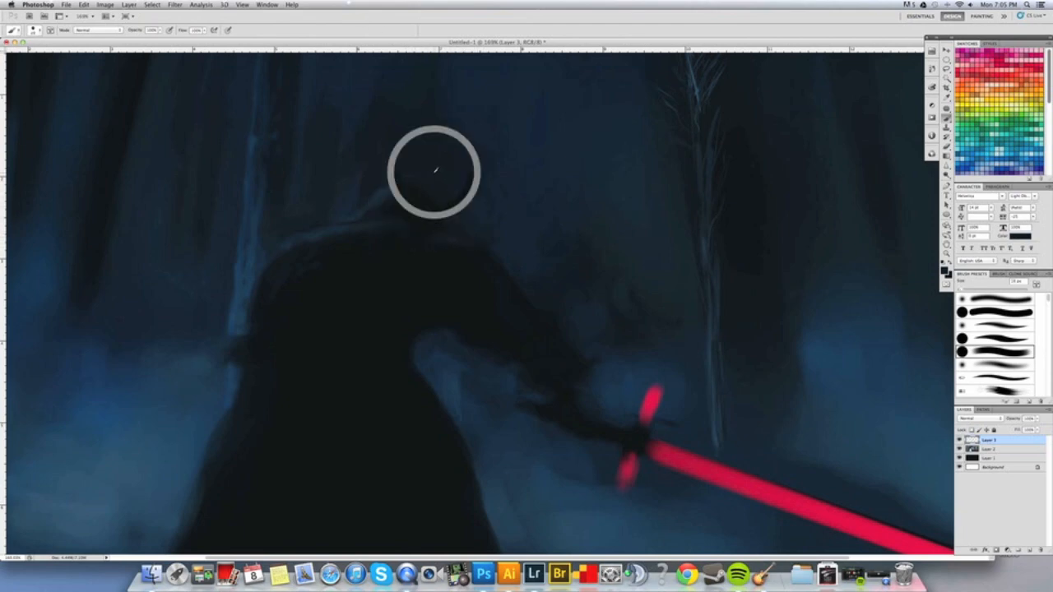
Adjust the brush size and paint a dark tree trunk from the canvas's top edge down behind the sword arm.
{"action": "key", "text": "bracketright"}
{"action": "key", "text": "bracketright"}
{"action": "key", "text": "bracketright"}
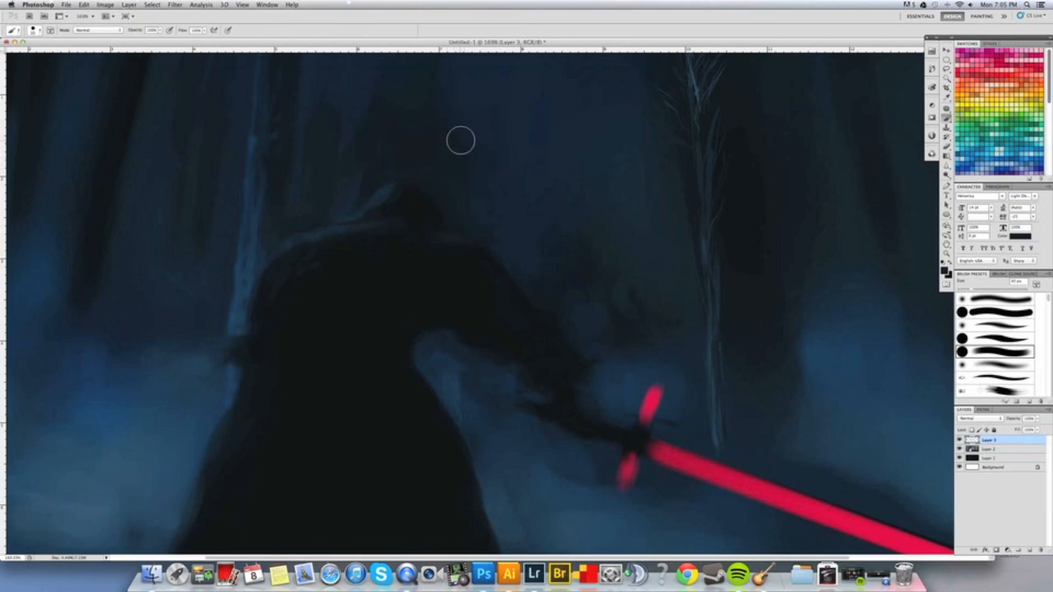
{"action": "left_click_drag", "start_coordinate": [453, 217], "coordinate": [464, 258]}
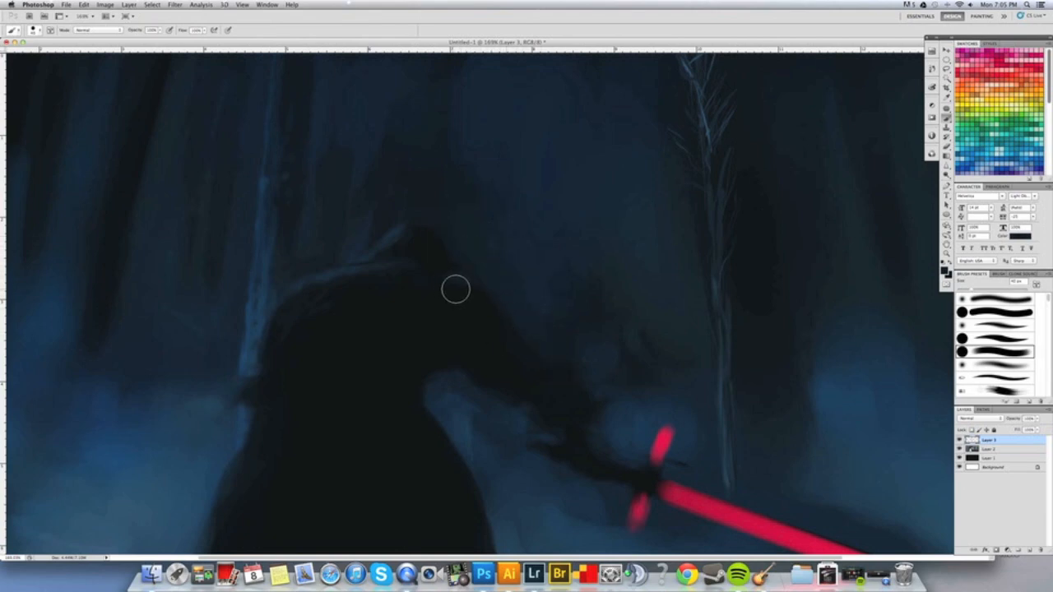
{"action": "key", "text": "super+space"}
{"action": "left_click_drag", "start_coordinate": [543, 325], "coordinate": [511, 337]}
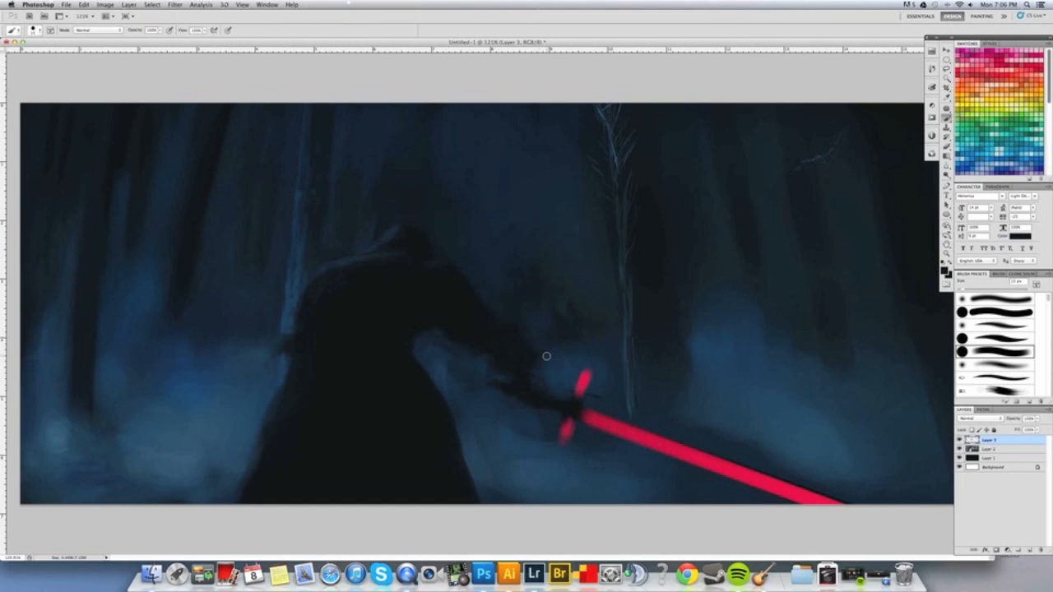
{"action": "key", "text": "bracketright"}
{"action": "key", "text": "bracketright"}
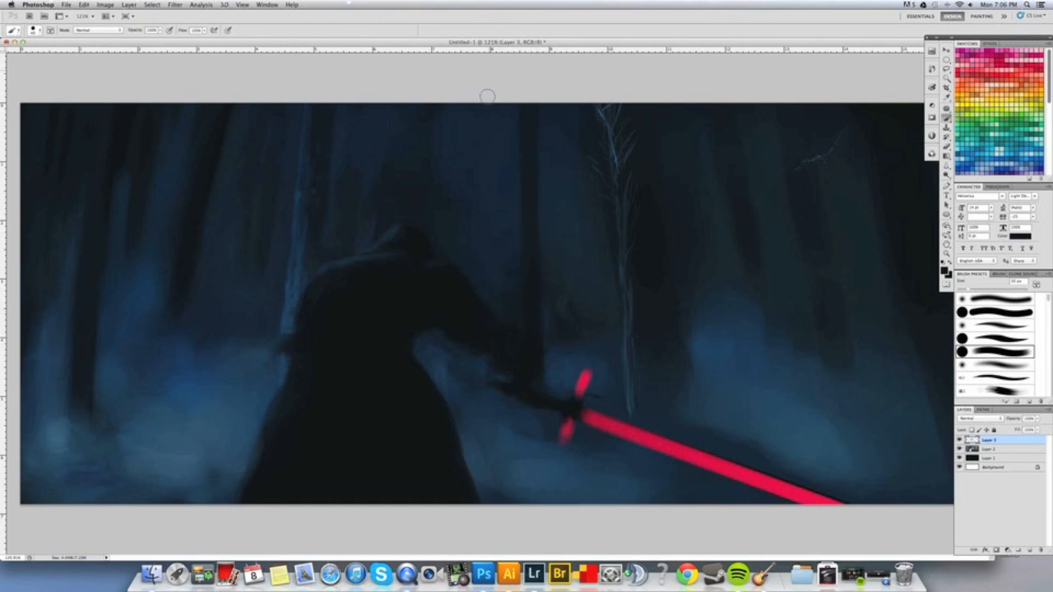
Paint more thin dark trunks in the gap beneath the arm, behind the figure and above the crossguard, varying the brush size.
{"action": "key", "text": "bracketleft"}
{"action": "key", "text": "bracketleft"}
{"action": "key", "text": "bracketright"}
{"action": "left_click_drag", "start_coordinate": [456, 356], "coordinate": [459, 411]}
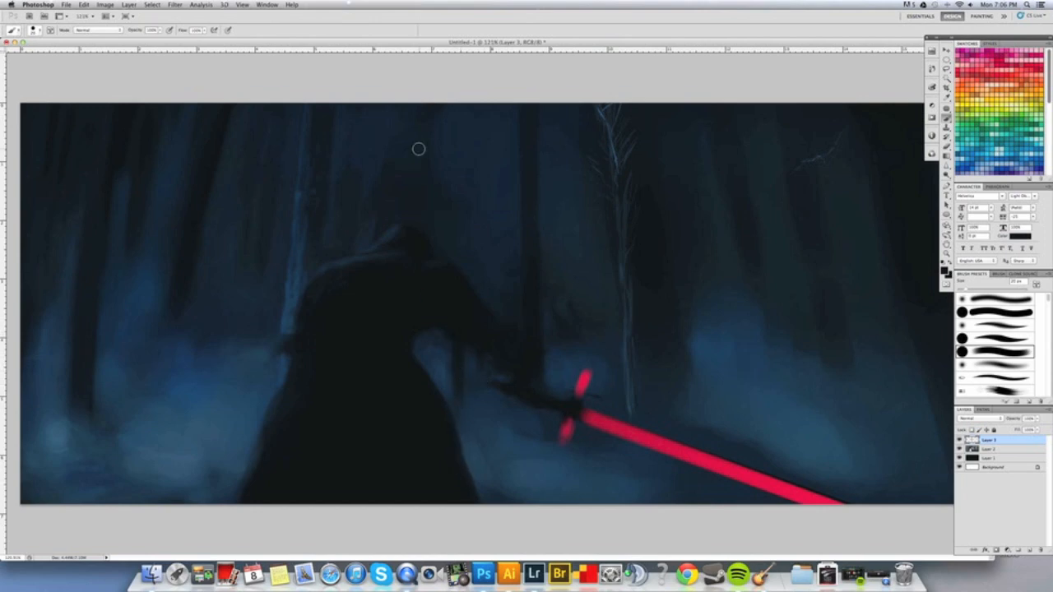
{"action": "key", "text": "bracketleft"}
{"action": "key", "text": "bracketright"}
{"action": "left_click_drag", "start_coordinate": [524, 362], "coordinate": [523, 111]}
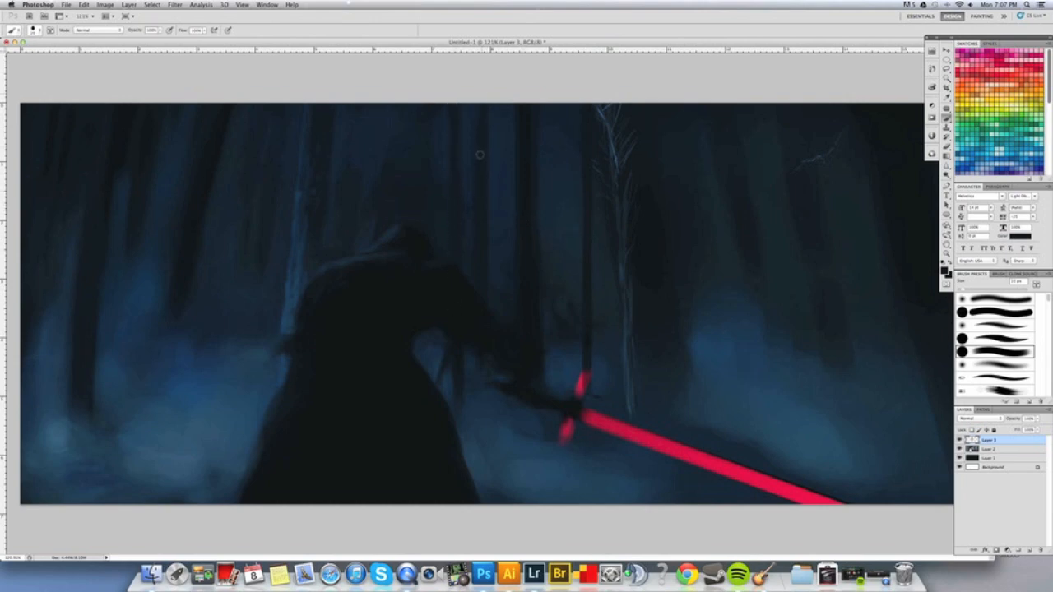
Sample tones between the central trunks and touch up the spaces beside them.
{"action": "left_click", "coordinate": [498, 161], "text": "alt"}
{"action": "left_click", "coordinate": [509, 245], "text": "alt"}
{"action": "key", "text": "XF86AudioMute"}
{"action": "left_click", "coordinate": [549, 191]}
Paint additional dark trunks around the left pale tree and behind the figure's shoulder with tones sampled nearby, then enlarge the brush.
{"action": "left_click", "coordinate": [361, 279], "text": "alt"}
{"action": "left_click", "coordinate": [351, 234]}
{"action": "left_click", "coordinate": [294, 292], "text": "alt"}
{"action": "left_click", "coordinate": [329, 282], "text": "alt"}
{"action": "left_click", "coordinate": [324, 255], "text": "alt"}
{"action": "left_click", "coordinate": [337, 251], "text": "alt"}
{"action": "left_click", "coordinate": [345, 261], "text": "alt"}
{"action": "left_click", "coordinate": [237, 228]}
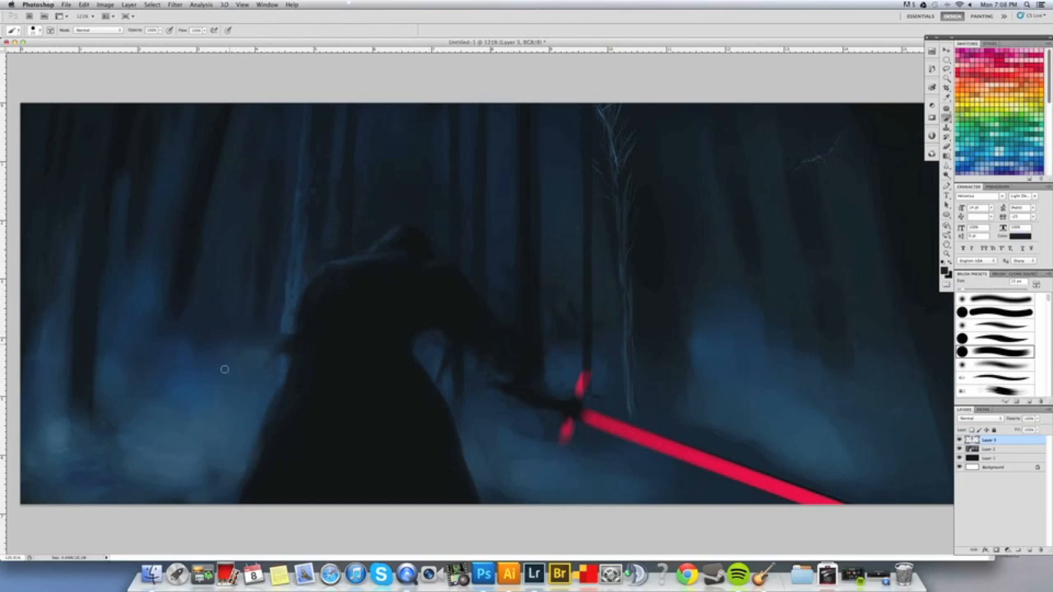
{"action": "key", "text": "bracketright"}
{"action": "key", "text": "bracketright"}
{"action": "key", "text": "bracketright"}
{"action": "left_click", "coordinate": [207, 310], "text": "alt"}
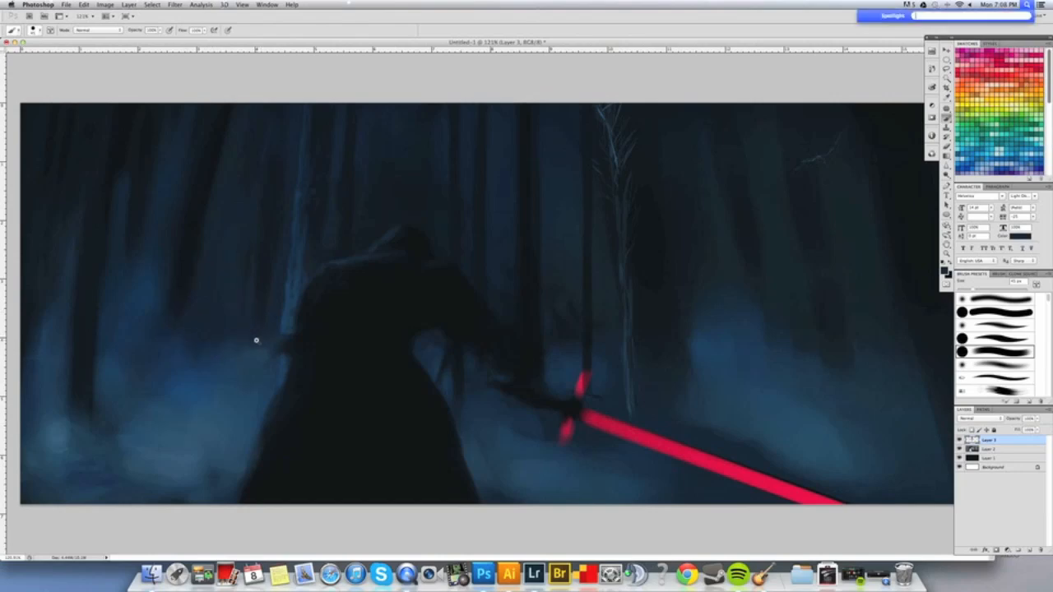
Enlarge the shrunken document window so it fills the workspace again.
{"action": "key", "text": "super+minus"}
{"action": "key", "text": "super+minus"}
{"action": "key", "text": "super+minus"}
{"action": "key", "text": "super+plus"}
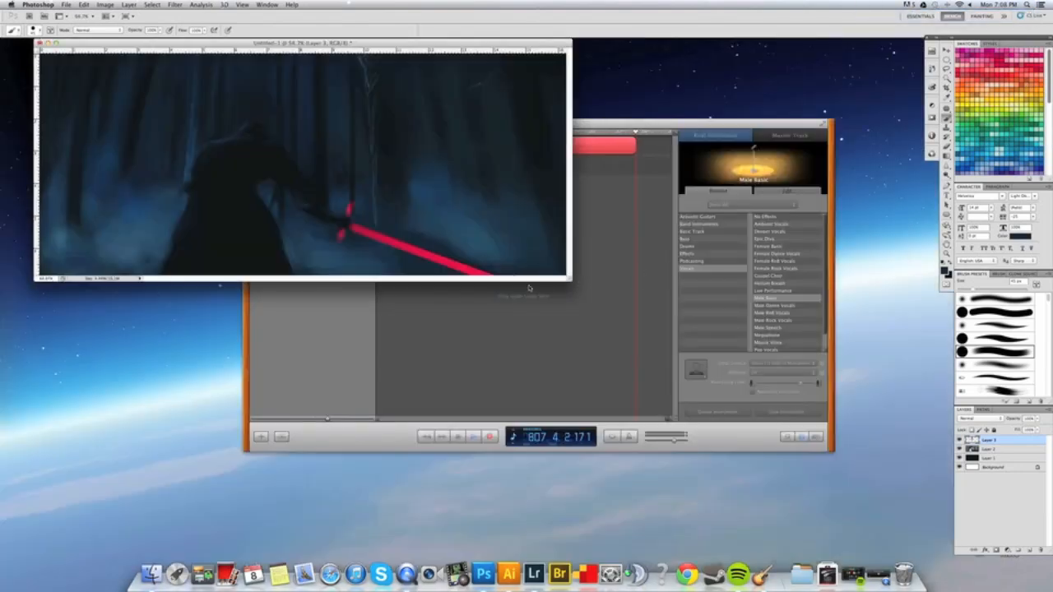
{"action": "left_click_drag", "start_coordinate": [569, 280], "coordinate": [1001, 564]}
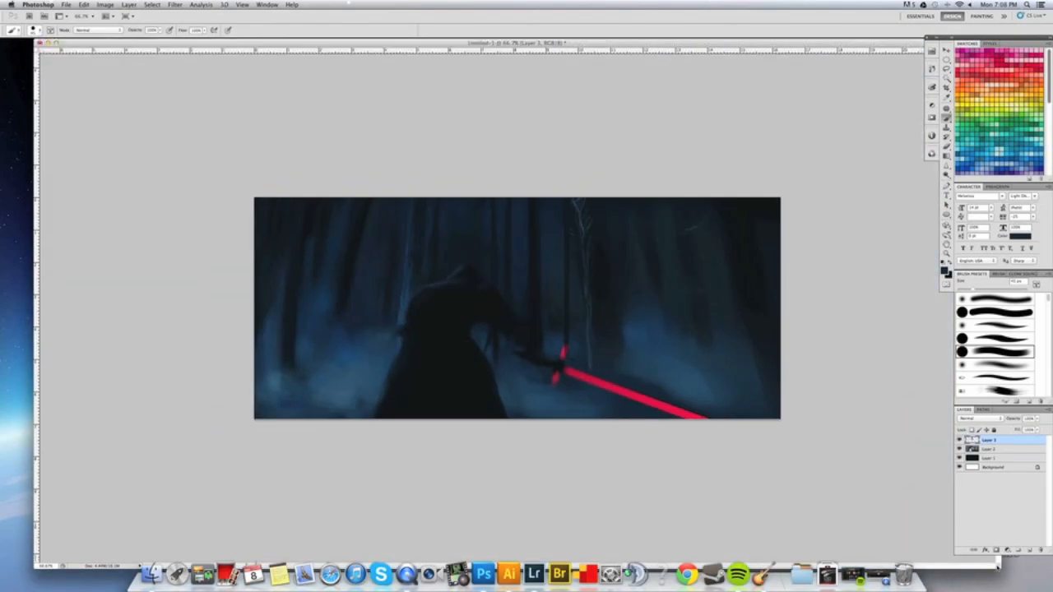
{"action": "left_click", "coordinate": [770, 303], "text": "super"}
{"action": "key", "text": "super+minus"}
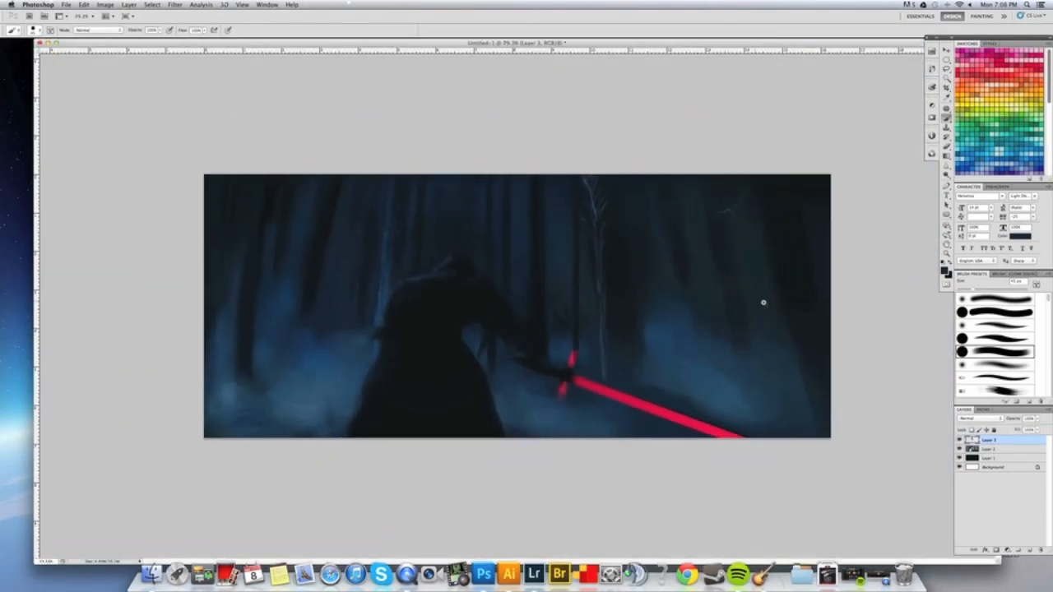
Sample dark tones from the right-hand forest and paint long vertical trunks down into the mist right of the pale tree.
{"action": "left_click", "coordinate": [677, 244], "text": "alt"}
{"action": "left_click_drag", "start_coordinate": [669, 209], "coordinate": [680, 312]}
{"action": "left_click_drag", "start_coordinate": [672, 256], "coordinate": [691, 344]}
{"action": "mouse_move", "coordinate": [680, 286]}
{"action": "left_mouse_down"}
{"action": "mouse_move", "coordinate": [679, 271]}
{"action": "mouse_move", "coordinate": [701, 370]}
{"action": "mouse_move", "coordinate": [687, 309]}
{"action": "mouse_move", "coordinate": [649, 297]}
{"action": "mouse_move", "coordinate": [669, 270]}
{"action": "mouse_move", "coordinate": [685, 343]}
{"action": "mouse_move", "coordinate": [660, 239]}
{"action": "mouse_move", "coordinate": [686, 376]}
{"action": "mouse_move", "coordinate": [667, 197]}
{"action": "mouse_move", "coordinate": [655, 211]}
{"action": "mouse_move", "coordinate": [680, 359]}
{"action": "mouse_move", "coordinate": [633, 41]}
{"action": "left_mouse_up"}
{"action": "left_click", "coordinate": [663, 281], "text": "alt"}
{"action": "key", "text": "bracketleft"}
{"action": "key", "text": "bracketleft"}
{"action": "key", "text": "bracketleft"}
{"action": "key", "text": "bracketleft"}
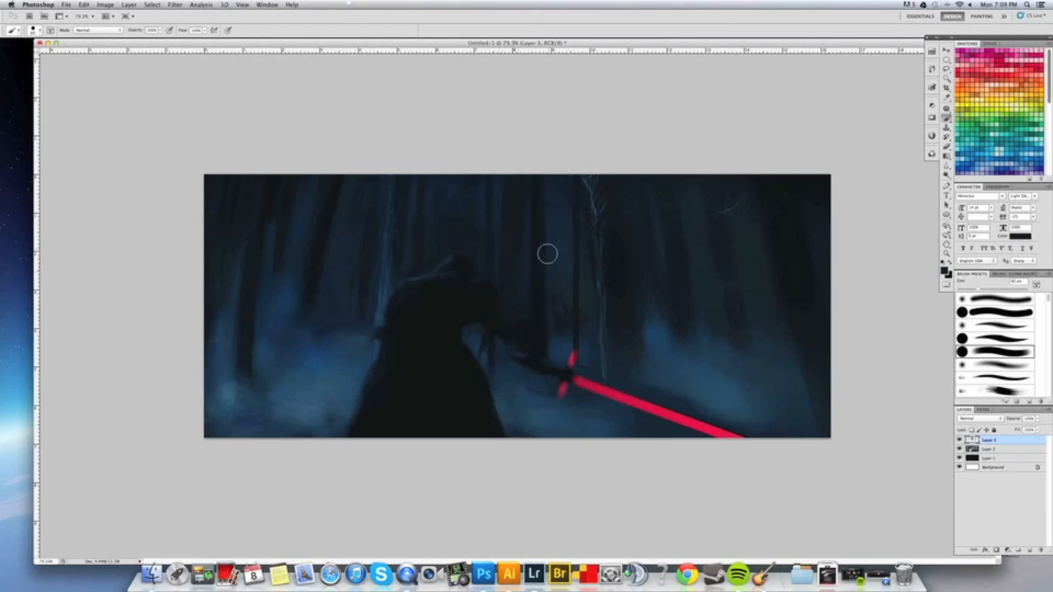
Reshape the sword arm's silhouette with a smaller brush and touch up the gap beneath it, sampling blue from the lower-left mist.
{"action": "key", "text": "bracketleft"}
{"action": "key", "text": "bracketleft"}
{"action": "key", "text": "bracketleft"}
{"action": "key", "text": "bracketleft"}
{"action": "key", "text": "bracketleft"}
{"action": "key", "text": "bracketleft"}
{"action": "scroll", "coordinate": [400, 256], "scroll_direction": "up", "scroll_amount": 4}
{"action": "scroll", "coordinate": [400, 255], "scroll_direction": "down", "scroll_amount": 1}
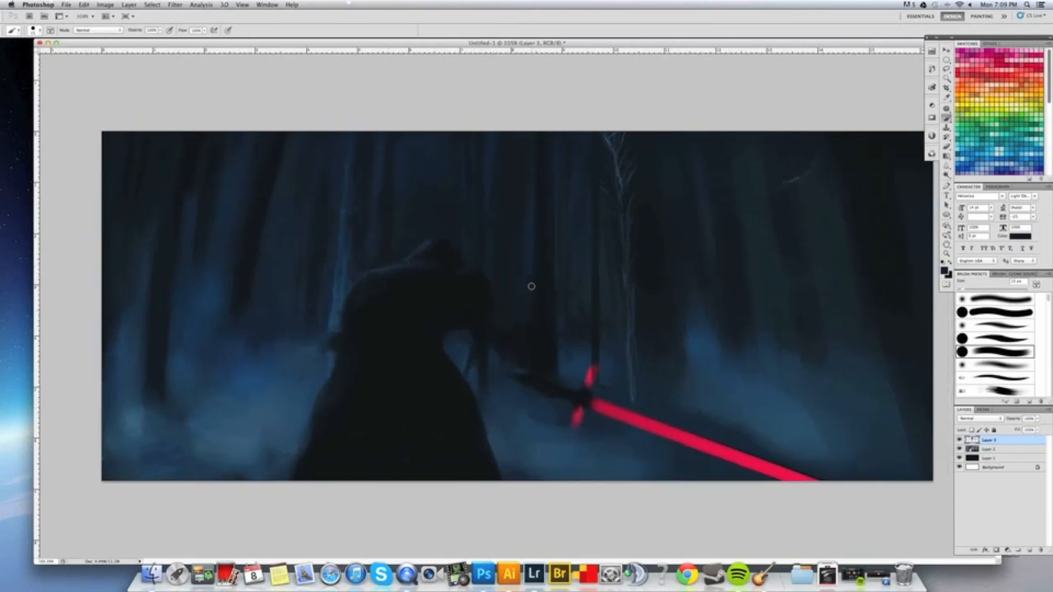
{"action": "key", "text": "bracketright"}
{"action": "key", "text": "bracketright"}
{"action": "left_click_drag", "start_coordinate": [459, 355], "coordinate": [464, 363]}
{"action": "left_click", "coordinate": [228, 429], "text": "alt"}
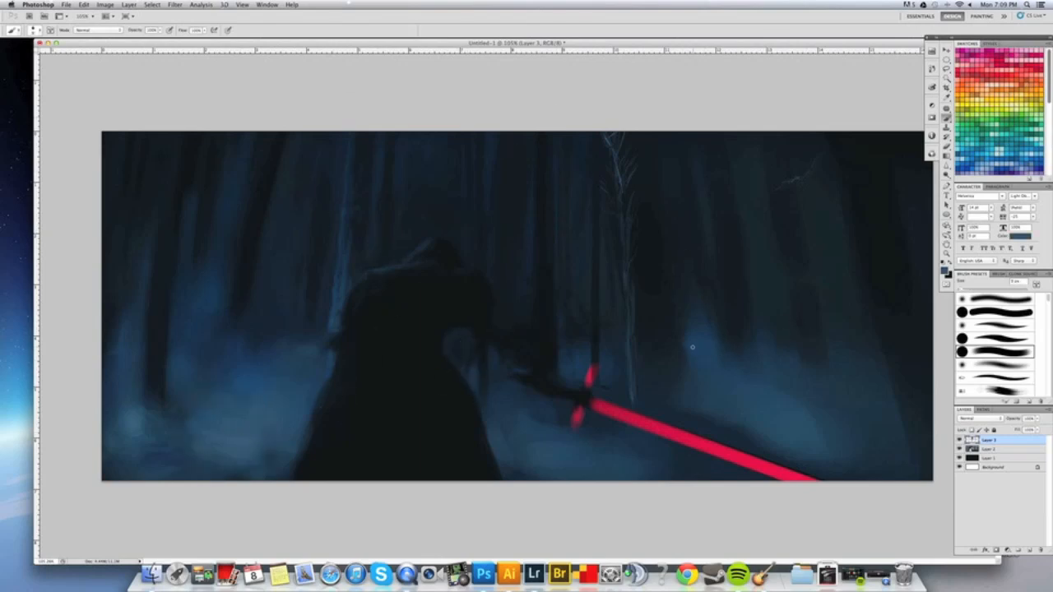
Choose a rough, irregular textured brush tip from the brush presets and enlarge it.
{"action": "left_click", "coordinate": [39, 31]}
{"action": "scroll", "coordinate": [122, 181], "scroll_direction": "down", "scroll_amount": 5}
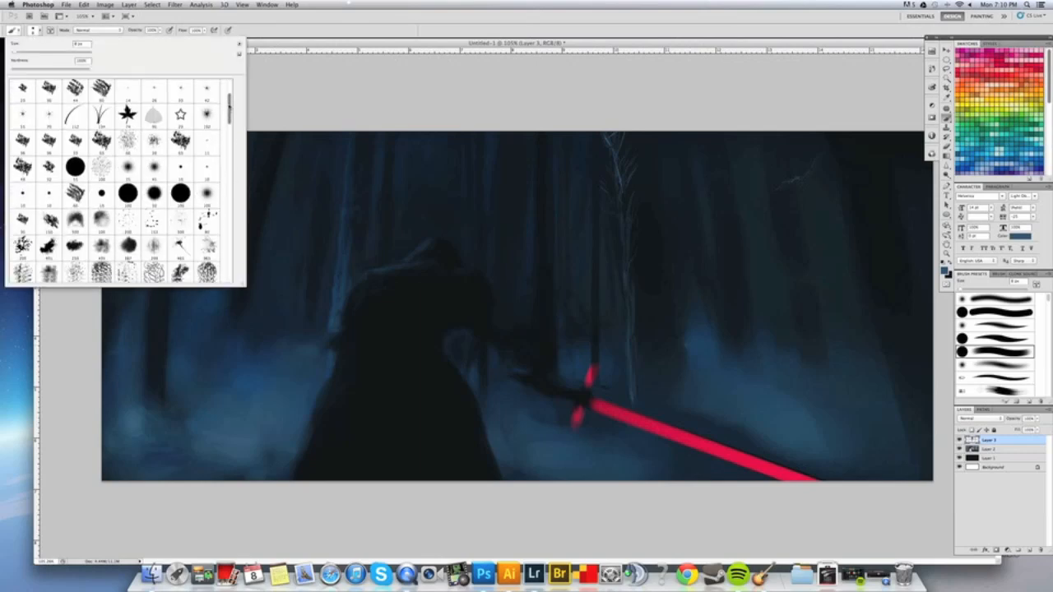
{"action": "double_click", "coordinate": [51, 174]}
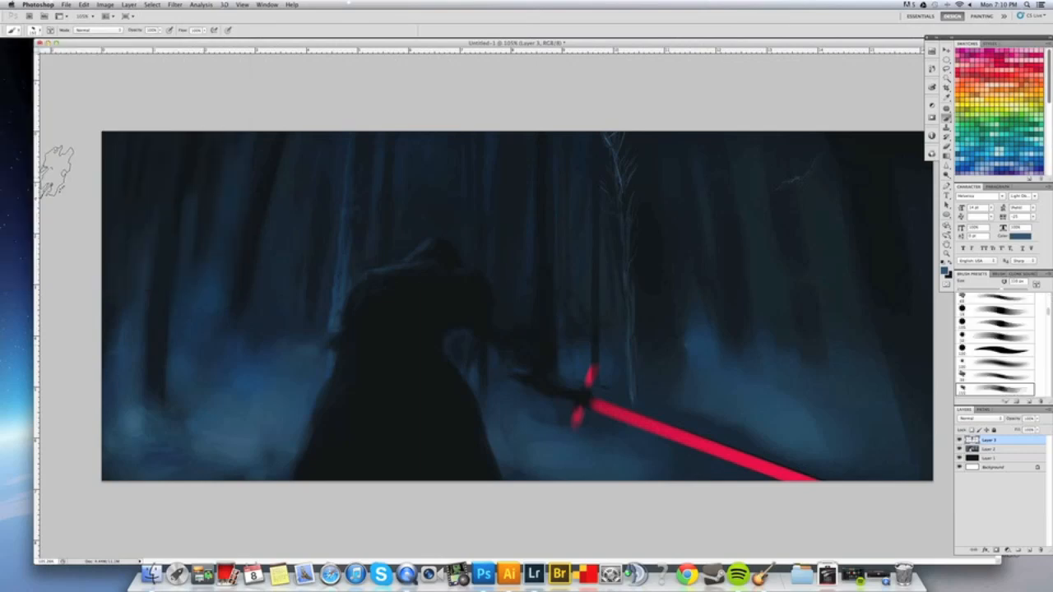
{"action": "key", "text": "bracketright"}
{"action": "key", "text": "bracketright"}
{"action": "key", "text": "bracketright"}
{"action": "key", "text": "bracketright"}
{"action": "key", "text": "bracketright"}
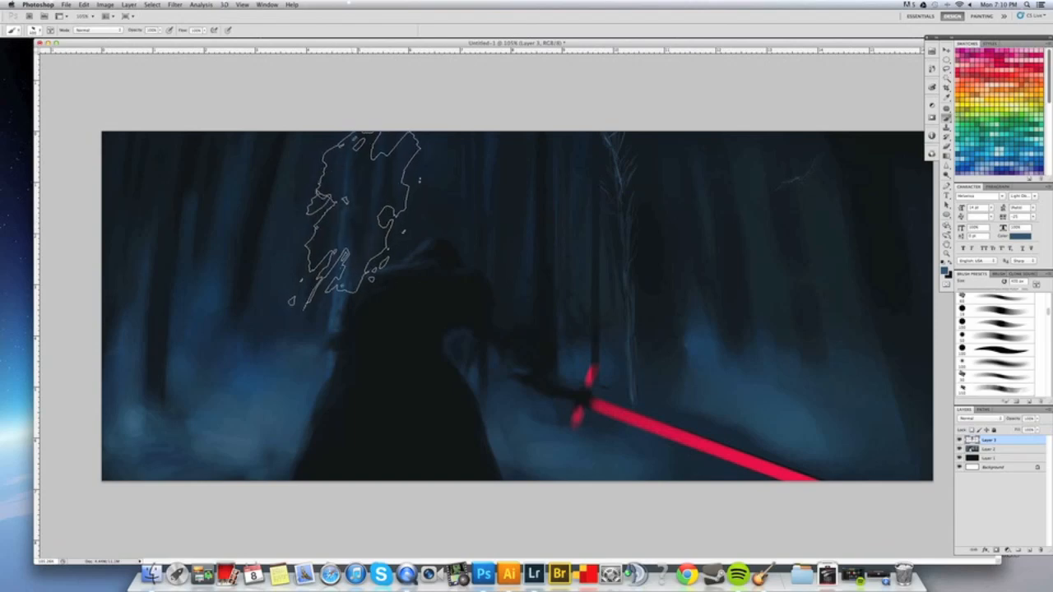
Shrink the textured brush and work subtle texture into the mist and trees with blues sampled from the right, centre and lower-left areas.
{"action": "key", "text": "bracketleft"}
{"action": "key", "text": "bracketleft"}
{"action": "key", "text": "bracketleft"}
{"action": "key", "text": "bracketleft"}
{"action": "key", "text": "bracketleft"}
{"action": "key", "text": "bracketleft"}
{"action": "key", "text": "bracketleft"}
{"action": "key", "text": "bracketleft"}
{"action": "key", "text": "bracketleft"}
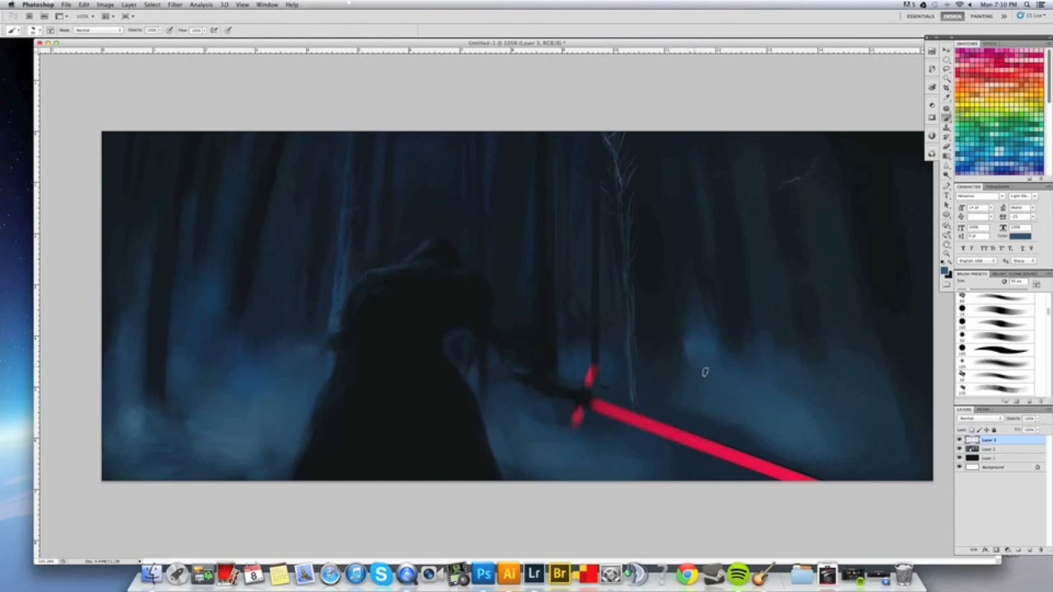
{"action": "left_click", "coordinate": [690, 292], "text": "alt"}
{"action": "left_click", "coordinate": [518, 279], "text": "alt"}
{"action": "left_click", "coordinate": [248, 422], "text": "alt"}
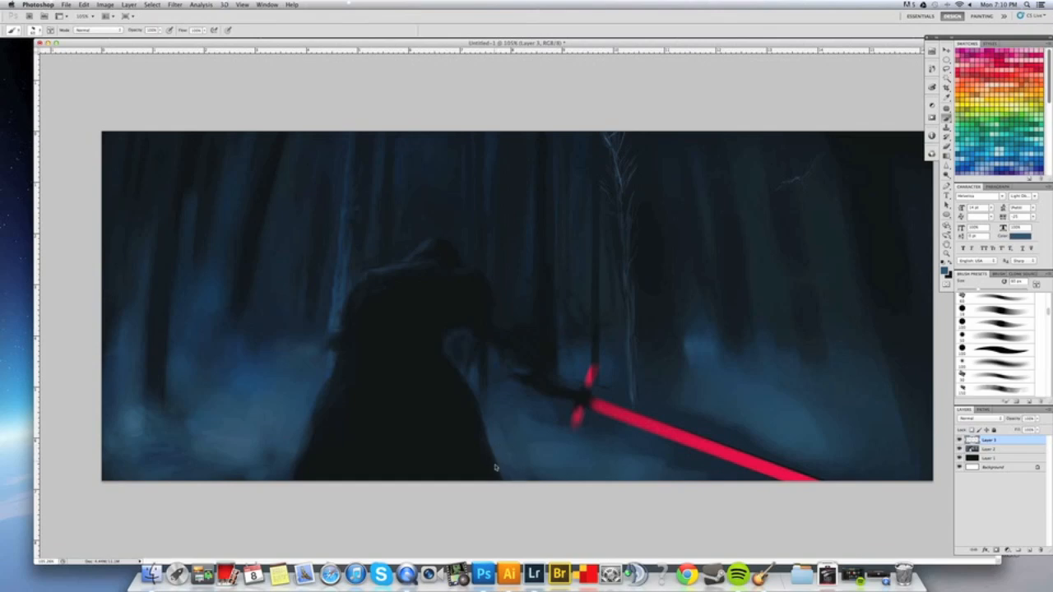
Enlarge the textured brush and blend the mist above the blade with blues sampled from the left forest and the right-hand mist.
{"action": "key", "text": "bracketright"}
{"action": "key", "text": "bracketright"}
{"action": "key", "text": "bracketright"}
{"action": "key", "text": "bracketright"}
{"action": "left_click", "coordinate": [204, 290], "text": "alt"}
{"action": "left_click", "coordinate": [803, 422], "text": "alt"}
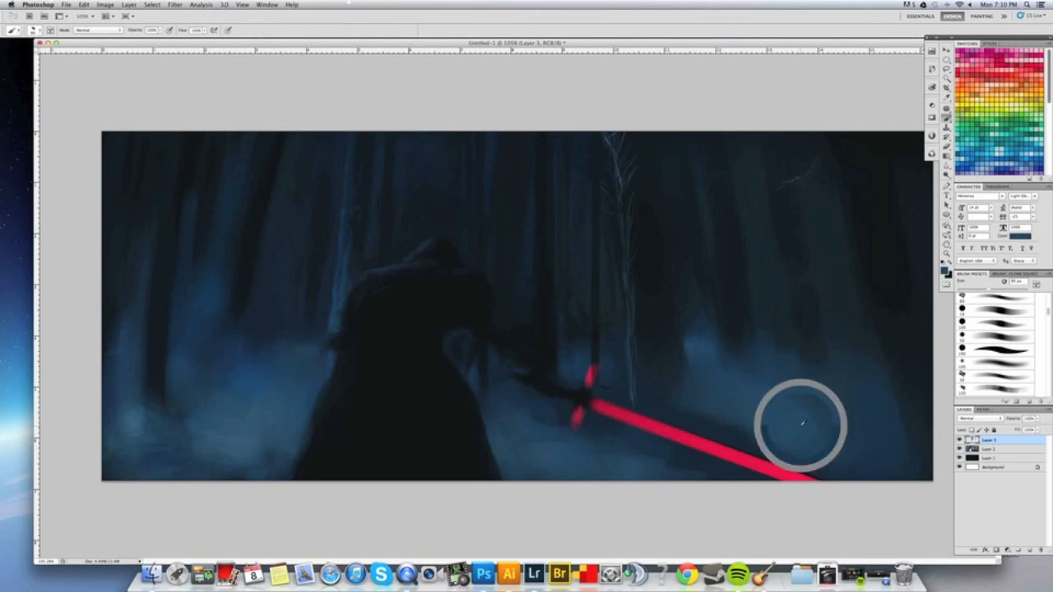
{"action": "left_click", "coordinate": [729, 419], "text": "alt"}
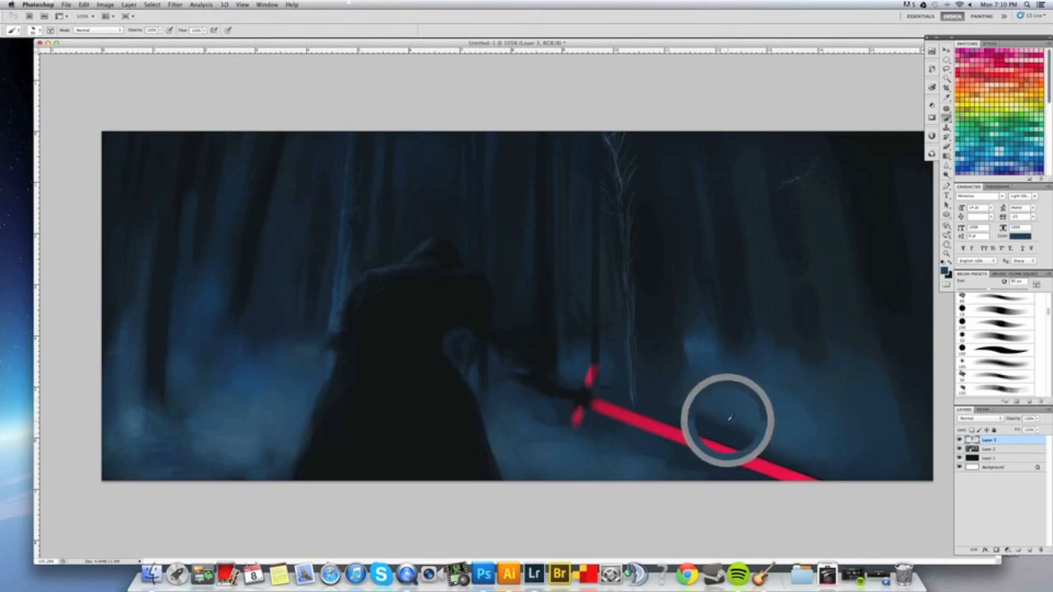
{"action": "left_click", "coordinate": [718, 407], "text": "alt"}
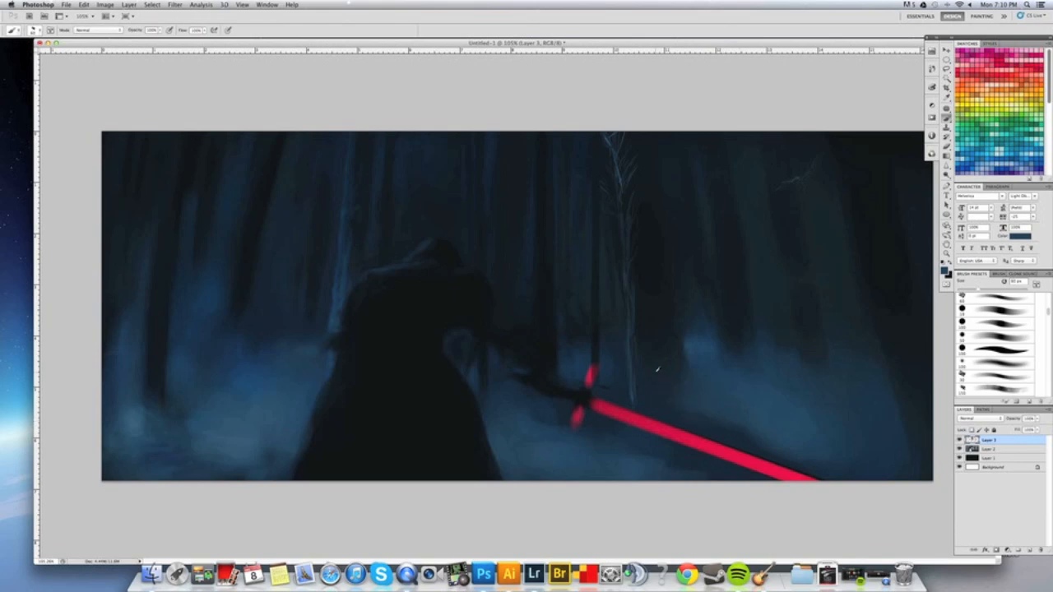
Extend the dark trunk beside the pale tree down to the blade and brighten the mist beneath the sword with lighter blue #5386a9.
{"action": "left_click", "coordinate": [644, 284], "text": "alt"}
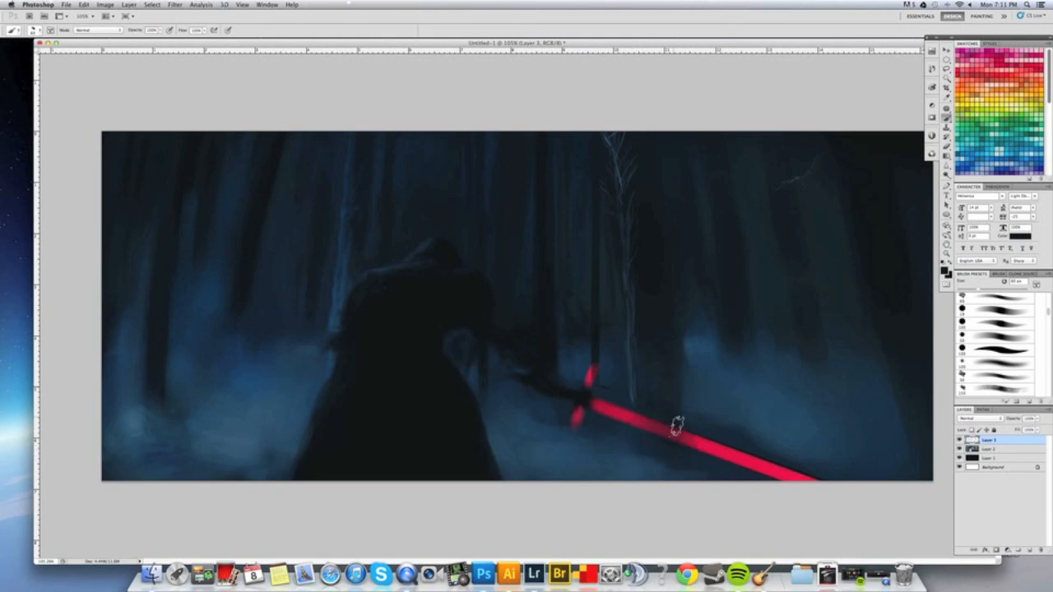
{"action": "left_click", "coordinate": [136, 422], "text": "alt"}
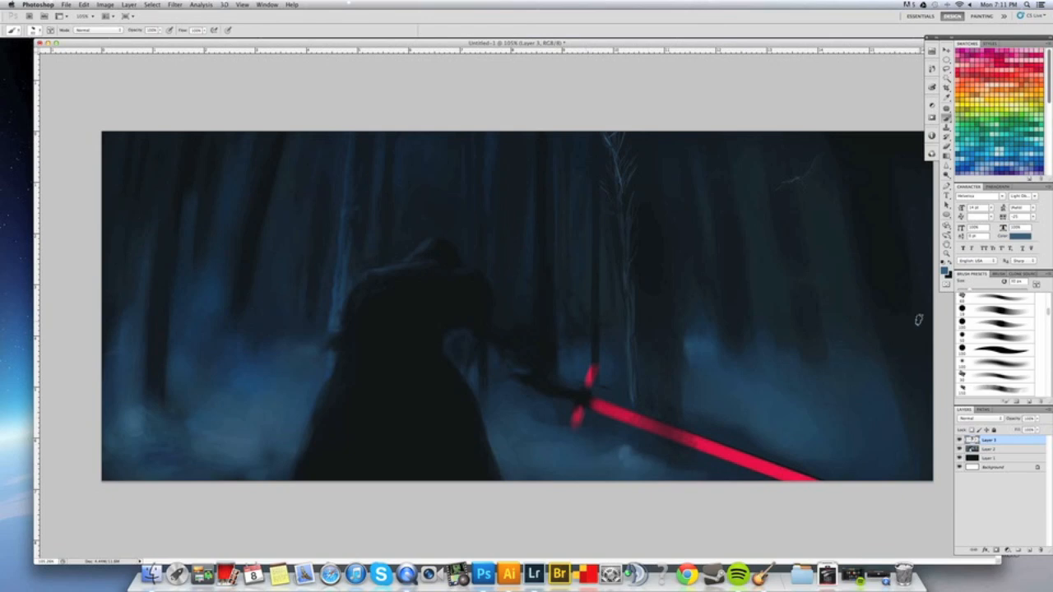
{"action": "left_click", "coordinate": [946, 271]}
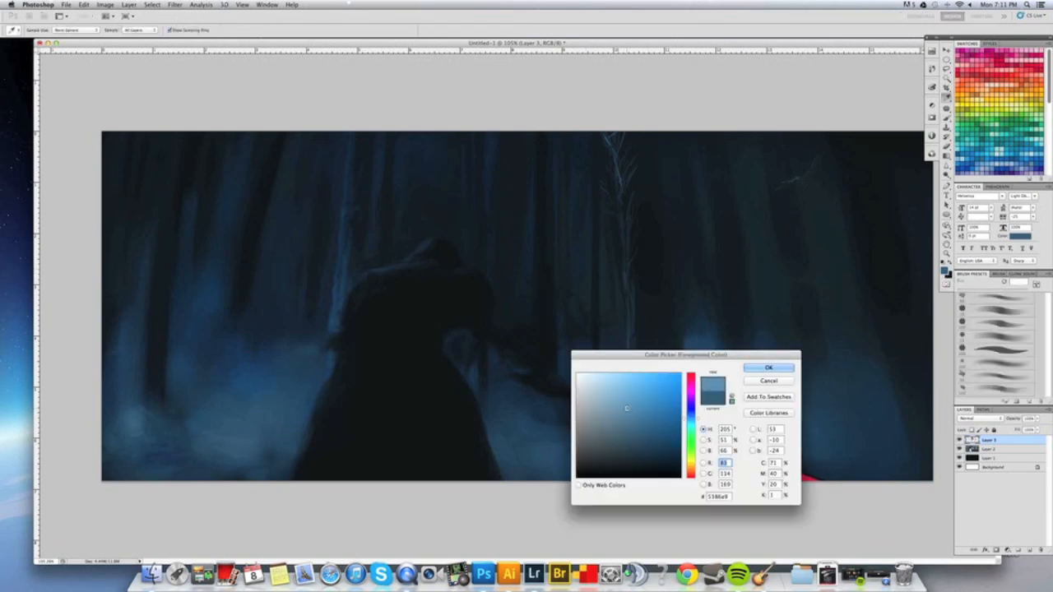
{"action": "key", "text": "Return"}
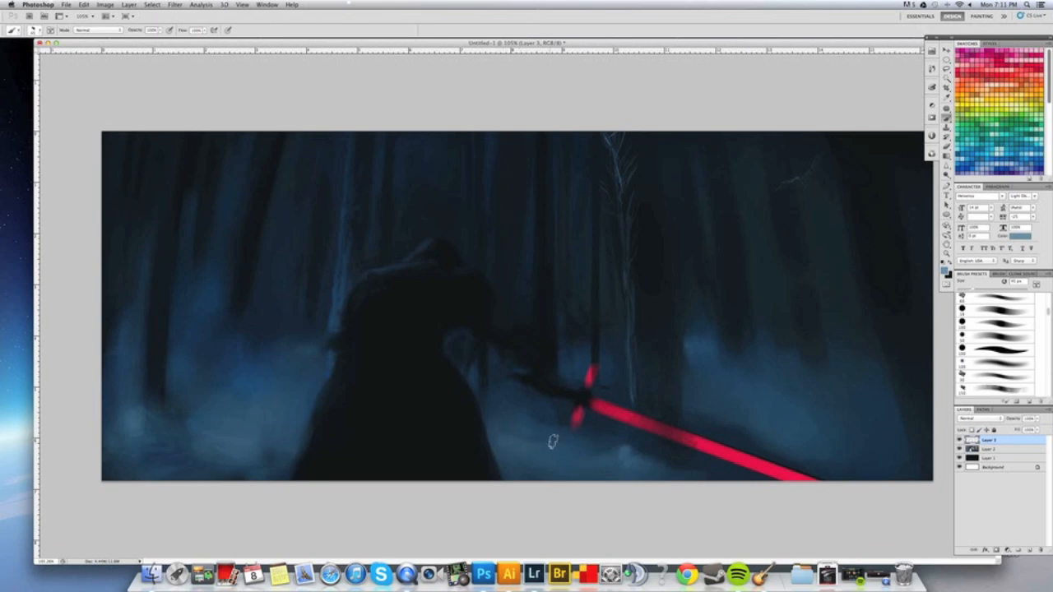
Choose a different brush preset, shrink it and work fine marks into the lower-left mist with blues sampled there.
{"action": "left_click_drag", "start_coordinate": [1048, 312], "coordinate": [1047, 323]}
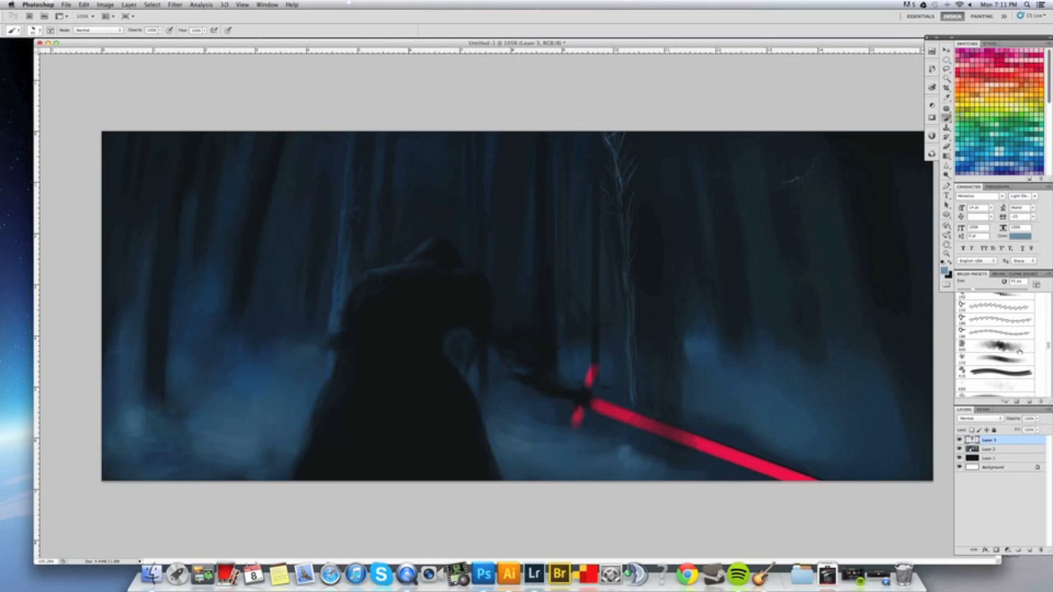
{"action": "key", "text": "bracketleft"}
{"action": "key", "text": "bracketleft"}
{"action": "key", "text": "bracketleft"}
{"action": "key", "text": "bracketleft"}
{"action": "key", "text": "bracketleft"}
{"action": "key", "text": "bracketleft"}
{"action": "key", "text": "bracketleft"}
{"action": "key", "text": "bracketleft"}
{"action": "key", "text": "bracketleft"}
{"action": "key", "text": "bracketleft"}
{"action": "key", "text": "bracketleft"}
{"action": "key", "text": "bracketleft"}
{"action": "key", "text": "bracketleft"}
{"action": "key", "text": "bracketleft"}
{"action": "key", "text": "bracketleft"}
{"action": "key", "text": "bracketleft"}
{"action": "key", "text": "bracketleft"}
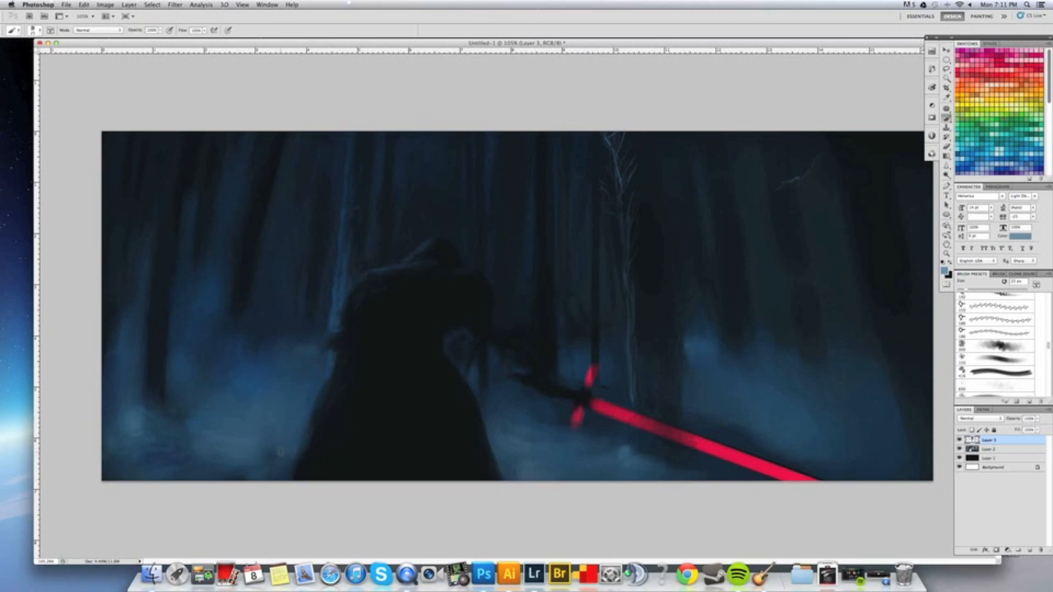
{"action": "key", "text": "bracketright"}
{"action": "key", "text": "bracketright"}
{"action": "key", "text": "bracketright"}
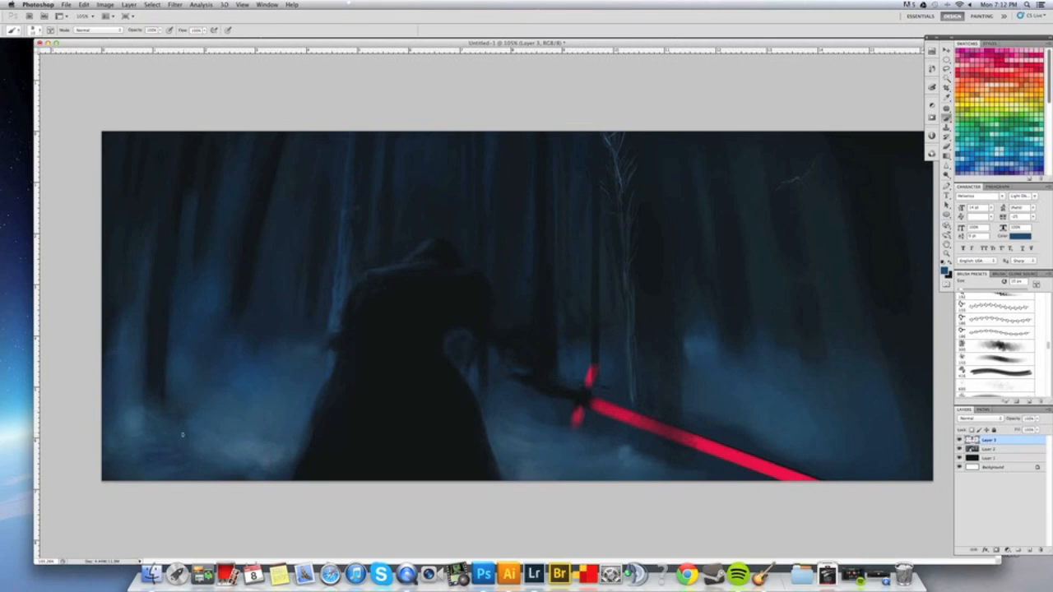
{"action": "left_click", "coordinate": [138, 431], "text": "alt"}
{"action": "left_click", "coordinate": [125, 412], "text": "alt"}
Switch back to the rough, irregular textured brush tip.
{"action": "left_click", "coordinate": [34, 32]}
{"action": "left_click", "coordinate": [34, 32]}
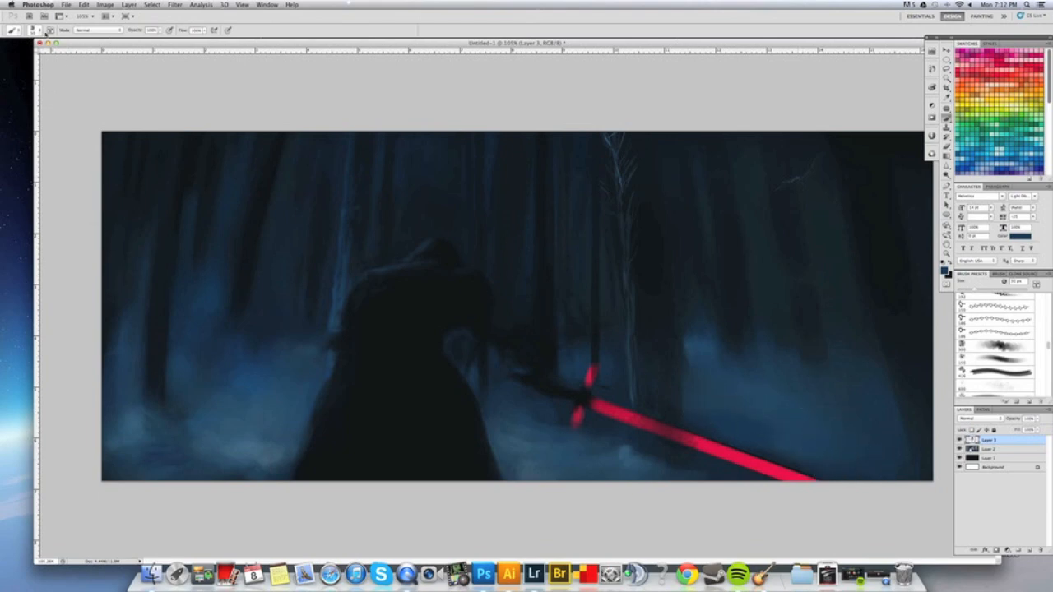
{"action": "left_click", "coordinate": [36, 30]}
{"action": "left_click_drag", "start_coordinate": [231, 160], "coordinate": [228, 99]}
{"action": "scroll", "coordinate": [226, 99], "scroll_direction": "down", "scroll_amount": 5}
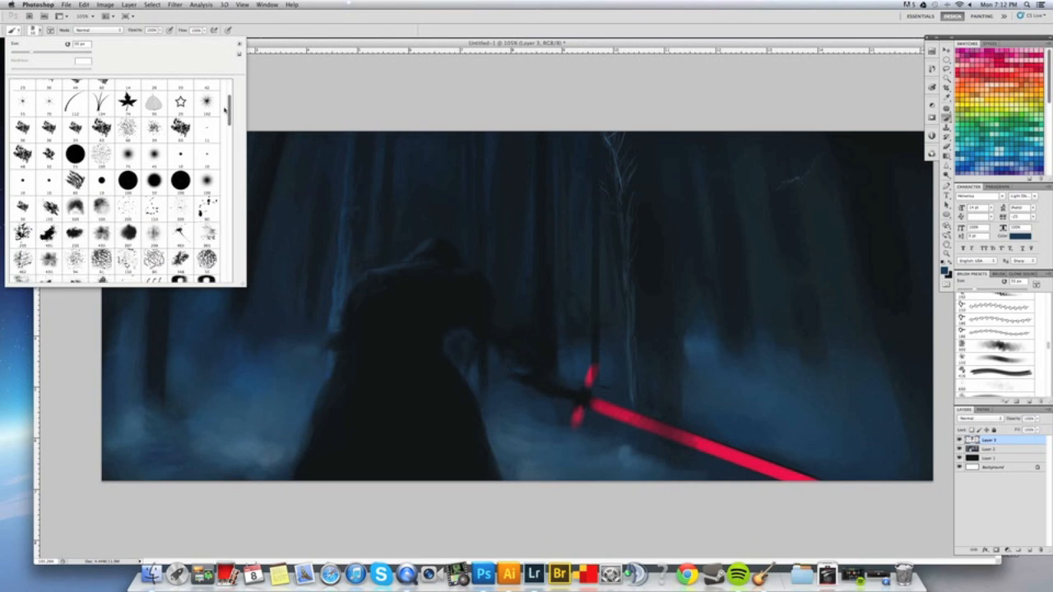
{"action": "left_click", "coordinate": [49, 154]}
{"action": "left_click", "coordinate": [37, 29]}
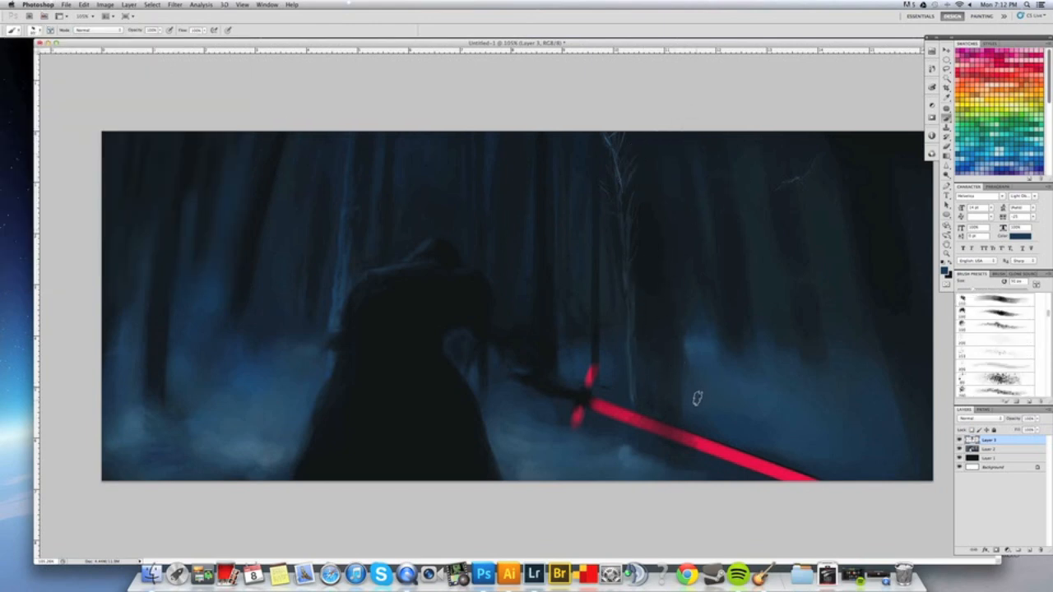
Sample blues from the mist and paint small pale highlights at the mist's upper edge between the right-hand trunks.
{"action": "left_click", "coordinate": [256, 449], "text": "alt"}
{"action": "left_click", "coordinate": [778, 341], "text": "alt"}
{"action": "left_click", "coordinate": [708, 344], "text": "alt"}
{"action": "key", "text": "super+space"}
{"action": "left_click", "coordinate": [740, 344], "text": "super"}
{"action": "left_click_drag", "start_coordinate": [741, 344], "coordinate": [601, 365]}
{"action": "left_click_drag", "start_coordinate": [509, 344], "coordinate": [490, 338]}
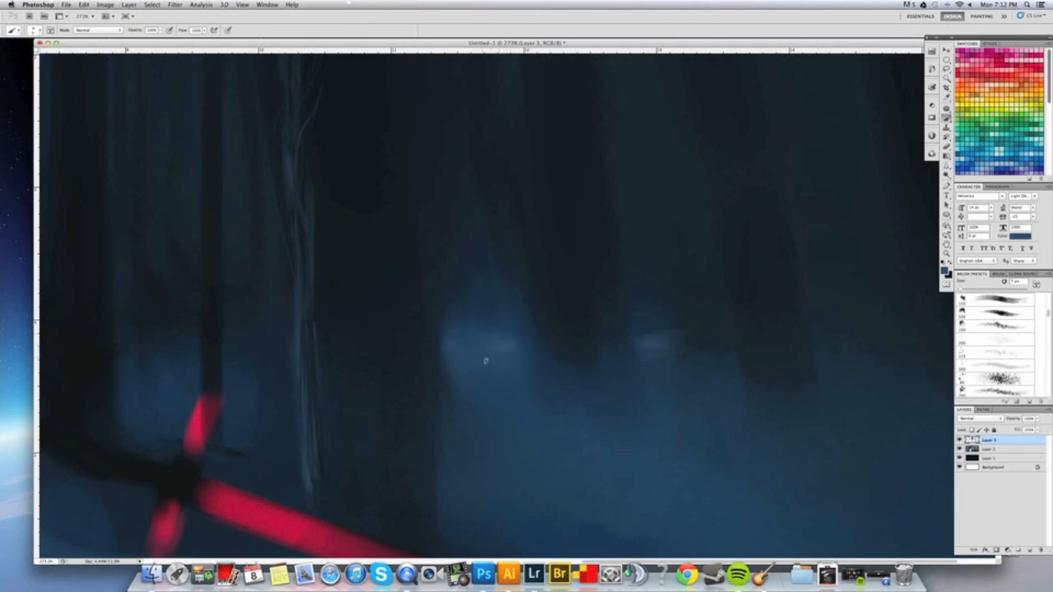
Sample the dark trunk colour and refine the edges of the pale highlights at the trunk bases, using small varying brush sizes.
{"action": "left_click", "coordinate": [338, 130], "text": "alt"}
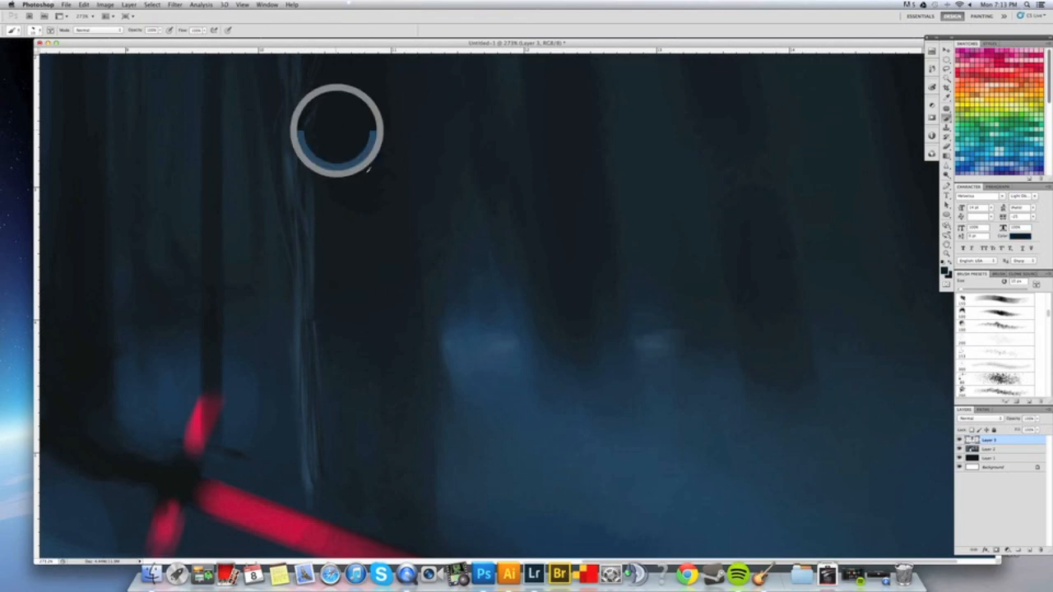
{"action": "key", "text": "bracketright"}
{"action": "key", "text": "bracketright"}
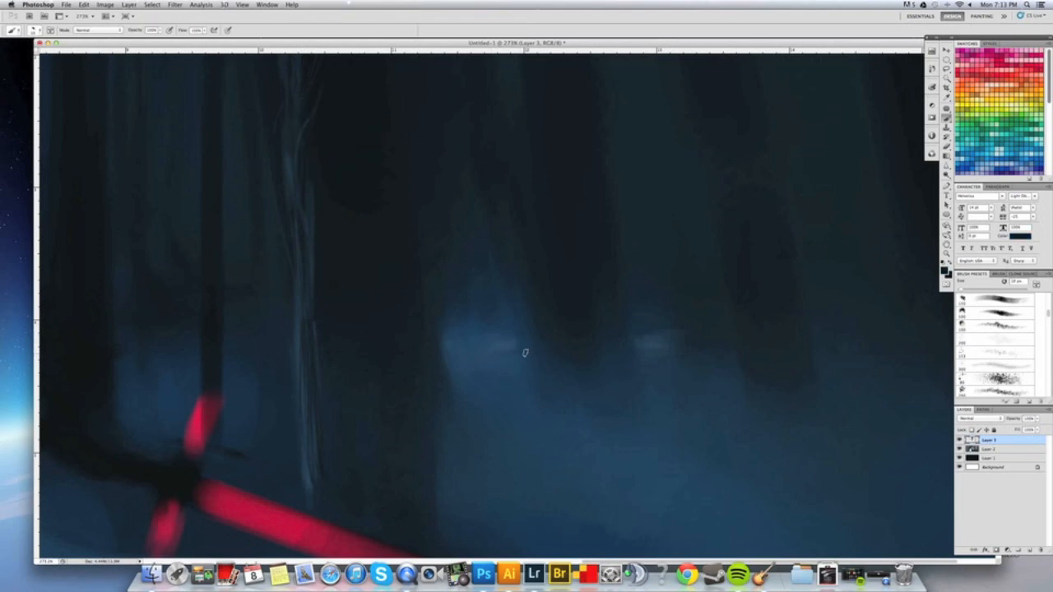
{"action": "mouse_move", "coordinate": [529, 339]}
{"action": "left_mouse_down"}
{"action": "mouse_move", "coordinate": [517, 311]}
{"action": "mouse_move", "coordinate": [540, 355]}
{"action": "mouse_move", "coordinate": [514, 357]}
{"action": "left_mouse_up"}
{"action": "key", "text": "bracketleft"}
{"action": "key", "text": "bracketleft"}
{"action": "key", "text": "bracketleft"}
{"action": "key", "text": "bracketleft"}
{"action": "key", "text": "bracketright"}
{"action": "key", "text": "bracketright"}
{"action": "key", "text": "bracketright"}
{"action": "key", "text": "bracketright"}
{"action": "key", "text": "bracketright"}
{"action": "key", "text": "bracketleft"}
{"action": "key", "text": "bracketleft"}
{"action": "key", "text": "bracketleft"}
{"action": "key", "text": "bracketleft"}
{"action": "key", "text": "bracketright"}
{"action": "key", "text": "bracketright"}
Paint a faint horizontal streak between the far-right trunks with tones sampled nearby and check it against the whole painting.
{"action": "left_click", "coordinate": [852, 353], "text": "alt"}
{"action": "left_click_drag", "start_coordinate": [825, 338], "coordinate": [908, 321]}
{"action": "left_click", "coordinate": [780, 337], "text": "alt"}
{"action": "scroll", "coordinate": [892, 343], "scroll_direction": "down", "scroll_amount": 6}
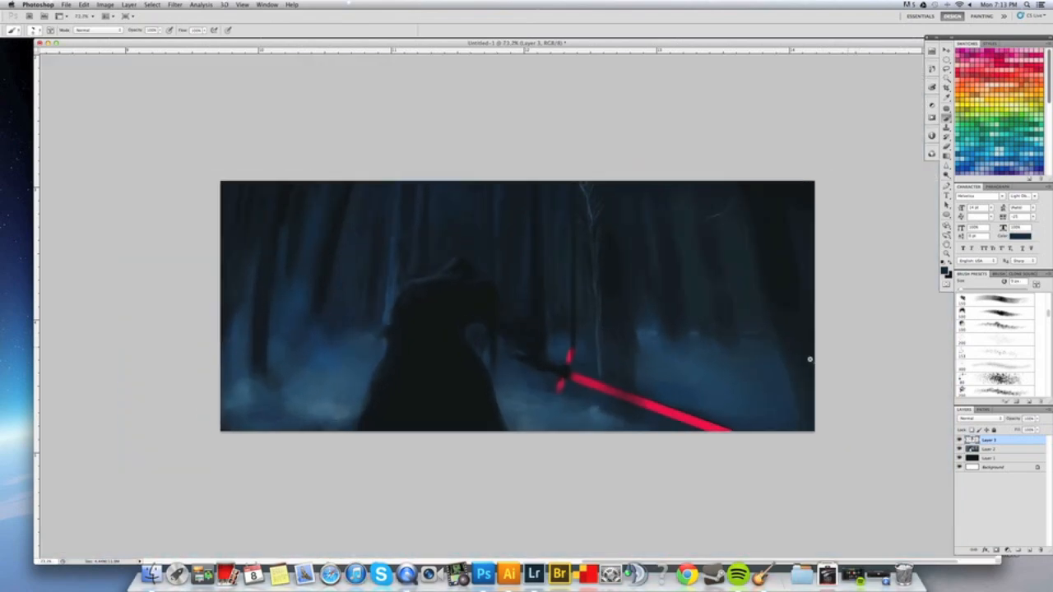
{"action": "scroll", "coordinate": [766, 333], "scroll_direction": "up", "scroll_amount": 6}
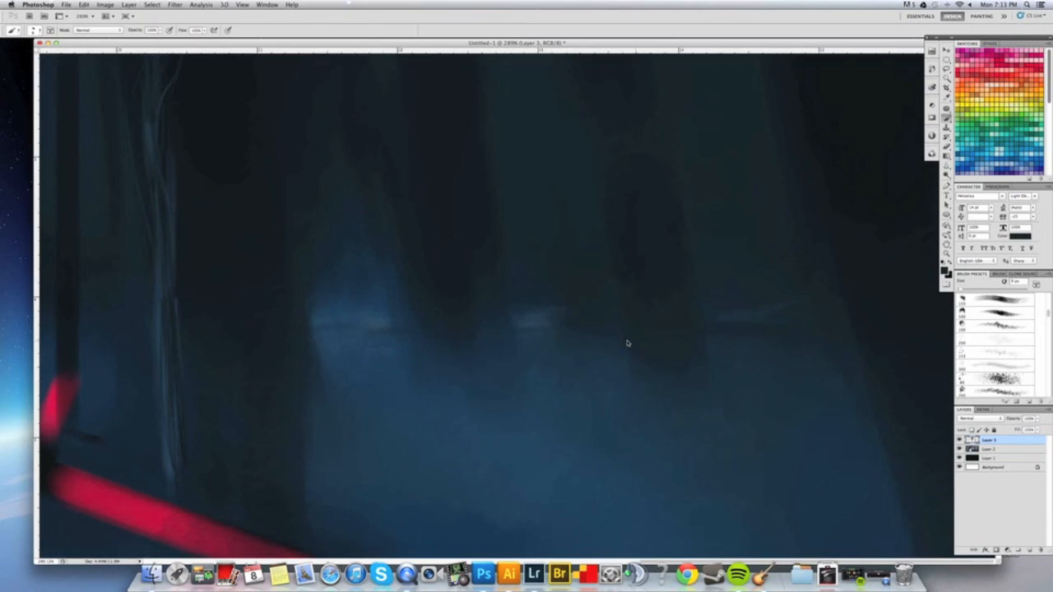
{"action": "scroll", "coordinate": [627, 346], "scroll_direction": "down", "scroll_amount": 4}
{"action": "scroll", "coordinate": [588, 340], "scroll_direction": "down", "scroll_amount": 3}
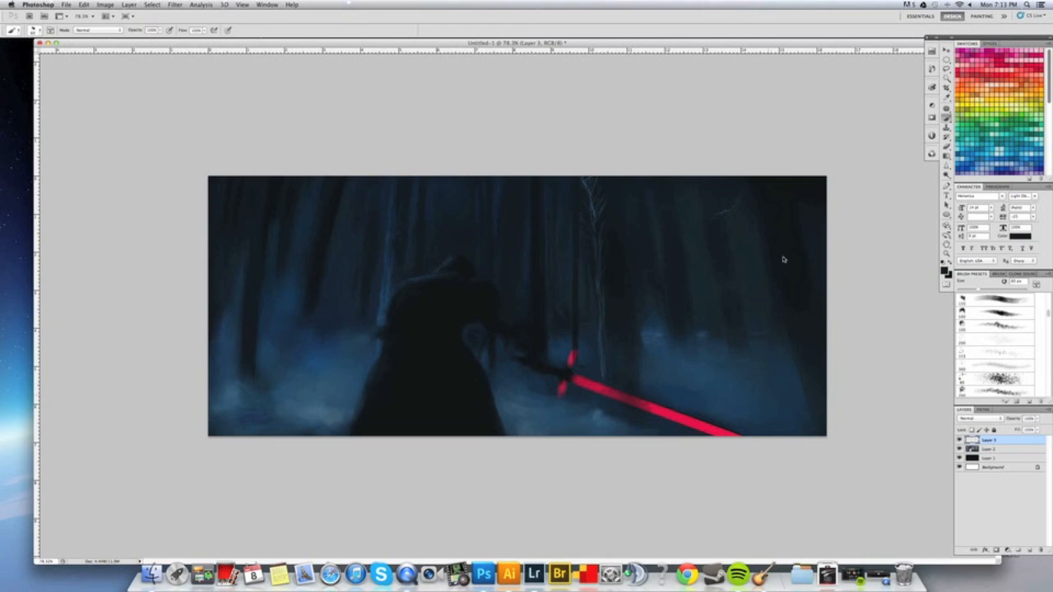
Darken the trees along the far-right edge with the textured brush at large and small sizes, and raise the display brightness.
{"action": "key", "text": "bracketright"}
{"action": "key", "text": "bracketright"}
{"action": "key", "text": "bracketright"}
{"action": "key", "text": "bracketright"}
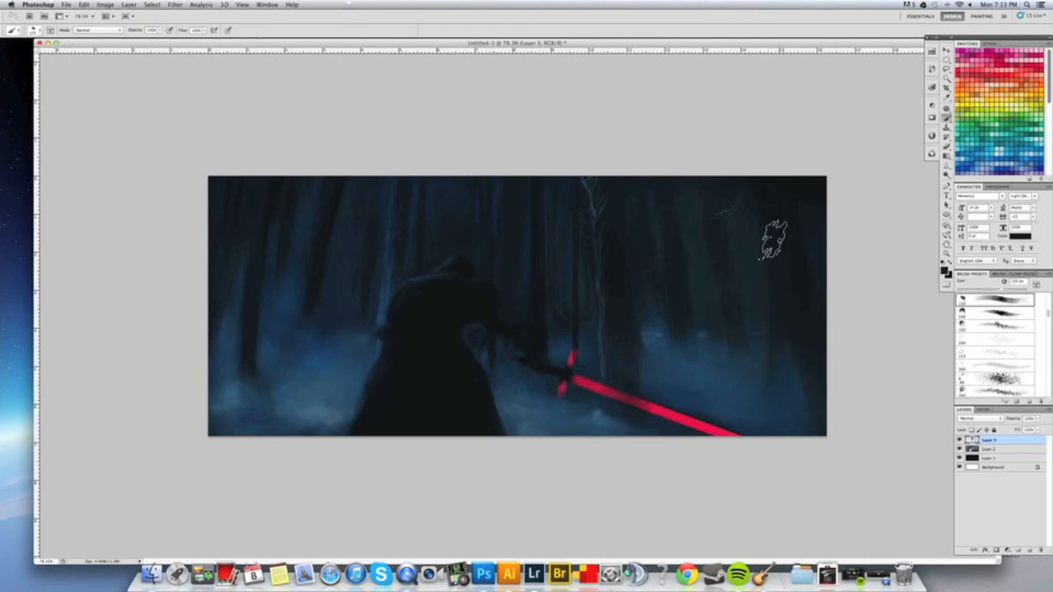
{"action": "key", "text": "bracketleft"}
{"action": "key", "text": "bracketleft"}
{"action": "key", "text": "bracketleft"}
{"action": "key", "text": "bracketleft"}
{"action": "key", "text": "bracketleft"}
{"action": "key", "text": "bracketleft"}
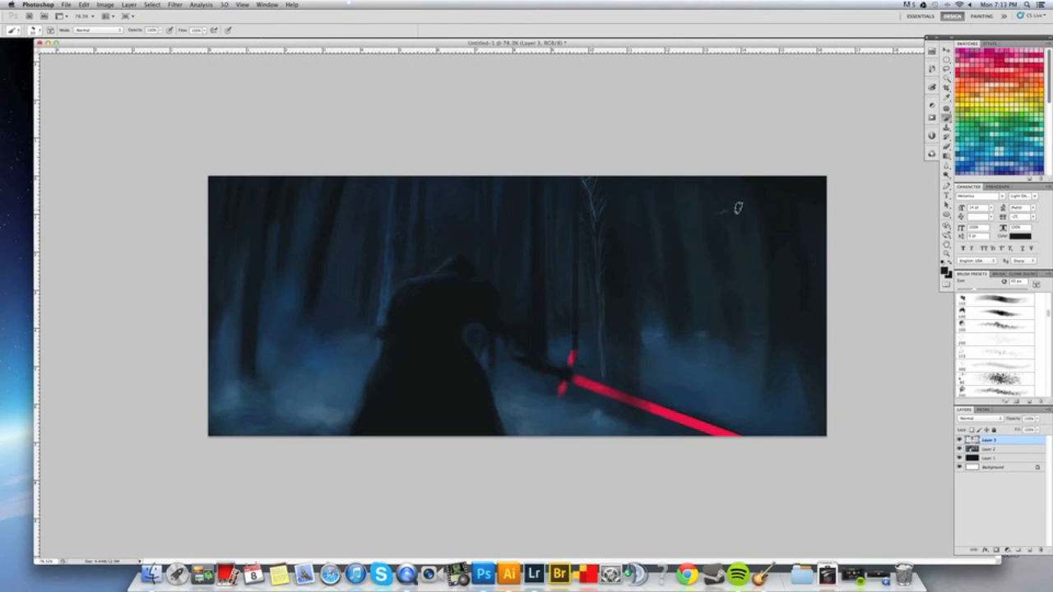
{"action": "key", "text": "XF86MonBrightnessUp"}
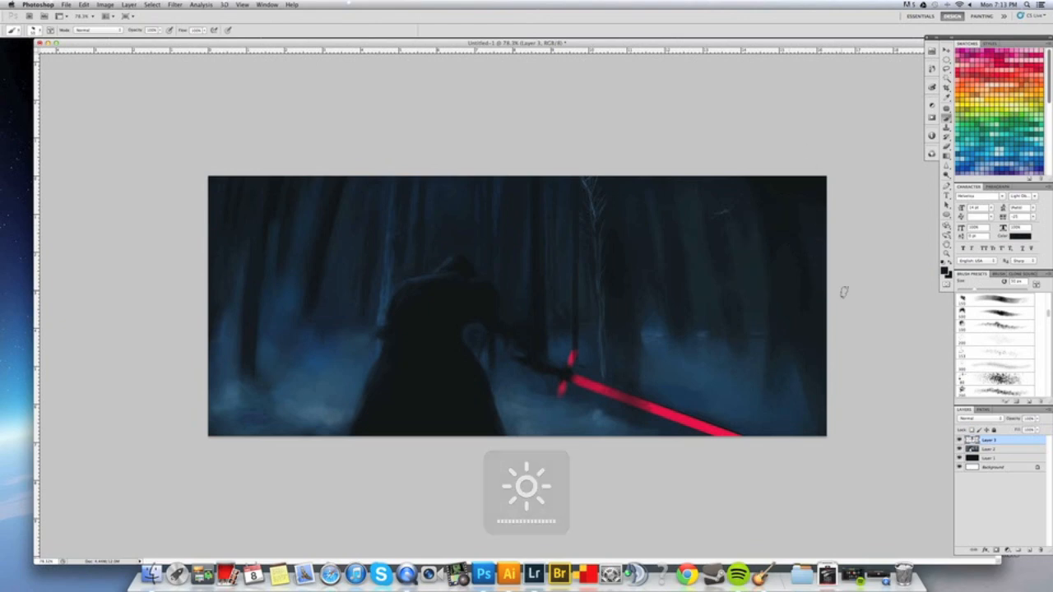
Deepen the right-hand trunks and dim the thin branch in the upper-right forest, varying the textured brush's size.
{"action": "key", "text": "bracketright"}
{"action": "key", "text": "bracketright"}
{"action": "key", "text": "bracketright"}
{"action": "key", "text": "bracketright"}
{"action": "key", "text": "bracketright"}
{"action": "key", "text": "bracketright"}
{"action": "key", "text": "bracketright"}
{"action": "key", "text": "bracketright"}
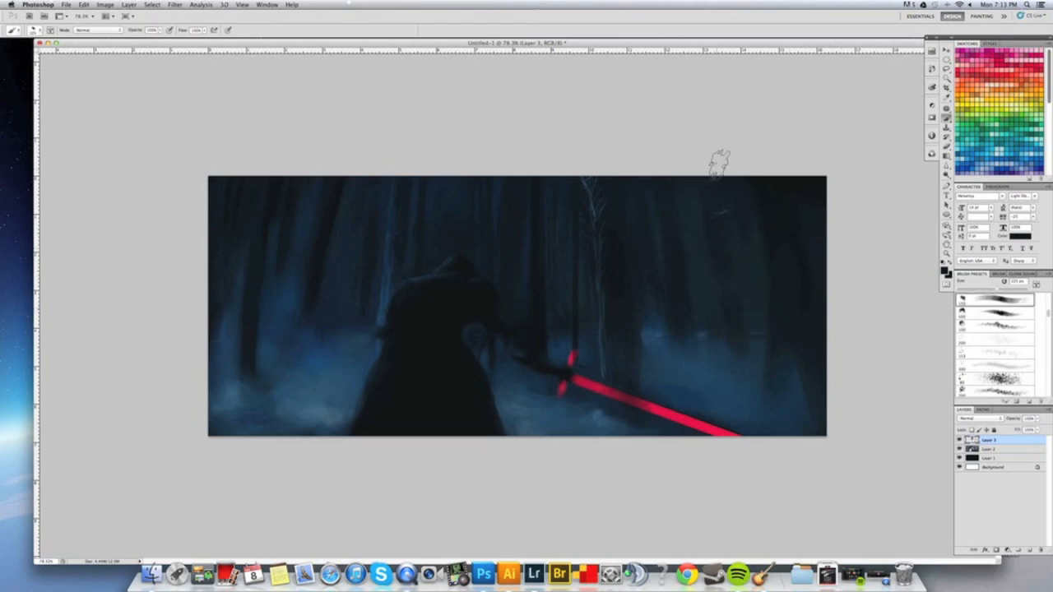
{"action": "key", "text": "bracketleft"}
{"action": "key", "text": "bracketleft"}
{"action": "key", "text": "bracketleft"}
{"action": "key", "text": "bracketleft"}
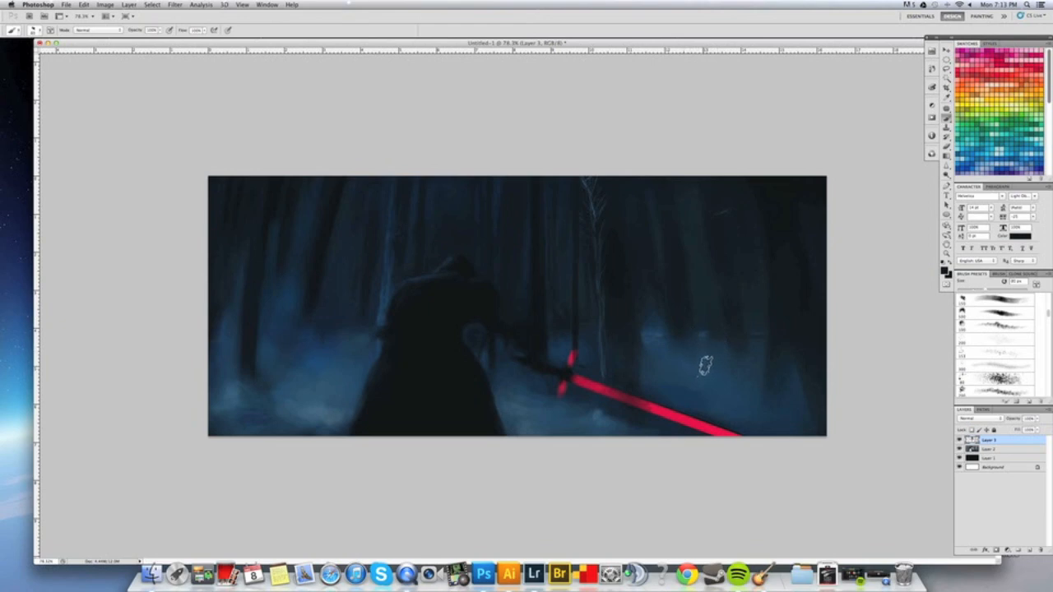
{"action": "key", "text": "bracketright"}
{"action": "key", "text": "bracketright"}
{"action": "key", "text": "bracketright"}
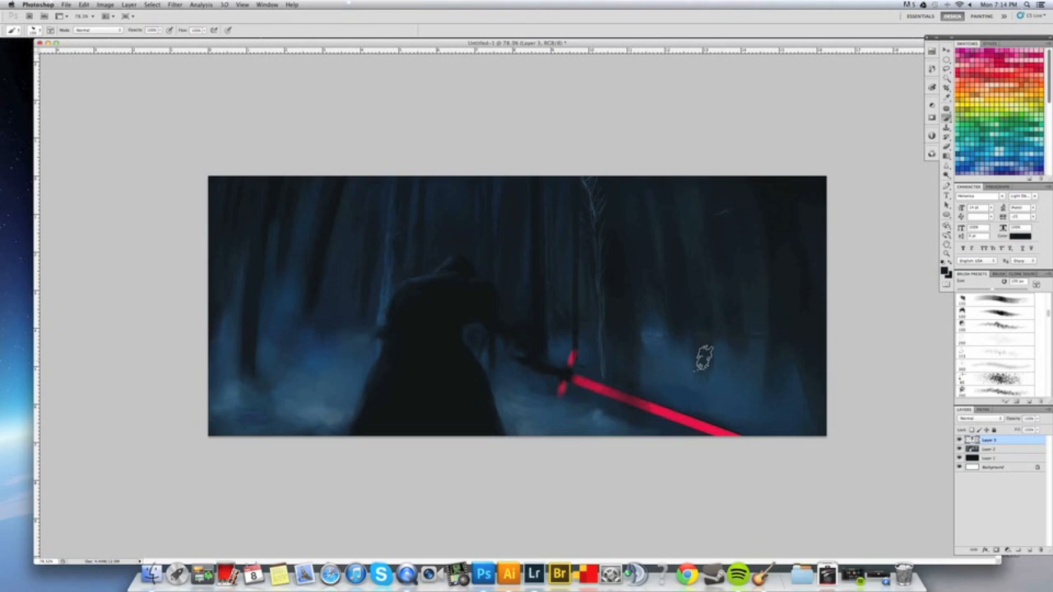
{"action": "key", "text": "bracketleft"}
{"action": "key", "text": "bracketleft"}
{"action": "key", "text": "bracketleft"}
Extend a dark trunk into the right-hand mist and blend around it with blues and darks sampled from the mist and trees.
{"action": "left_click", "coordinate": [331, 322], "text": "alt"}
{"action": "left_click", "coordinate": [677, 370], "text": "alt"}
{"action": "left_click", "coordinate": [699, 309], "text": "alt"}
{"action": "left_click", "coordinate": [699, 392], "text": "alt"}
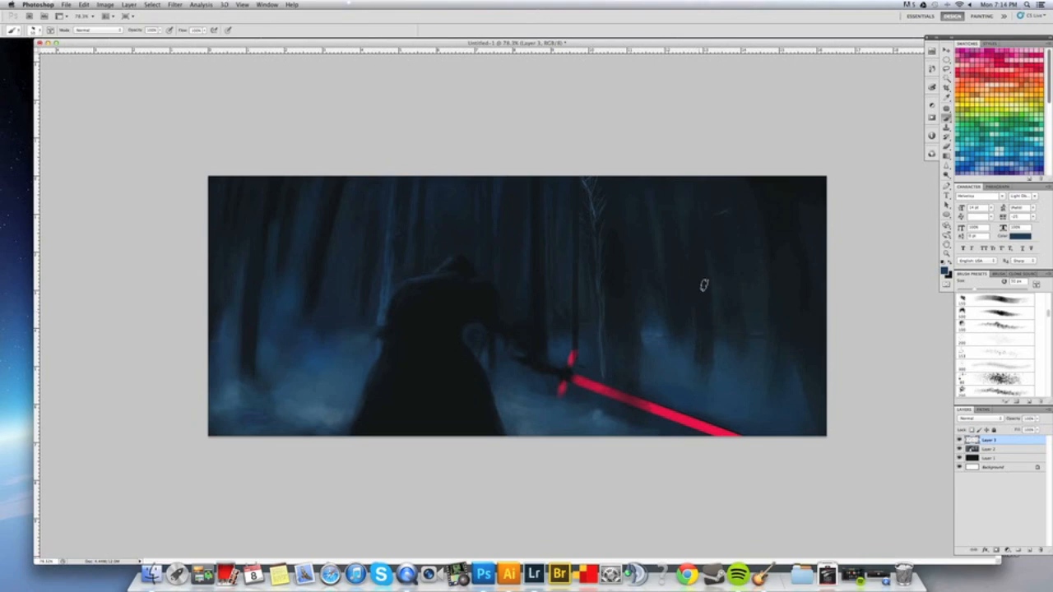
{"action": "left_click", "coordinate": [705, 313], "text": "alt"}
Sample the dark tone of the far-right trunk and shade the trees around it with larger and smaller brush sizes.
{"action": "left_click", "coordinate": [798, 304], "text": "alt"}
{"action": "key", "text": "]"}
{"action": "key", "text": "]"}
{"action": "key", "text": "]"}
{"action": "key", "text": "]"}
{"action": "key", "text": "]"}
{"action": "key", "text": "["}
{"action": "key", "text": "["}
{"action": "key", "text": "["}
{"action": "key", "text": "["}
{"action": "key", "text": "["}
{"action": "key", "text": "["}
Sample the mist beside the figure and the cloak's dark colour, enlarge the brush and paint shadow over the left forest.
{"action": "left_click", "coordinate": [335, 415], "text": "alt"}
{"action": "key", "text": "["}
{"action": "left_click", "coordinate": [419, 315], "text": "alt"}
{"action": "key", "text": "bracketleft"}
{"action": "key", "text": "]"}
{"action": "key", "text": "]"}
{"action": "key", "text": "]"}
{"action": "key", "text": "]"}
{"action": "key", "text": "]"}
{"action": "key", "text": "]"}
{"action": "key", "text": "]"}
{"action": "key", "text": "]"}
{"action": "key", "text": "]"}
{"action": "key", "text": "]"}
{"action": "key", "text": "]"}
{"action": "key", "text": "]"}
{"action": "left_click_drag", "start_coordinate": [303, 268], "coordinate": [304, 223]}
Shrink the brush and define the dark vertical trunks in the left forest.
{"action": "key", "text": "["}
{"action": "key", "text": "["}
{"action": "key", "text": "["}
{"action": "key", "text": "["}
{"action": "key", "text": "["}
{"action": "key", "text": "["}
{"action": "key", "text": "["}
{"action": "key", "text": "["}
{"action": "key", "text": "["}
{"action": "key", "text": "["}
{"action": "key", "text": "["}
{"action": "key", "text": "["}
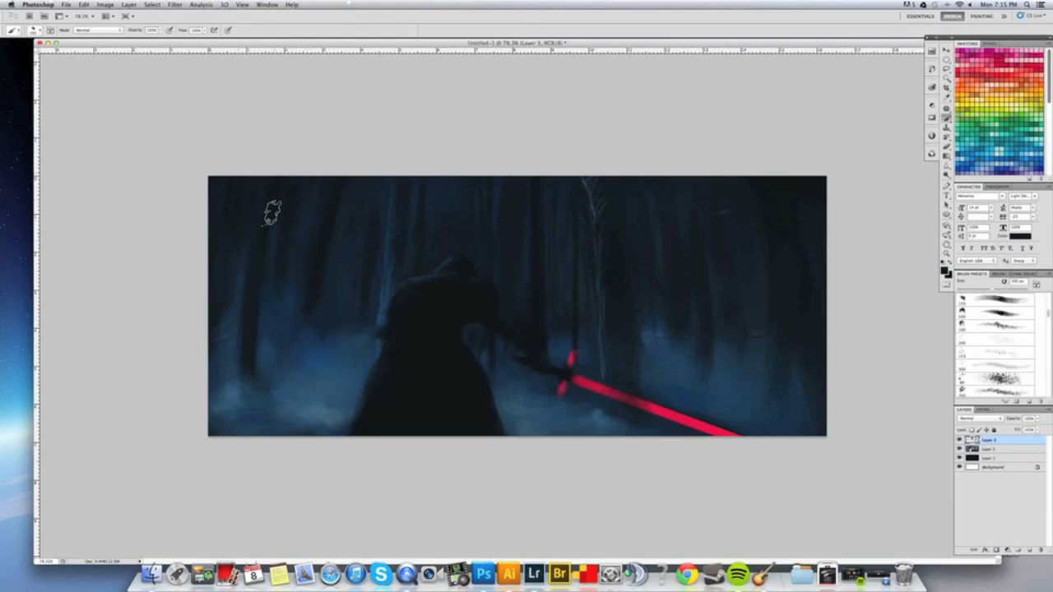
Darken the upper-left corner of the forest with an enlarged brush and shrink it for the trees beside the pale left trunk.
{"action": "key", "text": "]"}
{"action": "key", "text": "]"}
{"action": "key", "text": "]"}
{"action": "key", "text": "]"}
{"action": "key", "text": "]"}
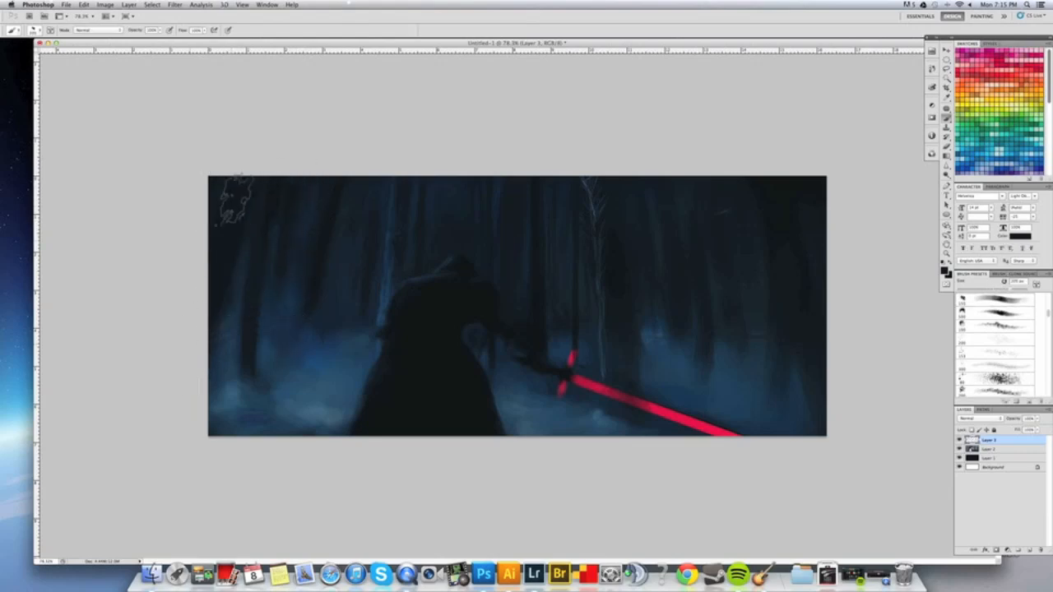
{"action": "key", "text": "["}
{"action": "key", "text": "["}
{"action": "key", "text": "["}
{"action": "key", "text": "["}
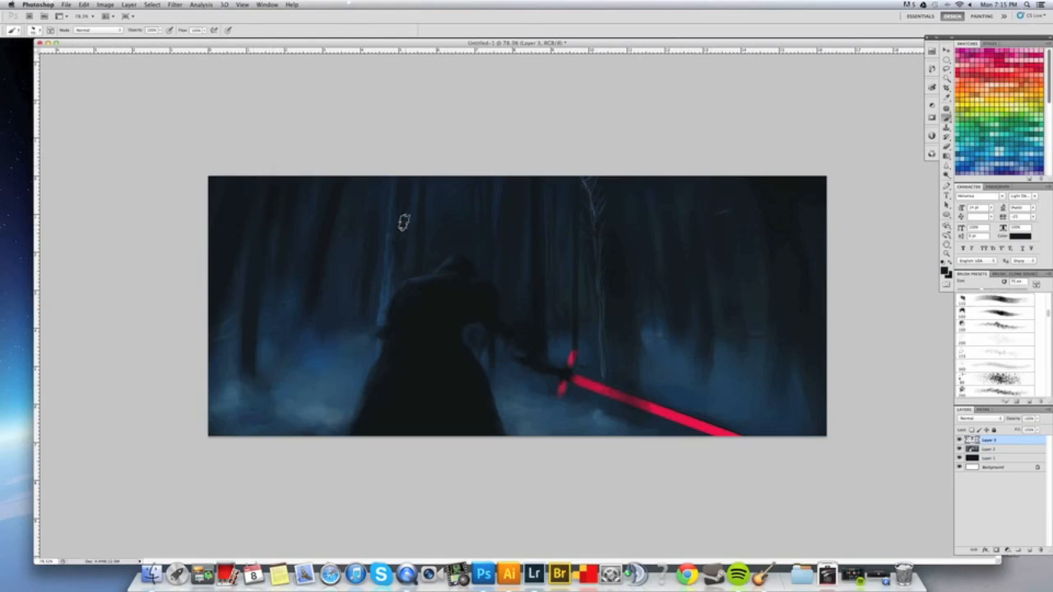
Sample the left mist tone, adjust the brush size and repaint the lower part of the dark trunk in the left forest.
{"action": "left_click", "coordinate": [318, 354], "text": "alt"}
{"action": "key", "text": "]"}
{"action": "key", "text": "]"}
{"action": "key", "text": "["}
{"action": "key", "text": "["}
{"action": "left_click_drag", "start_coordinate": [259, 316], "coordinate": [256, 390]}
Shrink the brush, sample tones along the pale trunk behind the figure and refine that trunk and the mist beside it.
{"action": "key", "text": "["}
{"action": "key", "text": "["}
{"action": "key", "text": "["}
{"action": "key", "text": "["}
{"action": "key", "text": "["}
{"action": "key", "text": "["}
{"action": "left_click", "coordinate": [324, 412], "text": "alt"}
{"action": "scroll", "coordinate": [394, 256], "scroll_direction": "up", "scroll_amount": 5}
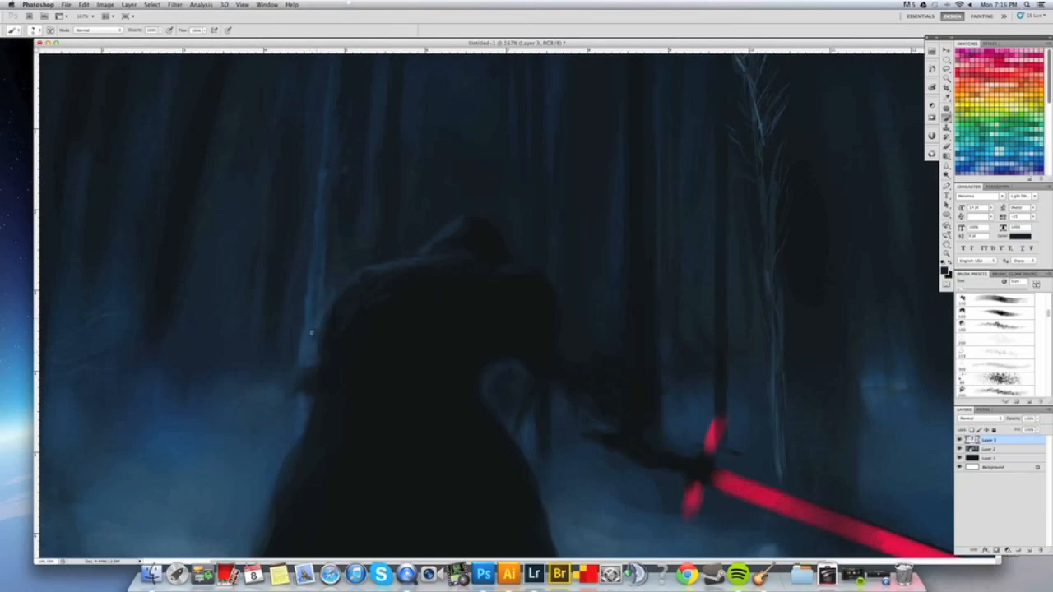
{"action": "left_click", "coordinate": [303, 348], "text": "alt"}
{"action": "left_click", "coordinate": [320, 390], "text": "alt"}
{"action": "left_click", "coordinate": [313, 305], "text": "alt"}
{"action": "left_click_drag", "start_coordinate": [186, 350], "coordinate": [155, 360]}
Sample a dark tone between the left trees and soften the forest and mist there with a much larger brush.
{"action": "key", "text": "super+0"}
{"action": "left_click", "coordinate": [151, 248], "text": "alt"}
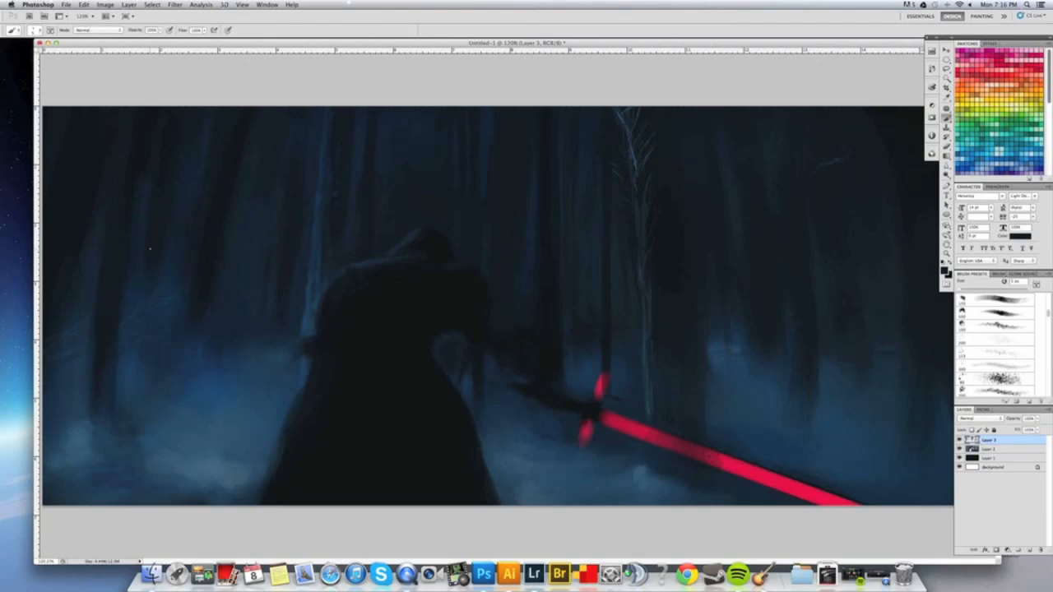
{"action": "key", "text": "bracketright"}
{"action": "key", "text": "bracketright"}
{"action": "key", "text": "bracketright"}
{"action": "key", "text": "bracketright"}
{"action": "key", "text": "bracketright"}
{"action": "key", "text": "bracketright"}
{"action": "key", "text": "bracketright"}
{"action": "key", "text": "bracketright"}
{"action": "key", "text": "bracketright"}
{"action": "key", "text": "bracketright"}
{"action": "key", "text": "]"}
{"action": "key", "text": "]"}
{"action": "key", "text": "]"}
{"action": "key", "text": "]"}
{"action": "key", "text": "]"}
{"action": "key", "text": "]"}
{"action": "key", "text": "]"}
{"action": "key", "text": "]"}
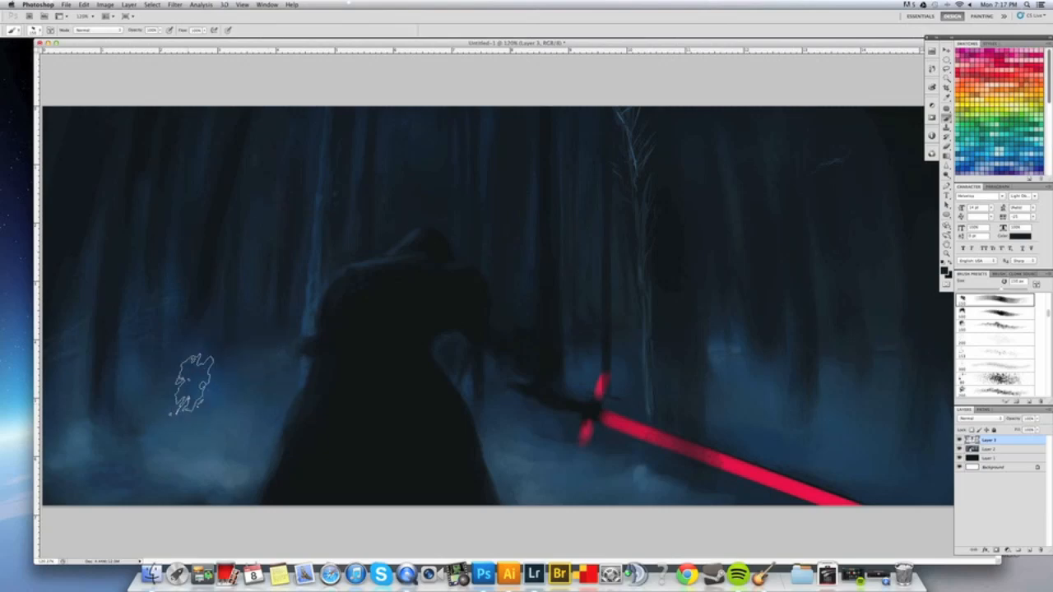
Reduce the brush size, sample the left mist tones and paint faint horizontal ground mist between the left trunks and the figure.
{"action": "key", "text": "["}
{"action": "key", "text": "["}
{"action": "key", "text": "["}
{"action": "key", "text": "["}
{"action": "key", "text": "["}
{"action": "key", "text": "["}
{"action": "key", "text": "["}
{"action": "key", "text": "["}
{"action": "key", "text": "["}
{"action": "key", "text": "["}
{"action": "key", "text": "["}
{"action": "key", "text": "["}
{"action": "key", "text": "["}
{"action": "key", "text": "["}
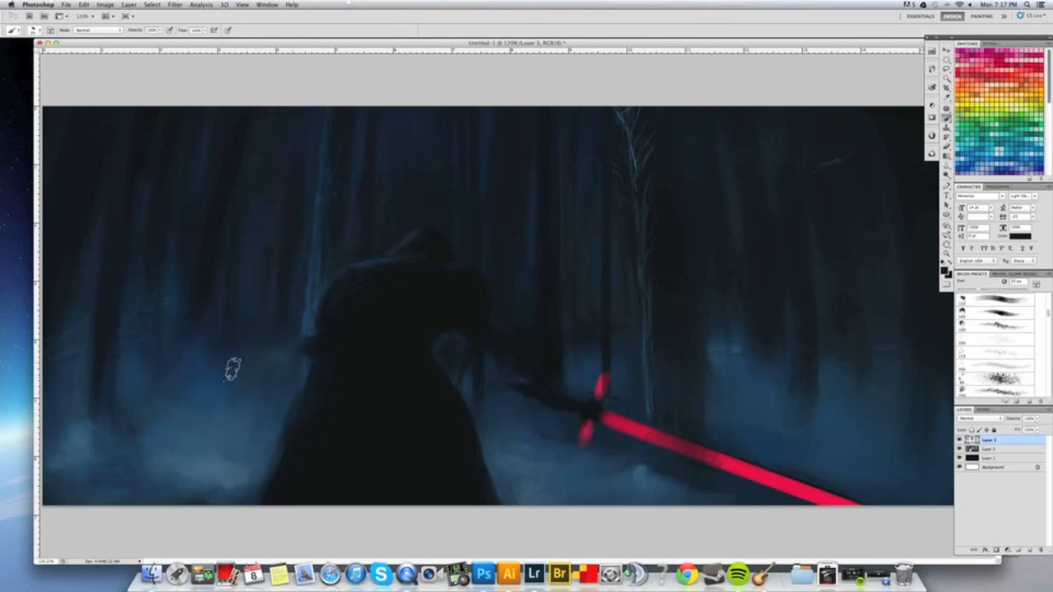
{"action": "left_click", "coordinate": [207, 468], "text": "alt"}
{"action": "left_click", "coordinate": [189, 355], "text": "alt"}
{"action": "left_click", "coordinate": [222, 346], "text": "alt"}
Sample the mist in the gap under the figure's arm, touch up the cloak edge there and sample the tone near the pale tree.
{"action": "left_click", "coordinate": [467, 370], "text": "alt"}
{"action": "left_click_drag", "start_coordinate": [466, 373], "coordinate": [476, 423]}
{"action": "key", "text": "super+space"}
{"action": "mouse_move", "coordinate": [647, 351]}
{"action": "left_mouse_down"}
{"action": "mouse_move", "coordinate": [614, 348]}
{"action": "mouse_move", "coordinate": [627, 345]}
{"action": "left_mouse_up"}
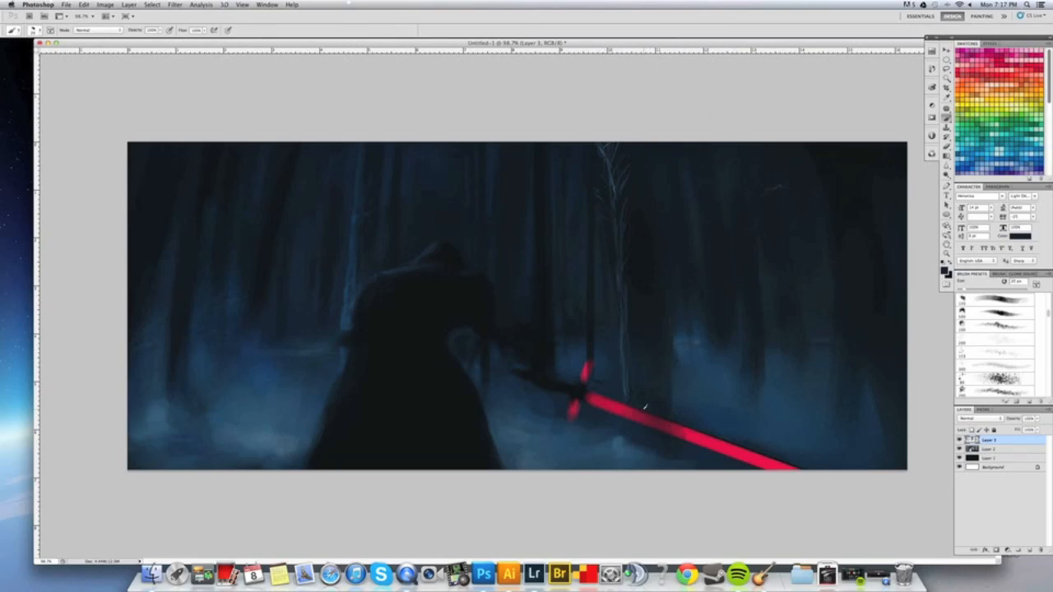
{"action": "left_click", "coordinate": [604, 361], "text": "alt"}
{"action": "key", "text": "super+space"}
{"action": "left_click_drag", "start_coordinate": [457, 395], "coordinate": [449, 163]}
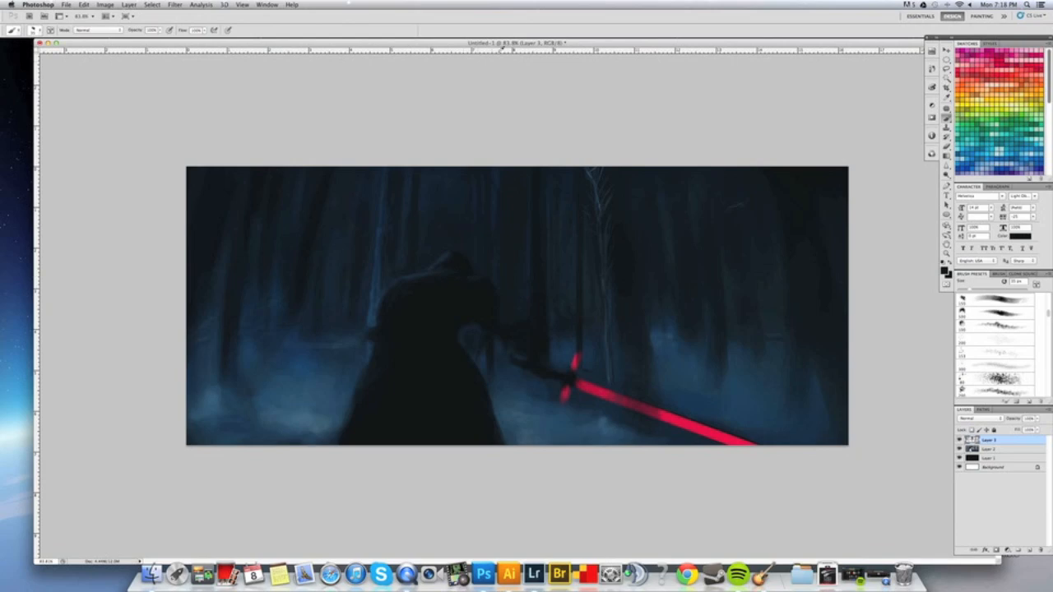
Sample the cloak's dark tones, adjust the brush size and darken the upper back of the figure.
{"action": "left_click", "coordinate": [380, 309], "text": "alt"}
{"action": "left_click", "coordinate": [390, 334], "text": "alt"}
{"action": "key", "text": "super+space"}
{"action": "left_click_drag", "start_coordinate": [447, 254], "coordinate": [498, 235]}
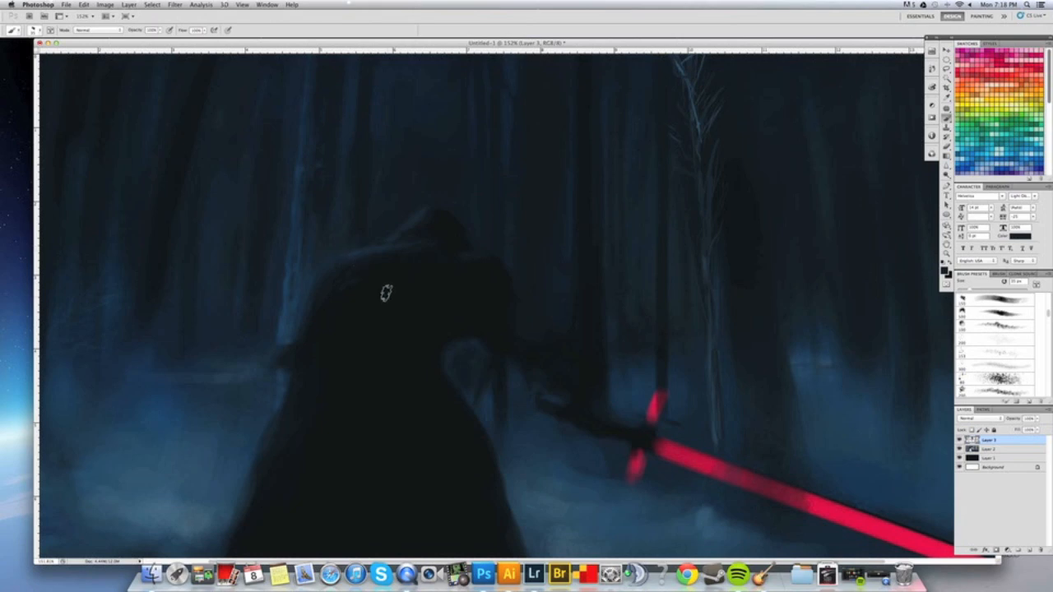
{"action": "key", "text": "bracketleft"}
{"action": "key", "text": "bracketleft"}
{"action": "key", "text": "bracketright"}
{"action": "key", "text": "bracketright"}
{"action": "key", "text": "bracketright"}
{"action": "key", "text": "bracketright"}
{"action": "key", "text": "bracketleft"}
{"action": "key", "text": "bracketleft"}
{"action": "left_click_drag", "start_coordinate": [318, 294], "coordinate": [333, 283]}
Sample the shoulder highlight and paint a faint blue rim light along the figure's shoulder and hood with a small brush.
{"action": "key", "text": "bracketleft"}
{"action": "key", "text": "bracketleft"}
{"action": "key", "text": "bracketright"}
{"action": "key", "text": "bracketright"}
{"action": "key", "text": "bracketright"}
{"action": "key", "text": "bracketright"}
{"action": "left_click", "coordinate": [355, 253], "text": "alt"}
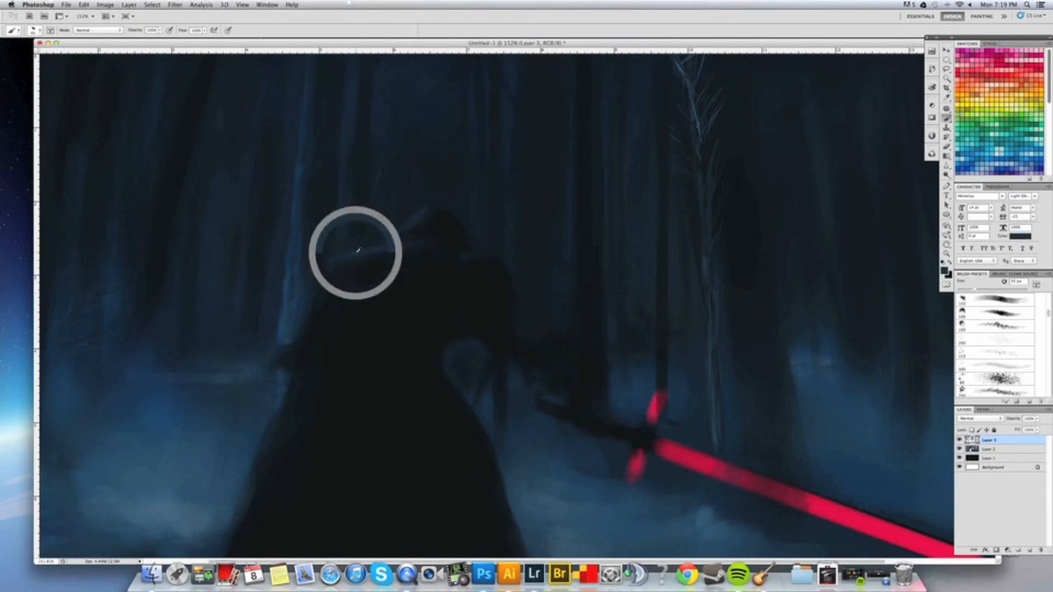
{"action": "key", "text": "bracketleft"}
{"action": "key", "text": "bracketleft"}
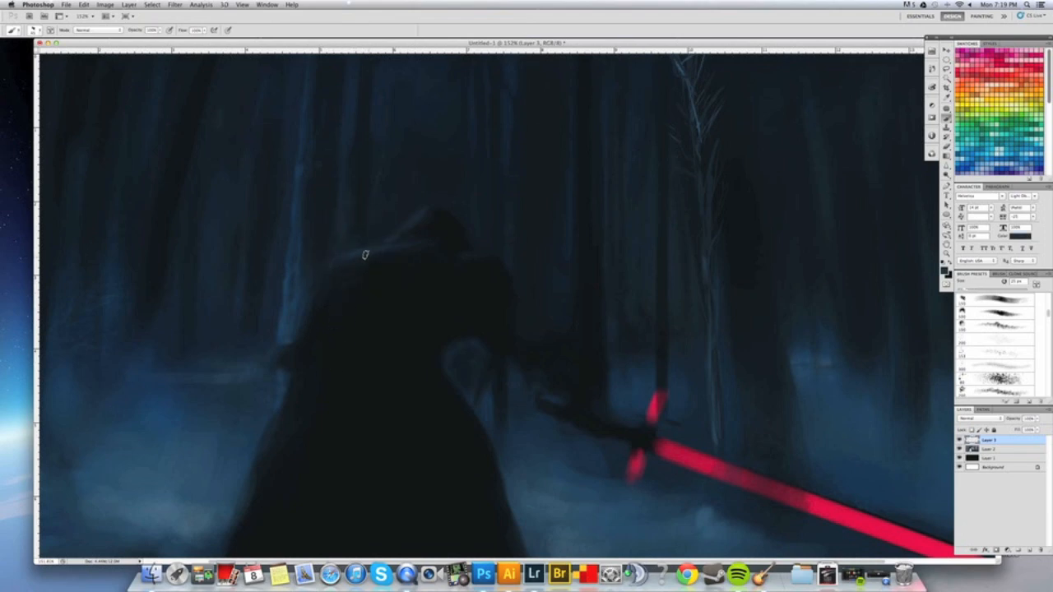
{"action": "left_click", "coordinate": [367, 257], "text": "alt"}
{"action": "left_click_drag", "start_coordinate": [368, 255], "coordinate": [409, 239]}
{"action": "left_click", "coordinate": [419, 247], "text": "alt"}
{"action": "left_click_drag", "start_coordinate": [424, 230], "coordinate": [434, 217]}
{"action": "left_click_drag", "start_coordinate": [345, 247], "coordinate": [339, 252]}
{"action": "key", "text": "super+minus"}
{"action": "key", "text": "super+minus"}
{"action": "key", "text": "super+minus"}
{"action": "scroll", "coordinate": [364, 310], "scroll_direction": "up", "scroll_amount": 5}
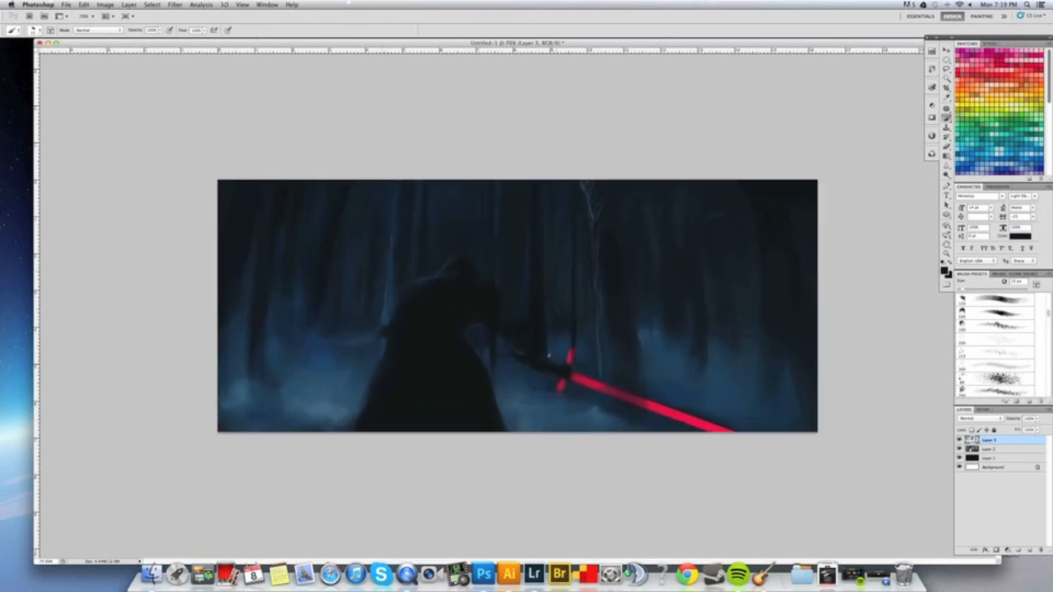
{"action": "left_click", "coordinate": [425, 279]}
Sample the pale mist tones and paint lighter mist under the figure's forearm, behind the sword hilt.
{"action": "scroll", "coordinate": [611, 355], "scroll_direction": "up", "scroll_amount": 4}
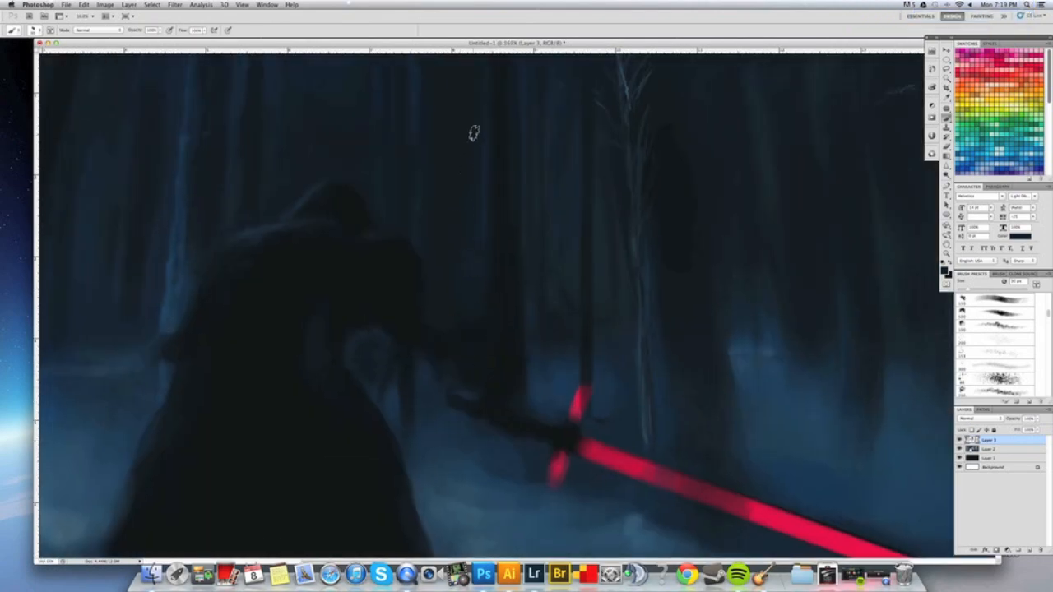
{"action": "left_click", "coordinate": [425, 372], "text": "alt"}
{"action": "left_click", "coordinate": [768, 354], "text": "alt"}
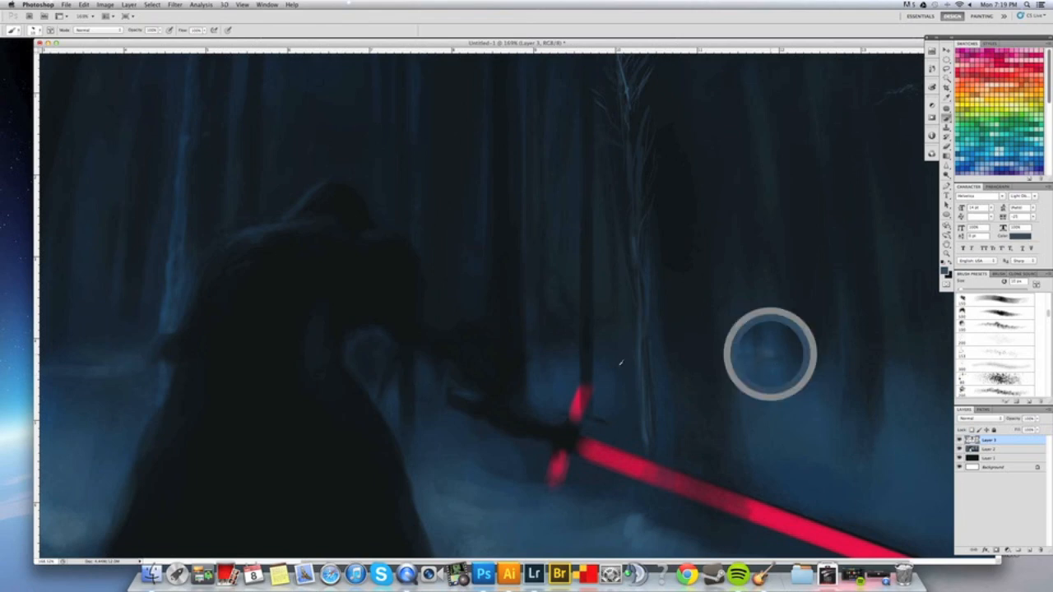
{"action": "left_click_drag", "start_coordinate": [422, 362], "coordinate": [422, 374]}
{"action": "left_click", "coordinate": [422, 370], "text": "alt"}
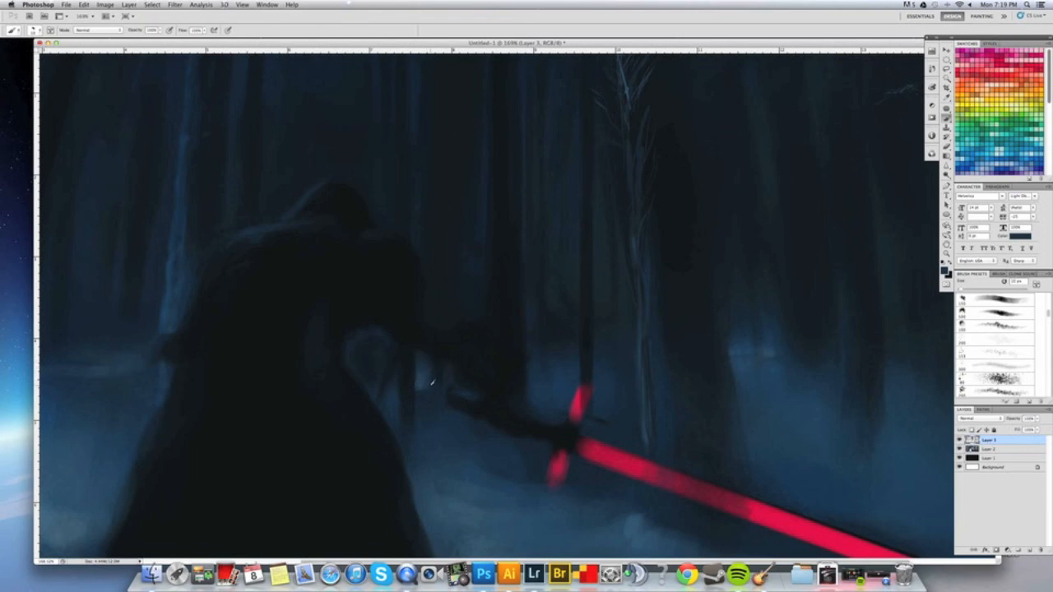
{"action": "key", "text": "bracketright"}
{"action": "key", "text": "bracketright"}
{"action": "mouse_move", "coordinate": [420, 386]}
{"action": "left_mouse_down"}
{"action": "mouse_move", "coordinate": [420, 411]}
{"action": "mouse_move", "coordinate": [426, 400]}
{"action": "mouse_move", "coordinate": [433, 419]}
{"action": "left_mouse_up"}
{"action": "left_click_drag", "start_coordinate": [422, 372], "coordinate": [437, 417]}
{"action": "mouse_move", "coordinate": [453, 374]}
{"action": "left_mouse_down"}
{"action": "mouse_move", "coordinate": [490, 405]}
{"action": "mouse_move", "coordinate": [467, 389]}
{"action": "left_mouse_up"}
Shrink the brush, sample the surrounding tones and define the rear end and lower edge of the sword hilt.
{"action": "key", "text": "bracketleft"}
{"action": "key", "text": "bracketleft"}
{"action": "left_click", "coordinate": [459, 378], "text": "alt"}
{"action": "left_click_drag", "start_coordinate": [457, 408], "coordinate": [474, 416]}
{"action": "left_click", "coordinate": [477, 424], "text": "alt"}
{"action": "left_click", "coordinate": [492, 422], "text": "alt"}
{"action": "left_click_drag", "start_coordinate": [493, 426], "coordinate": [498, 424]}
{"action": "key", "text": "super+space"}
{"action": "left_click_drag", "start_coordinate": [472, 336], "coordinate": [441, 341]}
{"action": "left_click_drag", "start_coordinate": [542, 366], "coordinate": [573, 364]}
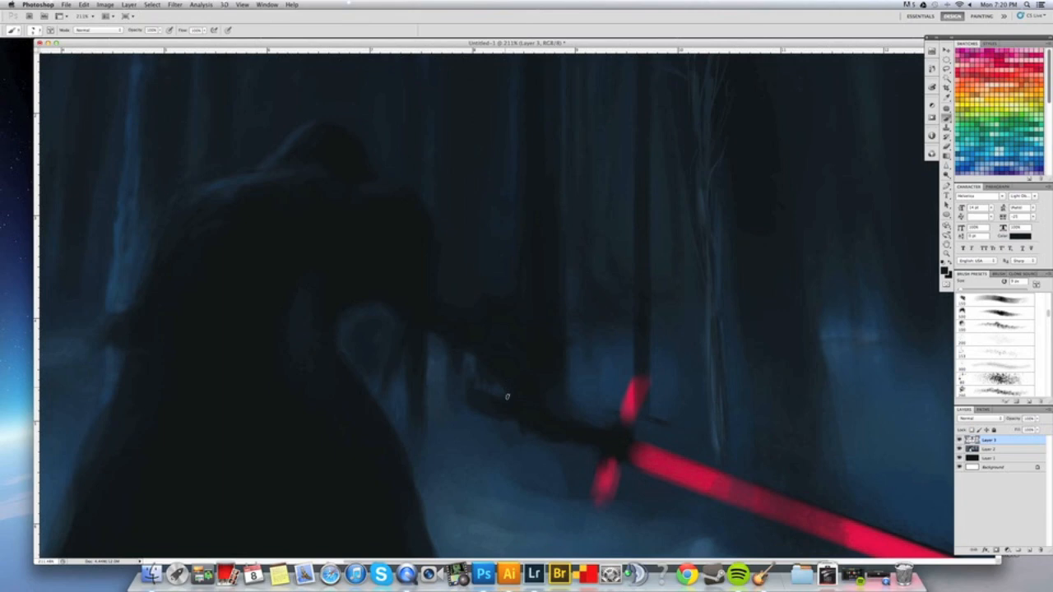
Sample the hilt and mist tones alternately and clean up the underside of the sword hilt.
{"action": "left_click", "coordinate": [522, 441], "text": "alt"}
{"action": "left_click", "coordinate": [535, 434], "text": "alt"}
{"action": "left_click", "coordinate": [528, 441], "text": "alt"}
{"action": "left_click", "coordinate": [570, 443], "text": "alt"}
{"action": "key", "text": "super+space"}
{"action": "left_click_drag", "start_coordinate": [522, 418], "coordinate": [541, 299]}
{"action": "left_click", "coordinate": [560, 435], "text": "alt"}
{"action": "left_click_drag", "start_coordinate": [557, 437], "coordinate": [545, 440]}
{"action": "left_click", "coordinate": [546, 449], "text": "alt"}
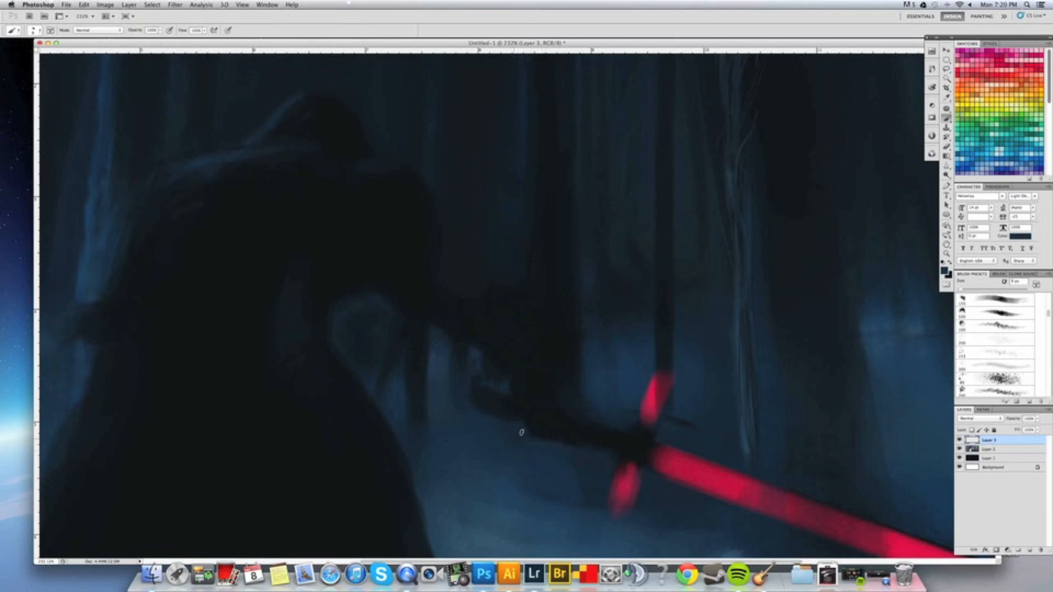
Adjust the brush size, sample the mist and hilt colours and sharpen the shape of the hilt's pommel.
{"action": "key", "text": "bracketright"}
{"action": "key", "text": "bracketright"}
{"action": "key", "text": "bracketright"}
{"action": "key", "text": "bracketright"}
{"action": "key", "text": "bracketleft"}
{"action": "key", "text": "bracketleft"}
{"action": "key", "text": "bracketleft"}
{"action": "left_click", "coordinate": [502, 456], "text": "alt"}
{"action": "left_click", "coordinate": [537, 416], "text": "alt"}
{"action": "left_click", "coordinate": [490, 428], "text": "alt"}
{"action": "key", "text": "super+space"}
{"action": "mouse_move", "coordinate": [522, 445]}
{"action": "left_mouse_down"}
{"action": "mouse_move", "coordinate": [482, 437]}
{"action": "mouse_move", "coordinate": [524, 421]}
{"action": "left_mouse_up"}
{"action": "left_click", "coordinate": [503, 390], "text": "alt"}
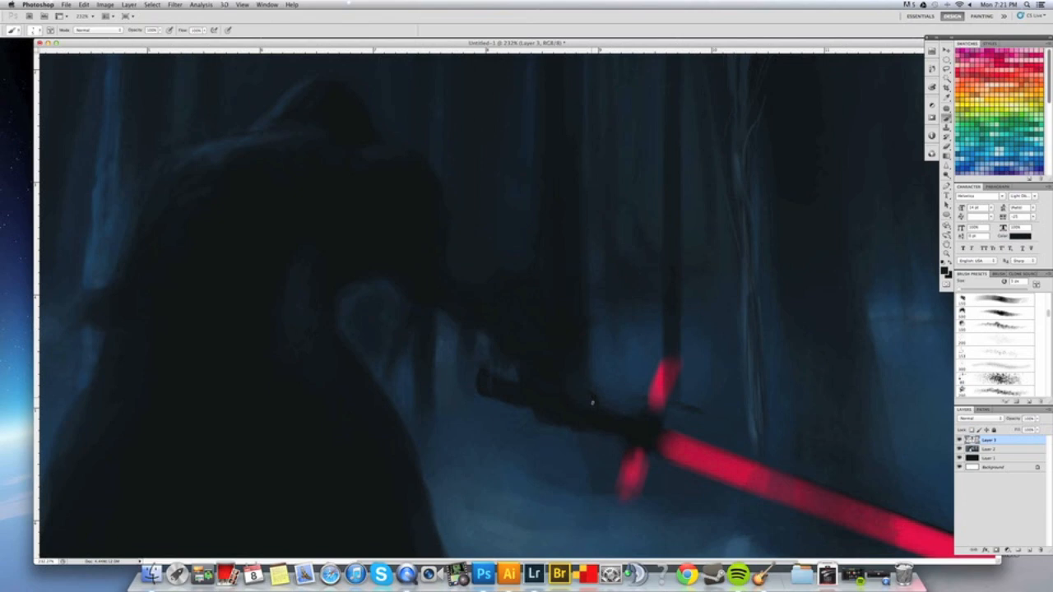
Sample the blue mist above the hilt, enlarge the brush and paint mist between the dark trunk and the red crossguard.
{"action": "left_click", "coordinate": [602, 362], "text": "alt"}
{"action": "key", "text": "bracketright"}
{"action": "key", "text": "bracketright"}
{"action": "key", "text": "bracketright"}
{"action": "key", "text": "bracketright"}
{"action": "key", "text": "bracketright"}
{"action": "key", "text": "bracketright"}
{"action": "key", "text": "bracketright"}
{"action": "mouse_move", "coordinate": [589, 381]}
{"action": "left_mouse_down"}
{"action": "mouse_move", "coordinate": [590, 270]}
{"action": "mouse_move", "coordinate": [588, 380]}
{"action": "mouse_move", "coordinate": [583, 298]}
{"action": "mouse_move", "coordinate": [598, 170]}
{"action": "mouse_move", "coordinate": [581, 372]}
{"action": "mouse_move", "coordinate": [591, 127]}
{"action": "mouse_move", "coordinate": [583, 354]}
{"action": "mouse_move", "coordinate": [573, 80]}
{"action": "mouse_move", "coordinate": [625, 394]}
{"action": "left_mouse_up"}
{"action": "left_click", "coordinate": [603, 390], "text": "alt"}
Sample the hilt's dark colour, adjust the brush size and paint the figure's forearm and hand down onto the hilt.
{"action": "key", "text": "bracketleft"}
{"action": "key", "text": "bracketleft"}
{"action": "key", "text": "bracketleft"}
{"action": "key", "text": "bracketleft"}
{"action": "left_click", "coordinate": [538, 397], "text": "alt"}
{"action": "key", "text": "bracketright"}
{"action": "key", "text": "bracketright"}
{"action": "key", "text": "bracketright"}
{"action": "key", "text": "bracketright"}
{"action": "key", "text": "bracketright"}
{"action": "key", "text": "bracketright"}
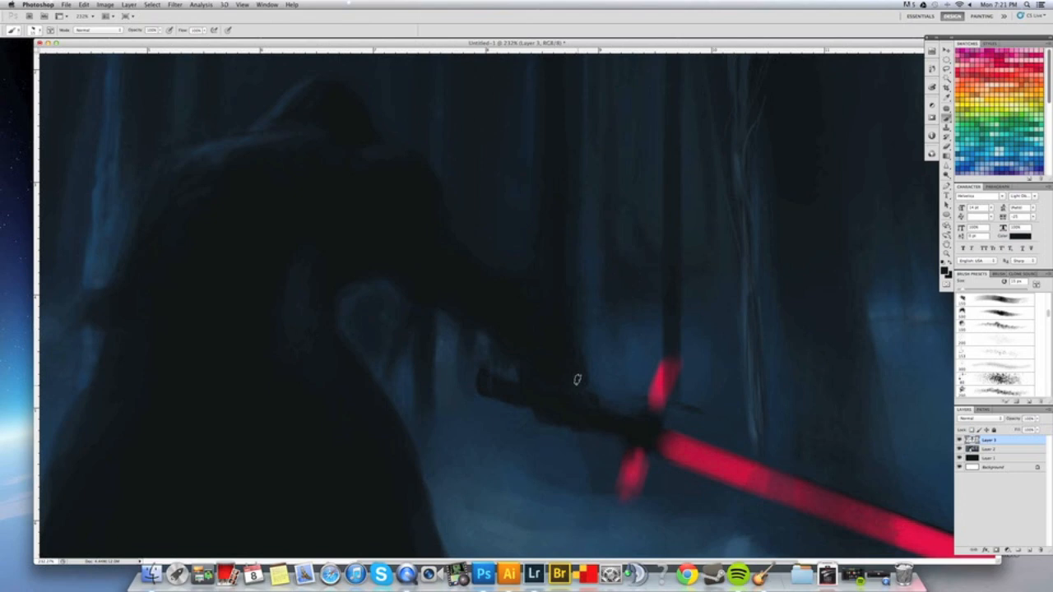
{"action": "left_click_drag", "start_coordinate": [583, 381], "coordinate": [598, 400]}
{"action": "scroll", "coordinate": [560, 374], "scroll_direction": "down", "scroll_amount": 6}
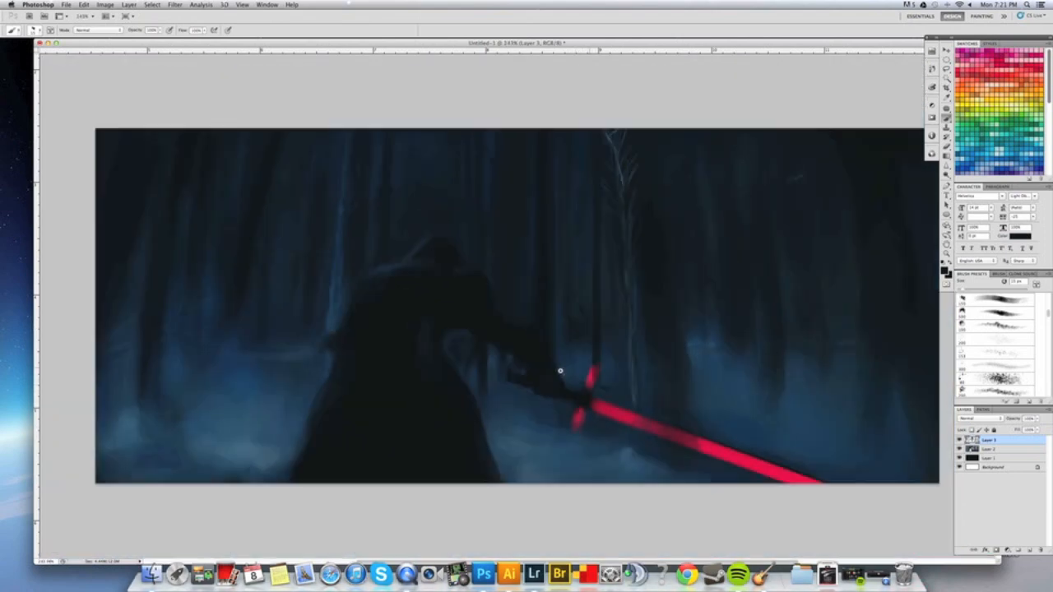
Adjust the brush size and touch up the dark edge of the figure's shoulder and outstretched arm.
{"action": "scroll", "coordinate": [549, 375], "scroll_direction": "down", "scroll_amount": 1}
{"action": "scroll", "coordinate": [559, 387], "scroll_direction": "up", "scroll_amount": 5}
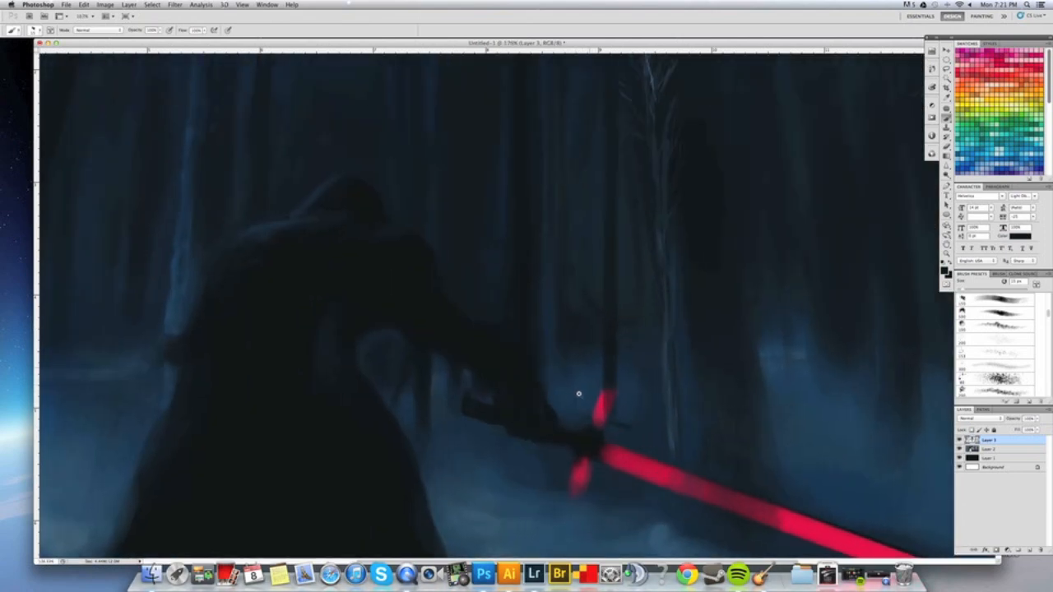
{"action": "key", "text": "bracketright"}
{"action": "key", "text": "bracketright"}
{"action": "key", "text": "bracketright"}
{"action": "key", "text": "bracketright"}
{"action": "key", "text": "bracketright"}
{"action": "key", "text": "bracketright"}
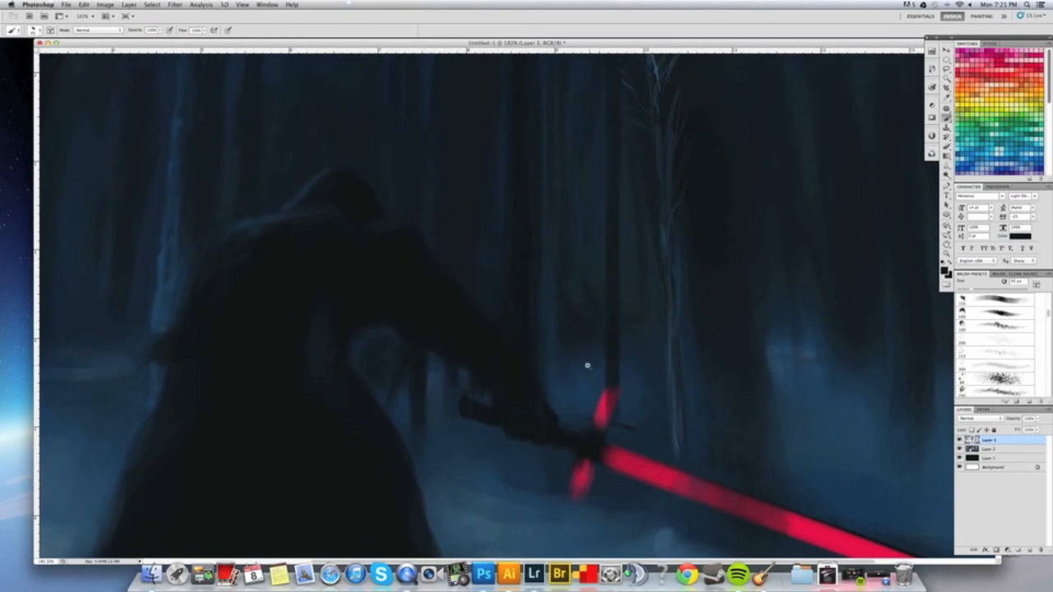
{"action": "scroll", "coordinate": [557, 373], "scroll_direction": "down", "scroll_amount": 1}
{"action": "scroll", "coordinate": [551, 370], "scroll_direction": "down", "scroll_amount": 3}
{"action": "scroll", "coordinate": [552, 365], "scroll_direction": "up", "scroll_amount": 4}
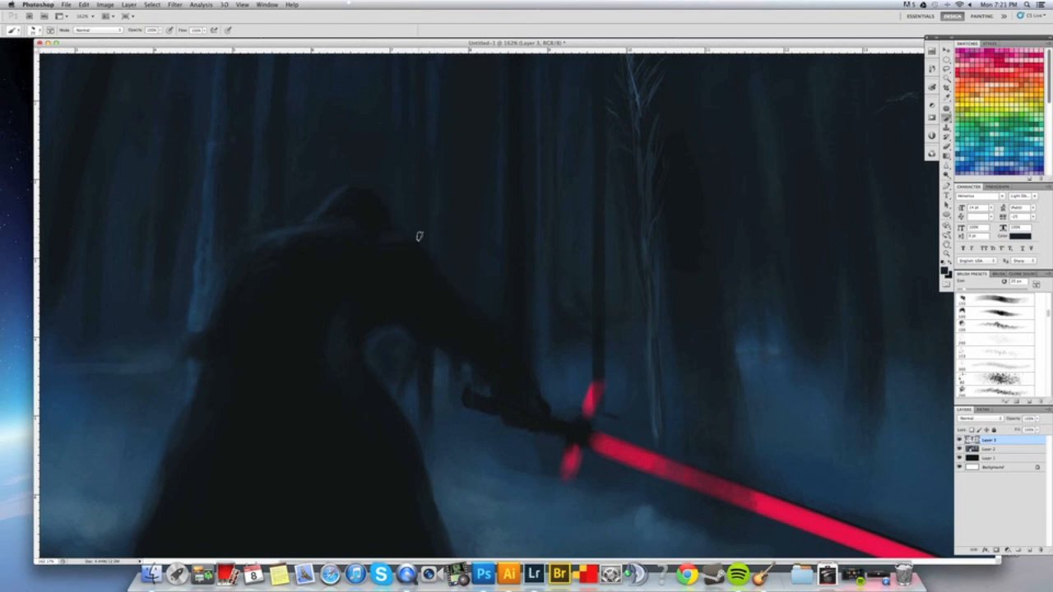
{"action": "left_click", "coordinate": [422, 183]}
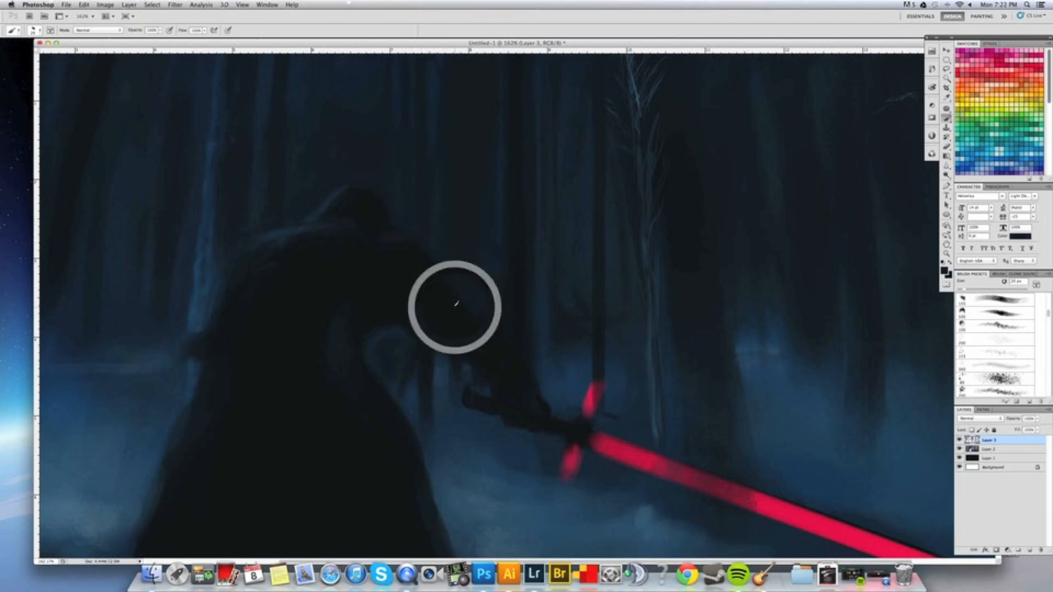
{"action": "key", "text": "super+space"}
{"action": "left_click_drag", "start_coordinate": [486, 295], "coordinate": [527, 272]}
{"action": "left_click", "coordinate": [444, 431]}
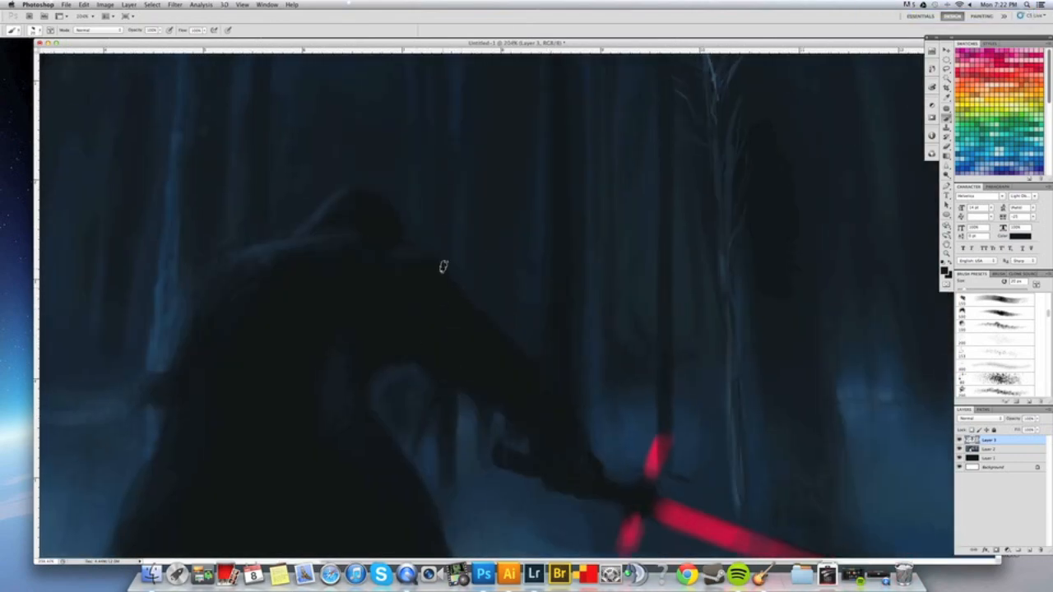
Enlarge the brush and fill out the figure's shoulder and upper arm in the dark silhouette colour.
{"action": "key", "text": "bracketright"}
{"action": "key", "text": "bracketright"}
{"action": "key", "text": "bracketright"}
{"action": "key", "text": "bracketright"}
{"action": "key", "text": "bracketright"}
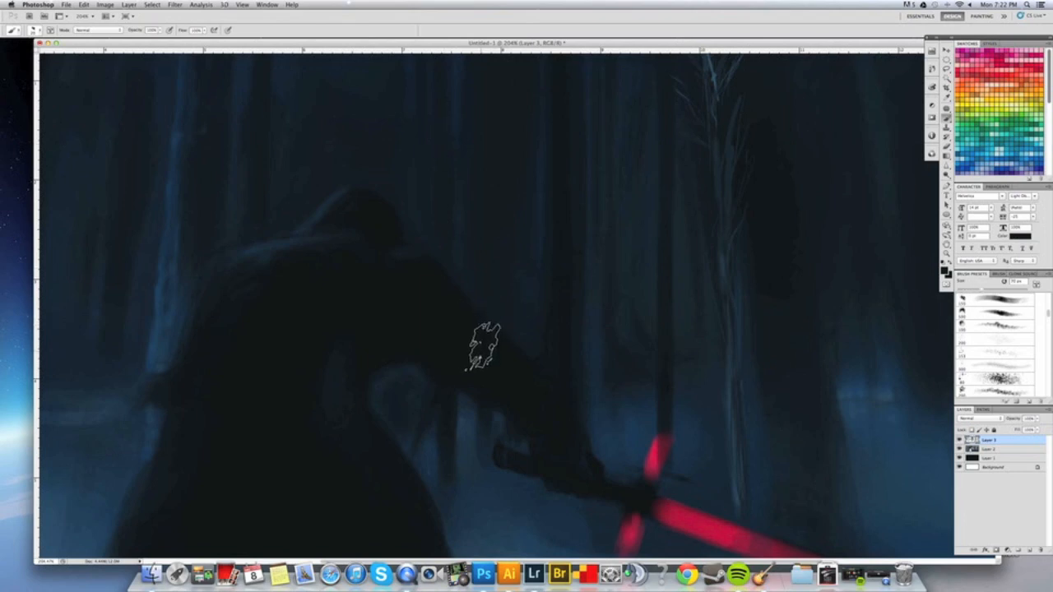
{"action": "left_click", "coordinate": [442, 369]}
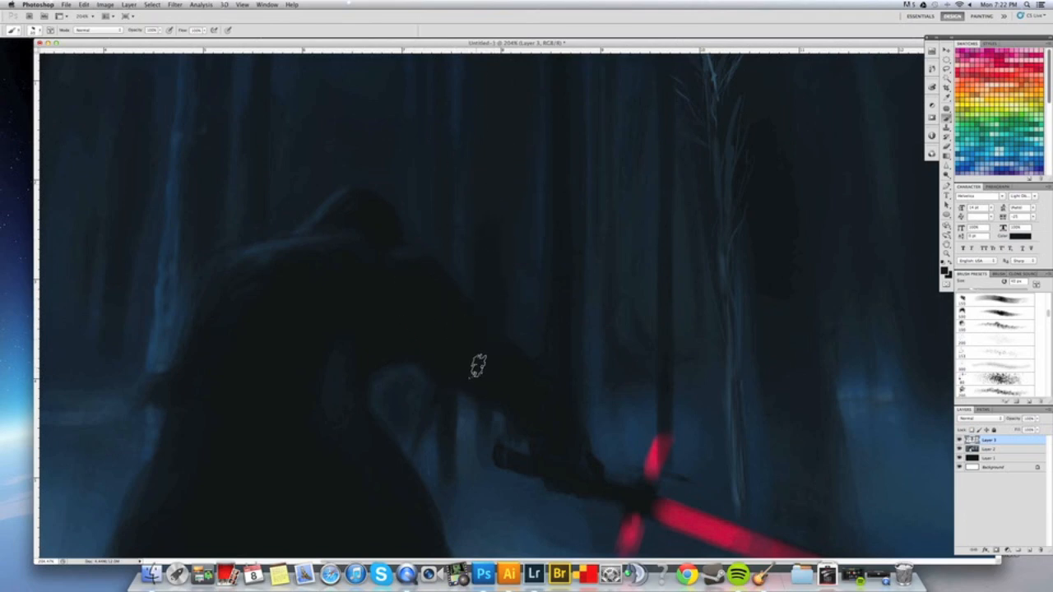
Enlarge the brush and paint blue mist below the sword hilt.
{"action": "left_click_drag", "start_coordinate": [571, 432], "coordinate": [514, 361]}
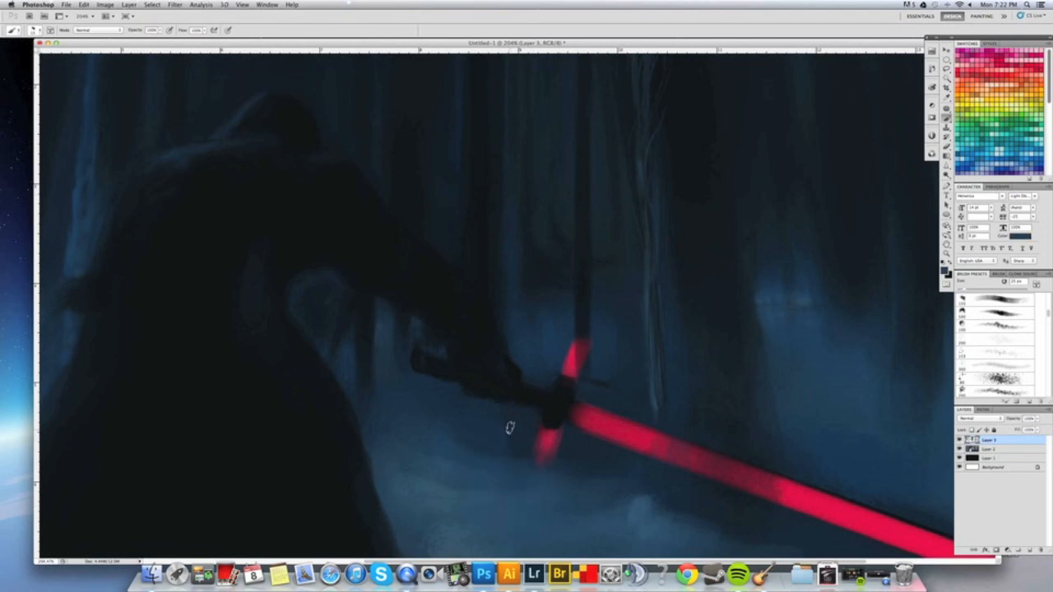
{"action": "key", "text": "bracketright"}
{"action": "key", "text": "bracketright"}
{"action": "key", "text": "bracketright"}
{"action": "key", "text": "bracketright"}
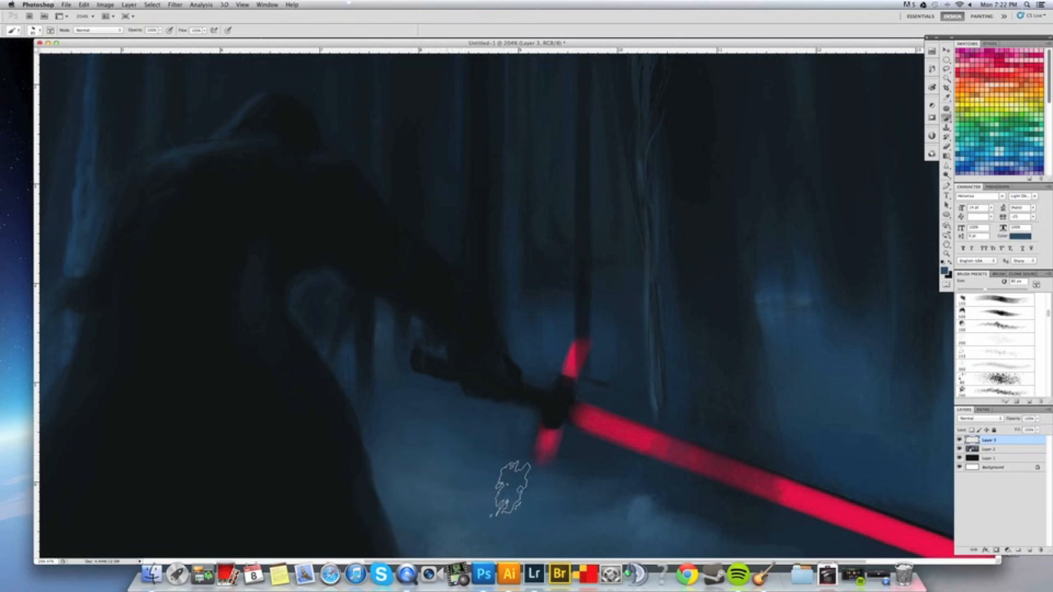
Shrink the brush, sample the hilt's dark colour and extend the lower crossguard arm over the red glow.
{"action": "key", "text": "bracketleft"}
{"action": "key", "text": "bracketleft"}
{"action": "key", "text": "bracketleft"}
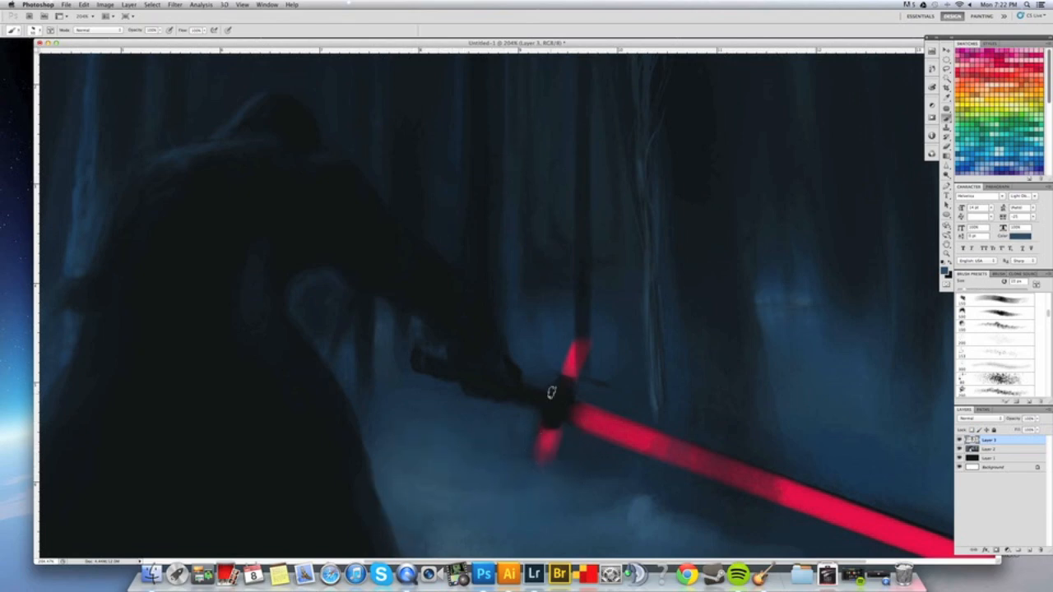
{"action": "left_click", "coordinate": [552, 413], "text": "alt"}
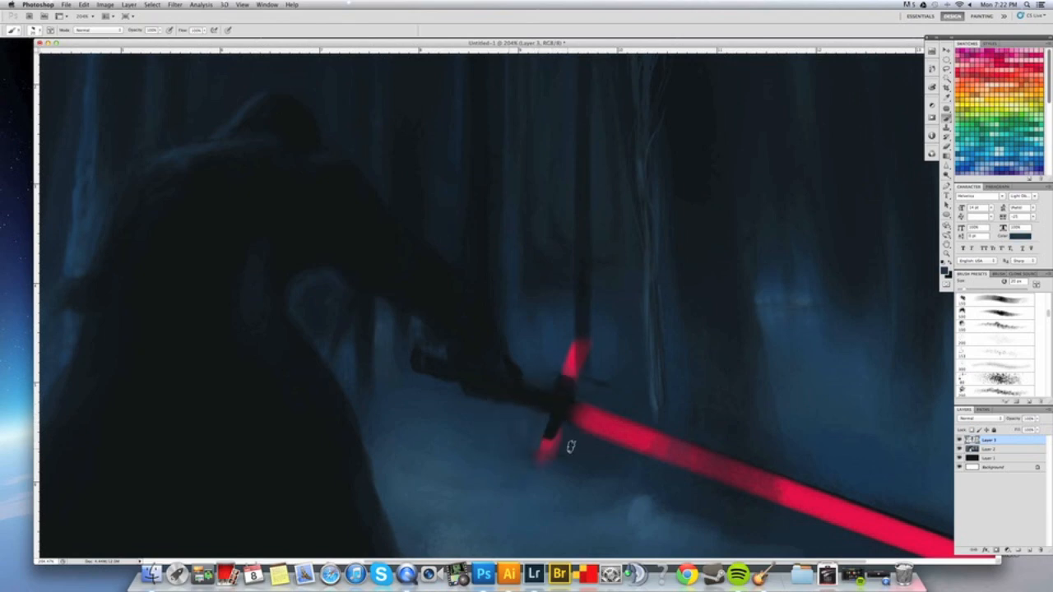
Enlarge the brush, sample the ground mist tones and trim the edges of the lower red crossguard blade.
{"action": "key", "text": "]"}
{"action": "key", "text": "]"}
{"action": "left_click", "coordinate": [637, 514], "text": "alt"}
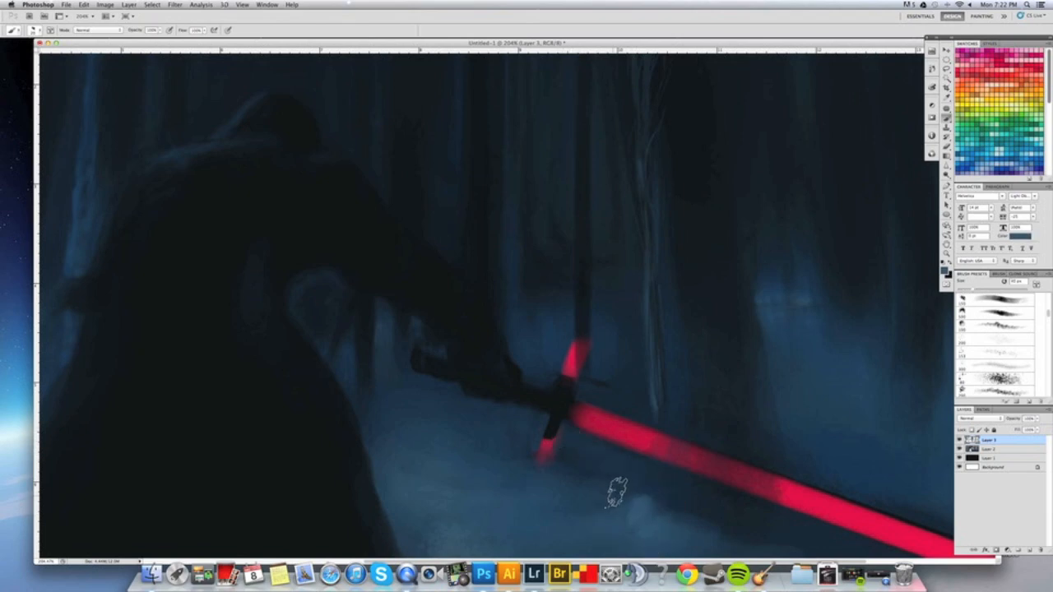
{"action": "left_click", "coordinate": [558, 504], "text": "alt"}
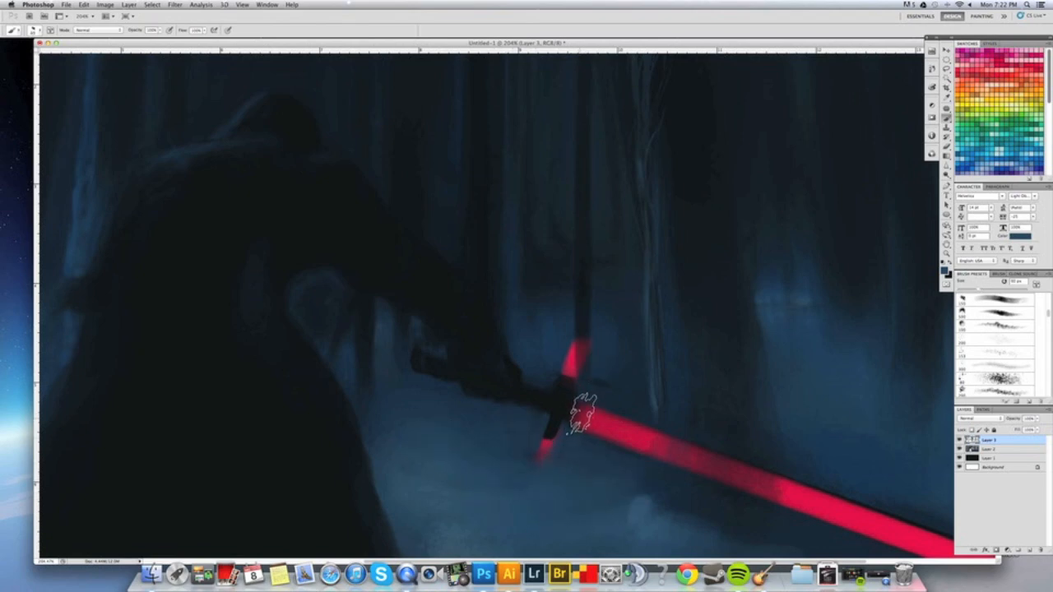
Sample the trunk, hilt and mist colours and paint the upper crossguard arm and the trunk over the upper red blade.
{"action": "left_click", "coordinate": [581, 314], "text": "alt"}
{"action": "left_click", "coordinate": [562, 398], "text": "alt"}
{"action": "left_click_drag", "start_coordinate": [577, 336], "coordinate": [579, 207]}
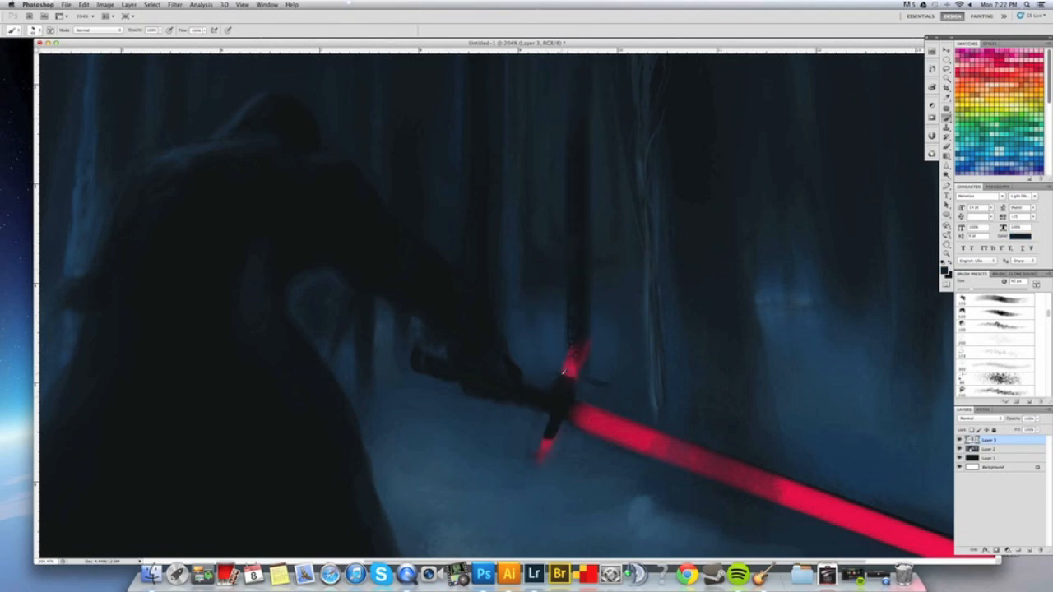
{"action": "left_click", "coordinate": [544, 377], "text": "alt"}
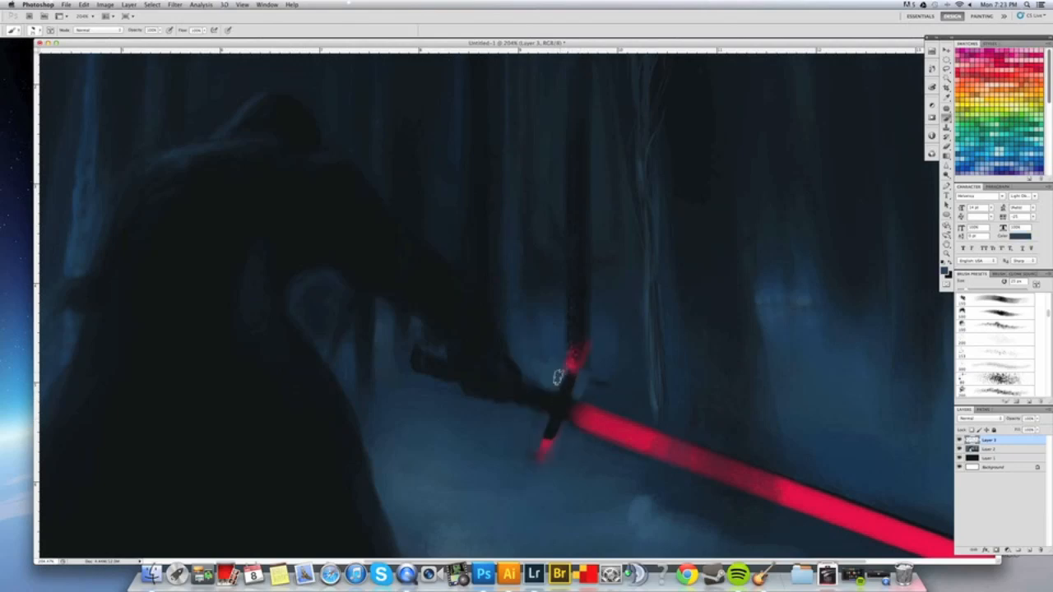
{"action": "left_click", "coordinate": [576, 322], "text": "alt"}
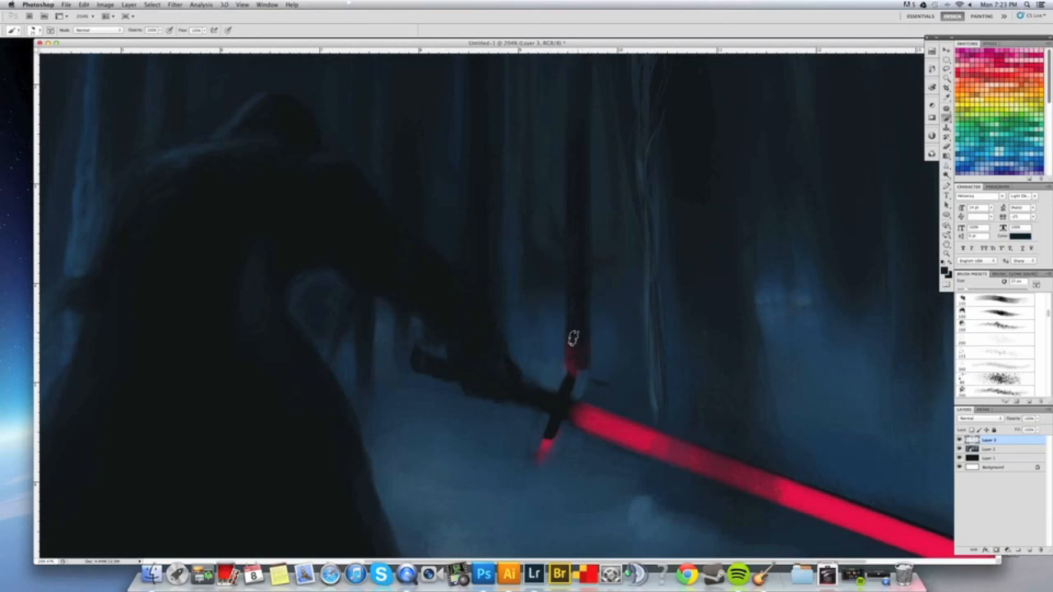
{"action": "left_click", "coordinate": [605, 382], "text": "alt"}
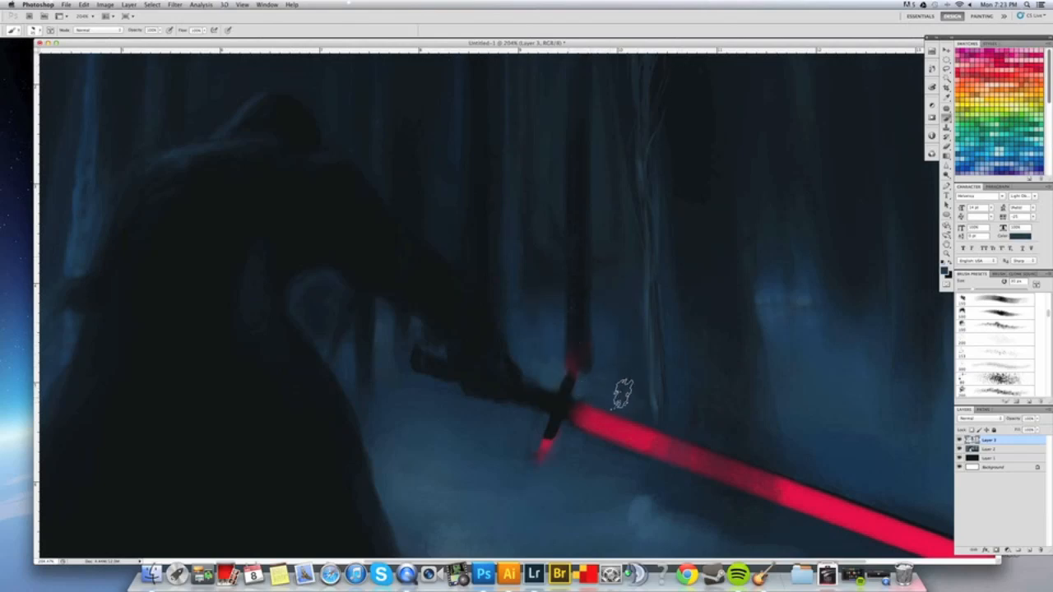
Sample the blue mist tones and blend mist around the upper crossguard and the base of the thin dark trunk.
{"action": "left_click", "coordinate": [453, 521], "text": "alt"}
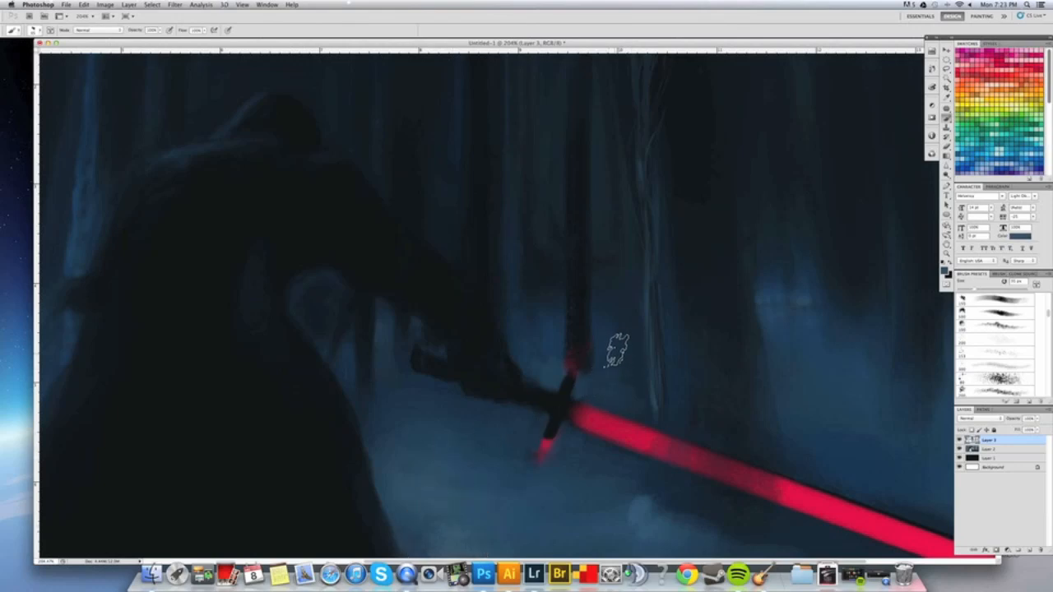
{"action": "left_click_drag", "start_coordinate": [619, 398], "coordinate": [607, 383]}
{"action": "left_click", "coordinate": [581, 384], "text": "alt"}
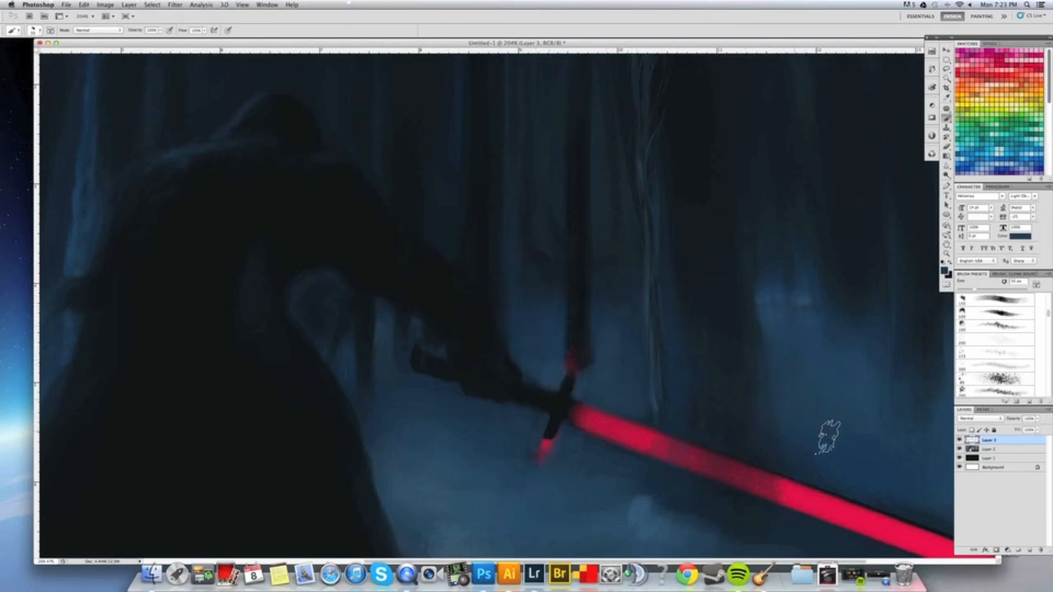
{"action": "left_click", "coordinate": [552, 369]}
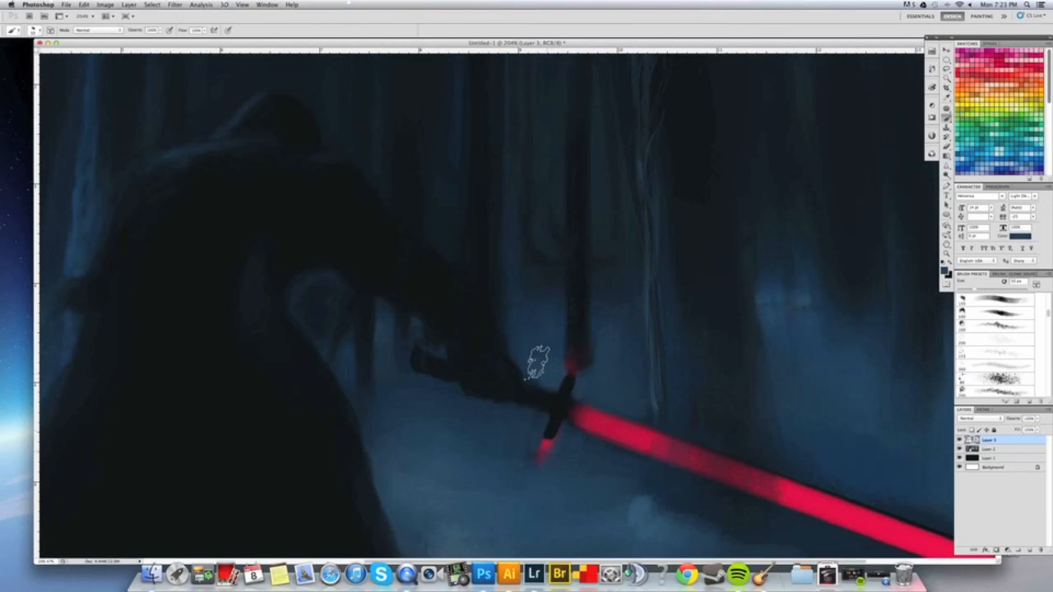
{"action": "mouse_move", "coordinate": [603, 324]}
{"action": "left_mouse_down"}
{"action": "mouse_move", "coordinate": [536, 326]}
{"action": "mouse_move", "coordinate": [578, 312]}
{"action": "mouse_move", "coordinate": [577, 455]}
{"action": "mouse_move", "coordinate": [580, 414]}
{"action": "left_mouse_up"}
{"action": "left_click", "coordinate": [564, 447], "text": "alt"}
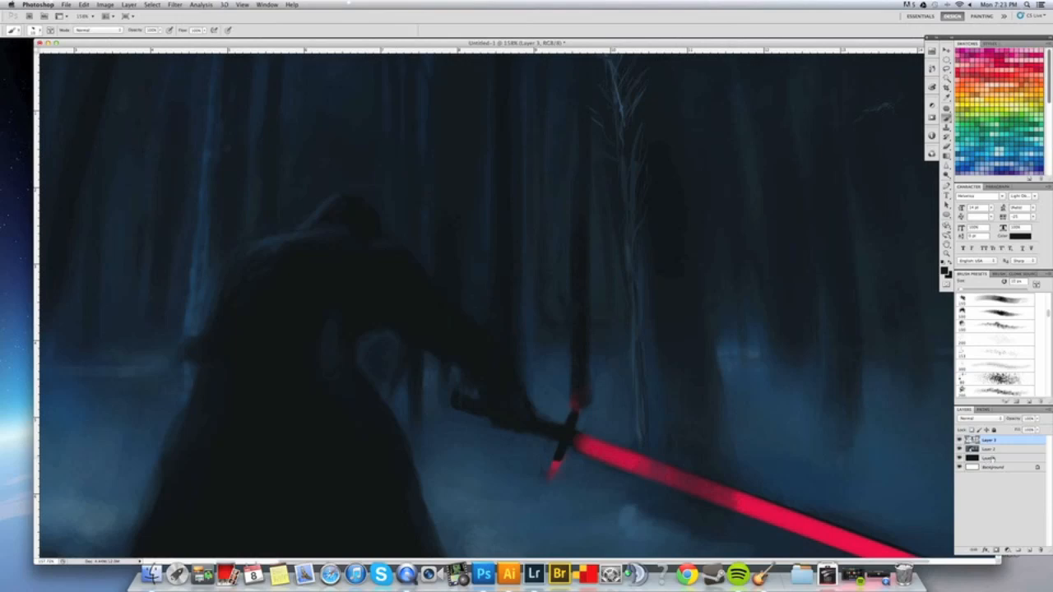
Check the contents of Layer 2 and merge it with Layer 3.
{"action": "left_click", "coordinate": [958, 450]}
{"action": "left_click", "coordinate": [958, 450]}
{"action": "left_click", "coordinate": [994, 452], "text": "shift"}
{"action": "key", "text": "super+e"}
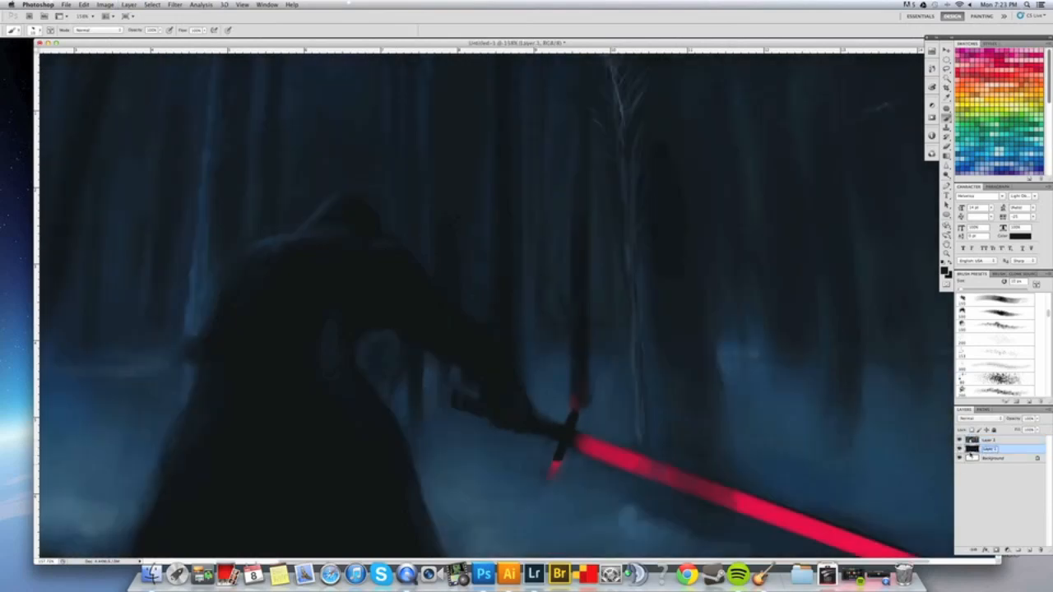
Toggle the visibility of Layer 1 to examine what it contributes to the whole painting.
{"action": "left_click", "coordinate": [959, 449]}
{"action": "left_click", "coordinate": [959, 449]}
{"action": "left_click", "coordinate": [959, 450]}
{"action": "left_click", "coordinate": [958, 449]}
{"action": "left_click", "coordinate": [958, 449]}
{"action": "left_click", "coordinate": [959, 449]}
{"action": "left_click_drag", "start_coordinate": [645, 259], "coordinate": [614, 254]}
{"action": "key", "text": "super+0"}
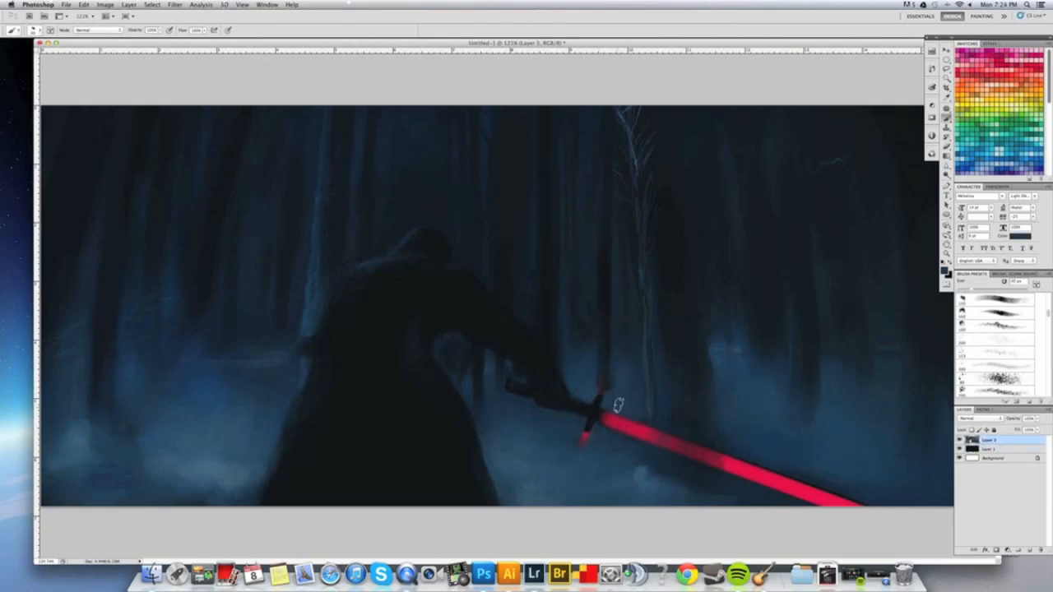
Create a new layer and paint dark forest tones over the outer part of the red sword blade.
{"action": "key", "text": "z"}
{"action": "key", "text": "b"}
{"action": "left_click", "coordinate": [1031, 551]}
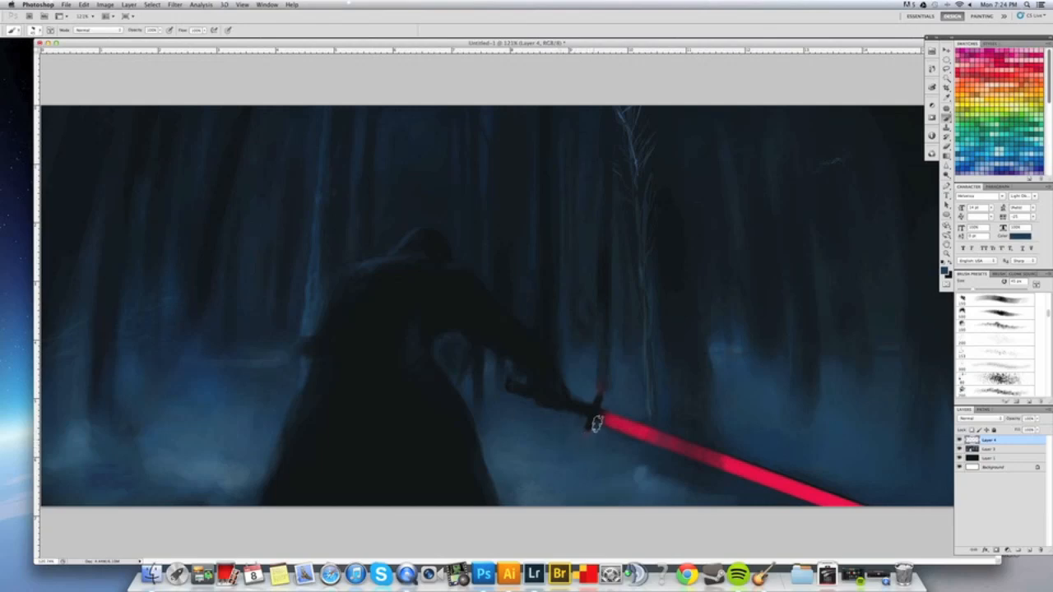
{"action": "left_click", "coordinate": [584, 387], "text": "alt"}
{"action": "mouse_move", "coordinate": [672, 449]}
{"action": "left_mouse_down"}
{"action": "mouse_move", "coordinate": [727, 475]}
{"action": "mouse_move", "coordinate": [769, 467]}
{"action": "mouse_move", "coordinate": [743, 477]}
{"action": "mouse_move", "coordinate": [821, 501]}
{"action": "left_mouse_up"}
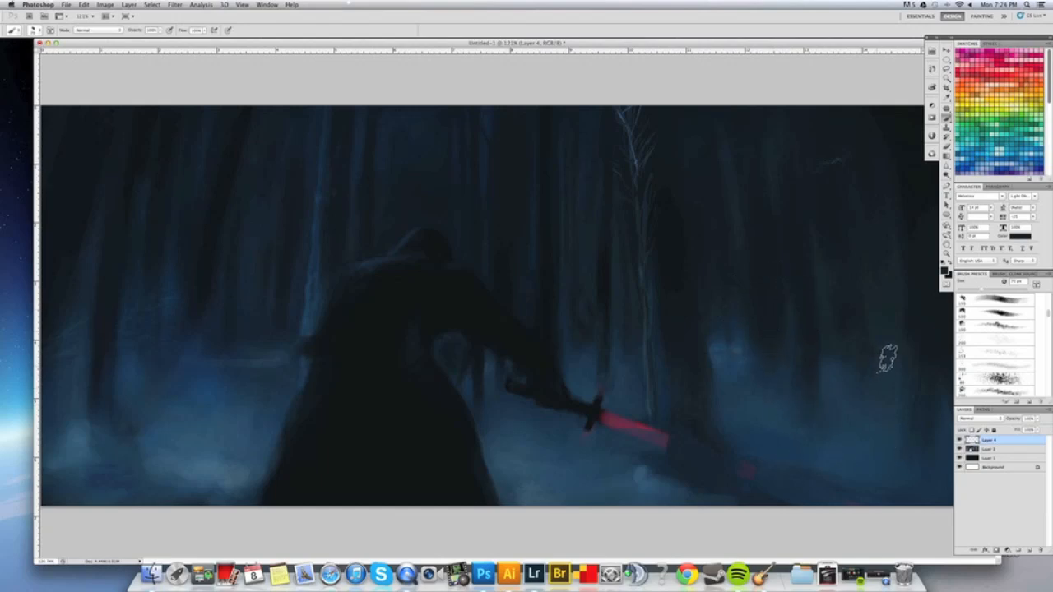
Sample the surrounding dark and mist tones and cover the remaining blade down to a short red stub near the hilt.
{"action": "left_click", "coordinate": [753, 457], "text": "alt"}
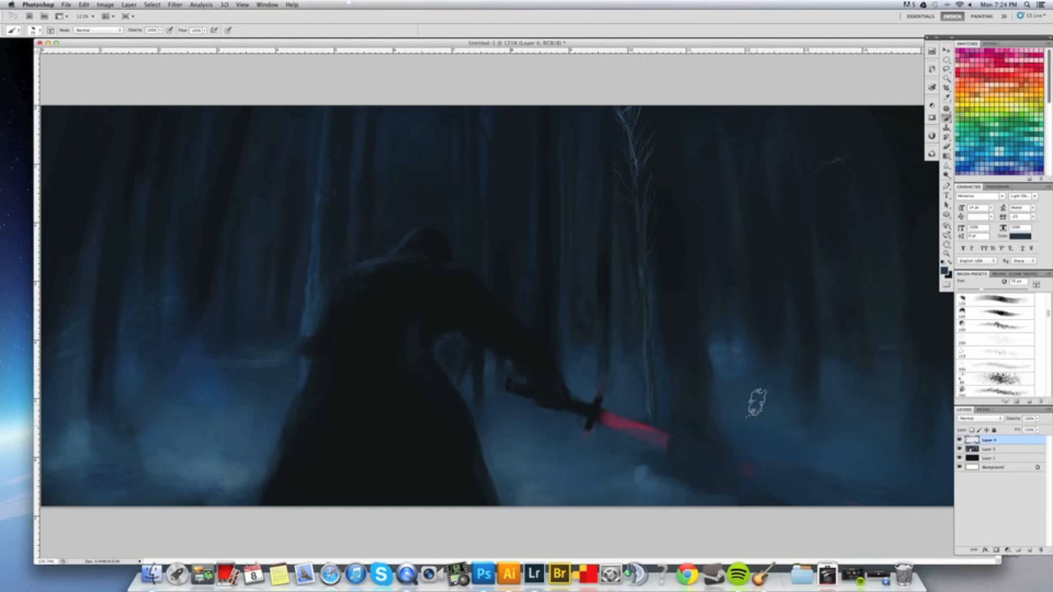
{"action": "left_click_drag", "start_coordinate": [667, 422], "coordinate": [644, 448]}
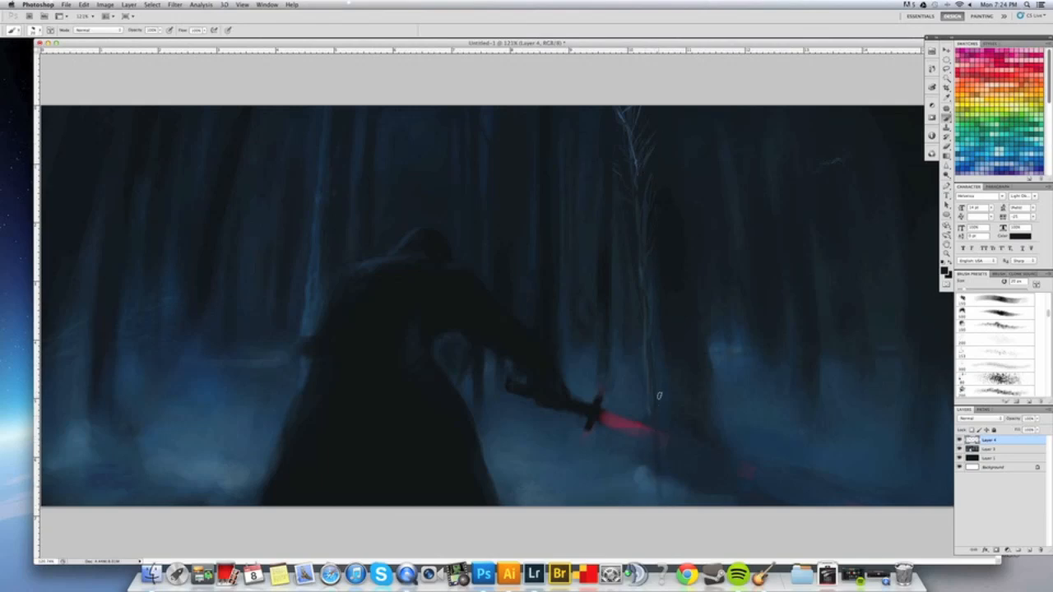
{"action": "left_click", "coordinate": [644, 473], "text": "alt"}
{"action": "left_click", "coordinate": [531, 489], "text": "alt"}
{"action": "left_click", "coordinate": [80, 437], "text": "alt"}
Sample the dark trunk colours, enlarge the brush and broaden the large tree trunk behind the blade down to the ground.
{"action": "left_click", "coordinate": [606, 280], "text": "alt"}
{"action": "left_click", "coordinate": [685, 359], "text": "alt"}
{"action": "key", "text": "bracketright"}
{"action": "key", "text": "bracketright"}
{"action": "key", "text": "bracketright"}
{"action": "key", "text": "bracketright"}
{"action": "key", "text": "super+minus"}
{"action": "key", "text": "super+minus"}
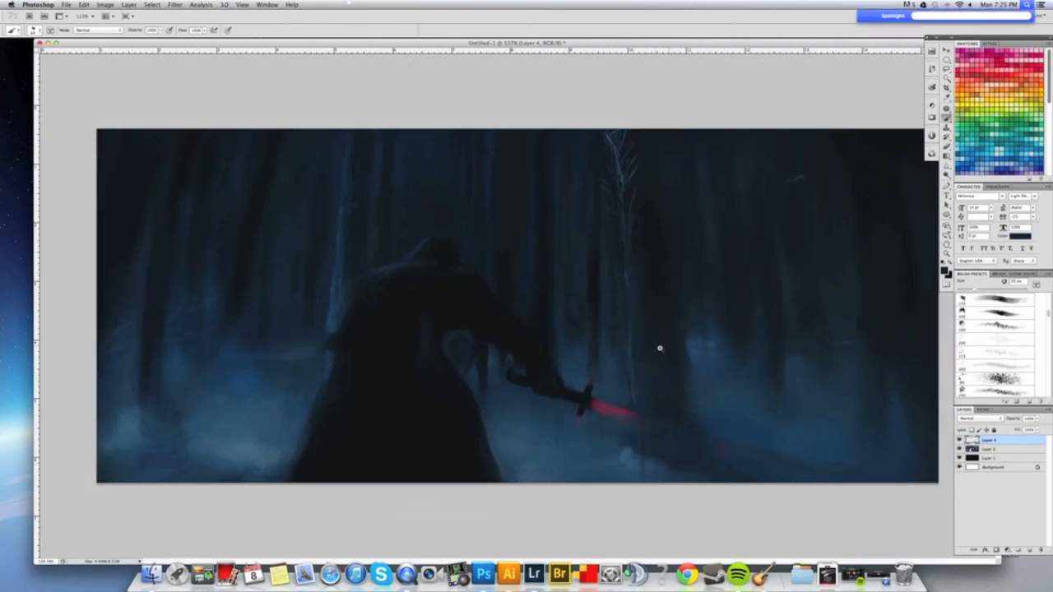
{"action": "scroll", "coordinate": [641, 353], "scroll_direction": "up", "scroll_amount": 5}
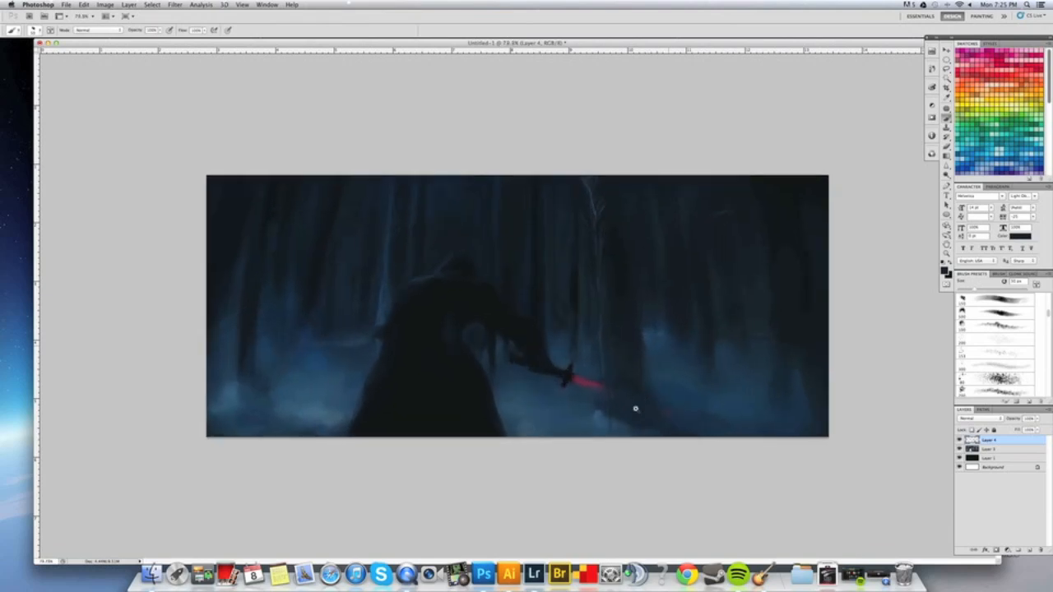
{"action": "scroll", "coordinate": [621, 418], "scroll_direction": "up", "scroll_amount": 3}
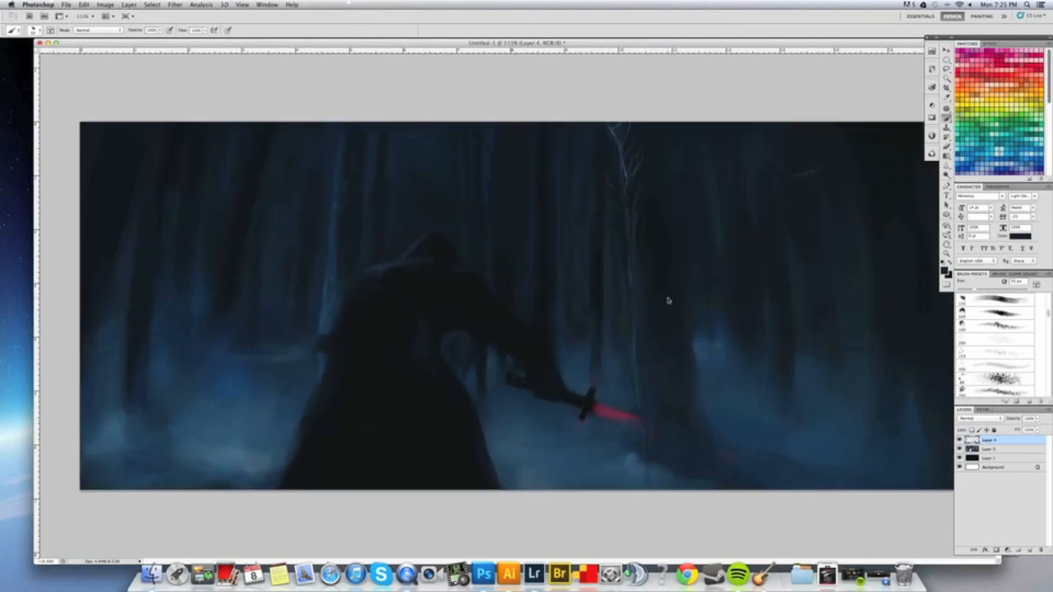
Merge the top layer down and create a new empty layer above it.
{"action": "key", "text": "super+e"}
{"action": "left_click", "coordinate": [1032, 549]}
{"action": "left_click_drag", "start_coordinate": [988, 38], "coordinate": [946, 38]}
{"action": "left_click", "coordinate": [762, 575]}
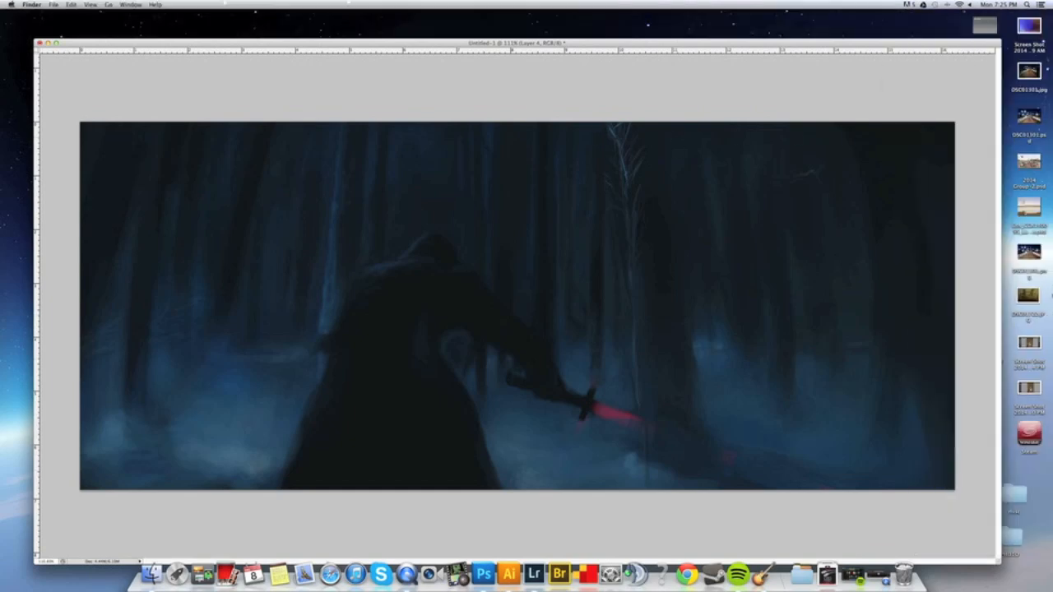
{"action": "left_click", "coordinate": [483, 574]}
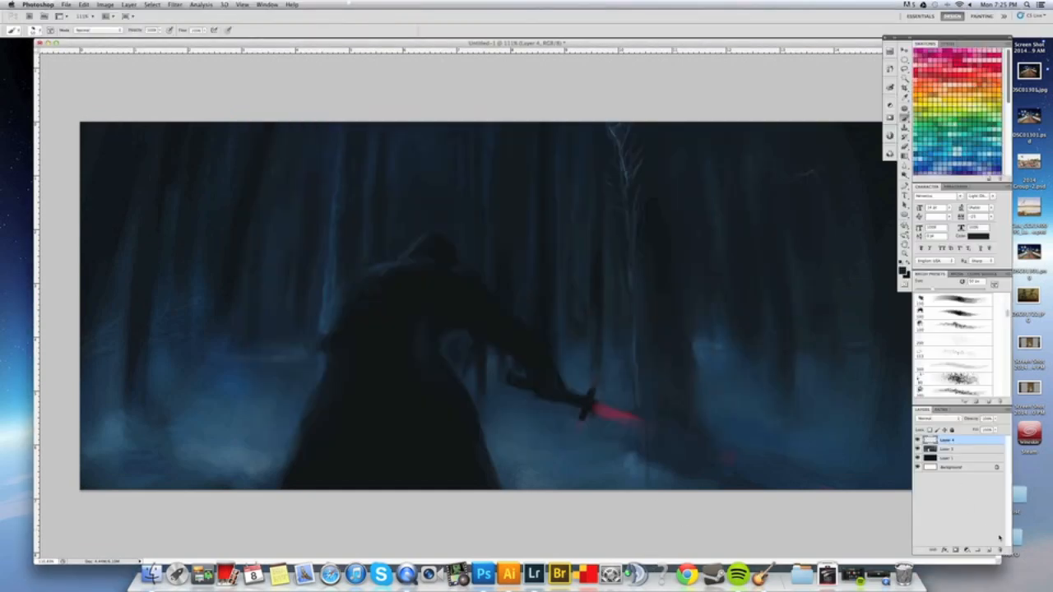
{"action": "left_click_drag", "start_coordinate": [947, 38], "coordinate": [985, 38]}
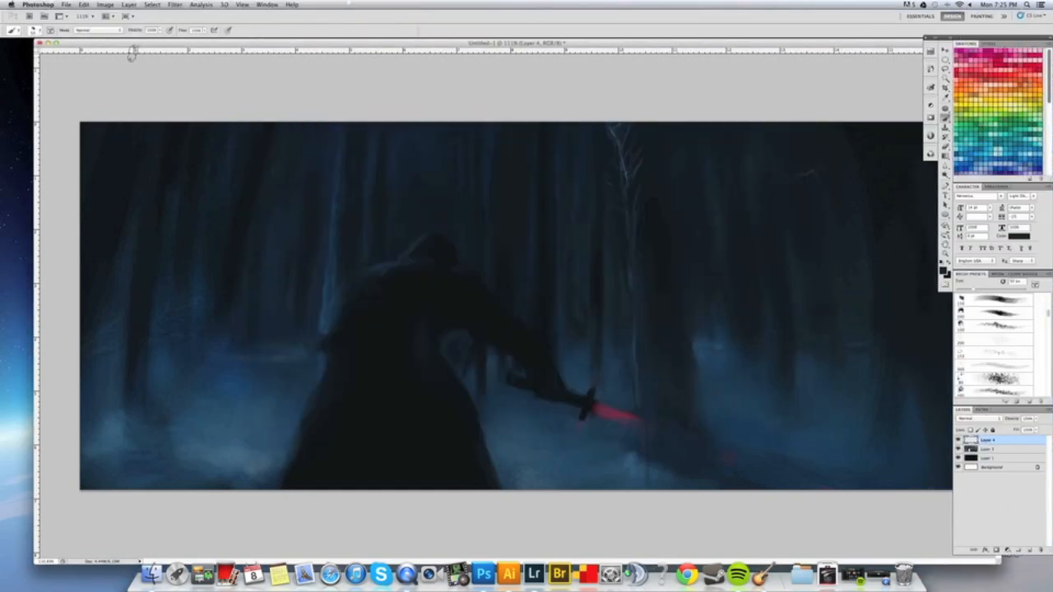
Choose a soft round brush tip from the brush presets.
{"action": "left_click", "coordinate": [34, 33]}
{"action": "left_click_drag", "start_coordinate": [230, 118], "coordinate": [227, 93]}
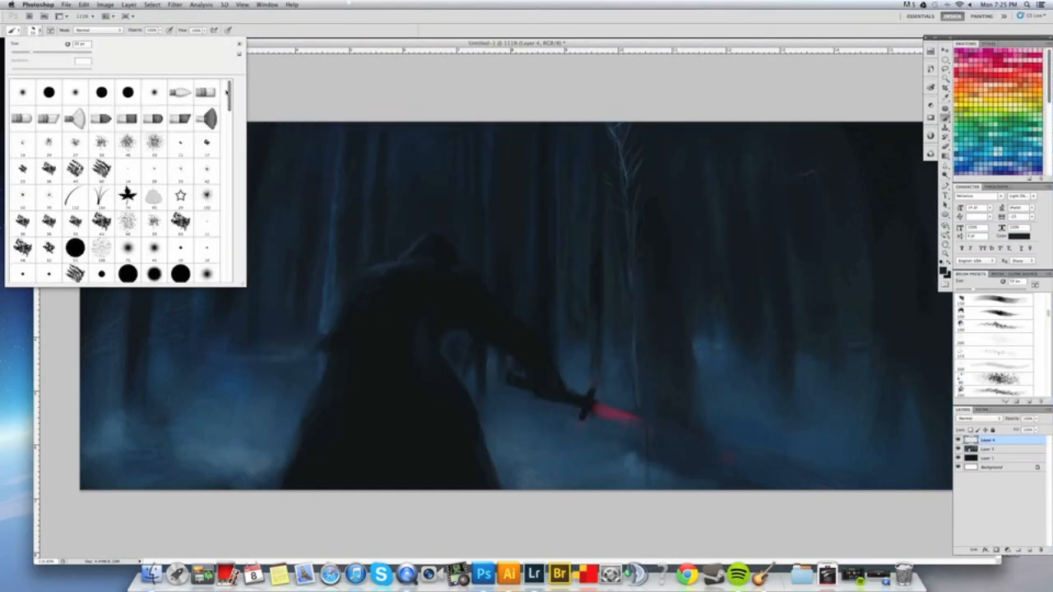
{"action": "double_click", "coordinate": [71, 90]}
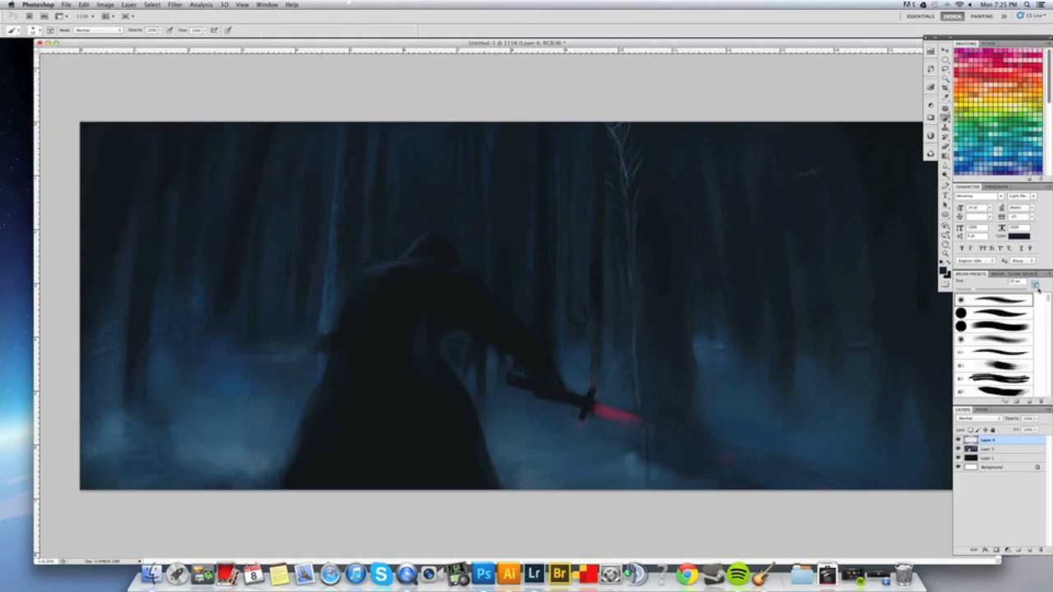
Choose a soft round brush tip, reduce its size and set the foreground colour to the saturated red #c90715.
{"action": "left_click", "coordinate": [1011, 344]}
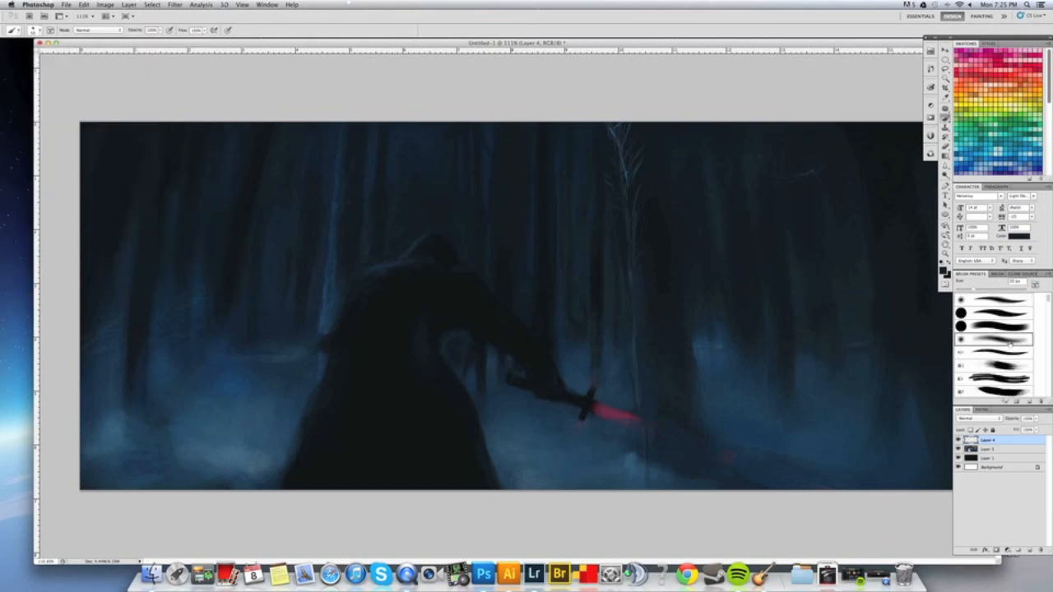
{"action": "left_click", "coordinate": [660, 424], "text": "super"}
{"action": "left_click", "coordinate": [682, 437], "text": "alt+super"}
{"action": "key", "text": "["}
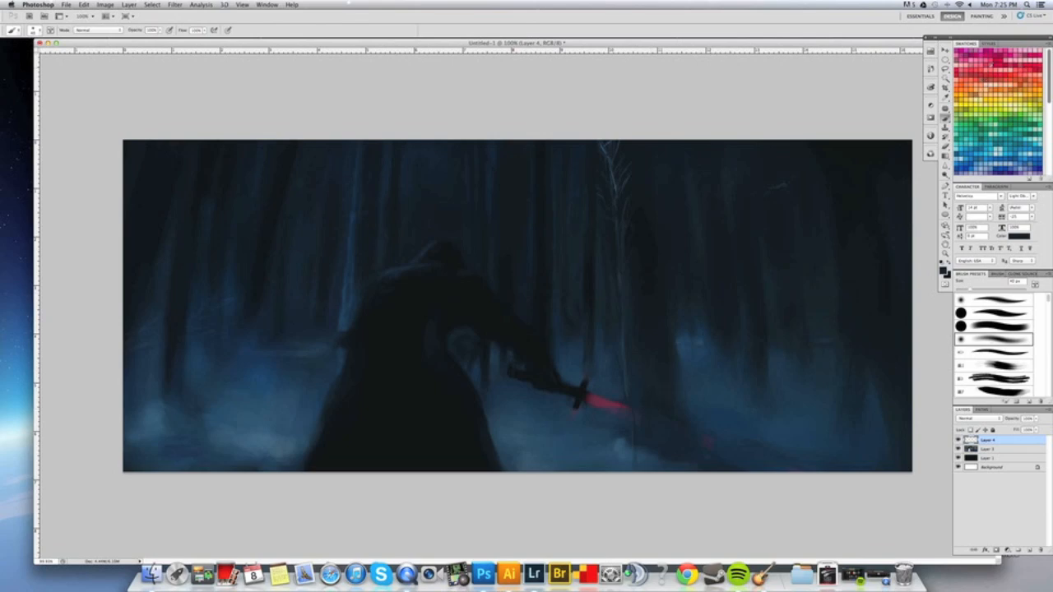
{"action": "left_click", "coordinate": [957, 74]}
{"action": "left_click", "coordinate": [943, 271]}
{"action": "left_click_drag", "start_coordinate": [680, 409], "coordinate": [677, 395]}
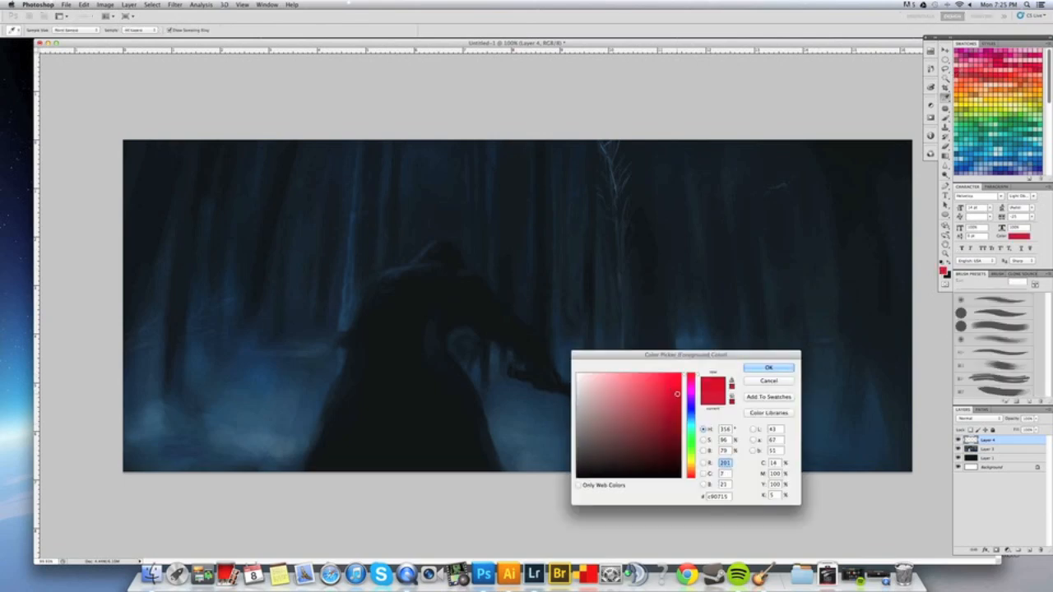
{"action": "key", "text": "Return"}
{"action": "key", "text": "b"}
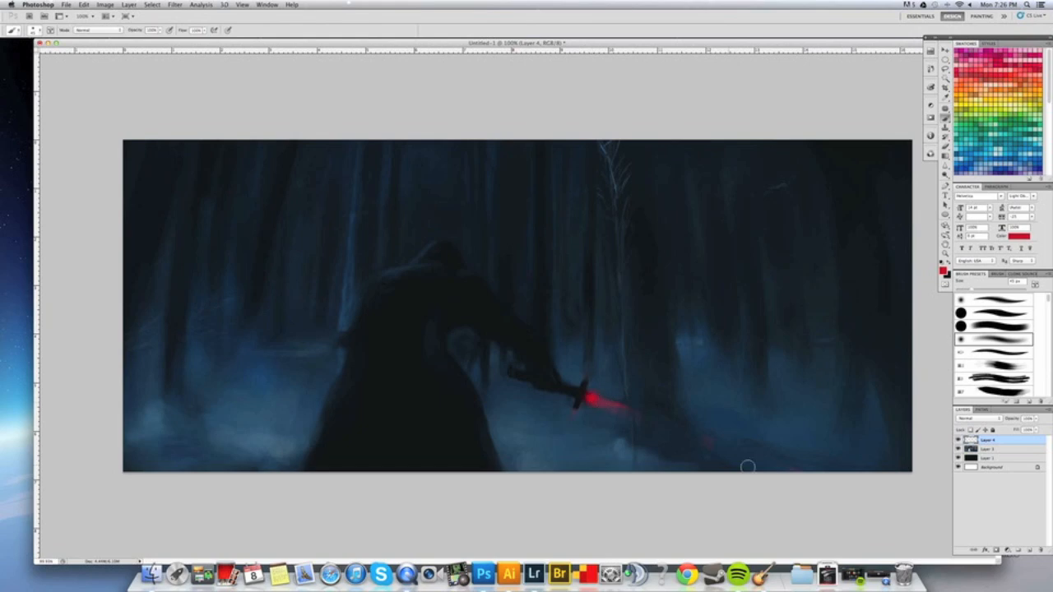
Paint a straight red blade from the sword's hilt down to the canvas's lower edge.
{"action": "left_click", "coordinate": [805, 474], "text": "shift"}
{"action": "key", "text": "super+z"}
{"action": "left_click", "coordinate": [830, 474]}
{"action": "left_click", "coordinate": [591, 397], "text": "shift"}
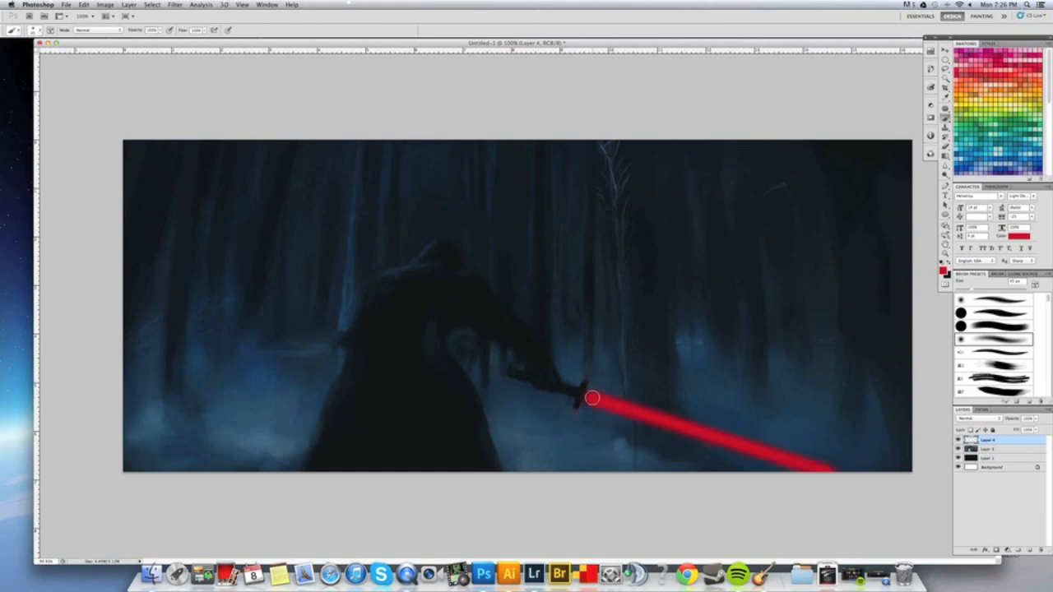
Reduce the brush size and try to paint separate short red blades at both ends of the crossguard.
{"action": "left_click_drag", "start_coordinate": [758, 373], "coordinate": [651, 366]}
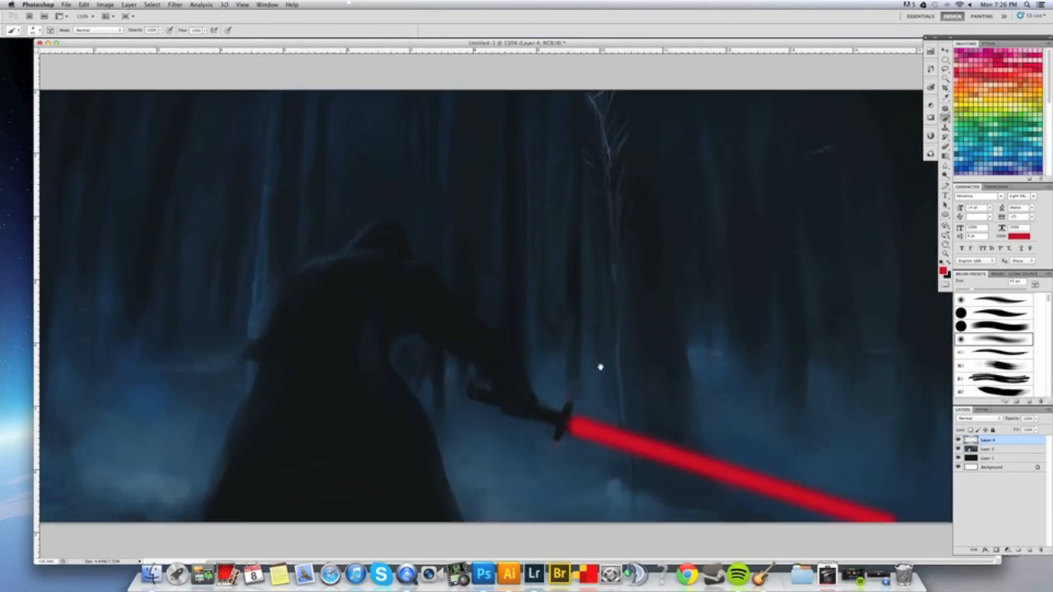
{"action": "left_click_drag", "start_coordinate": [467, 366], "coordinate": [482, 363]}
{"action": "key", "text": "bracketleft"}
{"action": "key", "text": "bracketleft"}
{"action": "key", "text": "bracketleft"}
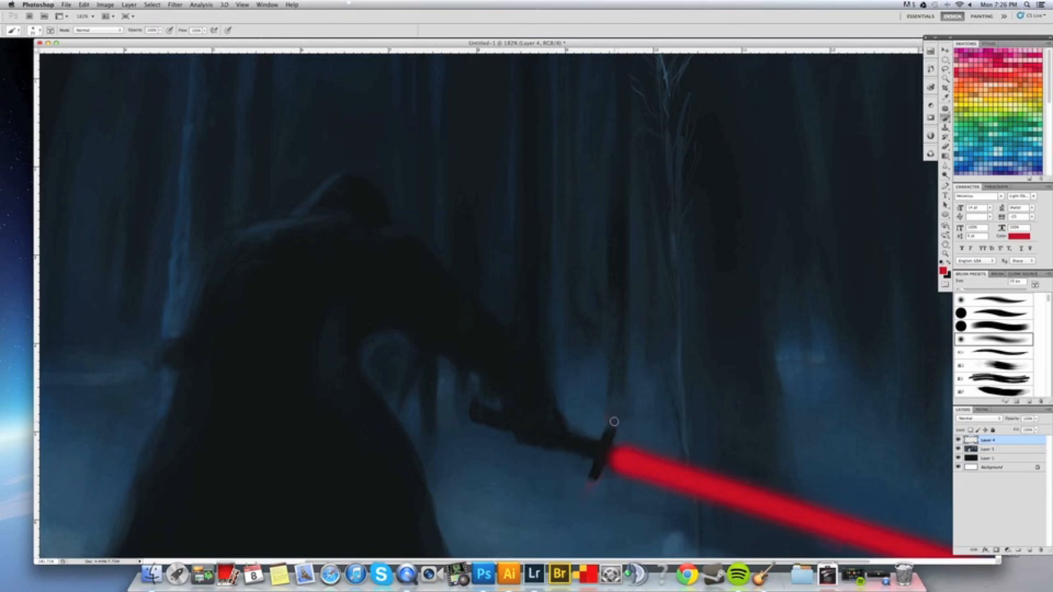
{"action": "left_click", "coordinate": [614, 420]}
{"action": "left_click", "coordinate": [625, 392], "text": "shift"}
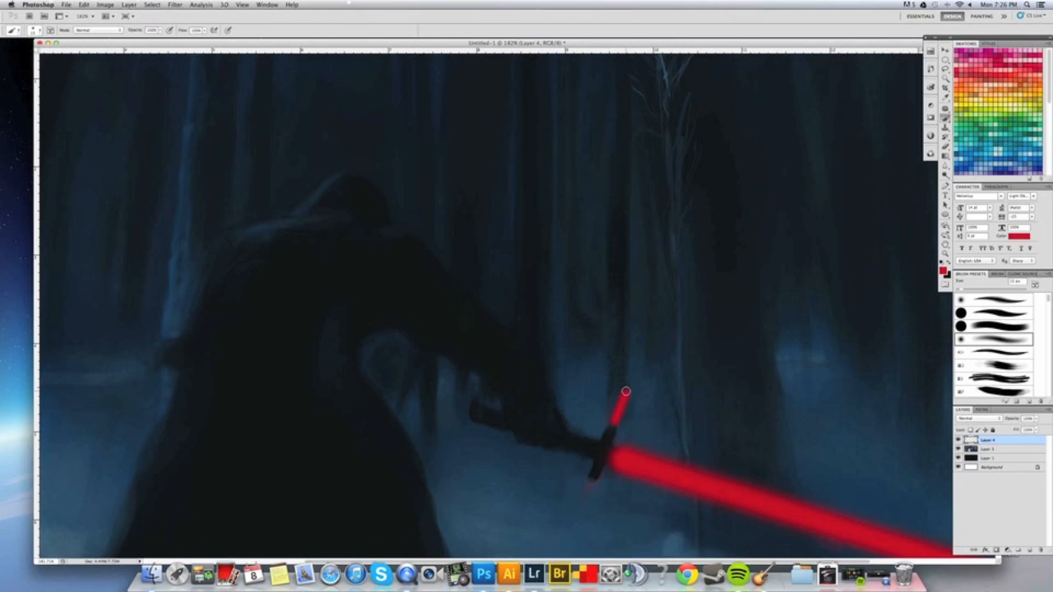
{"action": "left_click", "coordinate": [590, 481]}
{"action": "key", "text": "alt+super+z"}
{"action": "key", "text": "alt+super+z"}
{"action": "key", "text": "alt+super+z"}
Paint one thin straight red line through the crossguard, extending past both of its ends.
{"action": "left_click", "coordinate": [627, 394]}
{"action": "left_click", "coordinate": [591, 481], "text": "shift"}
{"action": "key", "text": "alt+super+z"}
{"action": "key", "text": "alt+super+z"}
{"action": "key", "text": "shift+super+z"}
{"action": "key", "text": "shift+super+z"}
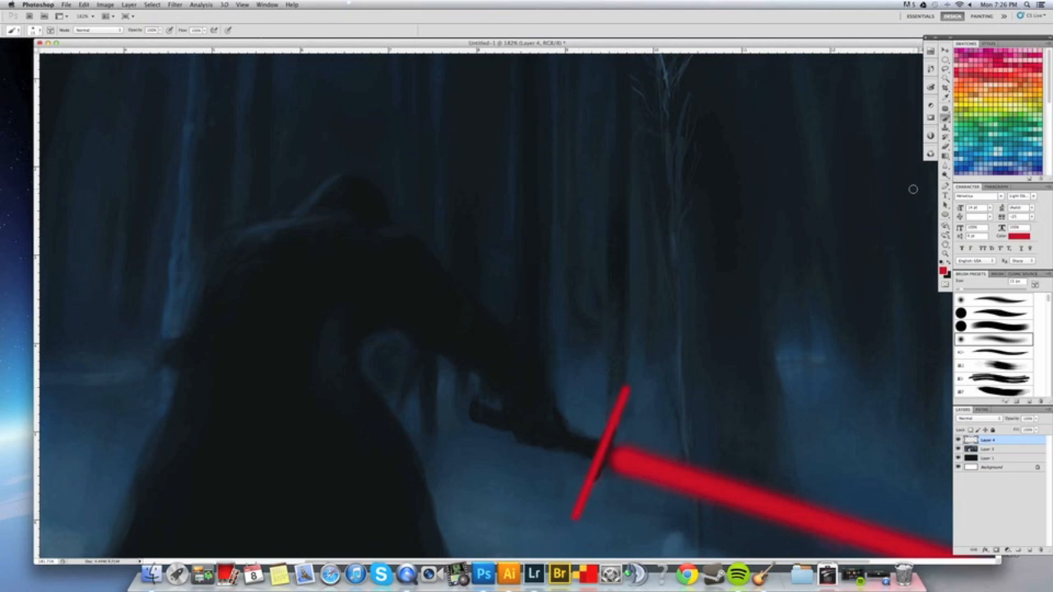
{"action": "left_click", "coordinate": [996, 550]}
{"action": "key", "text": "super+z"}
Erase the middle of the thin red line over the dark hilt with a small soft round eraser.
{"action": "left_click", "coordinate": [946, 151]}
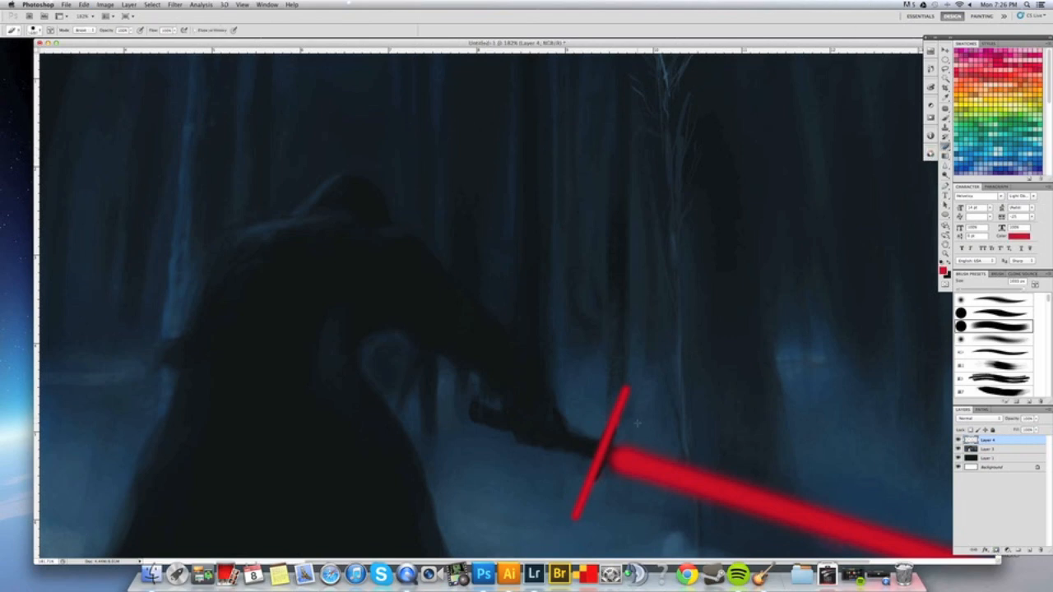
{"action": "key", "text": "bracketleft"}
{"action": "key", "text": "bracketleft"}
{"action": "key", "text": "bracketleft"}
{"action": "key", "text": "bracketleft"}
{"action": "key", "text": "bracketleft"}
{"action": "key", "text": "bracketleft"}
{"action": "key", "text": "bracketleft"}
{"action": "key", "text": "bracketleft"}
{"action": "key", "text": "bracketleft"}
{"action": "key", "text": "bracketleft"}
{"action": "key", "text": "bracketleft"}
{"action": "key", "text": "bracketleft"}
{"action": "key", "text": "bracketleft"}
{"action": "key", "text": "bracketleft"}
{"action": "key", "text": "bracketleft"}
{"action": "left_click", "coordinate": [991, 341]}
{"action": "key", "text": "bracketright"}
{"action": "key", "text": "bracketright"}
{"action": "key", "text": "bracketright"}
{"action": "key", "text": "bracketright"}
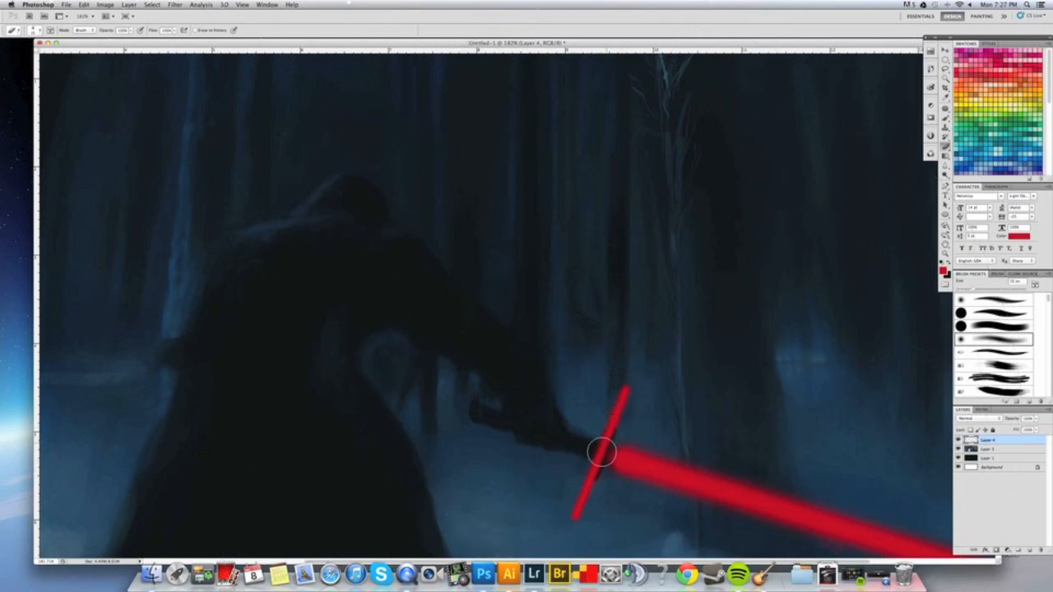
{"action": "left_click_drag", "start_coordinate": [603, 446], "coordinate": [595, 465]}
{"action": "key", "text": "bracketleft"}
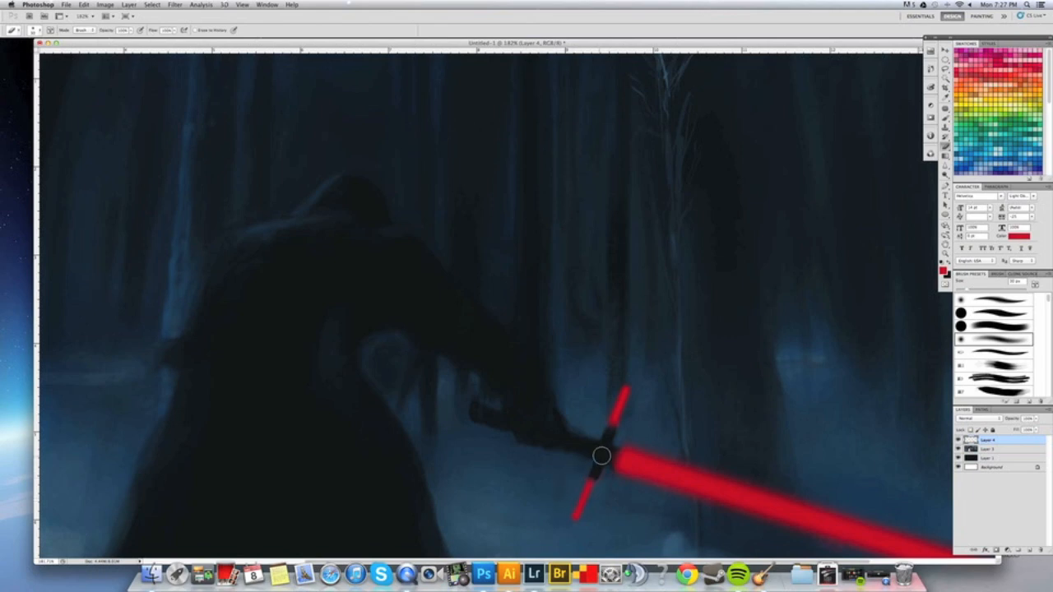
Select the lower crossguard blade with an ellipse, cut and paste it as a new layer, and move it back below the hilt.
{"action": "left_click", "coordinate": [944, 61]}
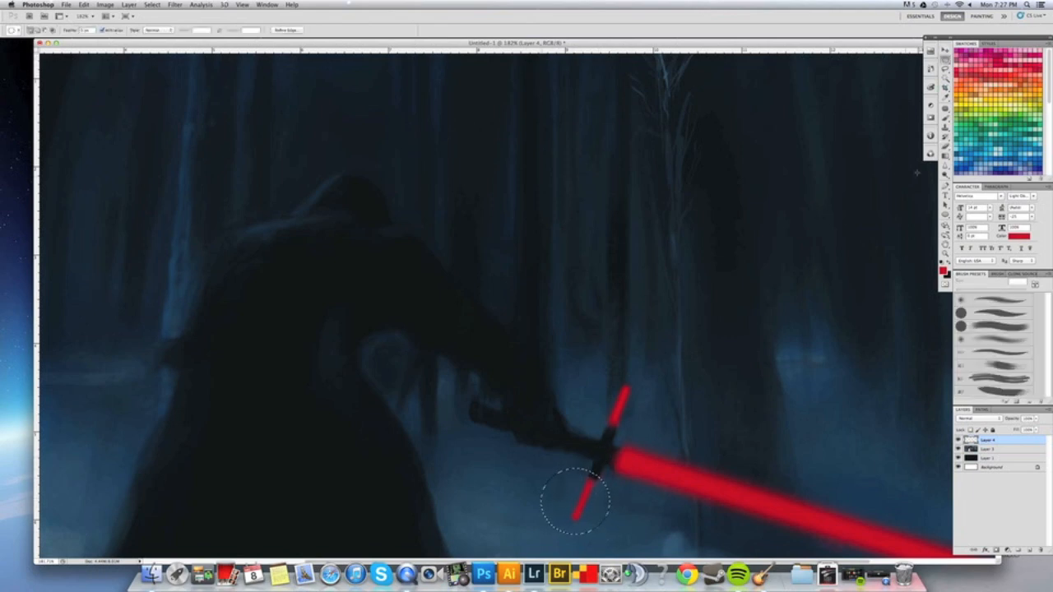
{"action": "left_click", "coordinate": [945, 51]}
{"action": "key", "text": "super+x"}
{"action": "key", "text": "super+v"}
{"action": "left_click_drag", "start_coordinate": [532, 328], "coordinate": [602, 517]}
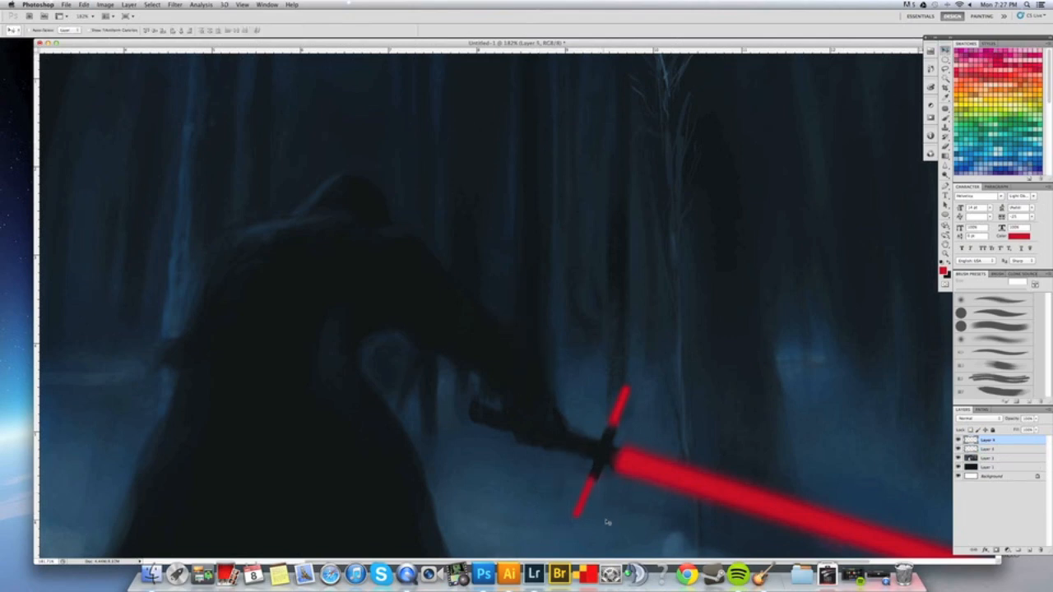
Free-transform the separated lower crossguard blade to adjust its fit and shorten it slightly.
{"action": "key", "text": "super+t"}
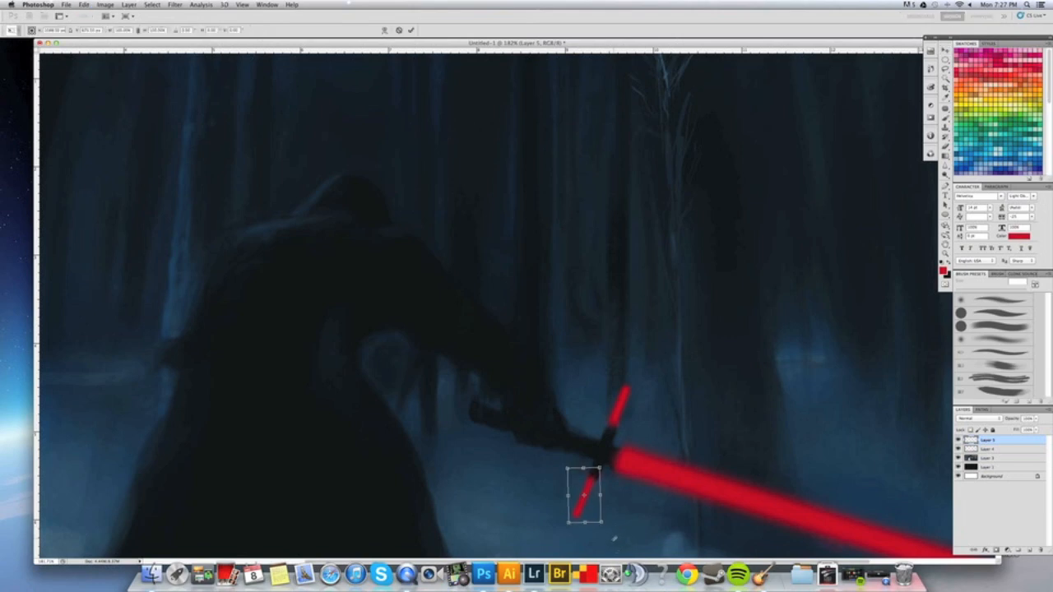
{"action": "key", "text": "Return"}
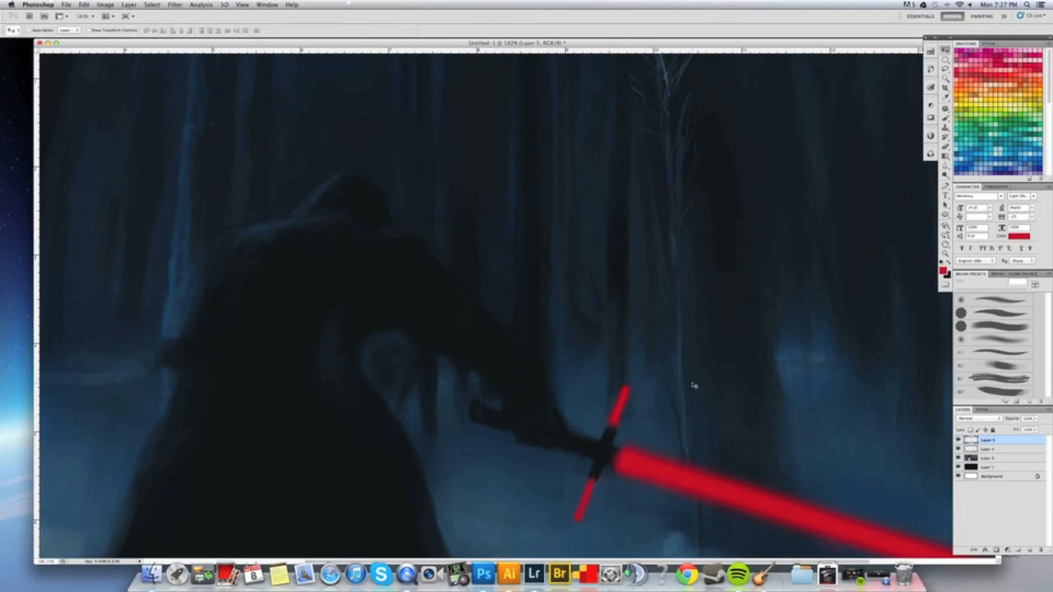
{"action": "mouse_move", "coordinate": [686, 378]}
{"action": "left_mouse_down"}
{"action": "mouse_move", "coordinate": [653, 376]}
{"action": "mouse_move", "coordinate": [680, 373]}
{"action": "left_mouse_up"}
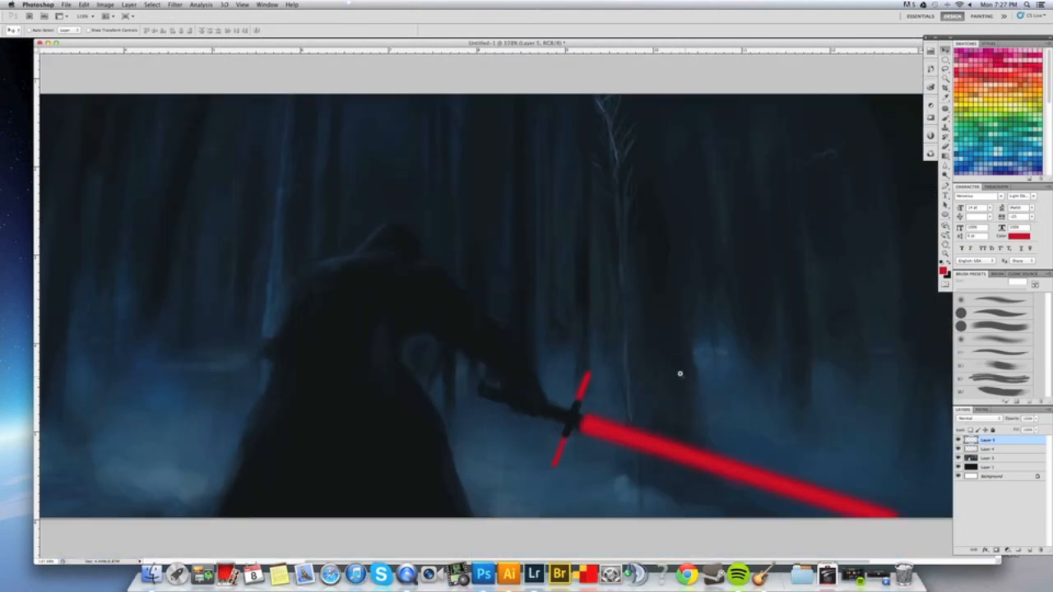
{"action": "key", "text": "super+t"}
{"action": "left_click_drag", "start_coordinate": [547, 472], "coordinate": [551, 465]}
{"action": "key", "text": "Return"}
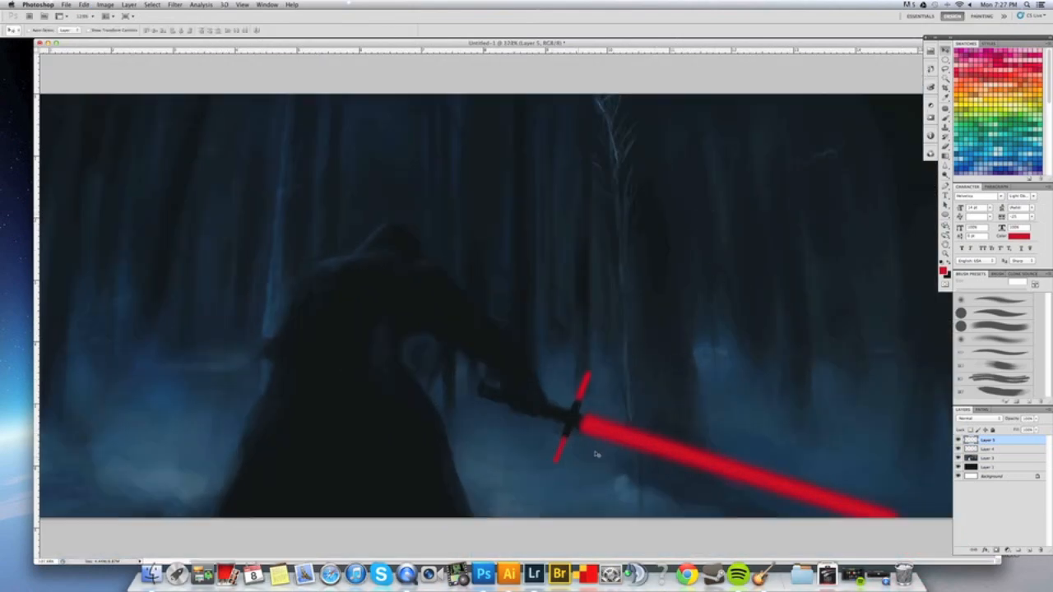
{"action": "mouse_move", "coordinate": [606, 430]}
{"action": "left_mouse_down"}
{"action": "mouse_move", "coordinate": [588, 434]}
{"action": "mouse_move", "coordinate": [612, 438]}
{"action": "left_mouse_up"}
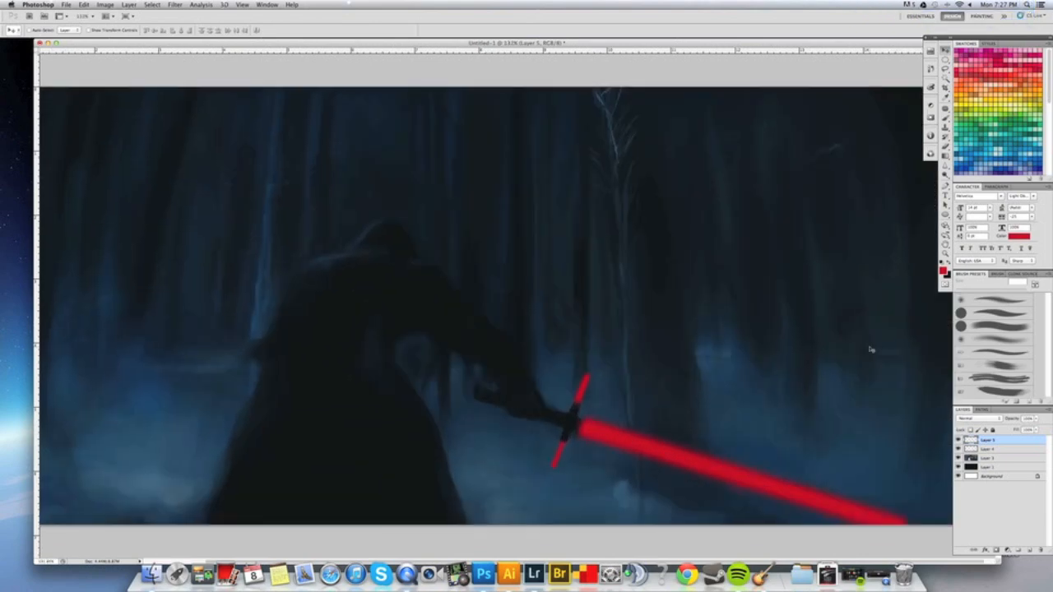
Delete the lower blade's layer and copy the upper crossguard blade onto a new layer.
{"action": "key", "text": "Delete"}
{"action": "key", "text": "m"}
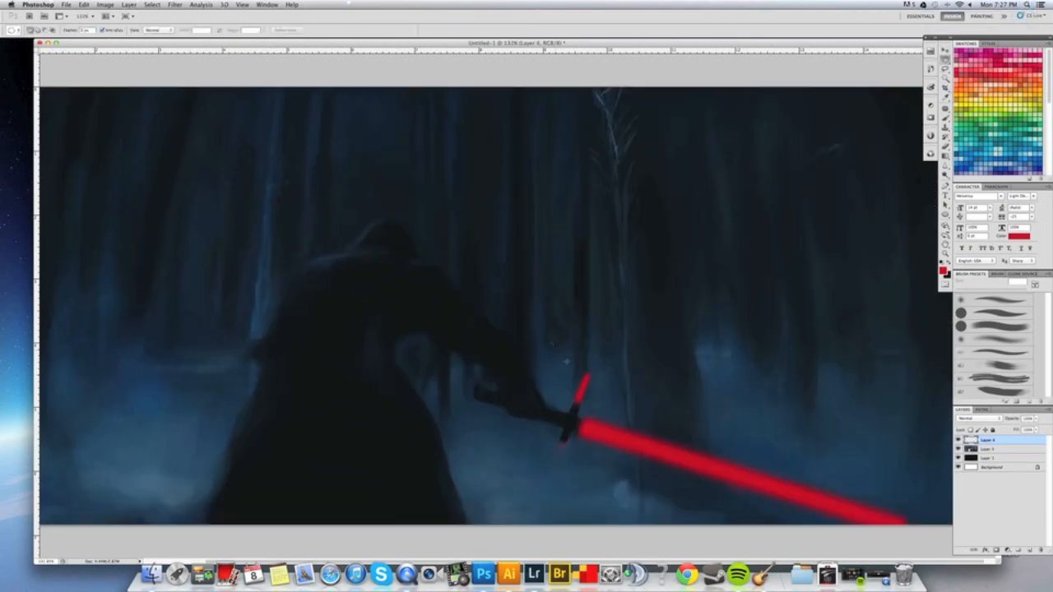
{"action": "key", "text": "ctrl+j"}
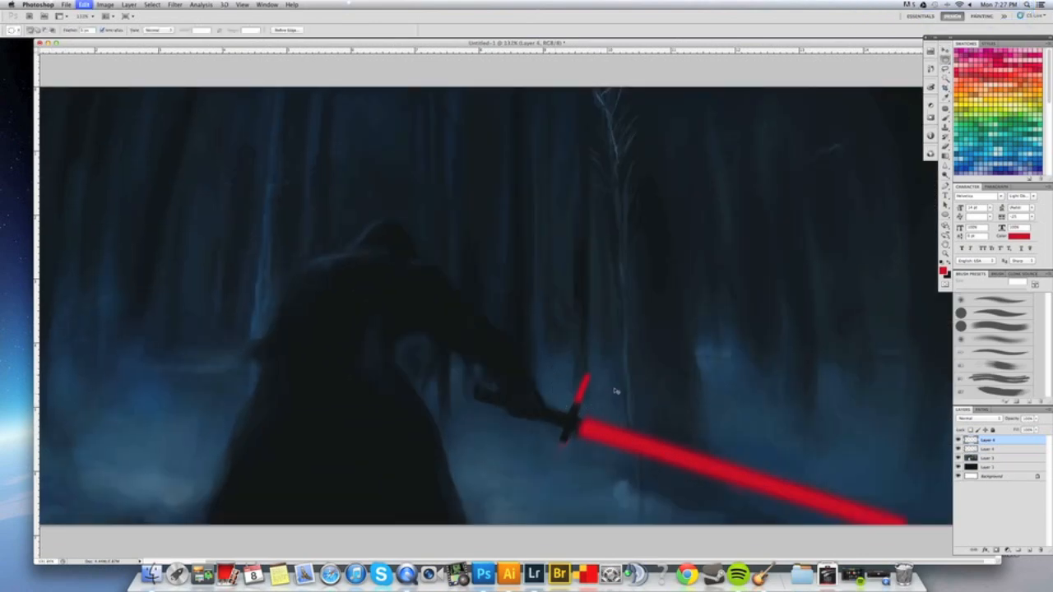
Place a copy of the short red crossguard blade at the hilt's lower side, aligned with the upper one, and fine-tune its transform.
{"action": "key", "text": "ctrl+t"}
{"action": "left_click_drag", "start_coordinate": [667, 343], "coordinate": [522, 390]}
{"action": "left_click_drag", "start_coordinate": [587, 372], "coordinate": [560, 455]}
{"action": "key", "text": "Return"}
{"action": "left_click", "coordinate": [945, 51]}
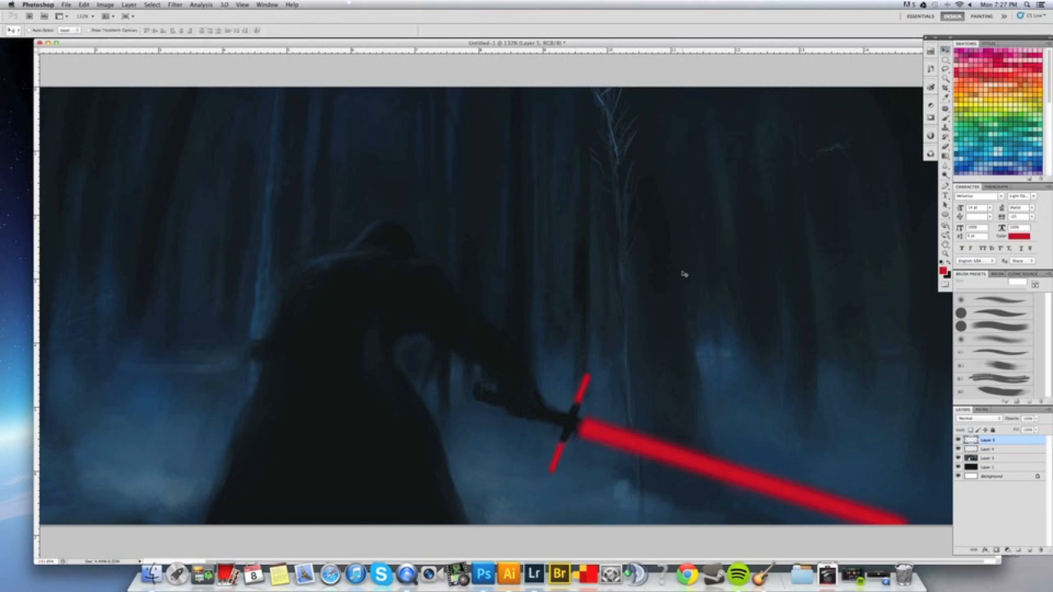
{"action": "key", "text": "super+t"}
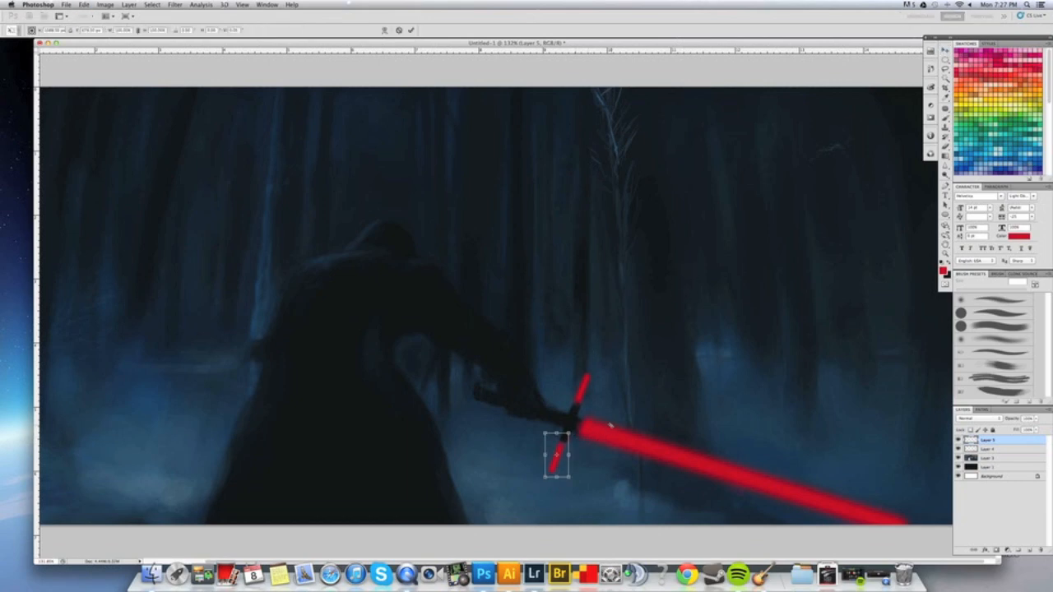
{"action": "key", "text": "Return"}
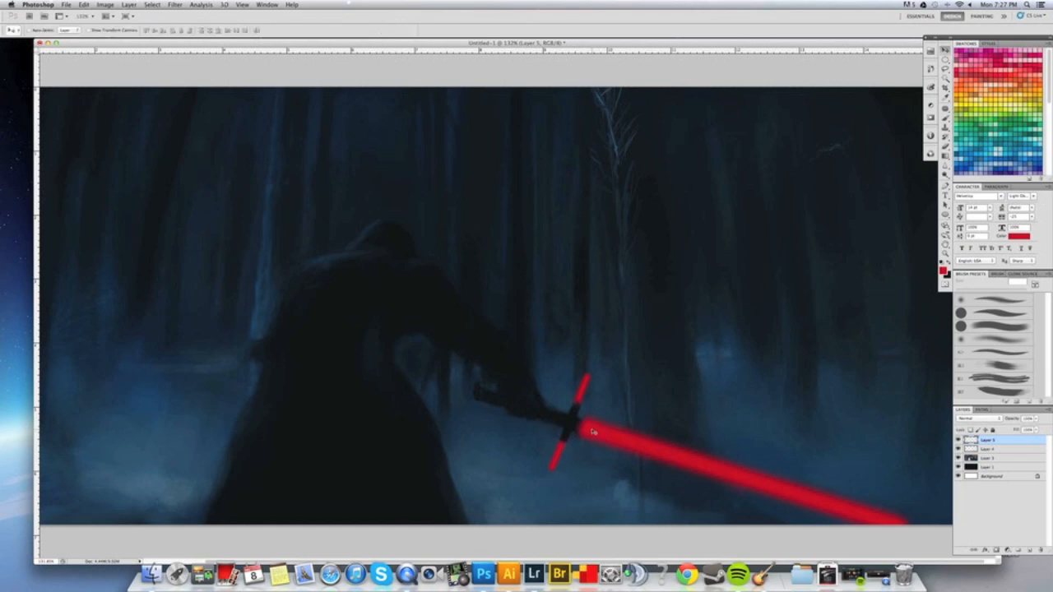
Separate the upper crossguard blade from Layer 4 onto its own layer.
{"action": "scroll", "coordinate": [614, 381], "scroll_direction": "down", "scroll_amount": 5}
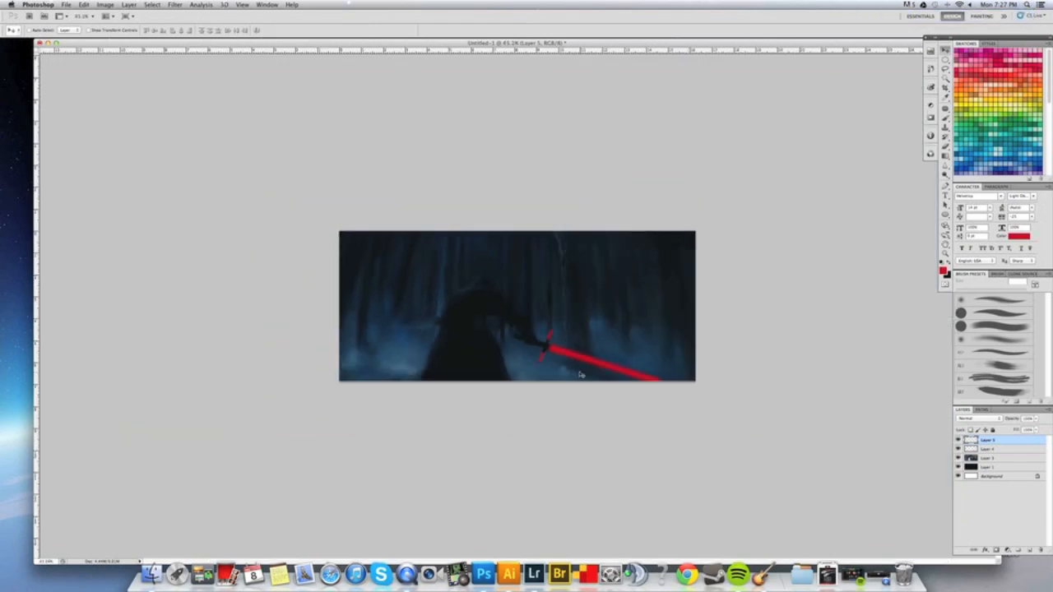
{"action": "scroll", "coordinate": [752, 411], "scroll_direction": "up", "scroll_amount": 3}
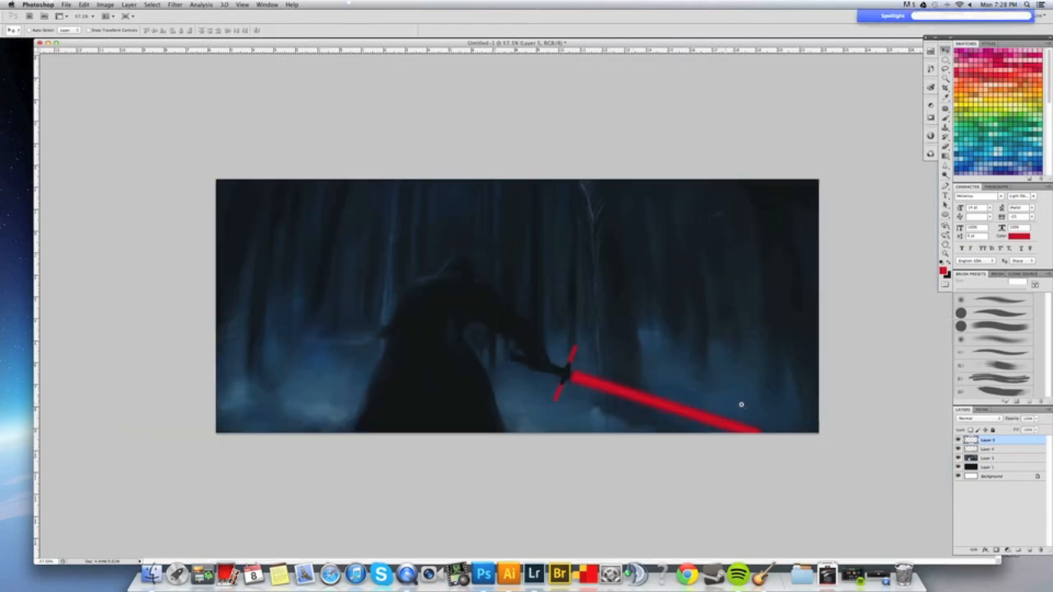
{"action": "left_click", "coordinate": [945, 60]}
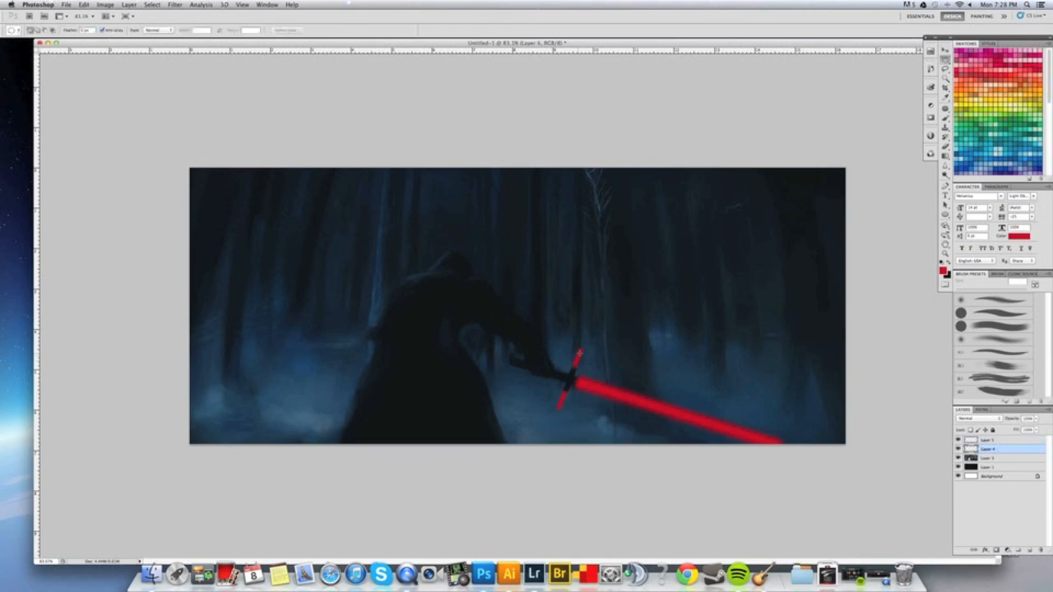
{"action": "left_click_drag", "start_coordinate": [589, 373], "coordinate": [549, 328]}
{"action": "key", "text": "super+c"}
{"action": "key", "text": "super+v"}
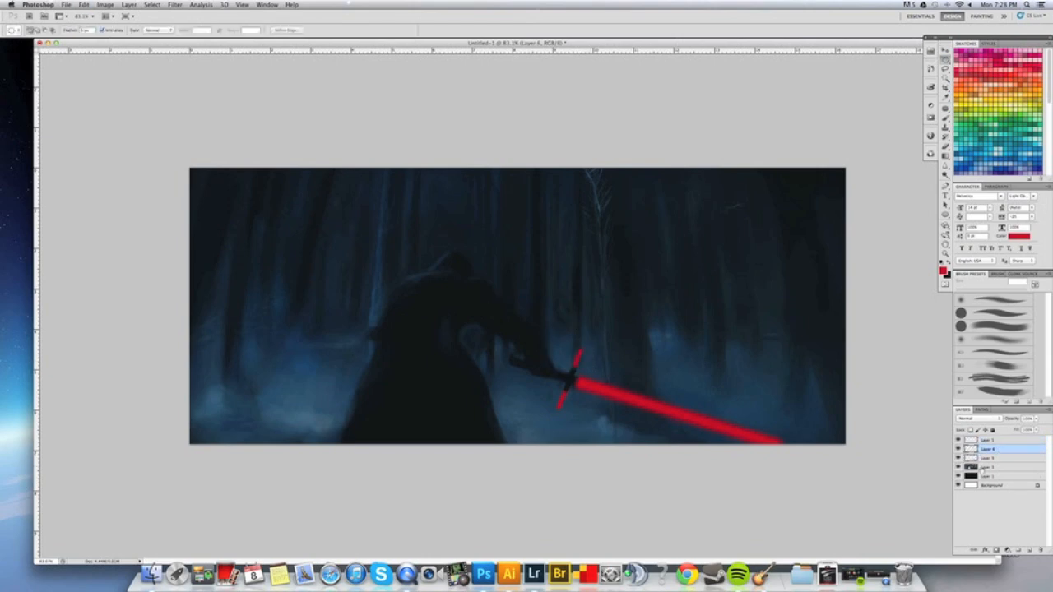
Transform the main lightsaber blade on Layer 4 to make it slimmer, slightly rotated and extended to the image's lower edge.
{"action": "left_click", "coordinate": [987, 458]}
{"action": "key", "text": "super+t"}
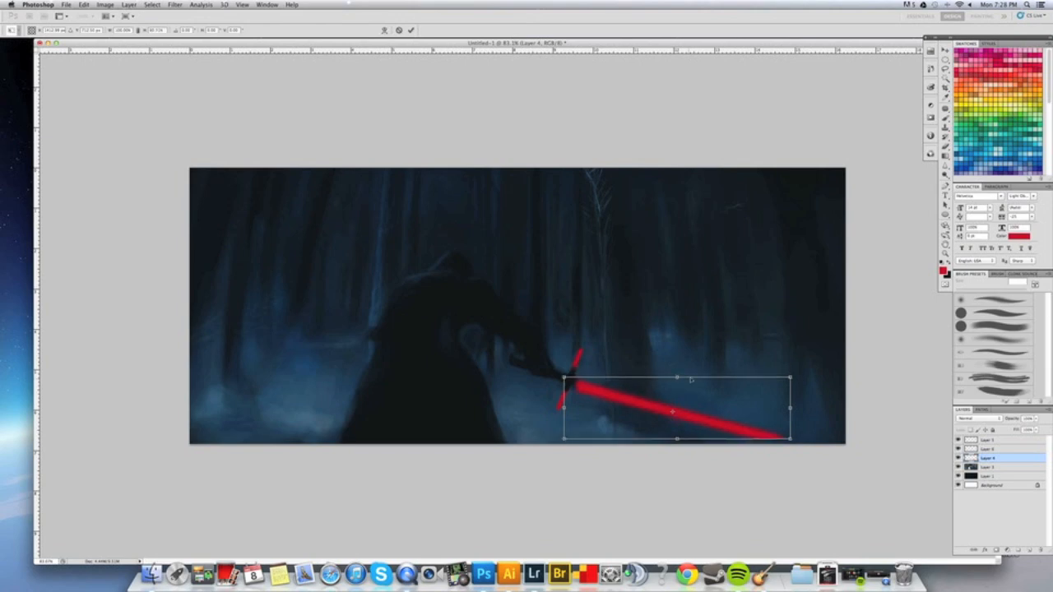
{"action": "left_click_drag", "start_coordinate": [791, 369], "coordinate": [813, 407]}
{"action": "left_click_drag", "start_coordinate": [735, 407], "coordinate": [731, 408]}
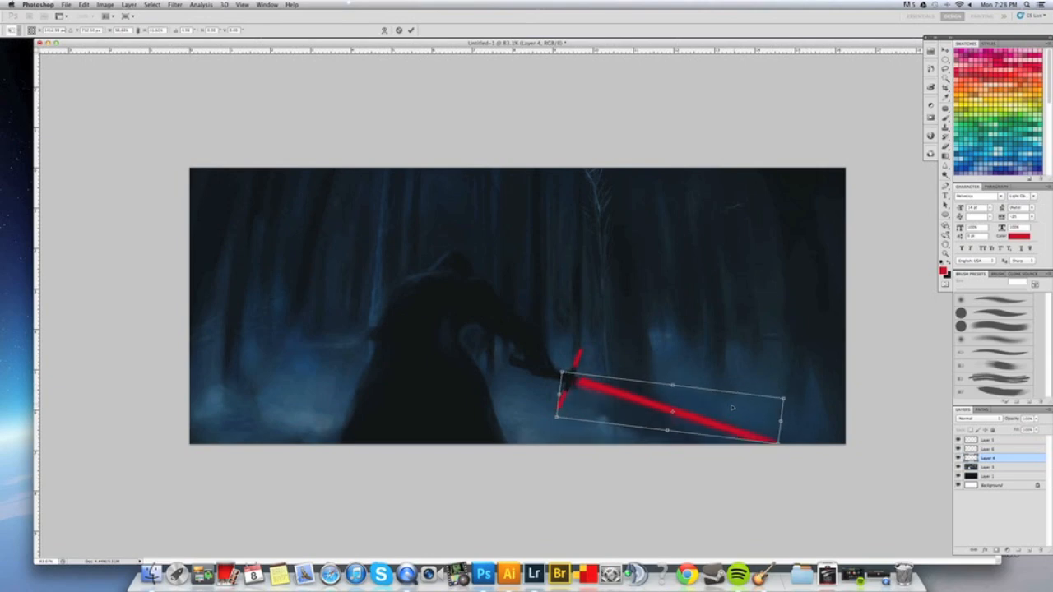
{"action": "left_click_drag", "start_coordinate": [806, 409], "coordinate": [807, 404]}
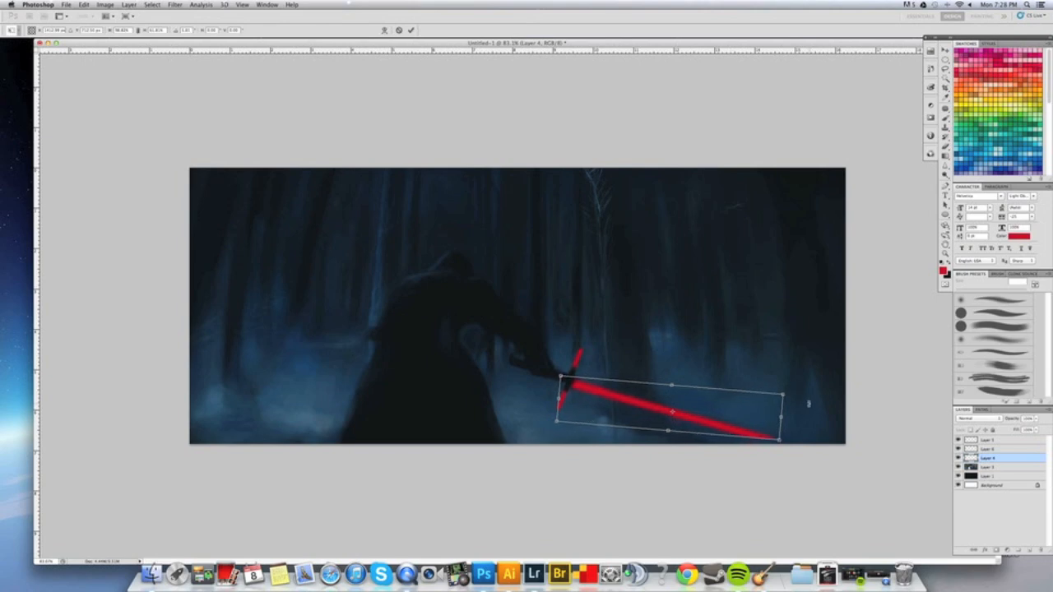
{"action": "left_click_drag", "start_coordinate": [780, 441], "coordinate": [802, 446]}
{"action": "left_click_drag", "start_coordinate": [743, 428], "coordinate": [745, 425]}
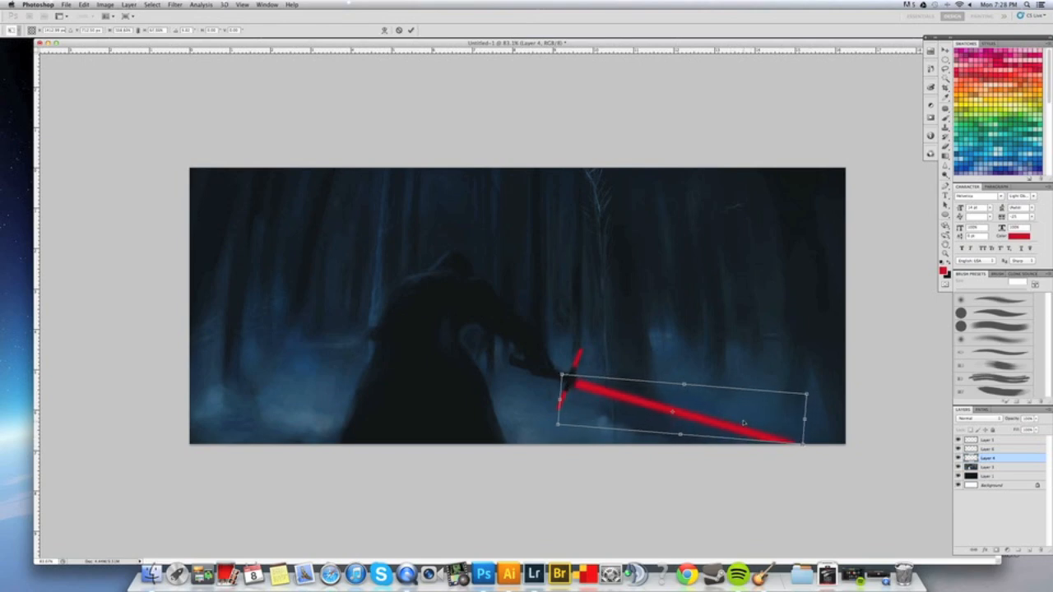
{"action": "key", "text": "Return"}
Group the three lightsaber blade layers and name the group "base".
{"action": "key", "text": "super+minus"}
{"action": "key", "text": "super+minus"}
{"action": "key", "text": "super+minus"}
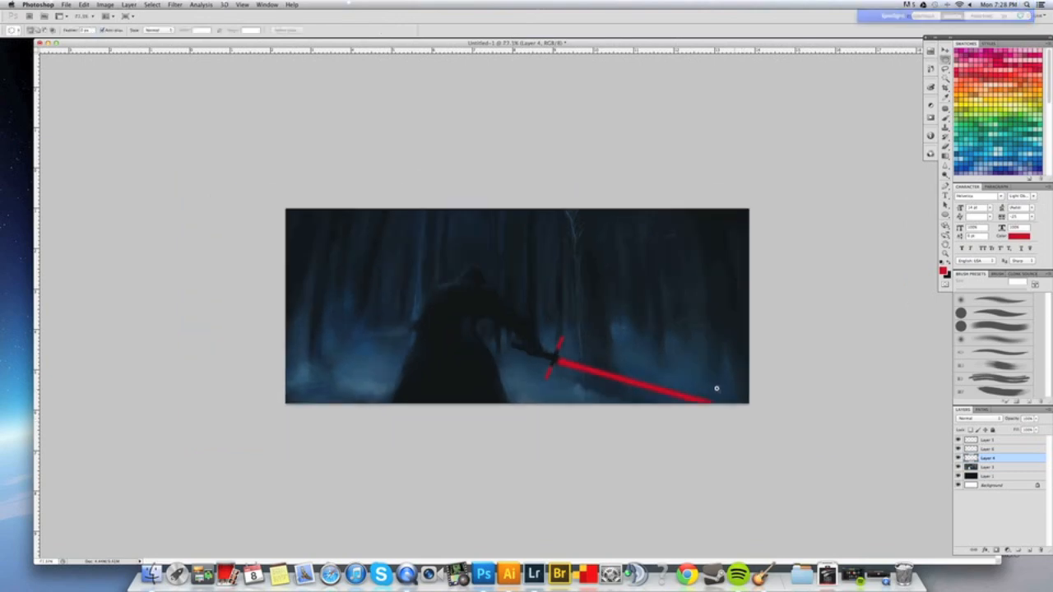
{"action": "key", "text": "super+plus"}
{"action": "key", "text": "super+plus"}
{"action": "key", "text": "super+plus"}
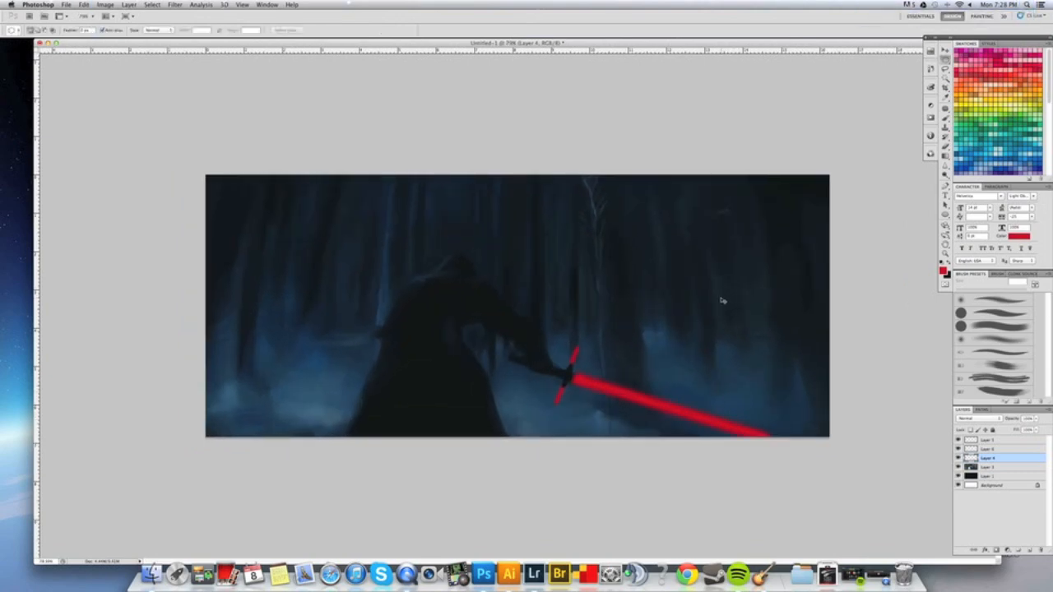
{"action": "key", "text": "super+equal"}
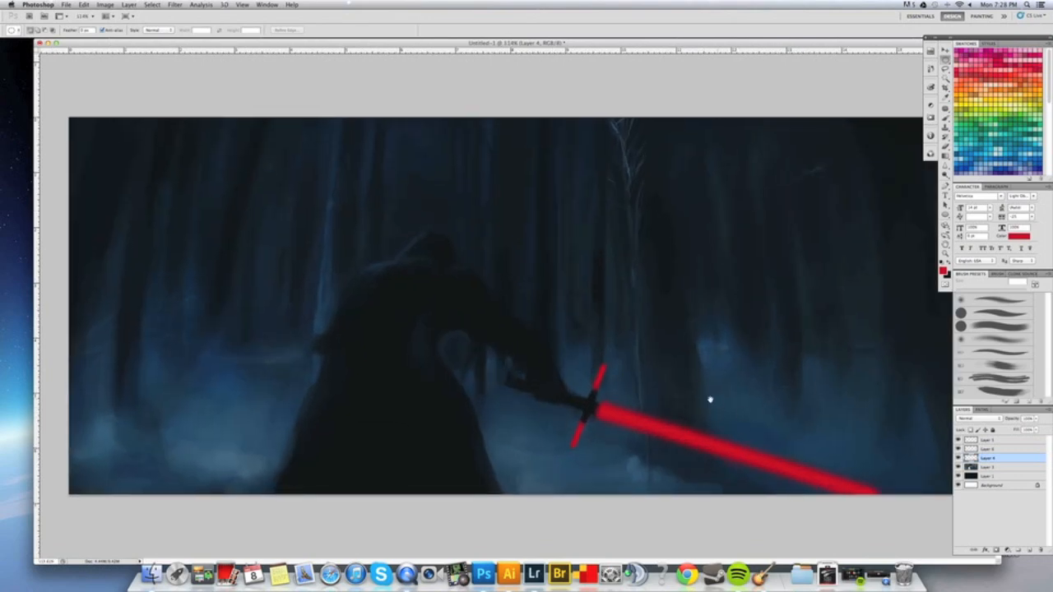
{"action": "left_click", "coordinate": [998, 441]}
{"action": "left_click", "coordinate": [994, 459], "text": "shift"}
{"action": "left_click", "coordinate": [1019, 549]}
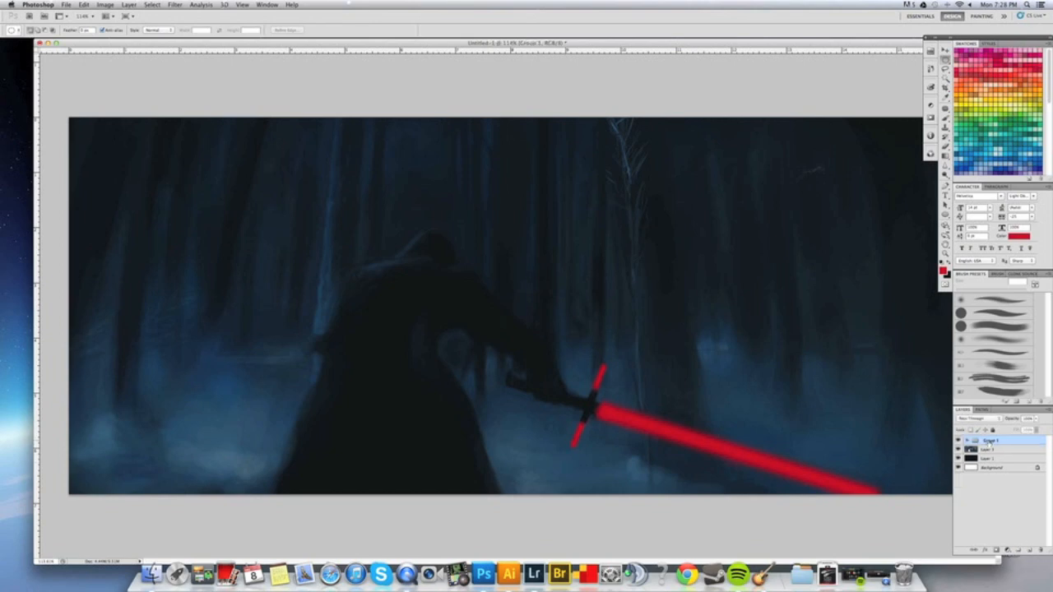
{"action": "type", "text": "base"}
{"action": "key", "text": "Return"}
Create a new group above the base group containing a new layer set to Linear Dodge (Add), ready for the brush.
{"action": "left_click", "coordinate": [1020, 550]}
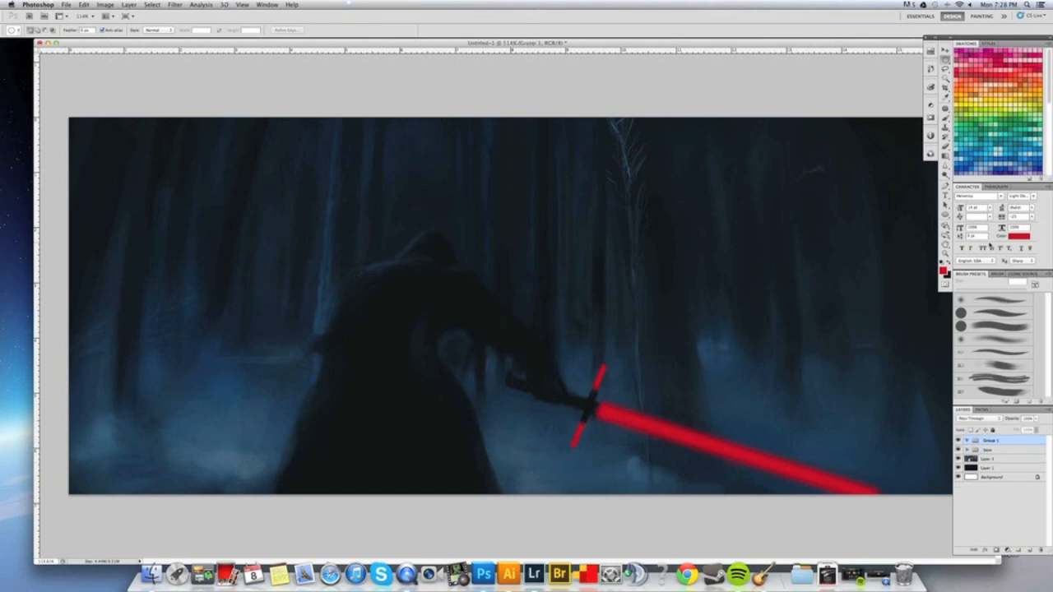
{"action": "left_click", "coordinate": [945, 118]}
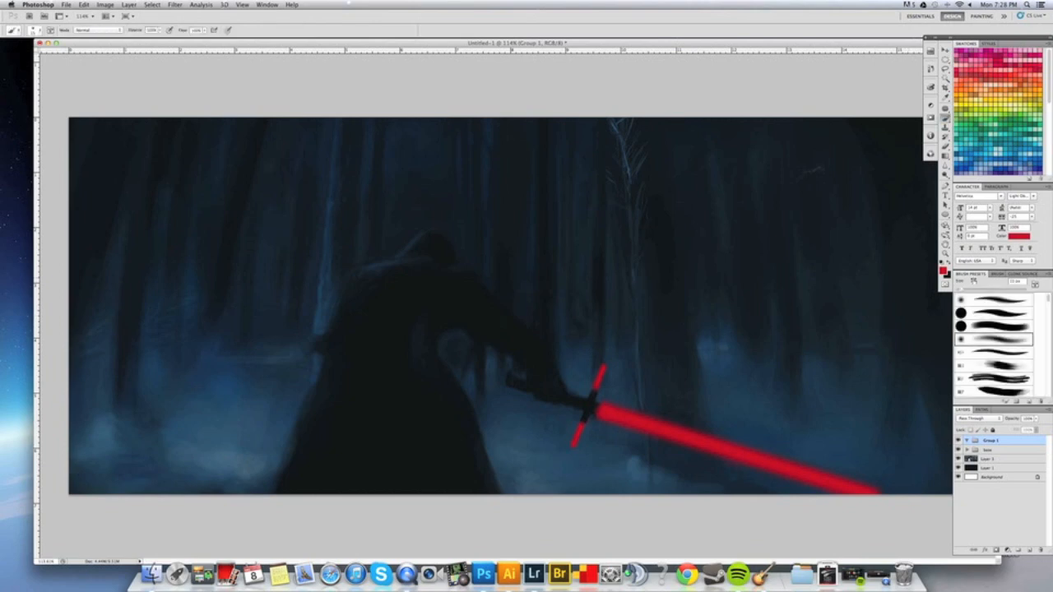
{"action": "left_click", "coordinate": [984, 421]}
{"action": "left_click", "coordinate": [942, 419]}
{"action": "left_click", "coordinate": [1031, 550]}
{"action": "left_click", "coordinate": [982, 420]}
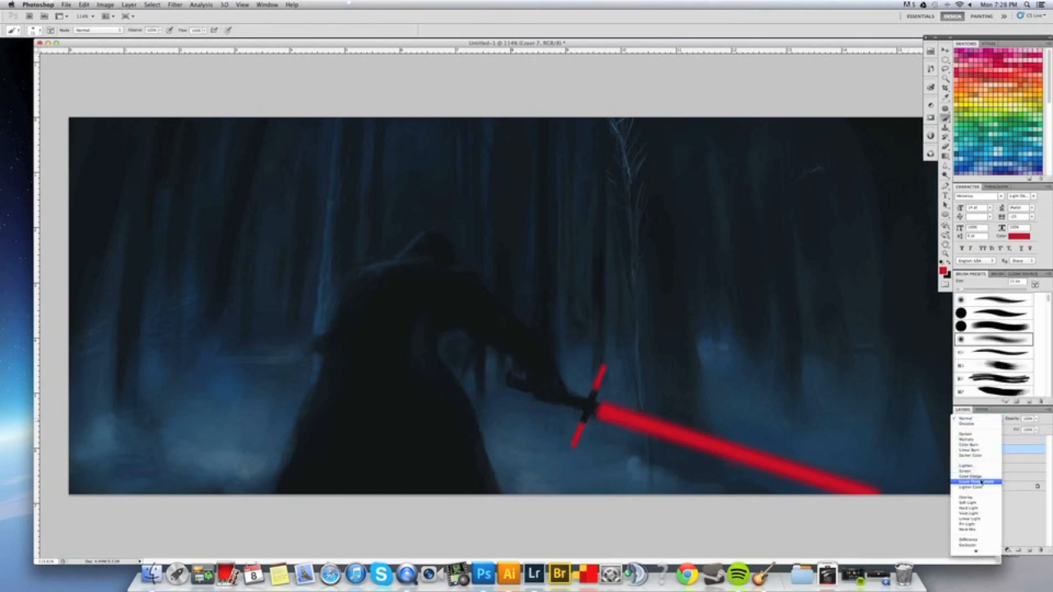
{"action": "left_click", "coordinate": [983, 486]}
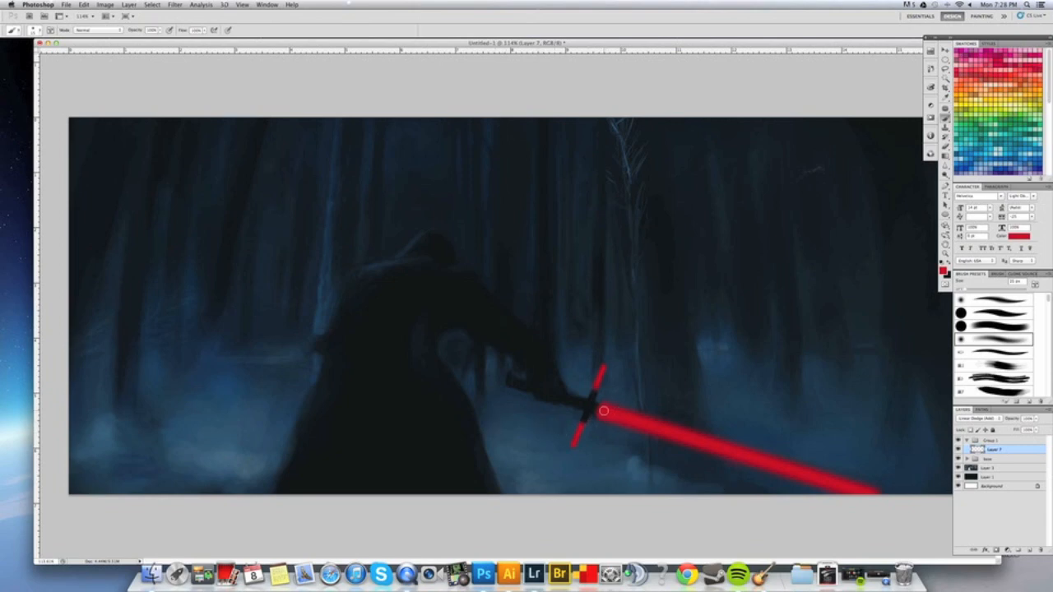
Try red brush strokes on the main blade with different blend modes for Layer 7, undoing each test stroke.
{"action": "left_click", "coordinate": [883, 499], "text": "shift"}
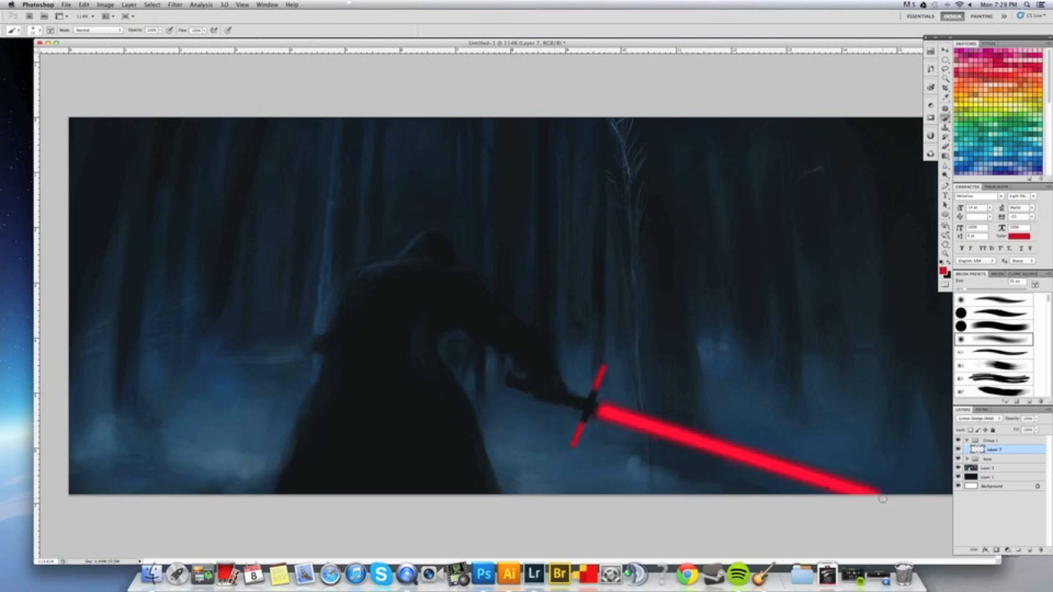
{"action": "key", "text": "super+z"}
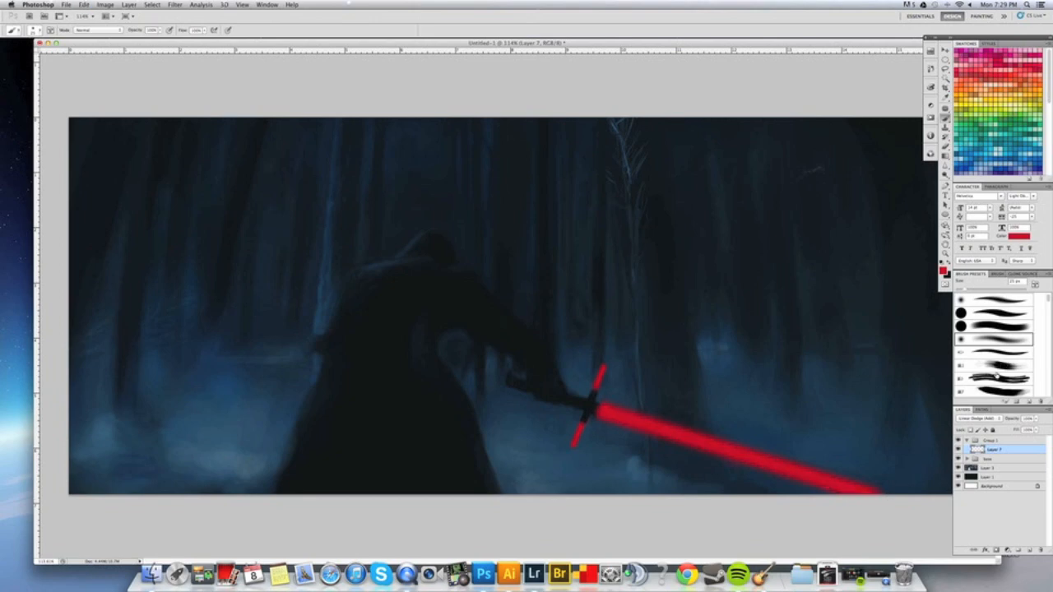
{"action": "left_click", "coordinate": [984, 420]}
{"action": "left_click", "coordinate": [978, 411]}
{"action": "left_click", "coordinate": [601, 412]}
{"action": "key", "text": "super+z"}
{"action": "key", "text": "super+z"}
{"action": "left_click", "coordinate": [990, 419]}
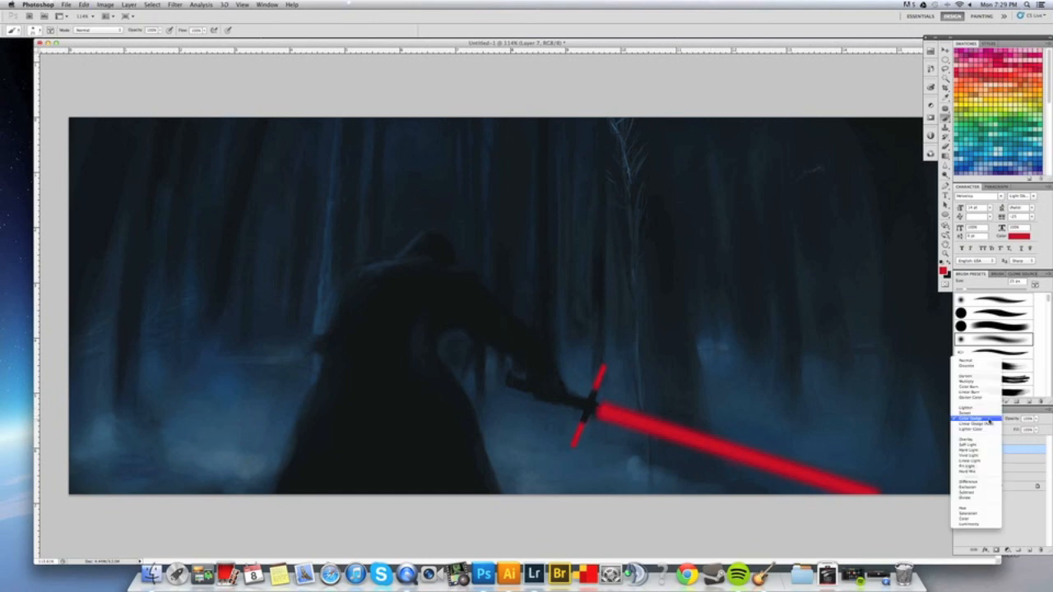
{"action": "left_click", "coordinate": [993, 424]}
{"action": "left_click_drag", "start_coordinate": [684, 439], "coordinate": [708, 438]}
{"action": "key", "text": "super+z"}
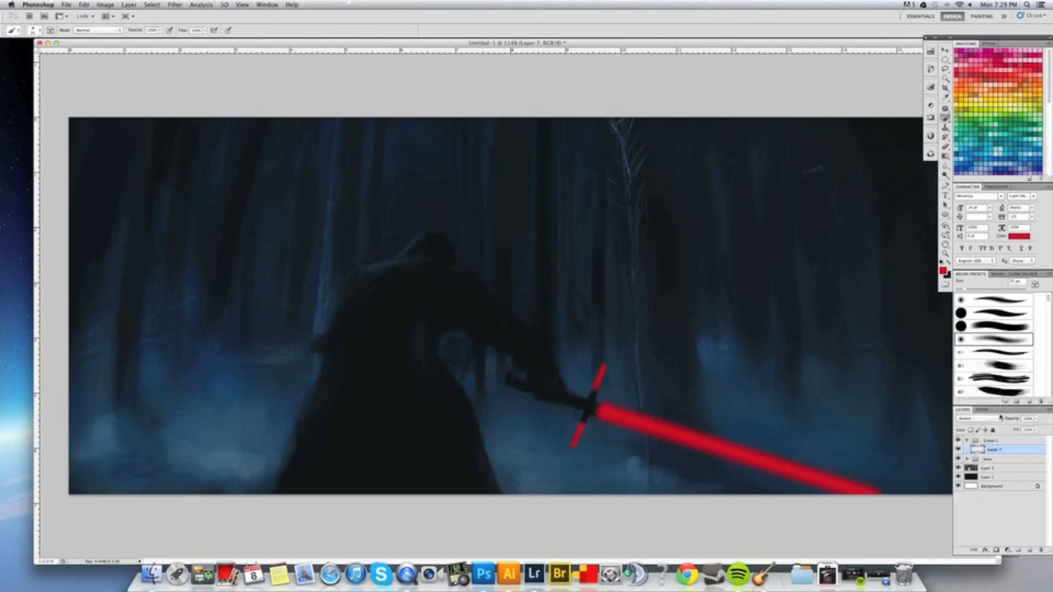
Set Layer 7 to Linear Dodge (Add) and paint a thin red core along the main blade and both crossguard blades.
{"action": "left_click", "coordinate": [1000, 418]}
{"action": "left_click", "coordinate": [989, 431]}
{"action": "left_click", "coordinate": [881, 497], "text": "shift"}
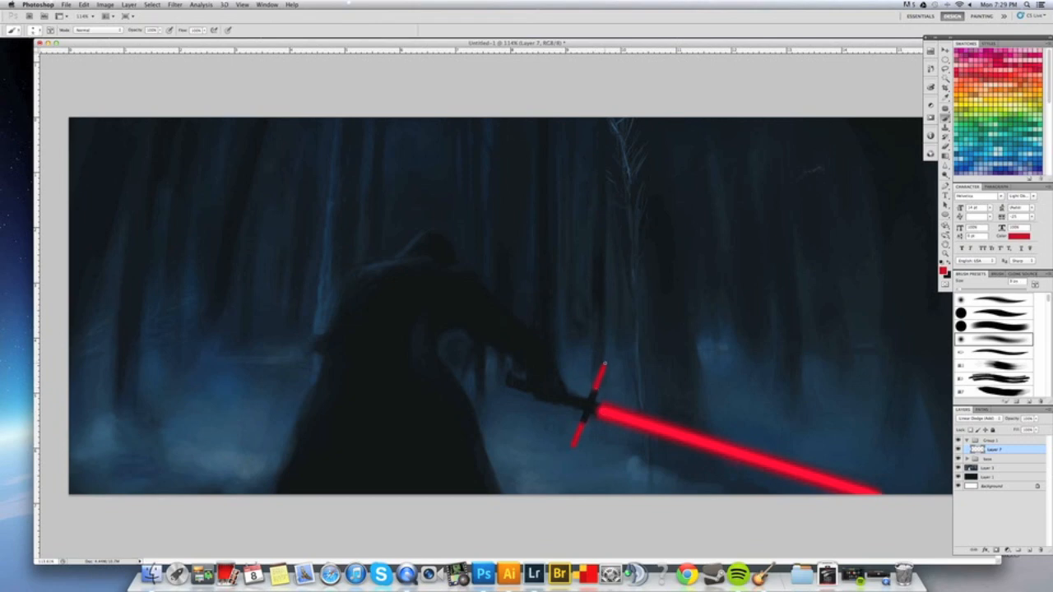
{"action": "key", "text": "super+z"}
{"action": "key", "text": "alt+super+z"}
{"action": "key", "text": "alt+super+z"}
Try duplicating Layer 7 twice to intensify the glow, and undo both copies.
{"action": "key", "text": "super+j"}
{"action": "key", "text": "super+j"}
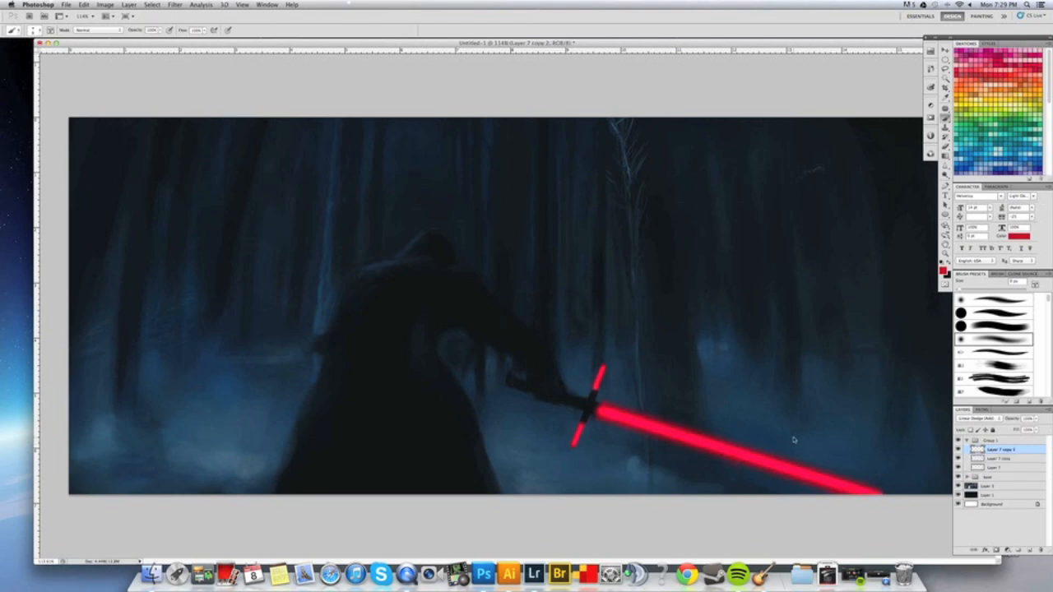
{"action": "key", "text": "alt+super+z"}
{"action": "key", "text": "alt+super+z"}
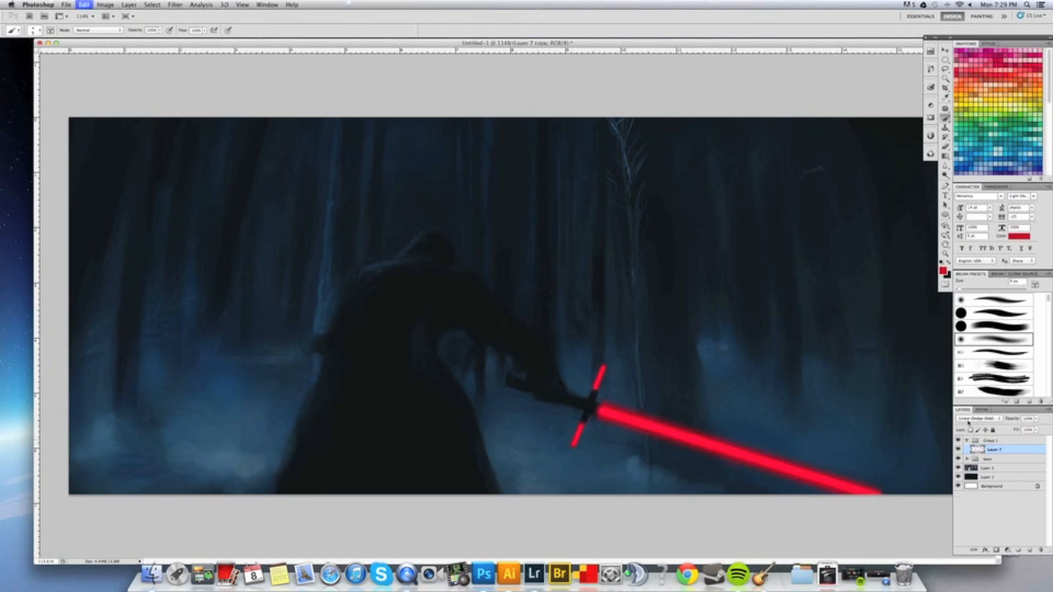
Switch Layer 7 to Color Dodge and try stacking two duplicates of it, undoing the copies.
{"action": "left_click", "coordinate": [987, 419]}
{"action": "left_click", "coordinate": [989, 419]}
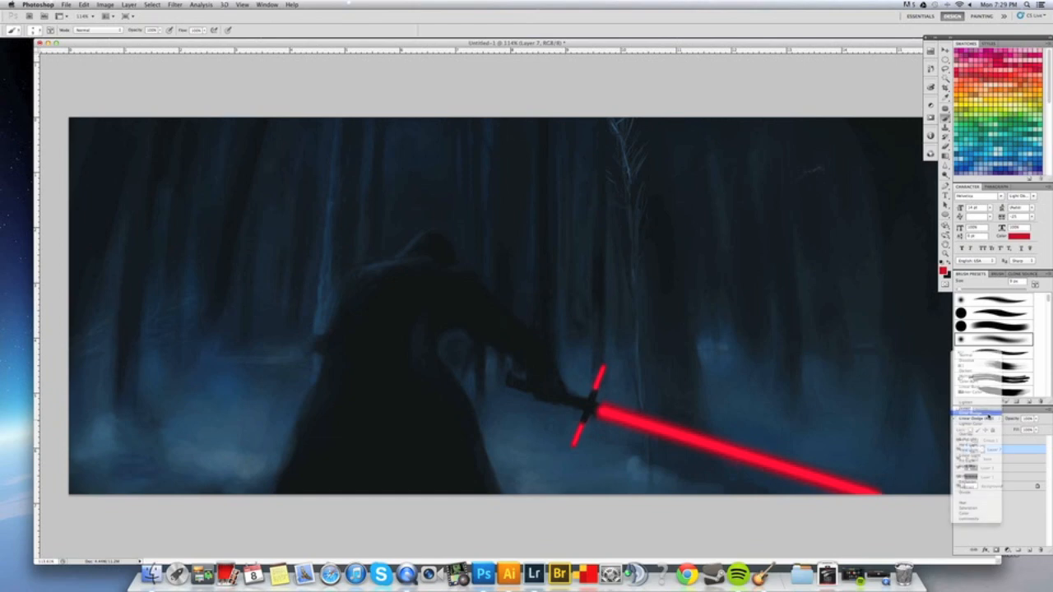
{"action": "key", "text": "super+j"}
{"action": "key", "text": "super+j"}
{"action": "key", "text": "alt+super+z"}
{"action": "key", "text": "alt+super+z"}
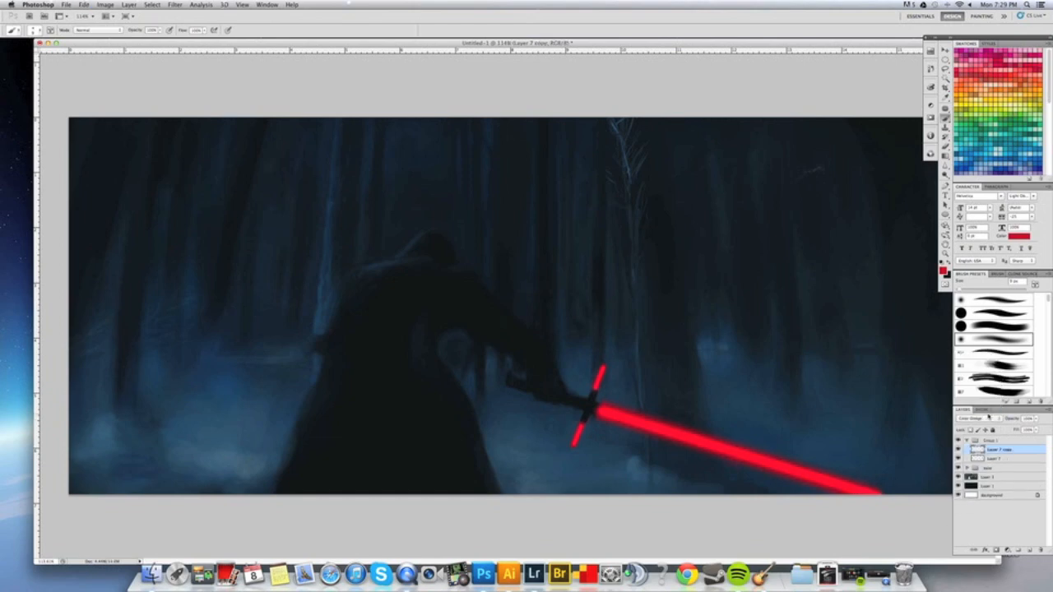
Try a burn blend mode on Layer 7 and undo the change.
{"action": "left_click", "coordinate": [992, 419]}
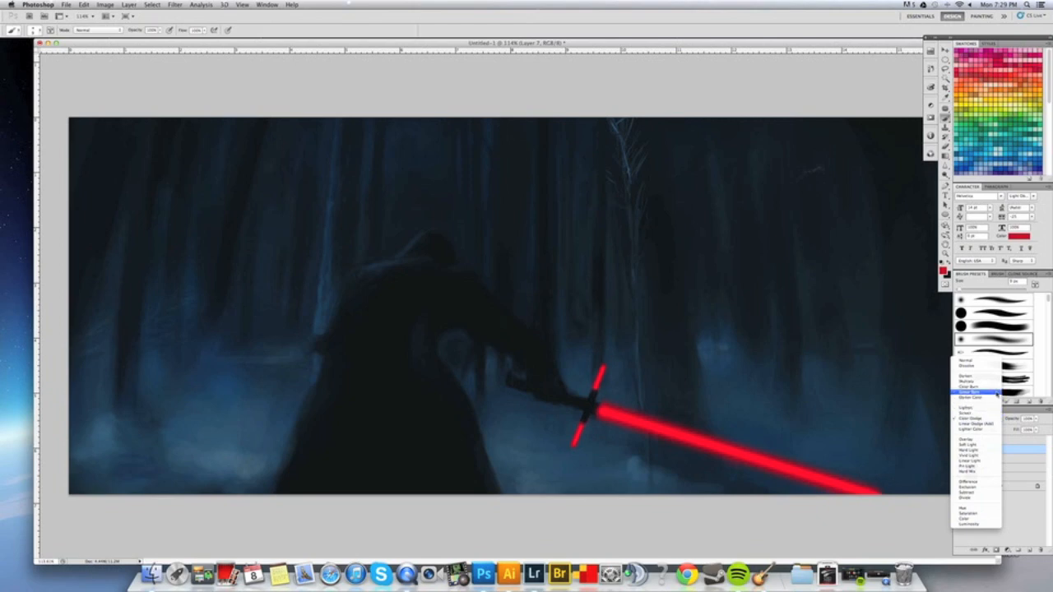
{"action": "left_click", "coordinate": [997, 389]}
{"action": "key", "text": "super+z"}
{"action": "left_click", "coordinate": [991, 418]}
{"action": "left_click", "coordinate": [990, 420]}
Change the foreground colour to a light salmon red around e67d68.
{"action": "left_click", "coordinate": [943, 272]}
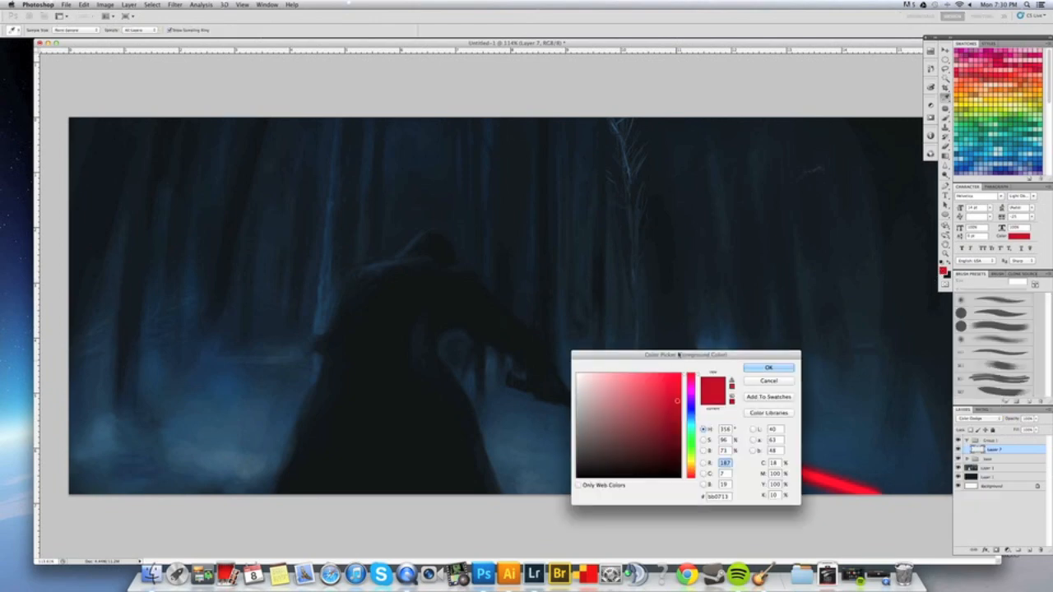
{"action": "left_click", "coordinate": [650, 380]}
{"action": "left_click_drag", "start_coordinate": [650, 380], "coordinate": [631, 389]}
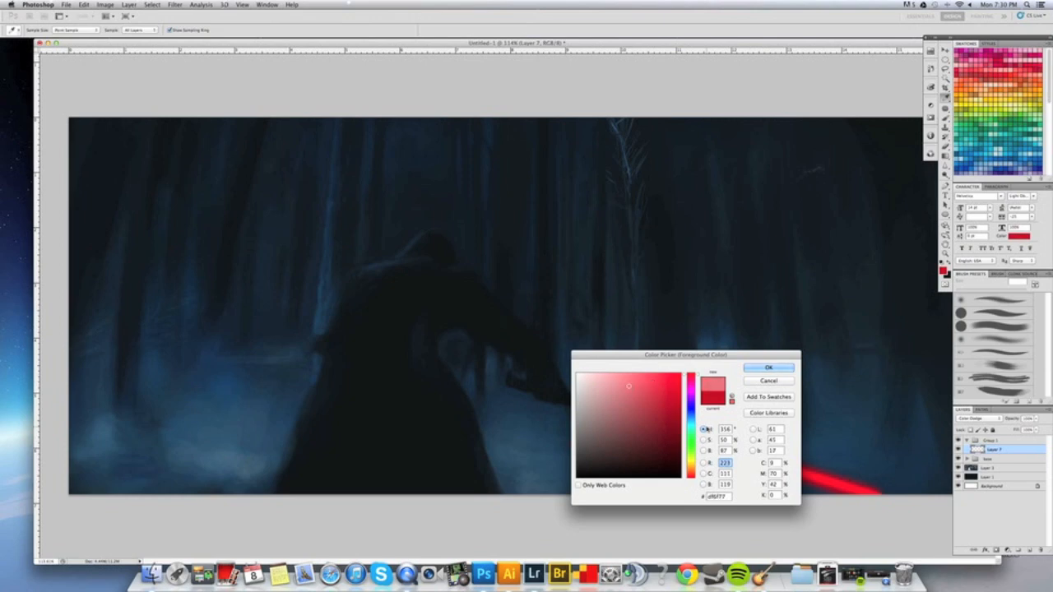
{"action": "left_click_drag", "start_coordinate": [692, 472], "coordinate": [692, 477]}
{"action": "left_click", "coordinate": [642, 378]}
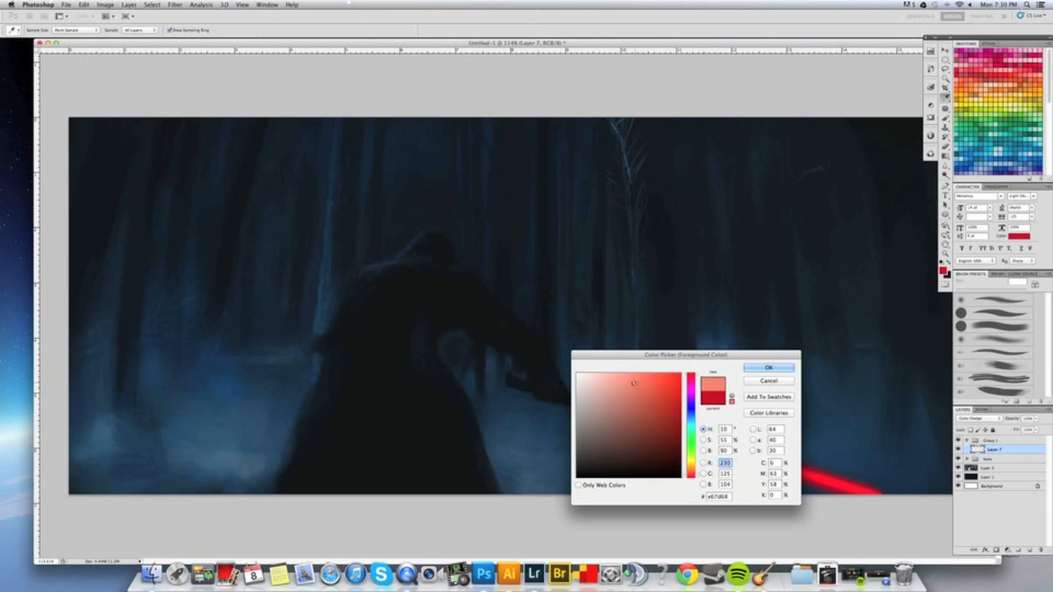
{"action": "left_click", "coordinate": [759, 369]}
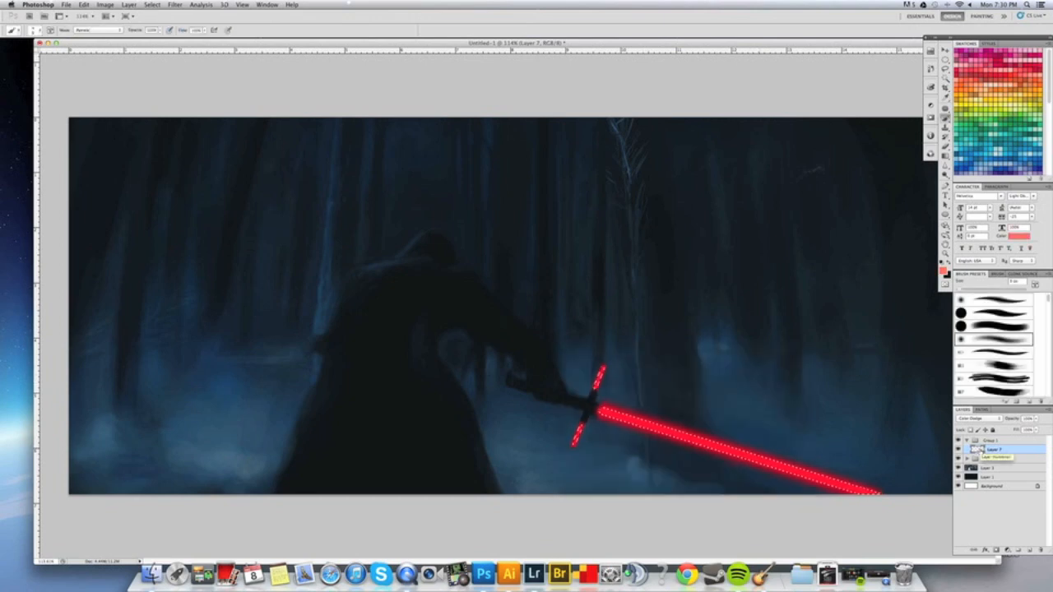
Fill Layer 7's painted blade cores with the salmon foreground colour and set the layer's blend mode to Linear Dodge (Add).
{"action": "key", "text": "super+d"}
{"action": "key", "text": "alt+BackSpace"}
{"action": "key", "text": "super+z"}
{"action": "left_click", "coordinate": [992, 420]}
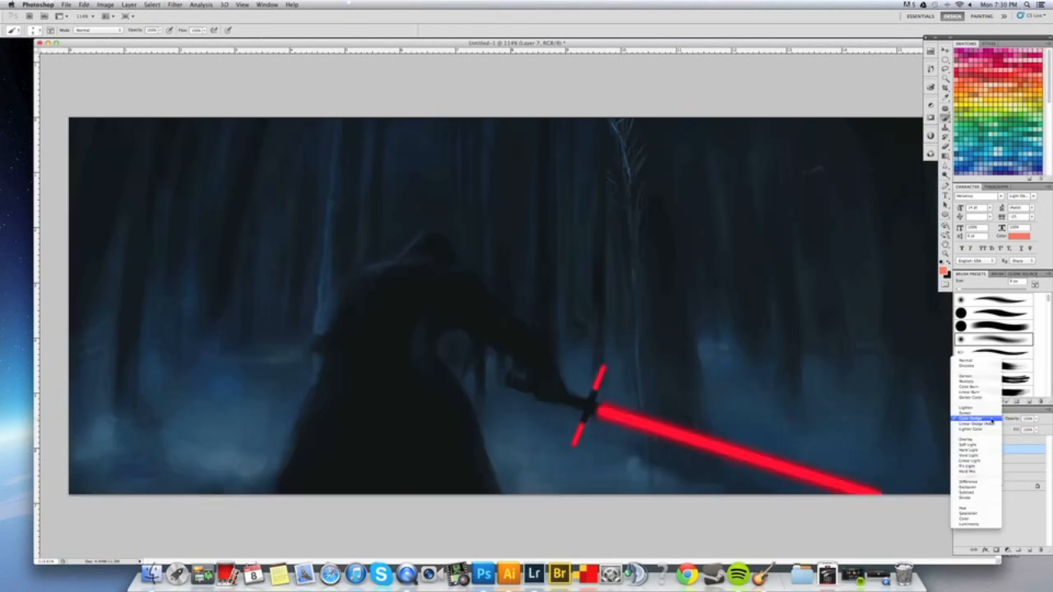
{"action": "left_click", "coordinate": [992, 427]}
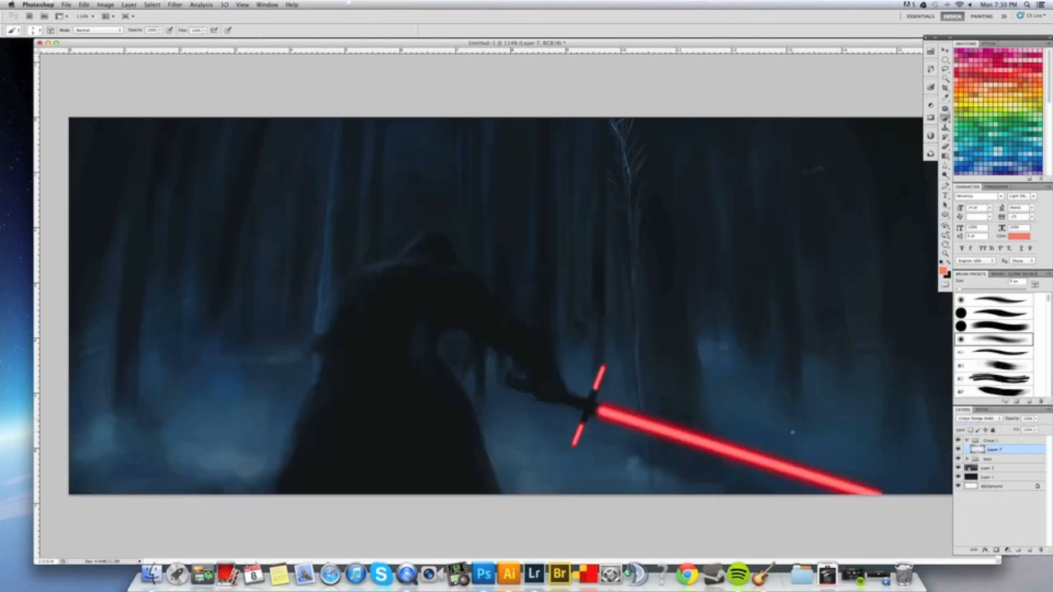
Duplicate Layer 7 to intensify the blade cores, undoing and restoring the copy to compare the glow.
{"action": "scroll", "coordinate": [807, 432], "scroll_direction": "down", "scroll_amount": 4}
{"action": "scroll", "coordinate": [757, 425], "scroll_direction": "up", "scroll_amount": 3}
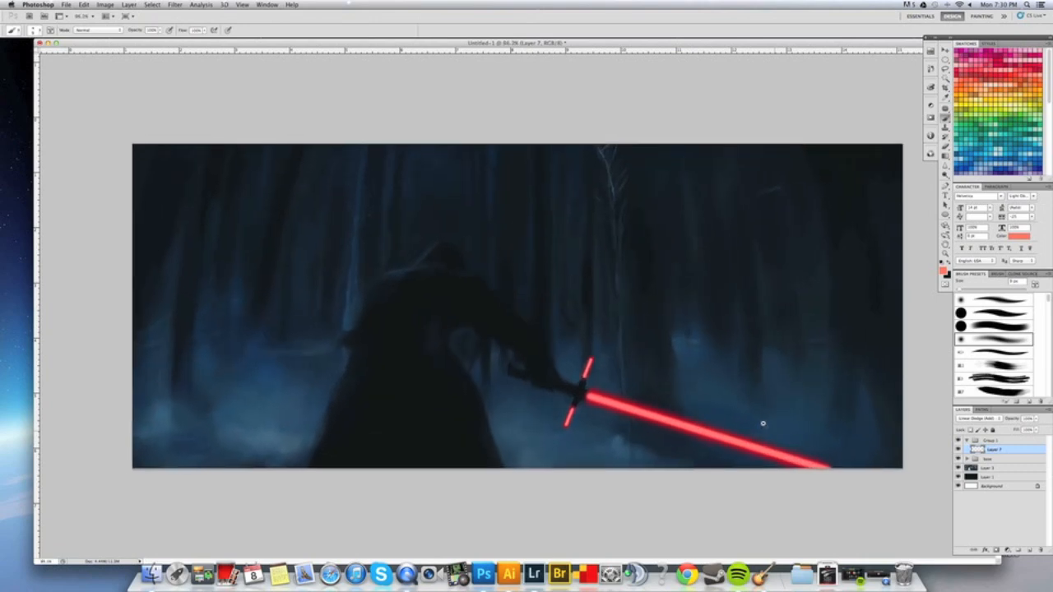
{"action": "scroll", "coordinate": [762, 424], "scroll_direction": "up", "scroll_amount": 2}
{"action": "key", "text": "super+j"}
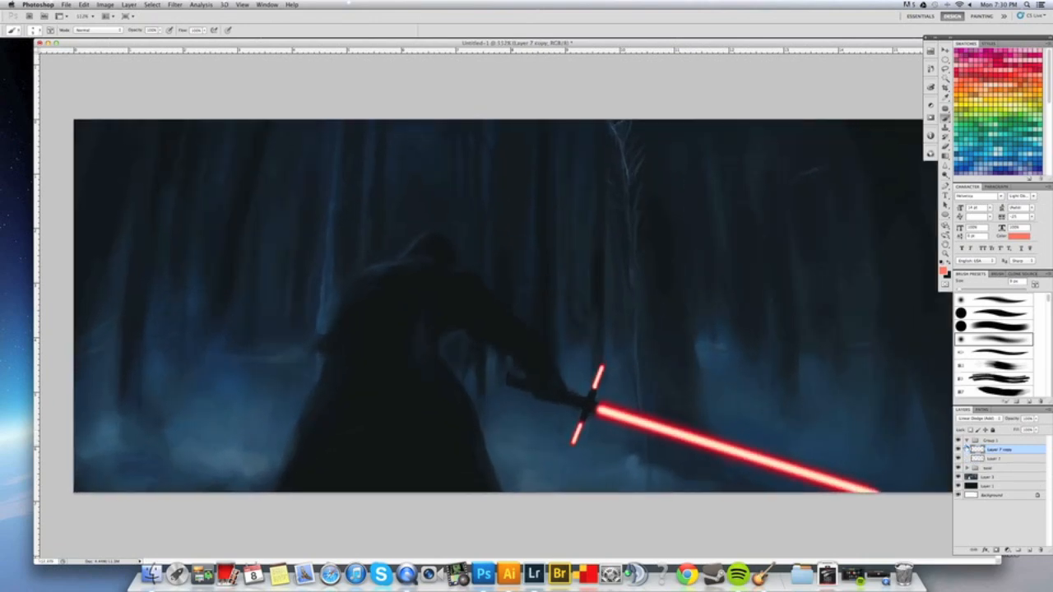
{"action": "key", "text": "super+z"}
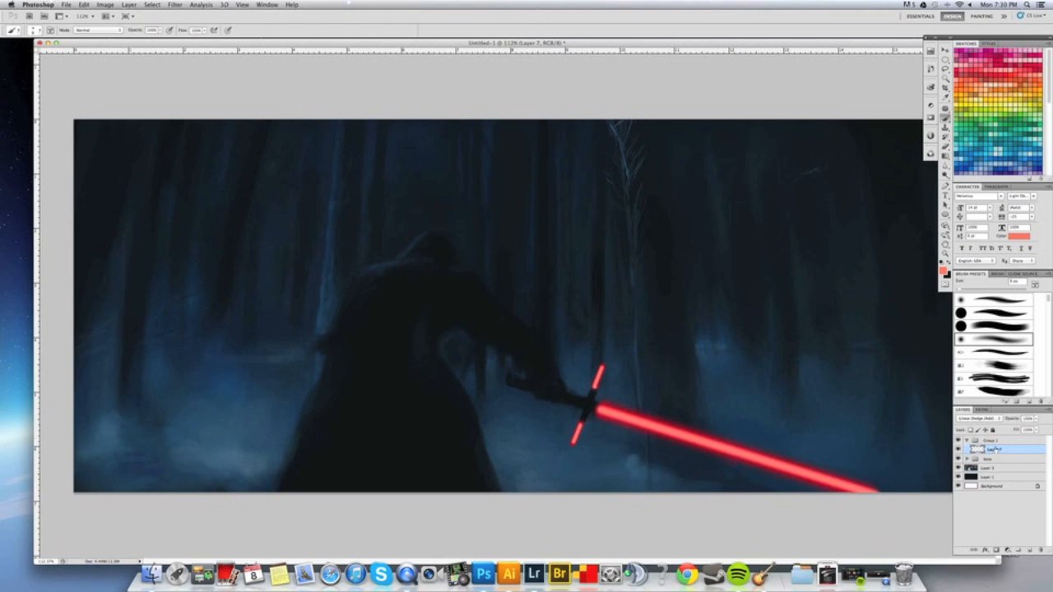
{"action": "key", "text": "super+z"}
{"action": "key", "text": "super+minus"}
{"action": "left_click_drag", "start_coordinate": [747, 401], "coordinate": [780, 397]}
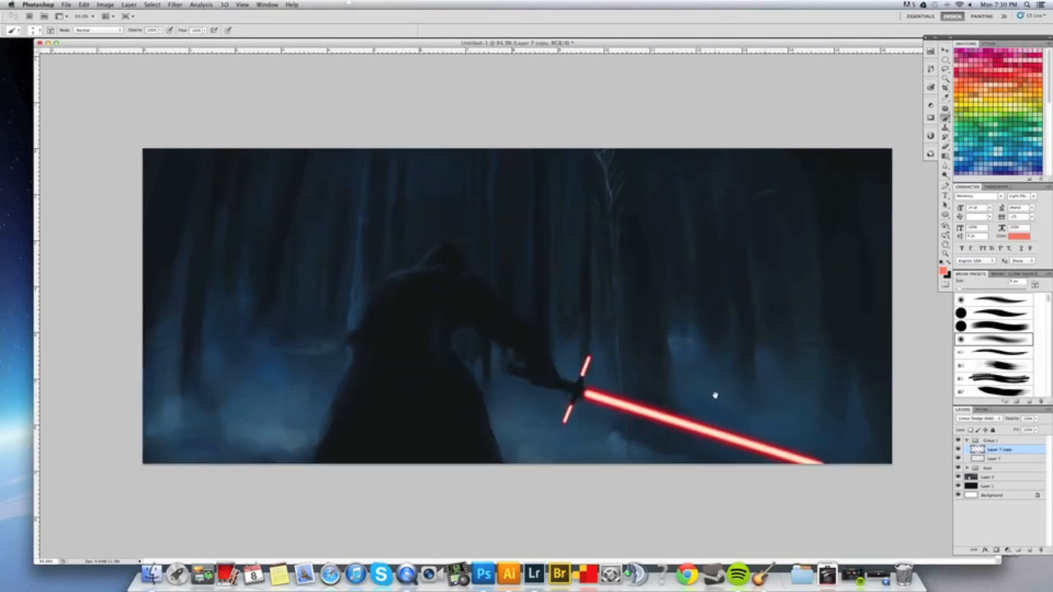
{"action": "mouse_move", "coordinate": [716, 415]}
{"action": "left_mouse_down"}
{"action": "mouse_move", "coordinate": [732, 409]}
{"action": "mouse_move", "coordinate": [708, 408]}
{"action": "left_mouse_up"}
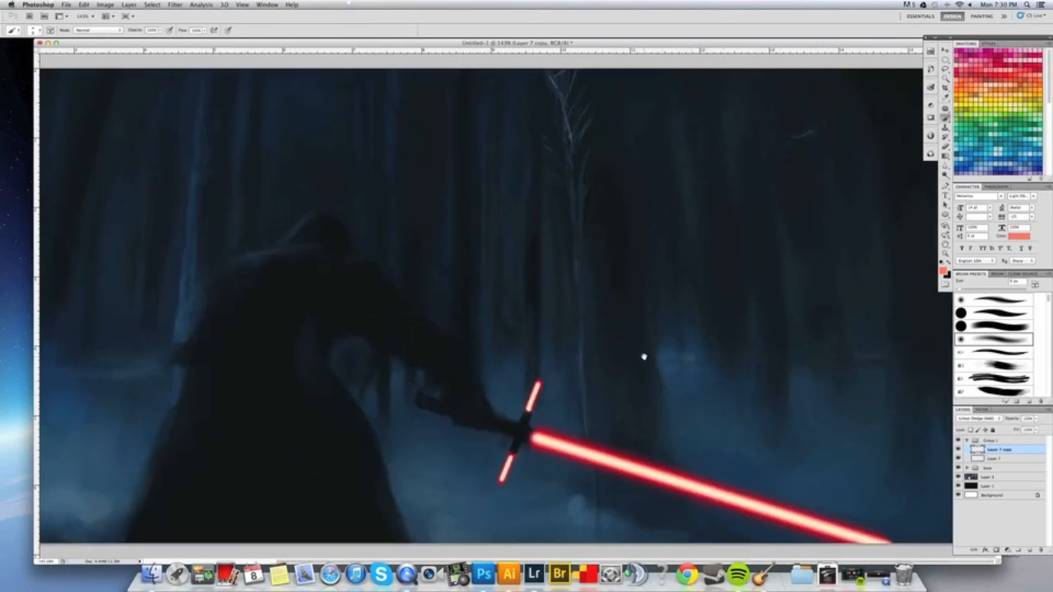
Expand the base group and add a new layer at the top of it, above its first layer.
{"action": "left_click", "coordinate": [984, 469]}
{"action": "left_click", "coordinate": [966, 468]}
{"action": "left_click", "coordinate": [994, 478]}
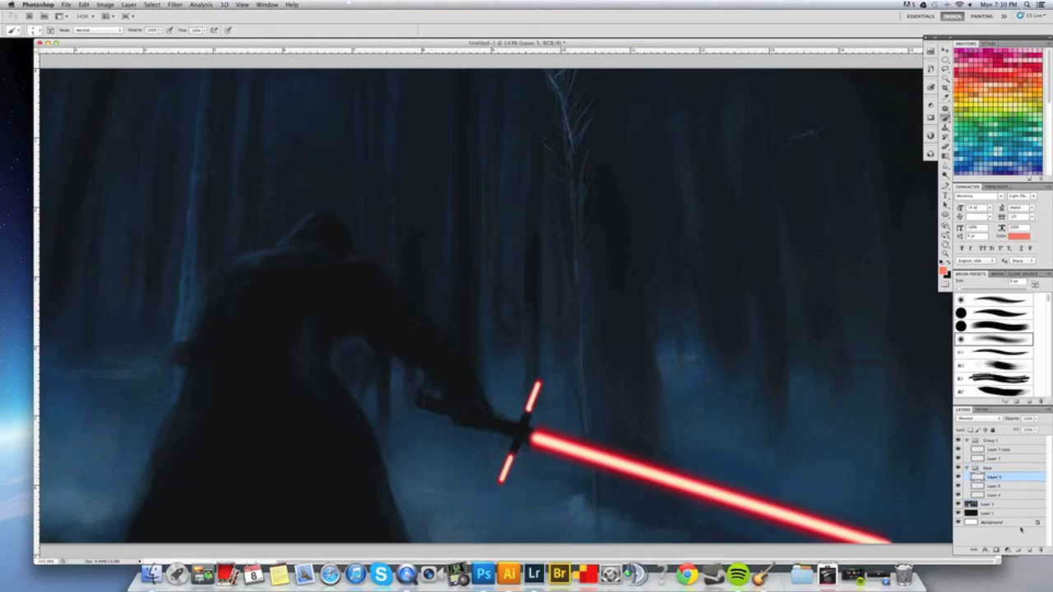
{"action": "left_click", "coordinate": [1028, 549]}
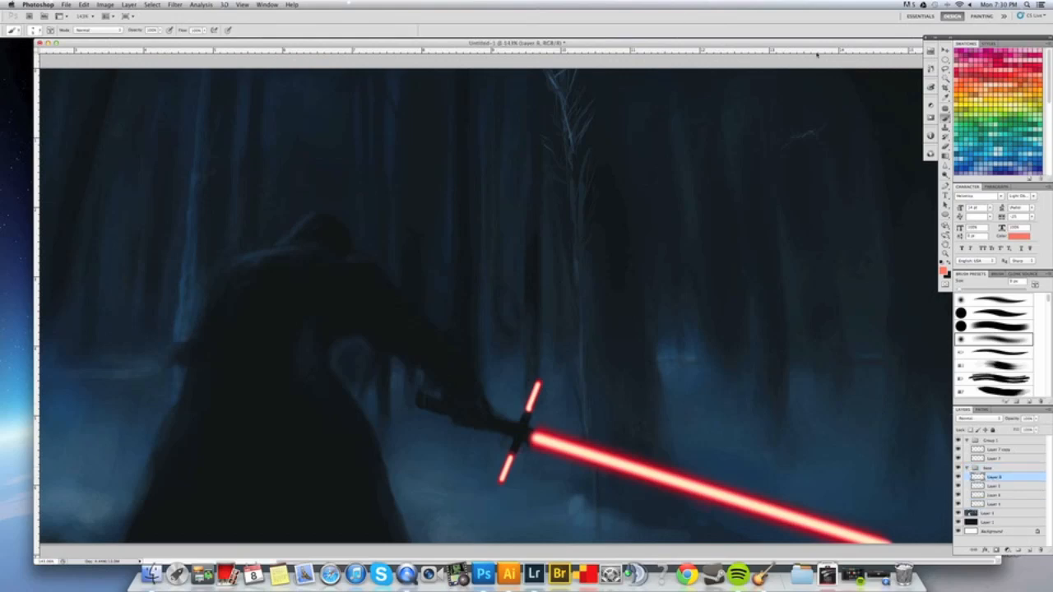
Adjust the brush size and set the foreground colour to a red sampled from the lightsaber blade near the hilt.
{"action": "key", "text": "bracketleft"}
{"action": "key", "text": "bracketleft"}
{"action": "key", "text": "bracketleft"}
{"action": "key", "text": "super+z"}
{"action": "left_click", "coordinate": [944, 272]}
{"action": "left_click", "coordinate": [550, 454]}
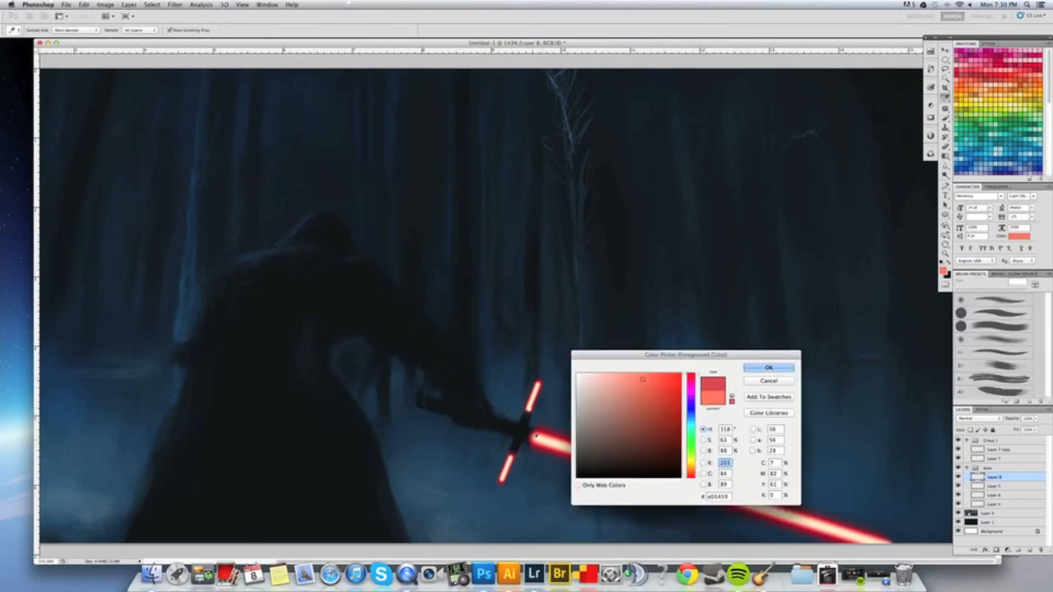
{"action": "key", "text": "Return"}
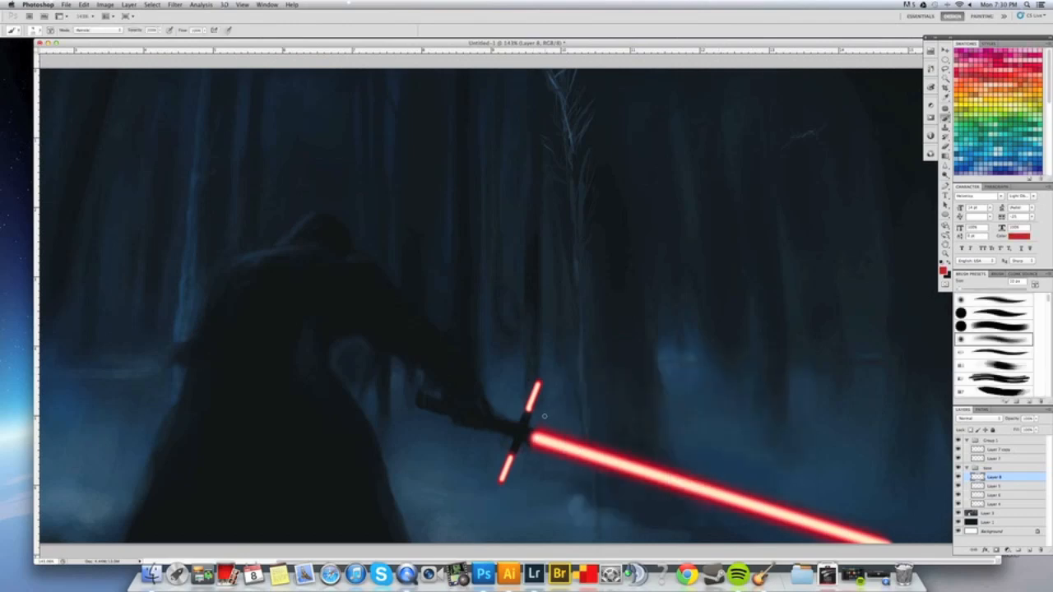
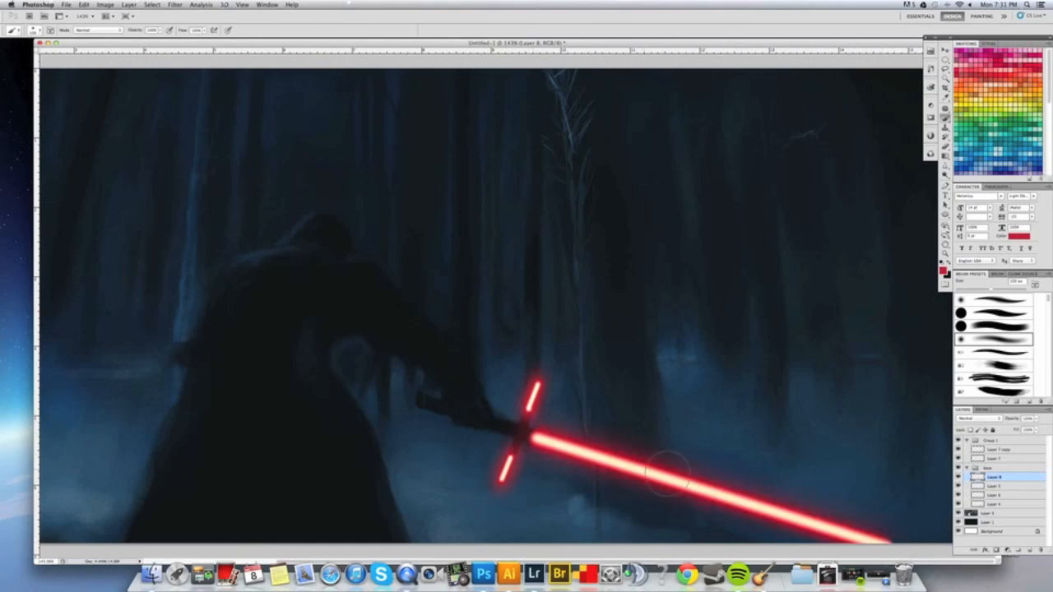
Paint soft red glow near the hilt and onto the figure's sword hand on Layer 8, using a smaller brush.
{"action": "key", "text": "["}
{"action": "key", "text": "["}
{"action": "key", "text": "["}
{"action": "key", "text": "["}
{"action": "key", "text": "["}
{"action": "key", "text": "["}
{"action": "key", "text": "["}
{"action": "left_click_drag", "start_coordinate": [488, 399], "coordinate": [487, 405]}
Add a layer mask to Layer 8 and switch to black for masking the glow.
{"action": "key", "text": "]"}
{"action": "left_click", "coordinate": [997, 550]}
{"action": "key", "text": "x"}
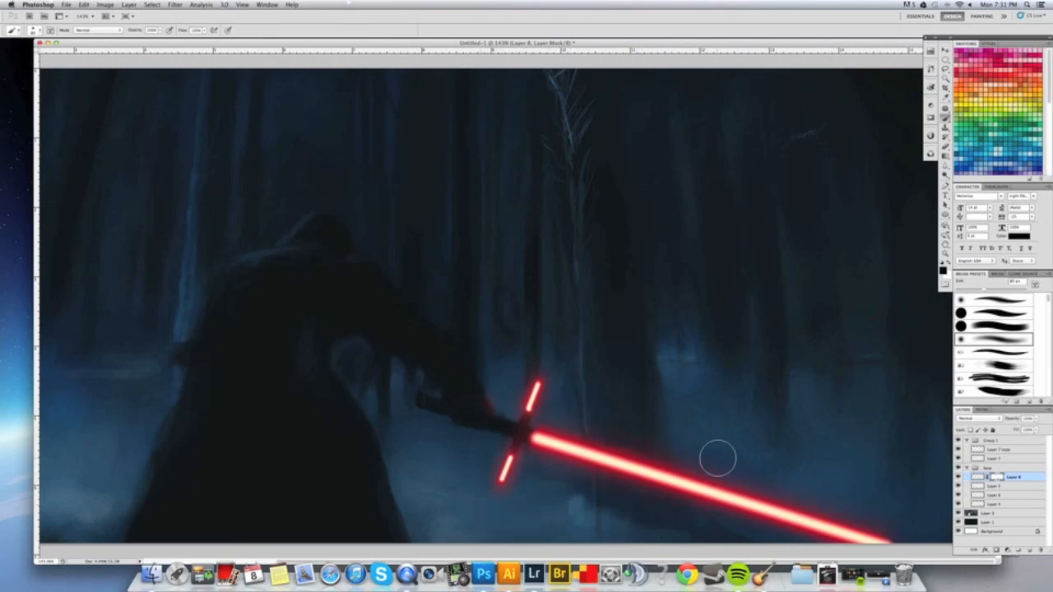
{"action": "mouse_move", "coordinate": [742, 449]}
{"action": "left_mouse_down"}
{"action": "mouse_move", "coordinate": [712, 453]}
{"action": "mouse_move", "coordinate": [745, 460]}
{"action": "left_mouse_up"}
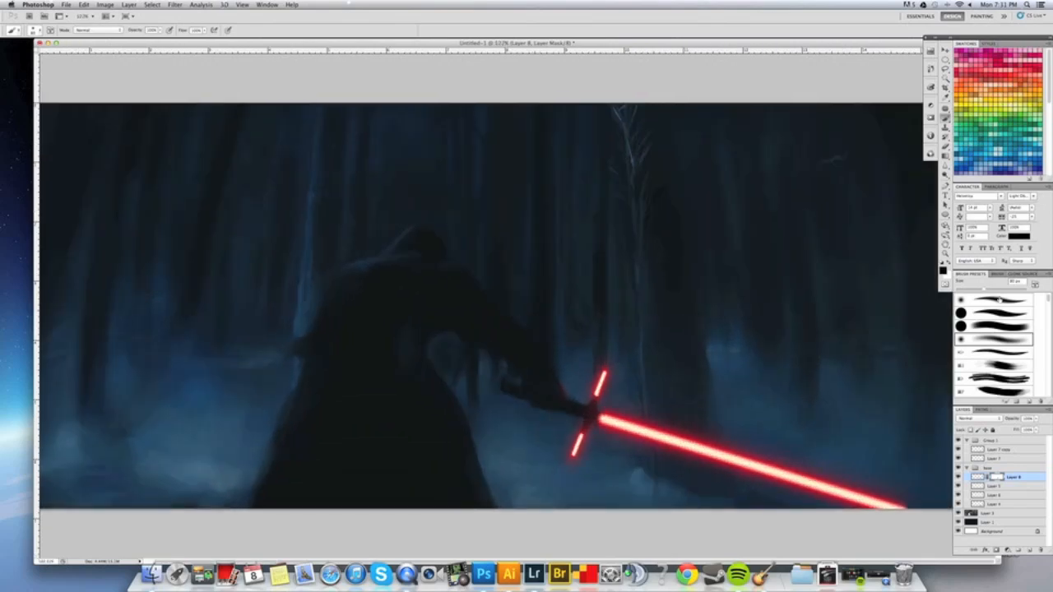
Return to Layer 8's pixels and paint red glow around the blade tip at the canvas edge with a smaller brush.
{"action": "left_click", "coordinate": [977, 478]}
{"action": "key", "text": "bracketleft"}
{"action": "key", "text": "bracketleft"}
{"action": "key", "text": "bracketleft"}
{"action": "key", "text": "bracketleft"}
{"action": "key", "text": "bracketleft"}
{"action": "left_click_drag", "start_coordinate": [902, 516], "coordinate": [881, 491]}
{"action": "key", "text": "super+space"}
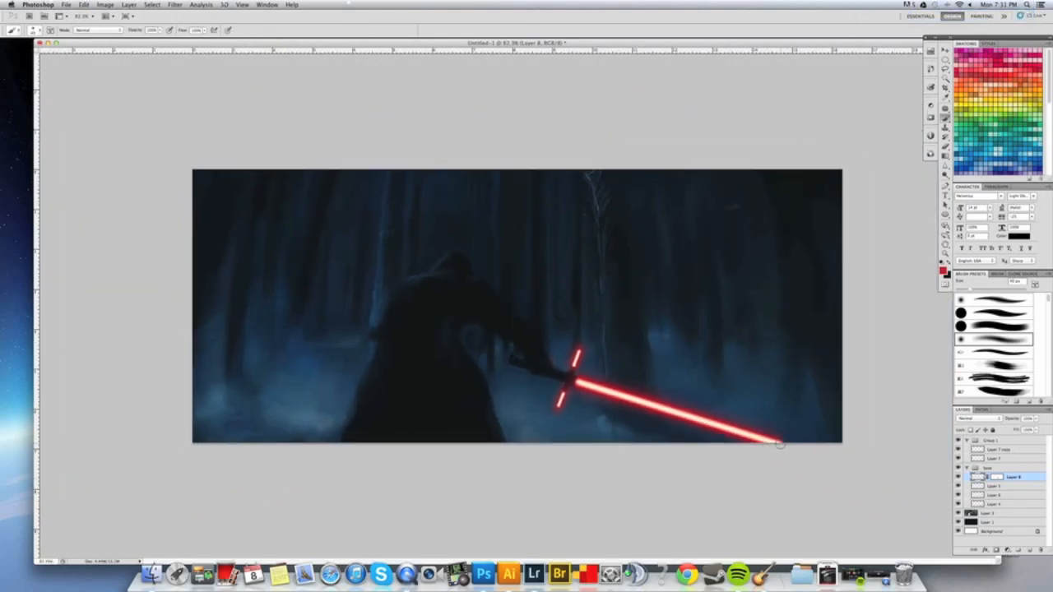
{"action": "key", "text": "super+space"}
{"action": "left_click_drag", "start_coordinate": [799, 454], "coordinate": [776, 460]}
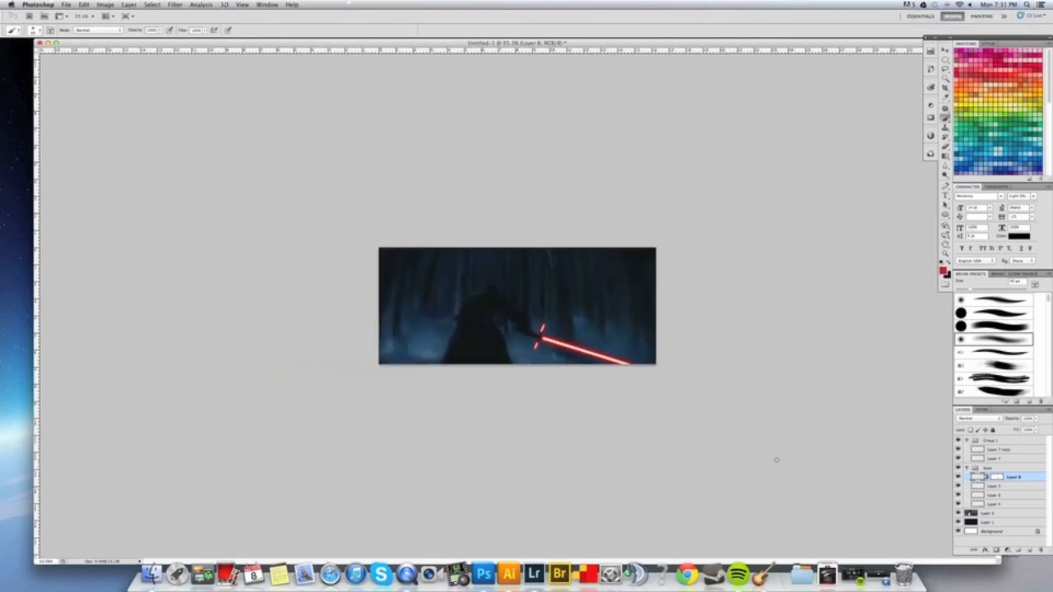
Add a new layer above Layer 7 copy and set its blend mode to Color Dodge.
{"action": "key", "text": "super+space"}
{"action": "left_click_drag", "start_coordinate": [561, 357], "coordinate": [629, 354]}
{"action": "left_click", "coordinate": [1004, 450]}
{"action": "left_click", "coordinate": [1029, 549]}
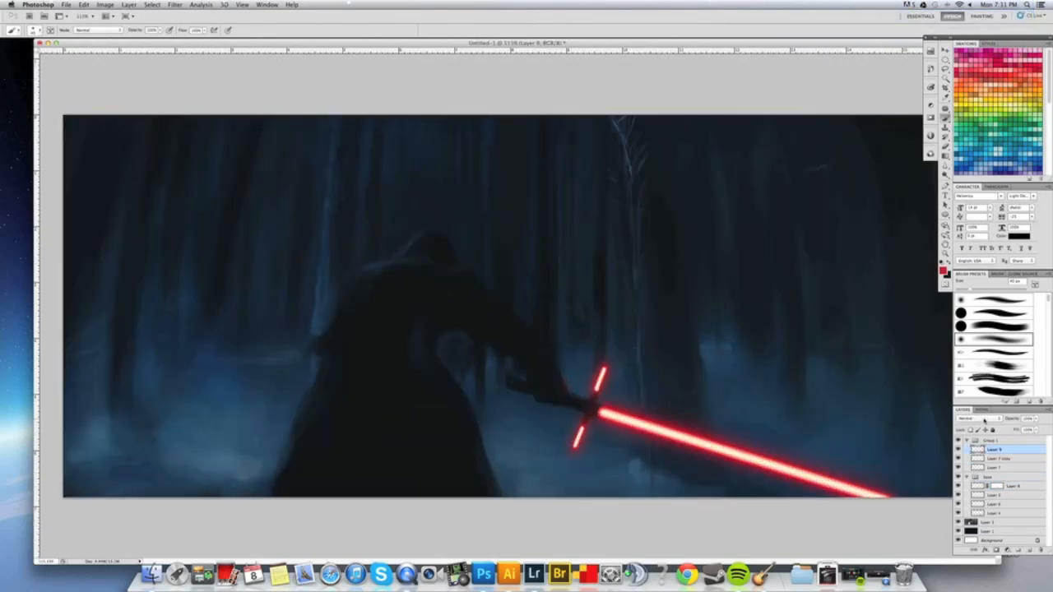
{"action": "left_click", "coordinate": [985, 419]}
{"action": "left_click", "coordinate": [974, 449]}
Set the foreground colour to orange e2a54d and paint straight strokes along the main blade on Layer 9.
{"action": "left_click", "coordinate": [943, 270]}
{"action": "left_click_drag", "start_coordinate": [827, 475], "coordinate": [824, 471]}
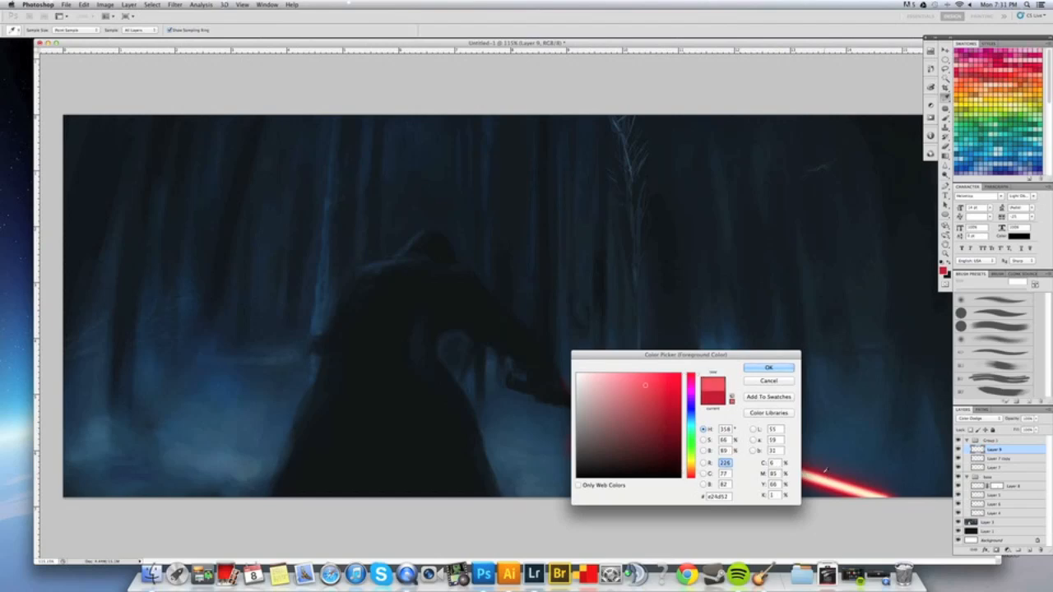
{"action": "left_click_drag", "start_coordinate": [692, 476], "coordinate": [691, 470]}
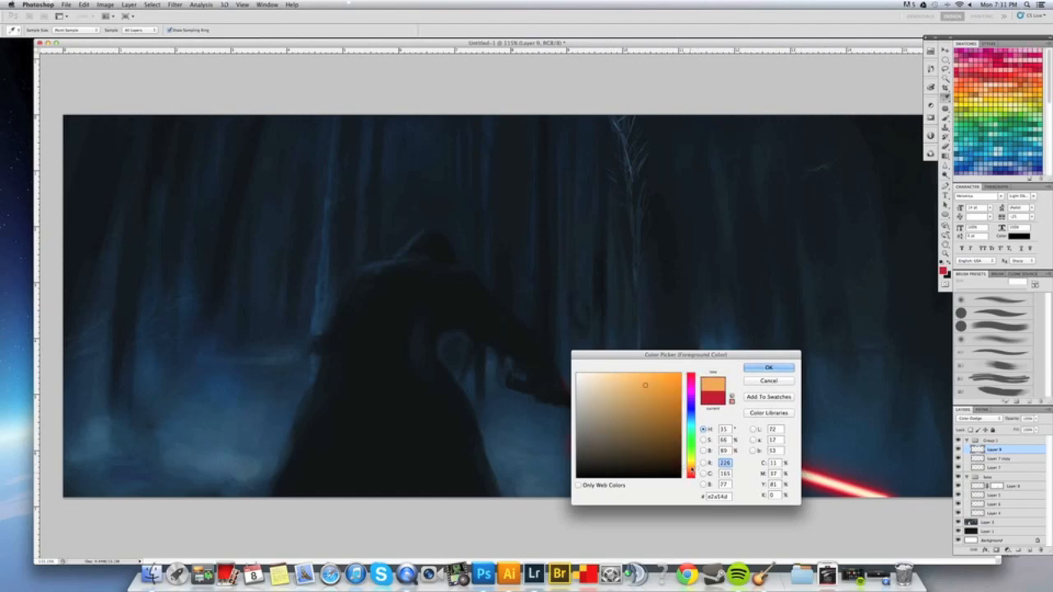
{"action": "left_click", "coordinate": [769, 367]}
{"action": "key", "text": "b"}
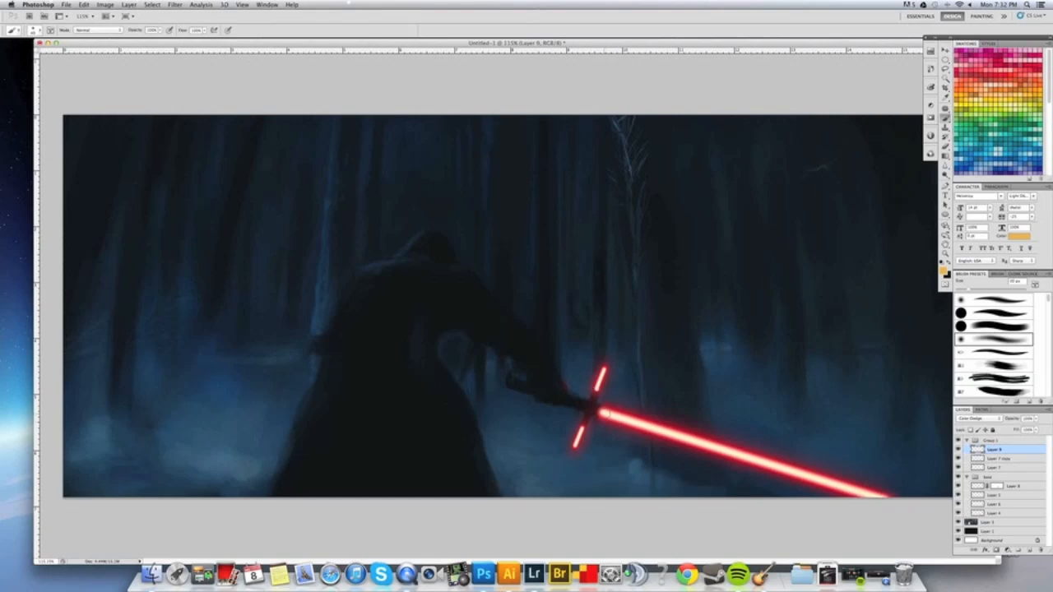
{"action": "left_click", "coordinate": [887, 500], "text": "shift"}
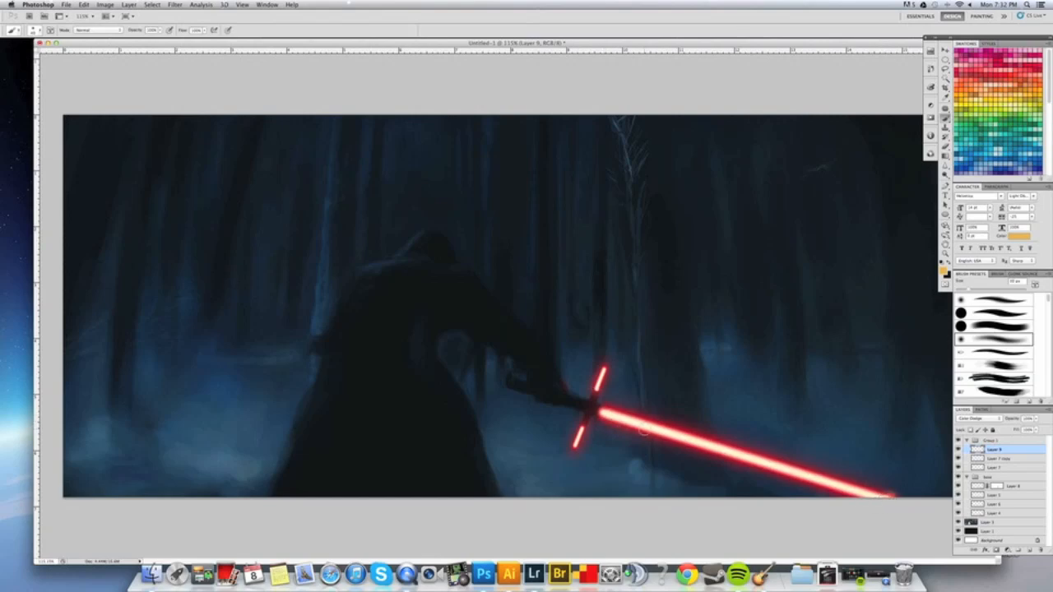
{"action": "left_click", "coordinate": [609, 415], "text": "shift"}
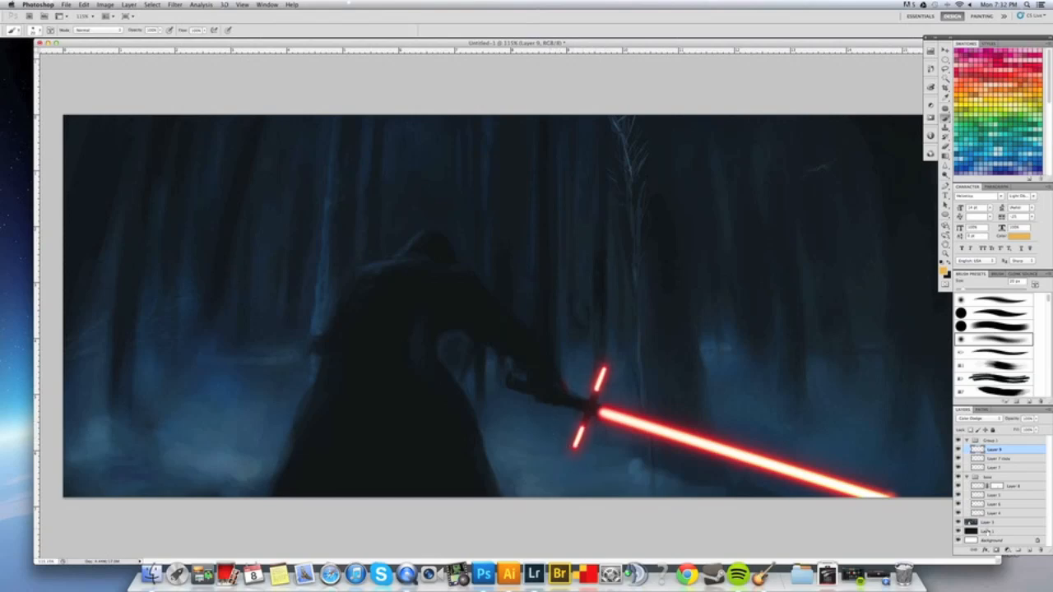
Add a mask to Layer 9 and brush over the end of the main blade at the canvas edge.
{"action": "left_click", "coordinate": [994, 550]}
{"action": "left_click_drag", "start_coordinate": [898, 491], "coordinate": [884, 488]}
{"action": "key", "text": "]"}
{"action": "key", "text": "]"}
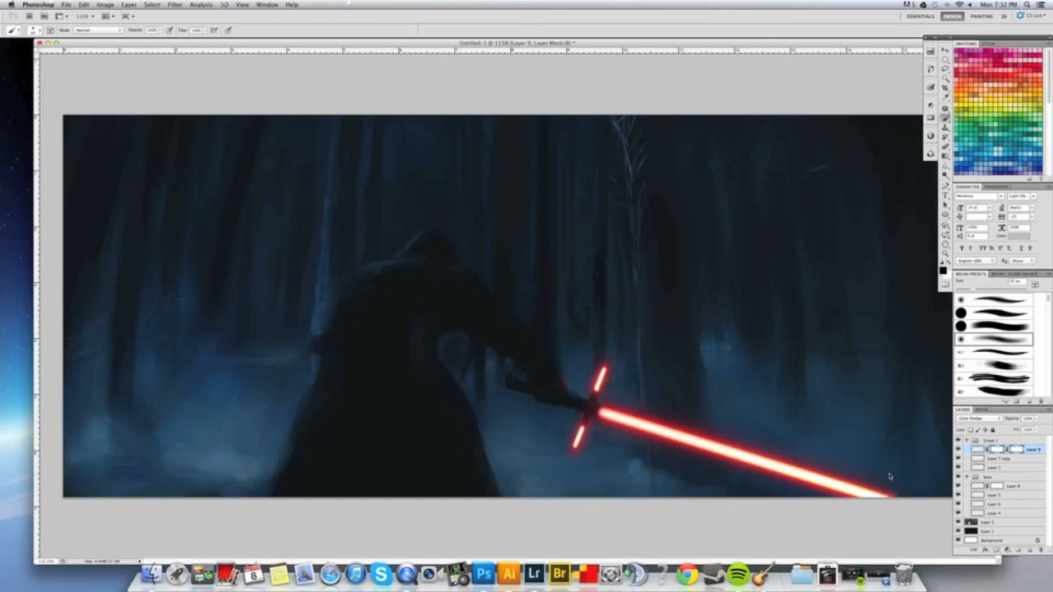
Collapse Group 1 and the base group, nest both in a new group, and name it Saber.
{"action": "key", "text": "super+space"}
{"action": "left_click_drag", "start_coordinate": [772, 402], "coordinate": [947, 454]}
{"action": "left_click", "coordinate": [967, 441]}
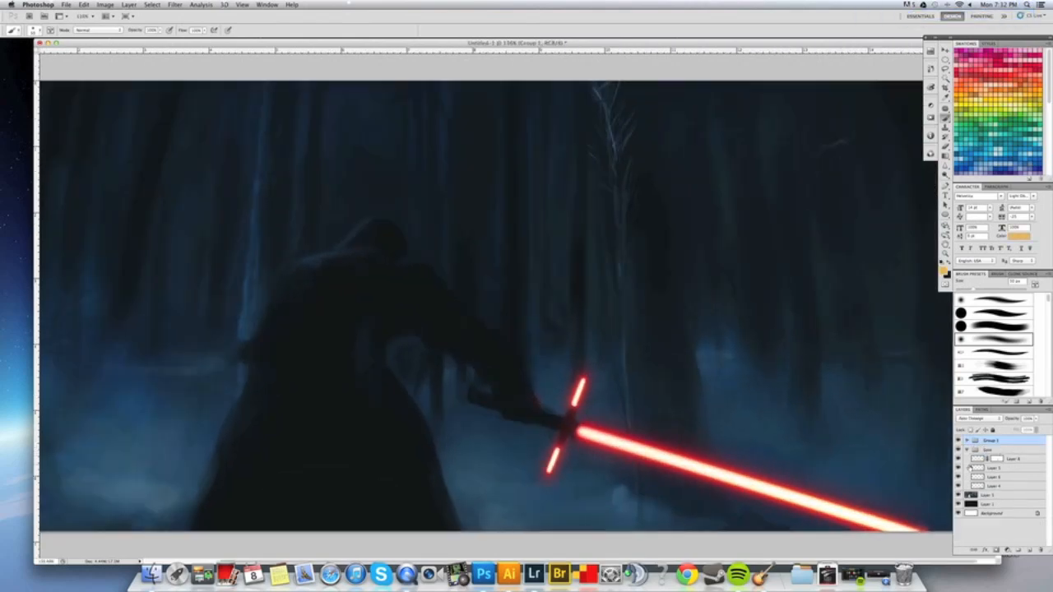
{"action": "left_click", "coordinate": [967, 451]}
{"action": "left_click", "coordinate": [994, 450], "text": "shift"}
{"action": "left_click", "coordinate": [1017, 549], "text": "shift"}
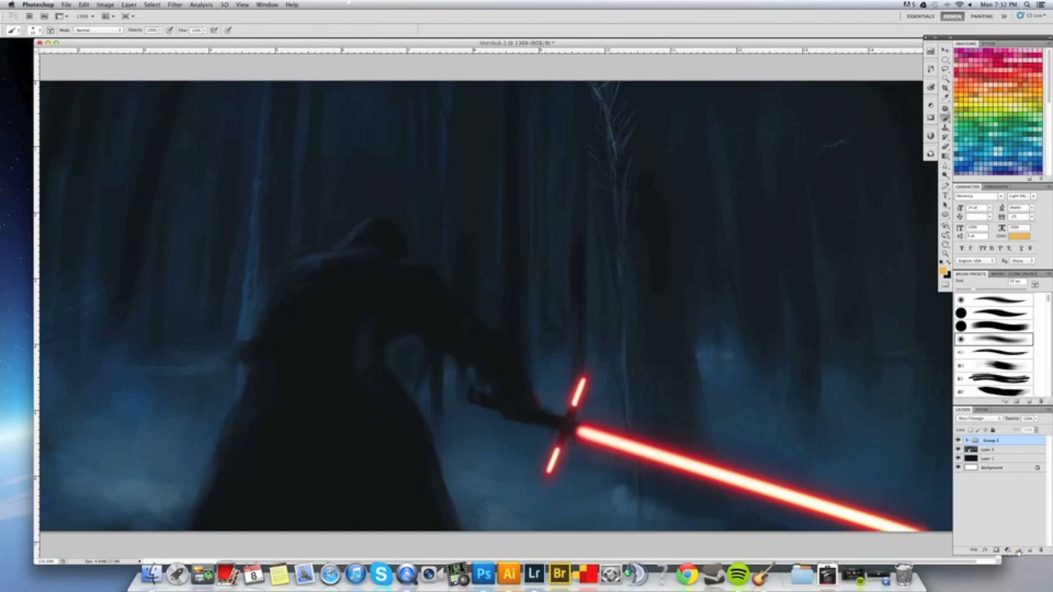
{"action": "double_click", "coordinate": [991, 440]}
{"action": "key", "text": "Return"}
Expand the Saber group and Group 1, and toggle the visibility of Group 1 and Layer 7 copy to examine their effect.
{"action": "left_click", "coordinate": [967, 441]}
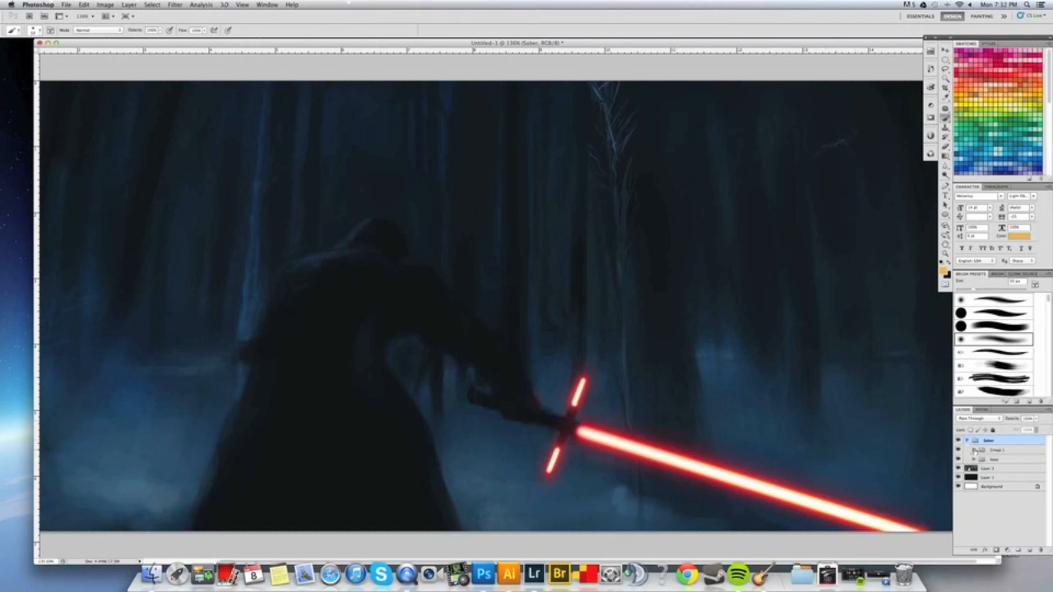
{"action": "left_click", "coordinate": [974, 450]}
{"action": "left_click", "coordinate": [958, 450]}
{"action": "left_click", "coordinate": [957, 450]}
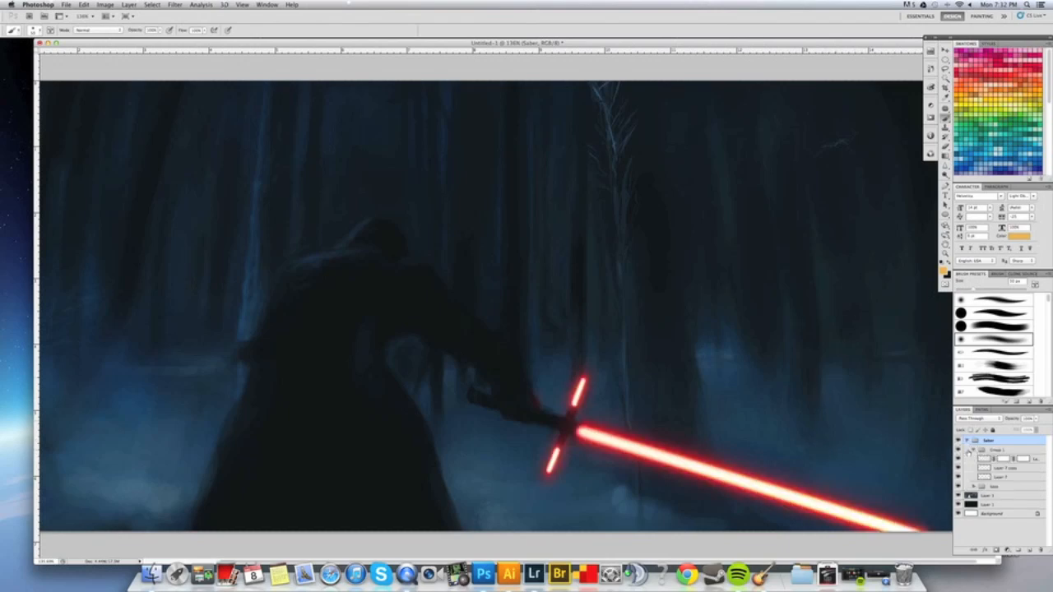
{"action": "left_click", "coordinate": [983, 458]}
{"action": "left_click", "coordinate": [959, 468]}
{"action": "left_click", "coordinate": [959, 468]}
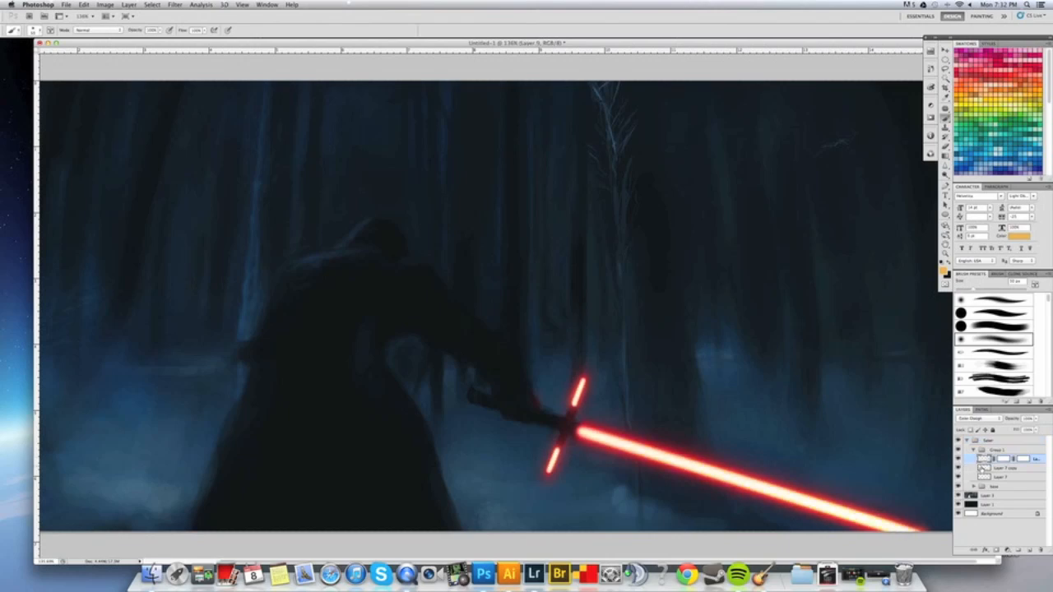
Group Layer 7 and Layer 7 copy, add a layer mask to the new group, and toggle its visibility to check it.
{"action": "left_click", "coordinate": [998, 468]}
{"action": "left_click", "coordinate": [1002, 477], "text": "shift"}
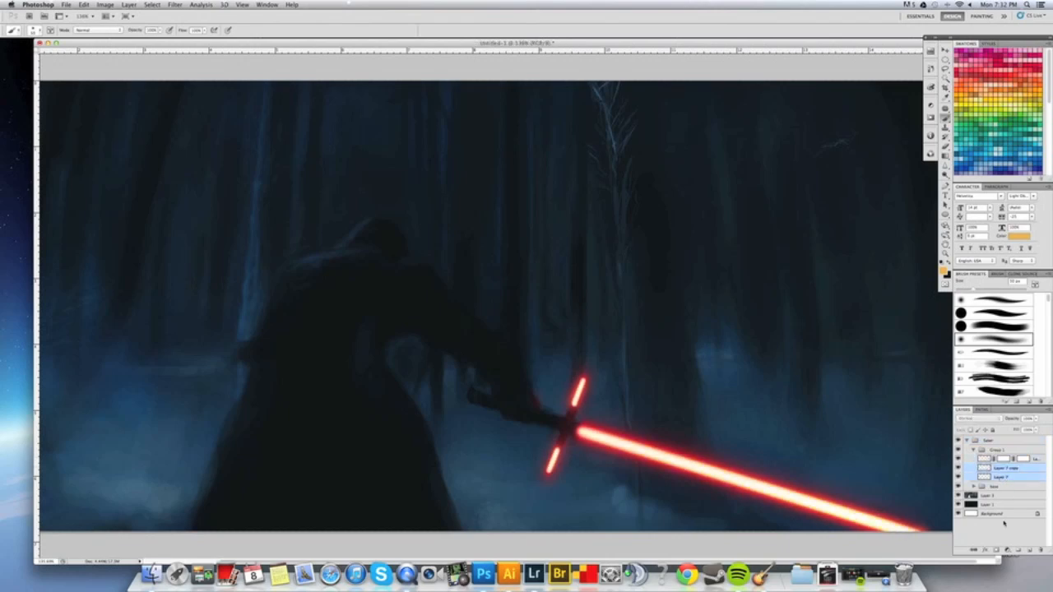
{"action": "left_click", "coordinate": [1019, 551], "text": "shift"}
{"action": "left_click", "coordinate": [996, 550]}
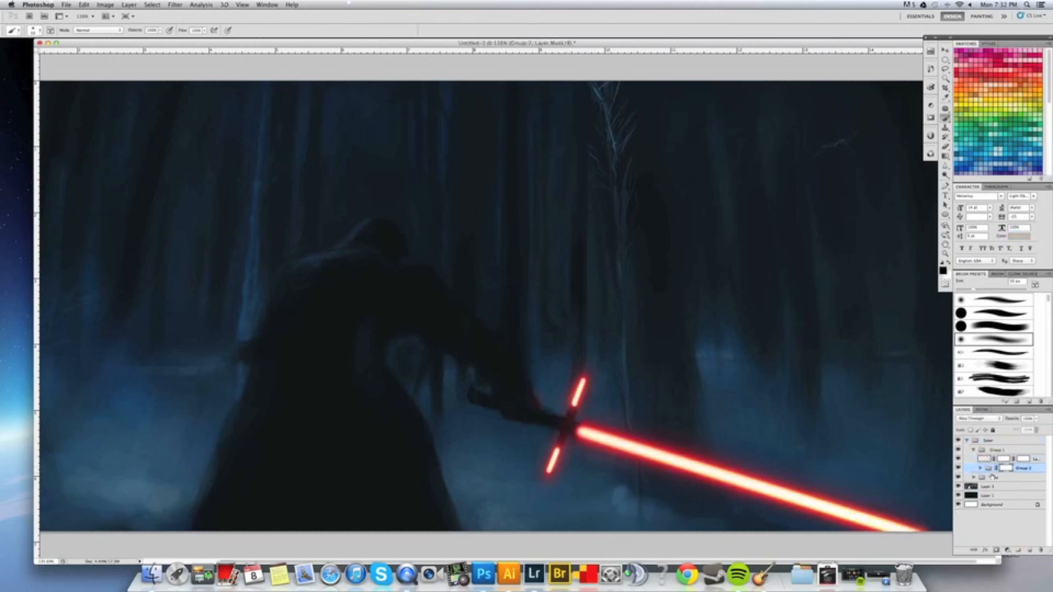
{"action": "left_click", "coordinate": [954, 470]}
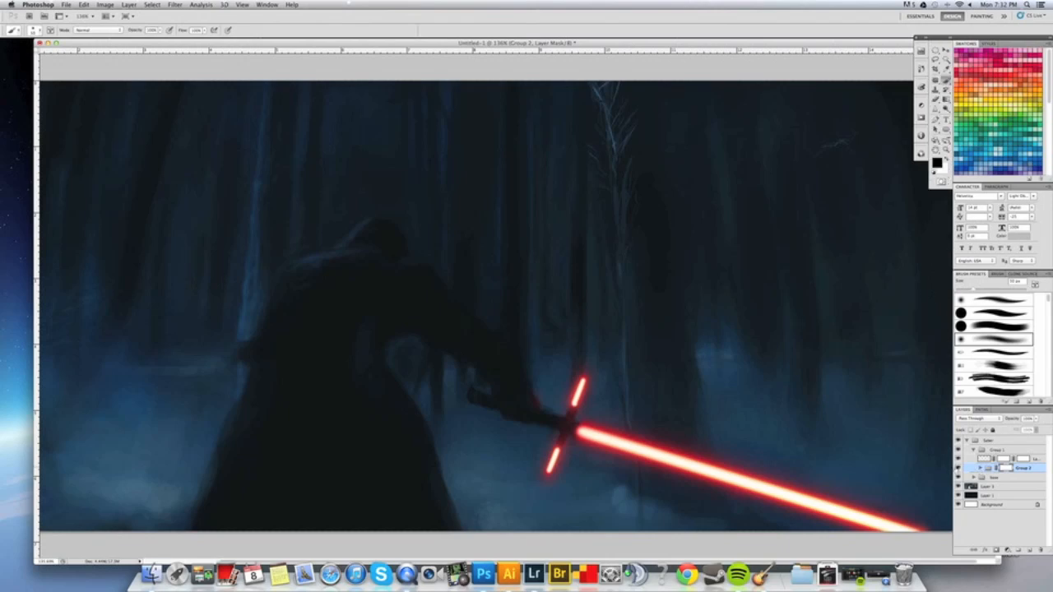
{"action": "left_click", "coordinate": [958, 468]}
{"action": "left_click", "coordinate": [958, 468]}
{"action": "left_click", "coordinate": [958, 468]}
{"action": "left_click", "coordinate": [958, 468]}
Brush black on the new group's mask to taper the bright core of the upper crossguard blade.
{"action": "key", "text": "super+space"}
{"action": "left_click_drag", "start_coordinate": [589, 354], "coordinate": [609, 385]}
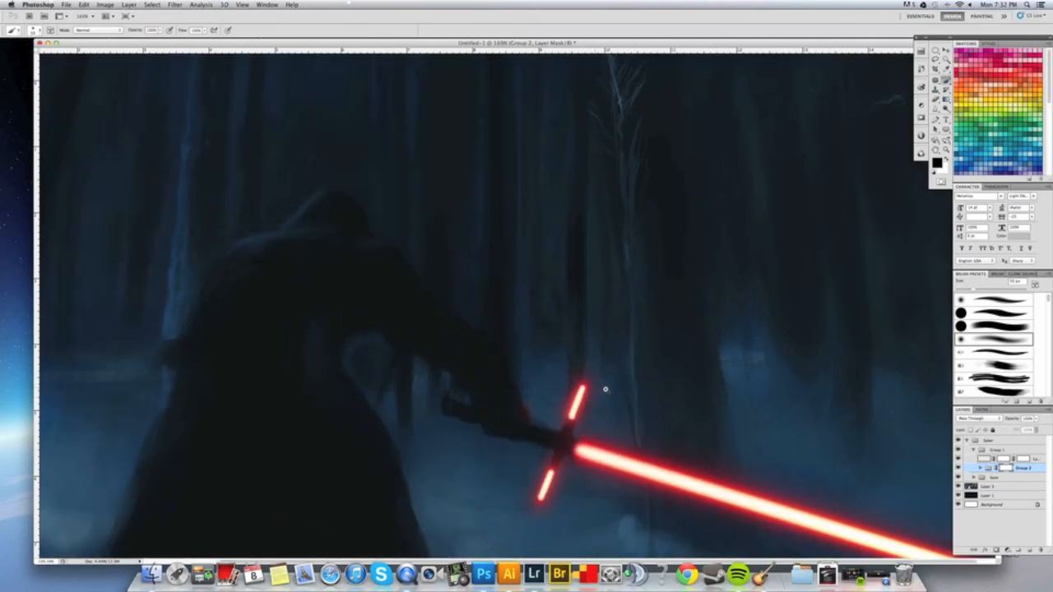
{"action": "key", "text": "bracketleft"}
{"action": "key", "text": "bracketleft"}
{"action": "key", "text": "bracketleft"}
{"action": "key", "text": "bracketleft"}
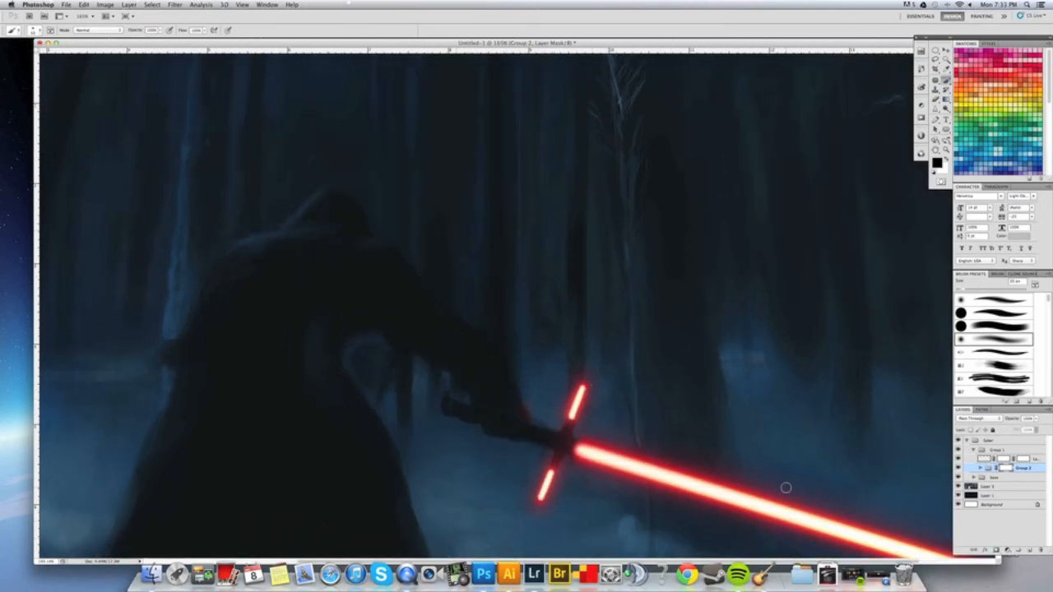
{"action": "left_click_drag", "start_coordinate": [583, 387], "coordinate": [580, 411]}
{"action": "key", "text": "bracketright"}
{"action": "left_click_drag", "start_coordinate": [594, 368], "coordinate": [561, 414]}
Expand the base group and add a layer mask to it.
{"action": "left_click", "coordinate": [974, 478]}
{"action": "left_click", "coordinate": [995, 478]}
{"action": "left_click", "coordinate": [1003, 547]}
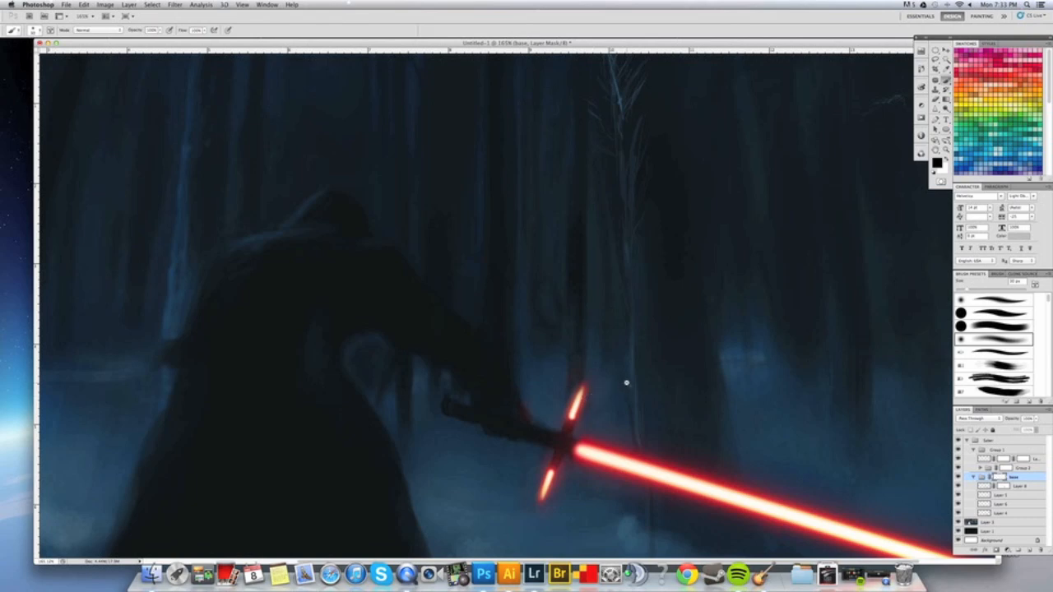
Select the Saber group and open its properties.
{"action": "scroll", "coordinate": [626, 374], "scroll_direction": "down", "scroll_amount": 10}
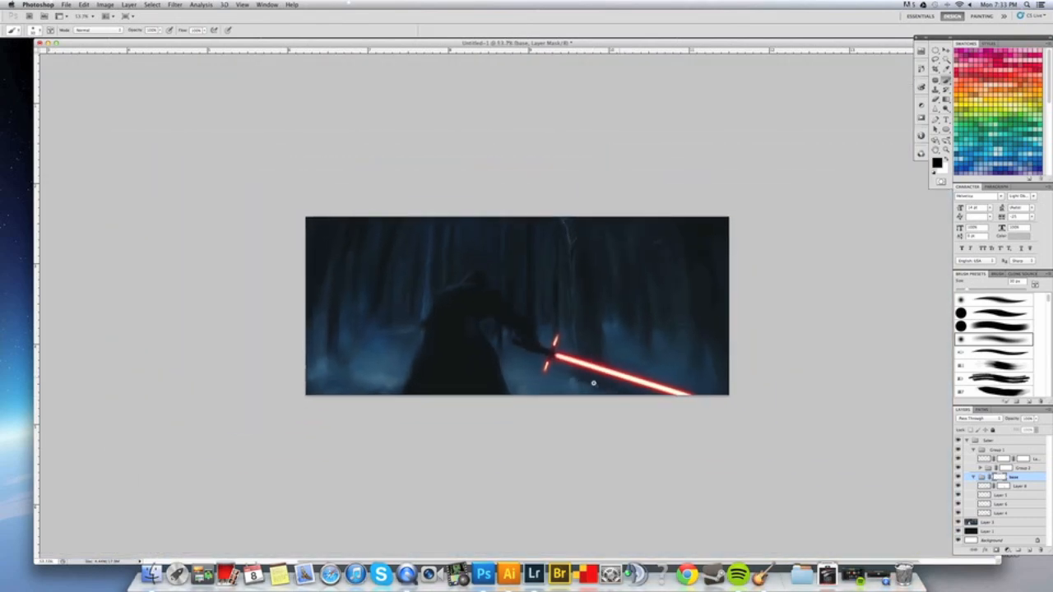
{"action": "double_click", "coordinate": [977, 441]}
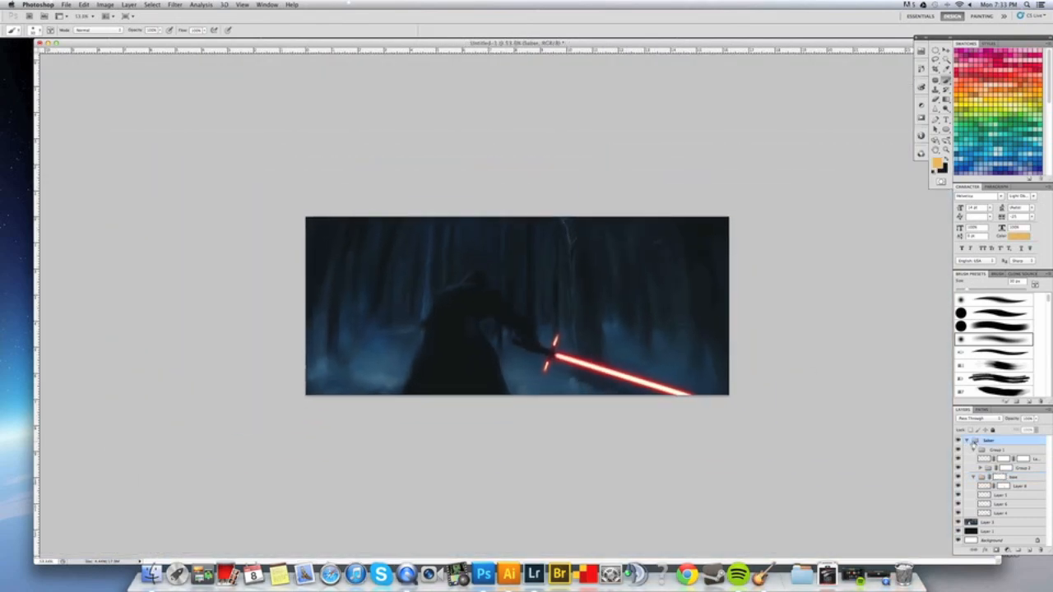
{"action": "left_click", "coordinate": [593, 275]}
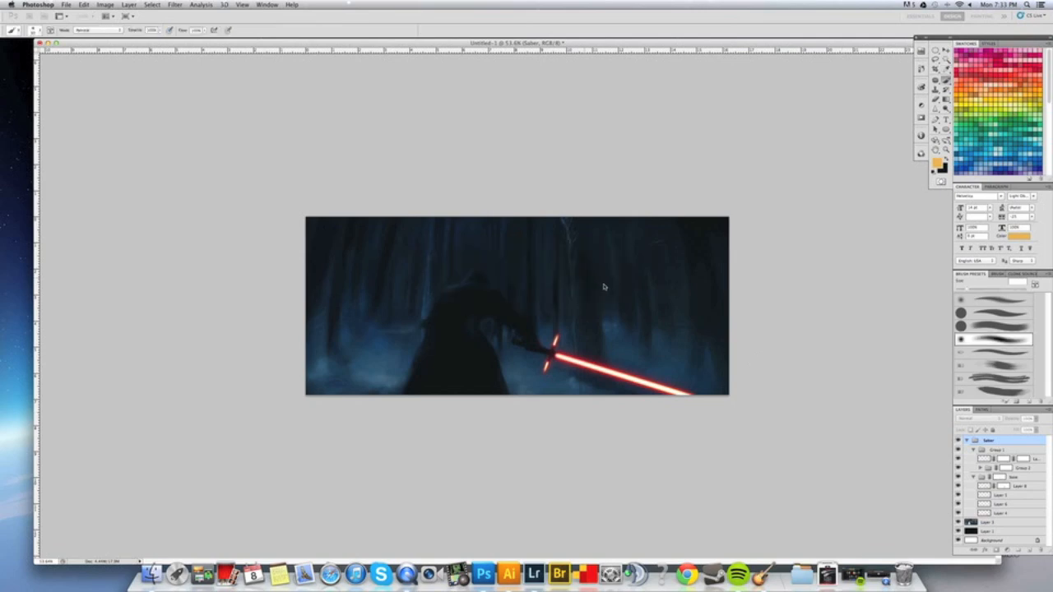
Collapse the Saber group, create a new group above it, and add an empty layer inside the new group.
{"action": "left_click", "coordinate": [967, 441]}
{"action": "left_click", "coordinate": [1019, 550]}
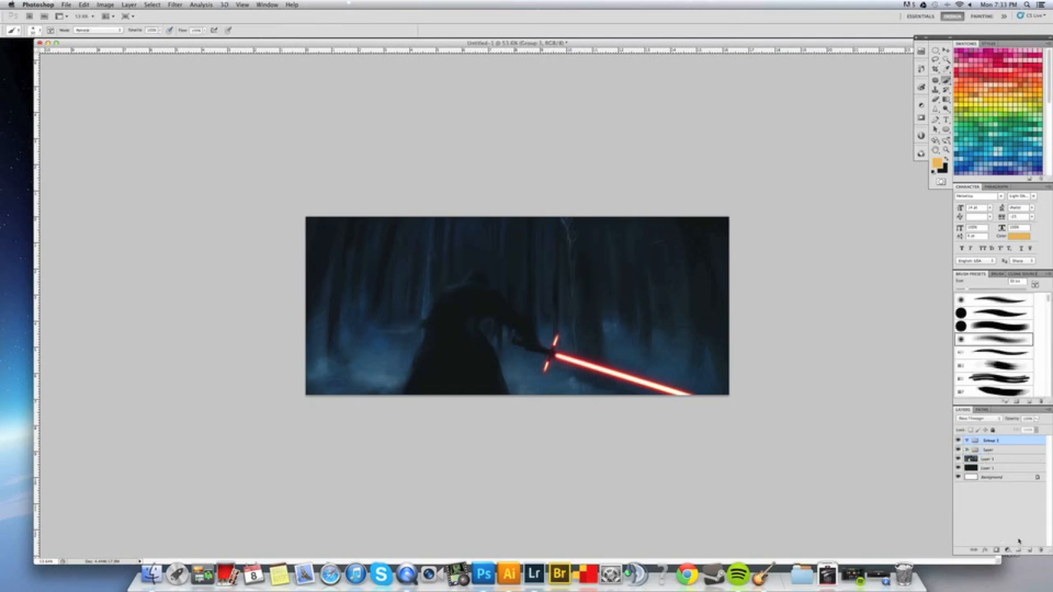
{"action": "key", "text": "super+space"}
{"action": "left_click", "coordinate": [676, 376], "text": "super"}
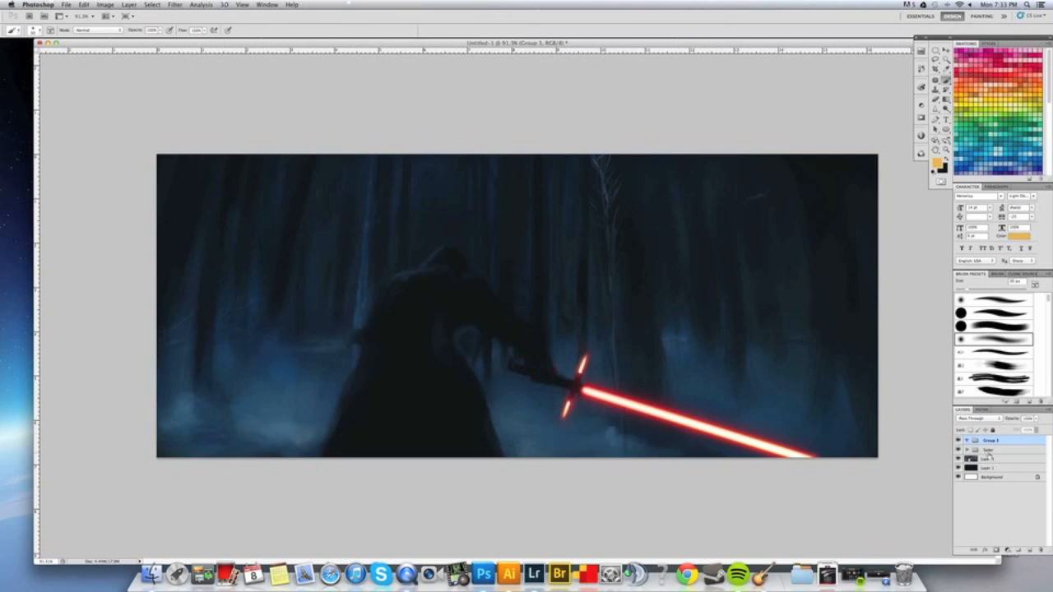
{"action": "left_click", "coordinate": [1028, 550]}
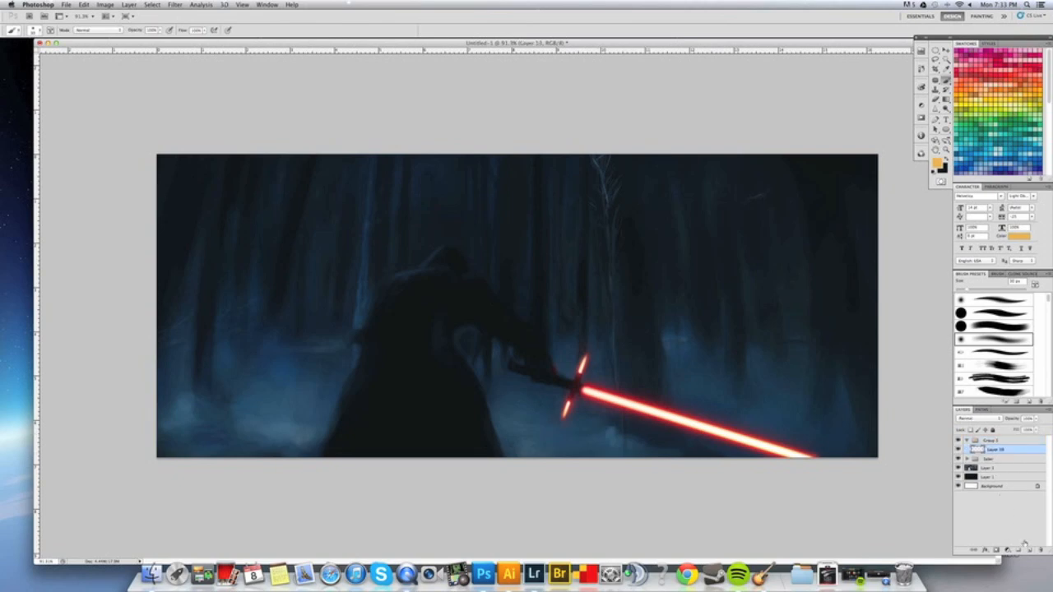
Sample a deep red (#ba2b30) from the edge of the saber blade as the foreground colour.
{"action": "left_click", "coordinate": [939, 166]}
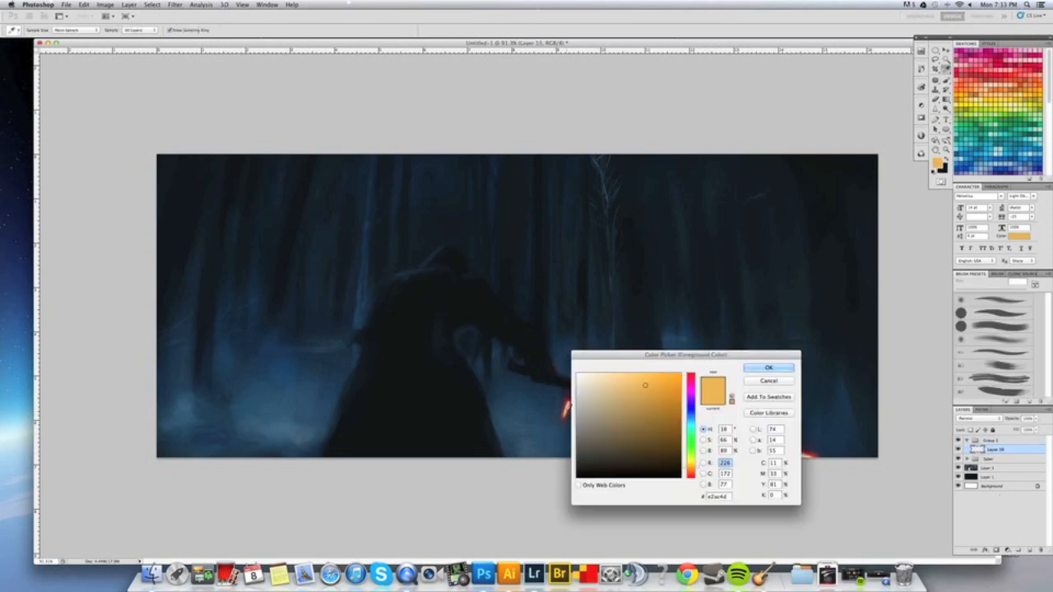
{"action": "left_click_drag", "start_coordinate": [650, 355], "coordinate": [804, 484]}
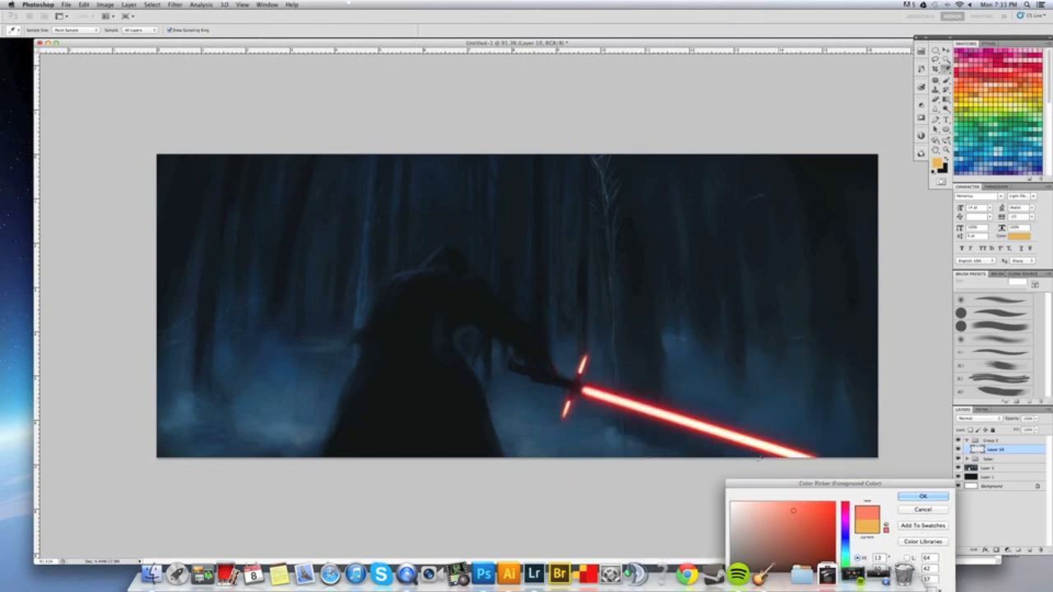
{"action": "left_click", "coordinate": [601, 395]}
{"action": "left_click", "coordinate": [602, 397]}
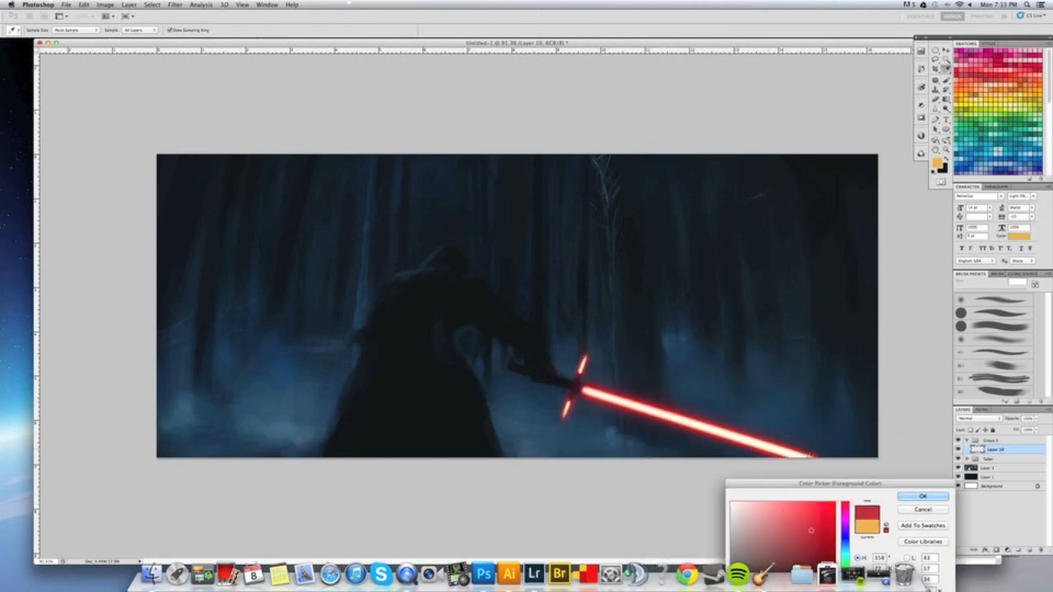
{"action": "left_click", "coordinate": [930, 498]}
Set the new layer to Soft Light and brush a large soft red glow onto the mist below the blade.
{"action": "left_click", "coordinate": [971, 419]}
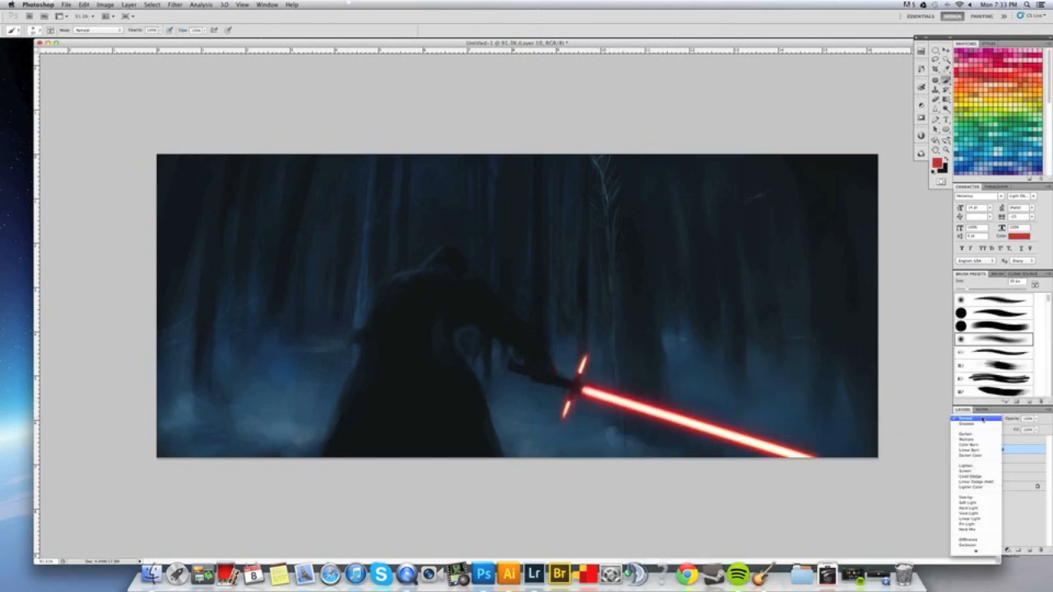
{"action": "left_click", "coordinate": [982, 502]}
{"action": "key", "text": "bracketright"}
{"action": "key", "text": "bracketright"}
{"action": "key", "text": "bracketright"}
{"action": "key", "text": "bracketright"}
{"action": "key", "text": "bracketright"}
{"action": "key", "text": "bracketright"}
{"action": "key", "text": "bracketright"}
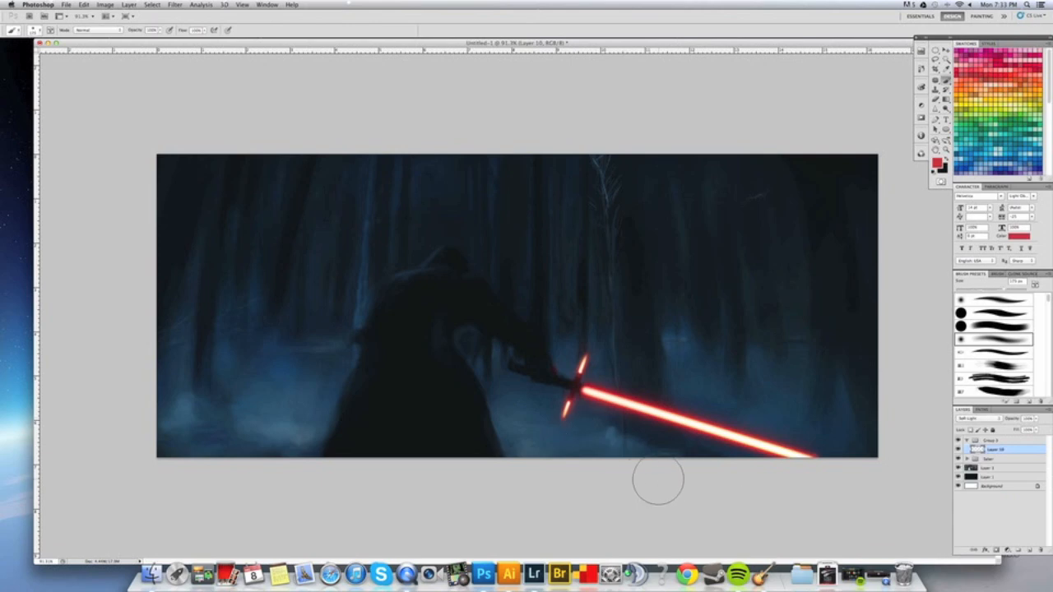
Compare Color Dodge and Linear Dodge (Add) on the glow layer, and settle on Color Dodge.
{"action": "left_click", "coordinate": [975, 419]}
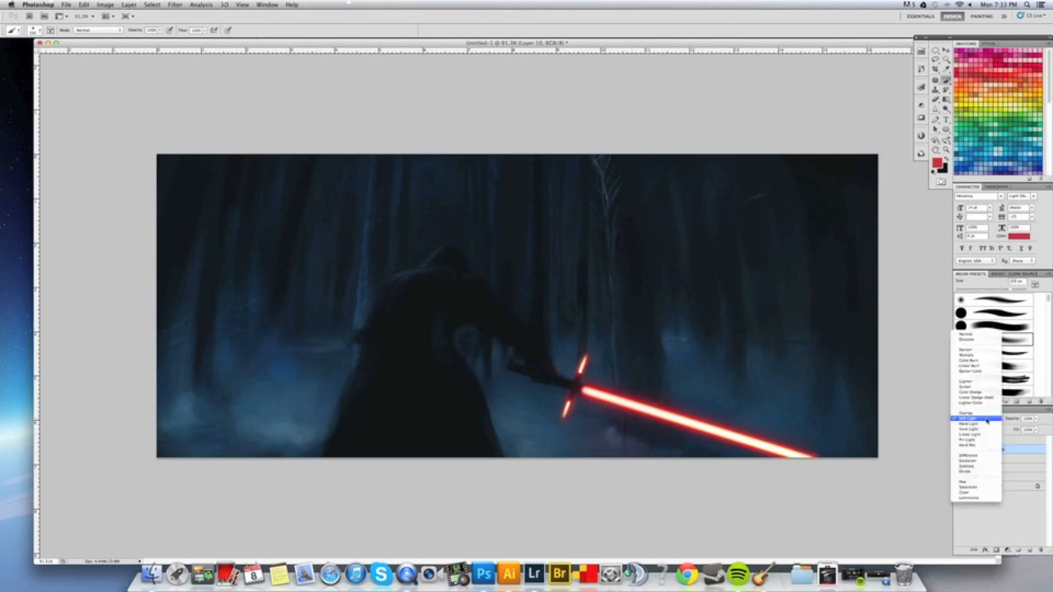
{"action": "left_click", "coordinate": [988, 395]}
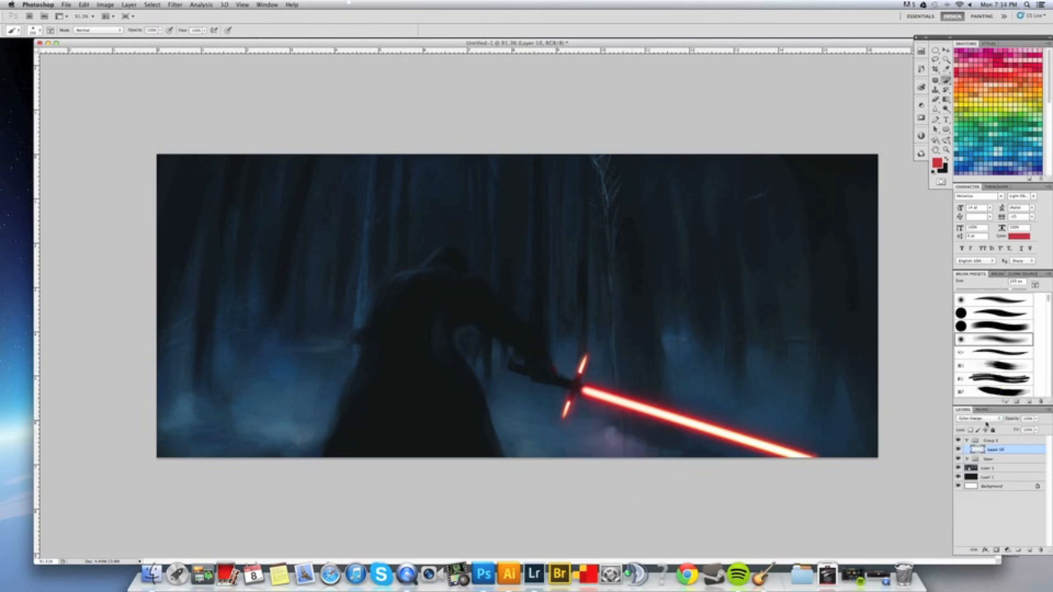
{"action": "left_click", "coordinate": [976, 420]}
{"action": "left_click", "coordinate": [985, 428]}
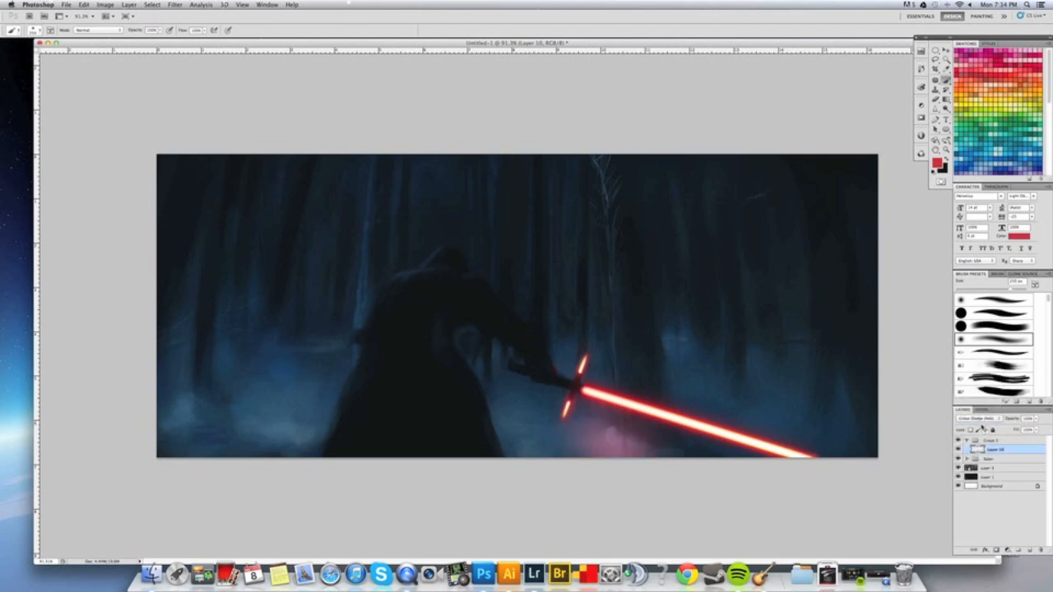
{"action": "left_click", "coordinate": [977, 419]}
{"action": "left_click", "coordinate": [979, 411]}
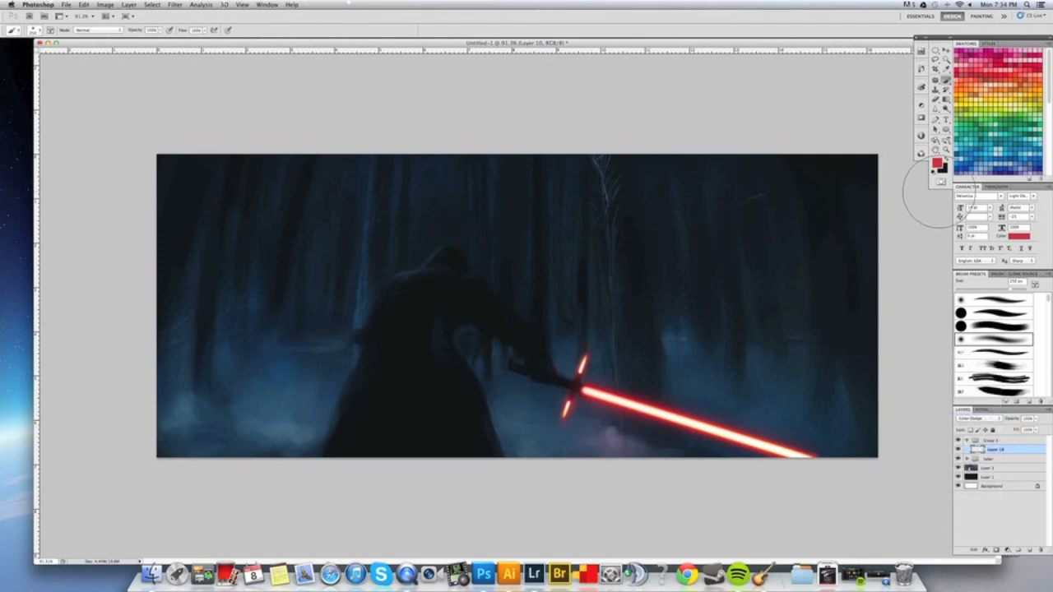
Change the foreground colour to a brighter, more saturated red and brush it over the mist below the crossguard.
{"action": "left_click", "coordinate": [936, 163]}
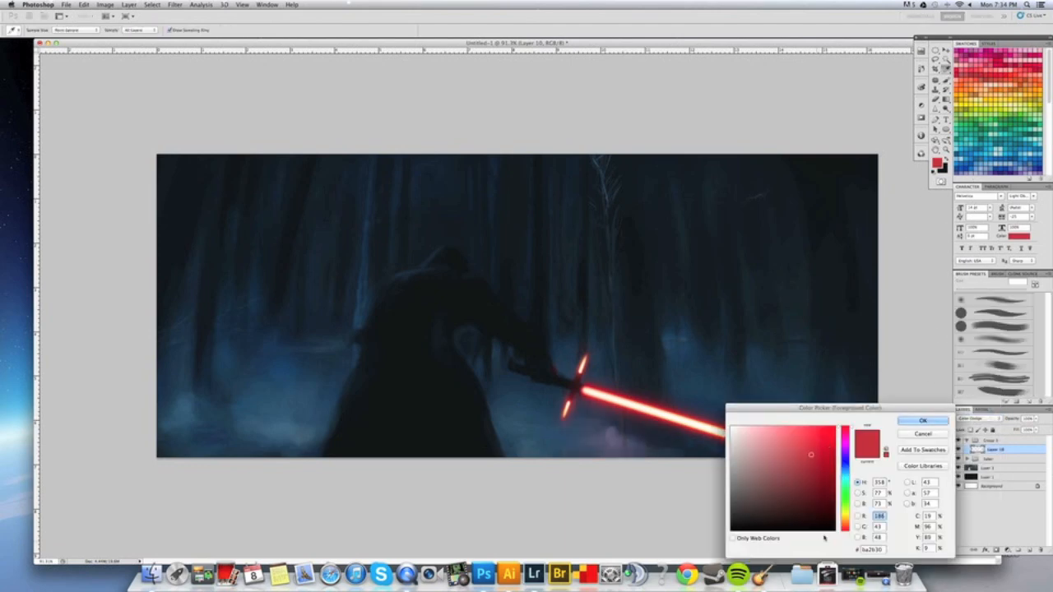
{"action": "left_click", "coordinate": [845, 531]}
{"action": "left_click_drag", "start_coordinate": [845, 462], "coordinate": [846, 531]}
{"action": "left_click_drag", "start_coordinate": [827, 466], "coordinate": [832, 442]}
{"action": "left_click", "coordinate": [917, 422]}
{"action": "mouse_move", "coordinate": [626, 432]}
{"action": "left_mouse_down"}
{"action": "mouse_move", "coordinate": [601, 444]}
{"action": "mouse_move", "coordinate": [638, 453]}
{"action": "mouse_move", "coordinate": [553, 429]}
{"action": "left_mouse_up"}
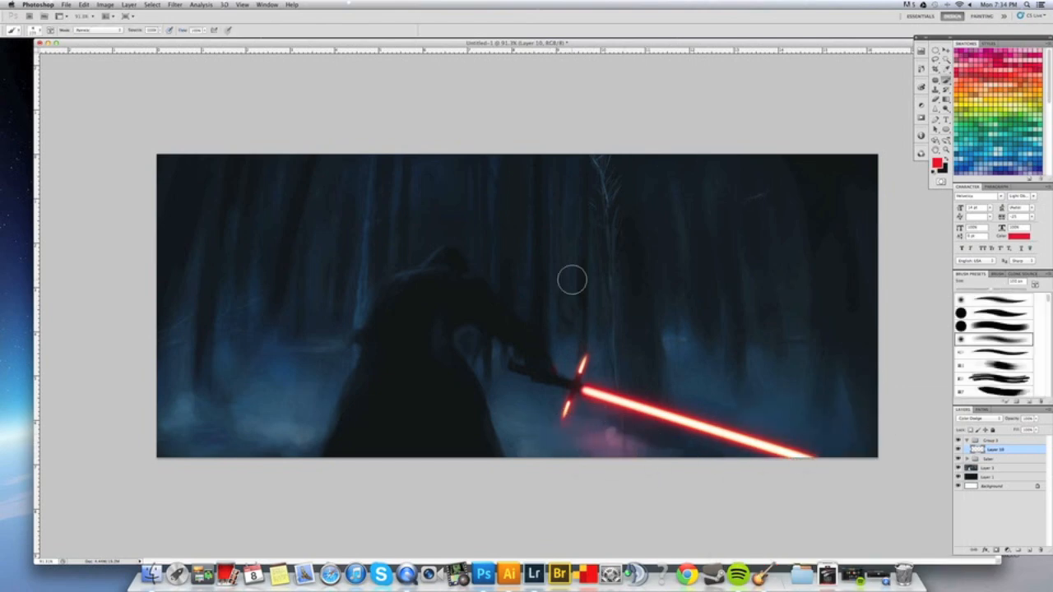
Brush a soft red glow around the hilt with a 200 px brush, and undo the excess strokes beside the cloak.
{"action": "key", "text": "]"}
{"action": "key", "text": "]"}
{"action": "key", "text": "]"}
{"action": "key", "text": "]"}
{"action": "mouse_move", "coordinate": [581, 369]}
{"action": "left_mouse_down"}
{"action": "mouse_move", "coordinate": [551, 403]}
{"action": "mouse_move", "coordinate": [543, 397]}
{"action": "mouse_move", "coordinate": [573, 376]}
{"action": "left_mouse_up"}
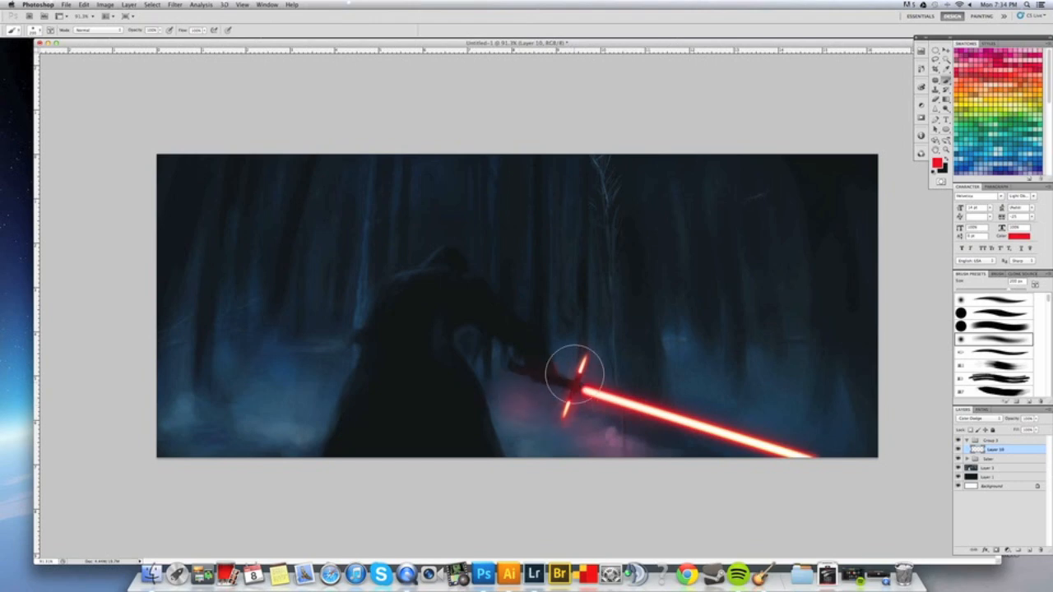
{"action": "key", "text": "alt+super+z"}
{"action": "key", "text": "alt+super+z"}
{"action": "key", "text": "alt+super+z"}
{"action": "key", "text": "alt+super+z"}
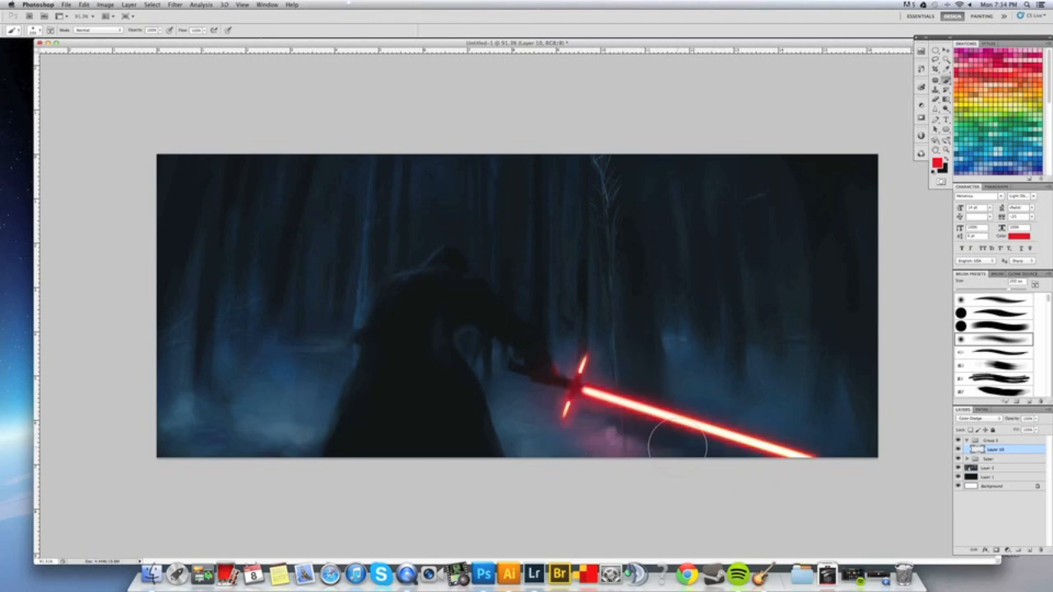
Paint a thin red rim light along the cloak edge facing the saber, using a much smaller brush.
{"action": "key", "text": "bracketleft"}
{"action": "key", "text": "bracketleft"}
{"action": "key", "text": "bracketleft"}
{"action": "key", "text": "bracketleft"}
{"action": "key", "text": "bracketleft"}
{"action": "key", "text": "bracketleft"}
{"action": "key", "text": "bracketleft"}
{"action": "key", "text": "bracketleft"}
{"action": "key", "text": "bracketleft"}
{"action": "key", "text": "bracketleft"}
{"action": "key", "text": "bracketleft"}
{"action": "key", "text": "bracketleft"}
{"action": "key", "text": "bracketleft"}
{"action": "key", "text": "bracketright"}
{"action": "key", "text": "bracketright"}
{"action": "key", "text": "bracketright"}
{"action": "key", "text": "bracketleft"}
{"action": "key", "text": "bracketleft"}
Add a layer mask to the glow layer and brush black on it along the saber blade.
{"action": "left_click", "coordinate": [997, 549]}
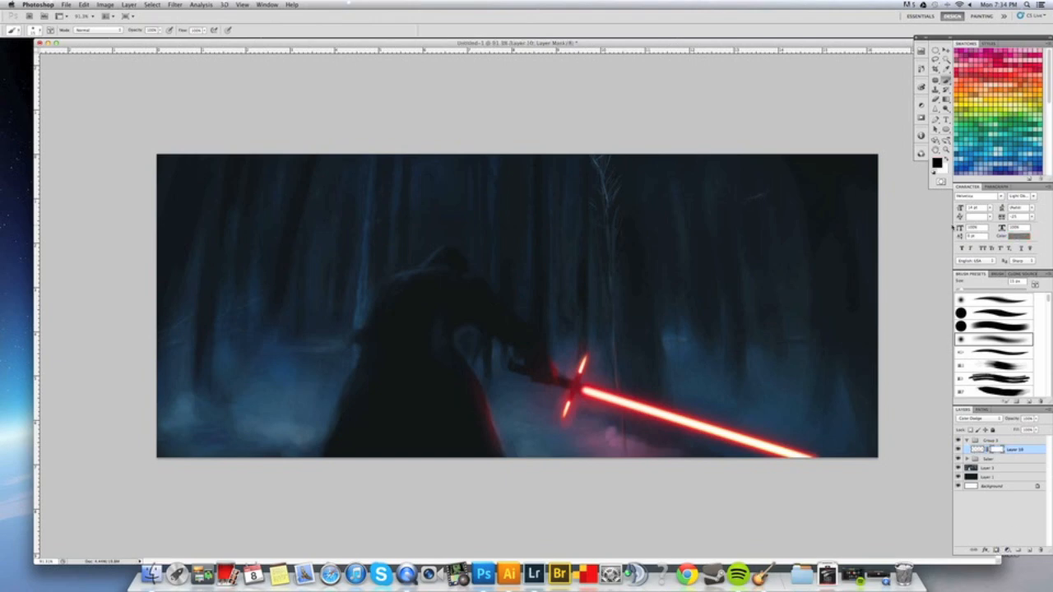
{"action": "key", "text": "bracketright"}
{"action": "key", "text": "bracketright"}
{"action": "key", "text": "bracketright"}
{"action": "key", "text": "bracketleft"}
{"action": "key", "text": "bracketleft"}
{"action": "key", "text": "bracketleft"}
{"action": "key", "text": "bracketleft"}
{"action": "left_click_drag", "start_coordinate": [598, 394], "coordinate": [728, 442]}
Return to the glow layer's pixels and brush a soft red glow into the mist above the blade's far end.
{"action": "left_click", "coordinate": [979, 450]}
{"action": "key", "text": "bracketright"}
{"action": "key", "text": "bracketright"}
{"action": "key", "text": "bracketright"}
{"action": "key", "text": "bracketright"}
{"action": "key", "text": "bracketright"}
{"action": "key", "text": "bracketright"}
{"action": "key", "text": "bracketright"}
{"action": "key", "text": "bracketright"}
{"action": "mouse_move", "coordinate": [730, 391]}
{"action": "left_mouse_down"}
{"action": "mouse_move", "coordinate": [830, 421]}
{"action": "mouse_move", "coordinate": [769, 417]}
{"action": "left_mouse_up"}
{"action": "key", "text": "bracketright"}
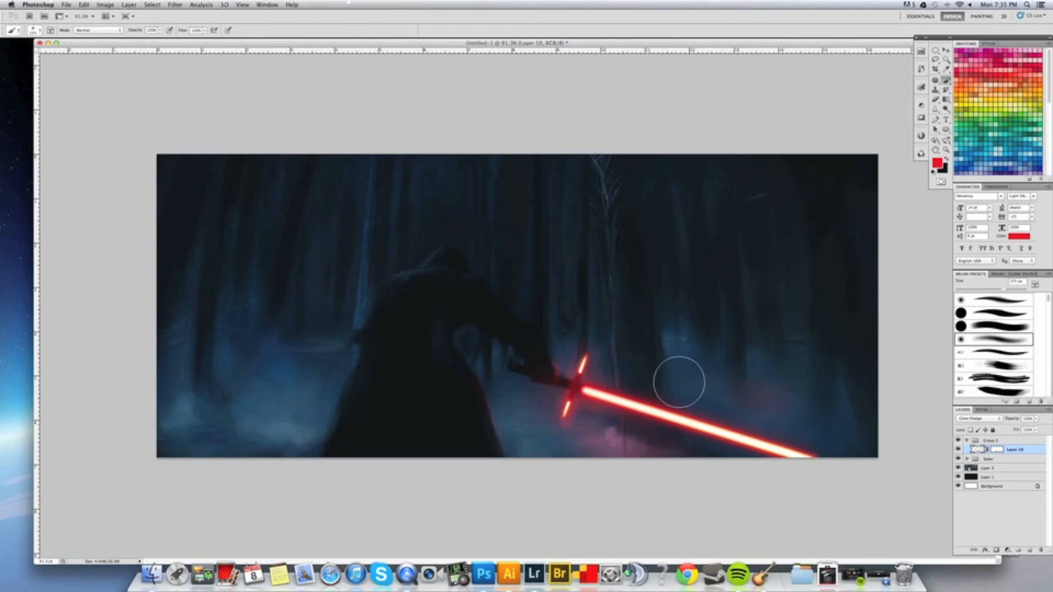
{"action": "left_click_drag", "start_coordinate": [757, 400], "coordinate": [757, 368]}
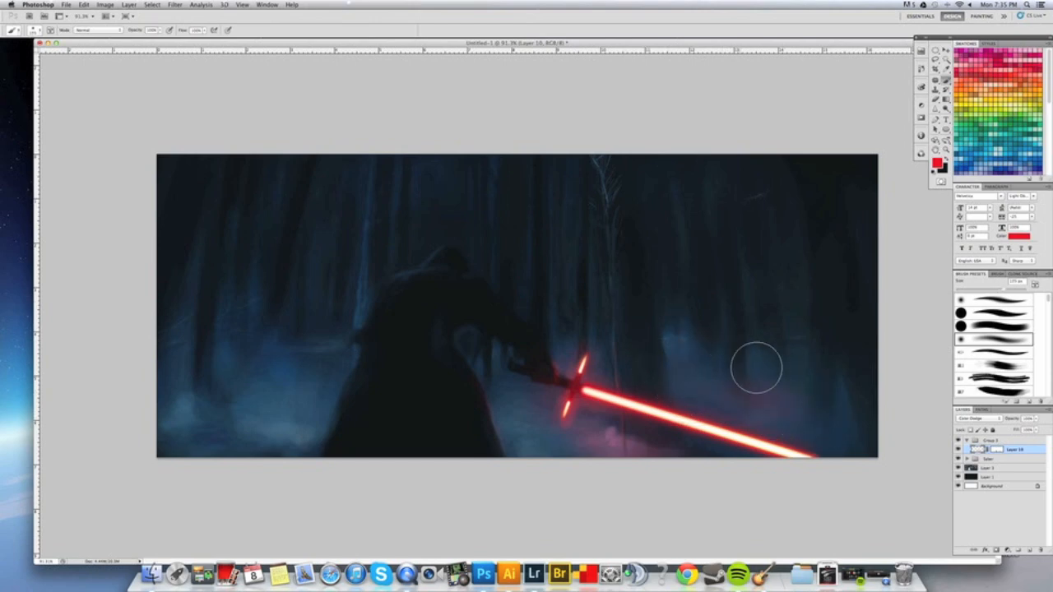
Add fainter red glow between the cloak and the hilt and just above the blade with smaller brushes.
{"action": "key", "text": "["}
{"action": "key", "text": "["}
{"action": "key", "text": "["}
{"action": "left_click_drag", "start_coordinate": [542, 420], "coordinate": [552, 394]}
{"action": "key", "text": "["}
{"action": "key", "text": "["}
{"action": "key", "text": "["}
{"action": "mouse_move", "coordinate": [652, 387]}
{"action": "left_mouse_down"}
{"action": "mouse_move", "coordinate": [623, 383]}
{"action": "mouse_move", "coordinate": [640, 390]}
{"action": "left_mouse_up"}
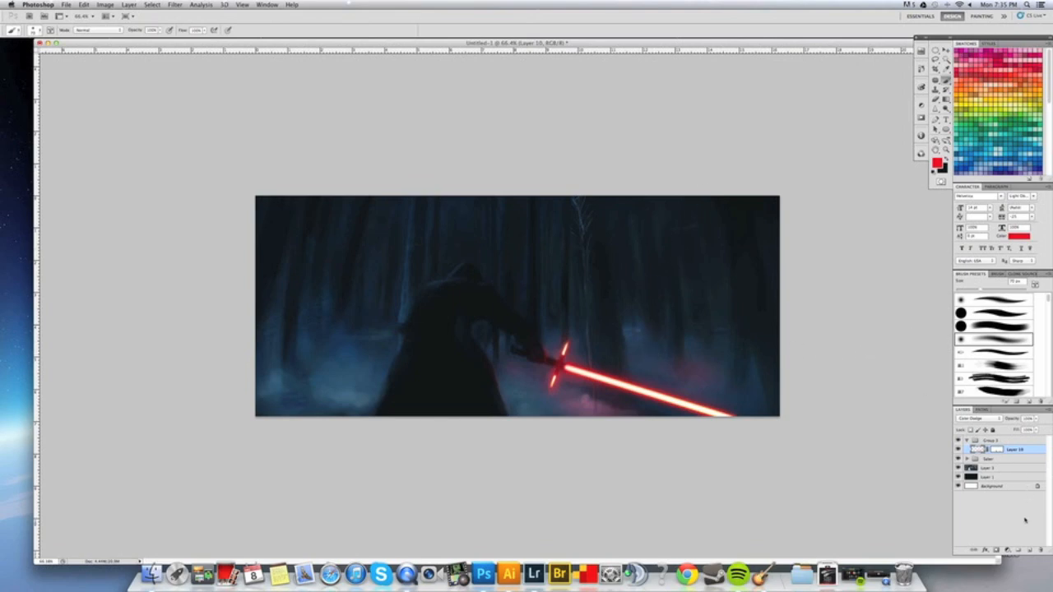
Add a new layer, move it above the glow group, and reduce the brush size.
{"action": "left_click", "coordinate": [1028, 550]}
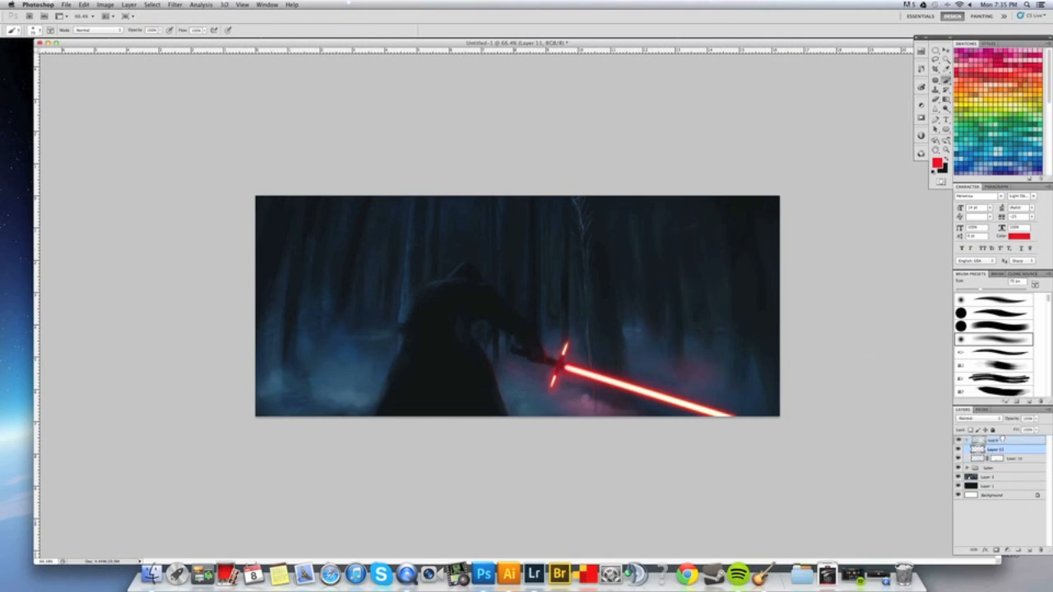
{"action": "left_click_drag", "start_coordinate": [1001, 448], "coordinate": [1002, 436]}
{"action": "key", "text": "super+space"}
{"action": "left_click_drag", "start_coordinate": [680, 337], "coordinate": [696, 332]}
{"action": "key", "text": "bracketleft"}
{"action": "key", "text": "bracketleft"}
{"action": "key", "text": "bracketleft"}
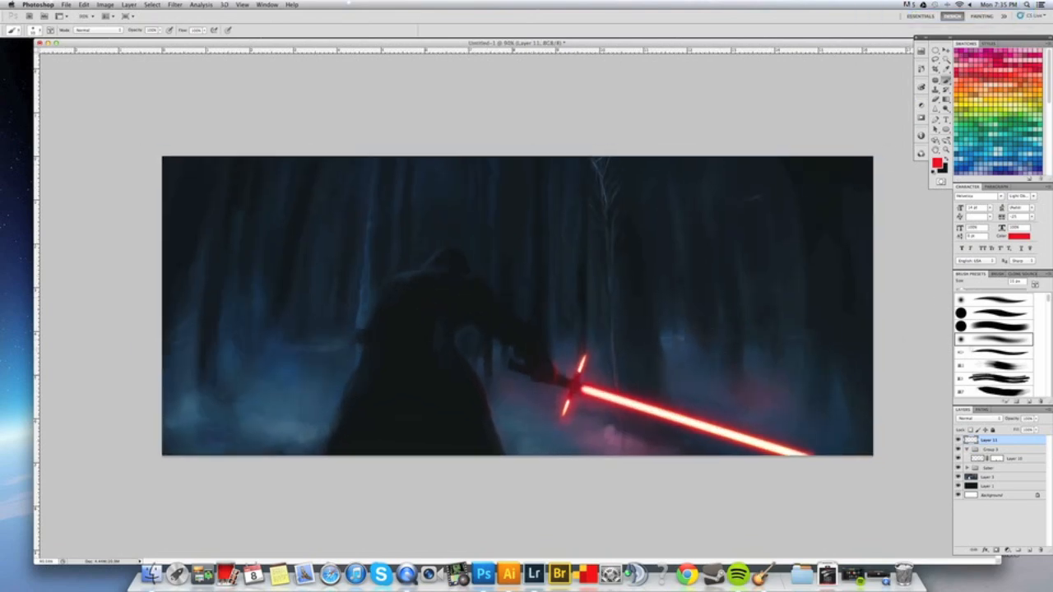
Save the document in Photoshop format as sith.psd.
{"action": "key", "text": "super+s"}
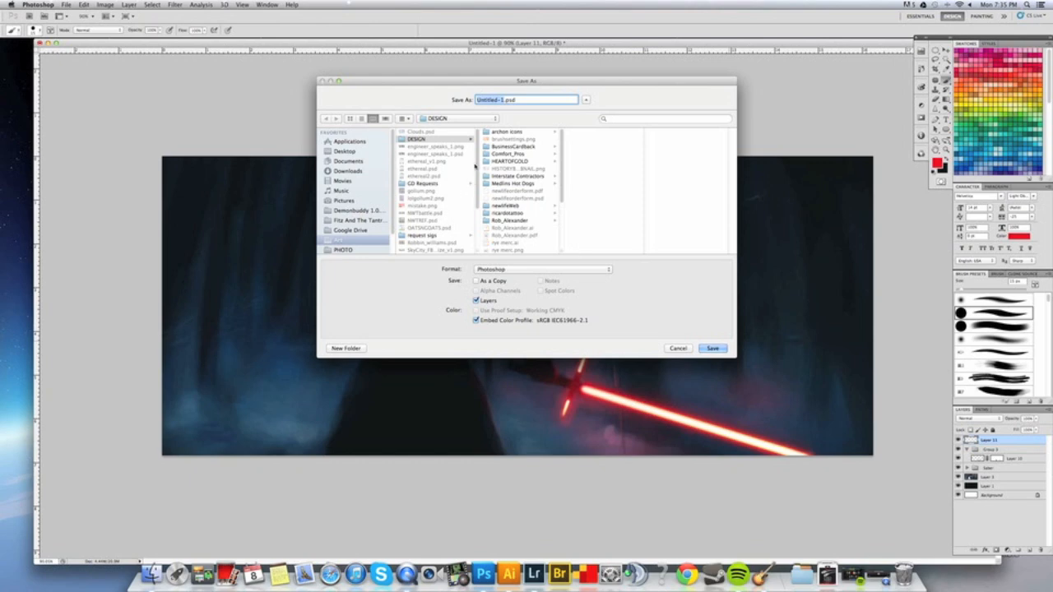
{"action": "scroll", "coordinate": [465, 190], "scroll_direction": "down", "scroll_amount": 5}
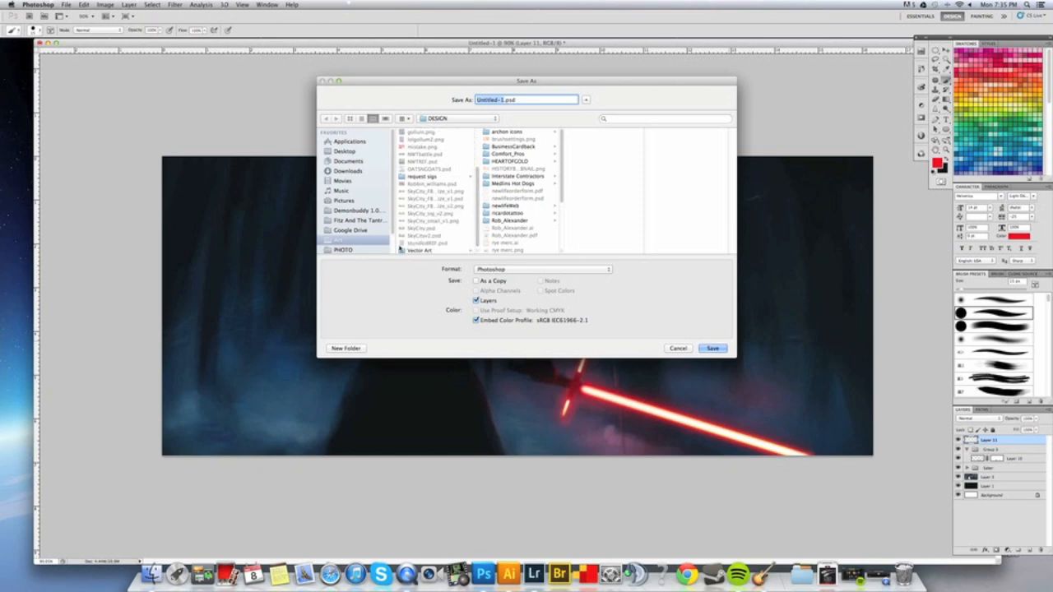
{"action": "scroll", "coordinate": [463, 204], "scroll_direction": "up", "scroll_amount": 5}
{"action": "left_click", "coordinate": [428, 161]}
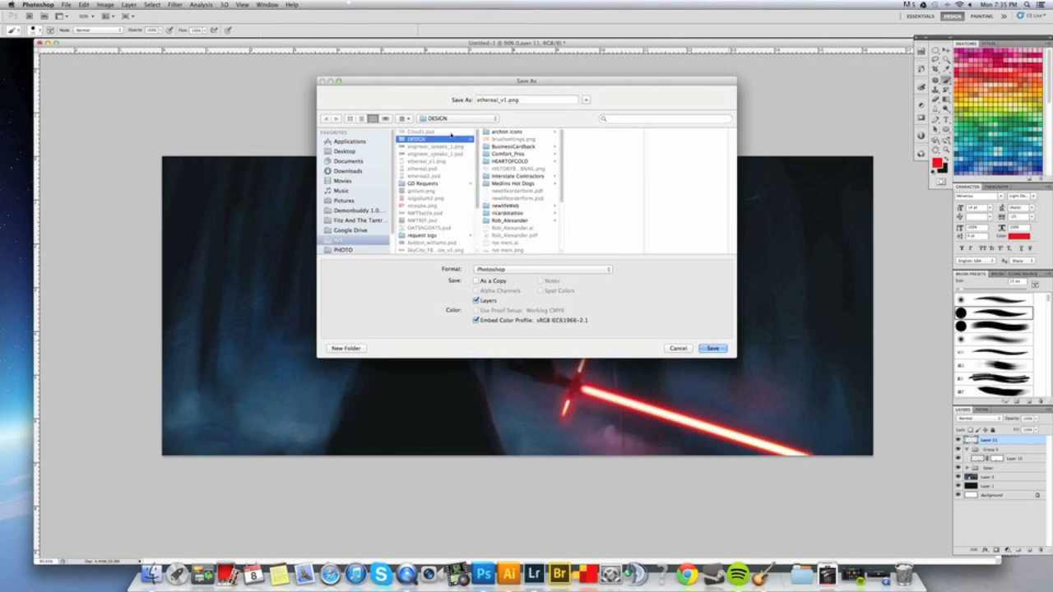
{"action": "triple_click", "coordinate": [503, 99]}
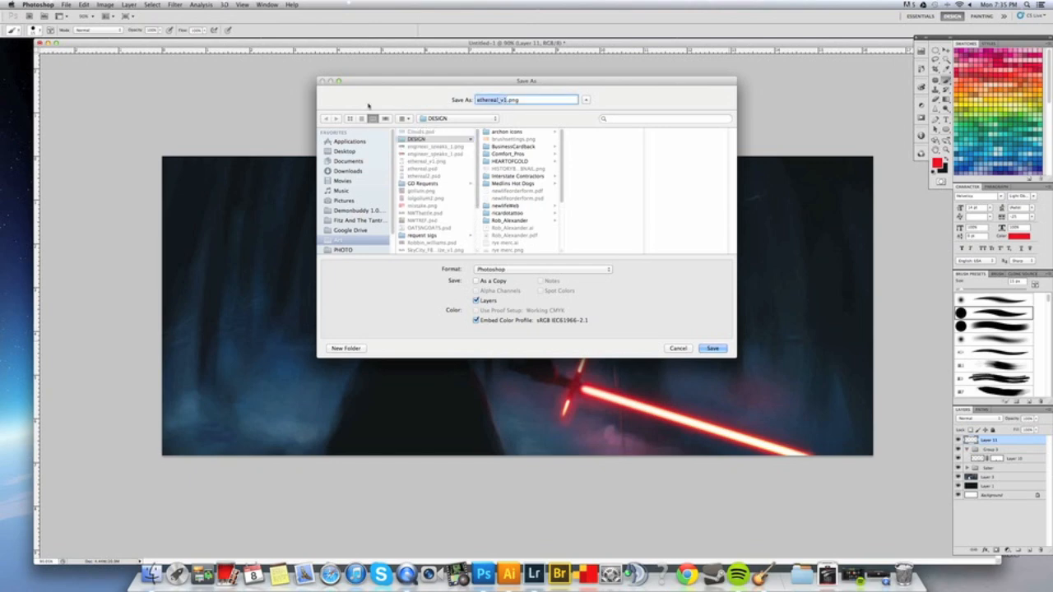
{"action": "type", "text": "sith.psd"}
{"action": "key", "text": "Return"}
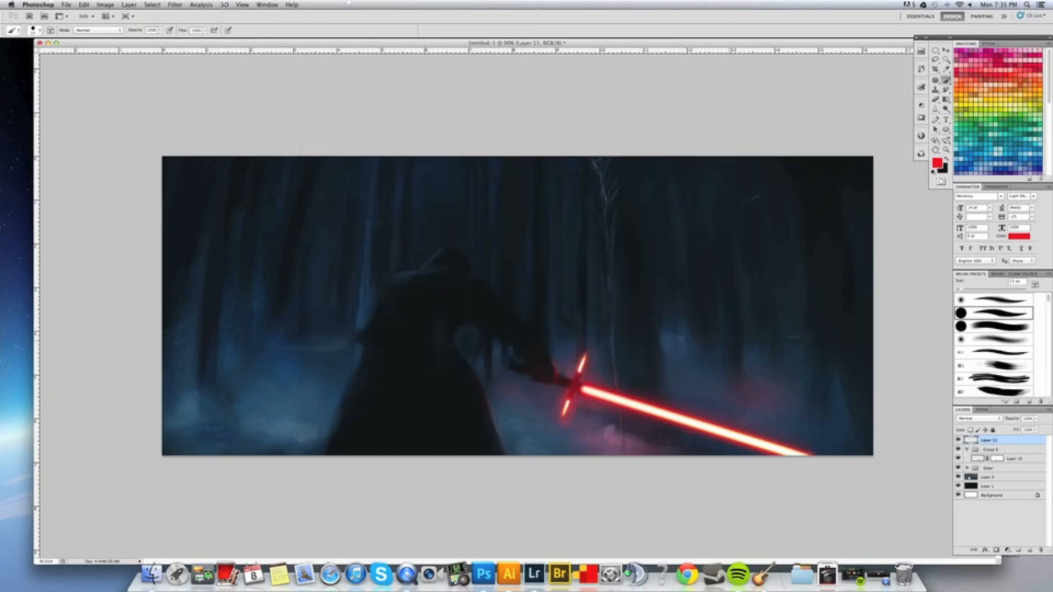
{"action": "key", "text": "Return"}
Paint soft blurred flecks over the figure and trees on new layers, using the soft brush and the mist's sampled blue.
{"action": "key", "text": "d"}
{"action": "left_click", "coordinate": [727, 341]}
{"action": "left_click", "coordinate": [1030, 551]}
{"action": "left_click", "coordinate": [1000, 343]}
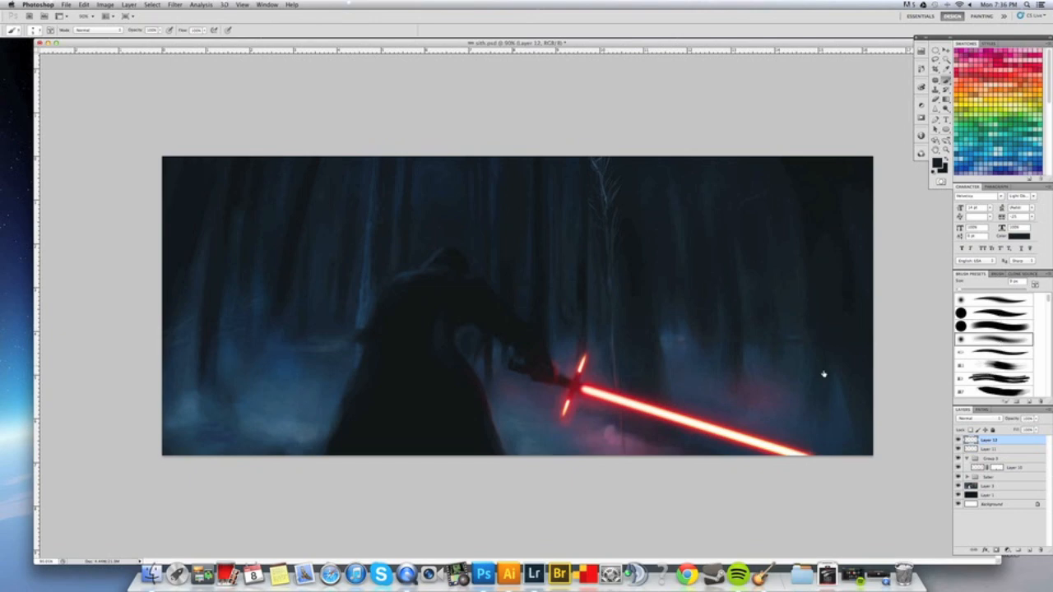
{"action": "left_click", "coordinate": [294, 406], "text": "alt"}
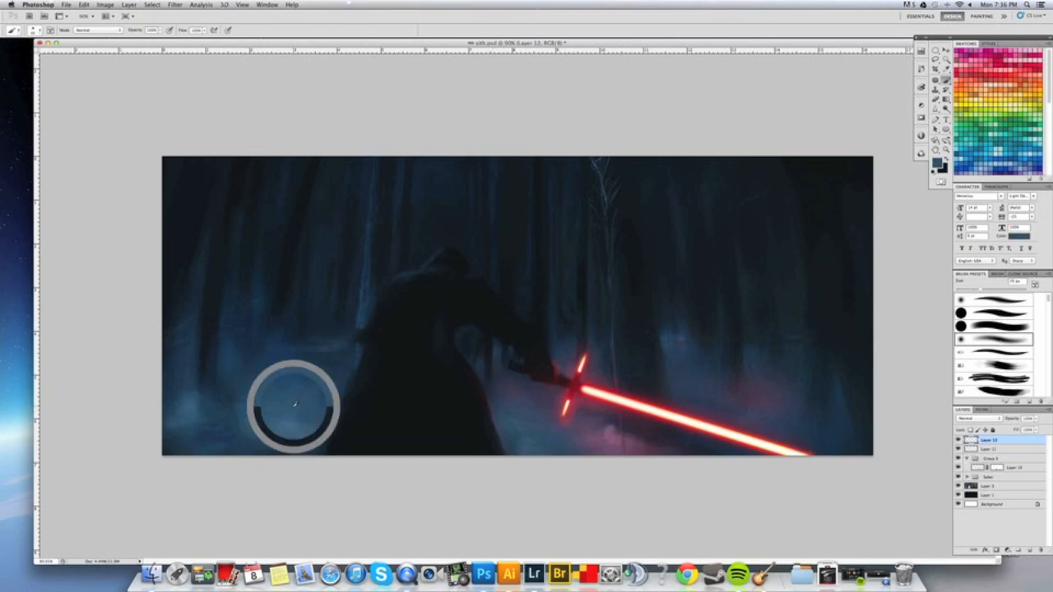
{"action": "key", "text": "bracketleft"}
{"action": "key", "text": "bracketleft"}
{"action": "key", "text": "bracketleft"}
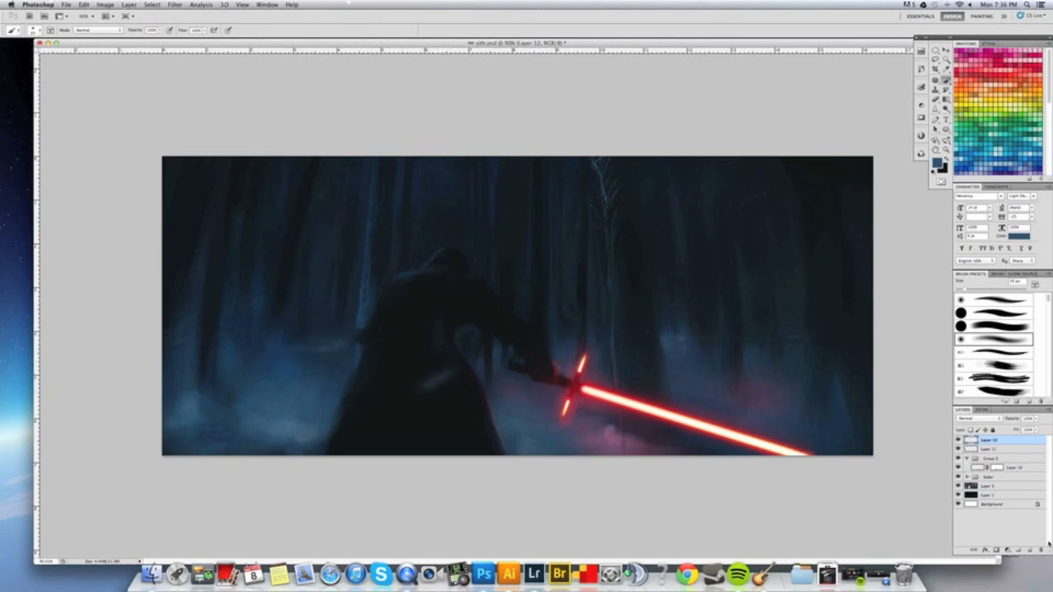
{"action": "left_click", "coordinate": [1031, 550]}
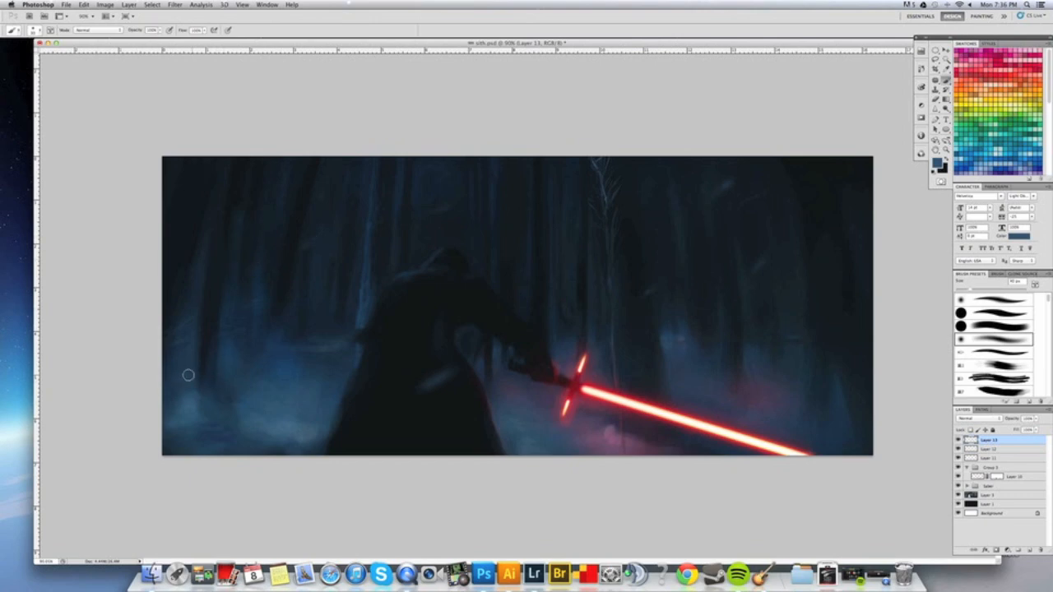
Try a straight faint blue streak across the lower part of the figure, and undo it.
{"action": "left_click", "coordinate": [487, 396], "text": "shift"}
{"action": "key", "text": "super+z"}
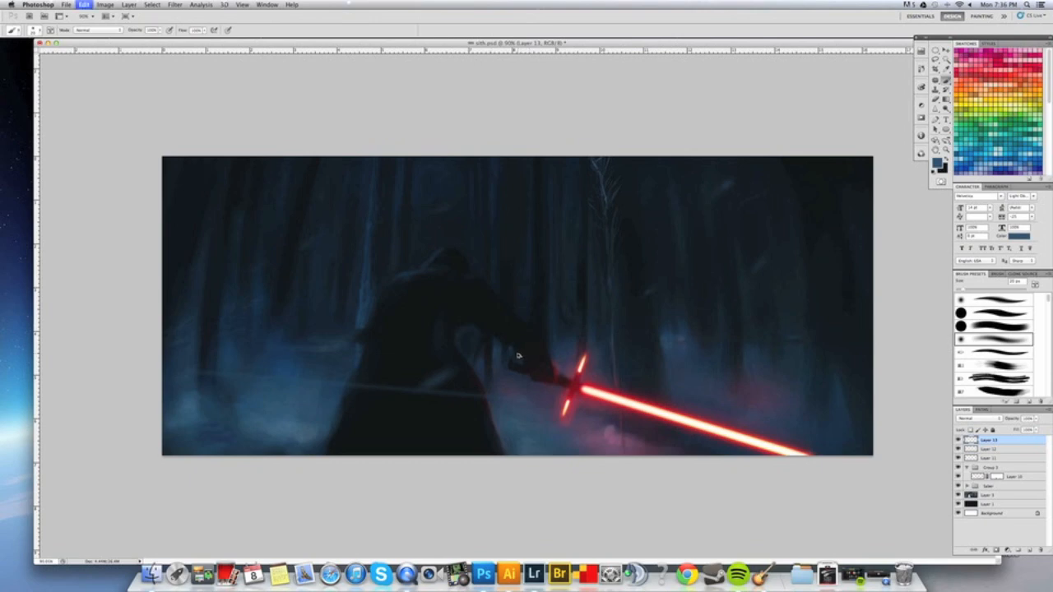
{"action": "key", "text": "super+z"}
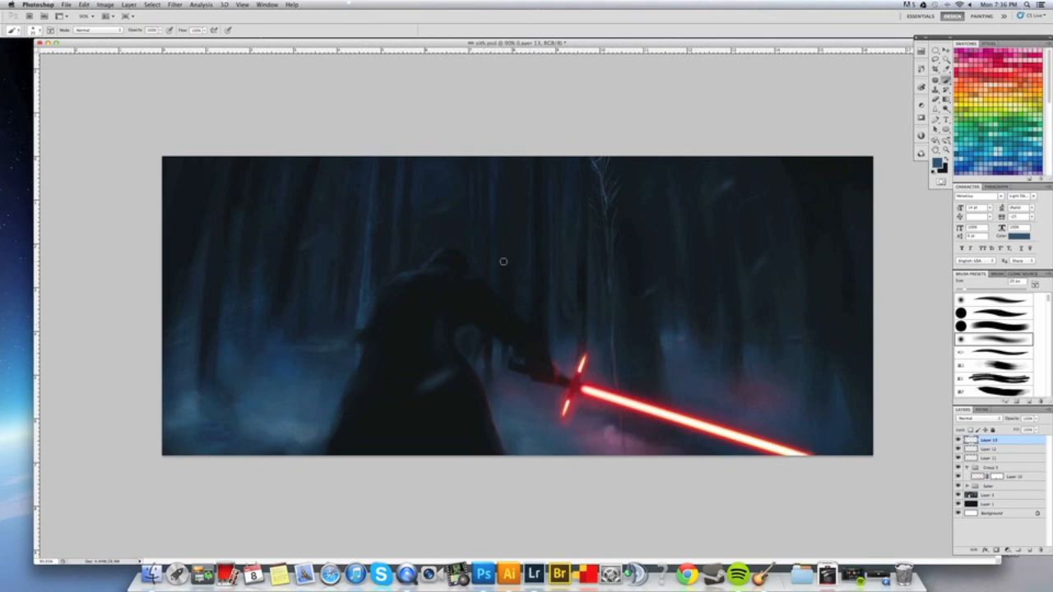
Sample dark blue tones behind the figure's back and paint over the upper edge of the mist there.
{"action": "key", "text": "bracketright"}
{"action": "key", "text": "bracketright"}
{"action": "key", "text": "bracketright"}
{"action": "key", "text": "bracketright"}
{"action": "key", "text": "bracketright"}
{"action": "left_click", "coordinate": [298, 339], "text": "alt"}
{"action": "left_click", "coordinate": [299, 328], "text": "alt"}
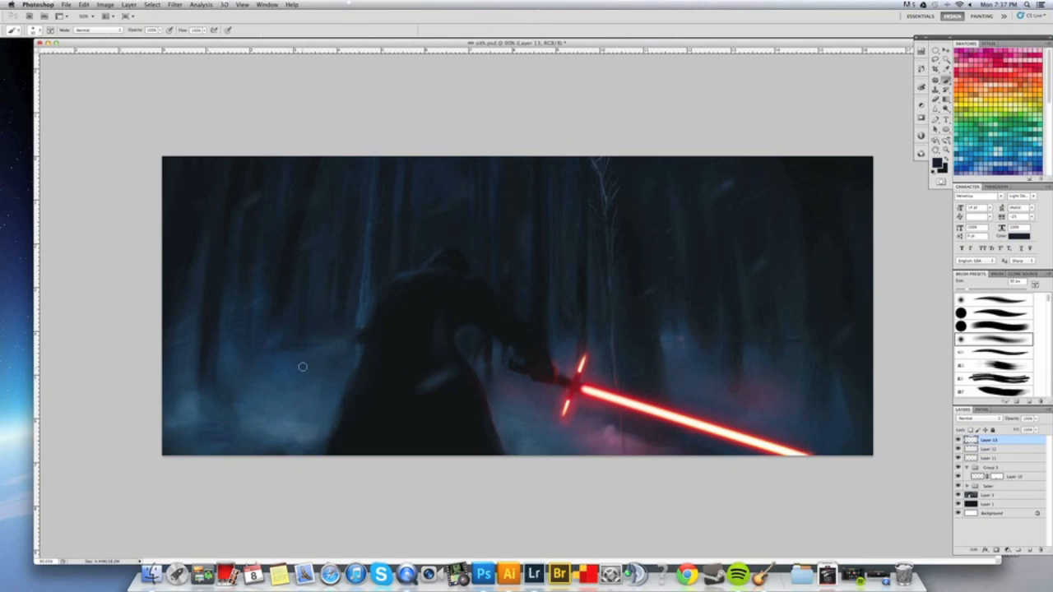
{"action": "left_click", "coordinate": [286, 338], "text": "alt"}
Add a new layer on top, group Layer 12 and Layer 13 together, and make Layer 14 active.
{"action": "left_click", "coordinate": [1029, 551]}
{"action": "left_click", "coordinate": [991, 449]}
{"action": "left_click", "coordinate": [991, 459], "text": "shift"}
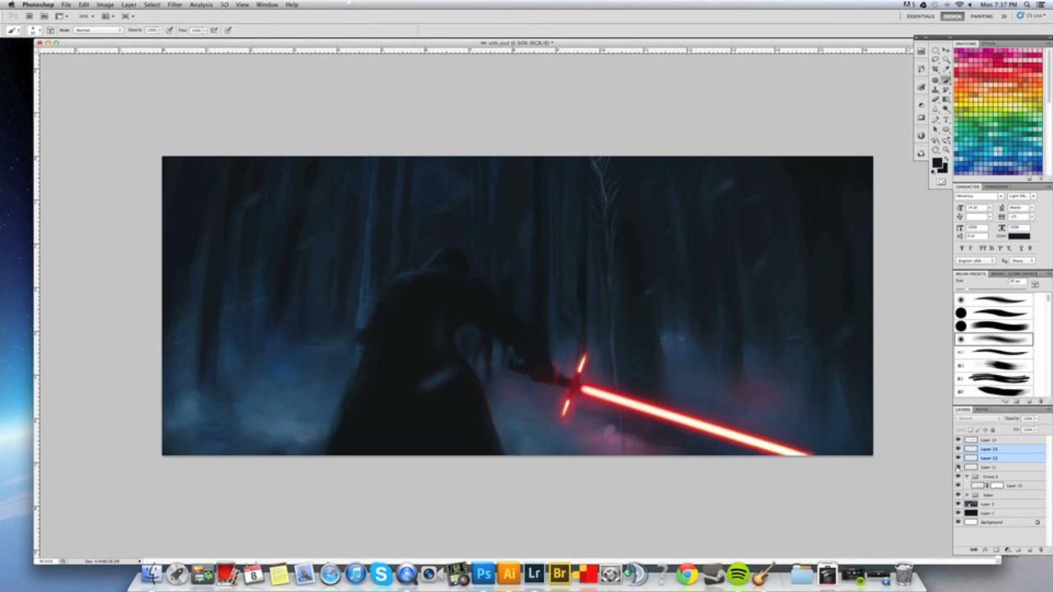
{"action": "left_click", "coordinate": [1018, 551]}
{"action": "left_click", "coordinate": [989, 441]}
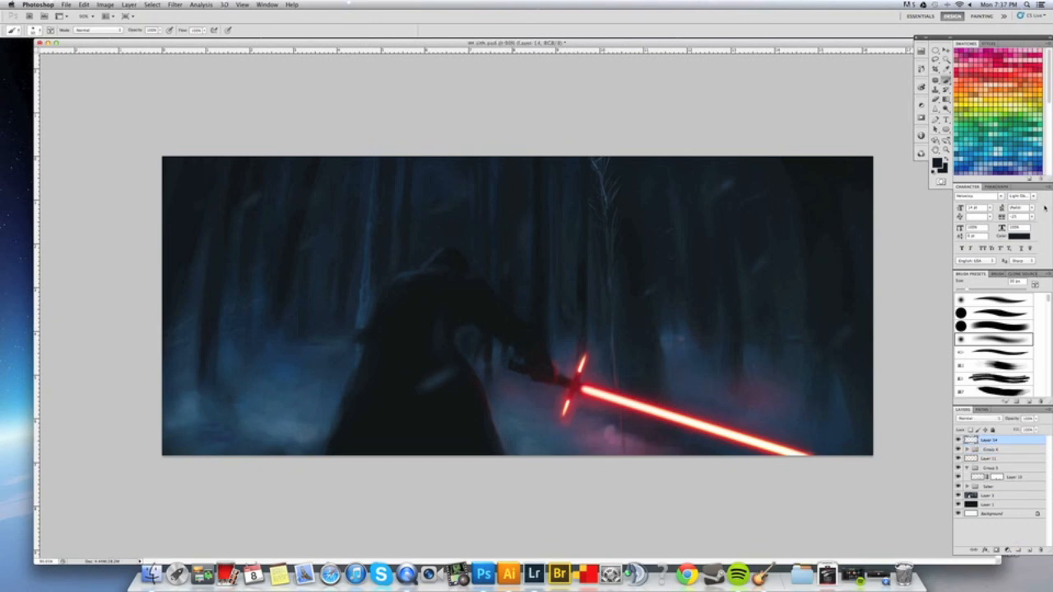
Set Layer 14 to Screen blending and brighten the mist around the figure with sampled blue, using a large soft brush.
{"action": "key", "text": "bracketright"}
{"action": "key", "text": "bracketright"}
{"action": "key", "text": "bracketright"}
{"action": "key", "text": "bracketright"}
{"action": "key", "text": "bracketright"}
{"action": "key", "text": "bracketright"}
{"action": "key", "text": "bracketright"}
{"action": "left_click", "coordinate": [974, 418]}
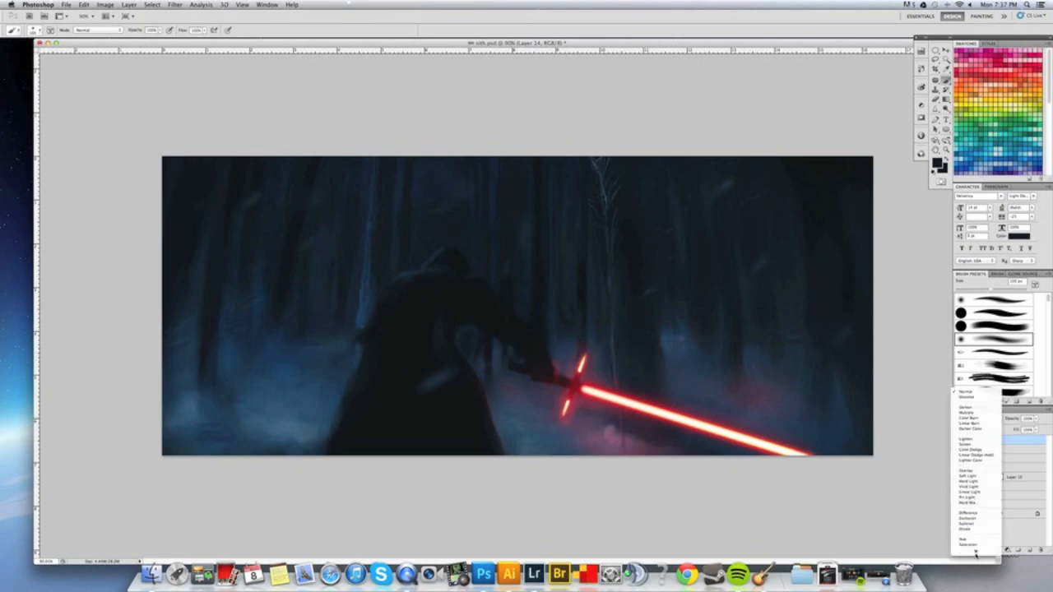
{"action": "left_click", "coordinate": [990, 441]}
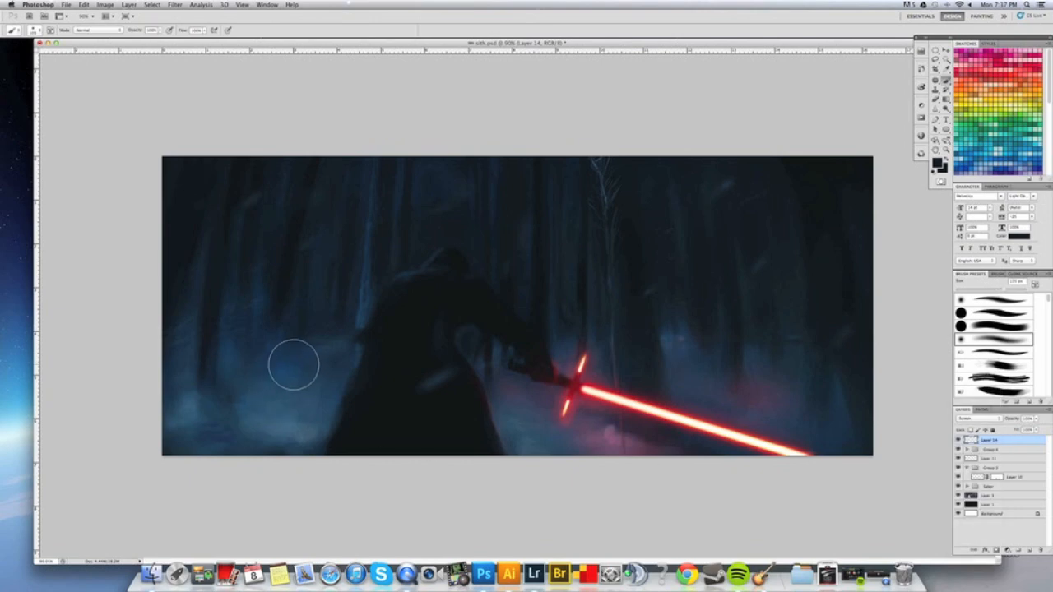
{"action": "key", "text": "z"}
{"action": "key", "text": "b"}
{"action": "left_click", "coordinate": [280, 362], "text": "alt"}
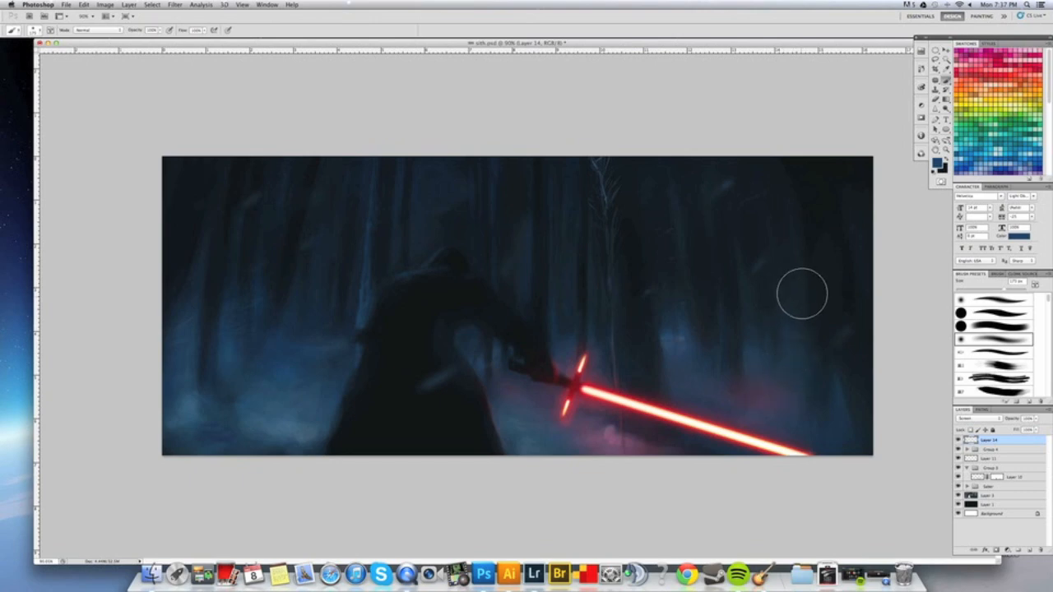
Change Layer 14's blend mode to Color and tint the mist blue with a smaller soft brush.
{"action": "key", "text": "bracketleft"}
{"action": "key", "text": "bracketleft"}
{"action": "key", "text": "bracketleft"}
{"action": "key", "text": "bracketleft"}
{"action": "key", "text": "bracketleft"}
{"action": "left_click", "coordinate": [984, 419]}
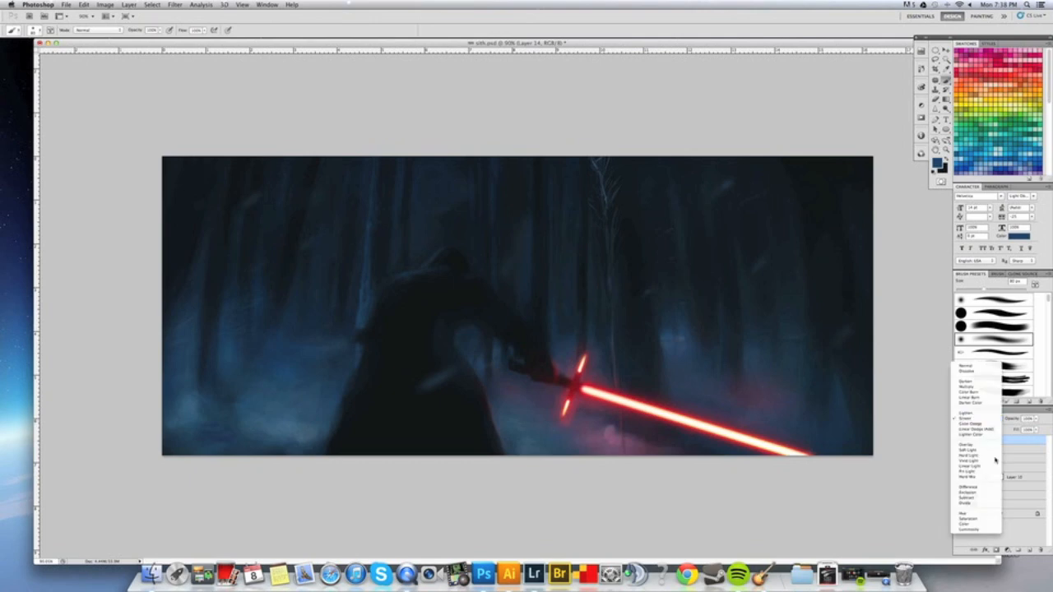
{"action": "left_click", "coordinate": [995, 524]}
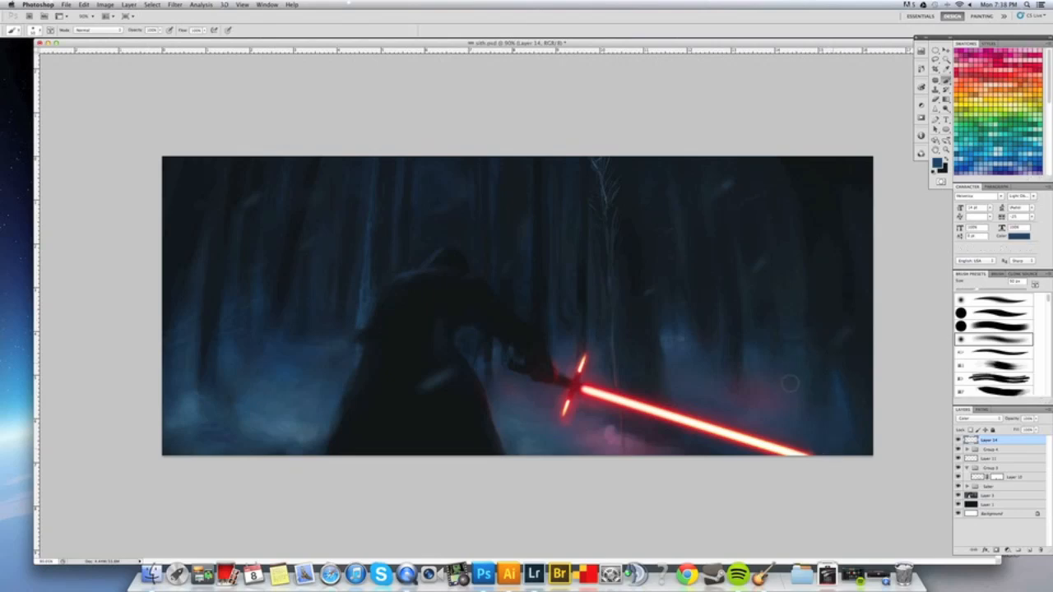
{"action": "key", "text": "bracketright"}
{"action": "key", "text": "bracketright"}
{"action": "key", "text": "bracketleft"}
{"action": "key", "text": "bracketleft"}
{"action": "key", "text": "bracketleft"}
{"action": "key", "text": "bracketleft"}
{"action": "key", "text": "bracketleft"}
Try a sampled-blue stroke beside the tree behind the saber on a new layer with a large textured brush, and undo it.
{"action": "left_click", "coordinate": [1028, 551]}
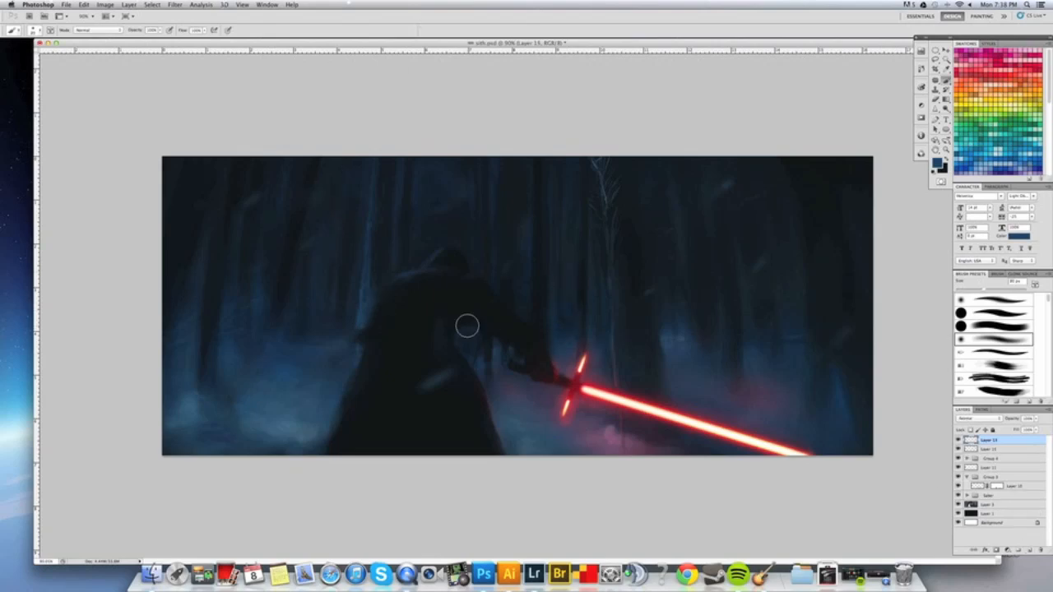
{"action": "left_click", "coordinate": [35, 30]}
{"action": "left_click_drag", "start_coordinate": [228, 105], "coordinate": [197, 130]}
{"action": "double_click", "coordinate": [86, 155]}
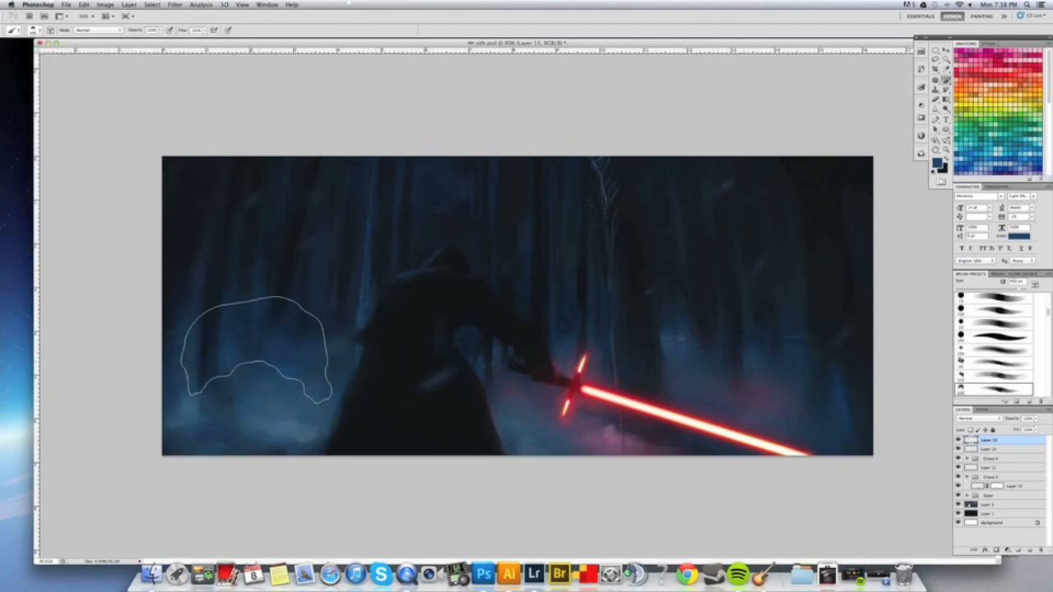
{"action": "key", "text": "["}
{"action": "key", "text": "["}
{"action": "key", "text": "["}
{"action": "left_click", "coordinate": [233, 352], "text": "alt"}
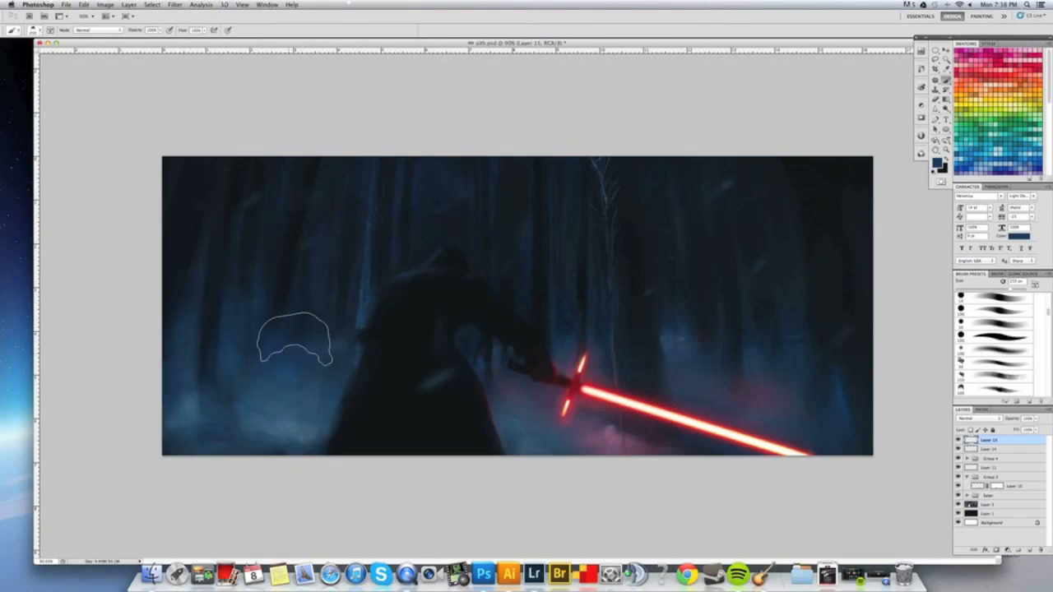
{"action": "left_click", "coordinate": [672, 338], "text": "alt"}
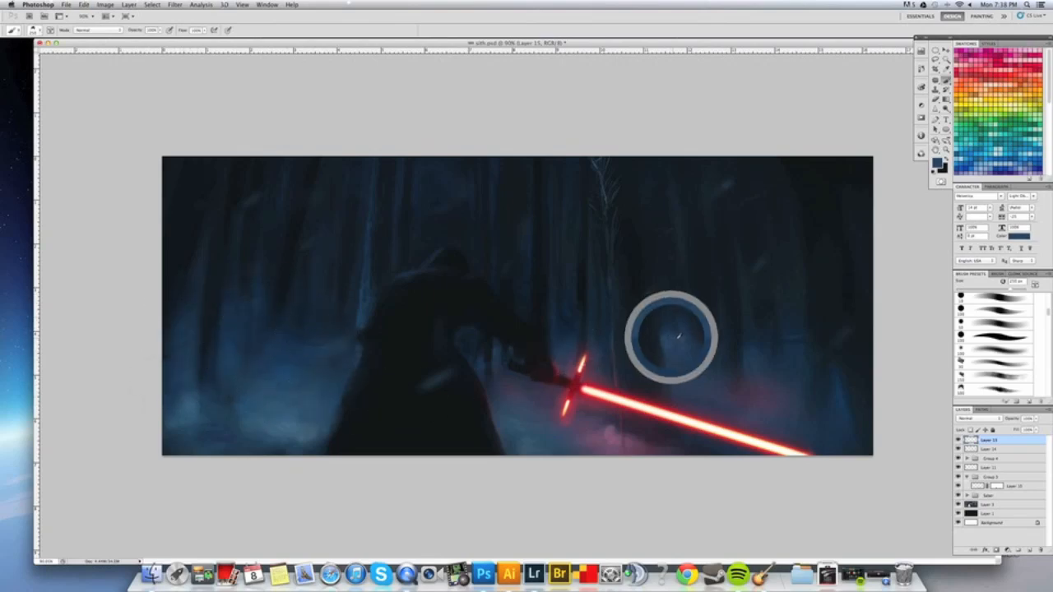
{"action": "mouse_move", "coordinate": [694, 312]}
{"action": "left_mouse_down"}
{"action": "mouse_move", "coordinate": [676, 326]}
{"action": "mouse_move", "coordinate": [683, 380]}
{"action": "left_mouse_up"}
{"action": "key", "text": "super+z"}
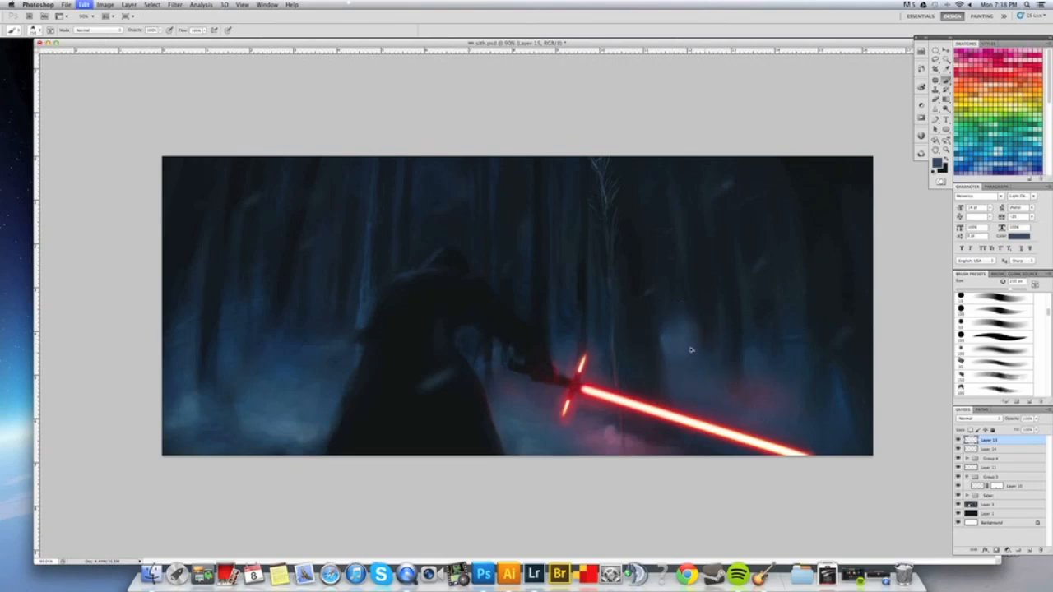
{"action": "key", "text": "alt+super+z"}
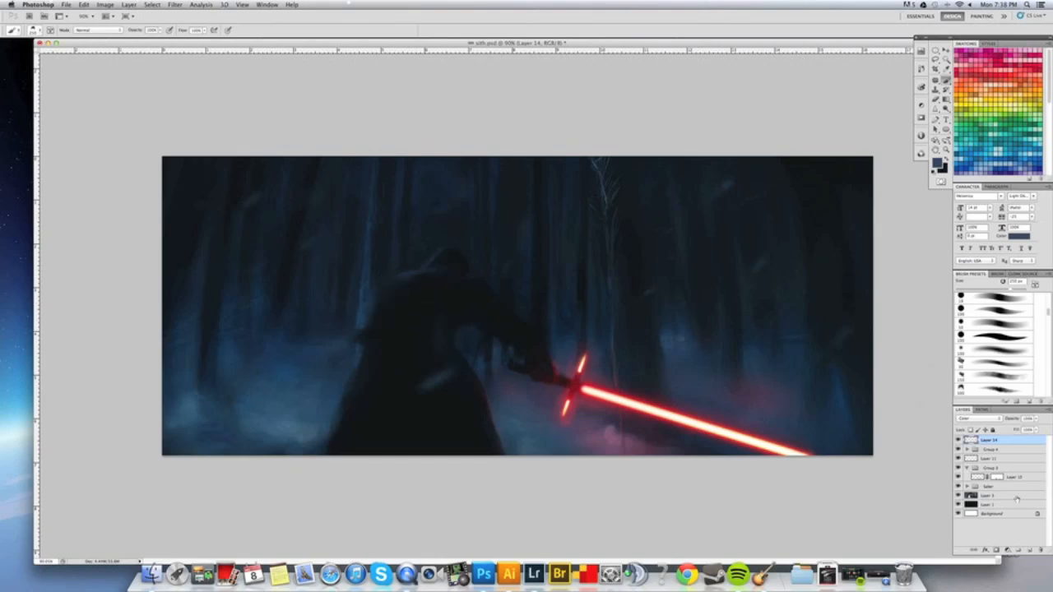
Add a new layer and fill it with a merged copy of the painting using Apply Image.
{"action": "left_click", "coordinate": [1030, 550]}
{"action": "left_click", "coordinate": [105, 4]}
{"action": "left_click", "coordinate": [116, 138]}
{"action": "left_click", "coordinate": [607, 233]}
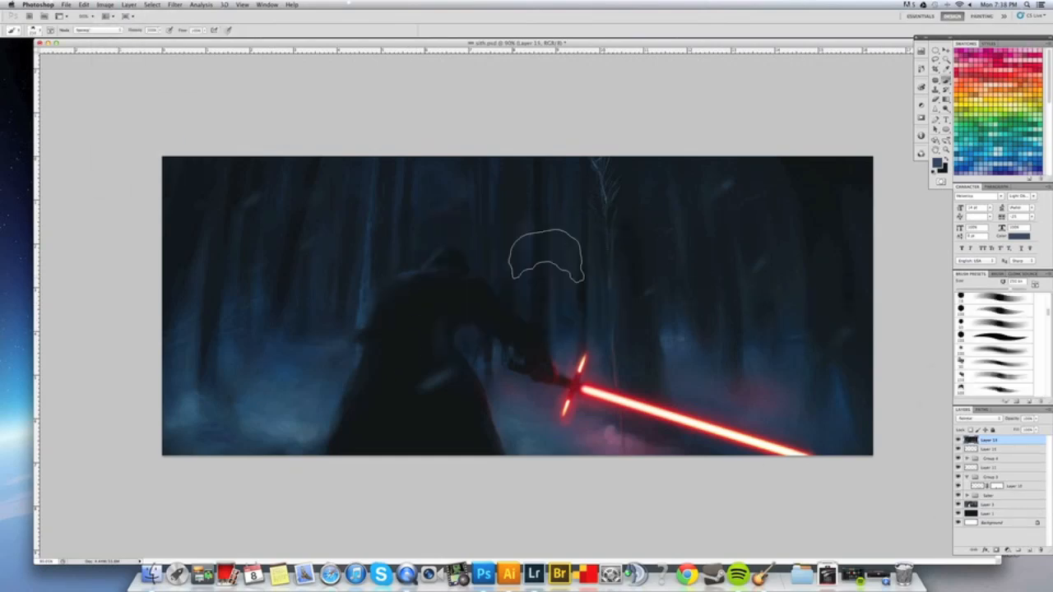
Try sharpening the merged copy with Unsharp Mask at a 4.2-pixel radius, and delete that layer.
{"action": "left_click", "coordinate": [201, 4]}
{"action": "mouse_move", "coordinate": [175, 5]}
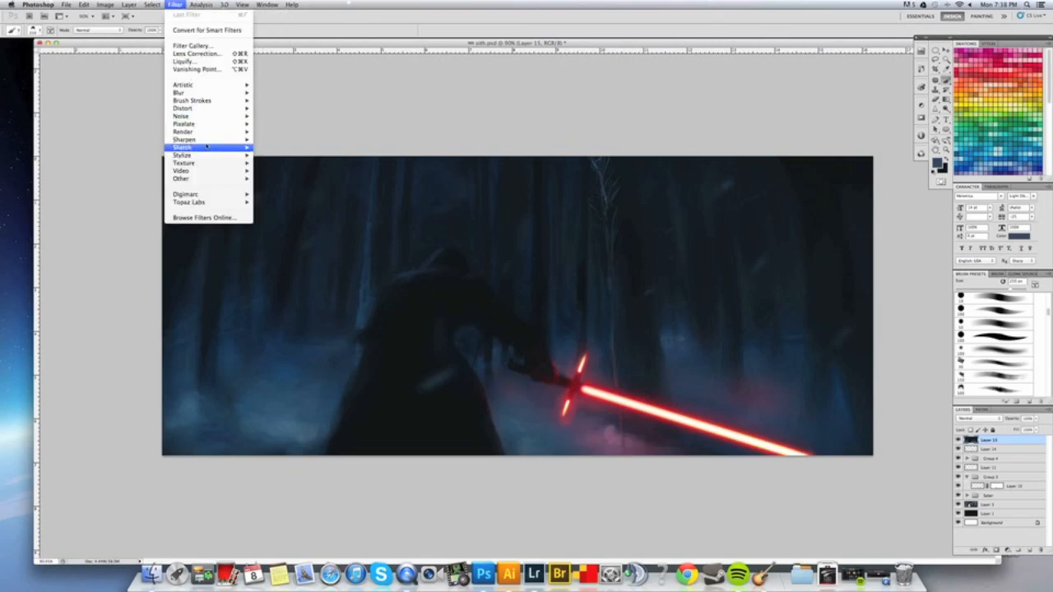
{"action": "mouse_move", "coordinate": [207, 139]}
{"action": "left_click", "coordinate": [276, 173]}
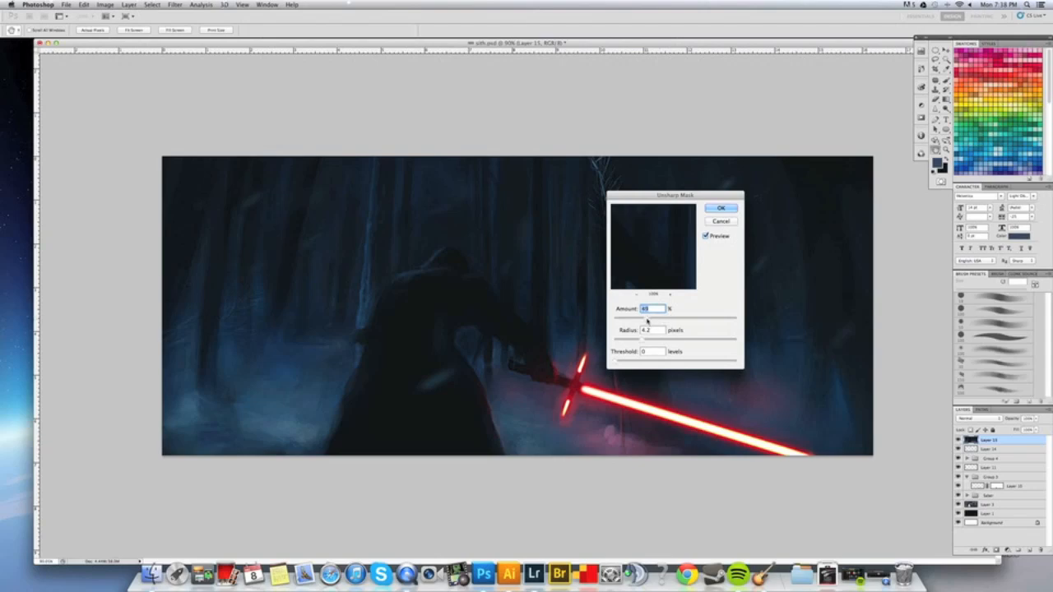
{"action": "left_click", "coordinate": [721, 209]}
{"action": "key", "text": "b"}
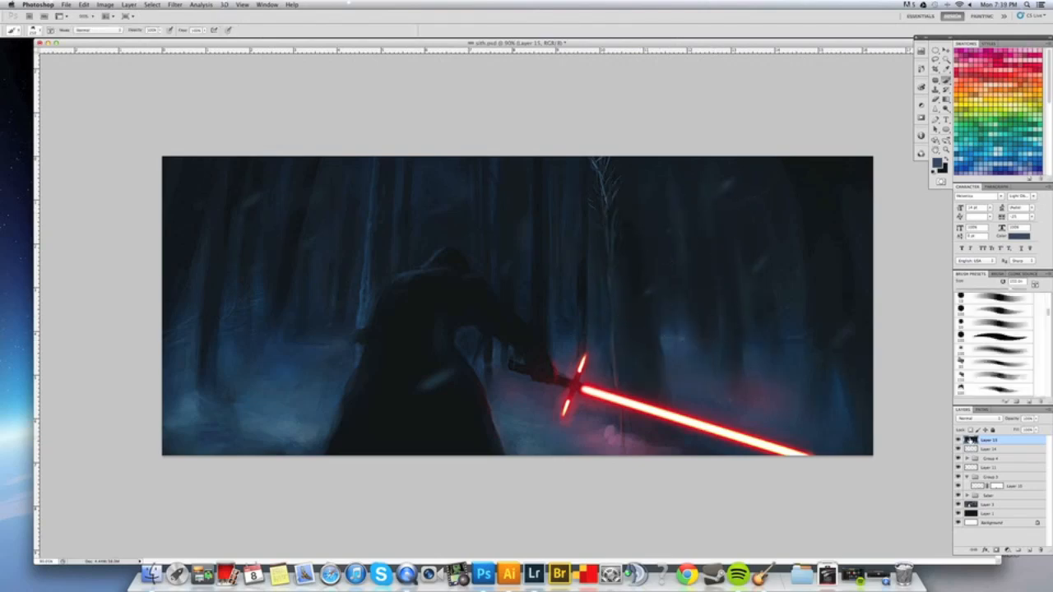
{"action": "key", "text": "Delete"}
Reduce the red light spill around the saber by painting black on Layer 10's mask with a large soft brush.
{"action": "key", "text": "super+space"}
{"action": "left_click_drag", "start_coordinate": [670, 411], "coordinate": [874, 440]}
{"action": "left_click", "coordinate": [958, 469]}
{"action": "left_click", "coordinate": [958, 469]}
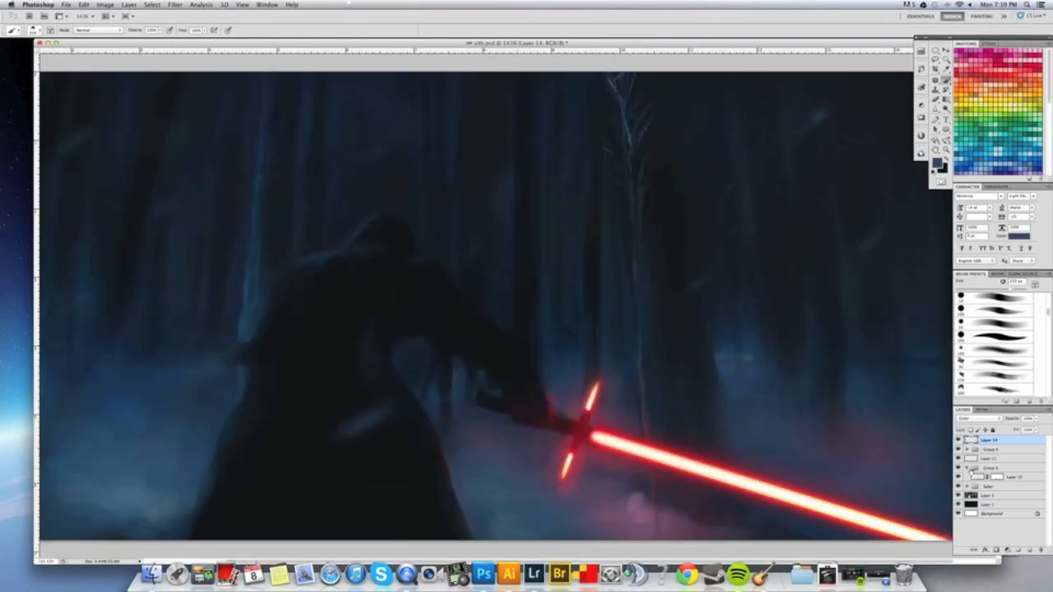
{"action": "left_click", "coordinate": [998, 478]}
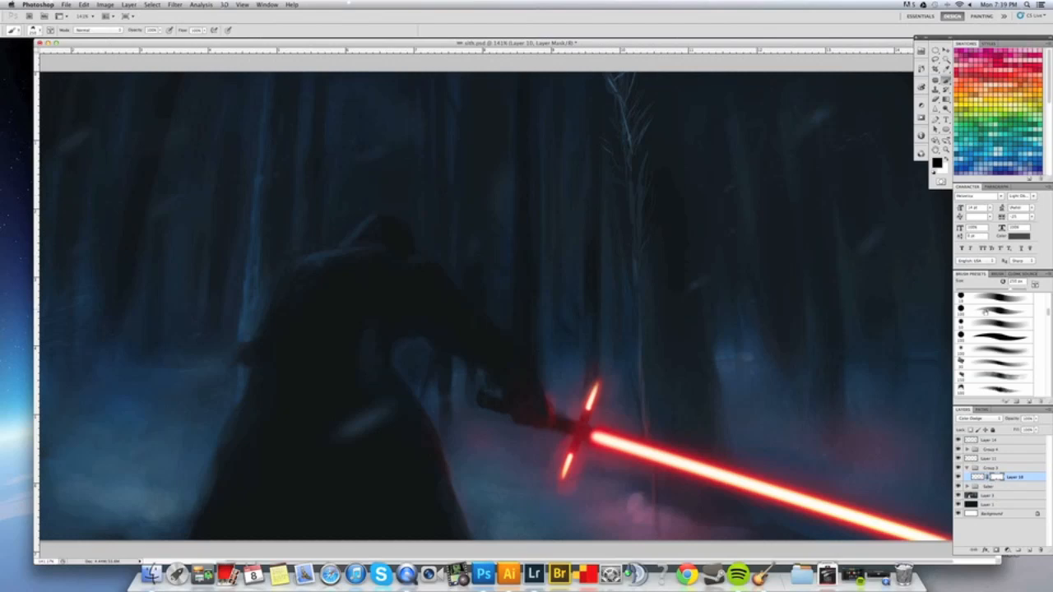
{"action": "left_click", "coordinate": [996, 352]}
{"action": "key", "text": "bracketleft"}
{"action": "key", "text": "bracketleft"}
{"action": "key", "text": "bracketleft"}
{"action": "key", "text": "bracketleft"}
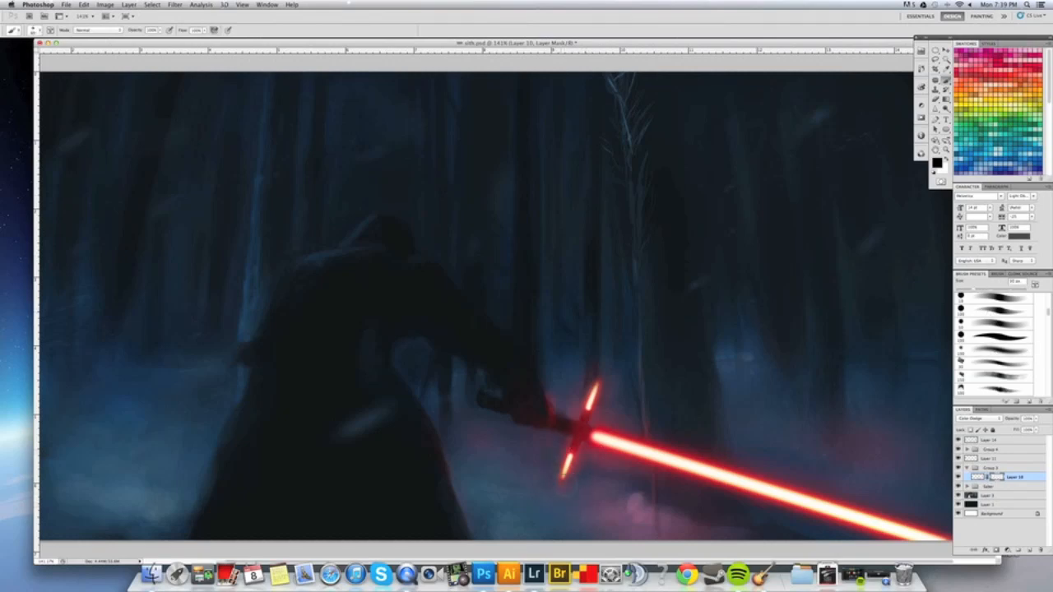
{"action": "key", "text": "bracketright"}
{"action": "key", "text": "bracketright"}
{"action": "key", "text": "bracketright"}
{"action": "key", "text": "bracketright"}
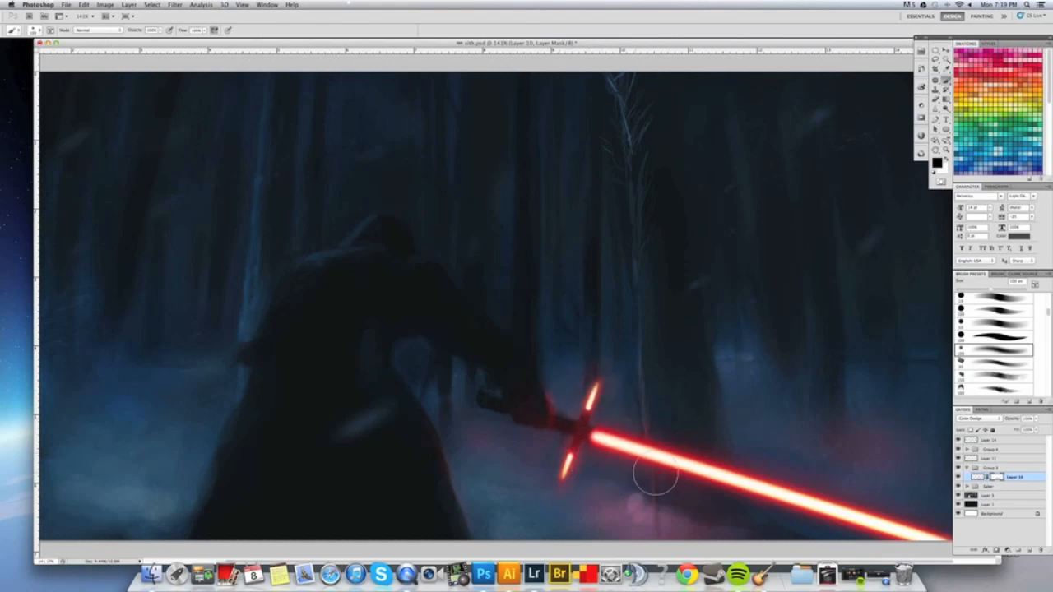
{"action": "key", "text": "bracketright"}
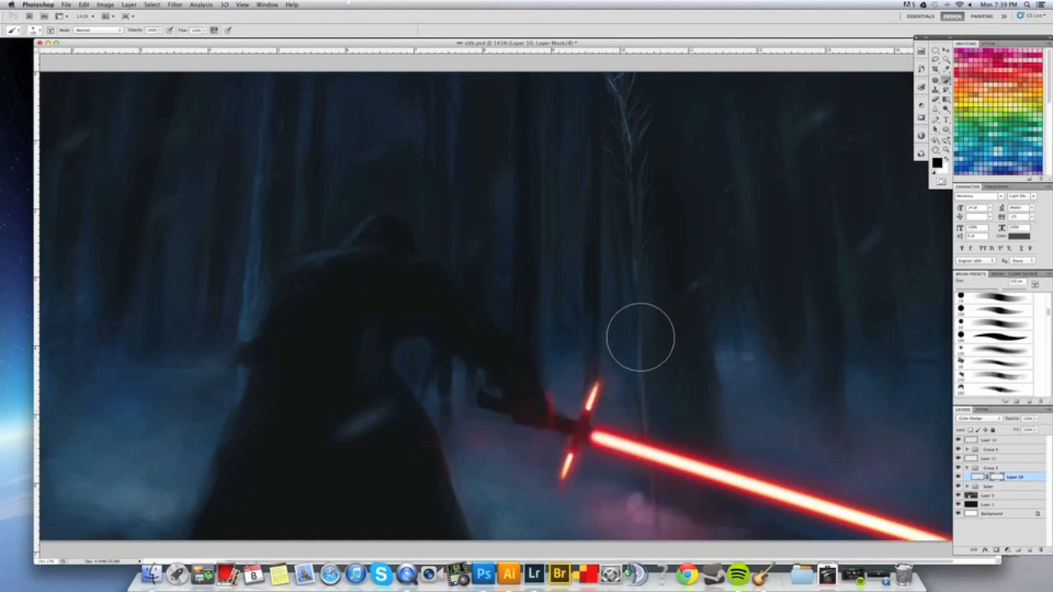
{"action": "key", "text": "super+minus"}
{"action": "key", "text": "super+minus"}
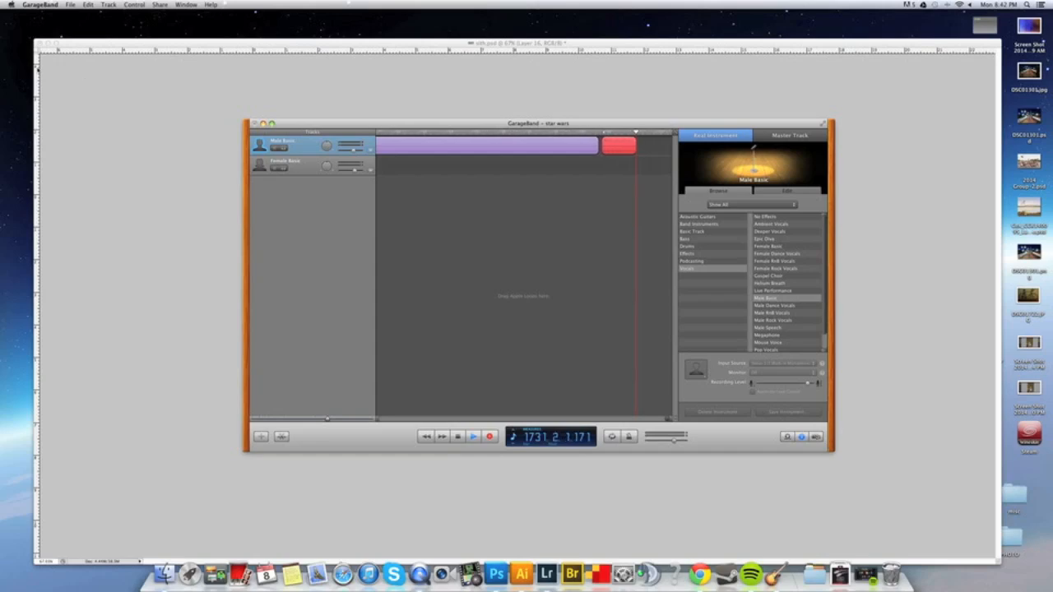
Switch back to Photoshop, show the snowy forest photo on Layer 15, and move it over the left half of the painting.
{"action": "left_click", "coordinate": [193, 195]}
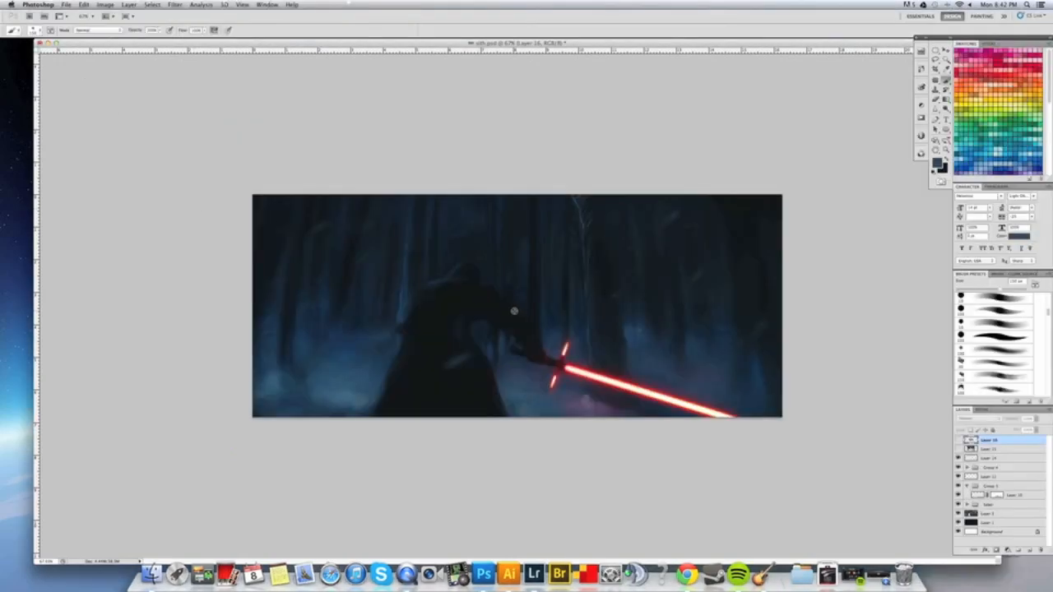
{"action": "left_click_drag", "start_coordinate": [594, 302], "coordinate": [620, 304]}
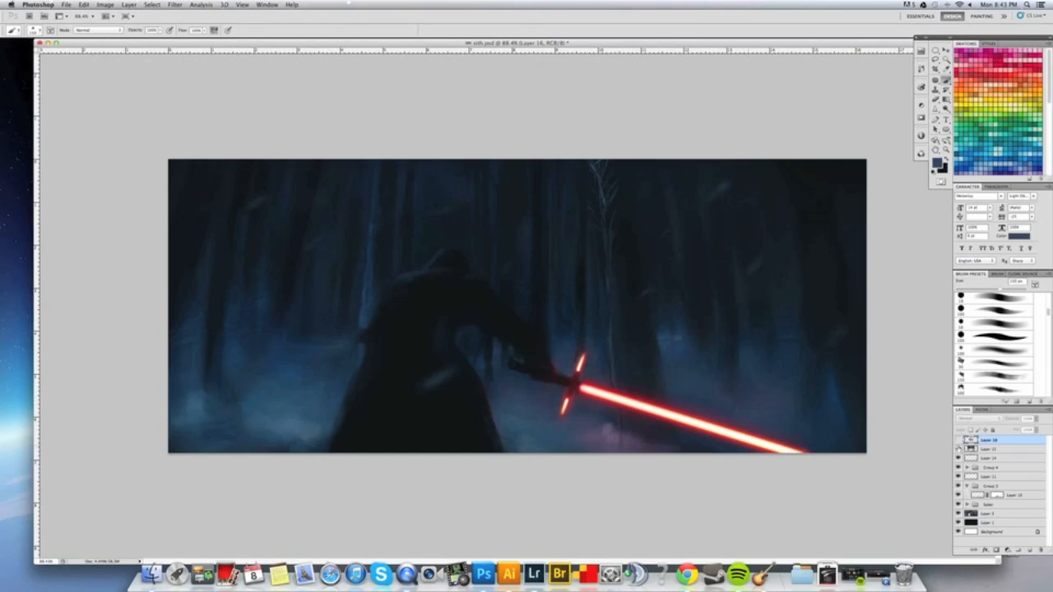
{"action": "left_click", "coordinate": [958, 440]}
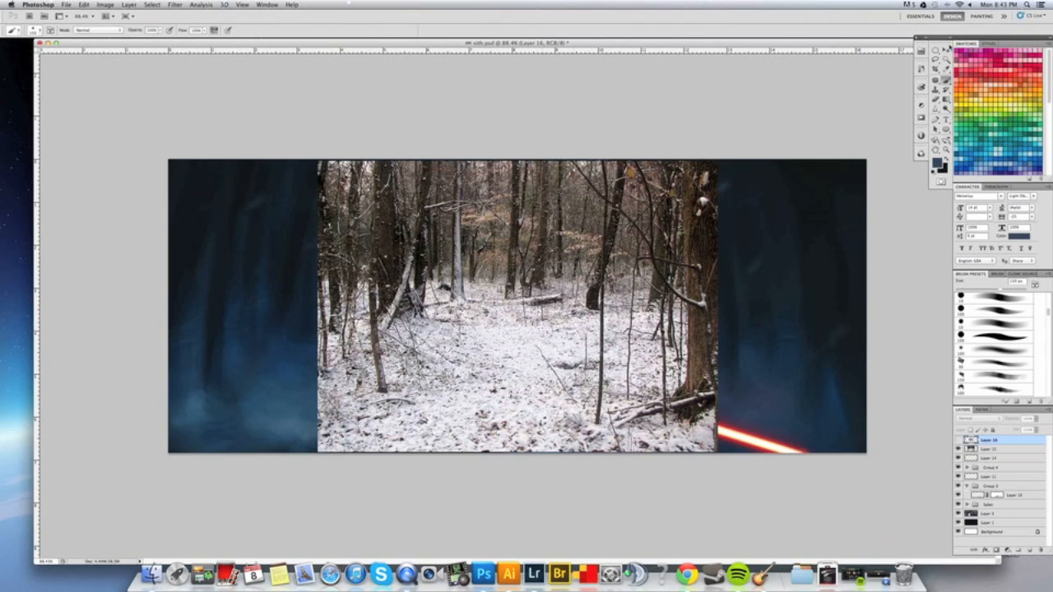
{"action": "key", "text": "v"}
{"action": "left_click", "coordinate": [972, 441], "text": "super"}
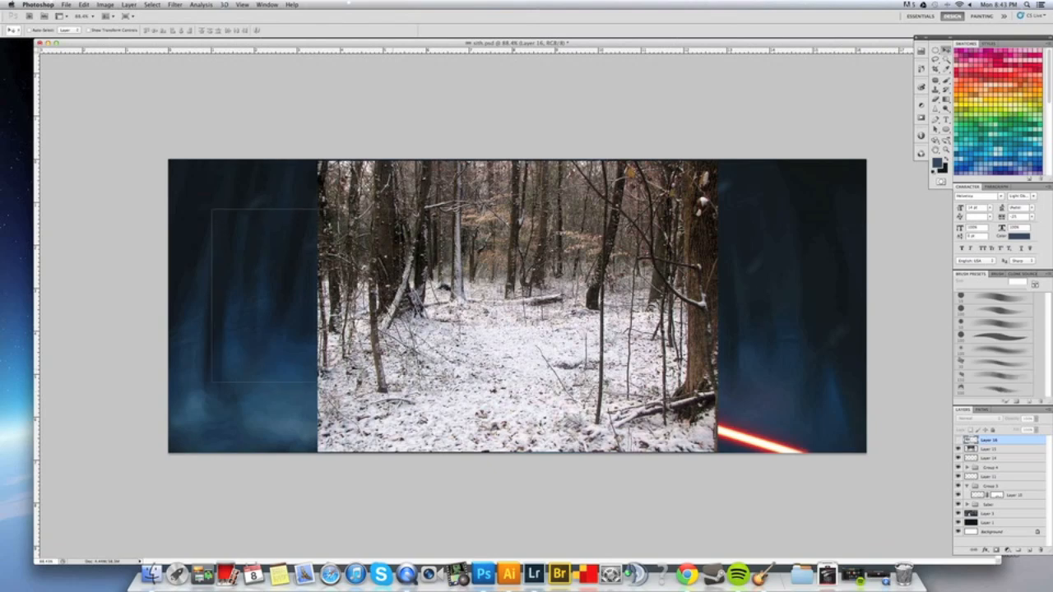
{"action": "left_click", "coordinate": [988, 450]}
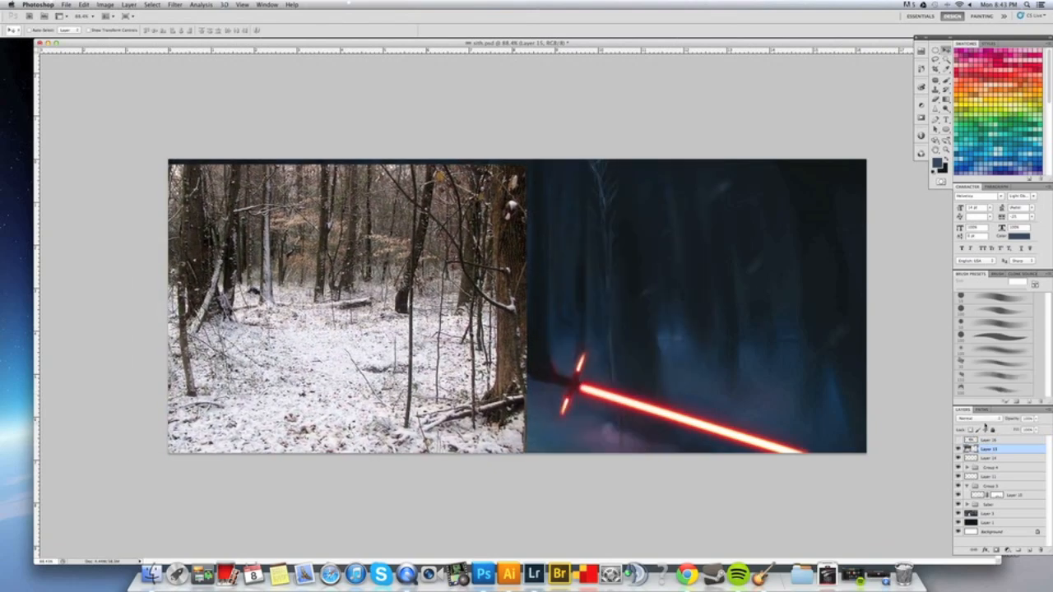
Desaturate the snowy forest photo and return it to Normal blending after trying Soft Light.
{"action": "left_click", "coordinate": [979, 418]}
{"action": "left_click", "coordinate": [981, 500]}
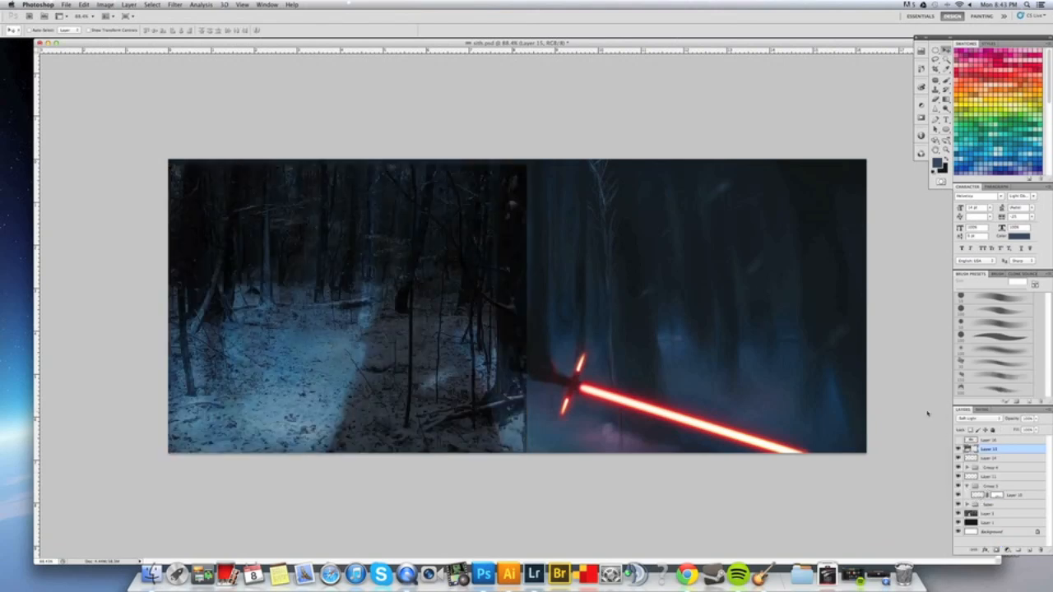
{"action": "left_click", "coordinate": [985, 420]}
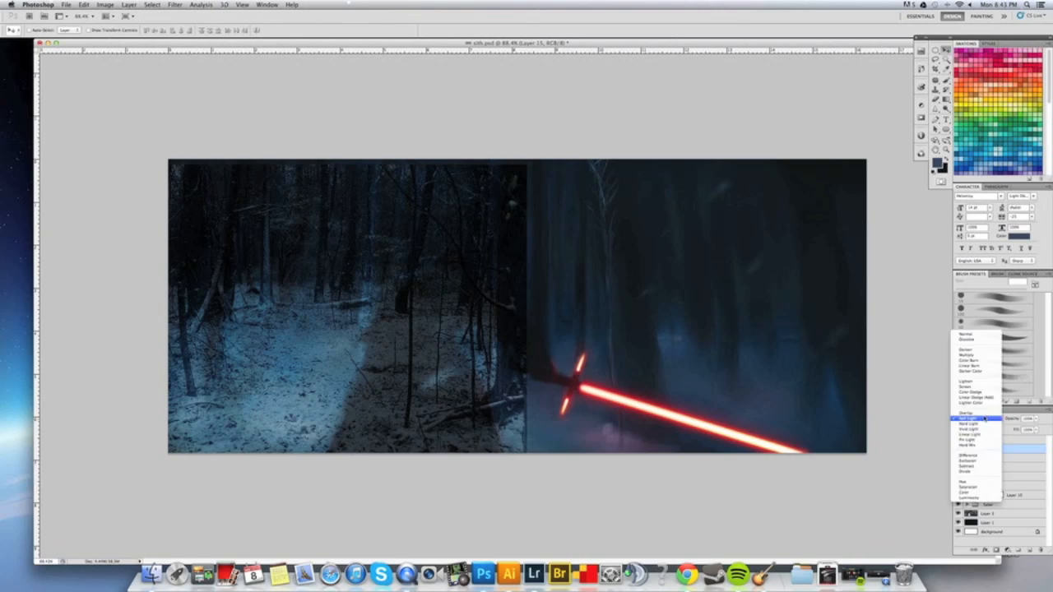
{"action": "left_click", "coordinate": [982, 336]}
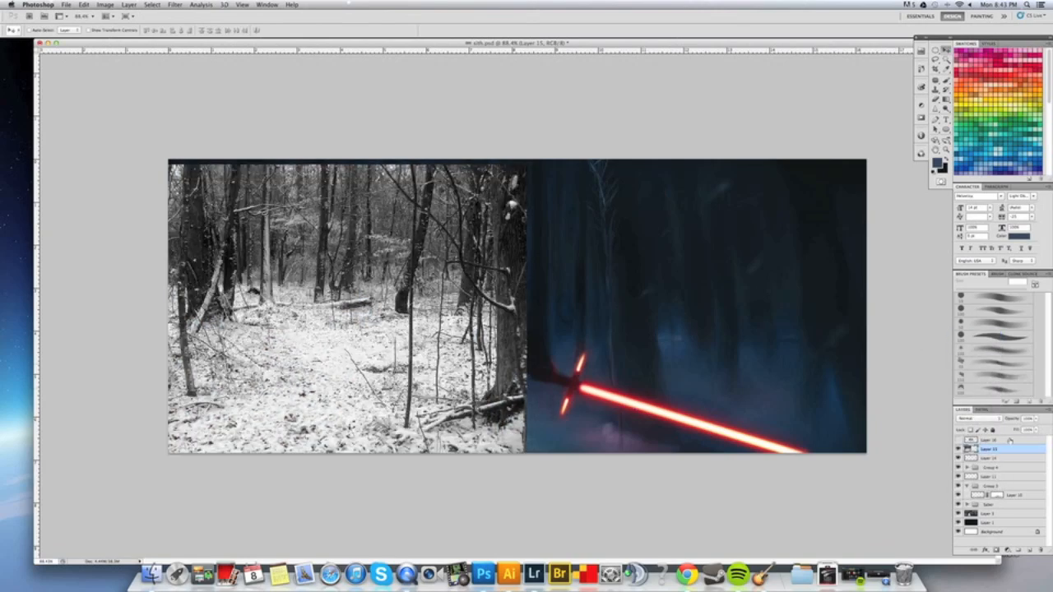
Set the forest photo layer's blend mode to Soft Light after comparing it with Screen and Color.
{"action": "left_click", "coordinate": [983, 419]}
{"action": "left_click", "coordinate": [991, 475]}
{"action": "left_click", "coordinate": [968, 420]}
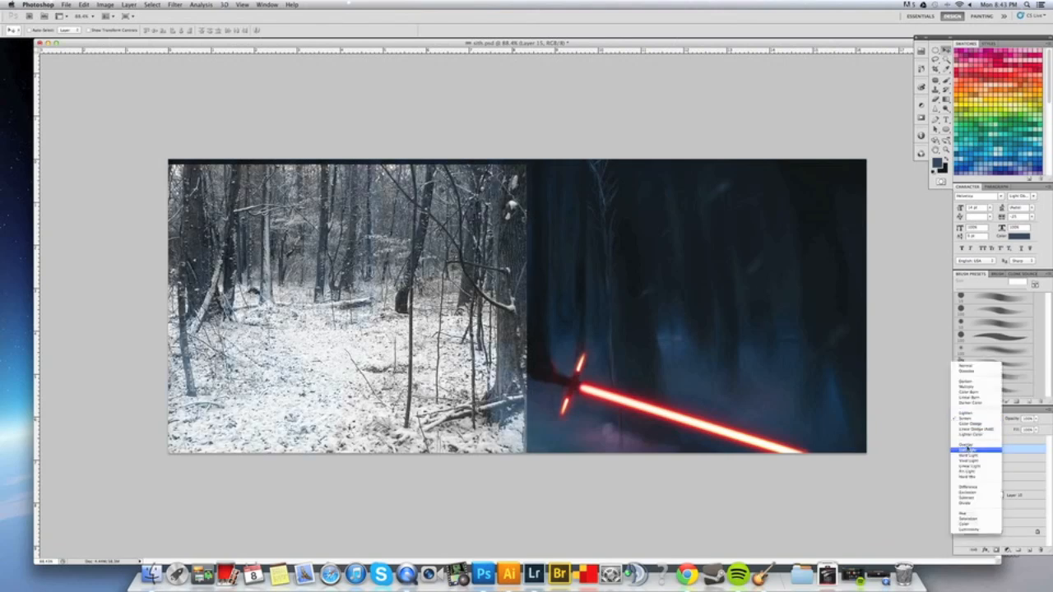
{"action": "left_click", "coordinate": [968, 447]}
{"action": "left_click", "coordinate": [969, 420]}
{"action": "left_click", "coordinate": [975, 429]}
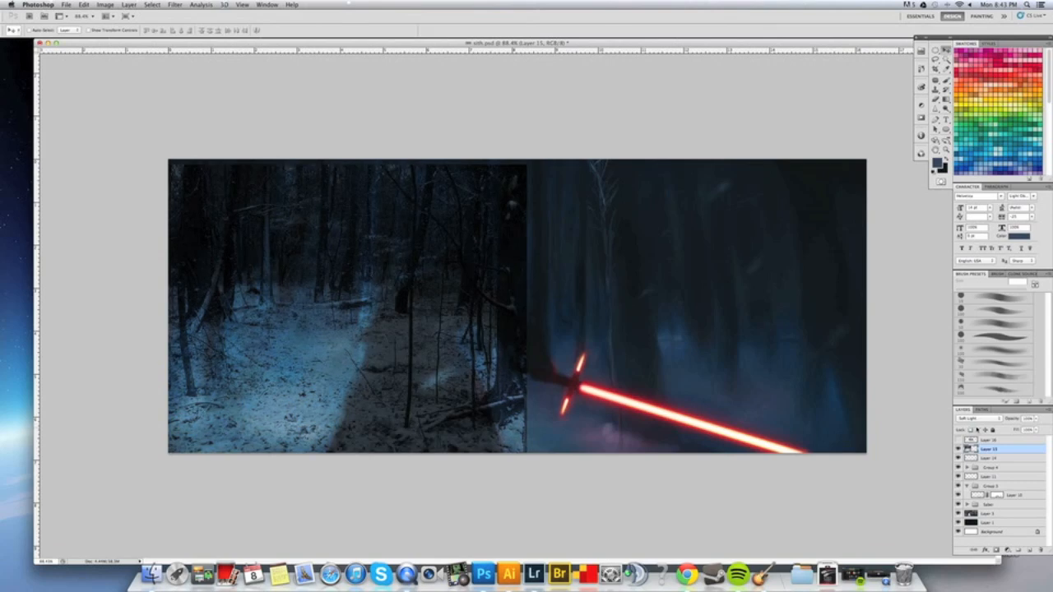
{"action": "left_click", "coordinate": [978, 421]}
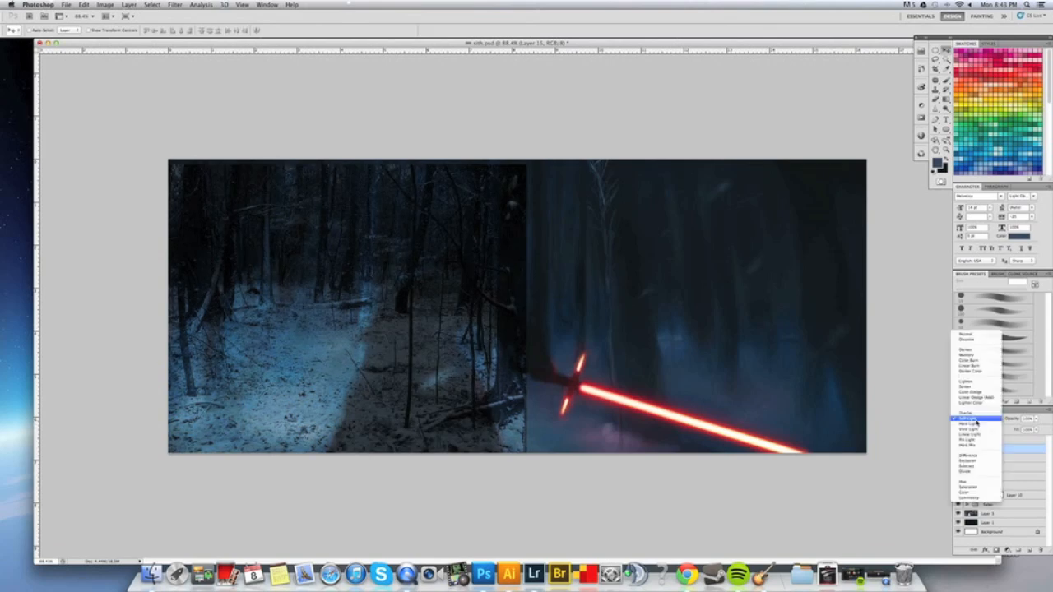
{"action": "left_click", "coordinate": [969, 493]}
{"action": "key", "text": "super+z"}
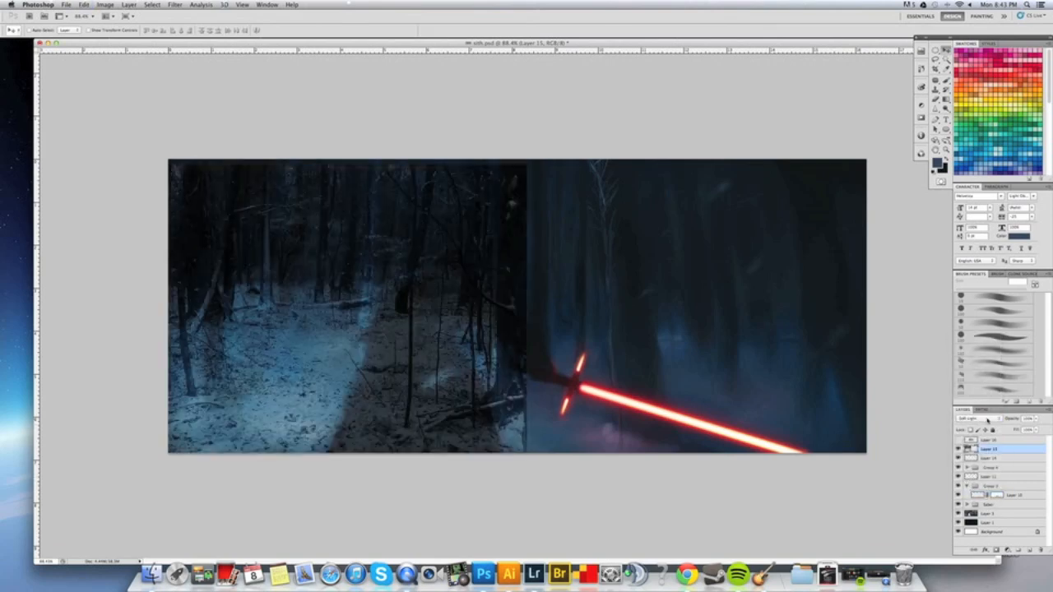
Keep the forest photo layer on Soft Light, lower its opacity, and move it further left over the hooded figure.
{"action": "left_click", "coordinate": [987, 420]}
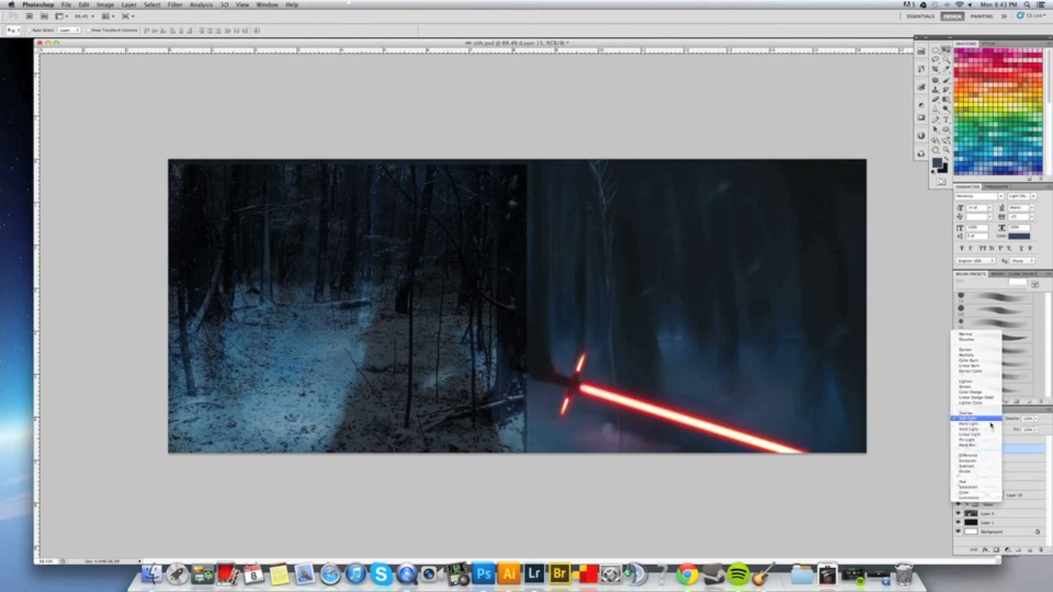
{"action": "left_click", "coordinate": [990, 420]}
{"action": "left_click_drag", "start_coordinate": [1035, 422], "coordinate": [1019, 428]}
{"action": "left_click_drag", "start_coordinate": [379, 364], "coordinate": [302, 372]}
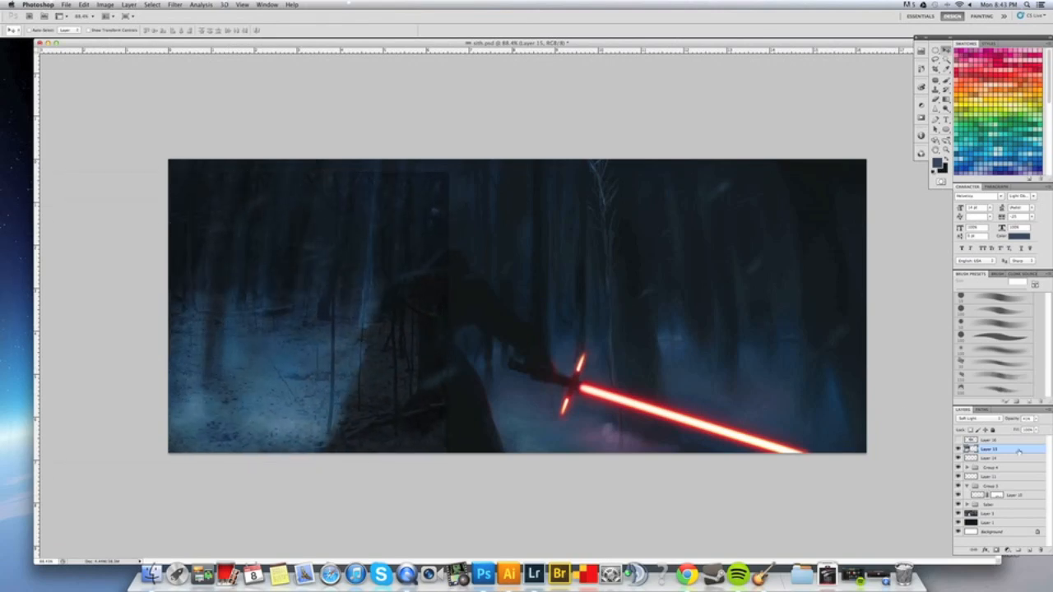
Add a mask to Layer 15 and paint black with a large soft brush to clear the photo texture from the hooded figure.
{"action": "left_click", "coordinate": [995, 550]}
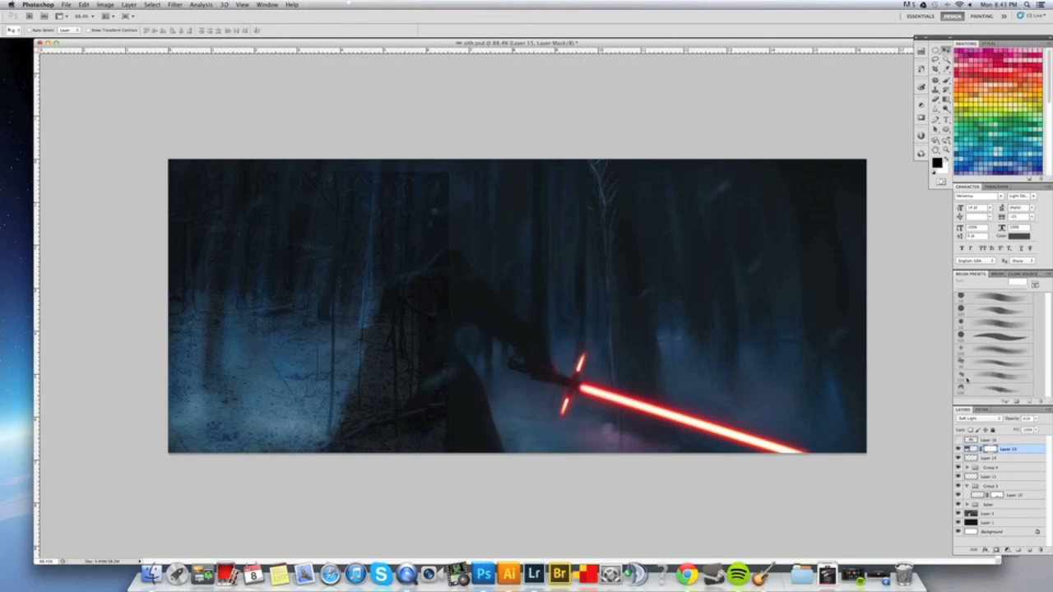
{"action": "key", "text": "b"}
{"action": "key", "text": "bracketright"}
{"action": "key", "text": "bracketright"}
{"action": "key", "text": "bracketright"}
{"action": "key", "text": "bracketright"}
{"action": "mouse_move", "coordinate": [426, 233]}
{"action": "left_mouse_down"}
{"action": "mouse_move", "coordinate": [414, 193]}
{"action": "mouse_move", "coordinate": [454, 272]}
{"action": "left_mouse_up"}
{"action": "right_click", "coordinate": [457, 275]}
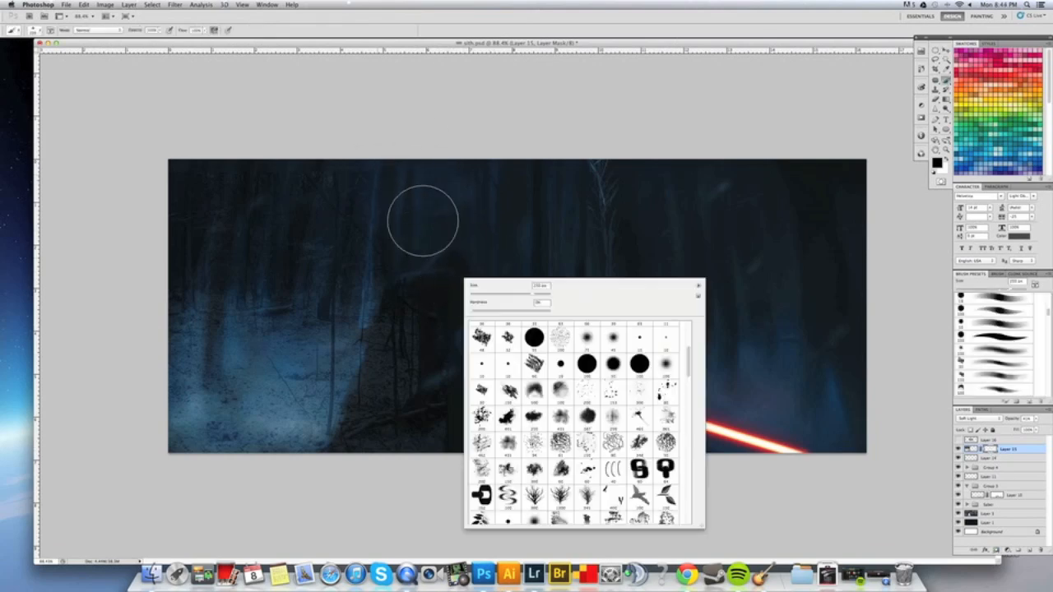
{"action": "left_click", "coordinate": [380, 277]}
{"action": "mouse_move", "coordinate": [408, 322]}
{"action": "left_mouse_down"}
{"action": "mouse_move", "coordinate": [406, 381]}
{"action": "mouse_move", "coordinate": [415, 336]}
{"action": "mouse_move", "coordinate": [433, 417]}
{"action": "mouse_move", "coordinate": [391, 438]}
{"action": "mouse_move", "coordinate": [390, 382]}
{"action": "left_mouse_up"}
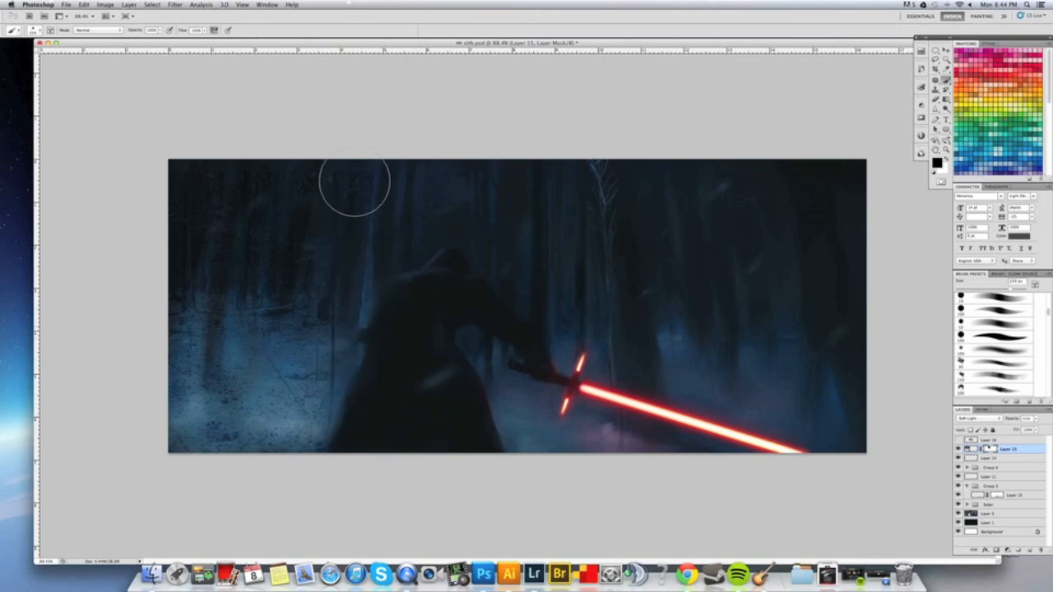
Fade the photo texture over the trees left of the figure by painting black on Layer 15's mask with varying brush sizes.
{"action": "mouse_move", "coordinate": [230, 168]}
{"action": "left_mouse_down"}
{"action": "mouse_move", "coordinate": [257, 188]}
{"action": "mouse_move", "coordinate": [321, 244]}
{"action": "mouse_move", "coordinate": [338, 280]}
{"action": "mouse_move", "coordinate": [284, 291]}
{"action": "mouse_move", "coordinate": [213, 336]}
{"action": "left_mouse_up"}
{"action": "key", "text": "bracketleft"}
{"action": "key", "text": "bracketleft"}
{"action": "key", "text": "bracketleft"}
{"action": "key", "text": "bracketleft"}
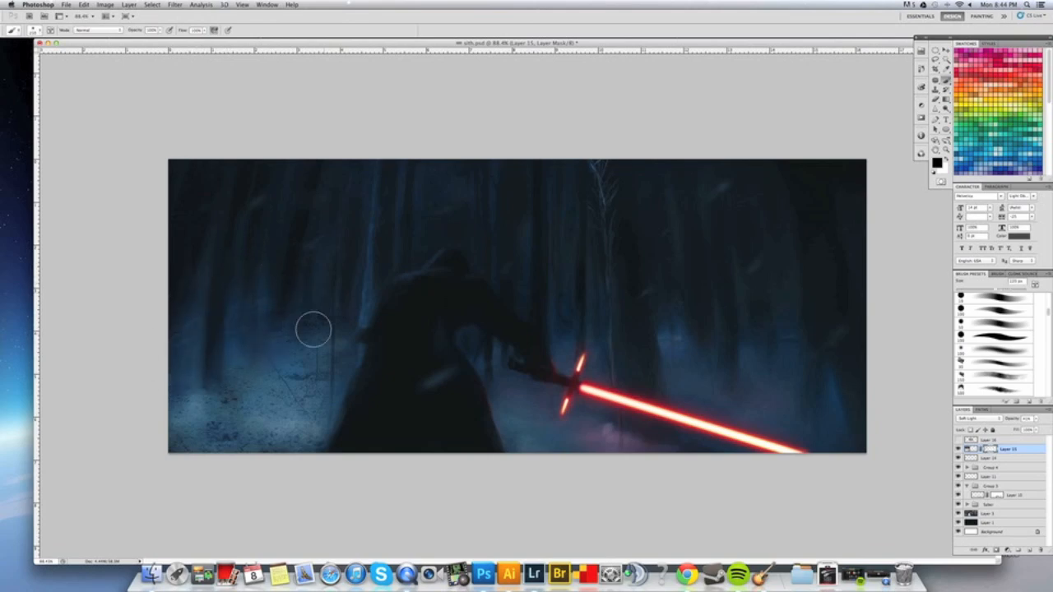
{"action": "key", "text": "bracketright"}
{"action": "key", "text": "bracketright"}
{"action": "key", "text": "bracketright"}
{"action": "key", "text": "bracketright"}
{"action": "key", "text": "bracketright"}
{"action": "key", "text": "bracketright"}
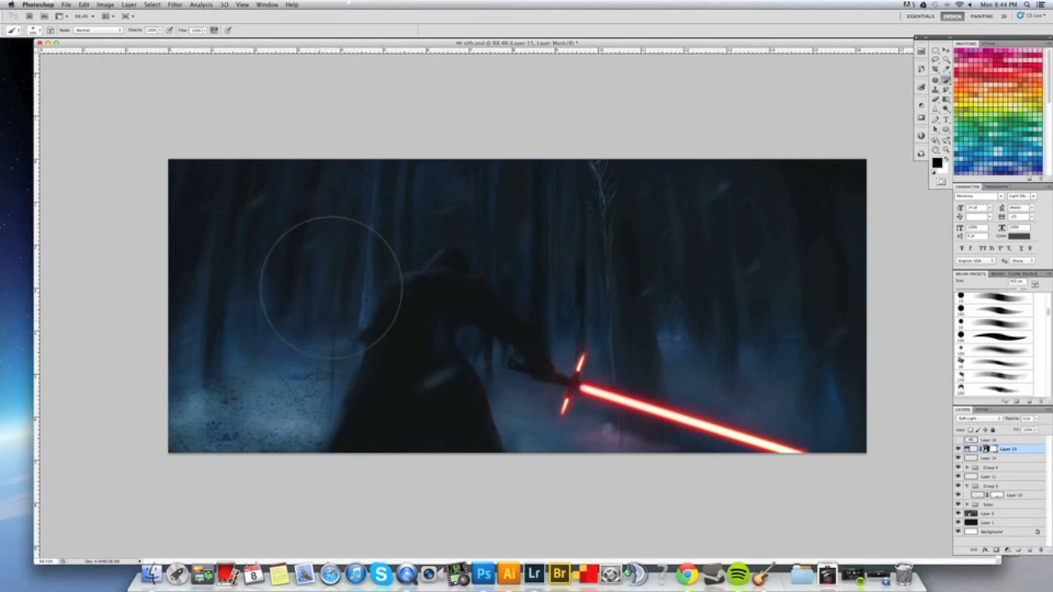
Soften the remaining snowy ground texture left of the figure on Layer 15's mask with a smaller soft brush.
{"action": "key", "text": "bracketleft"}
{"action": "key", "text": "bracketleft"}
{"action": "key", "text": "bracketleft"}
{"action": "key", "text": "bracketleft"}
{"action": "key", "text": "bracketleft"}
{"action": "key", "text": "bracketleft"}
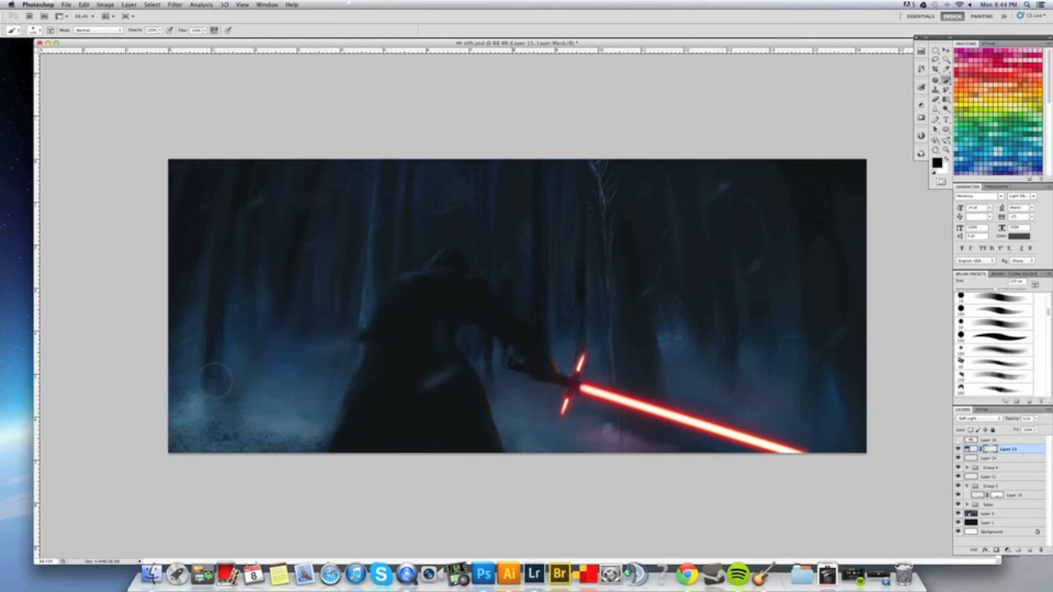
{"action": "mouse_move", "coordinate": [244, 360]}
{"action": "left_mouse_down"}
{"action": "mouse_move", "coordinate": [218, 406]}
{"action": "mouse_move", "coordinate": [217, 437]}
{"action": "mouse_move", "coordinate": [198, 377]}
{"action": "mouse_move", "coordinate": [213, 378]}
{"action": "mouse_move", "coordinate": [177, 418]}
{"action": "mouse_move", "coordinate": [231, 421]}
{"action": "mouse_move", "coordinate": [271, 392]}
{"action": "mouse_move", "coordinate": [336, 404]}
{"action": "mouse_move", "coordinate": [299, 435]}
{"action": "mouse_move", "coordinate": [234, 453]}
{"action": "mouse_move", "coordinate": [279, 446]}
{"action": "mouse_move", "coordinate": [286, 437]}
{"action": "mouse_move", "coordinate": [262, 433]}
{"action": "mouse_move", "coordinate": [222, 443]}
{"action": "mouse_move", "coordinate": [181, 432]}
{"action": "mouse_move", "coordinate": [183, 441]}
{"action": "mouse_move", "coordinate": [305, 448]}
{"action": "mouse_move", "coordinate": [296, 393]}
{"action": "mouse_move", "coordinate": [311, 369]}
{"action": "mouse_move", "coordinate": [266, 395]}
{"action": "mouse_move", "coordinate": [236, 360]}
{"action": "mouse_move", "coordinate": [320, 409]}
{"action": "mouse_move", "coordinate": [323, 432]}
{"action": "mouse_move", "coordinate": [262, 454]}
{"action": "mouse_move", "coordinate": [229, 447]}
{"action": "mouse_move", "coordinate": [204, 379]}
{"action": "mouse_move", "coordinate": [185, 436]}
{"action": "mouse_move", "coordinate": [194, 420]}
{"action": "mouse_move", "coordinate": [341, 439]}
{"action": "left_mouse_up"}
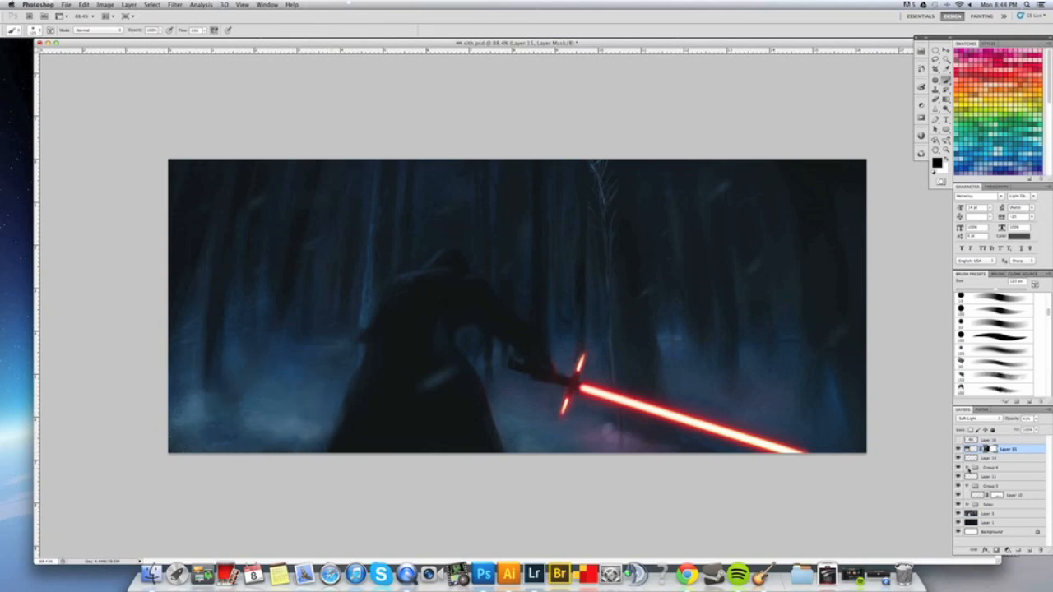
Duplicate Layer 15 and delete the layer mask from the copy.
{"action": "left_click", "coordinate": [958, 441]}
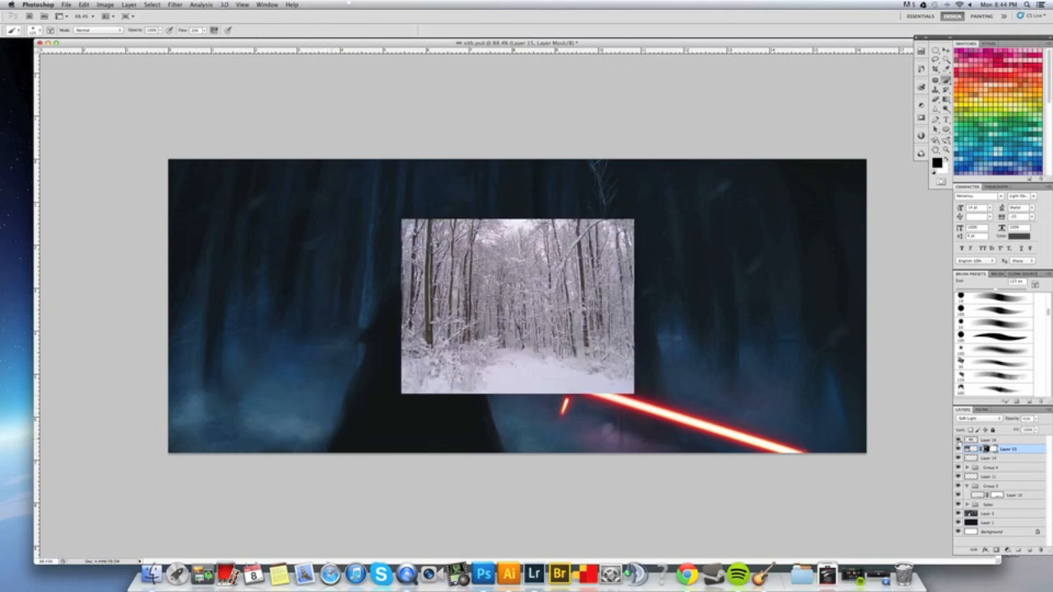
{"action": "left_click", "coordinate": [958, 441]}
{"action": "key", "text": "super+j"}
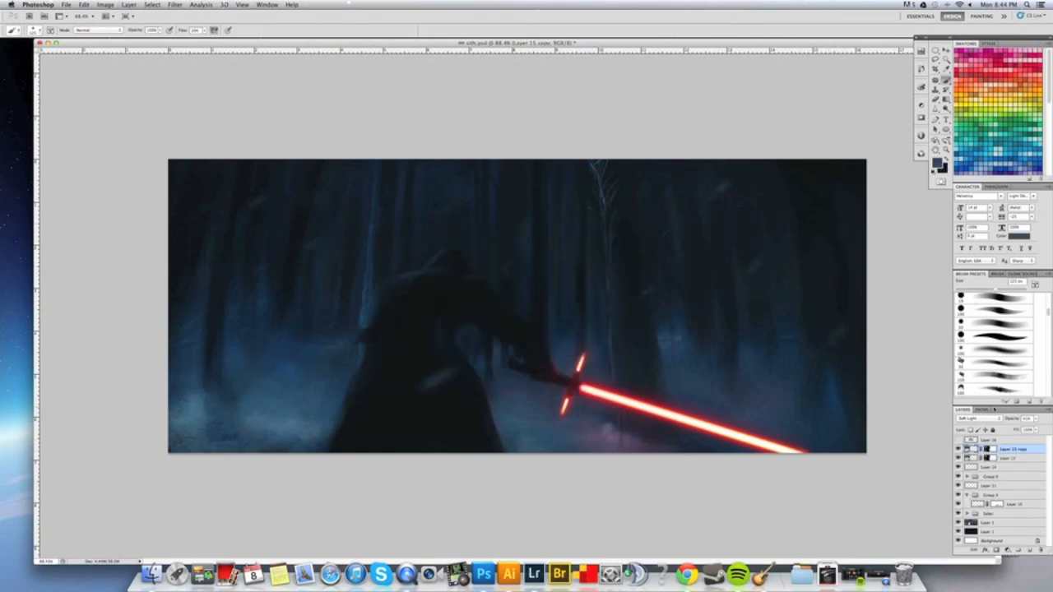
{"action": "right_click", "coordinate": [987, 449]}
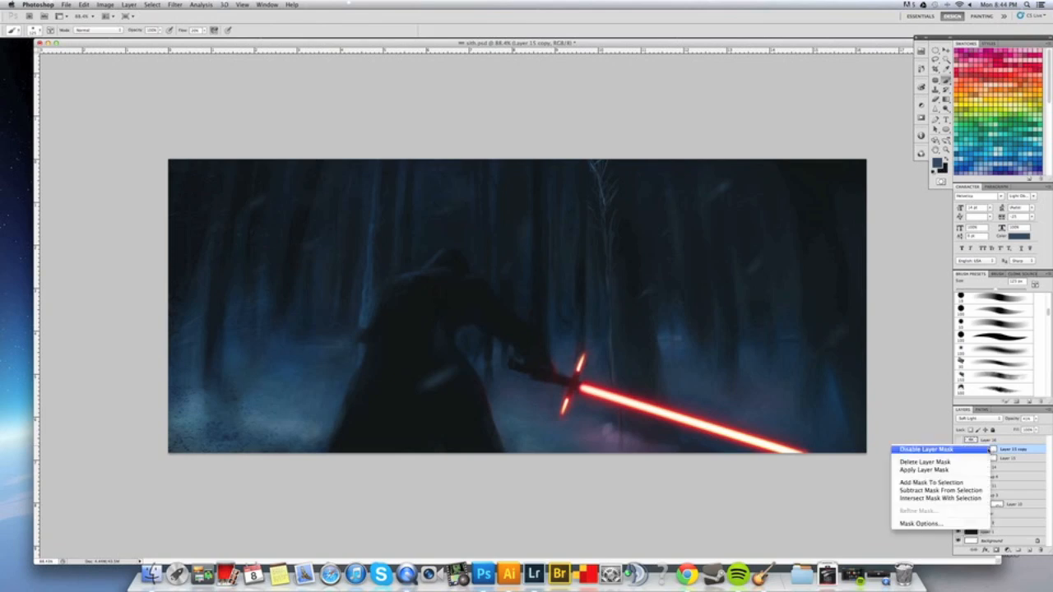
{"action": "left_click", "coordinate": [981, 463]}
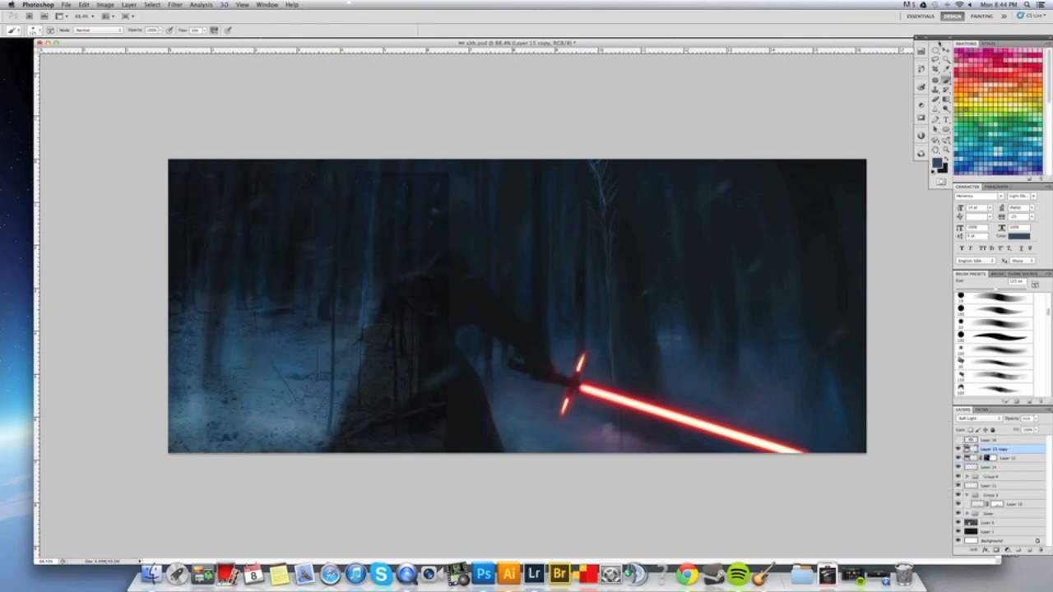
Move the Layer 15 copy to the right side of the painting, behind the lightsaber and over the misty ground.
{"action": "left_click", "coordinate": [945, 51]}
{"action": "left_click_drag", "start_coordinate": [511, 312], "coordinate": [800, 332]}
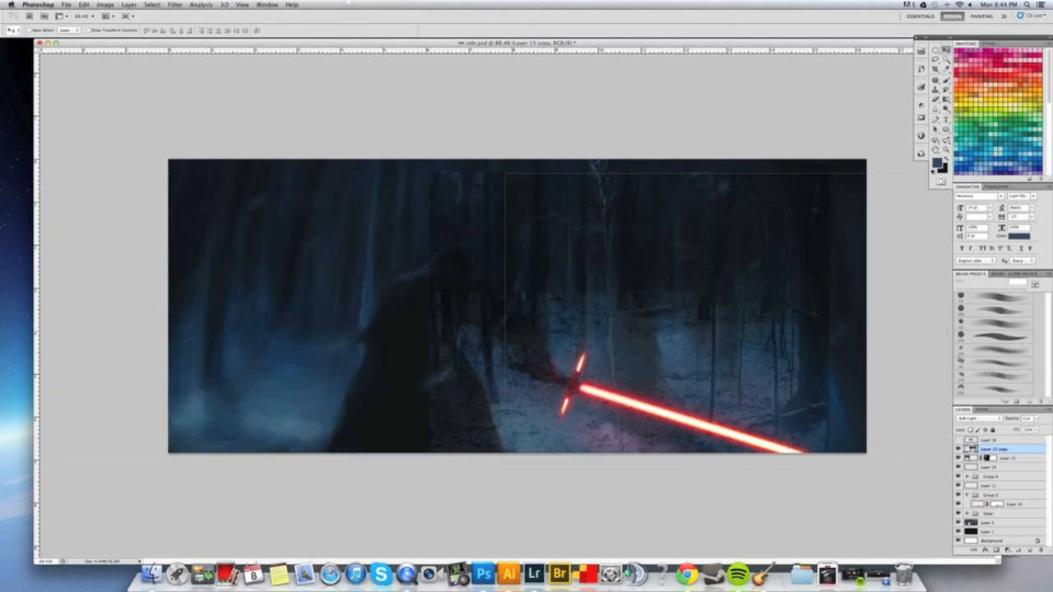
{"action": "key", "text": "super+z"}
{"action": "left_click_drag", "start_coordinate": [335, 381], "coordinate": [761, 424]}
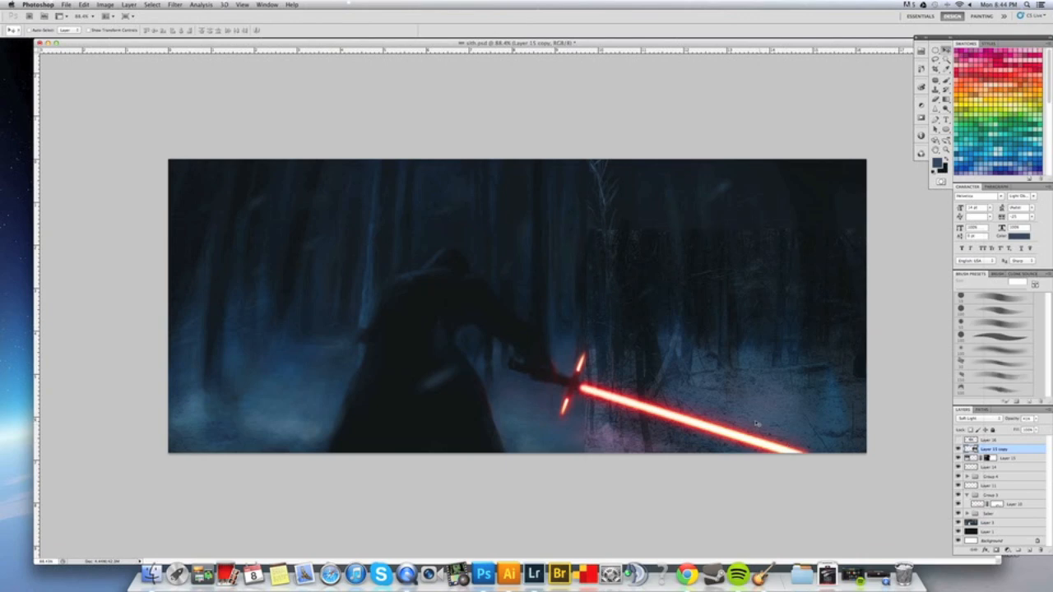
Add a mask to the Layer 15 copy and paint black to fade its texture over the right-hand trees and around the saber.
{"action": "left_click", "coordinate": [998, 551]}
{"action": "left_click", "coordinate": [946, 82]}
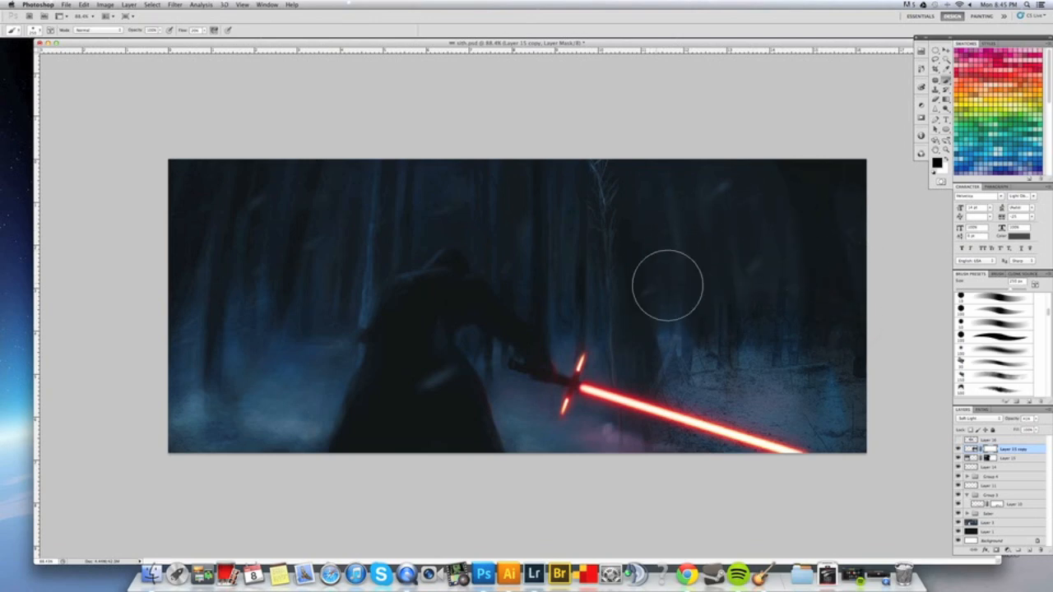
{"action": "key", "text": "bracketleft"}
{"action": "key", "text": "bracketleft"}
{"action": "key", "text": "bracketleft"}
{"action": "key", "text": "bracketleft"}
{"action": "key", "text": "bracketleft"}
{"action": "key", "text": "bracketleft"}
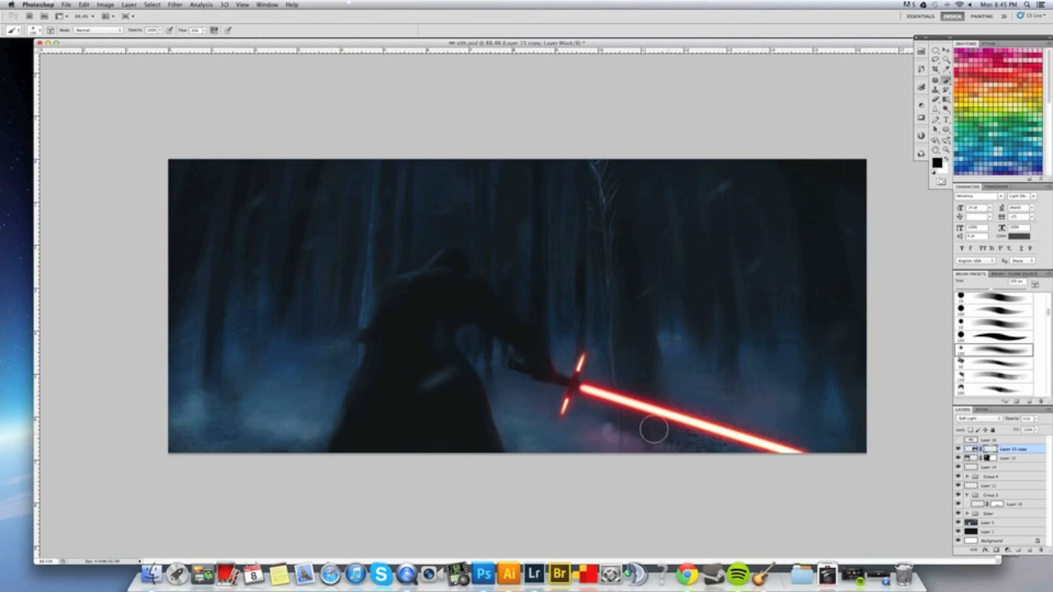
{"action": "left_click_drag", "start_coordinate": [661, 397], "coordinate": [578, 350]}
Show the second snowy forest photo on Layer 16, desaturate it, and set its blend mode to Soft Light after trying Screen.
{"action": "key", "text": "super+space"}
{"action": "double_click", "coordinate": [997, 442]}
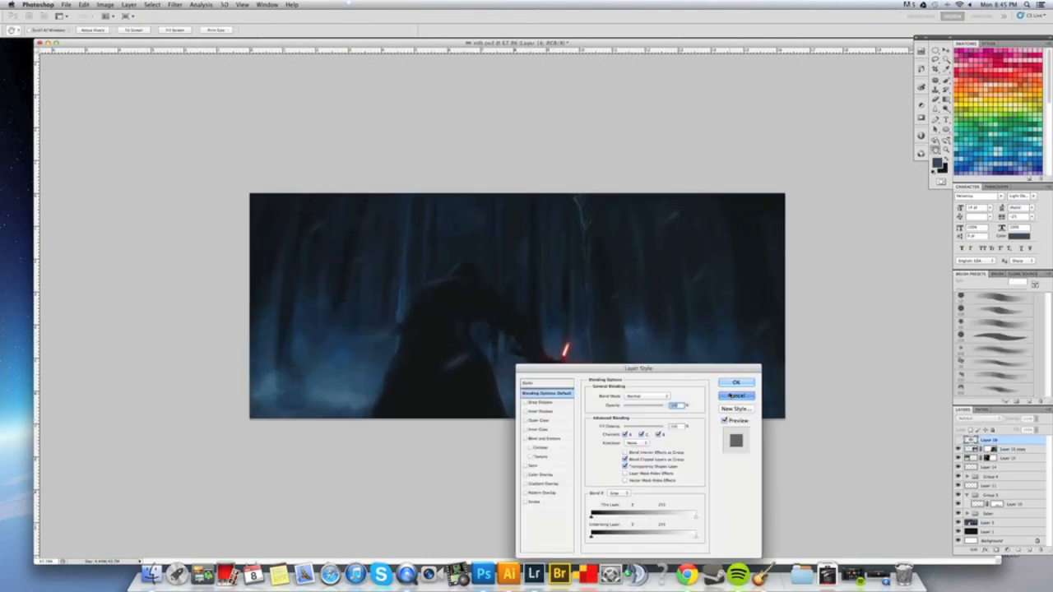
{"action": "left_click", "coordinate": [736, 383]}
{"action": "key", "text": "b"}
{"action": "left_click", "coordinate": [958, 442]}
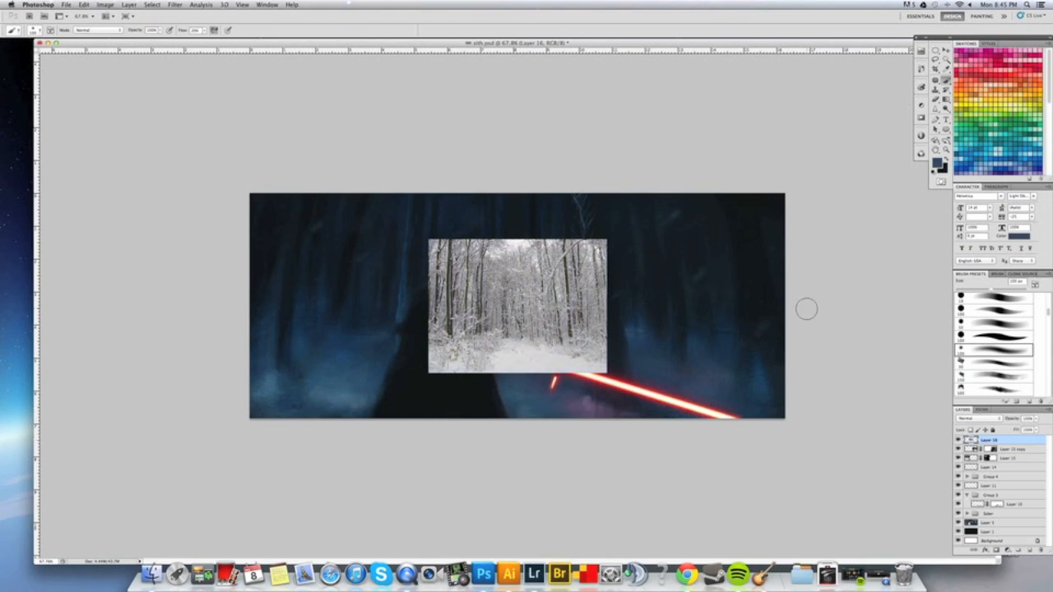
{"action": "left_click", "coordinate": [977, 418]}
{"action": "left_click", "coordinate": [979, 472]}
{"action": "left_click", "coordinate": [984, 419]}
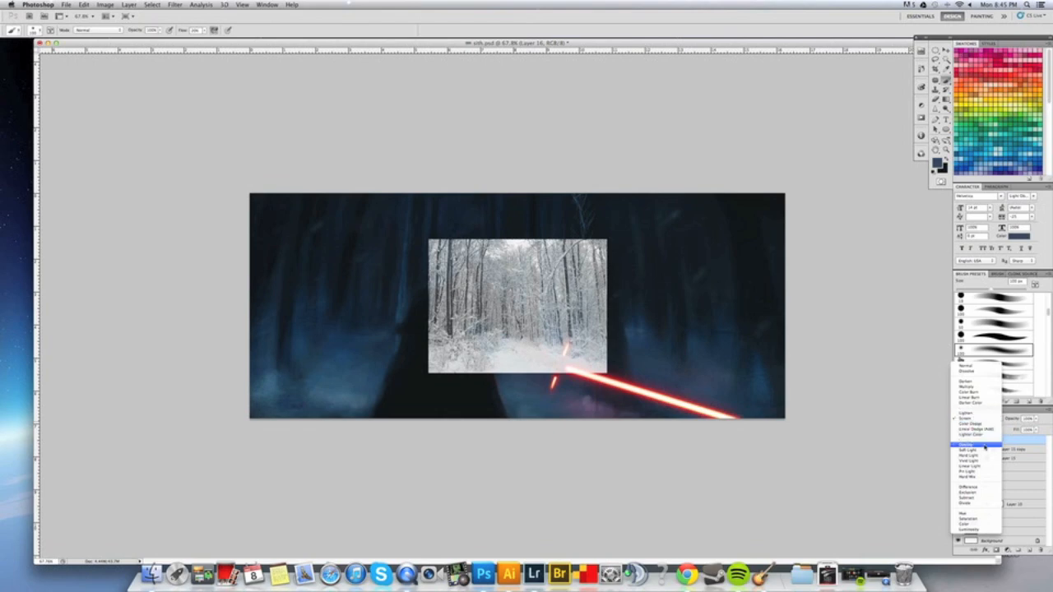
{"action": "left_click", "coordinate": [979, 450]}
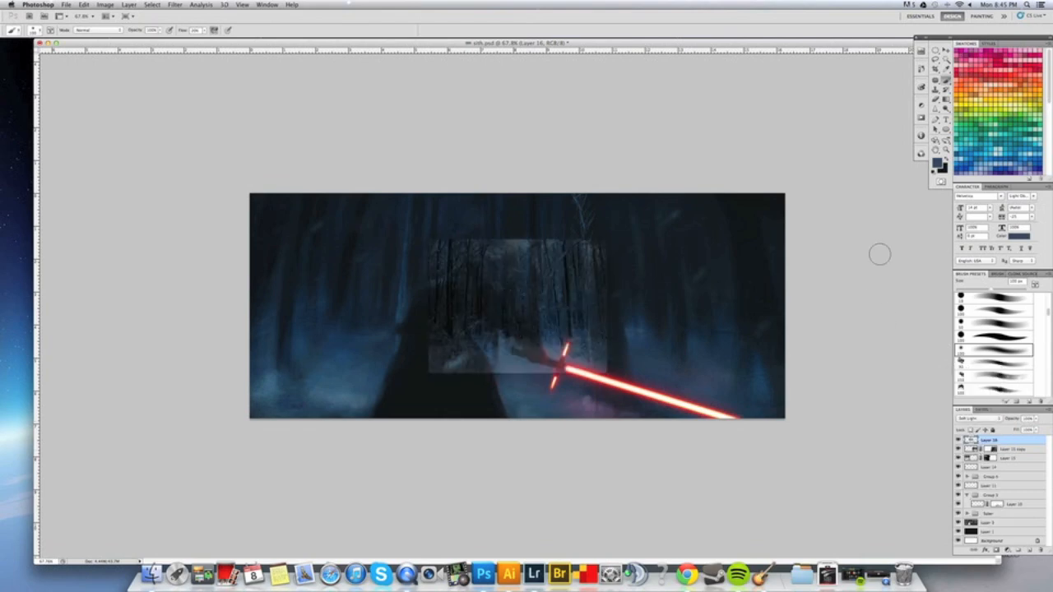
Enlarge the Layer 16 forest photo to span the whole canvas width and reposition it over the painting.
{"action": "left_click", "coordinate": [945, 50]}
{"action": "key", "text": "super+t"}
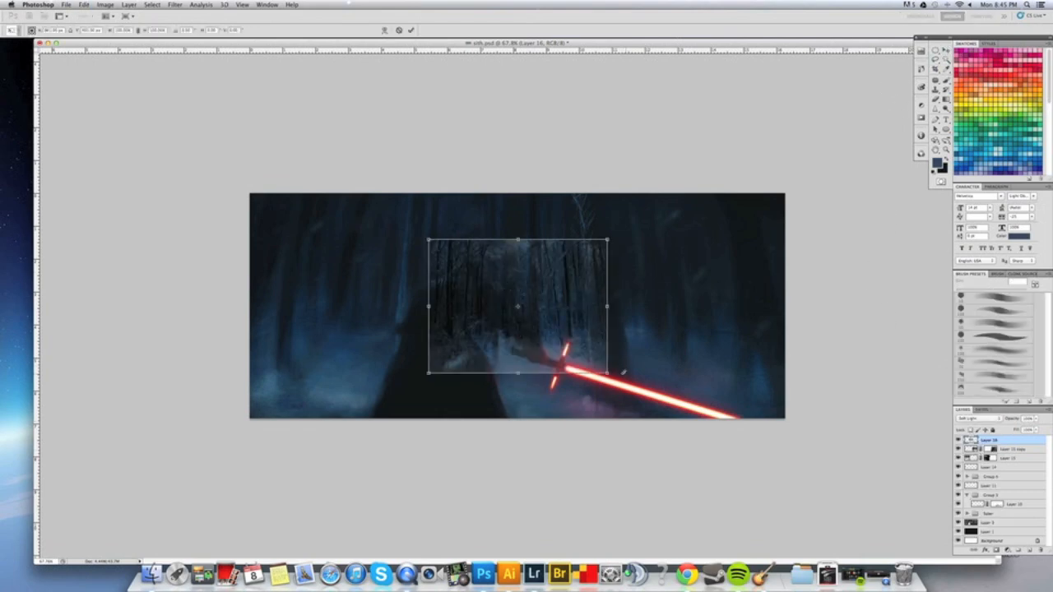
{"action": "left_click_drag", "start_coordinate": [608, 372], "coordinate": [808, 523]}
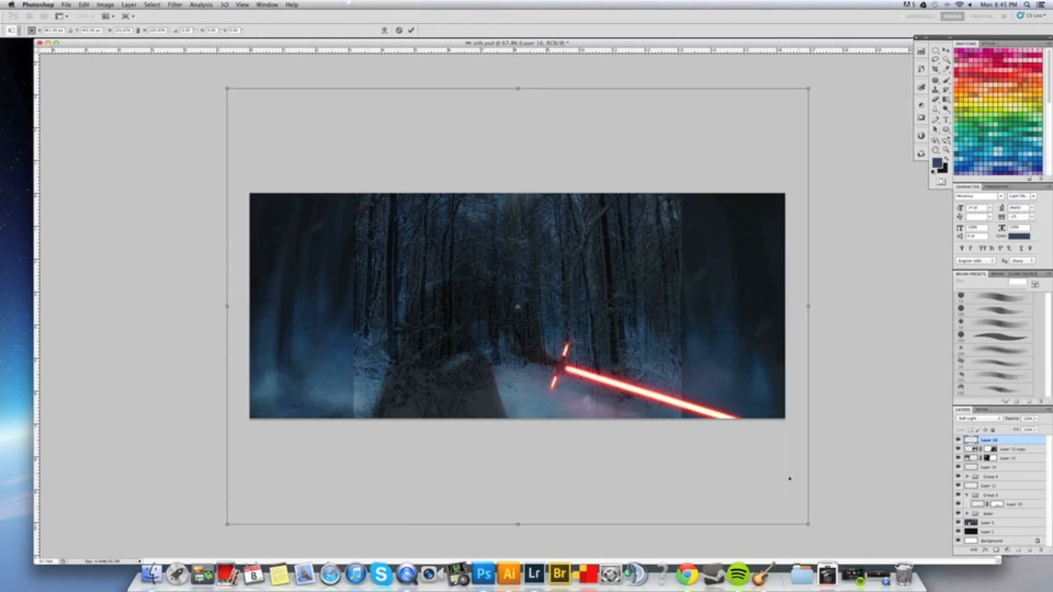
{"action": "left_click_drag", "start_coordinate": [690, 457], "coordinate": [670, 379]}
{"action": "key", "text": "Return"}
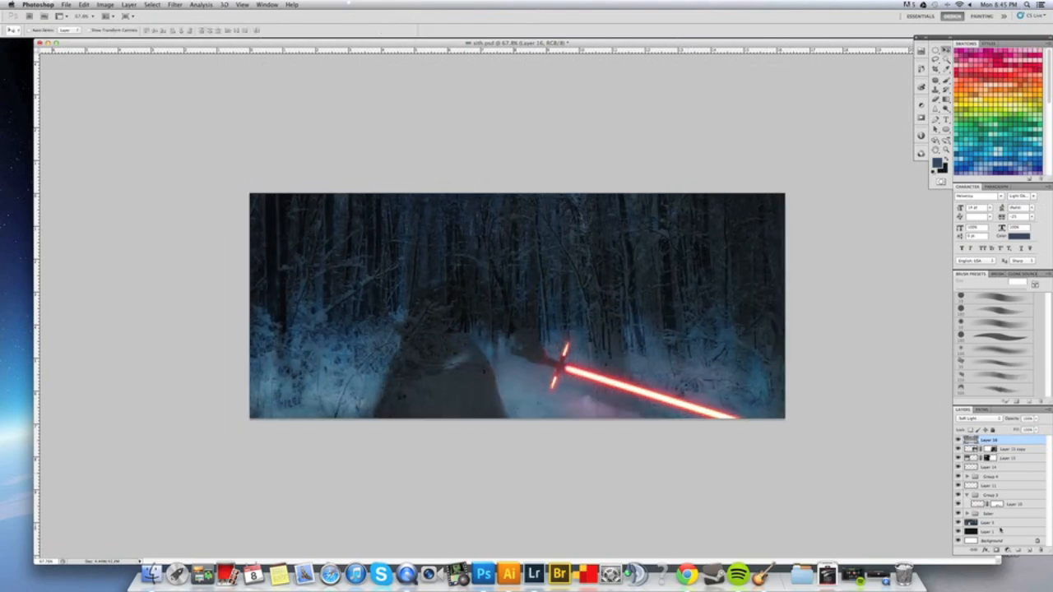
Add a mask to Layer 16 and paint black over the hooded figure and sword arm with an enlarged soft brush.
{"action": "left_click", "coordinate": [997, 550]}
{"action": "left_click", "coordinate": [946, 79]}
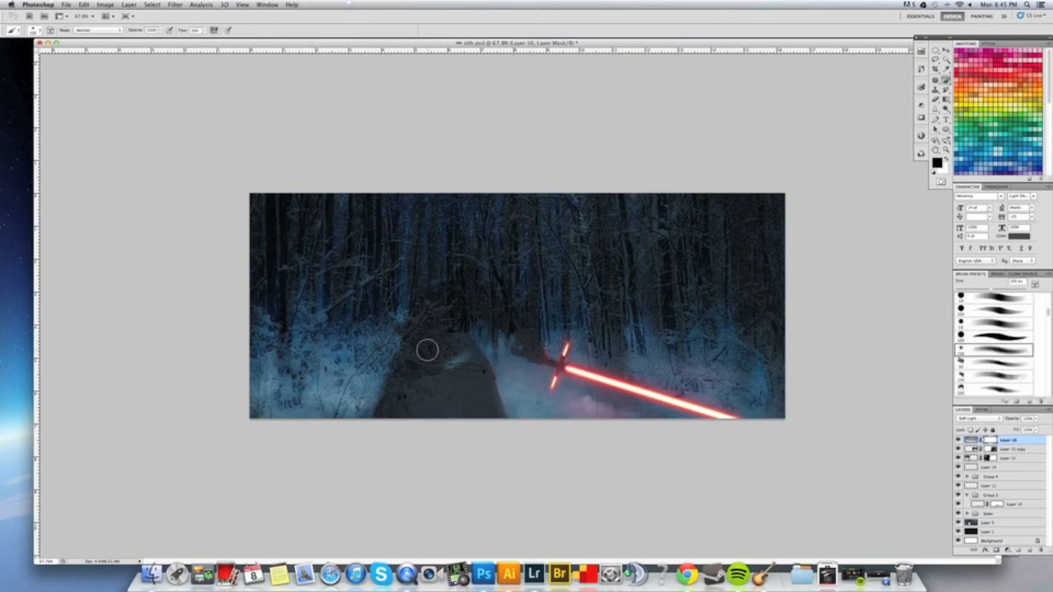
{"action": "key", "text": "]"}
{"action": "key", "text": "]"}
{"action": "key", "text": "]"}
{"action": "key", "text": "]"}
{"action": "key", "text": "]"}
{"action": "key", "text": "]"}
{"action": "mouse_move", "coordinate": [425, 418]}
{"action": "left_mouse_down"}
{"action": "mouse_move", "coordinate": [454, 297]}
{"action": "mouse_move", "coordinate": [423, 399]}
{"action": "mouse_move", "coordinate": [470, 308]}
{"action": "mouse_move", "coordinate": [454, 316]}
{"action": "mouse_move", "coordinate": [458, 334]}
{"action": "mouse_move", "coordinate": [498, 394]}
{"action": "mouse_move", "coordinate": [494, 366]}
{"action": "mouse_move", "coordinate": [519, 378]}
{"action": "mouse_move", "coordinate": [557, 364]}
{"action": "left_mouse_up"}
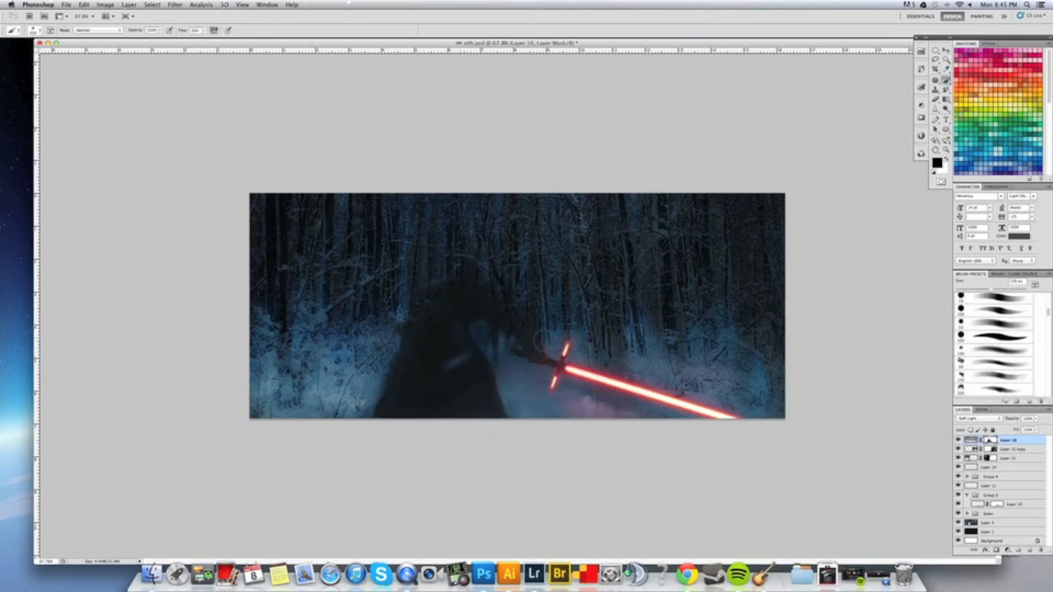
Fade the Layer 16 texture over the trees and snow left of the figure by painting black on its mask with a larger brush.
{"action": "key", "text": "]"}
{"action": "key", "text": "]"}
{"action": "key", "text": "]"}
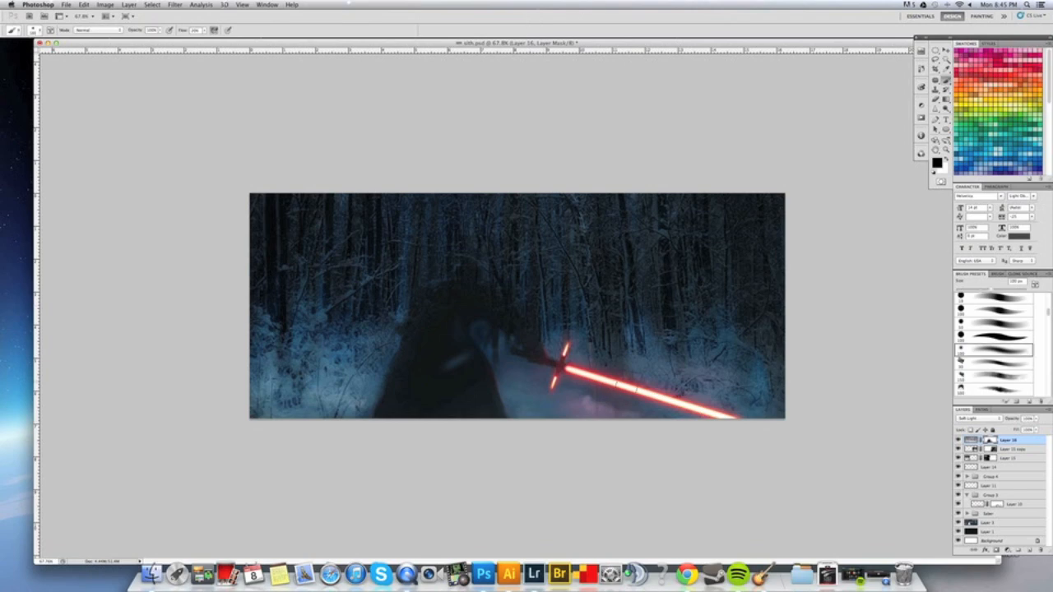
{"action": "key", "text": "]"}
{"action": "key", "text": "]"}
{"action": "key", "text": "]"}
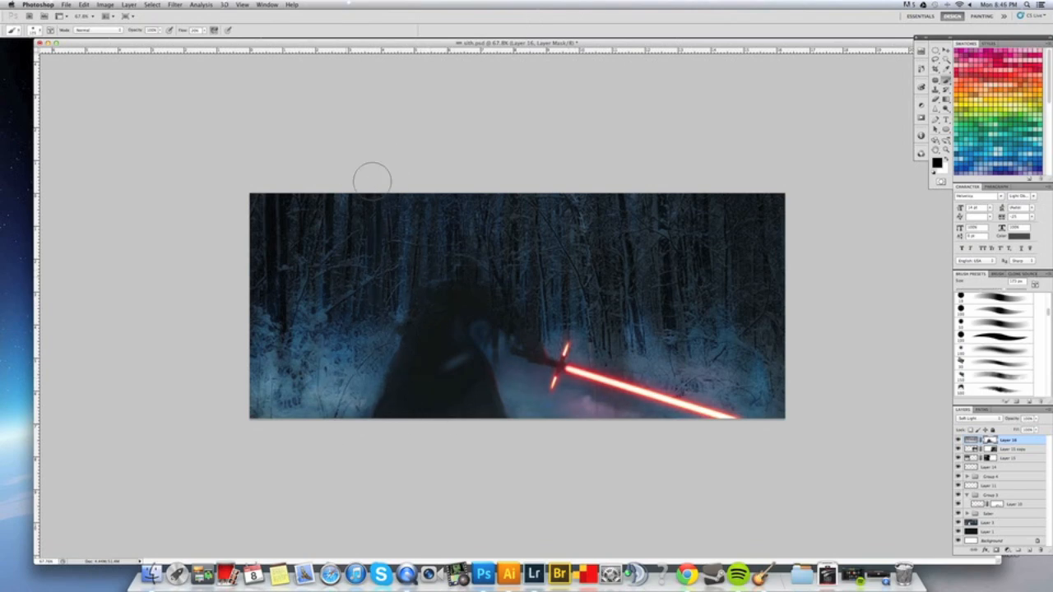
{"action": "left_click", "coordinate": [1010, 460], "text": "shift"}
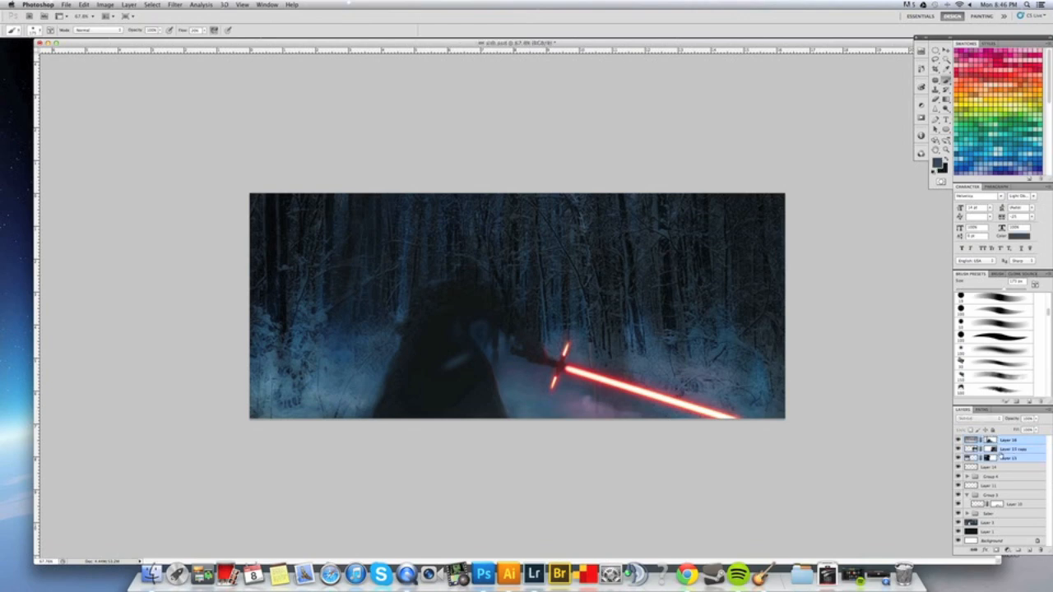
{"action": "left_click", "coordinate": [1012, 441]}
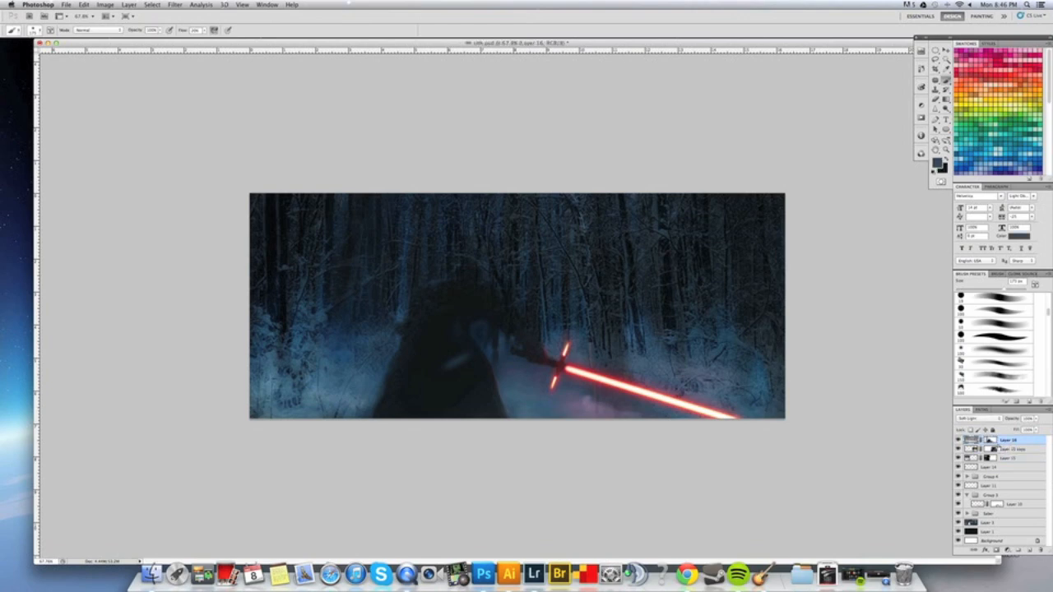
{"action": "left_click", "coordinate": [991, 441]}
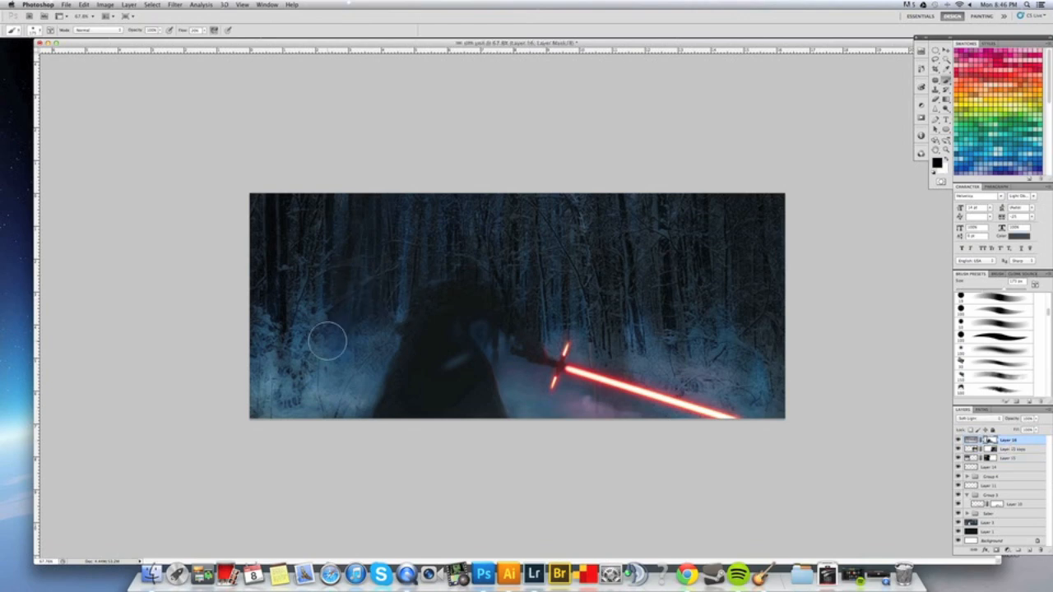
{"action": "mouse_move", "coordinate": [304, 368]}
{"action": "left_mouse_down"}
{"action": "mouse_move", "coordinate": [304, 396]}
{"action": "mouse_move", "coordinate": [287, 219]}
{"action": "mouse_move", "coordinate": [317, 271]}
{"action": "mouse_move", "coordinate": [305, 362]}
{"action": "mouse_move", "coordinate": [256, 415]}
{"action": "mouse_move", "coordinate": [250, 408]}
{"action": "mouse_move", "coordinate": [339, 399]}
{"action": "mouse_move", "coordinate": [343, 363]}
{"action": "mouse_move", "coordinate": [387, 331]}
{"action": "mouse_move", "coordinate": [381, 308]}
{"action": "mouse_move", "coordinate": [366, 343]}
{"action": "mouse_move", "coordinate": [341, 257]}
{"action": "mouse_move", "coordinate": [279, 257]}
{"action": "mouse_move", "coordinate": [301, 212]}
{"action": "mouse_move", "coordinate": [307, 346]}
{"action": "mouse_move", "coordinate": [293, 349]}
{"action": "mouse_move", "coordinate": [268, 195]}
{"action": "mouse_move", "coordinate": [255, 208]}
{"action": "mouse_move", "coordinate": [266, 339]}
{"action": "mouse_move", "coordinate": [308, 422]}
{"action": "mouse_move", "coordinate": [339, 237]}
{"action": "mouse_move", "coordinate": [276, 370]}
{"action": "left_mouse_up"}
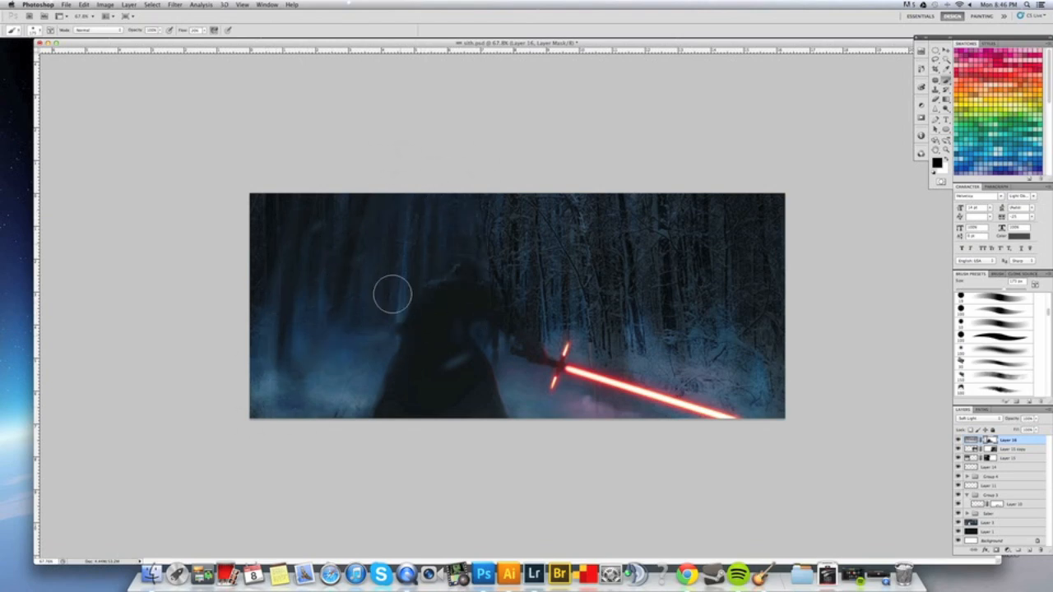
Fade the Layer 16 texture over the trees and snow right of the figure by painting black on its mask with varying brush sizes.
{"action": "mouse_move", "coordinate": [503, 211]}
{"action": "left_mouse_down"}
{"action": "mouse_move", "coordinate": [521, 211]}
{"action": "mouse_move", "coordinate": [488, 307]}
{"action": "mouse_move", "coordinate": [461, 206]}
{"action": "mouse_move", "coordinate": [511, 317]}
{"action": "mouse_move", "coordinate": [569, 195]}
{"action": "mouse_move", "coordinate": [606, 201]}
{"action": "mouse_move", "coordinate": [600, 332]}
{"action": "mouse_move", "coordinate": [614, 203]}
{"action": "mouse_move", "coordinate": [605, 380]}
{"action": "mouse_move", "coordinate": [577, 197]}
{"action": "mouse_move", "coordinate": [546, 272]}
{"action": "mouse_move", "coordinate": [617, 296]}
{"action": "mouse_move", "coordinate": [603, 239]}
{"action": "left_mouse_up"}
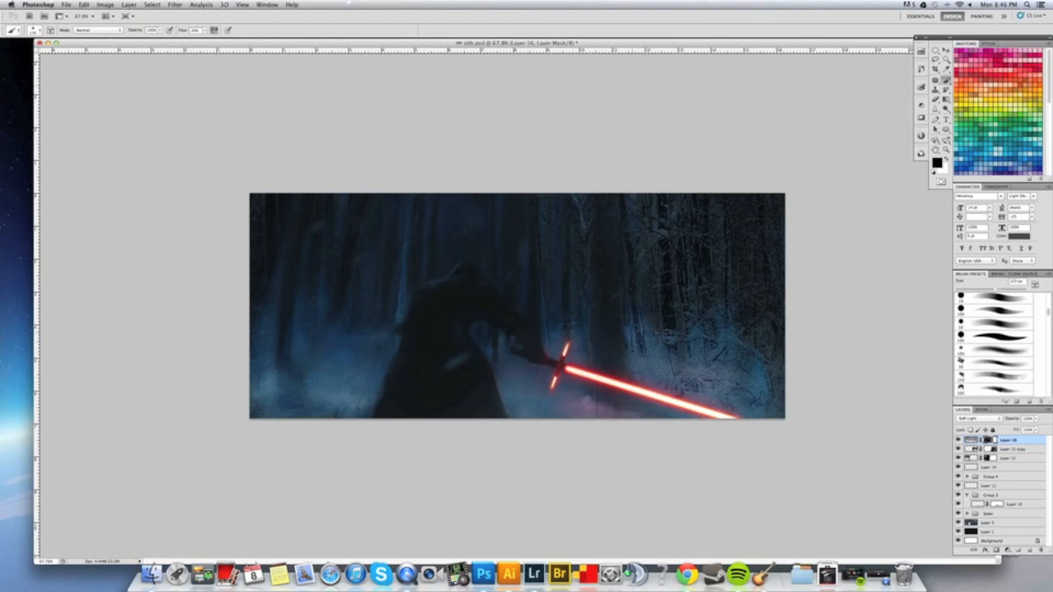
{"action": "mouse_move", "coordinate": [693, 323]}
{"action": "left_mouse_down"}
{"action": "mouse_move", "coordinate": [696, 261]}
{"action": "mouse_move", "coordinate": [712, 285]}
{"action": "mouse_move", "coordinate": [713, 204]}
{"action": "mouse_move", "coordinate": [712, 232]}
{"action": "mouse_move", "coordinate": [730, 263]}
{"action": "mouse_move", "coordinate": [737, 246]}
{"action": "mouse_move", "coordinate": [763, 345]}
{"action": "mouse_move", "coordinate": [770, 331]}
{"action": "mouse_move", "coordinate": [785, 381]}
{"action": "mouse_move", "coordinate": [798, 407]}
{"action": "left_mouse_up"}
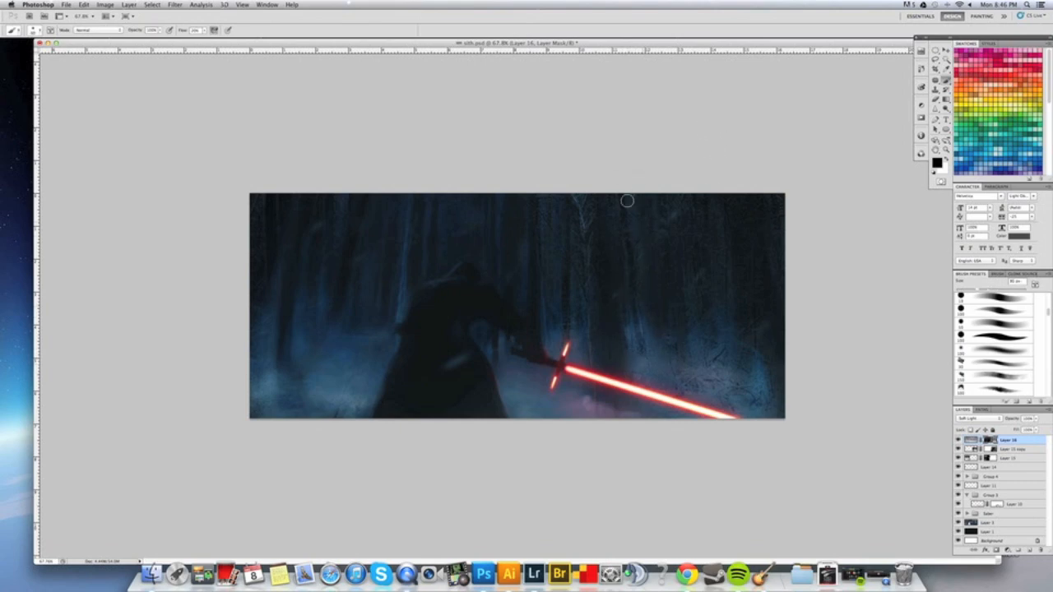
{"action": "key", "text": "bracketright"}
{"action": "key", "text": "bracketright"}
{"action": "key", "text": "bracketright"}
{"action": "key", "text": "bracketright"}
{"action": "key", "text": "bracketright"}
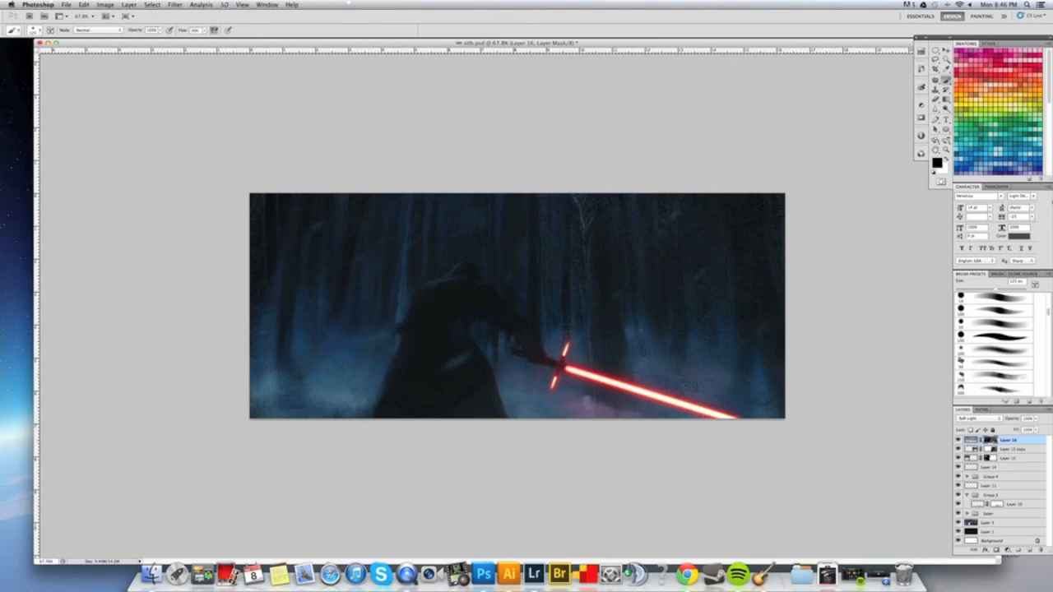
Add a new layer above Layer 16 and set up a textured brush at about 7 px for detail work.
{"action": "key", "text": "super+minus"}
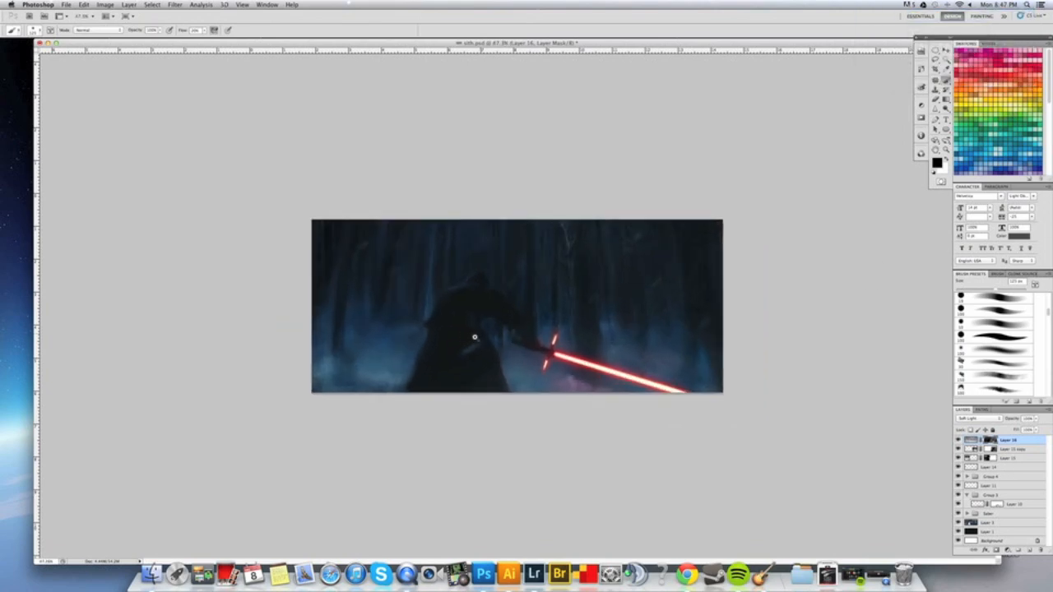
{"action": "key", "text": "super+plus"}
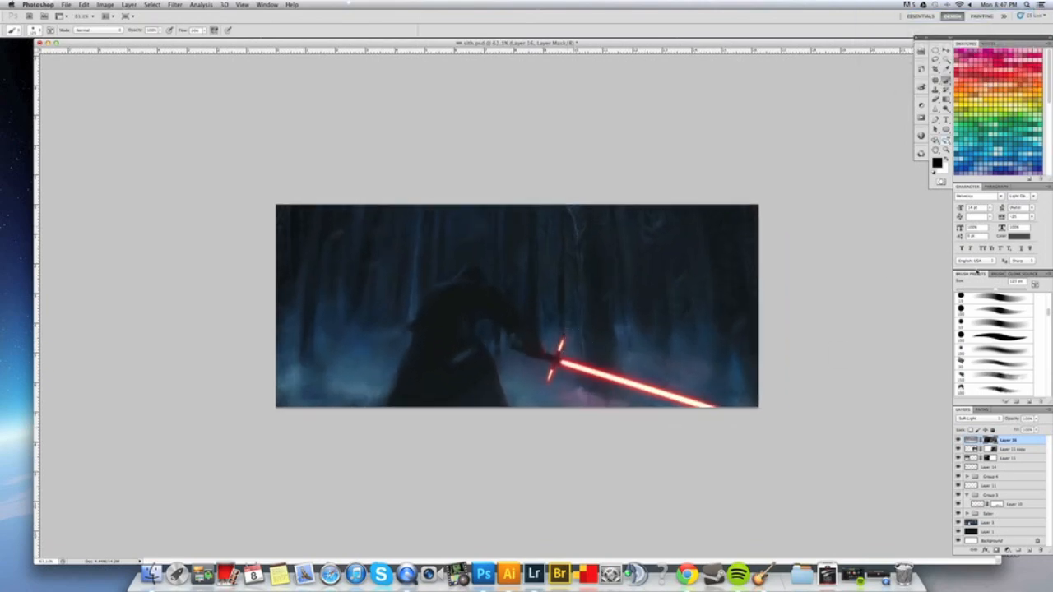
{"action": "left_click", "coordinate": [1028, 550]}
{"action": "left_click", "coordinate": [994, 336]}
{"action": "left_click", "coordinate": [994, 376]}
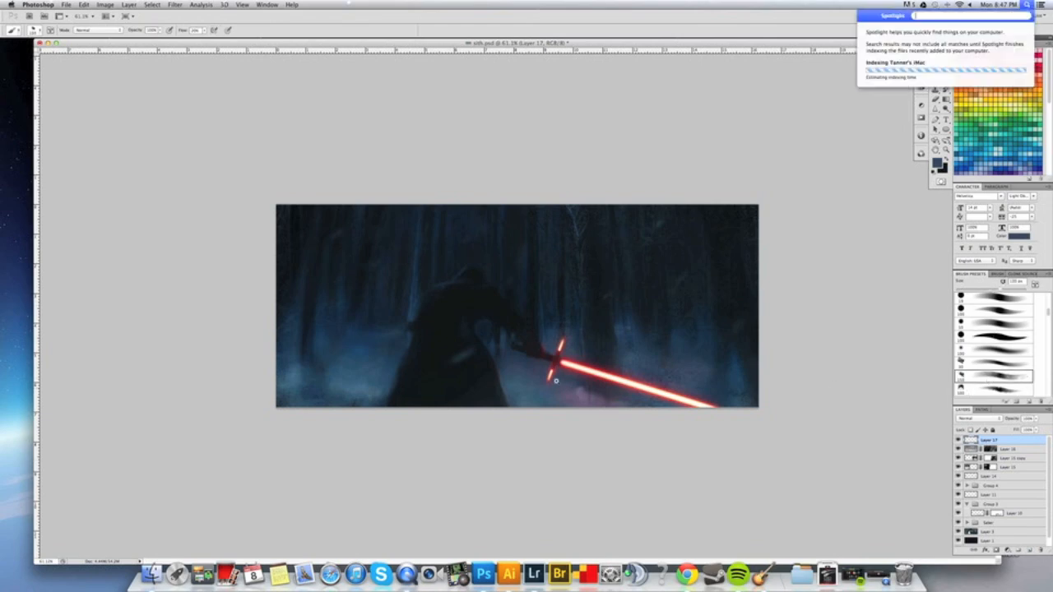
{"action": "key", "text": "super+plus"}
{"action": "key", "text": "super+plus"}
{"action": "key", "text": "bracketleft"}
{"action": "key", "text": "bracketleft"}
{"action": "key", "text": "bracketleft"}
{"action": "key", "text": "bracketleft"}
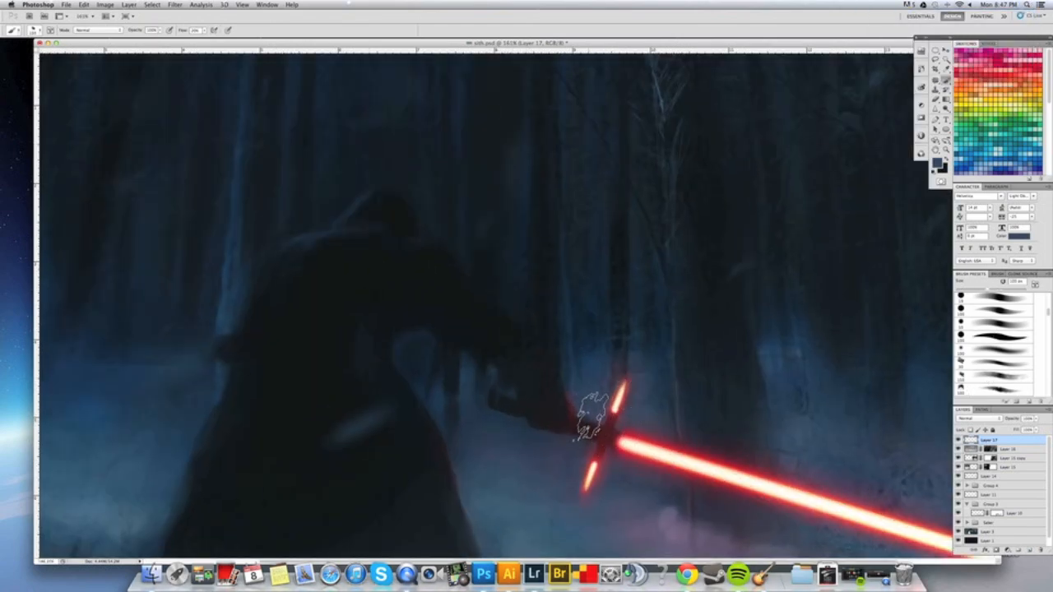
Paint thin red rim light along the figure's sleeve and sword hand with a dark red sampled from the saber.
{"action": "left_click", "coordinate": [582, 413], "text": "super"}
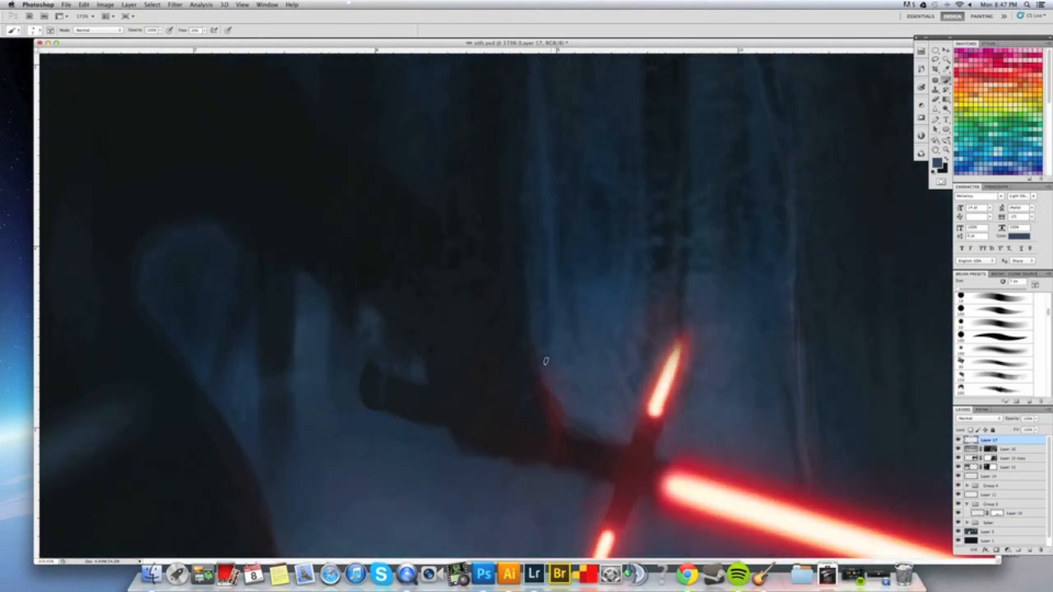
{"action": "left_click", "coordinate": [670, 376], "text": "alt"}
{"action": "left_click", "coordinate": [685, 477], "text": "alt"}
{"action": "left_click", "coordinate": [533, 370], "text": "alt"}
{"action": "scroll", "coordinate": [552, 428], "scroll_direction": "down", "scroll_amount": 10}
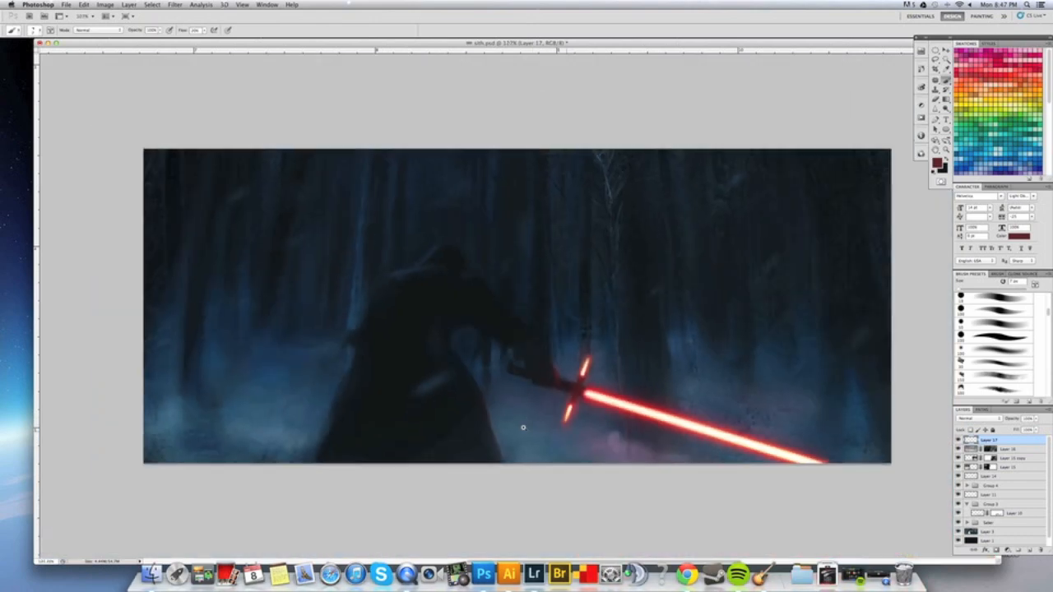
{"action": "scroll", "coordinate": [522, 425], "scroll_direction": "up", "scroll_amount": 8}
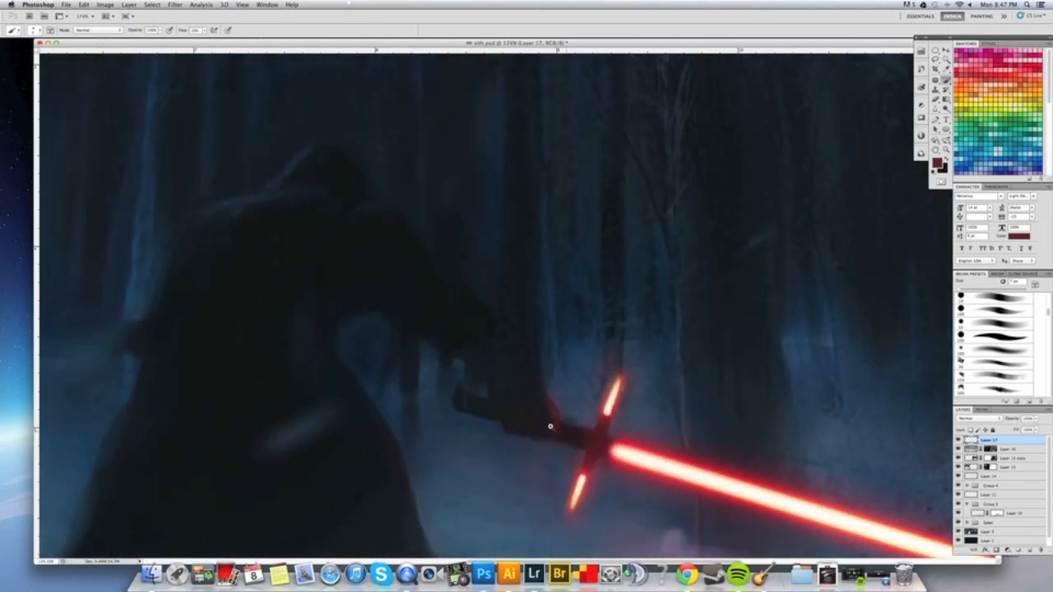
Touch up the edges around the sword hand and hilt with a dark blue sampled from beside the arm.
{"action": "left_click", "coordinate": [460, 374], "text": "alt"}
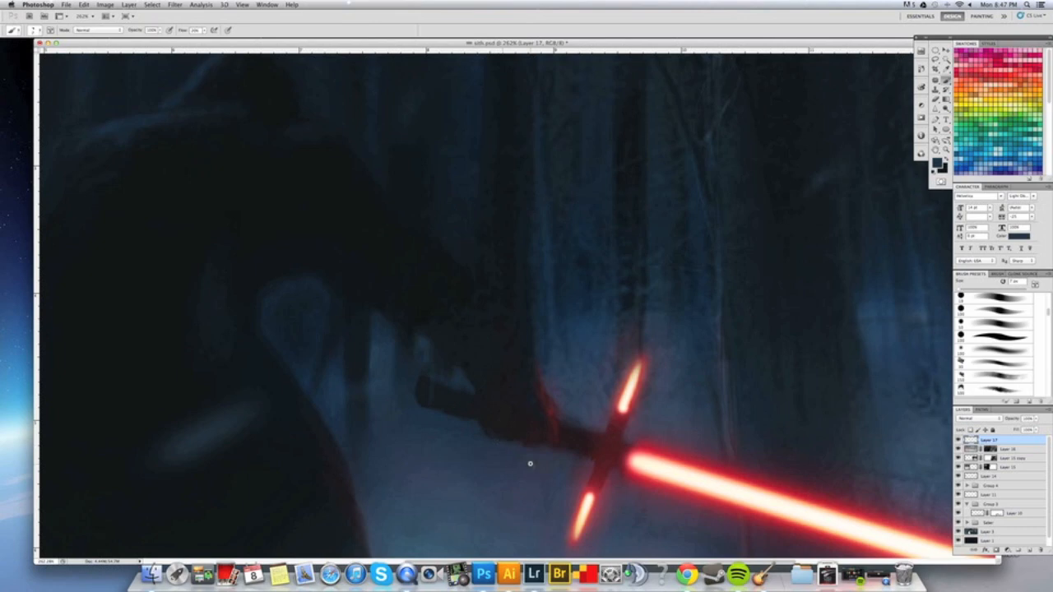
{"action": "scroll", "coordinate": [529, 473], "scroll_direction": "down", "scroll_amount": 6}
{"action": "scroll", "coordinate": [494, 463], "scroll_direction": "up", "scroll_amount": 2}
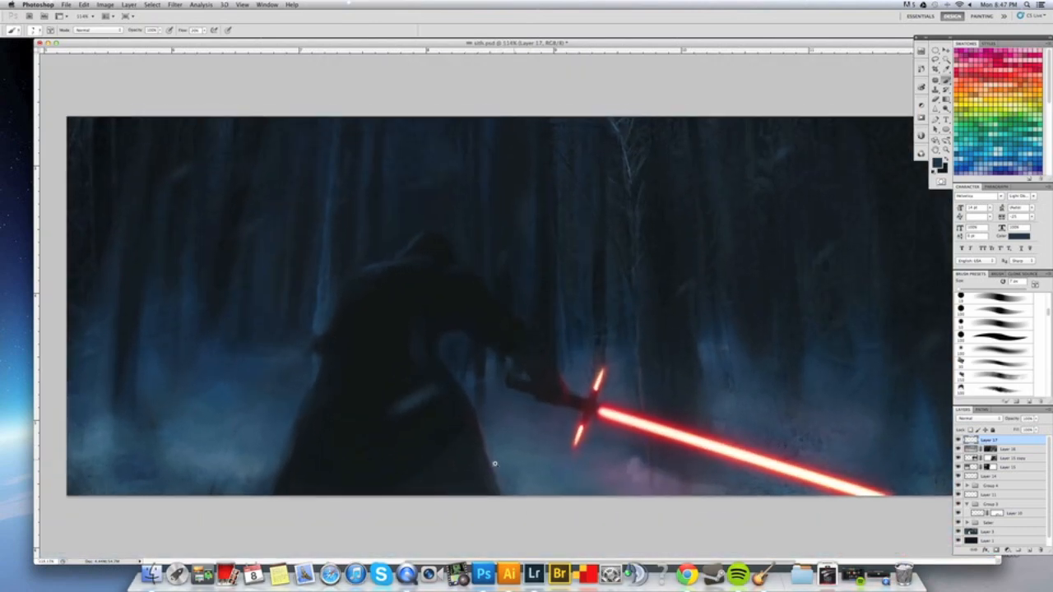
{"action": "scroll", "coordinate": [494, 464], "scroll_direction": "up", "scroll_amount": 4}
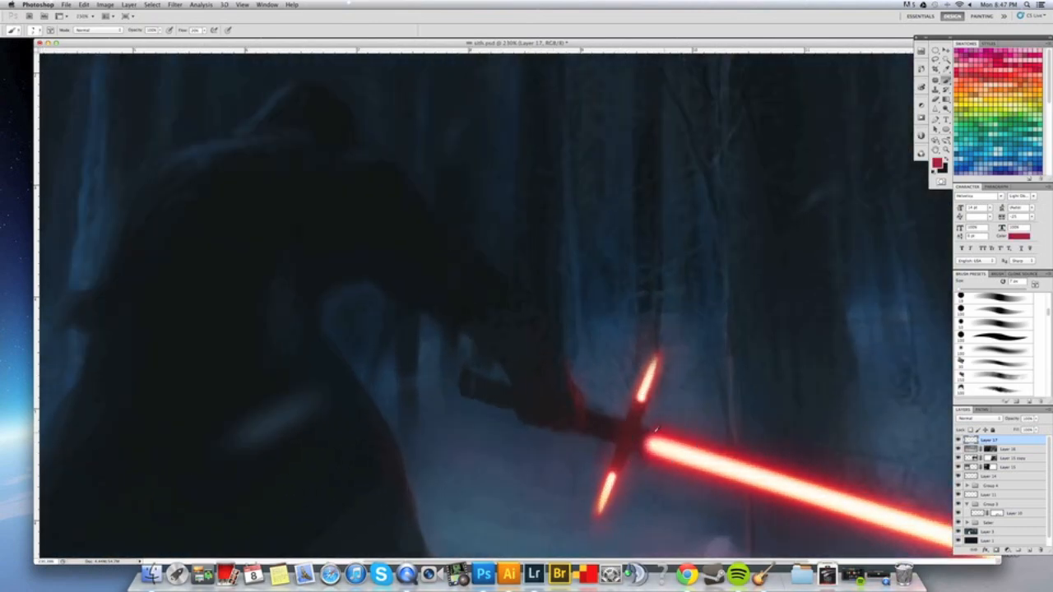
Strengthen the red glow on the sword hand and hilt using a saturated red and an enlarged textured brush.
{"action": "key", "text": "bracketright"}
{"action": "key", "text": "bracketright"}
{"action": "key", "text": "bracketright"}
{"action": "key", "text": "bracketright"}
{"action": "key", "text": "bracketright"}
{"action": "key", "text": "bracketright"}
{"action": "key", "text": "bracketright"}
{"action": "key", "text": "bracketright"}
{"action": "scroll", "coordinate": [580, 412], "scroll_direction": "down", "scroll_amount": 7}
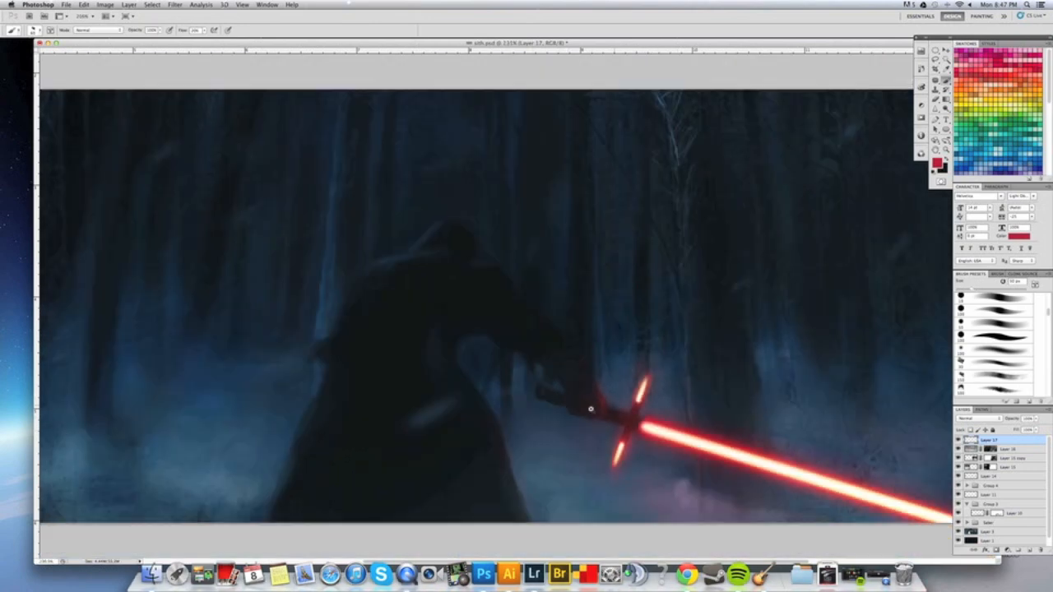
{"action": "scroll", "coordinate": [585, 428], "scroll_direction": "up", "scroll_amount": 3}
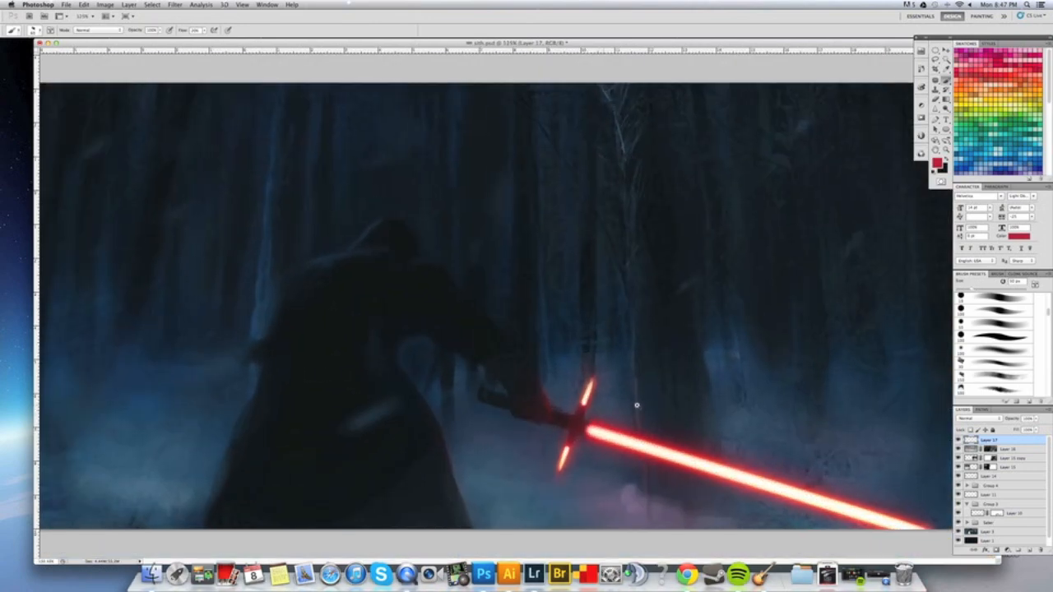
Repaint the pinkish smoke below the blade with sampled purple and blue tones, varying the textured brush size.
{"action": "left_click", "coordinate": [624, 500], "text": "alt"}
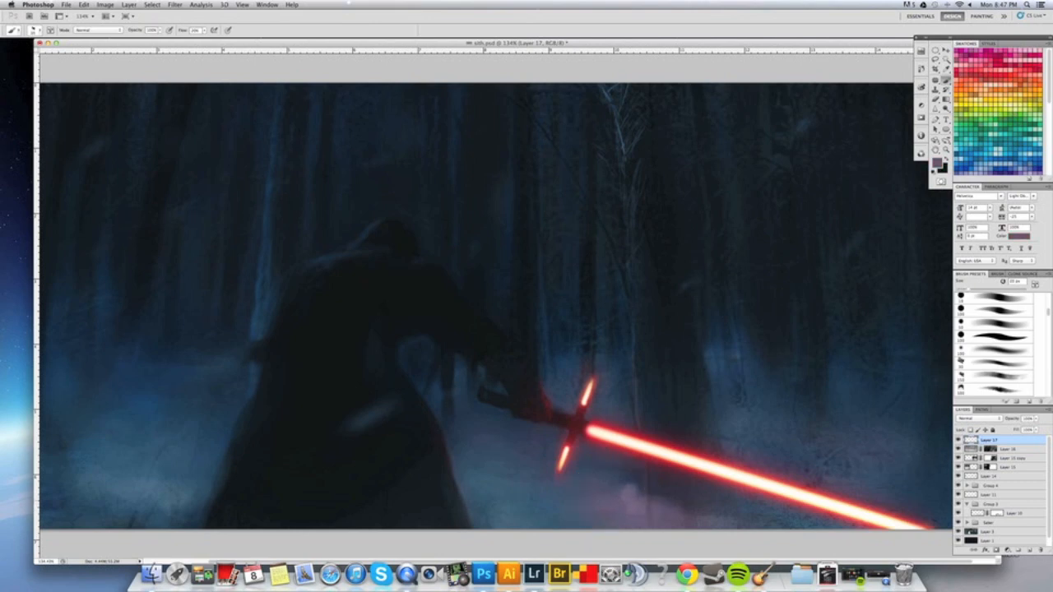
{"action": "left_click", "coordinate": [631, 480], "text": "alt"}
{"action": "left_click", "coordinate": [566, 500], "text": "alt"}
{"action": "left_click", "coordinate": [638, 479], "text": "alt"}
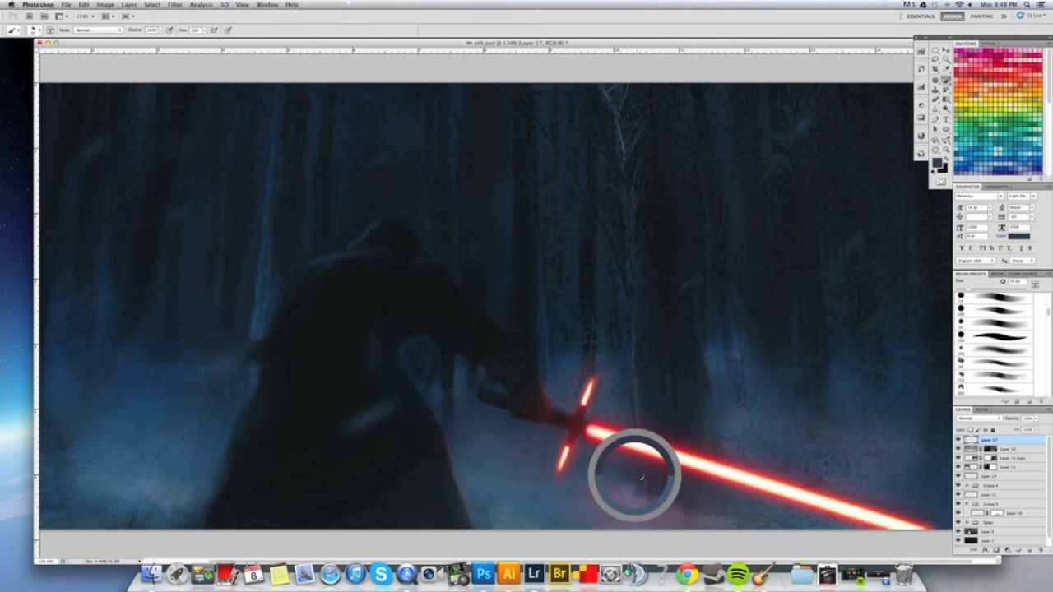
{"action": "left_click_drag", "start_coordinate": [648, 496], "coordinate": [630, 489]}
{"action": "key", "text": "["}
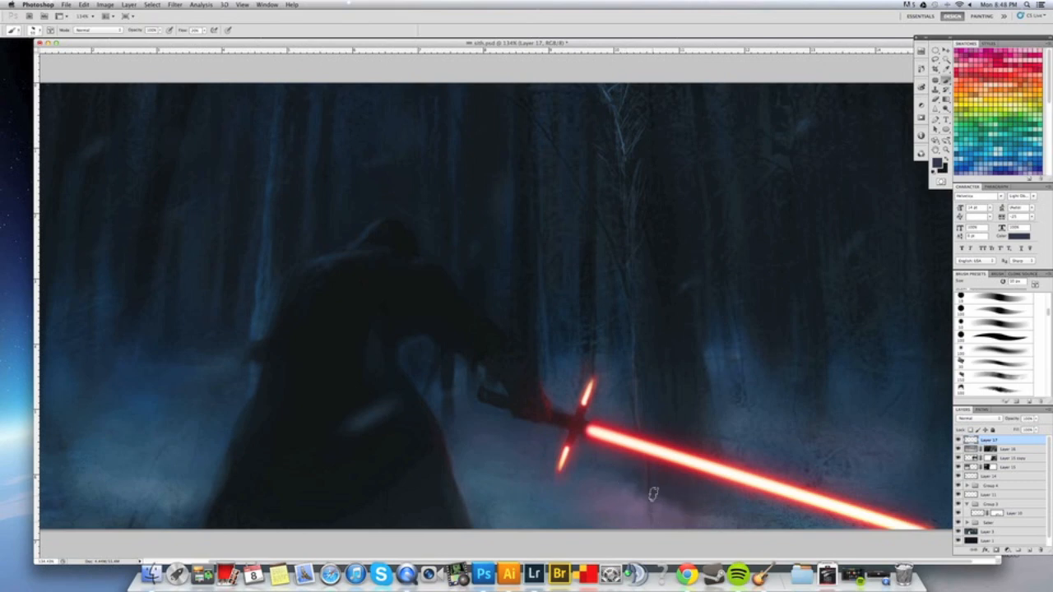
{"action": "key", "text": "]"}
{"action": "left_click_drag", "start_coordinate": [658, 513], "coordinate": [663, 492]}
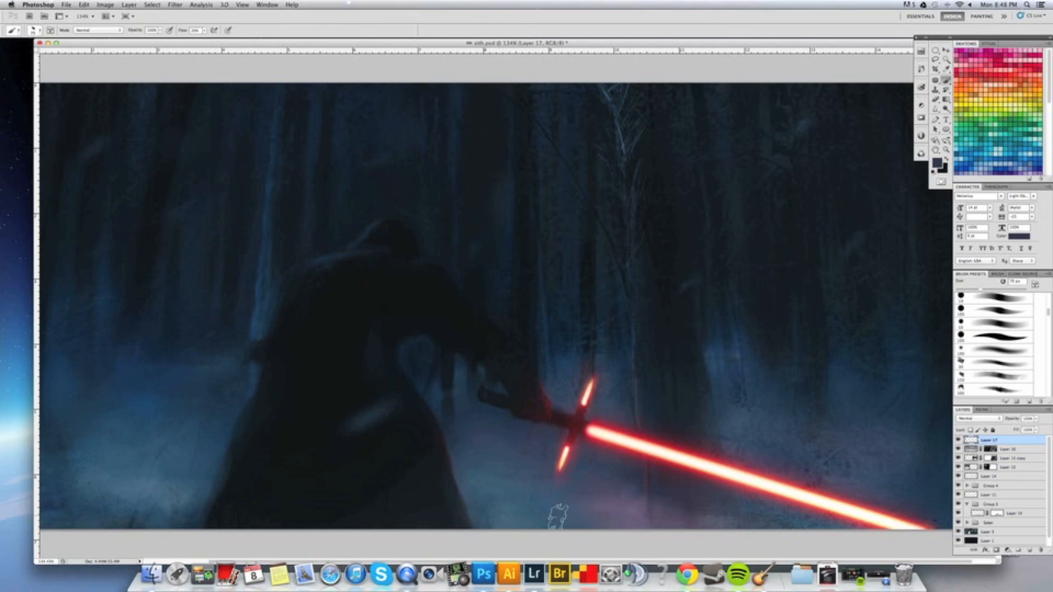
{"action": "key", "text": "["}
{"action": "key", "text": "["}
Darken the large tree trunk behind the blade with sampled dark tones, undoing a stray stroke along the way.
{"action": "left_click", "coordinate": [683, 379], "text": "alt"}
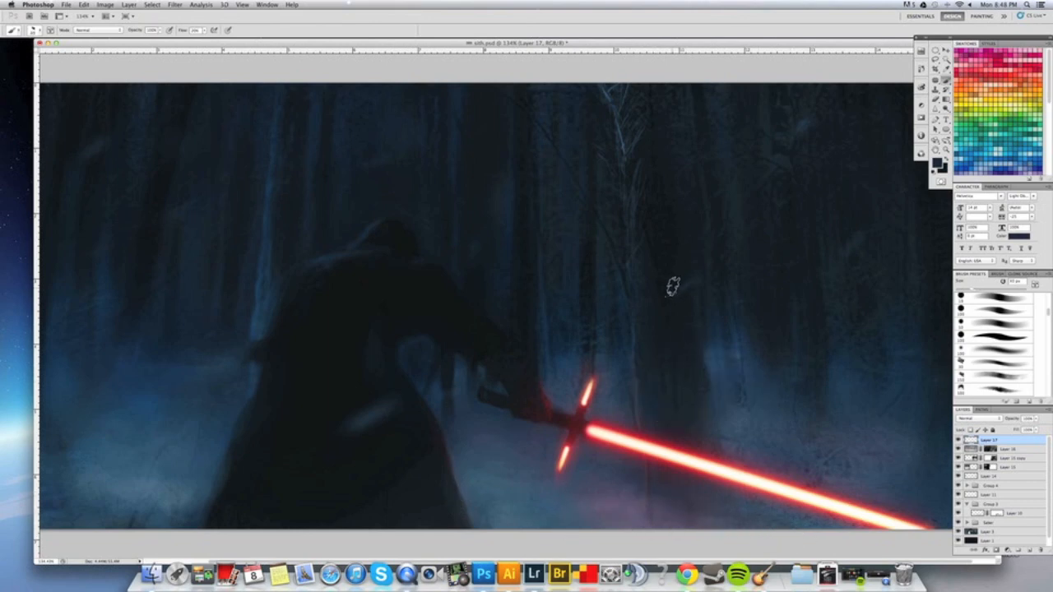
{"action": "left_click_drag", "start_coordinate": [667, 401], "coordinate": [645, 349]}
{"action": "key", "text": "]"}
{"action": "key", "text": "]"}
{"action": "left_click", "coordinate": [679, 141], "text": "alt"}
{"action": "key", "text": "super+z"}
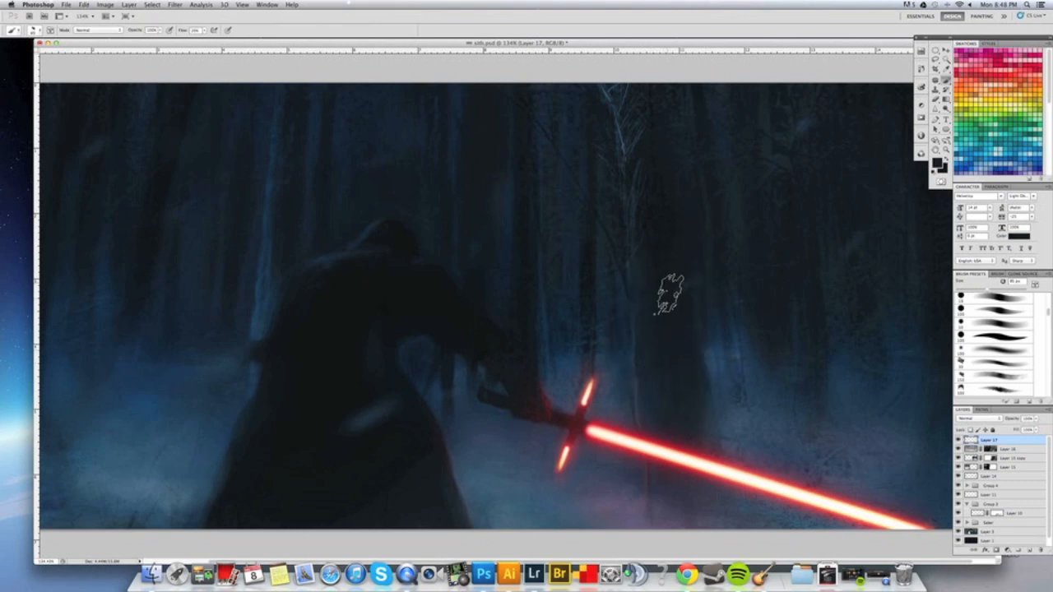
{"action": "left_click_drag", "start_coordinate": [747, 420], "coordinate": [714, 485]}
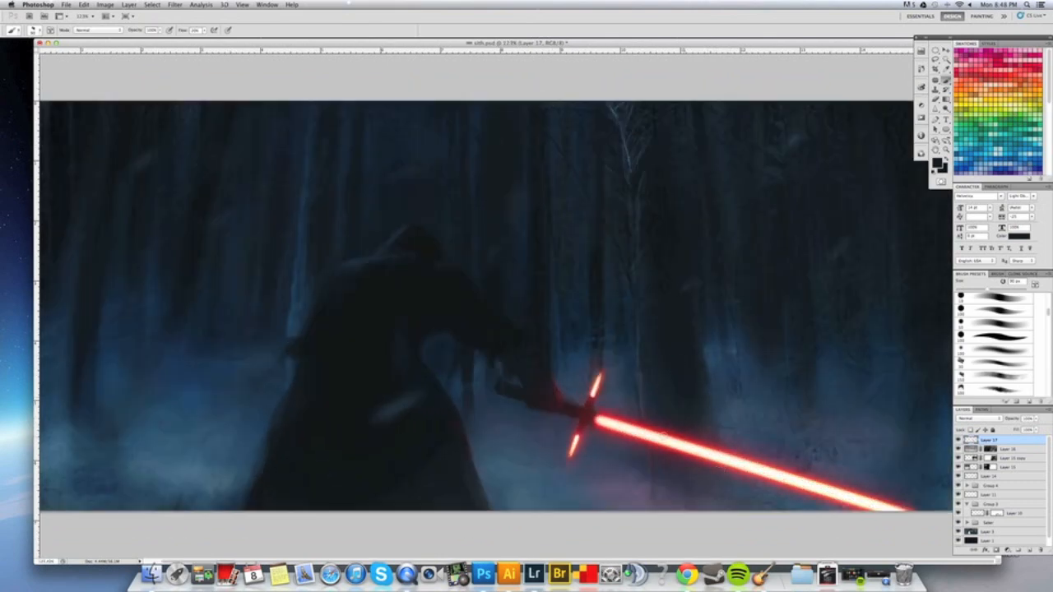
Retouch the snow and trees on both sides of the figure with a small textured brush and nearby sampled colors.
{"action": "key", "text": "super+space"}
{"action": "left_click_drag", "start_coordinate": [588, 366], "coordinate": [565, 373]}
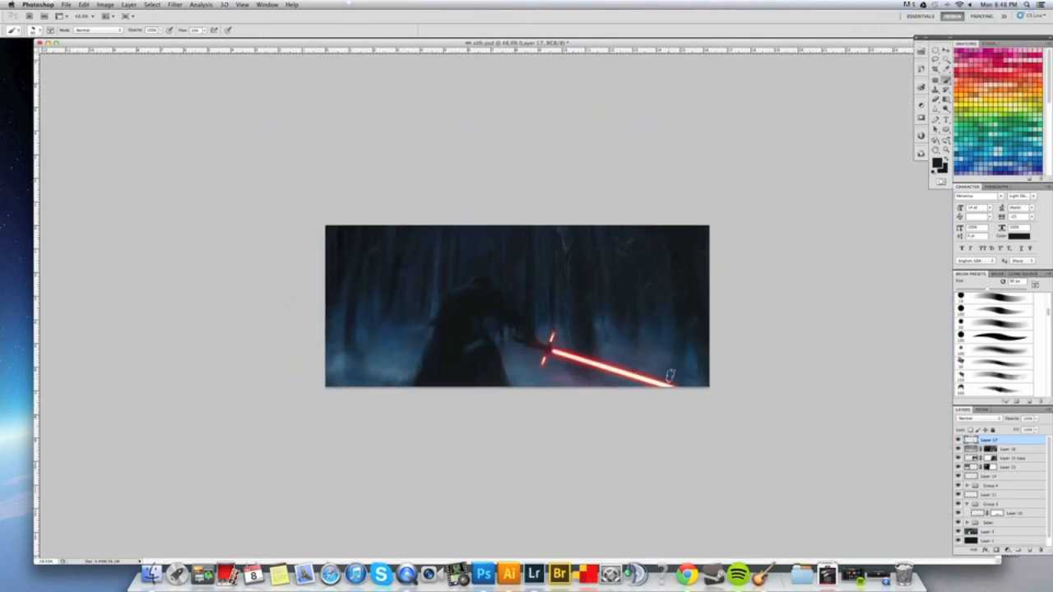
{"action": "left_click_drag", "start_coordinate": [392, 362], "coordinate": [405, 352]}
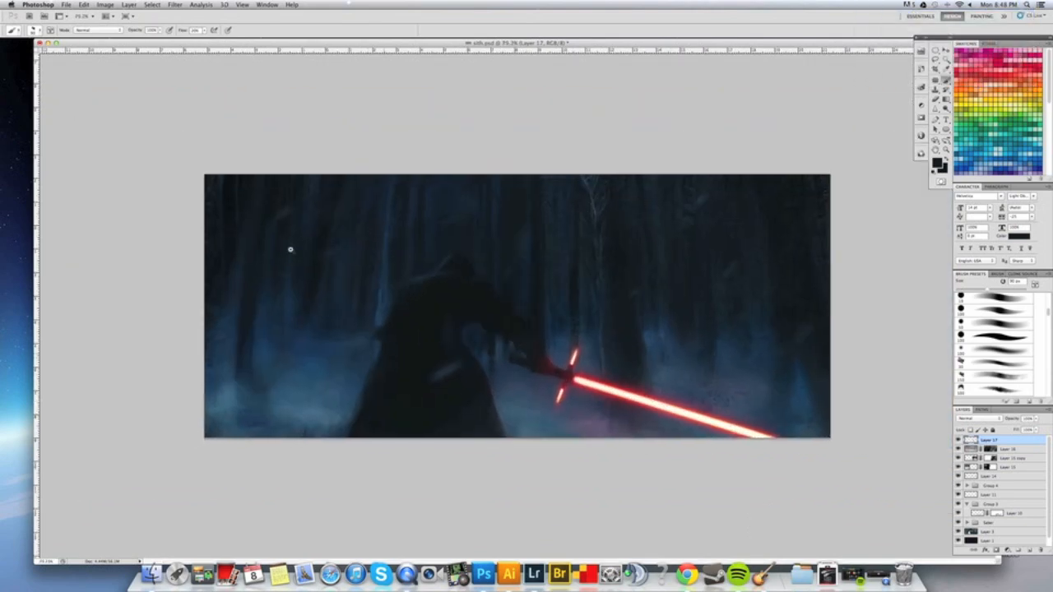
{"action": "left_click", "coordinate": [227, 381], "text": "alt"}
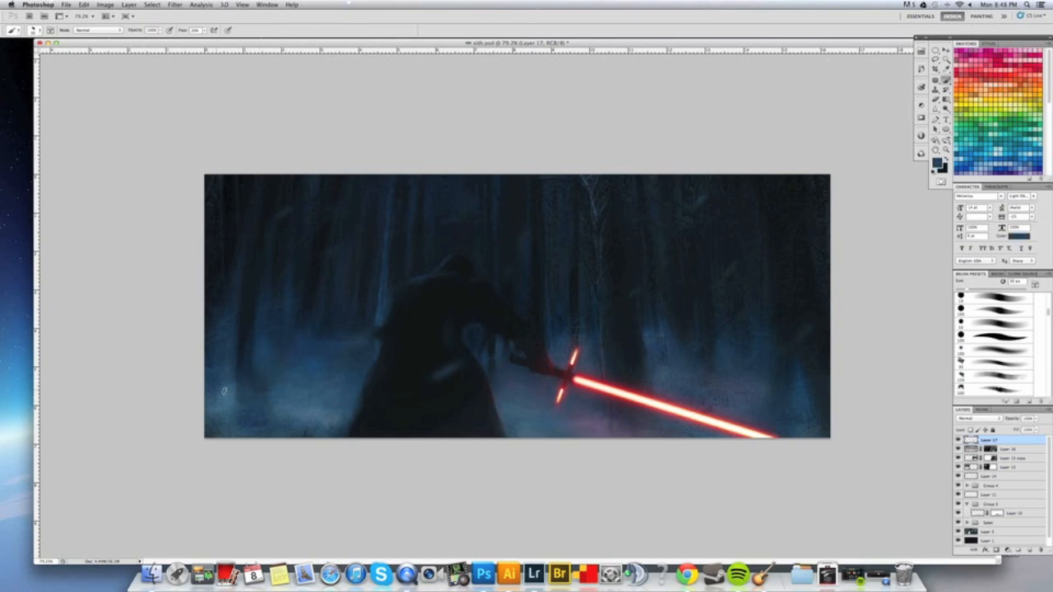
{"action": "left_click", "coordinate": [632, 357], "text": "alt"}
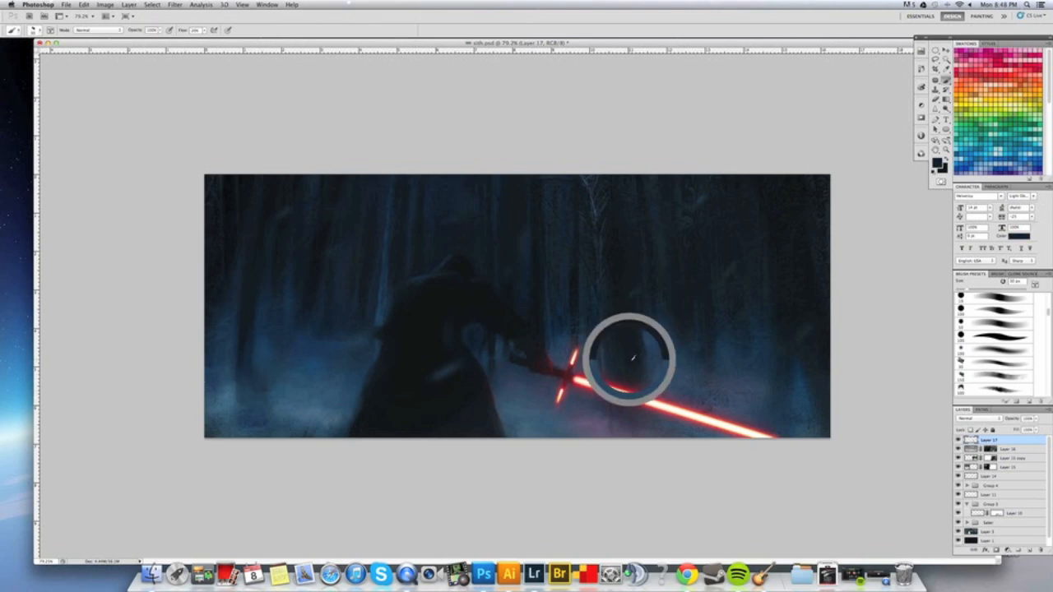
{"action": "left_click", "coordinate": [711, 360], "text": "alt"}
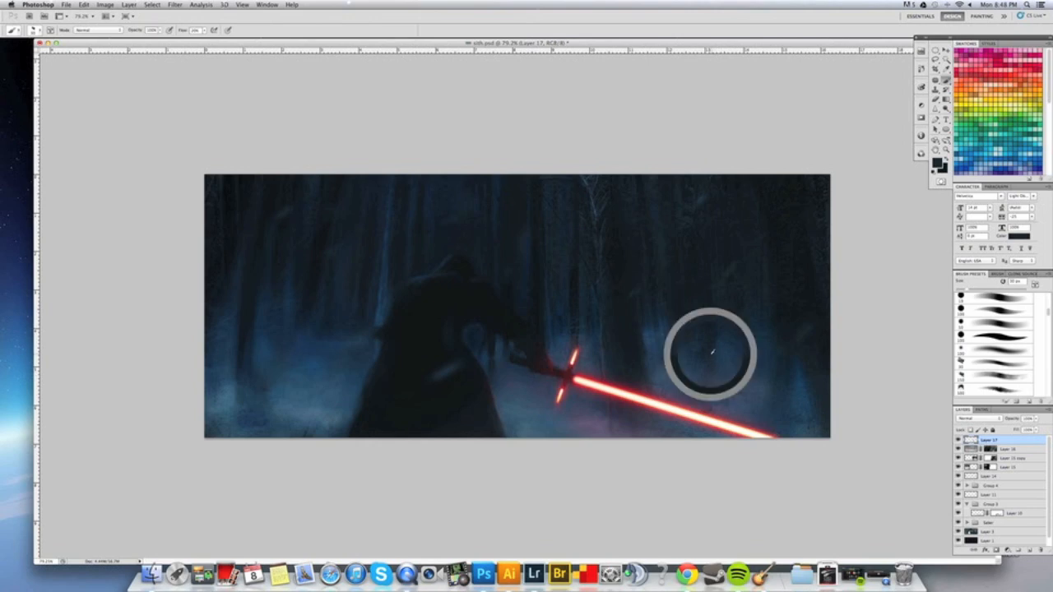
{"action": "left_click", "coordinate": [729, 414], "text": "alt"}
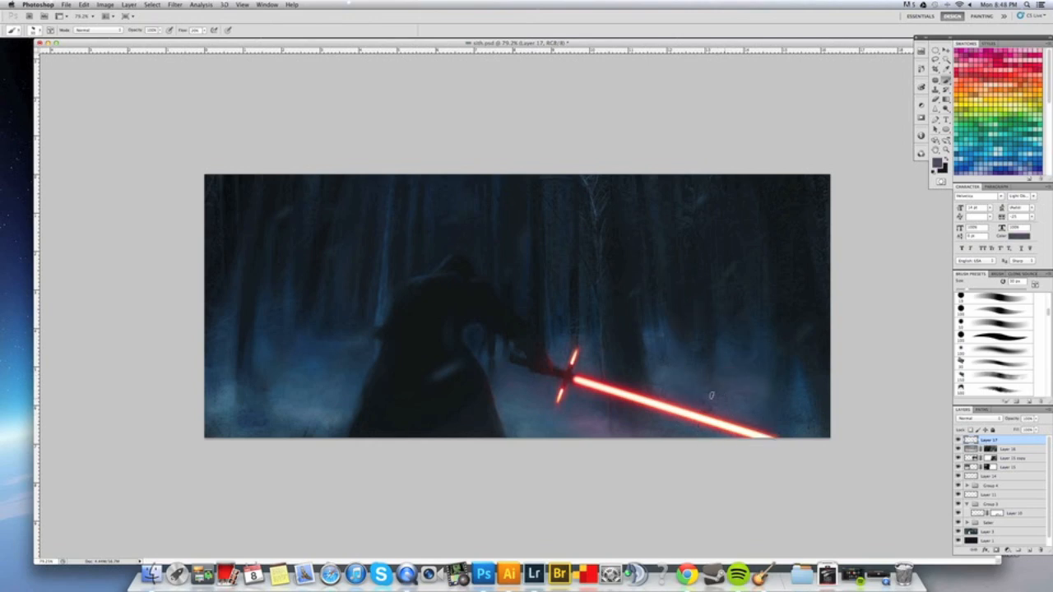
{"action": "left_click", "coordinate": [710, 391], "text": "alt"}
{"action": "left_click", "coordinate": [605, 216], "text": "alt"}
{"action": "scroll", "coordinate": [629, 317], "scroll_direction": "down", "scroll_amount": 4}
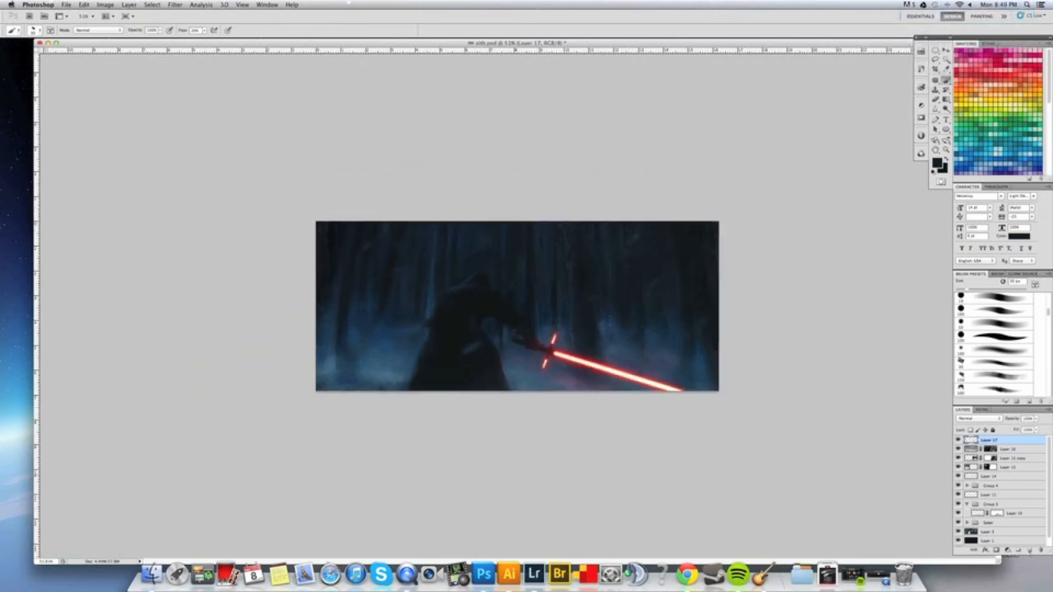
Add a new layer on top and fill it with a merged copy of the painting using Apply Image.
{"action": "left_click", "coordinate": [1030, 551]}
{"action": "left_click", "coordinate": [106, 4]}
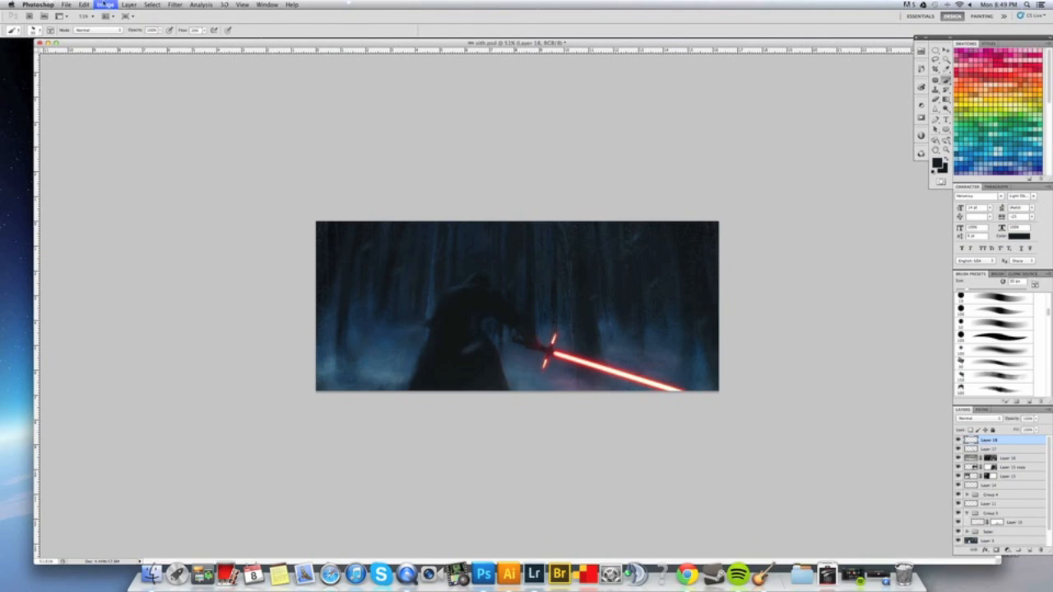
{"action": "left_click", "coordinate": [120, 140]}
{"action": "left_click", "coordinate": [611, 237]}
Add a new layer in Screen mode and brush a soft glow below the crossguard with red sampled from the blade.
{"action": "scroll", "coordinate": [634, 294], "scroll_direction": "up", "scroll_amount": 1}
{"action": "scroll", "coordinate": [635, 294], "scroll_direction": "up", "scroll_amount": 3}
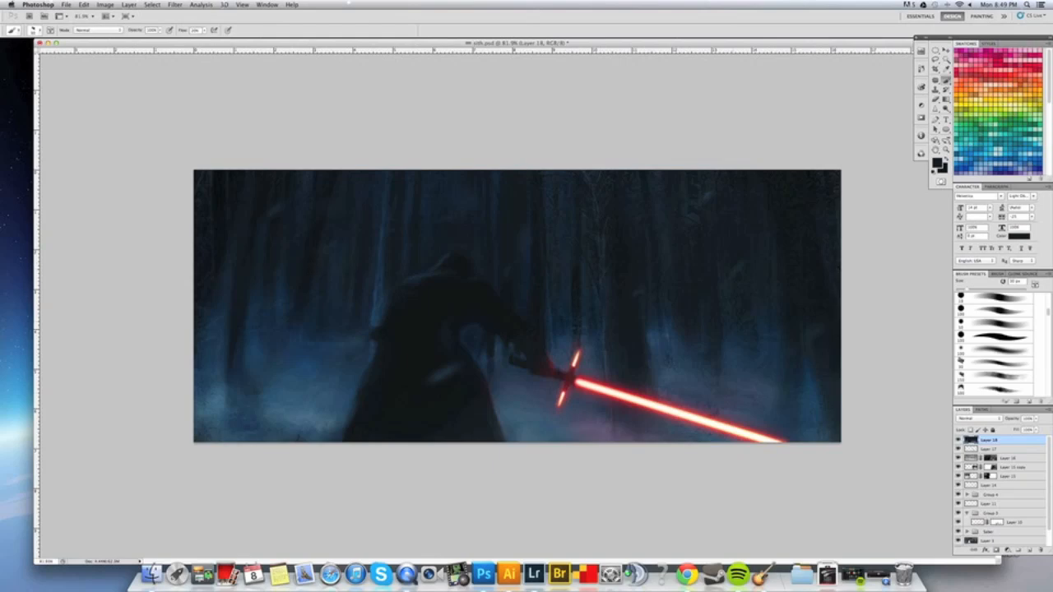
{"action": "left_click", "coordinate": [1033, 551]}
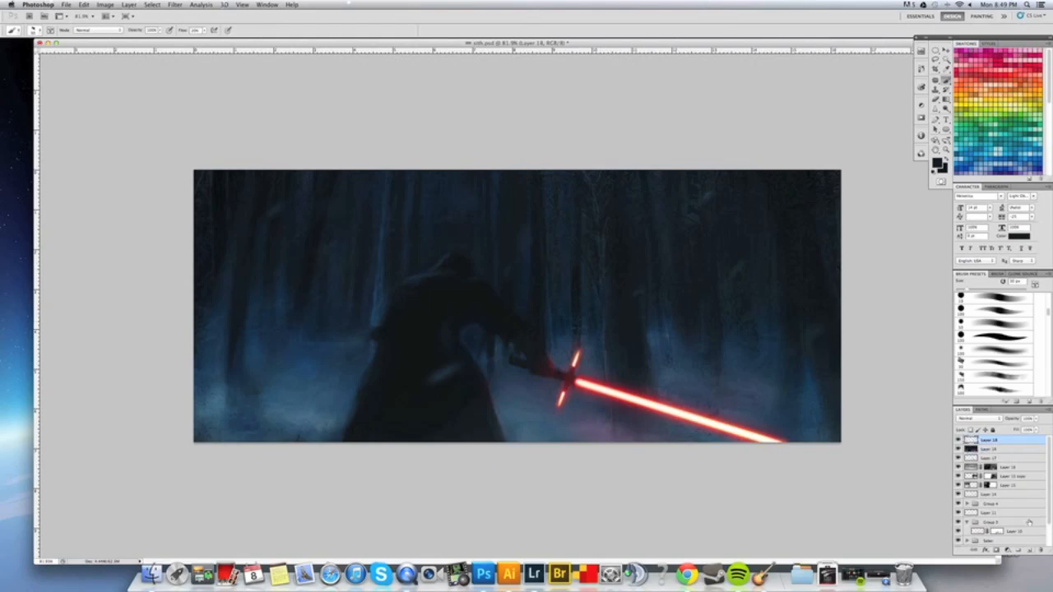
{"action": "left_click", "coordinate": [984, 421]}
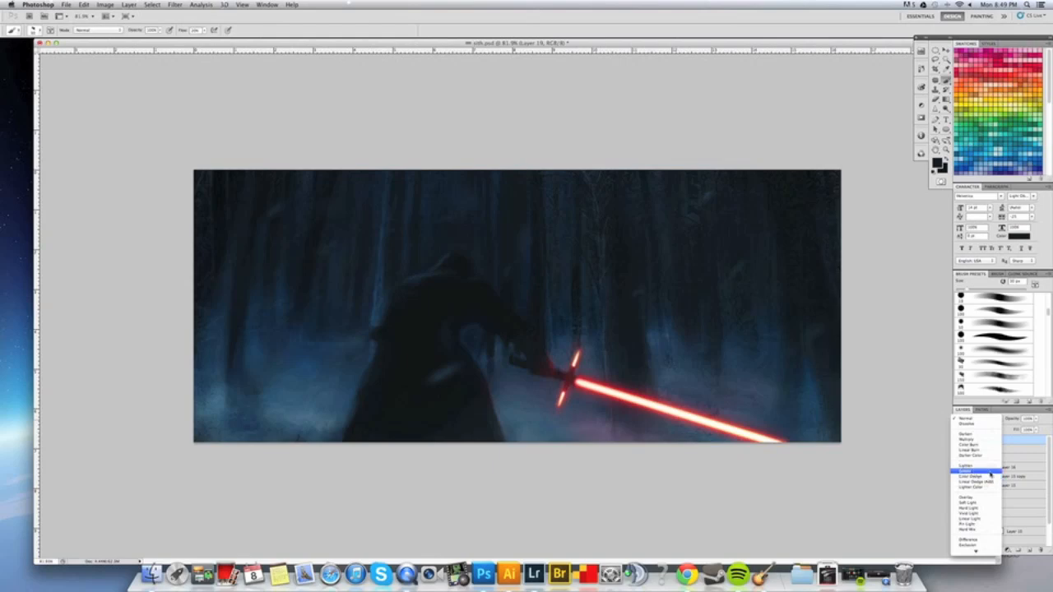
{"action": "left_click", "coordinate": [1010, 301]}
{"action": "left_click", "coordinate": [998, 351]}
{"action": "left_click", "coordinate": [615, 390], "text": "alt"}
{"action": "mouse_move", "coordinate": [565, 415]}
{"action": "left_mouse_down"}
{"action": "mouse_move", "coordinate": [527, 400]}
{"action": "mouse_move", "coordinate": [564, 399]}
{"action": "mouse_move", "coordinate": [608, 423]}
{"action": "left_mouse_up"}
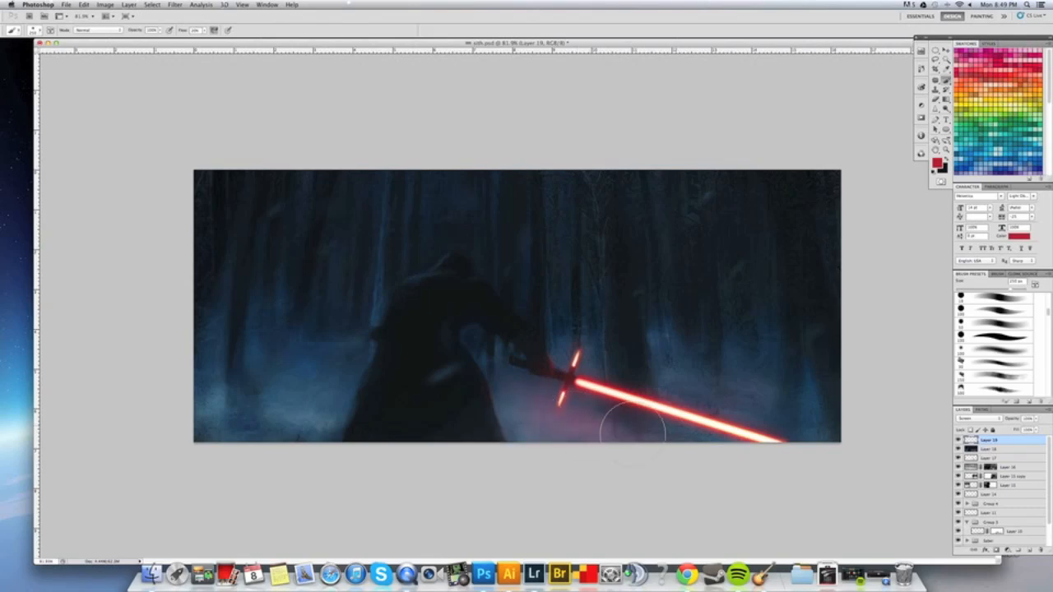
Build up the soft red glow on the snow beneath the blade with varying brush sizes.
{"action": "key", "text": "bracketleft"}
{"action": "key", "text": "bracketleft"}
{"action": "key", "text": "bracketleft"}
{"action": "key", "text": "bracketleft"}
{"action": "key", "text": "bracketleft"}
{"action": "key", "text": "bracketleft"}
{"action": "key", "text": "bracketleft"}
{"action": "key", "text": "bracketleft"}
{"action": "key", "text": "bracketleft"}
{"action": "key", "text": "bracketleft"}
{"action": "key", "text": "bracketleft"}
{"action": "key", "text": "bracketleft"}
{"action": "key", "text": "bracketright"}
{"action": "key", "text": "bracketright"}
{"action": "key", "text": "bracketright"}
{"action": "key", "text": "bracketright"}
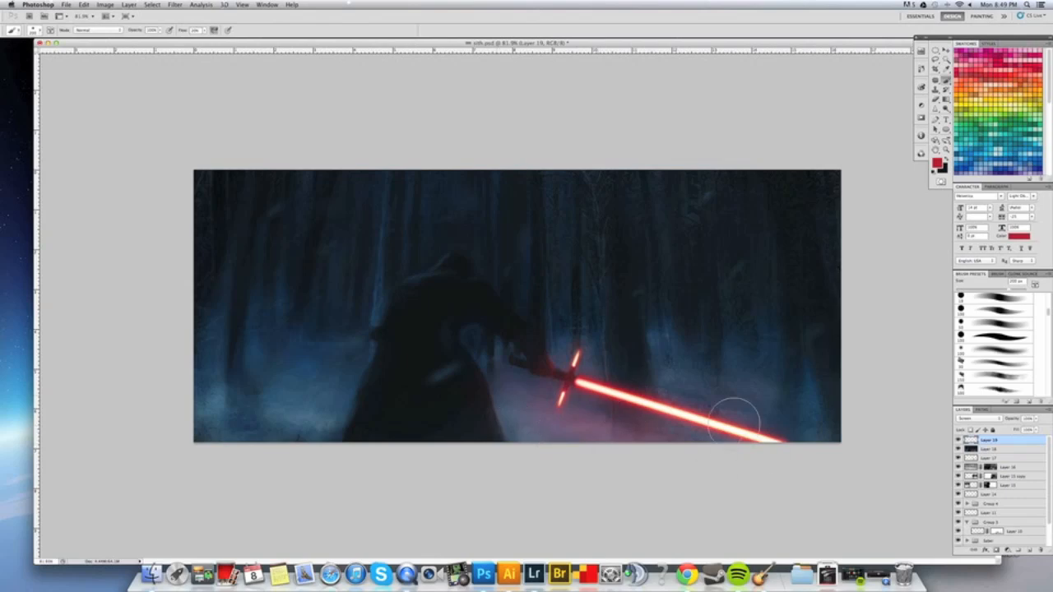
Extend the soft red glow around the blade's outer half and tip, adjusting the brush size for each area.
{"action": "key", "text": "bracketleft"}
{"action": "key", "text": "bracketleft"}
{"action": "key", "text": "bracketleft"}
{"action": "key", "text": "bracketleft"}
{"action": "key", "text": "bracketleft"}
{"action": "key", "text": "bracketleft"}
{"action": "key", "text": "bracketright"}
{"action": "key", "text": "bracketright"}
{"action": "key", "text": "bracketright"}
{"action": "key", "text": "bracketright"}
{"action": "key", "text": "bracketright"}
{"action": "key", "text": "bracketleft"}
{"action": "key", "text": "bracketleft"}
{"action": "key", "text": "bracketleft"}
{"action": "key", "text": "bracketleft"}
{"action": "key", "text": "bracketleft"}
{"action": "key", "text": "bracketleft"}
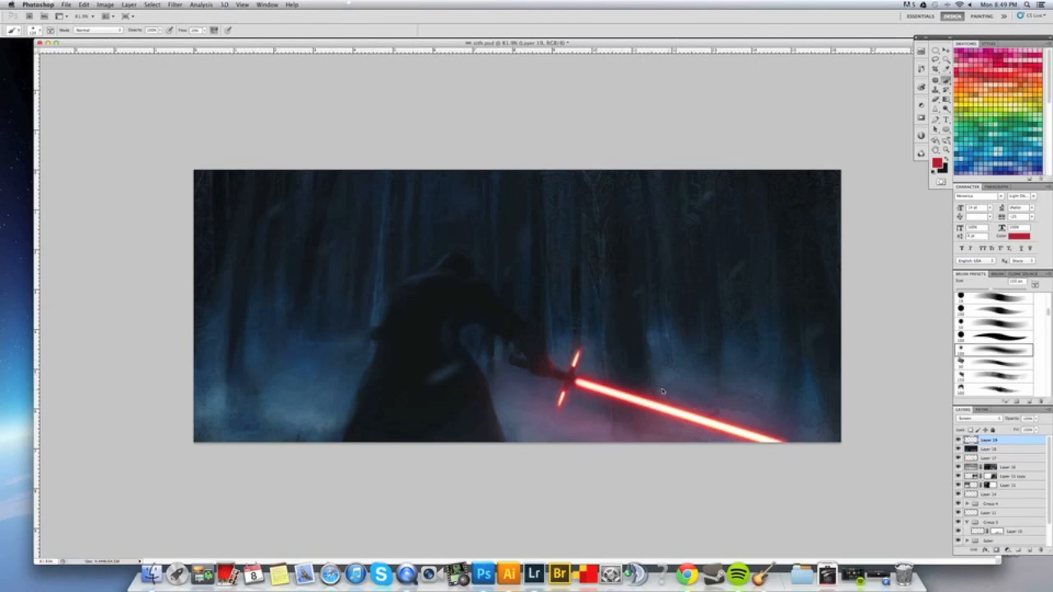
{"action": "key", "text": "bracketright"}
{"action": "key", "text": "bracketright"}
Add a new layer in Linear Dodge (Add) mode and brush blue sampled from the lit snow over the snow left of the figure.
{"action": "left_click", "coordinate": [1034, 551]}
{"action": "left_click", "coordinate": [977, 419]}
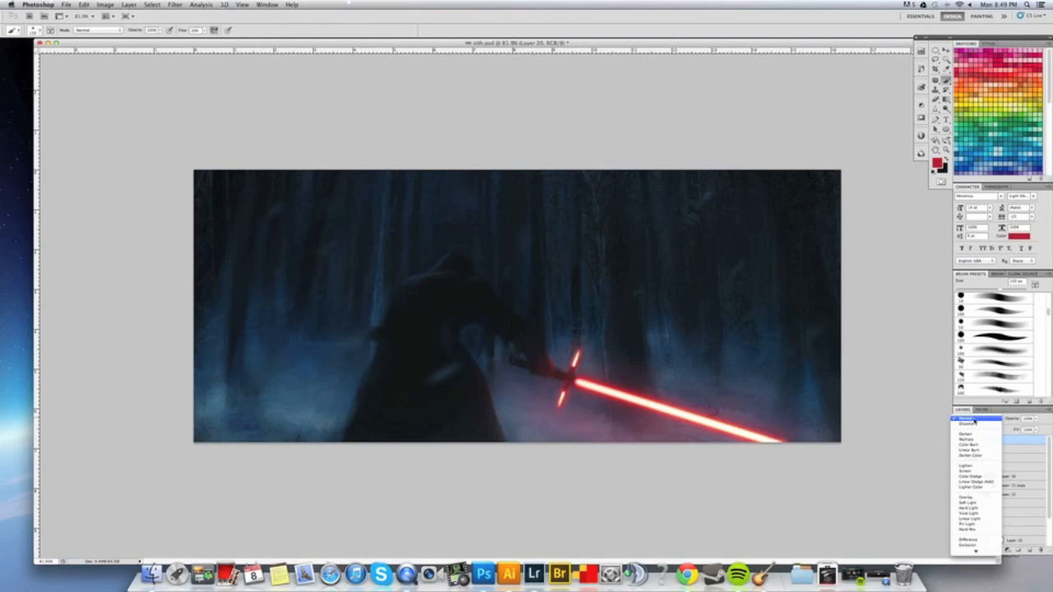
{"action": "left_click", "coordinate": [976, 481]}
{"action": "left_click", "coordinate": [305, 417], "text": "alt"}
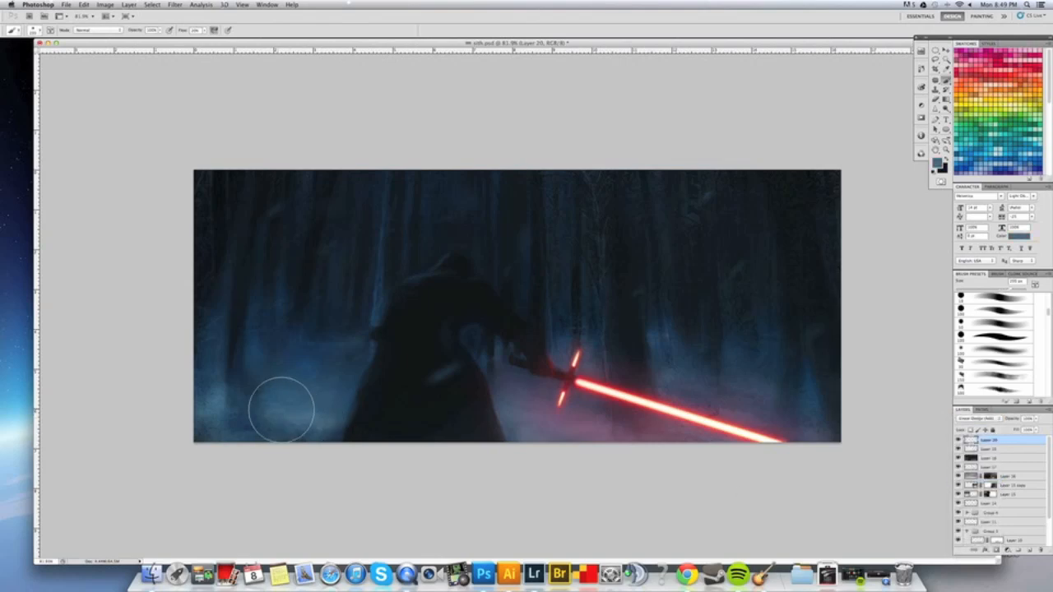
{"action": "key", "text": "bracketleft"}
{"action": "key", "text": "bracketleft"}
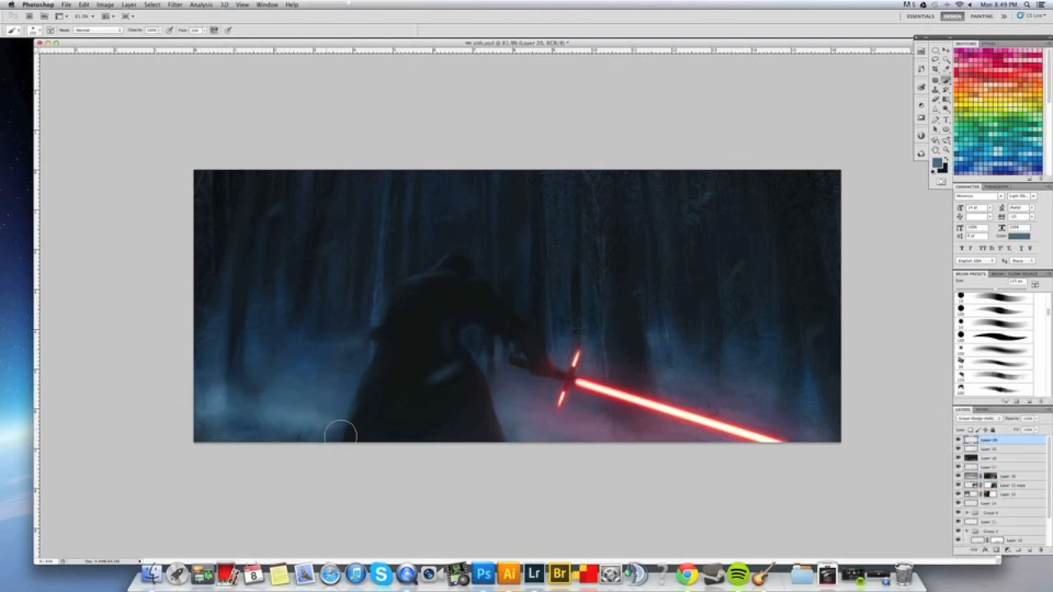
{"action": "key", "text": "bracketleft"}
{"action": "key", "text": "bracketleft"}
{"action": "key", "text": "bracketleft"}
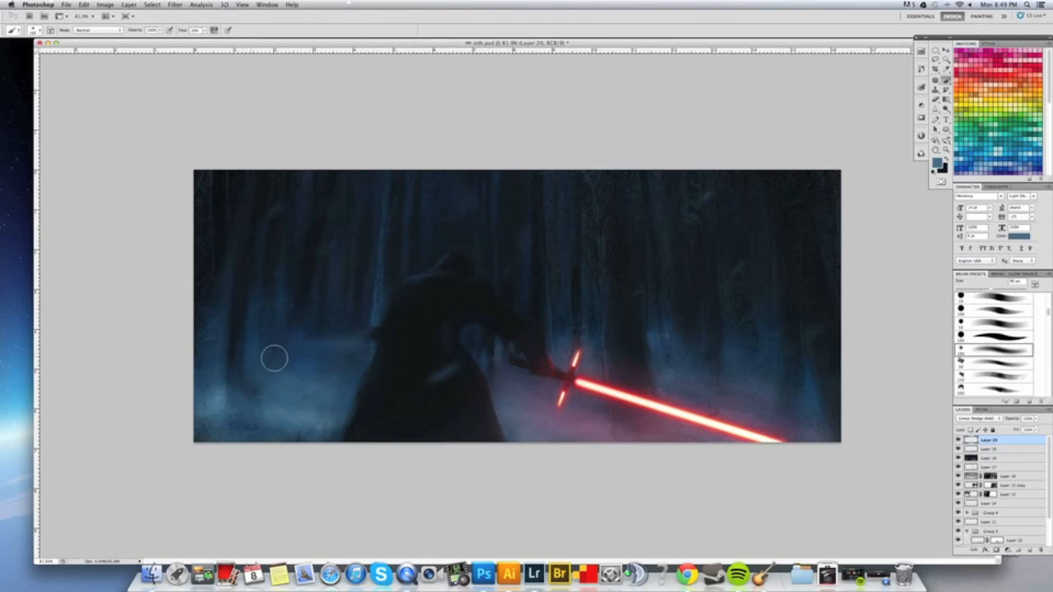
Build up the soft blue glow in the mist and between the trees behind the figure, varying the brush size.
{"action": "key", "text": "bracketright"}
{"action": "key", "text": "bracketright"}
{"action": "key", "text": "bracketright"}
{"action": "key", "text": "bracketright"}
{"action": "key", "text": "bracketright"}
{"action": "key", "text": "bracketleft"}
{"action": "key", "text": "bracketleft"}
{"action": "key", "text": "bracketleft"}
{"action": "key", "text": "bracketleft"}
{"action": "key", "text": "bracketleft"}
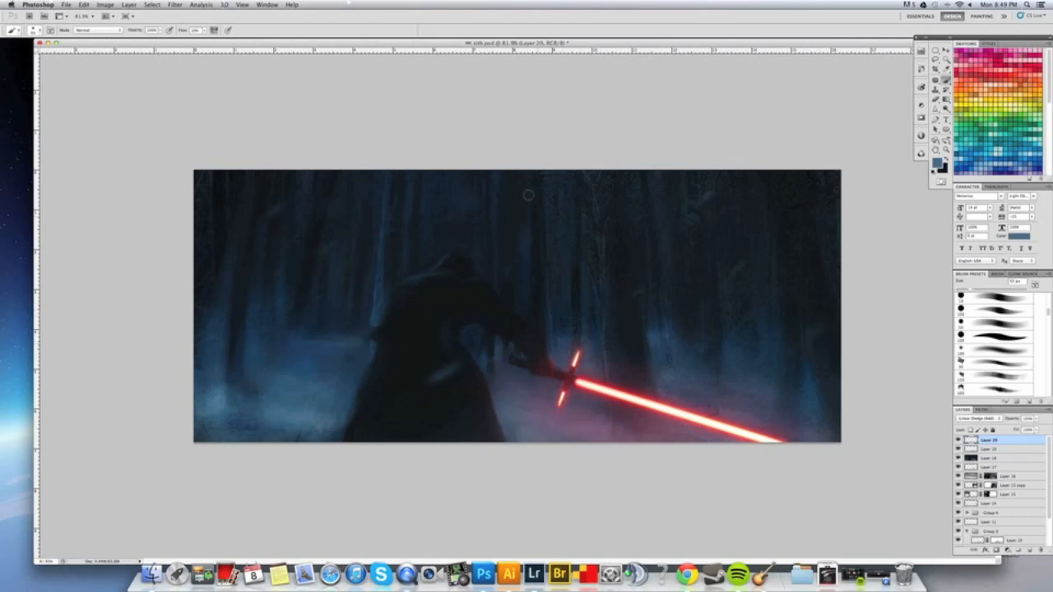
Extend the faint blue light across the background trees and snow with varying brush sizes, resampling the colour from the painting.
{"action": "key", "text": "bracketright"}
{"action": "key", "text": "bracketright"}
{"action": "key", "text": "bracketright"}
{"action": "key", "text": "bracketleft"}
{"action": "key", "text": "bracketleft"}
{"action": "key", "text": "bracketleft"}
{"action": "key", "text": "bracketleft"}
{"action": "key", "text": "bracketright"}
{"action": "key", "text": "bracketright"}
{"action": "key", "text": "bracketright"}
{"action": "key", "text": "bracketright"}
{"action": "key", "text": "bracketright"}
{"action": "key", "text": "bracketright"}
{"action": "key", "text": "bracketright"}
{"action": "key", "text": "bracketright"}
{"action": "key", "text": "bracketleft"}
{"action": "key", "text": "bracketleft"}
{"action": "key", "text": "bracketleft"}
{"action": "key", "text": "bracketleft"}
{"action": "key", "text": "bracketleft"}
{"action": "key", "text": "bracketleft"}
{"action": "key", "text": "bracketleft"}
{"action": "left_click", "coordinate": [588, 428], "text": "alt"}
{"action": "left_click", "coordinate": [306, 361], "text": "alt"}
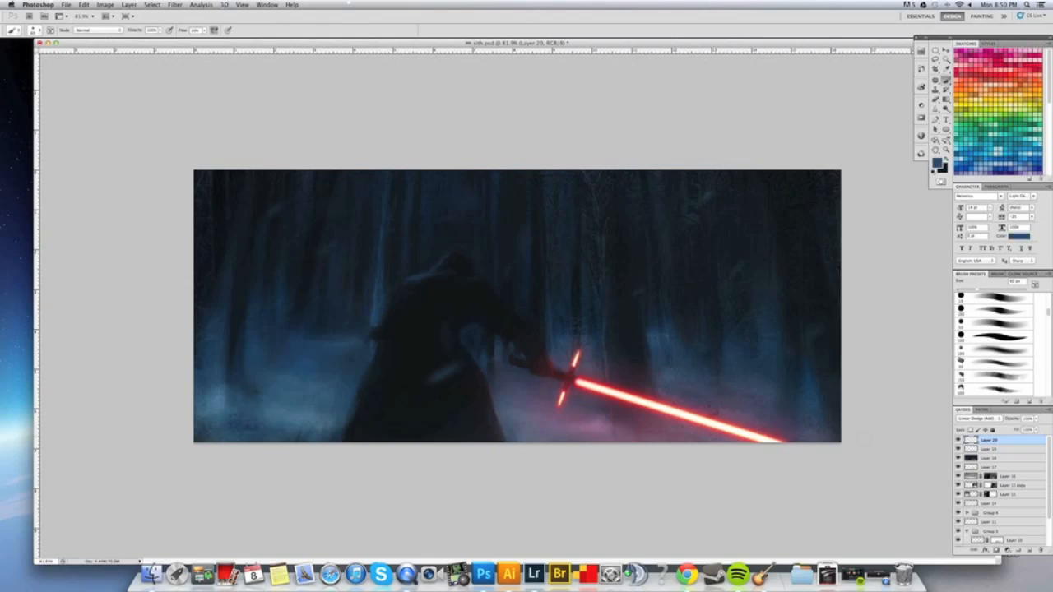
Merge the blue and red glow layers with the flattened painting copy beneath them.
{"action": "key", "text": "super+space"}
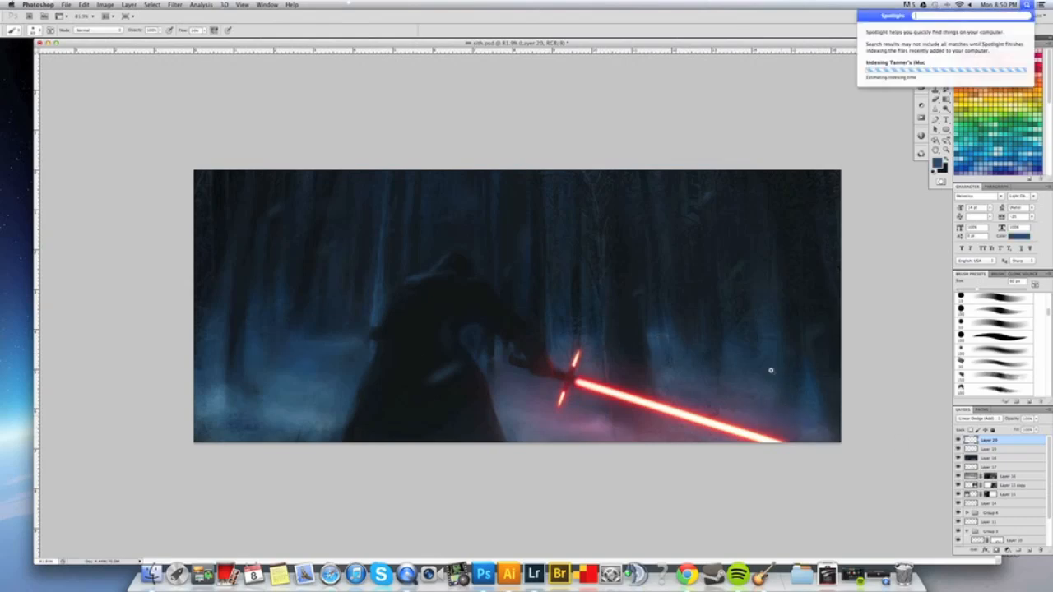
{"action": "key", "text": "Escape"}
{"action": "scroll", "coordinate": [774, 370], "scroll_direction": "down", "scroll_amount": 4}
{"action": "scroll", "coordinate": [740, 371], "scroll_direction": "up", "scroll_amount": 4}
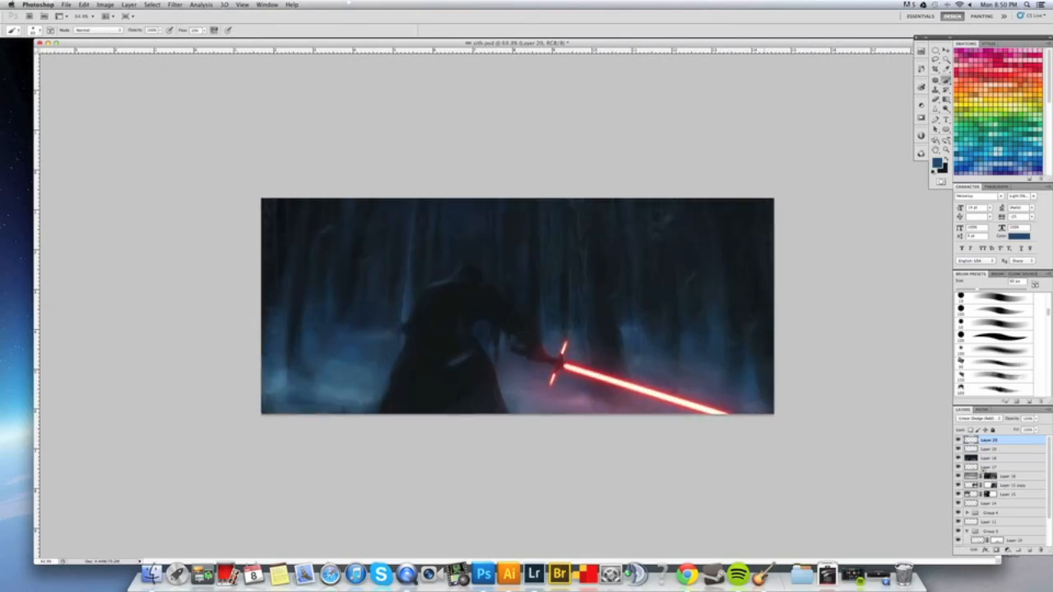
{"action": "left_click", "coordinate": [1003, 459], "text": "shift"}
{"action": "key", "text": "super+e"}
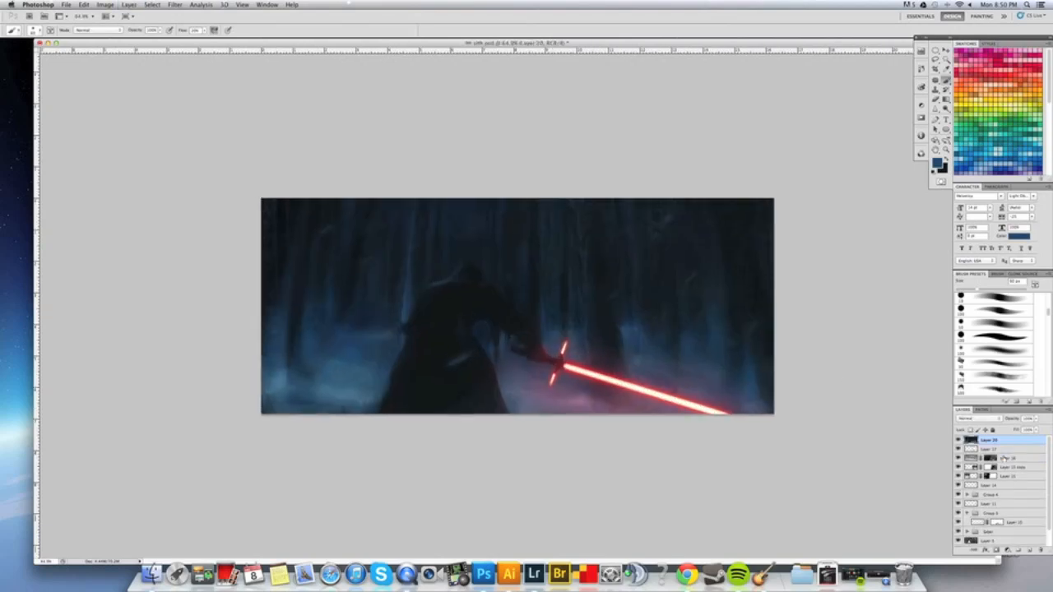
Duplicate the merged layer and sharpen the copy with an increased Unsharp Mask amount.
{"action": "left_click", "coordinate": [174, 4]}
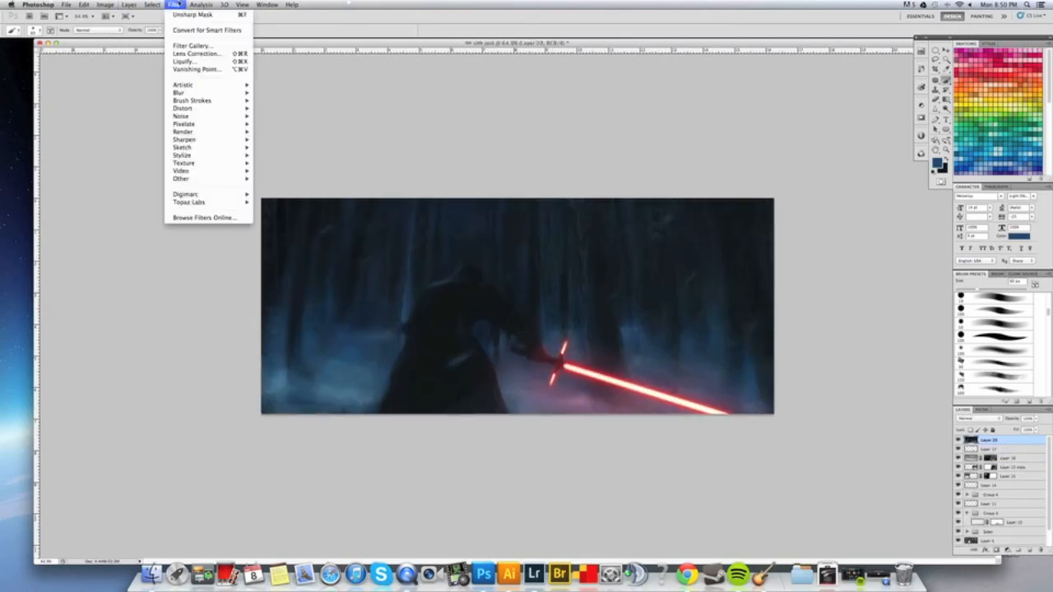
{"action": "left_click", "coordinate": [759, 292]}
{"action": "key", "text": "super+j"}
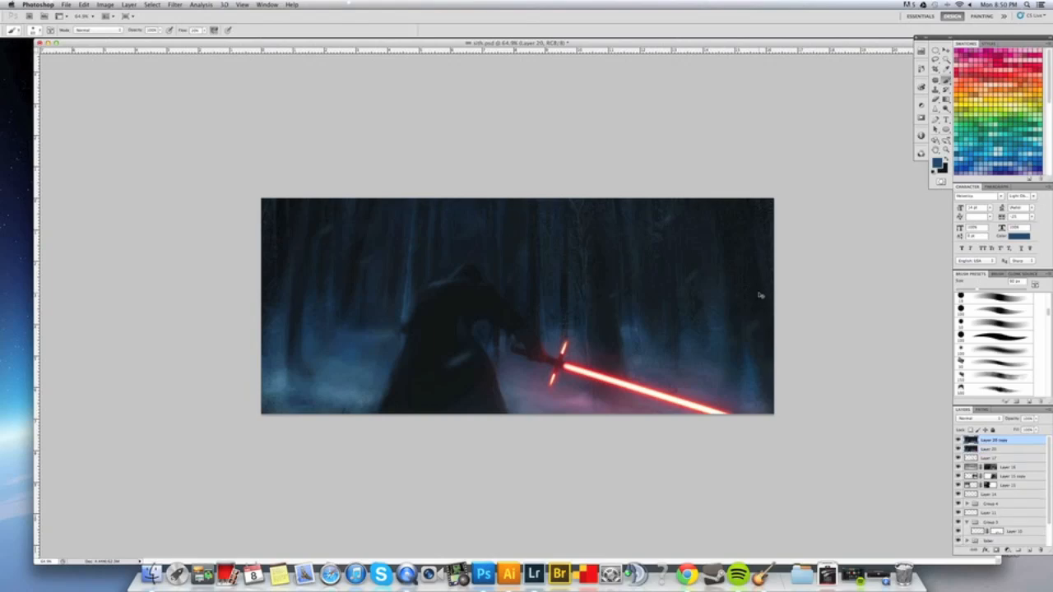
{"action": "left_click", "coordinate": [175, 4]}
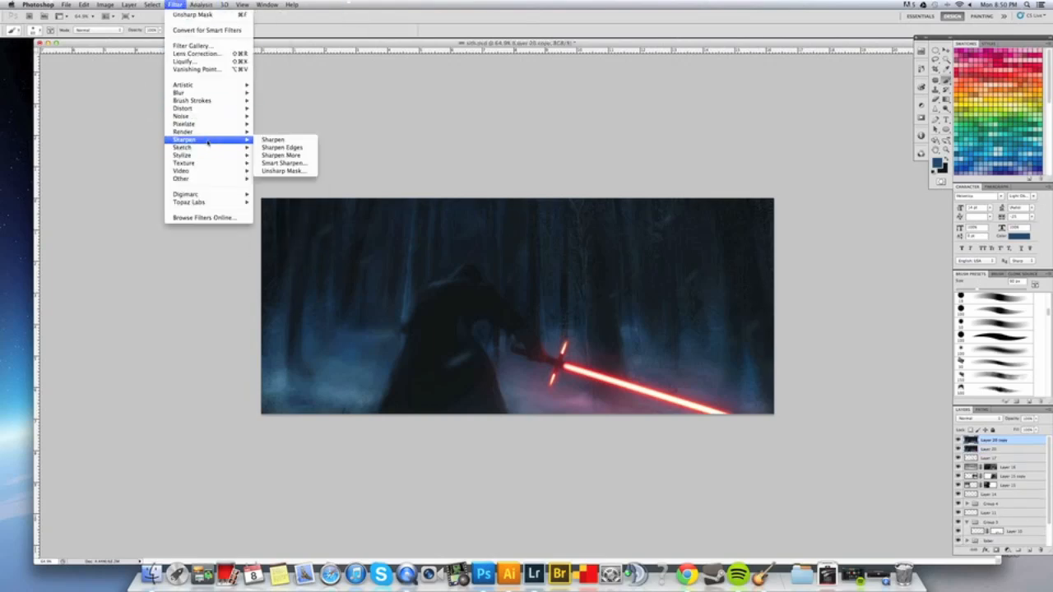
{"action": "left_click", "coordinate": [311, 173]}
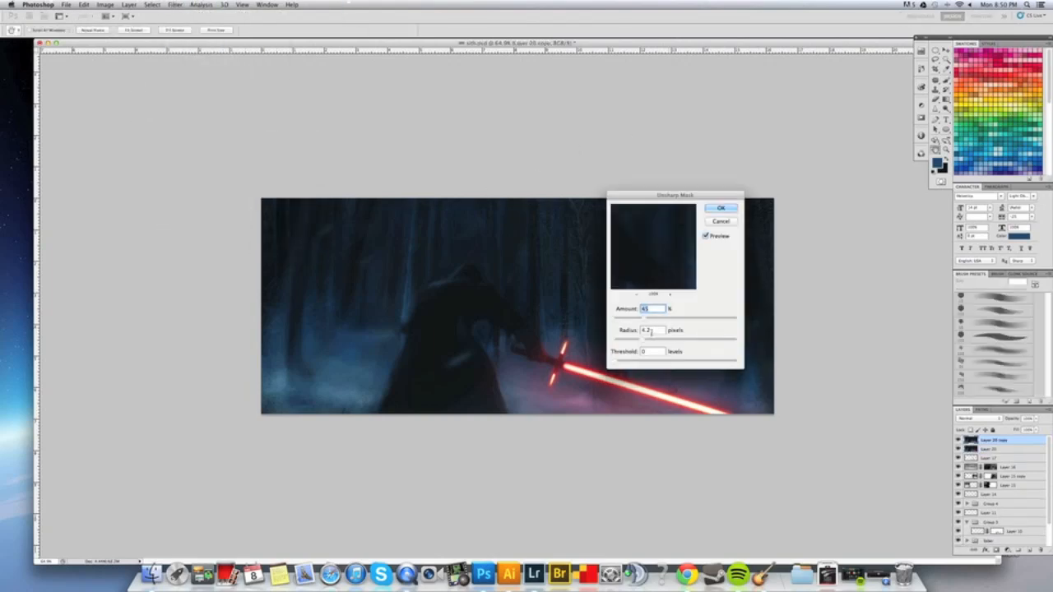
{"action": "left_click_drag", "start_coordinate": [641, 319], "coordinate": [656, 321]}
{"action": "left_click", "coordinate": [720, 208]}
Lower the sharpened copy's opacity and merge it with the layer below.
{"action": "left_click", "coordinate": [1032, 429]}
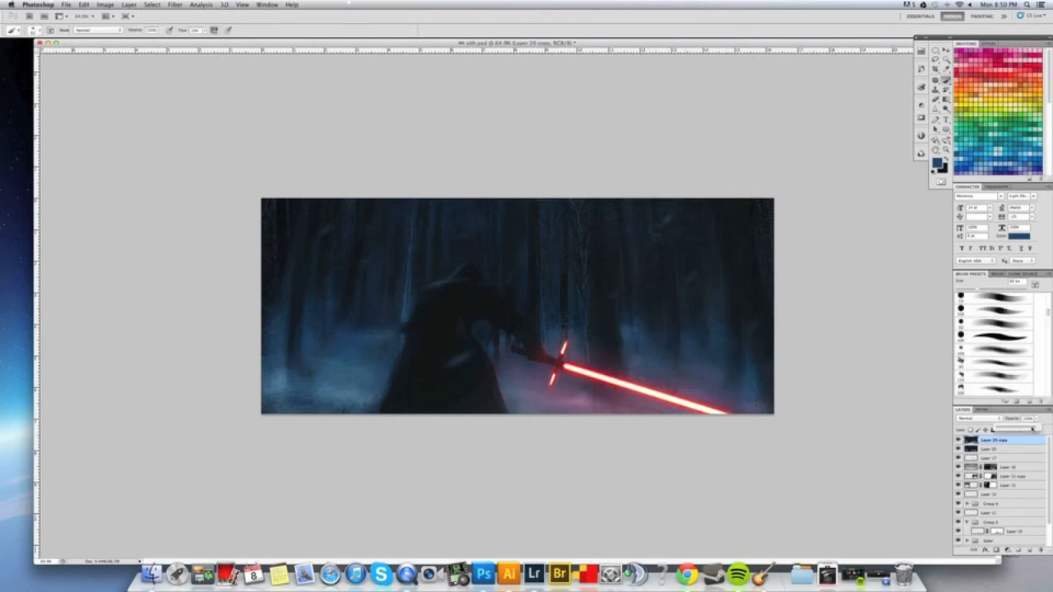
{"action": "left_click", "coordinate": [599, 330]}
{"action": "scroll", "coordinate": [601, 329], "scroll_direction": "up", "scroll_amount": 3}
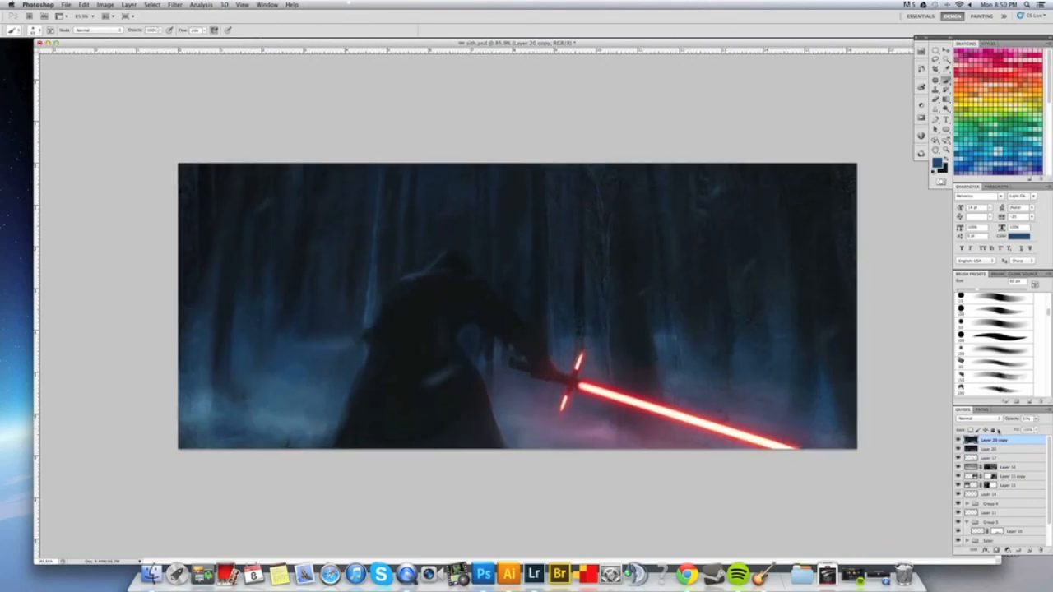
{"action": "left_click", "coordinate": [997, 451], "text": "shift"}
{"action": "key", "text": "super+e"}
Duplicate the merged painting layer and soften the copy with a Gaussian Blur.
{"action": "key", "text": "super+j"}
{"action": "left_click", "coordinate": [200, 5]}
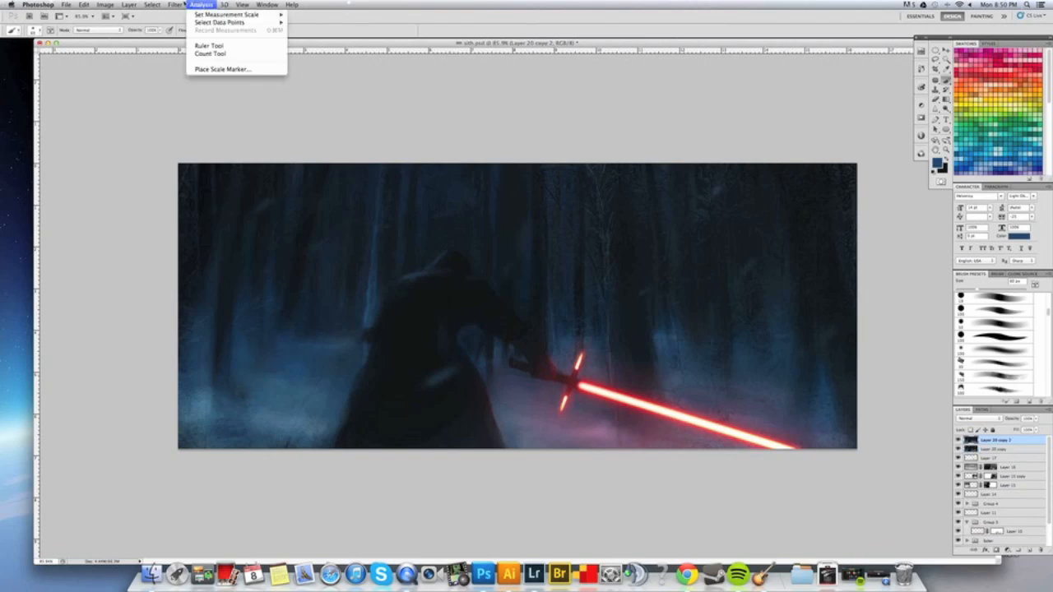
{"action": "mouse_move", "coordinate": [176, 4]}
{"action": "mouse_move", "coordinate": [238, 92]}
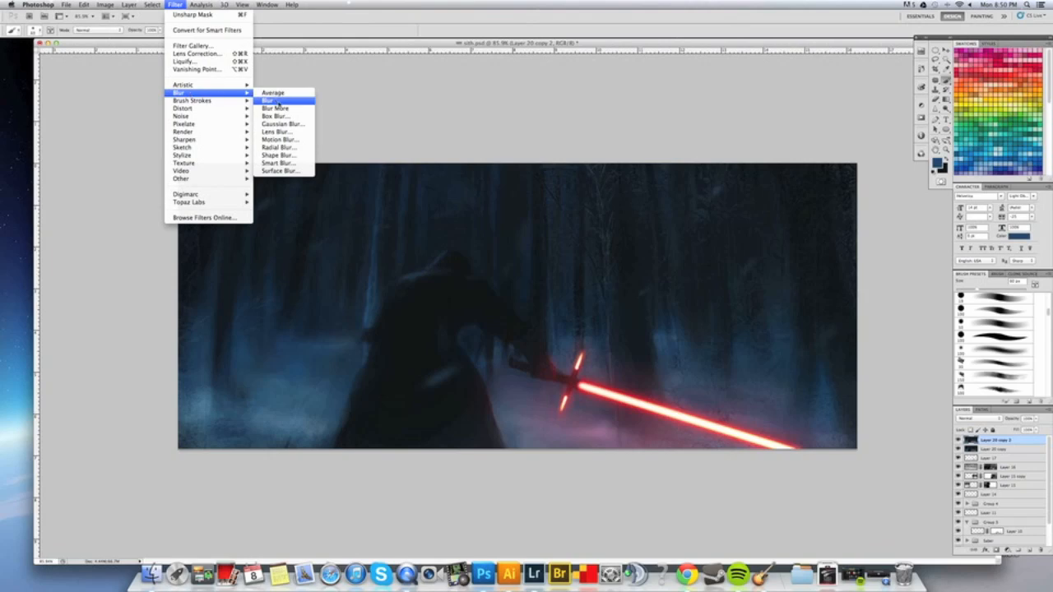
{"action": "left_click", "coordinate": [283, 123]}
{"action": "left_click_drag", "start_coordinate": [475, 331], "coordinate": [492, 332]}
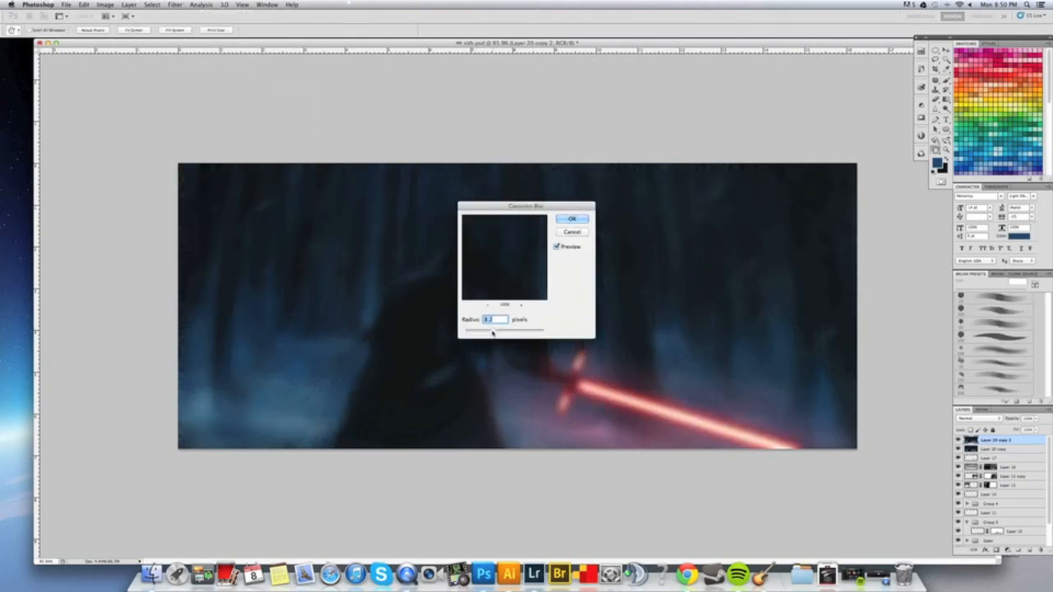
{"action": "key", "text": "Return"}
Add a layer mask to the blurred copy and invert it to black.
{"action": "key", "text": "b"}
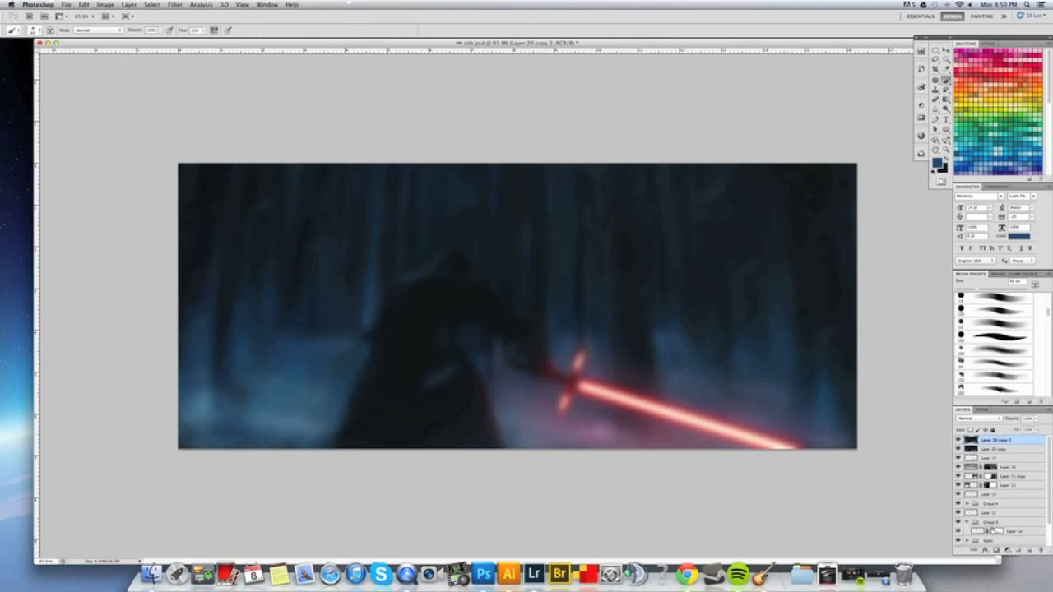
{"action": "left_click", "coordinate": [997, 549]}
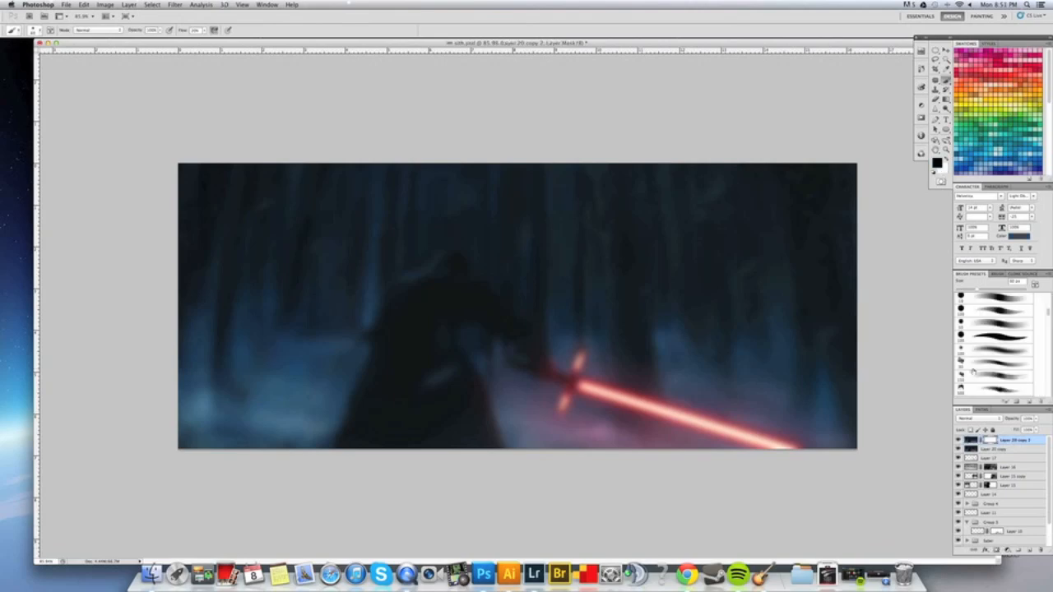
{"action": "key", "text": "super+i"}
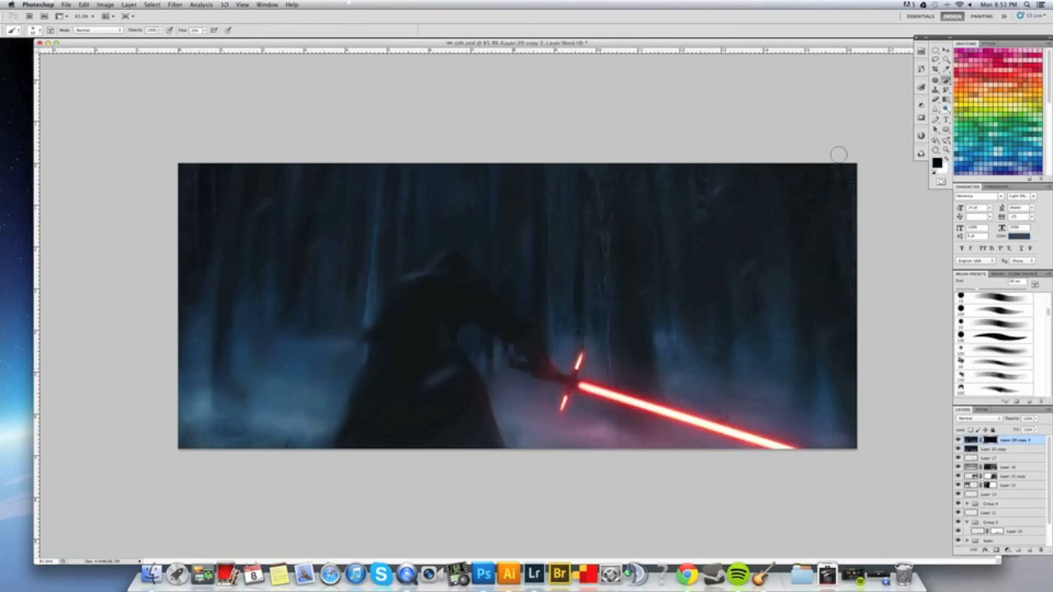
Paint white on the mask to reveal the blur over the trees left of the figure, adjusting the brush size.
{"action": "key", "text": "x"}
{"action": "key", "text": "bracketright"}
{"action": "key", "text": "bracketright"}
{"action": "key", "text": "bracketright"}
{"action": "key", "text": "bracketright"}
{"action": "key", "text": "bracketleft"}
{"action": "key", "text": "bracketleft"}
{"action": "key", "text": "bracketleft"}
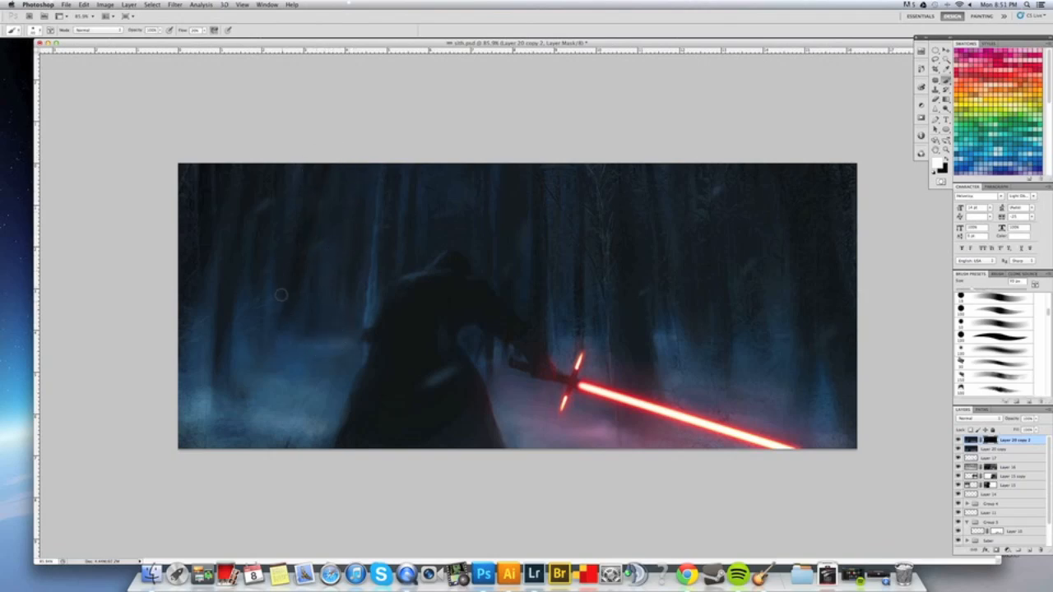
Compare the mask with its inverse and paint more blur into the left background using larger and smaller brushes.
{"action": "key", "text": "super+i"}
{"action": "key", "text": "super+i"}
{"action": "key", "text": "bracketright"}
{"action": "key", "text": "bracketright"}
{"action": "key", "text": "bracketright"}
{"action": "key", "text": "bracketright"}
{"action": "key", "text": "bracketright"}
{"action": "key", "text": "bracketright"}
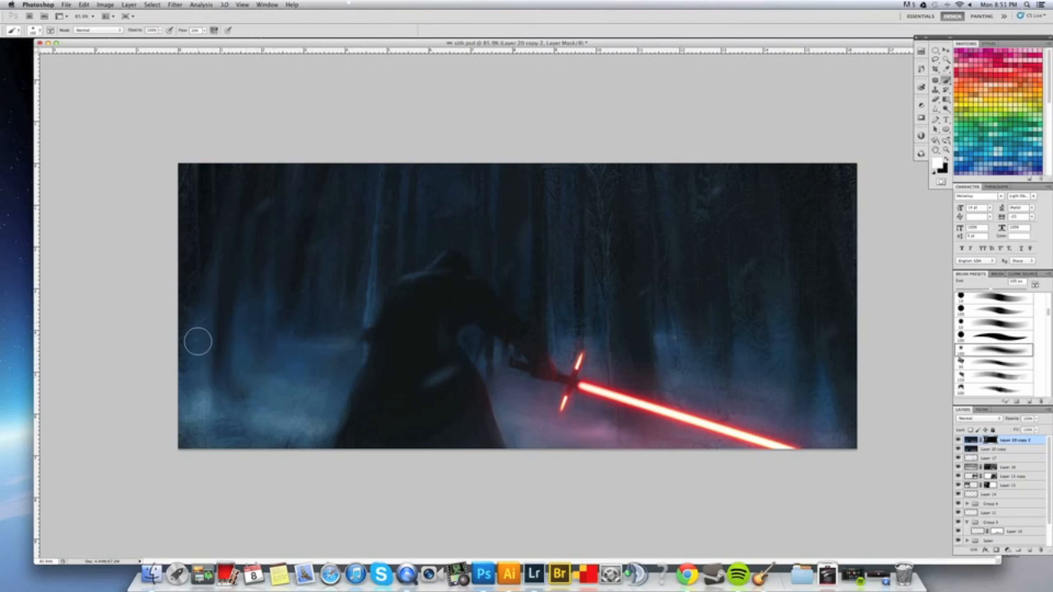
{"action": "key", "text": "bracketleft"}
{"action": "key", "text": "bracketleft"}
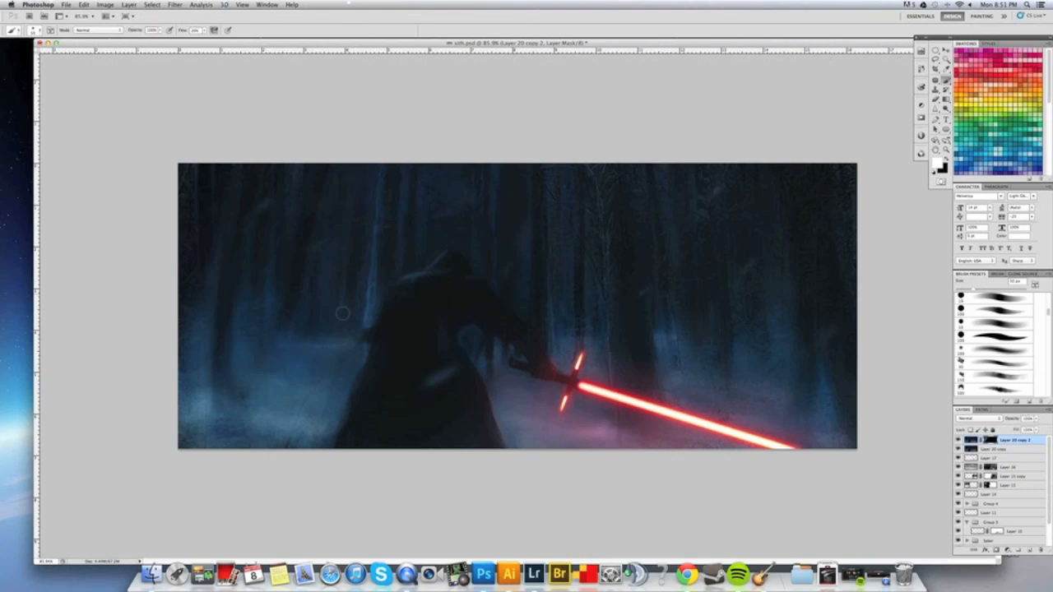
Invert the blurred layer's mask back and forth to compare the blurred and sharp areas.
{"action": "key", "text": "super+i"}
{"action": "key", "text": "super+i"}
{"action": "key", "text": "super+i"}
{"action": "key", "text": "super+i"}
{"action": "key", "text": "super+i"}
{"action": "right_click", "coordinate": [630, 141]}
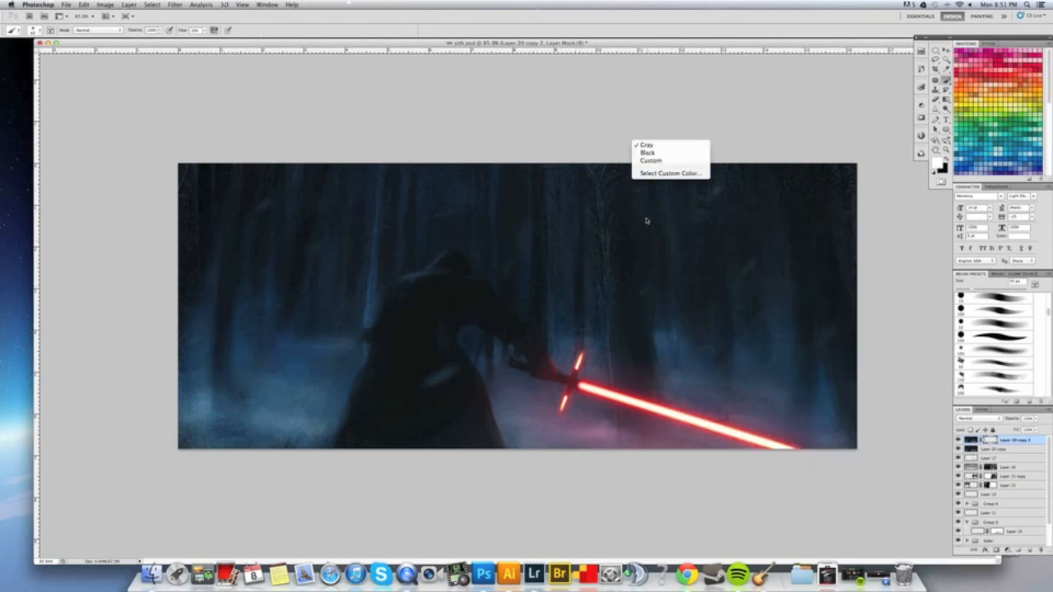
{"action": "left_click", "coordinate": [648, 221]}
{"action": "key", "text": "super+i"}
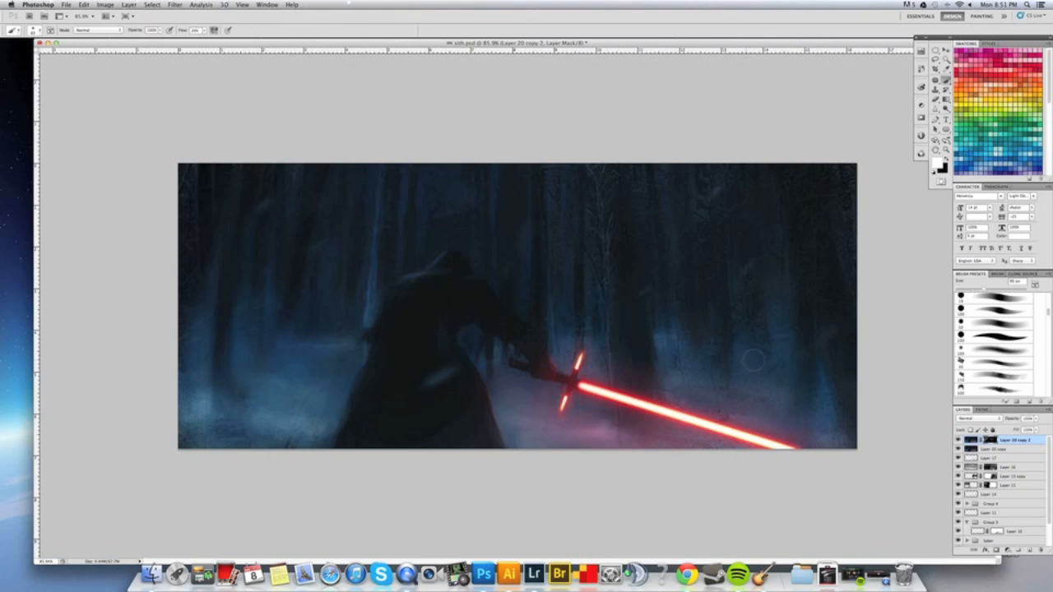
{"action": "key", "text": "super+i"}
Reveal more of the blur around the background trees and snow through the mask, and hide the blurred layer.
{"action": "key", "text": "bracketright"}
{"action": "key", "text": "bracketright"}
{"action": "key", "text": "bracketright"}
{"action": "key", "text": "bracketright"}
{"action": "key", "text": "bracketright"}
{"action": "key", "text": "bracketleft"}
{"action": "left_click", "coordinate": [1039, 420]}
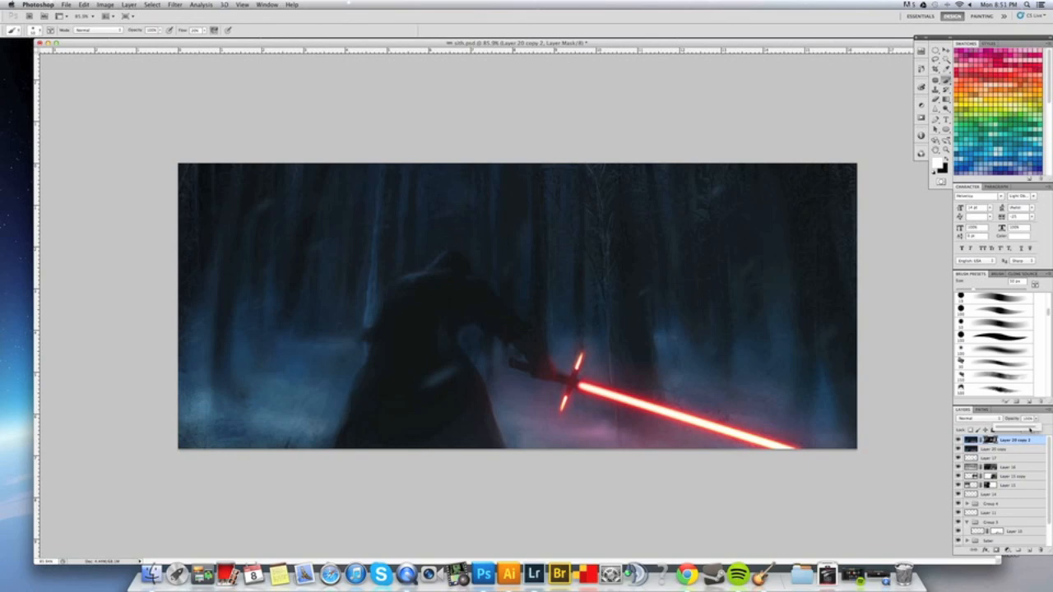
{"action": "left_click", "coordinate": [958, 442]}
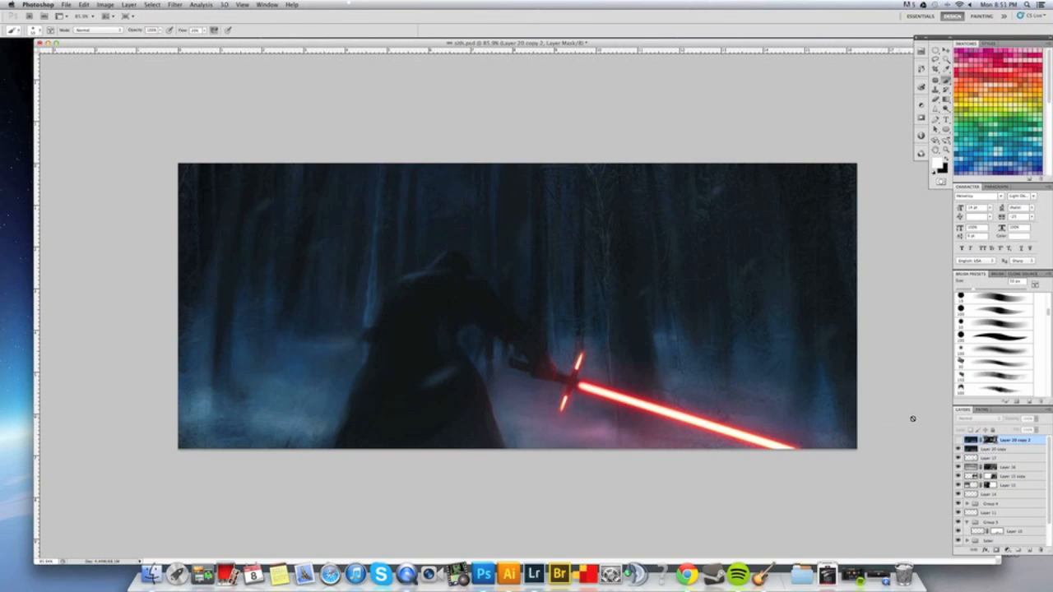
Add a new layer on top and paint small blue snowflakes across the scene with an 8 px brush.
{"action": "left_click", "coordinate": [1030, 541]}
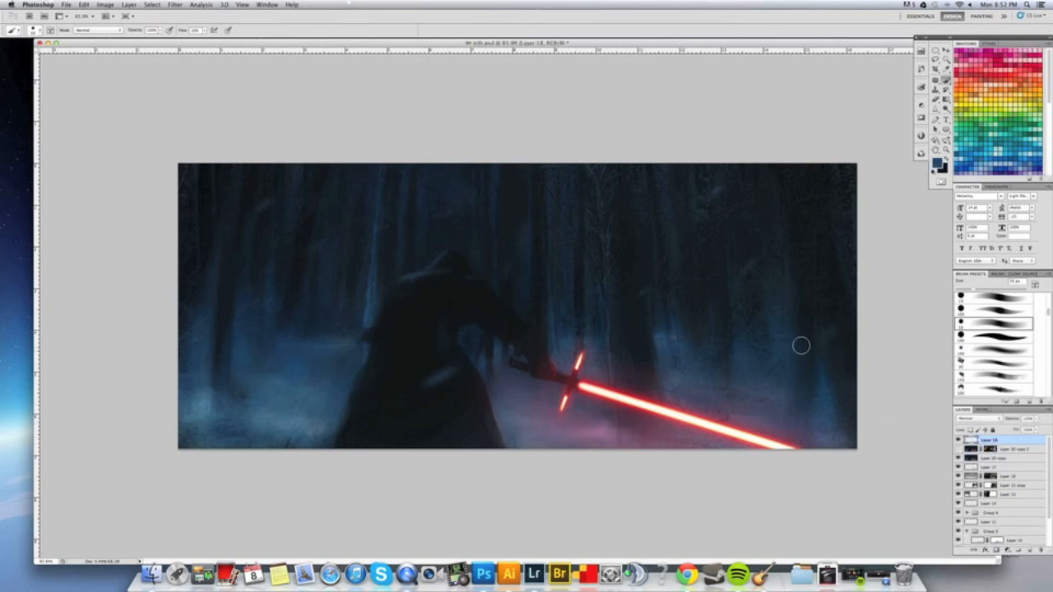
{"action": "left_click", "coordinate": [287, 420]}
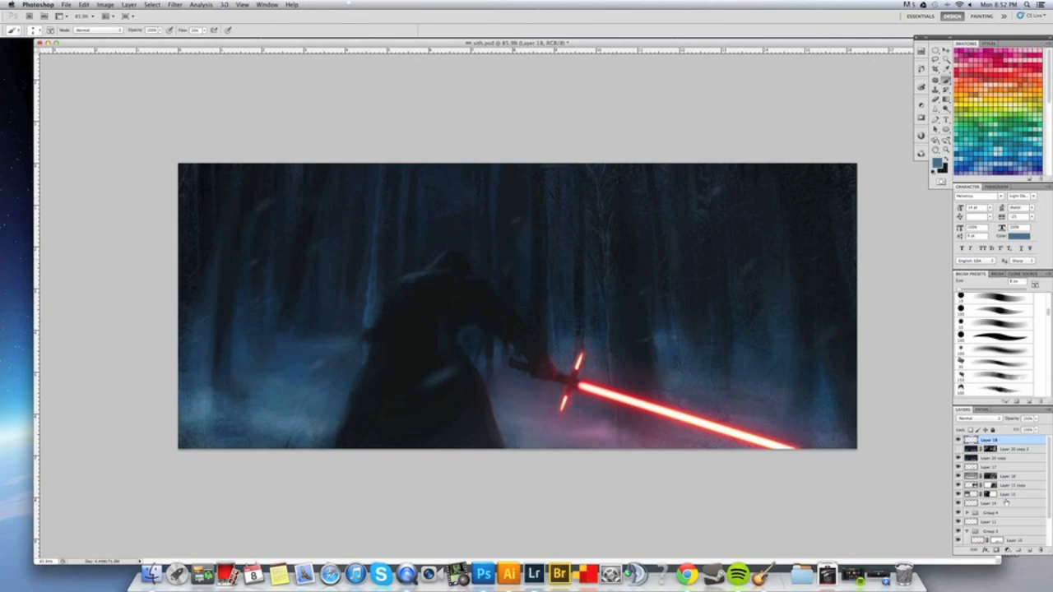
Add another layer and fill it with the merged image using Apply Image with Multiply blending at 100% opacity.
{"action": "left_click", "coordinate": [1030, 551]}
{"action": "left_click", "coordinate": [106, 4]}
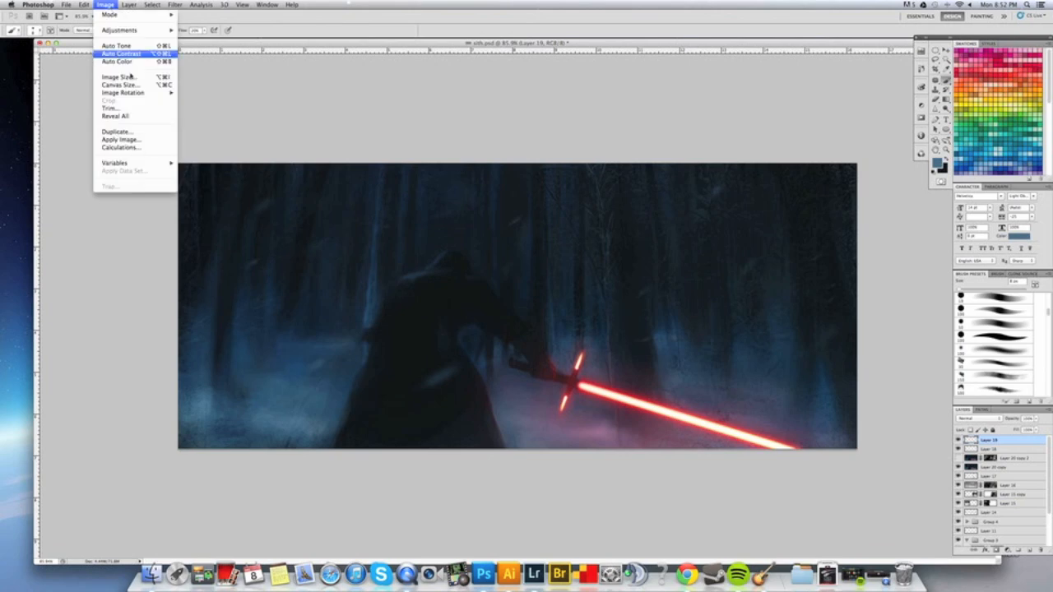
{"action": "left_click", "coordinate": [123, 136]}
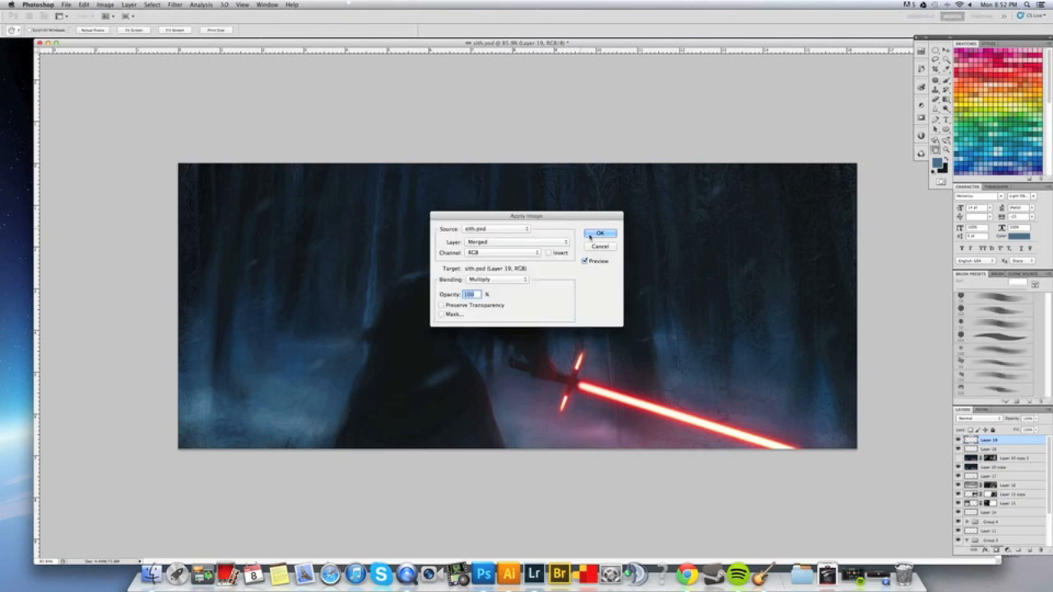
{"action": "left_click", "coordinate": [598, 234]}
Save the current brush as the preset "Hard Round 8 1" with its size captured.
{"action": "key", "text": "b"}
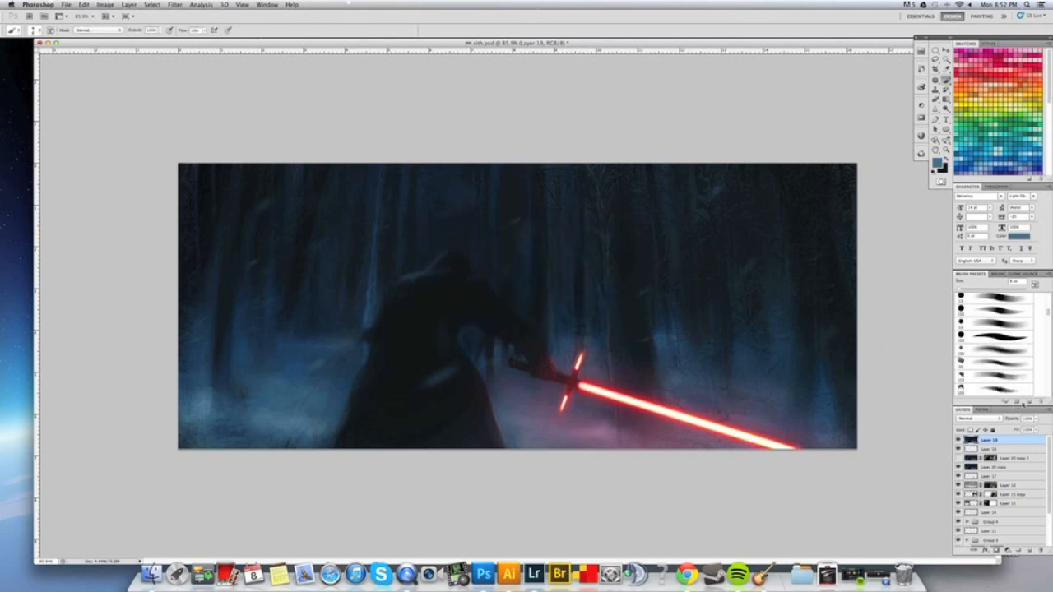
{"action": "left_click", "coordinate": [1030, 403]}
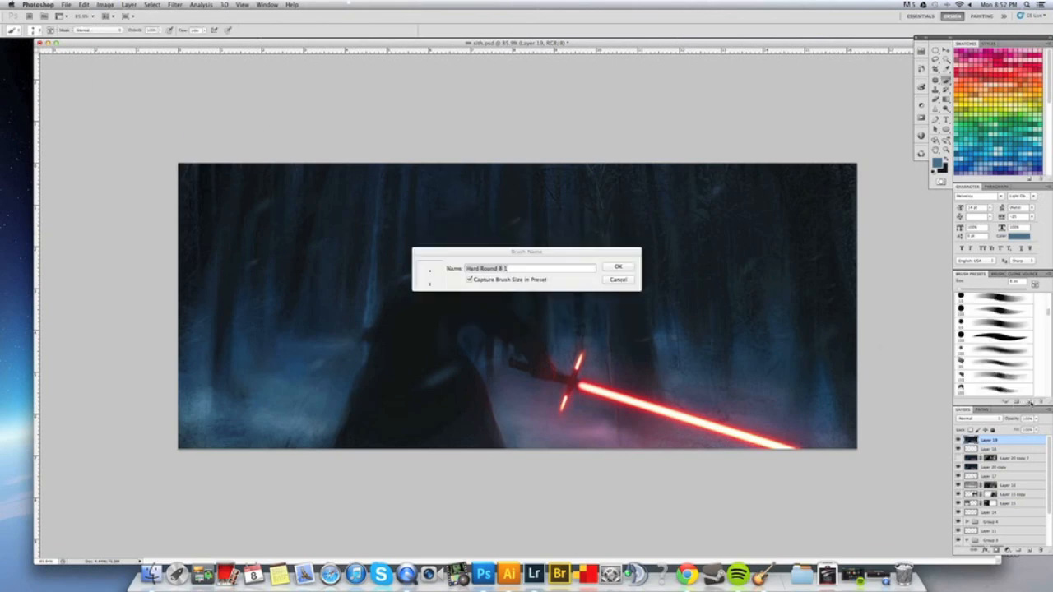
{"action": "left_click", "coordinate": [618, 267]}
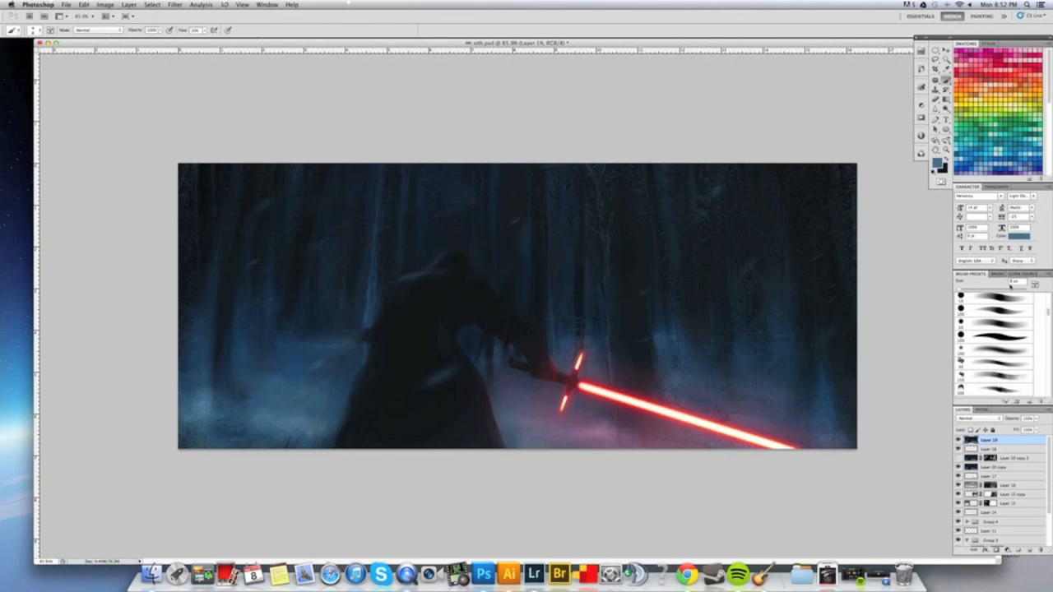
Show the document history and create a new document from the Apply Image state.
{"action": "left_click", "coordinate": [262, 4]}
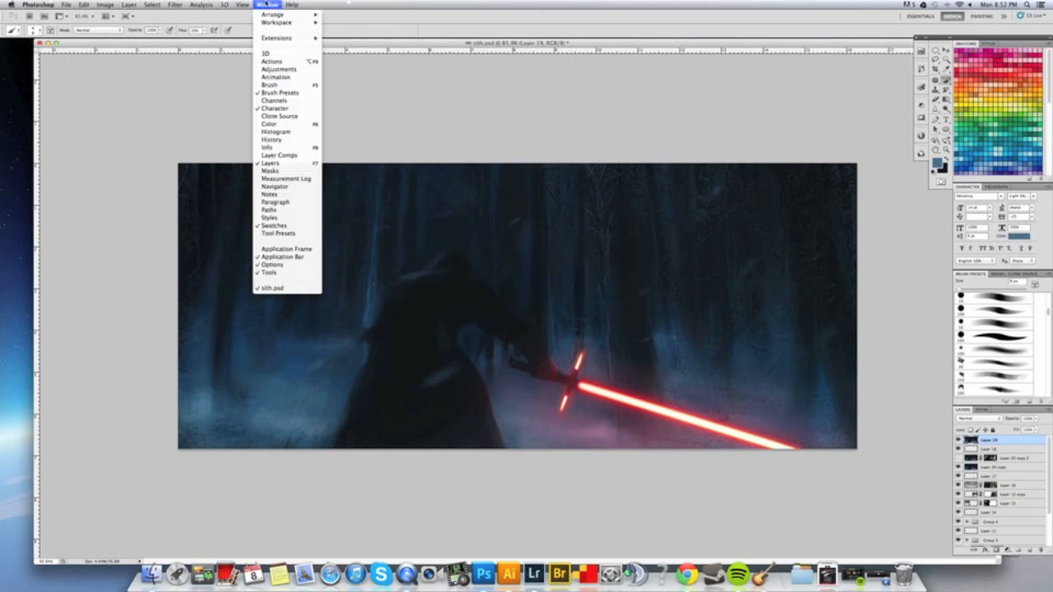
{"action": "left_click", "coordinate": [268, 135]}
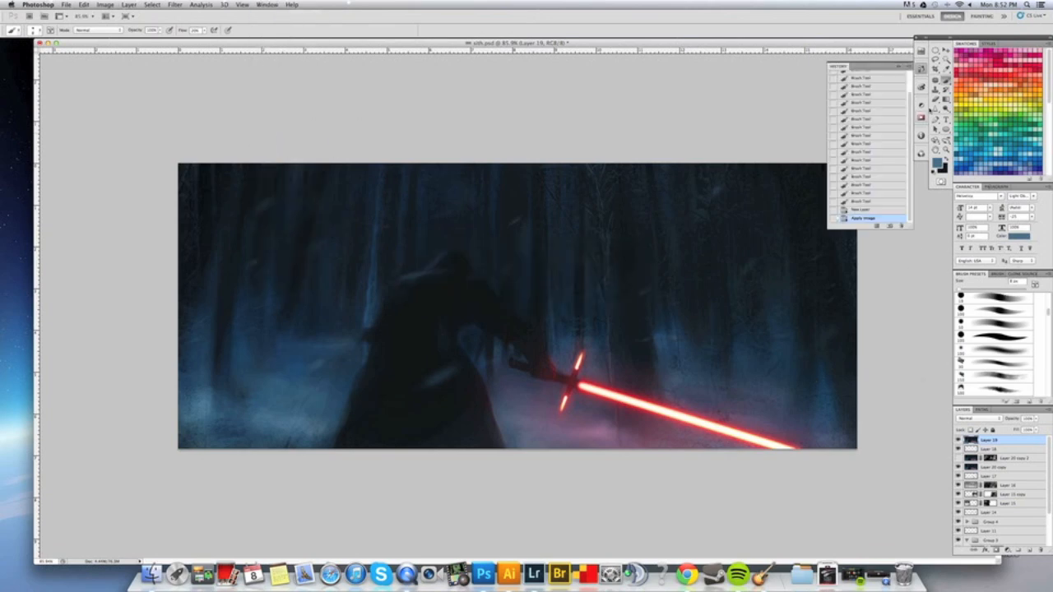
{"action": "left_click", "coordinate": [878, 224]}
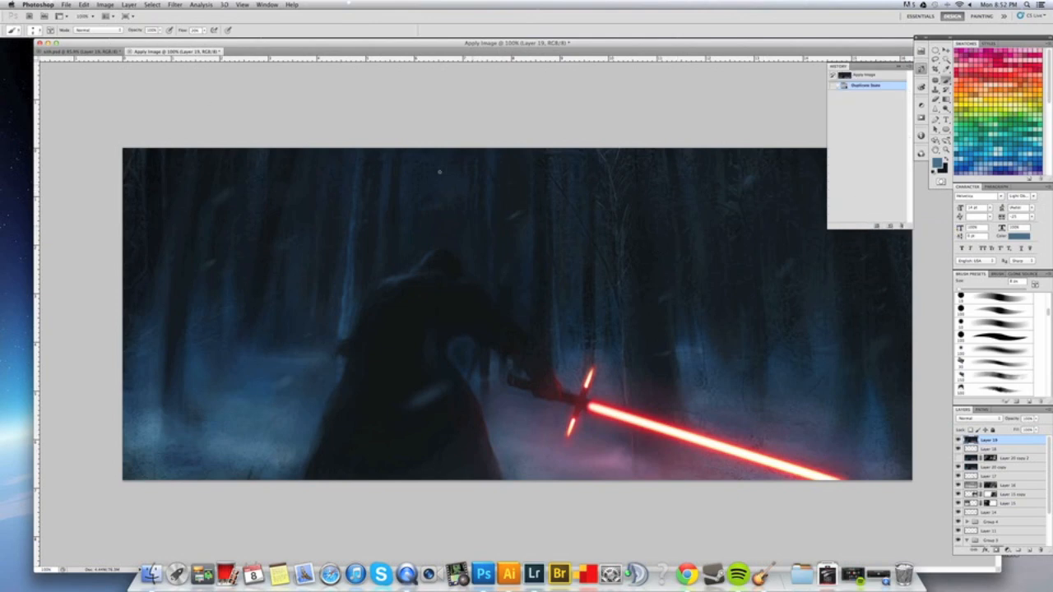
Convert the duplicated document to CMYK Color without flattening its layers, accepting the default profile conversion.
{"action": "left_click", "coordinate": [243, 4]}
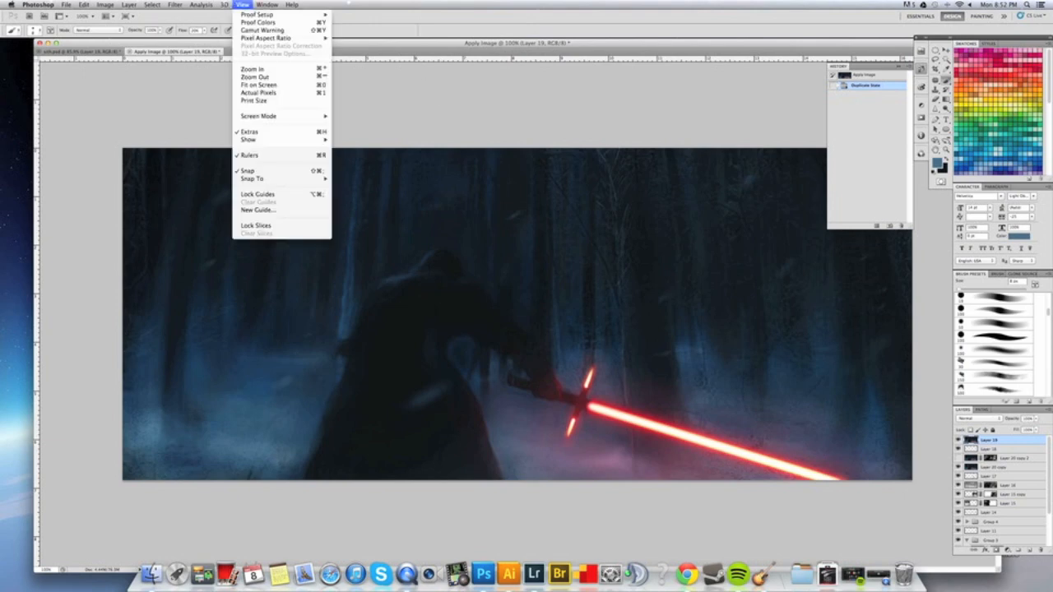
{"action": "mouse_move", "coordinate": [113, 17]}
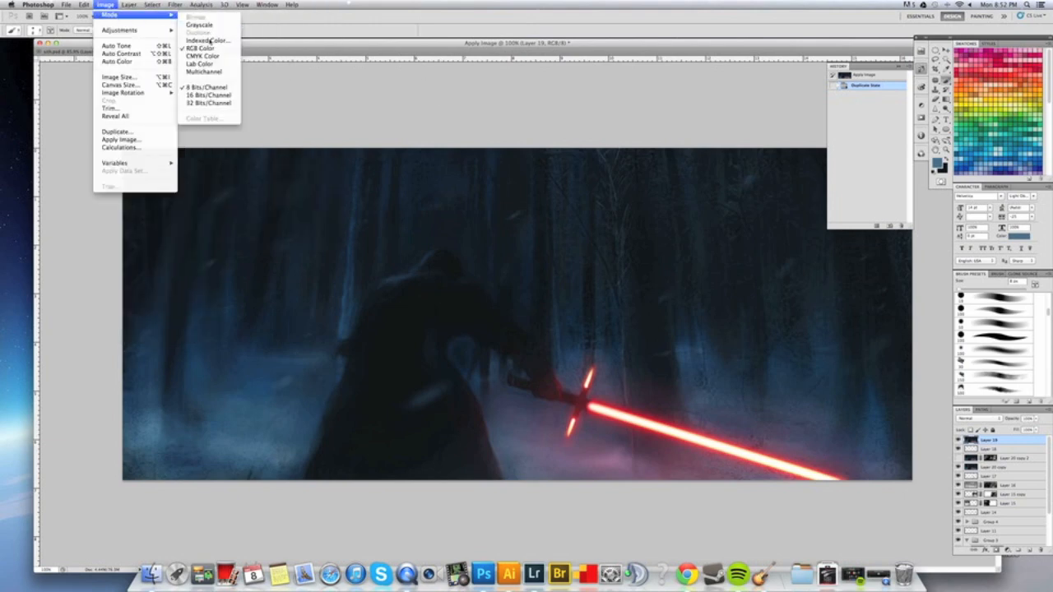
{"action": "left_click", "coordinate": [205, 56]}
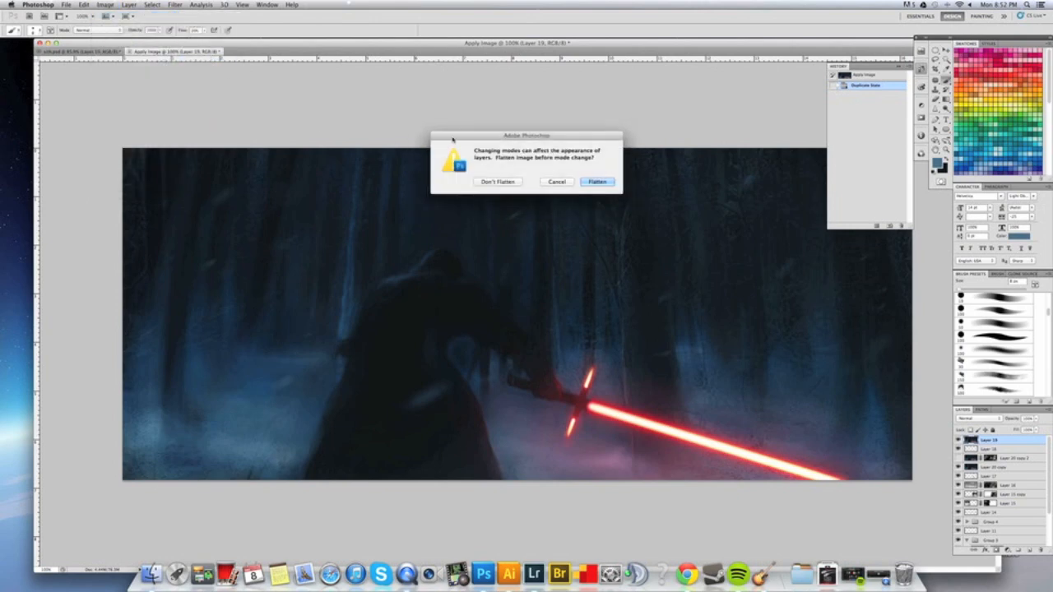
{"action": "left_click", "coordinate": [517, 182]}
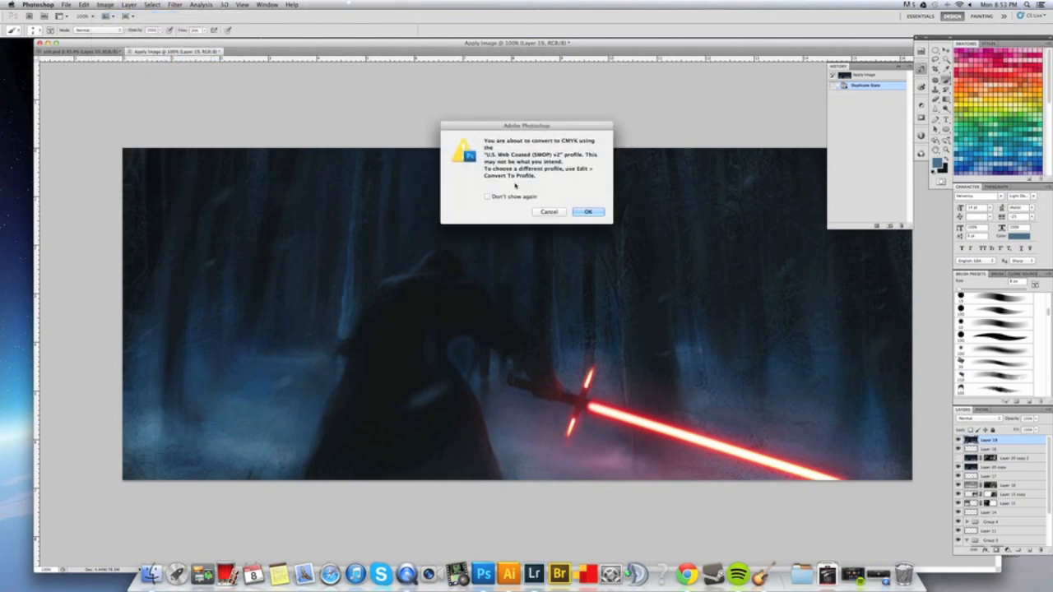
{"action": "left_click", "coordinate": [597, 211]}
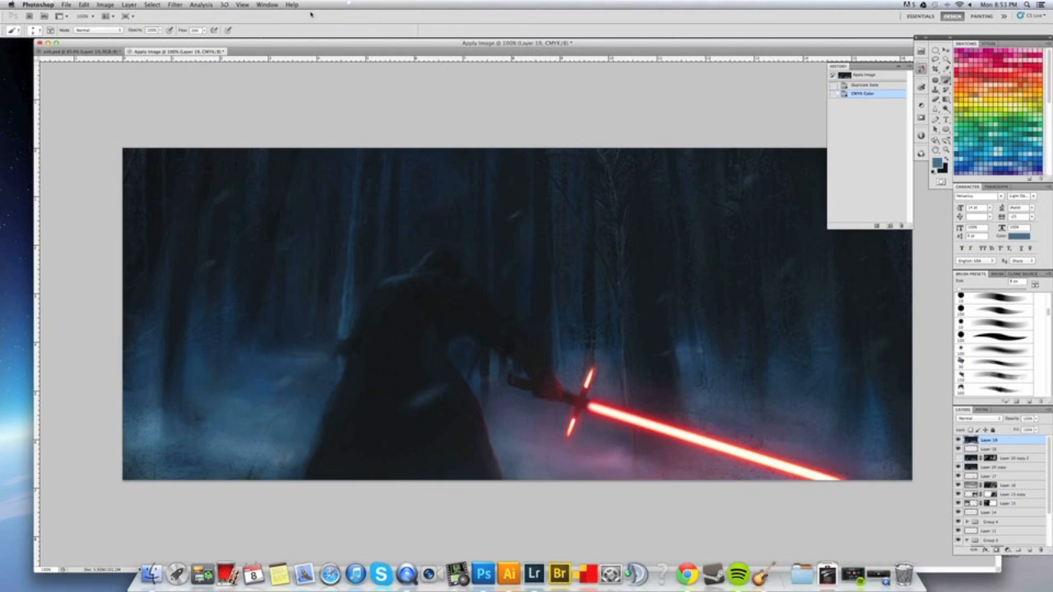
Show the duplicate's color channels, isolate the Magenta channel and try to nudge it upward.
{"action": "left_click", "coordinate": [266, 4]}
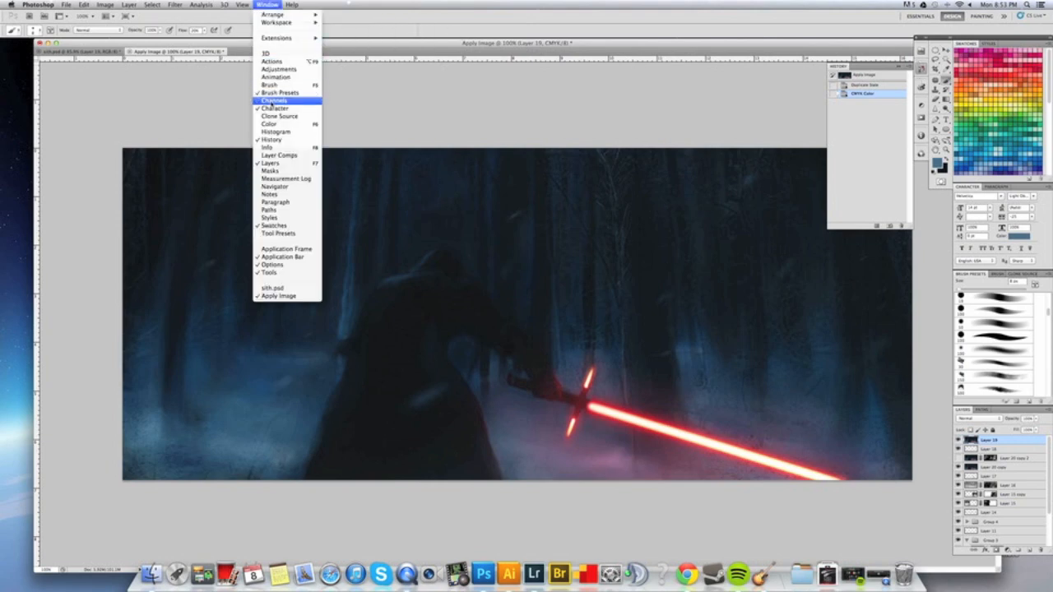
{"action": "left_click", "coordinate": [272, 101]}
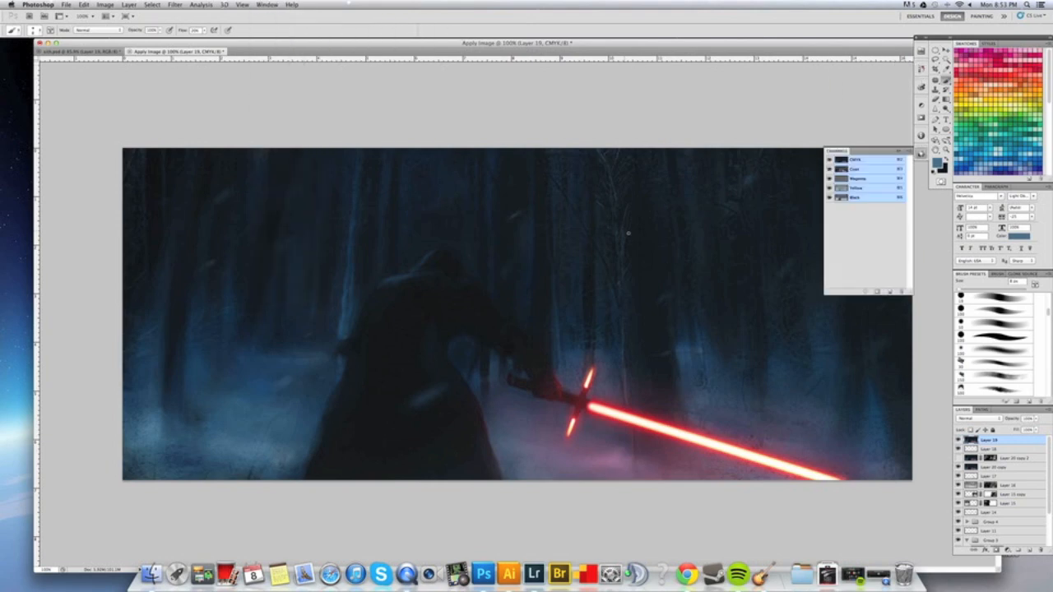
{"action": "left_click", "coordinate": [859, 178]}
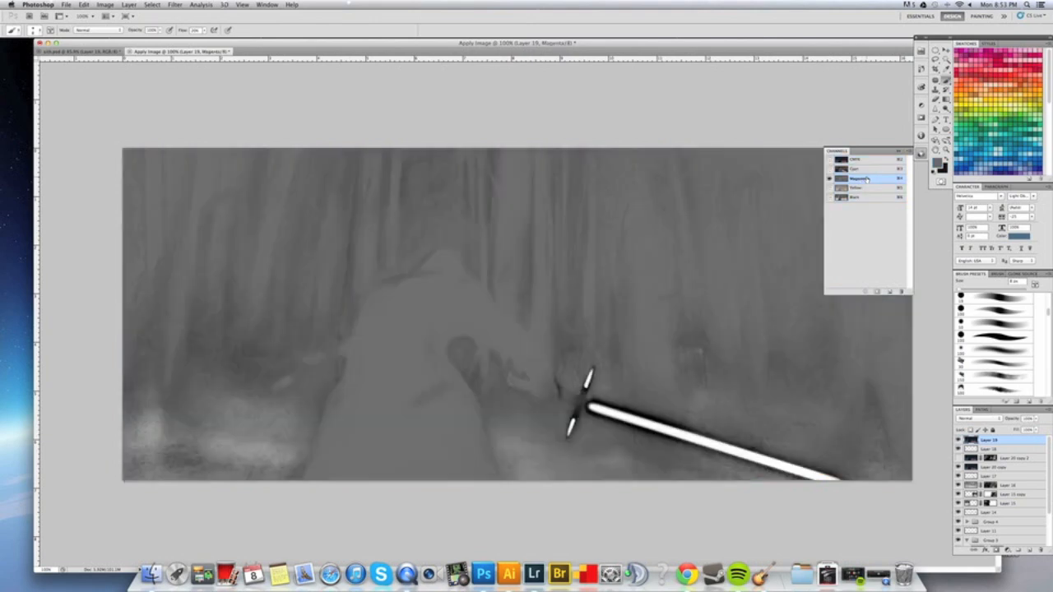
{"action": "key", "text": "v"}
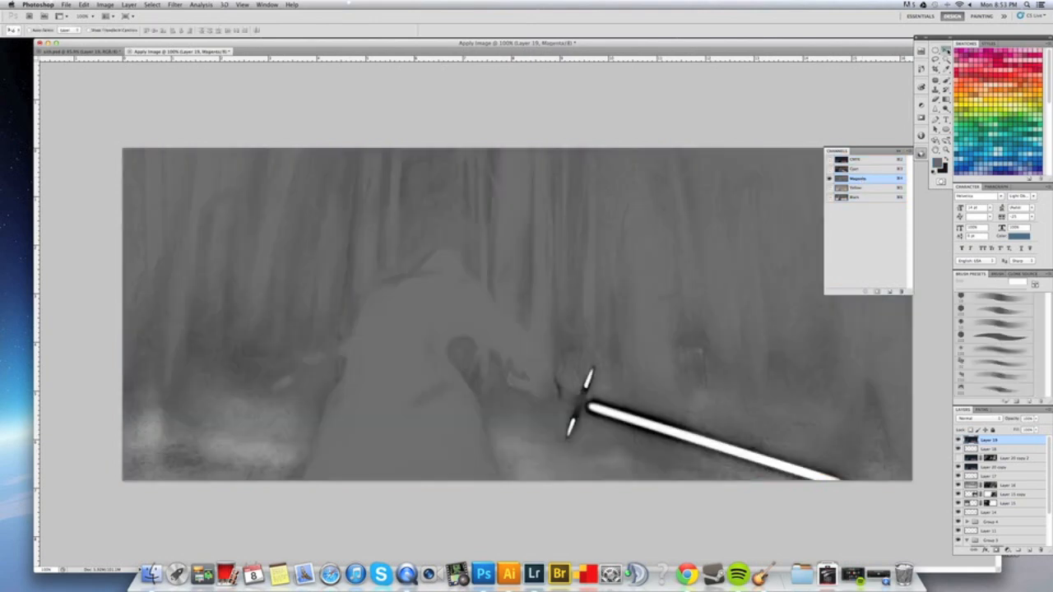
{"action": "key", "text": "Up"}
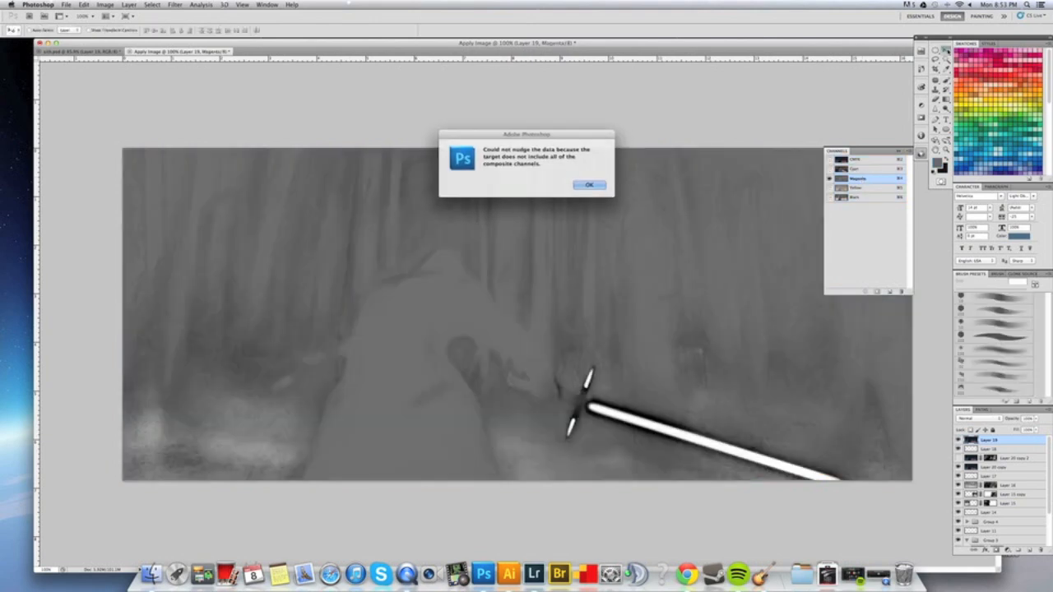
{"action": "left_click", "coordinate": [585, 186]}
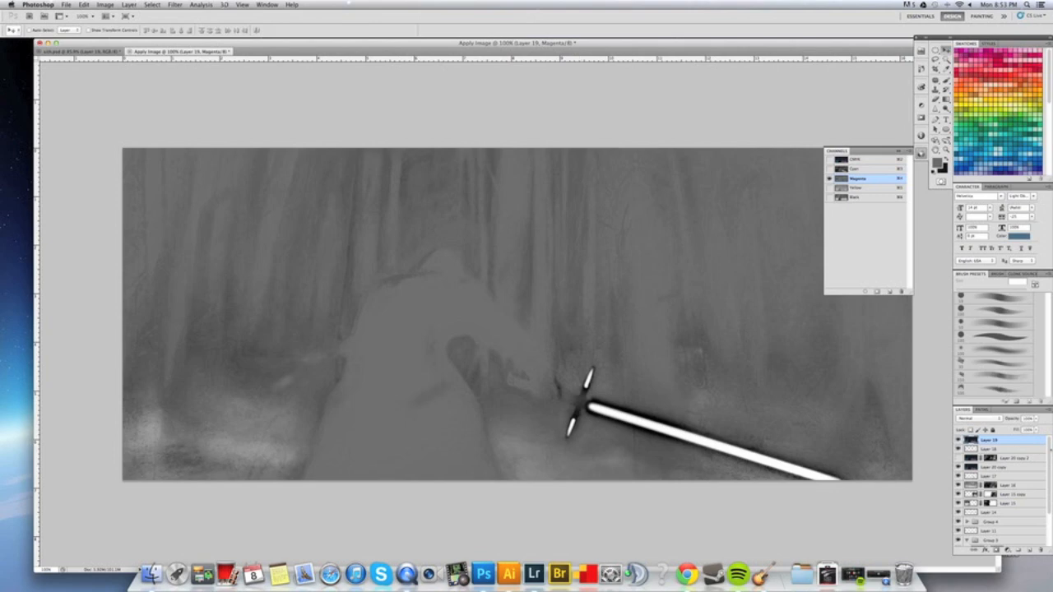
Select every layer from Layer 19 down to Background and merge them into one.
{"action": "scroll", "coordinate": [1004, 494], "scroll_direction": "down", "scroll_amount": 5}
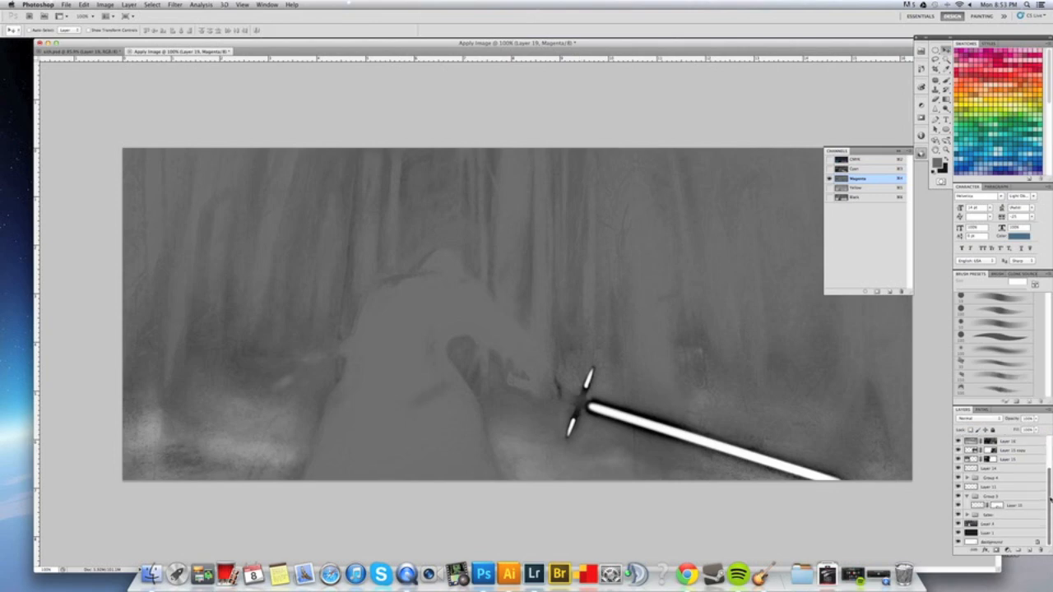
{"action": "left_click", "coordinate": [992, 541], "text": "shift"}
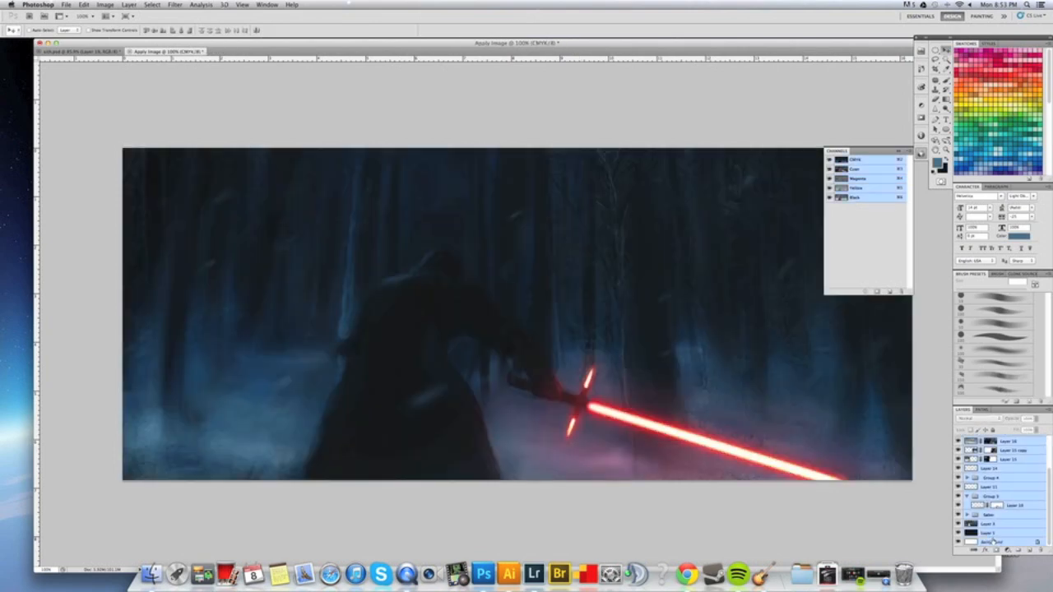
{"action": "key", "text": "super+e"}
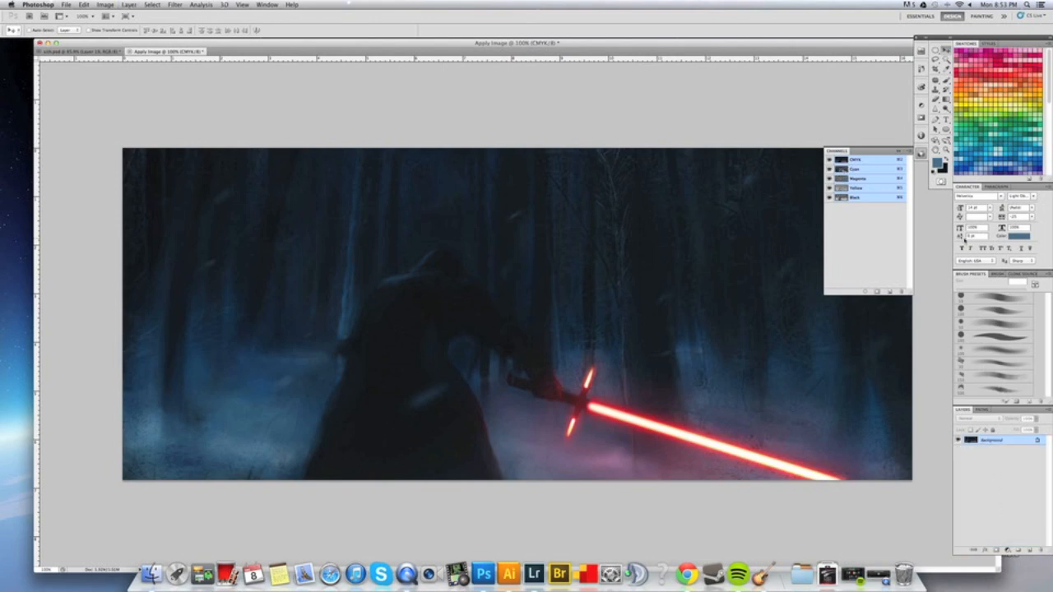
Nudge the Magenta channel slightly right and the Cyan channel slightly left, and restore the CMYK composite view.
{"action": "left_click", "coordinate": [859, 179]}
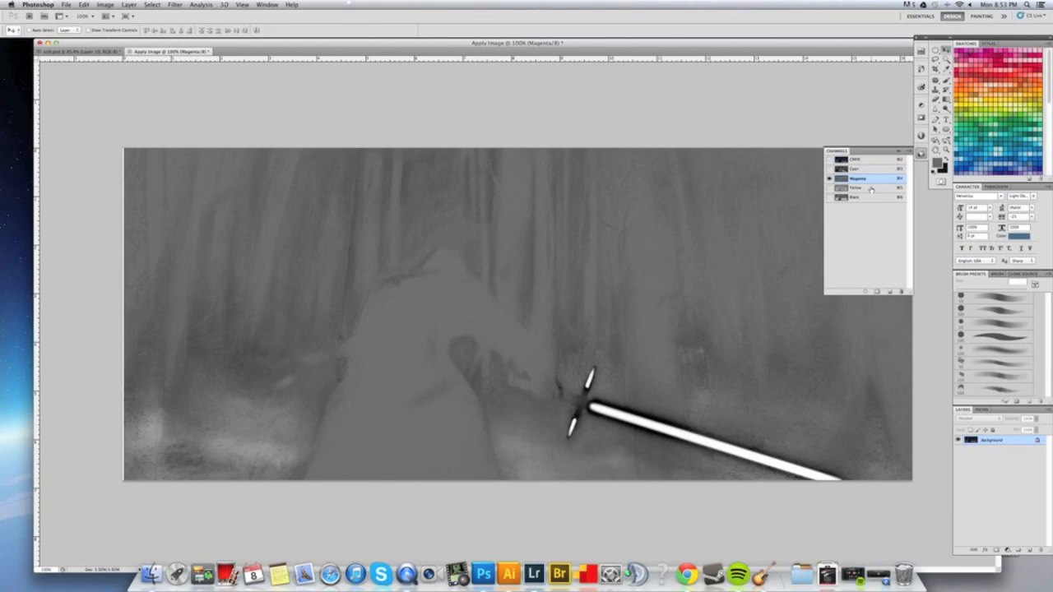
{"action": "left_click", "coordinate": [859, 168]}
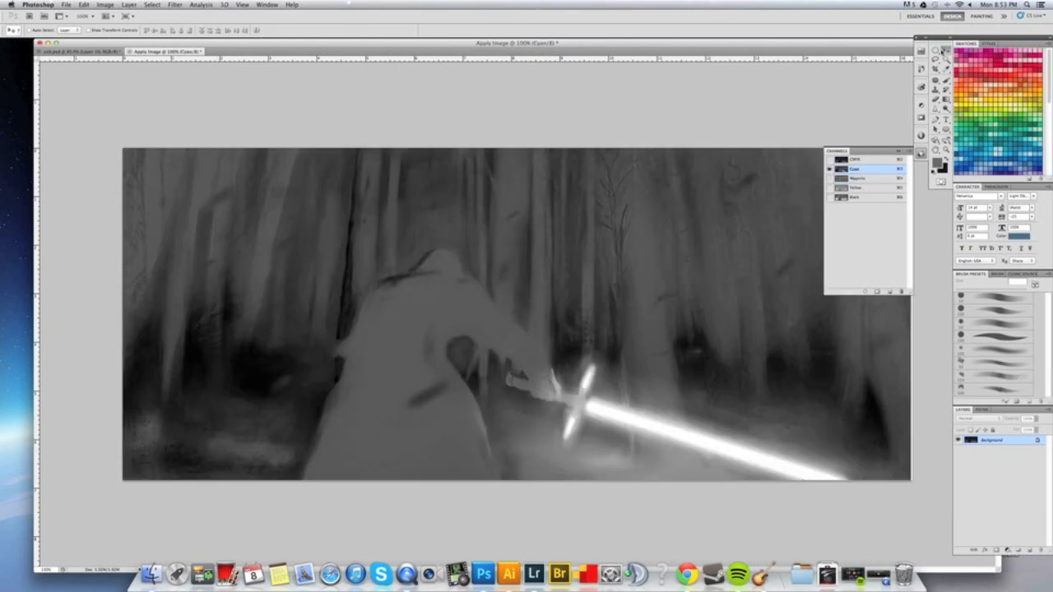
{"action": "left_click", "coordinate": [880, 160]}
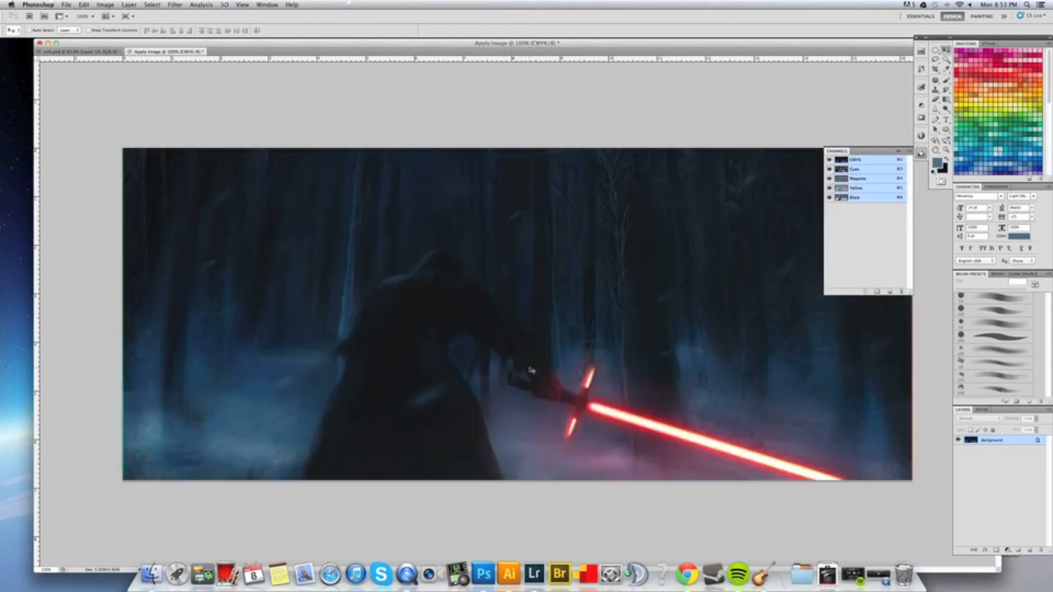
Shift the Magenta and Cyan channels further apart to strengthen the color fringing around the lightsaber, and check the CMYK composite.
{"action": "mouse_move", "coordinate": [461, 342]}
{"action": "left_mouse_down"}
{"action": "mouse_move", "coordinate": [493, 341]}
{"action": "mouse_move", "coordinate": [477, 340]}
{"action": "left_mouse_up"}
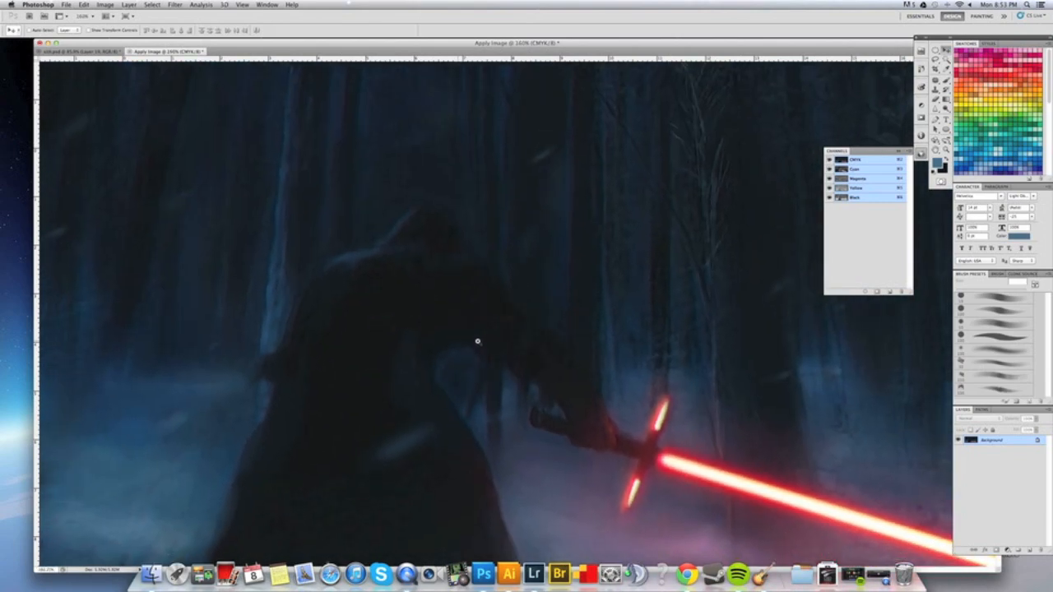
{"action": "left_click", "coordinate": [855, 179]}
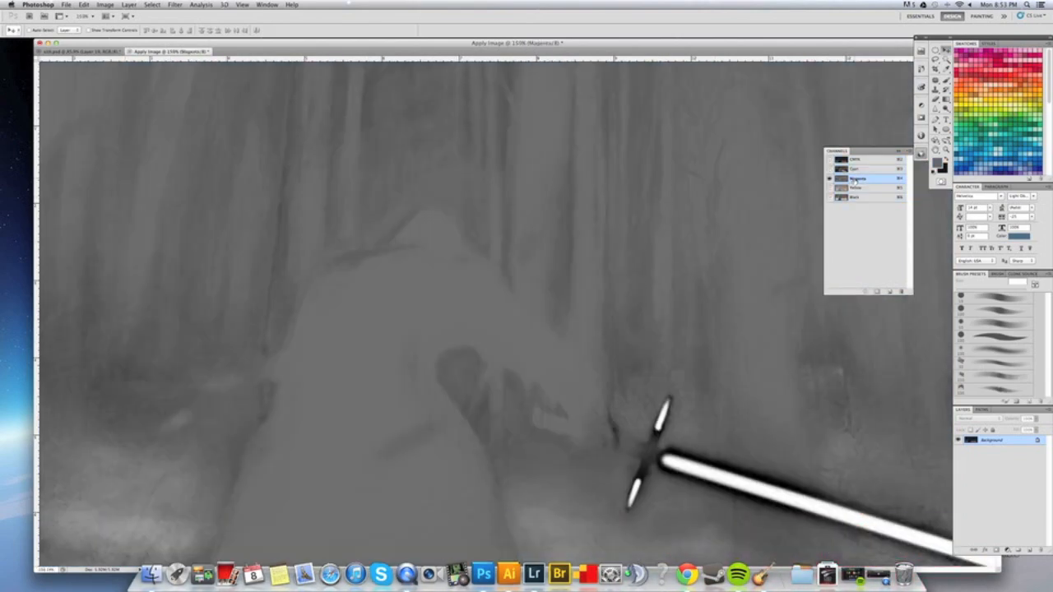
{"action": "left_click", "coordinate": [857, 169]}
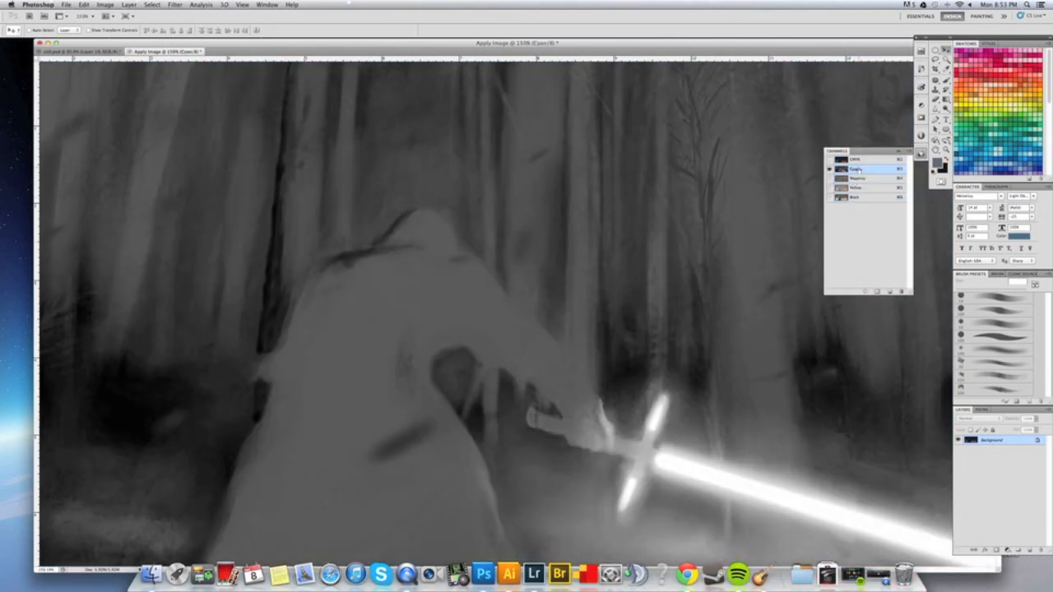
{"action": "left_click", "coordinate": [885, 160]}
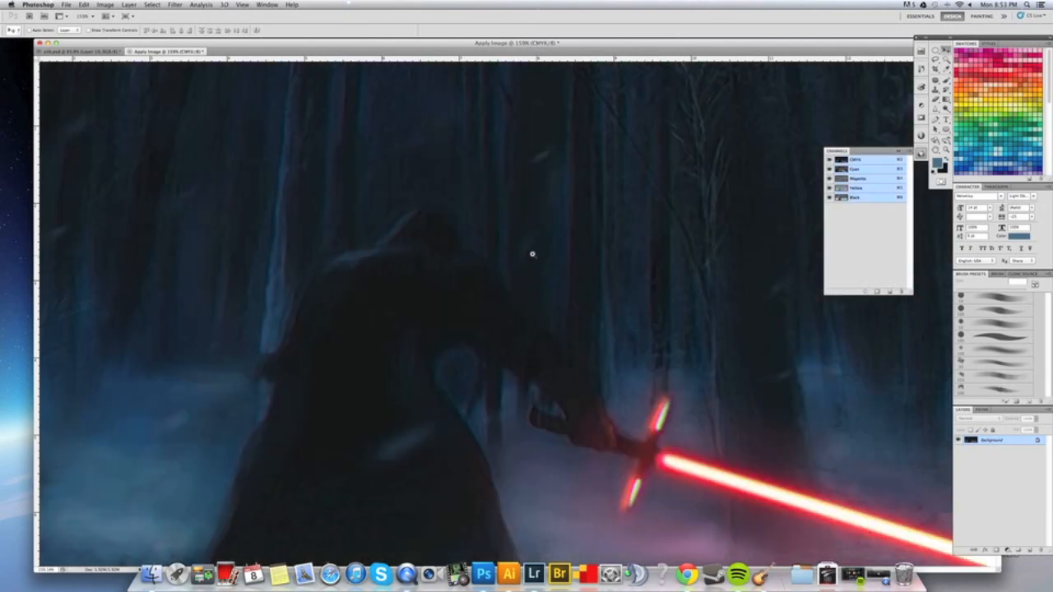
{"action": "scroll", "coordinate": [536, 252], "scroll_direction": "down", "scroll_amount": 3}
{"action": "scroll", "coordinate": [514, 251], "scroll_direction": "down", "scroll_amount": 2}
{"action": "scroll", "coordinate": [517, 251], "scroll_direction": "up", "scroll_amount": 3}
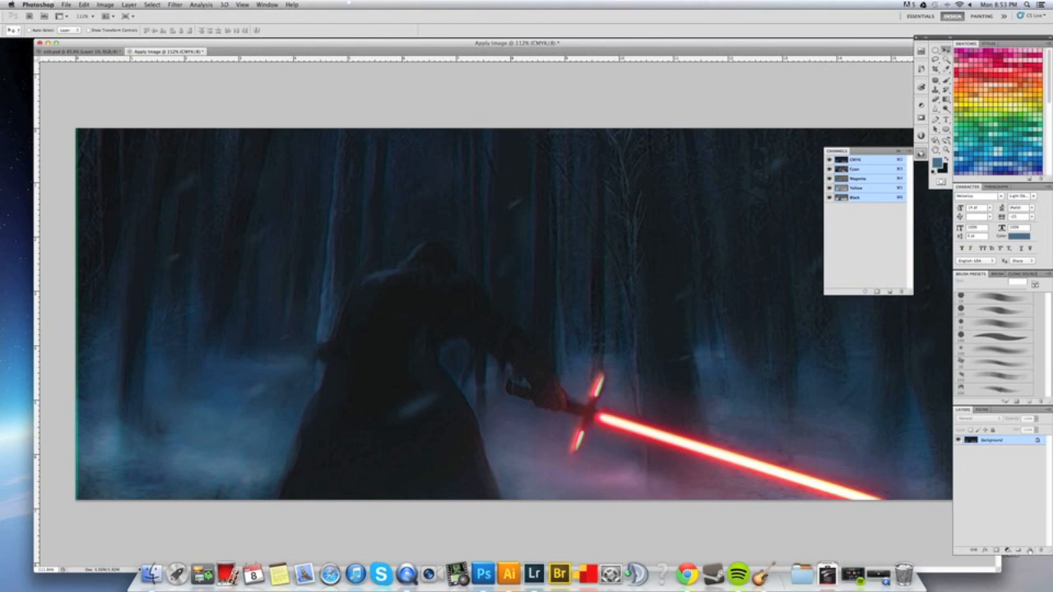
Copy the color-shifted image into sith.psd as the top layer, compare it on and off, and merge it down into Layer 19.
{"action": "left_click_drag", "start_coordinate": [510, 243], "coordinate": [436, 206]}
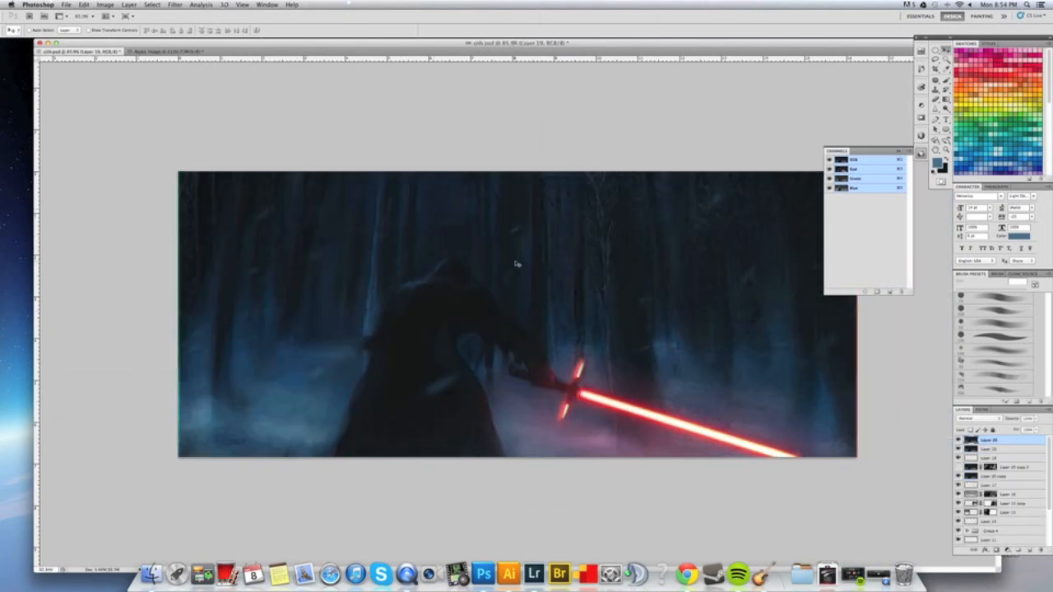
{"action": "left_click", "coordinate": [958, 440]}
{"action": "left_click", "coordinate": [958, 440]}
{"action": "left_click", "coordinate": [958, 440]}
{"action": "left_click", "coordinate": [959, 440]}
{"action": "left_click", "coordinate": [959, 440]}
{"action": "left_click", "coordinate": [958, 440]}
{"action": "left_click", "coordinate": [959, 441]}
{"action": "key", "text": "super+e"}
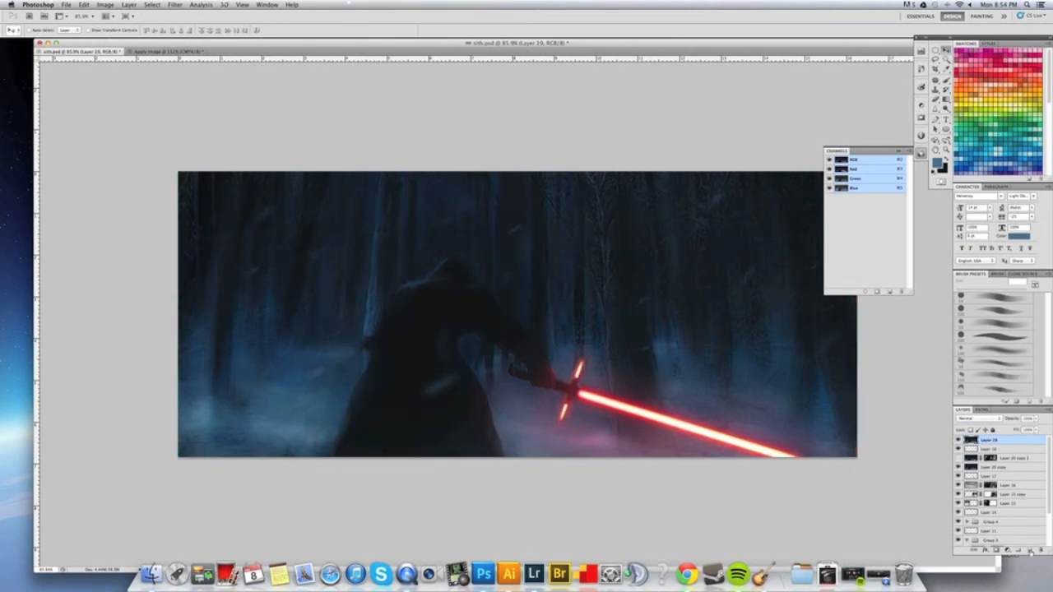
Apply the basic Sharpen filter to Layer 19 and check the whole painting.
{"action": "left_click", "coordinate": [174, 5]}
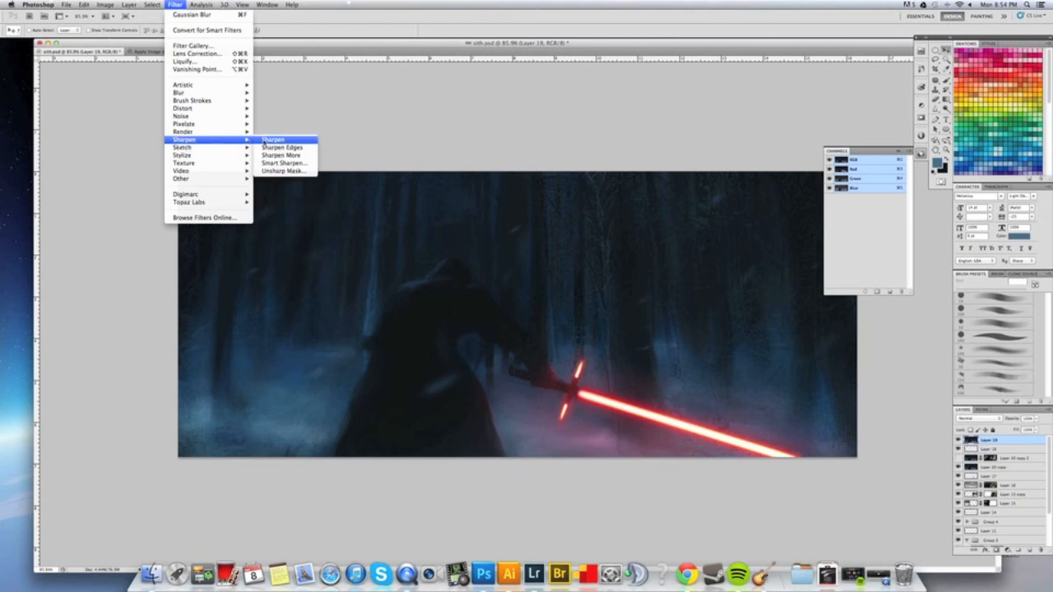
{"action": "left_click", "coordinate": [263, 141]}
{"action": "key", "text": "super+space"}
{"action": "mouse_move", "coordinate": [591, 338]}
{"action": "left_mouse_down"}
{"action": "mouse_move", "coordinate": [581, 335]}
{"action": "mouse_move", "coordinate": [604, 329]}
{"action": "mouse_move", "coordinate": [586, 328]}
{"action": "left_mouse_up"}
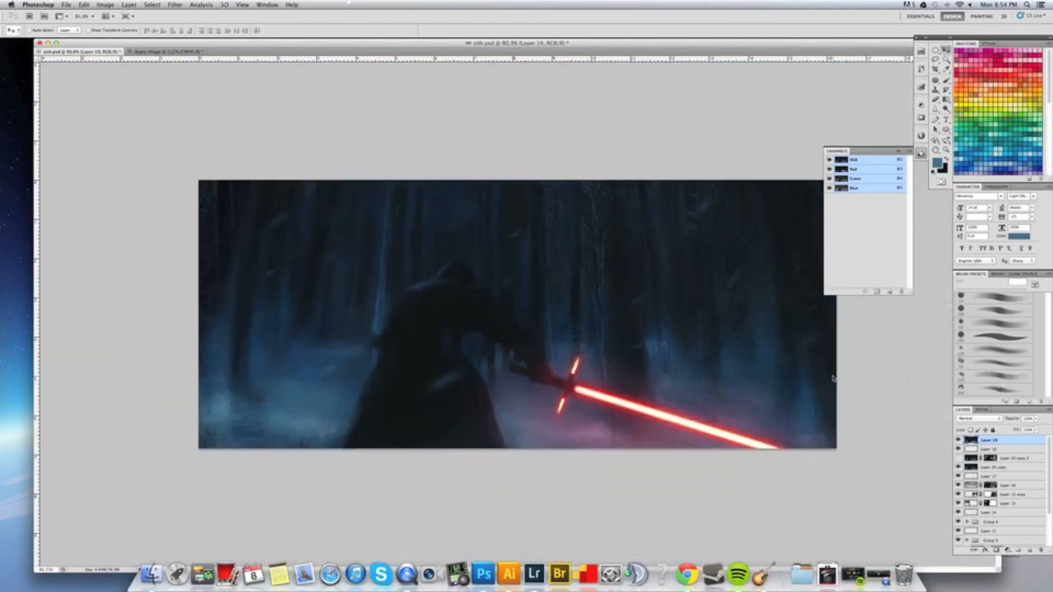
Try to extend the canvas height with a relative Canvas Size change, and undo it.
{"action": "left_click", "coordinate": [84, 4]}
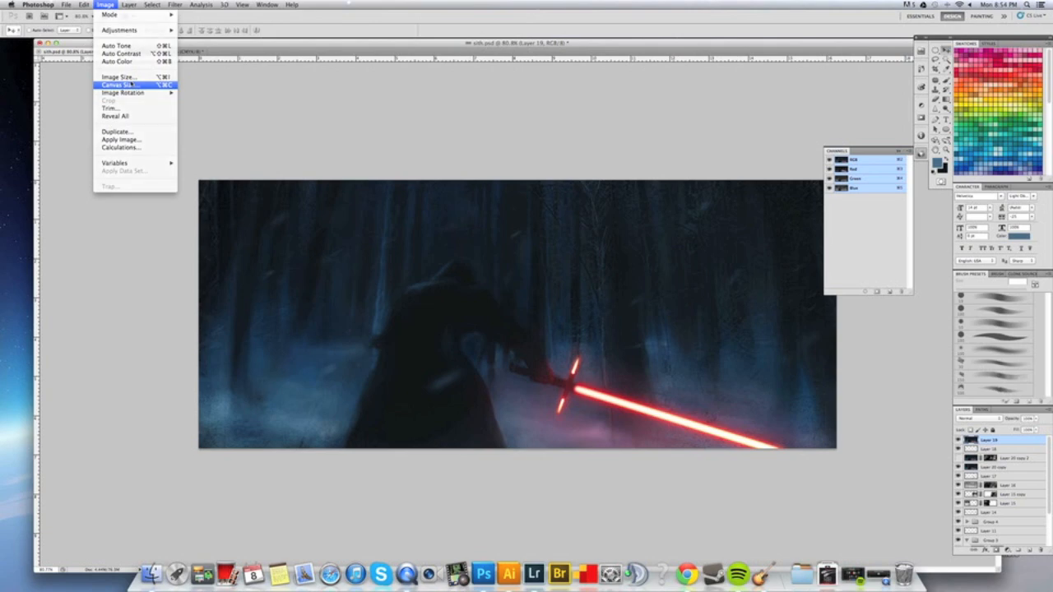
{"action": "left_click", "coordinate": [130, 85]}
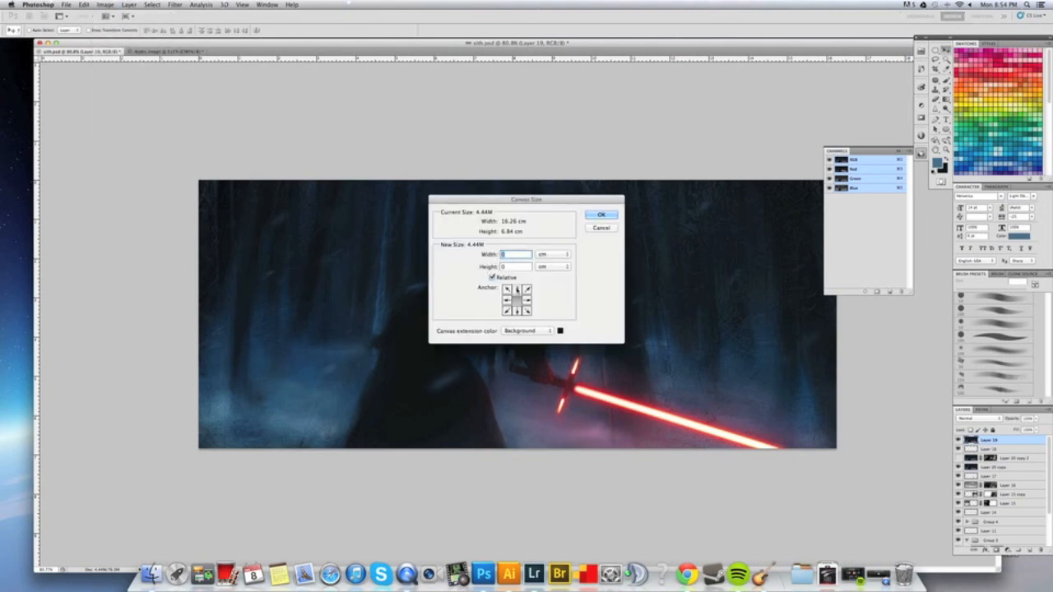
{"action": "left_click", "coordinate": [507, 266]}
{"action": "left_click", "coordinate": [563, 255]}
{"action": "left_click", "coordinate": [563, 248]}
{"action": "left_click", "coordinate": [593, 215]}
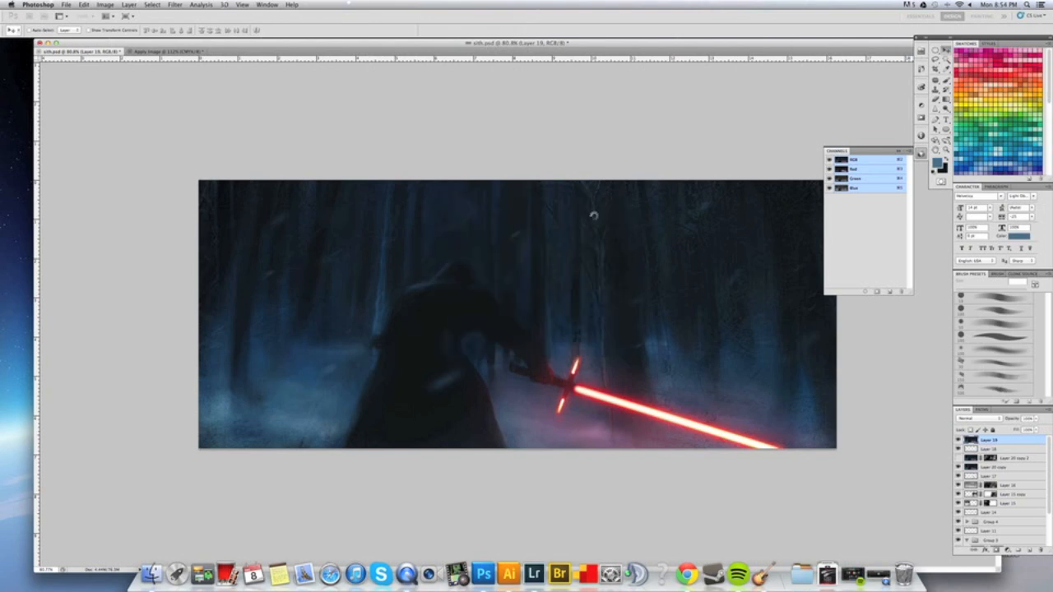
{"action": "key", "text": "super+z"}
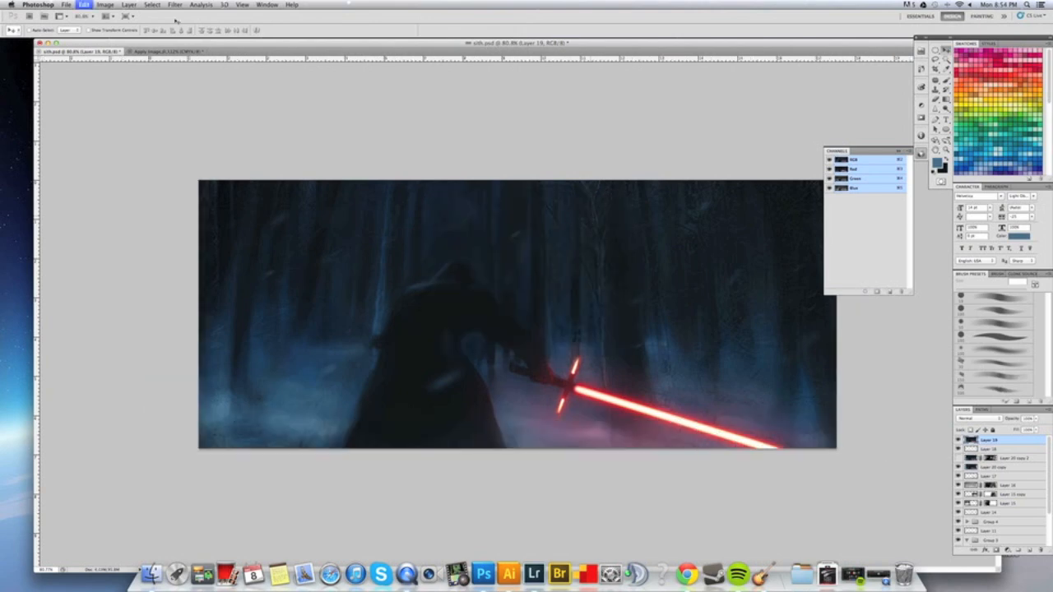
Extend the canvas height by a relative 1 inch, leaving the width at 0 and the anchor centered.
{"action": "left_click", "coordinate": [105, 4]}
{"action": "left_click", "coordinate": [115, 87]}
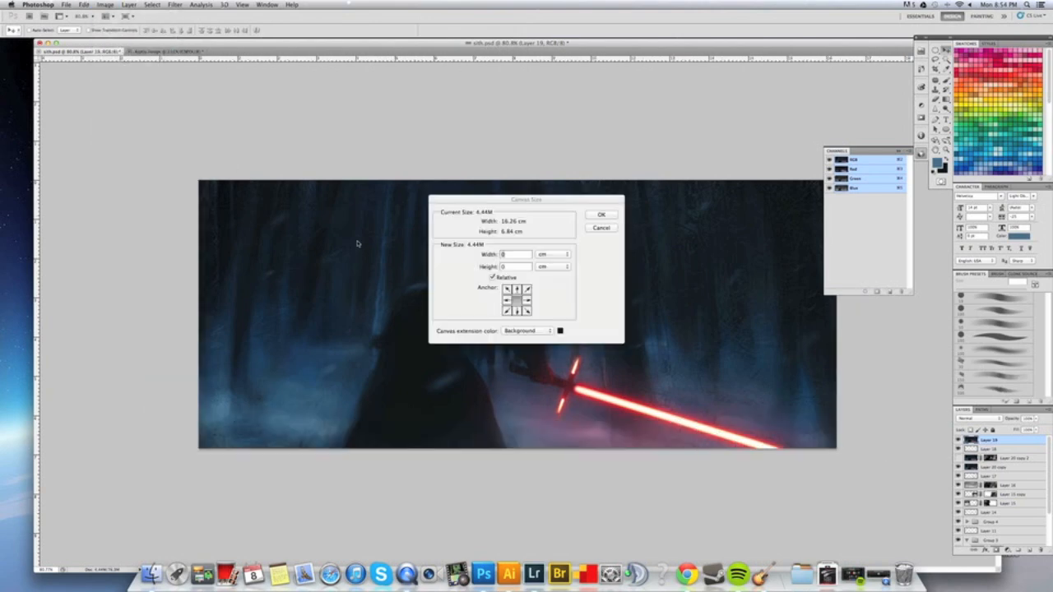
{"action": "left_click", "coordinate": [510, 267]}
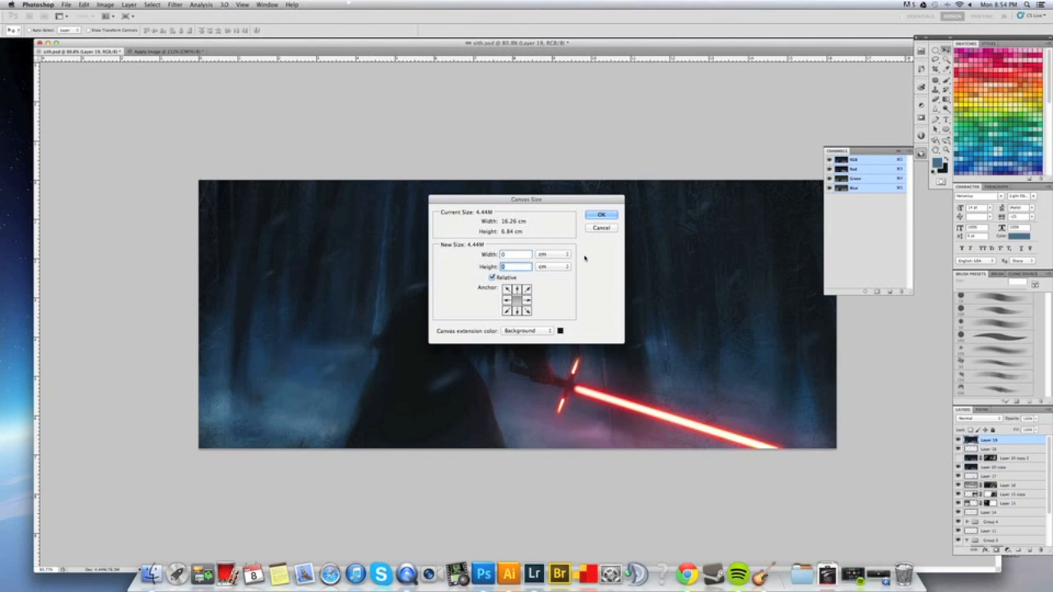
{"action": "type", "text": "1"}
{"action": "left_click", "coordinate": [553, 254]}
{"action": "left_click", "coordinate": [564, 248]}
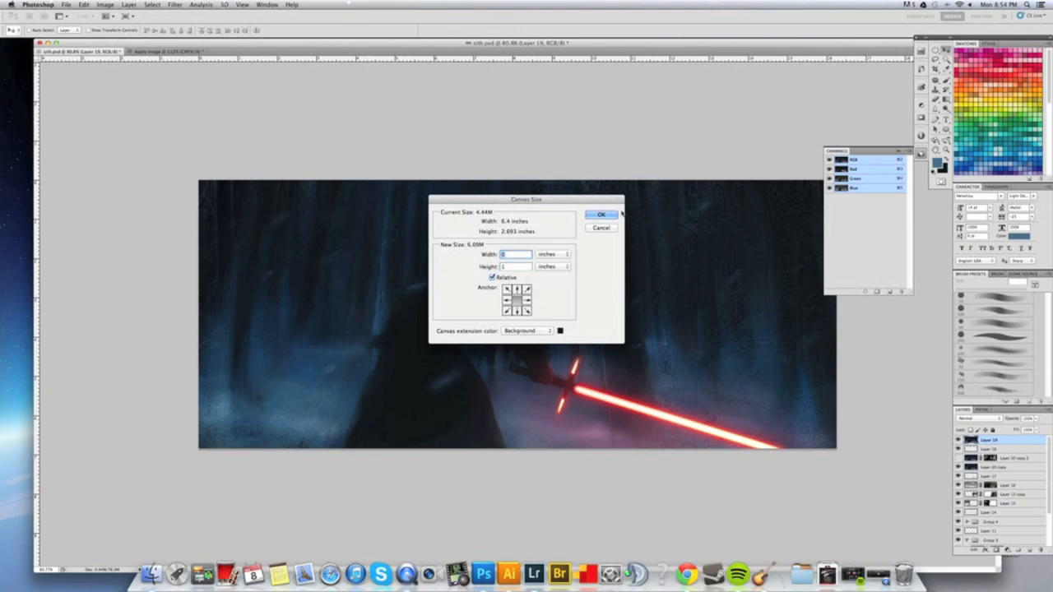
{"action": "left_click", "coordinate": [601, 215]}
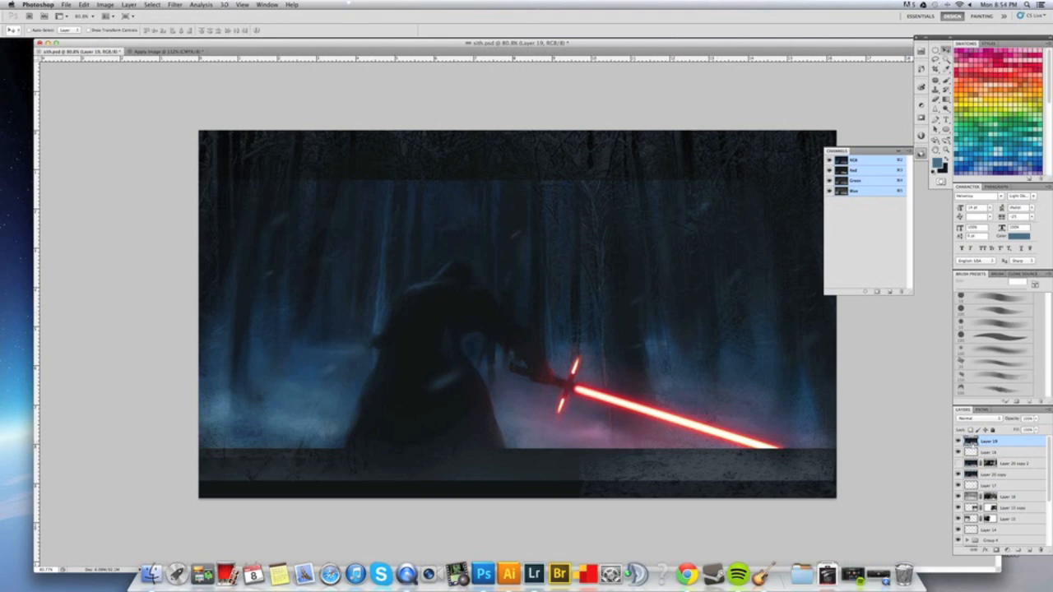
Fill the areas above and below Layer 19's painting with near-black on a new top layer, and clear the selection.
{"action": "left_click", "coordinate": [973, 443], "text": "super"}
{"action": "key", "text": "super+shift+i"}
{"action": "left_click", "coordinate": [1020, 549]}
{"action": "key", "text": "d"}
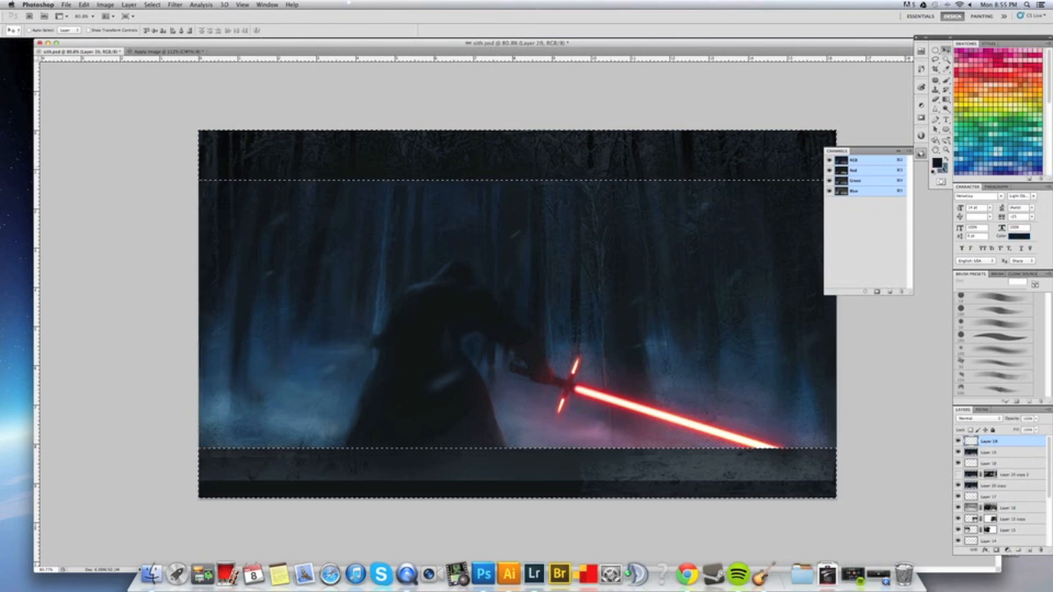
{"action": "key", "text": "alt+BackSpace"}
{"action": "key", "text": "super+d"}
Crop the canvas to full width with narrower, even dark bands above and below the painting.
{"action": "scroll", "coordinate": [534, 315], "scroll_direction": "down", "scroll_amount": 5}
{"action": "key", "text": "c"}
{"action": "left_click_drag", "start_coordinate": [324, 218], "coordinate": [777, 408]}
{"action": "key", "text": "Return"}
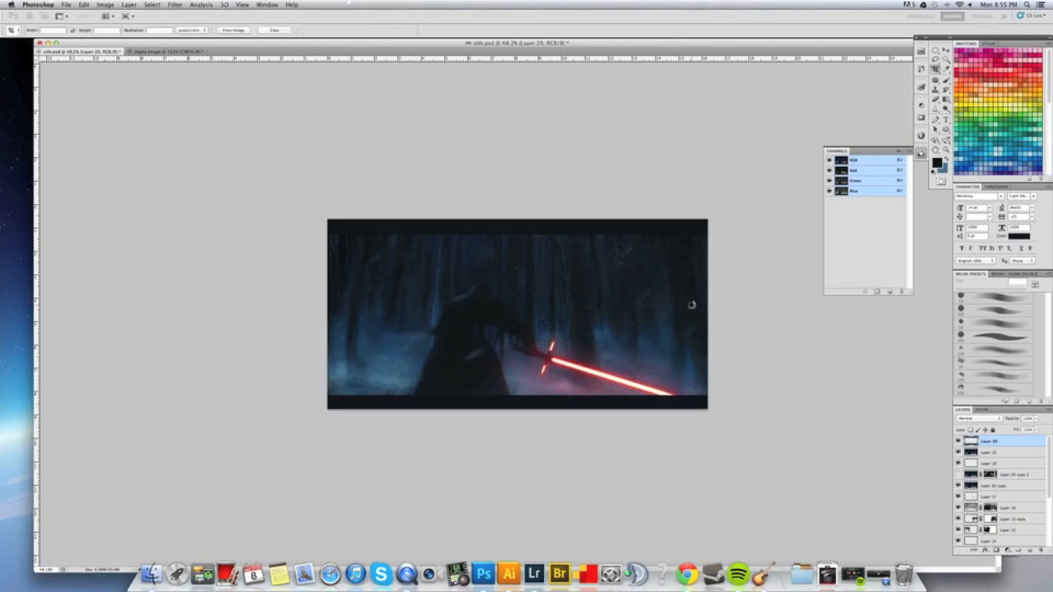
{"action": "key", "text": "super+plus"}
{"action": "key", "text": "super+plus"}
{"action": "left_click_drag", "start_coordinate": [646, 293], "coordinate": [643, 301]}
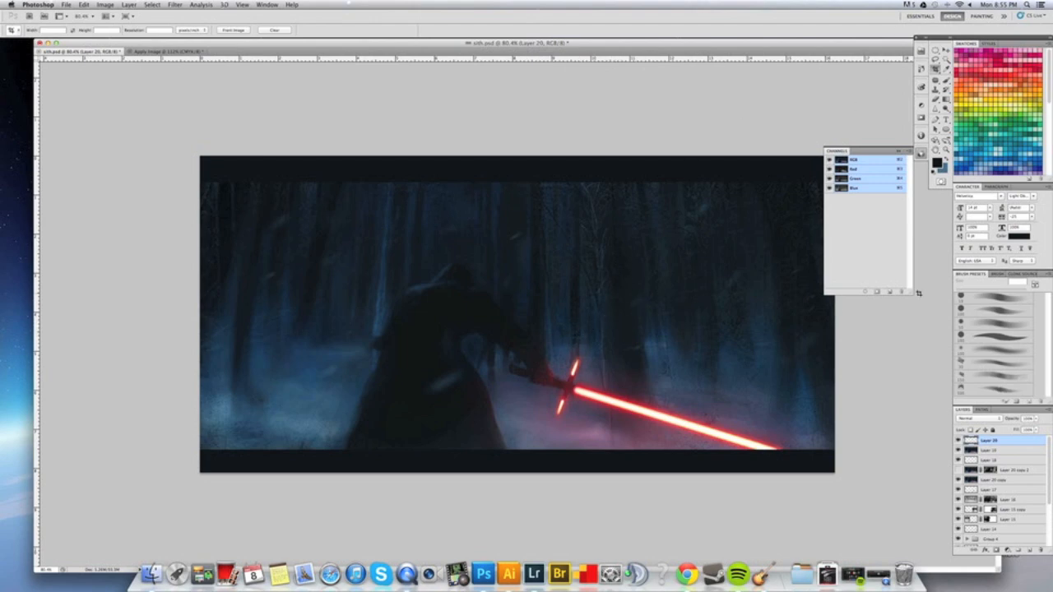
{"action": "key", "text": "b"}
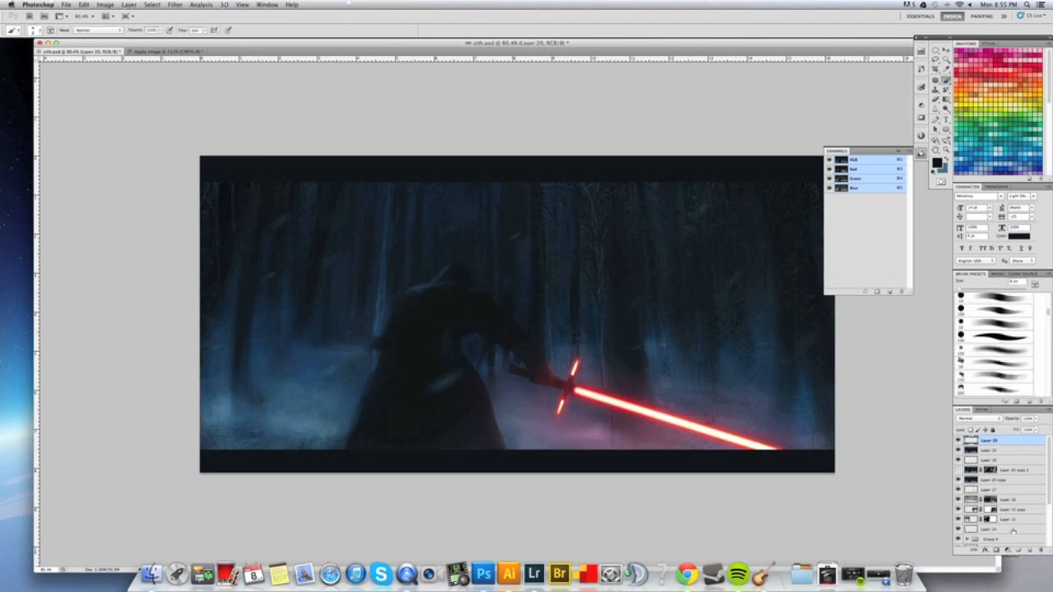
{"action": "left_click_drag", "start_coordinate": [694, 317], "coordinate": [675, 321]}
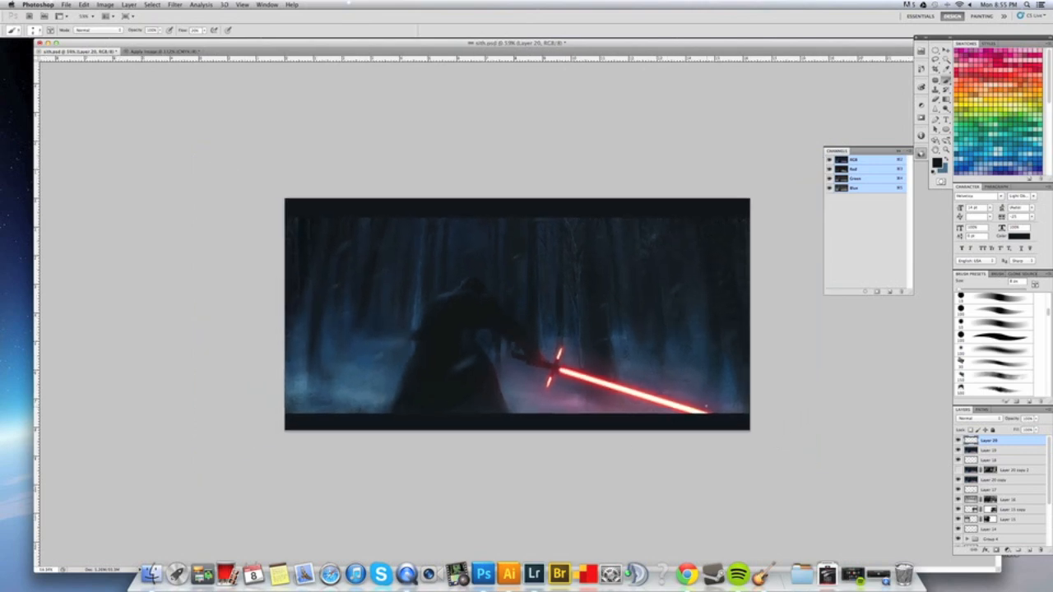